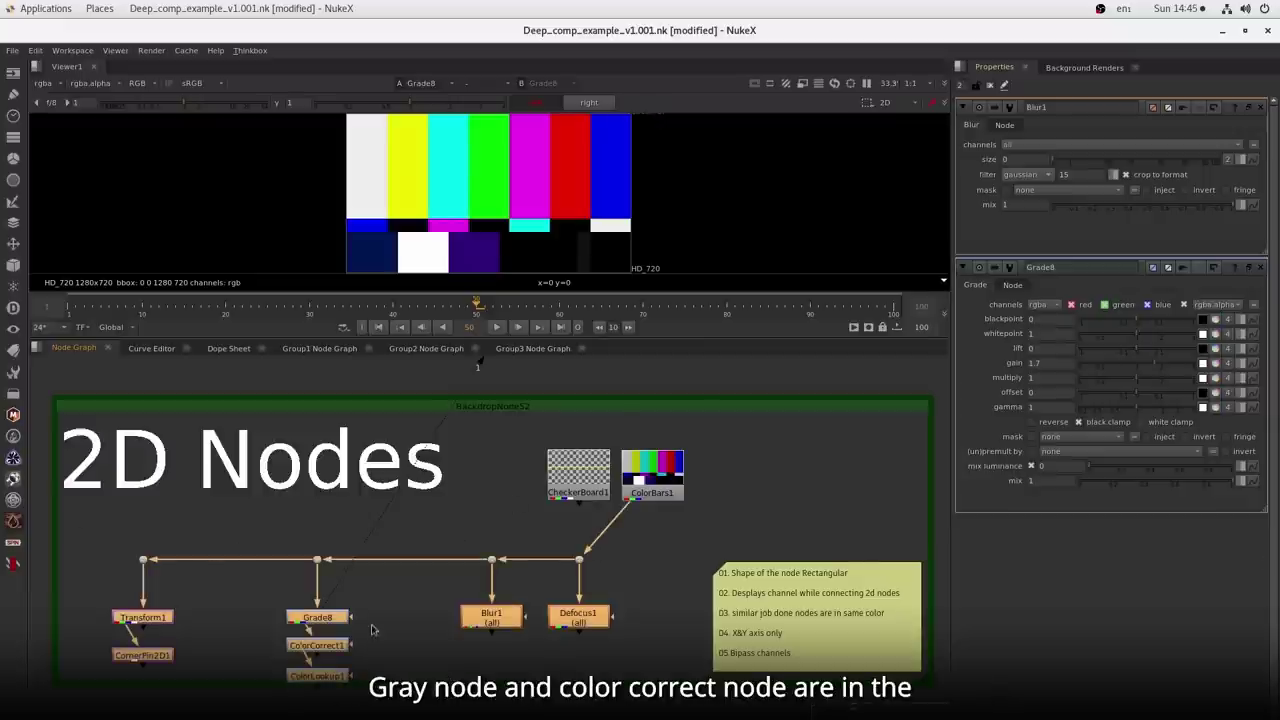
- Select the same-coloured 2D nodes group by group: Grade8 with ColorCorrect1, Transform1 with CornerPin2D1, and Blur1 with Defocus1
drag(377, 602, 266, 673)
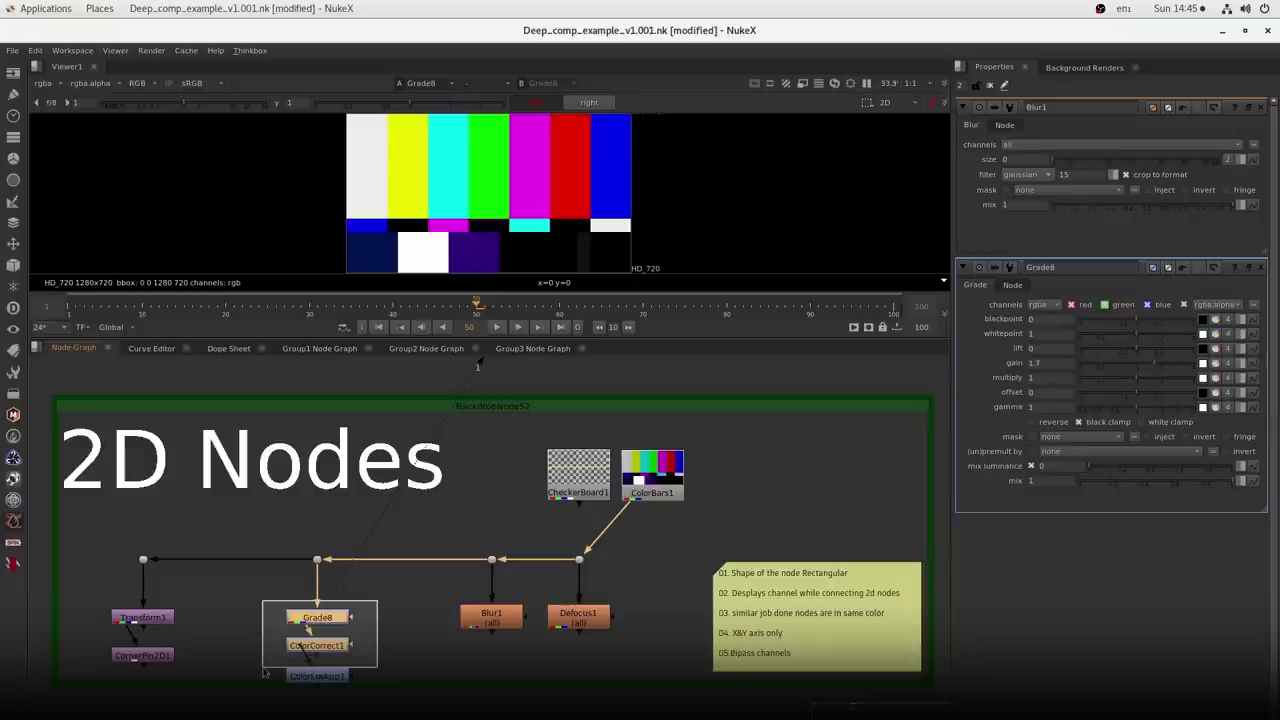
drag(265, 673, 263, 672)
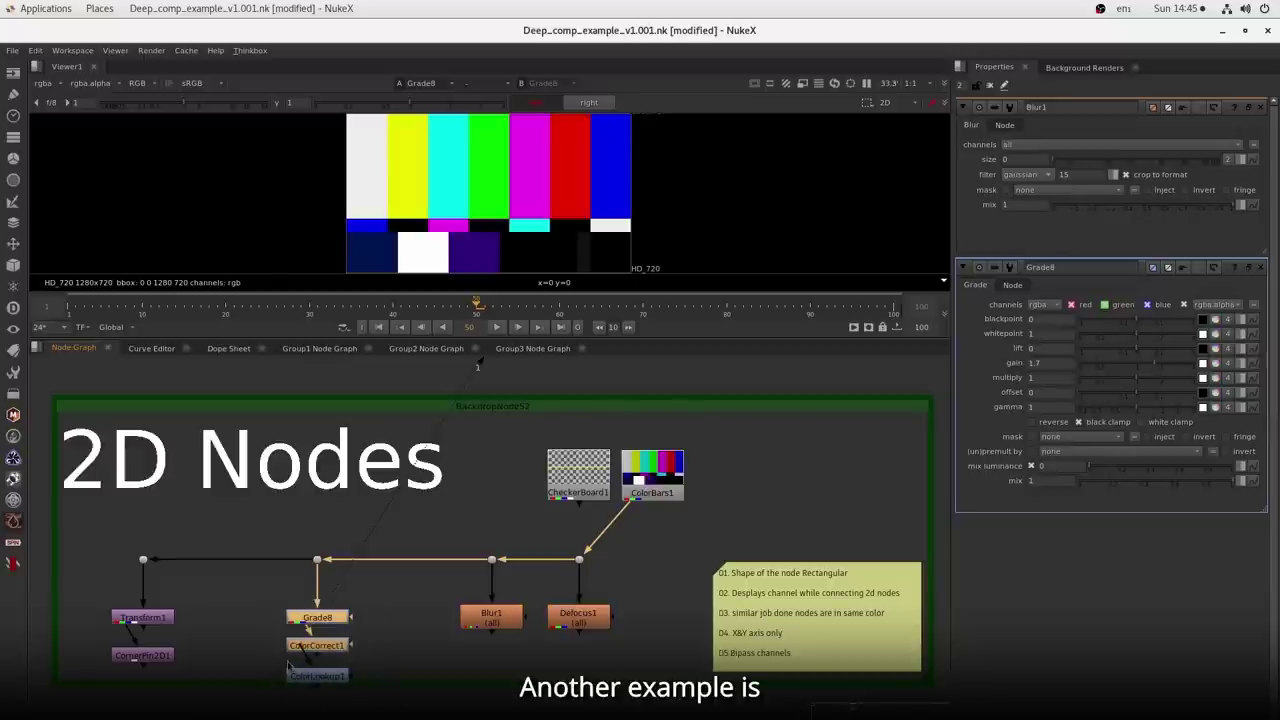
drag(220, 592, 113, 686)
drag(419, 600, 646, 662)
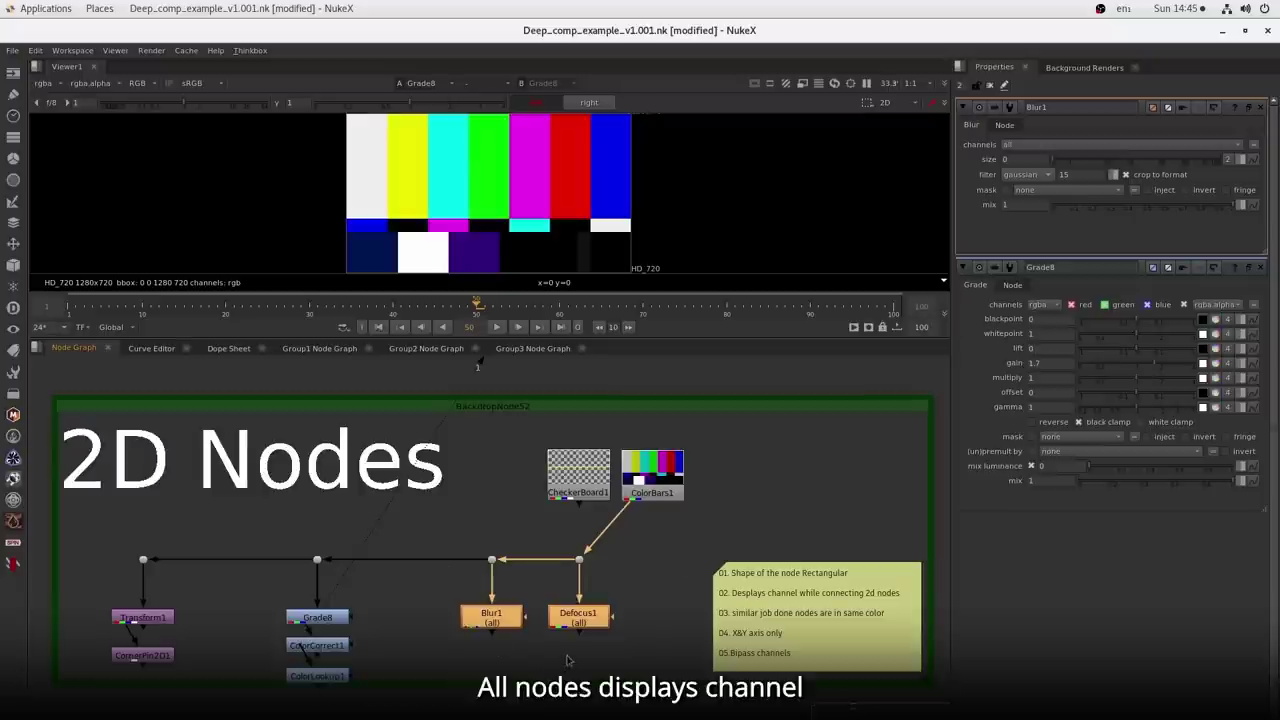
- Show the properties of Defocus1 and Blur1 and compare the channel markers on the two nodes
scroll(566, 660, up, 2)
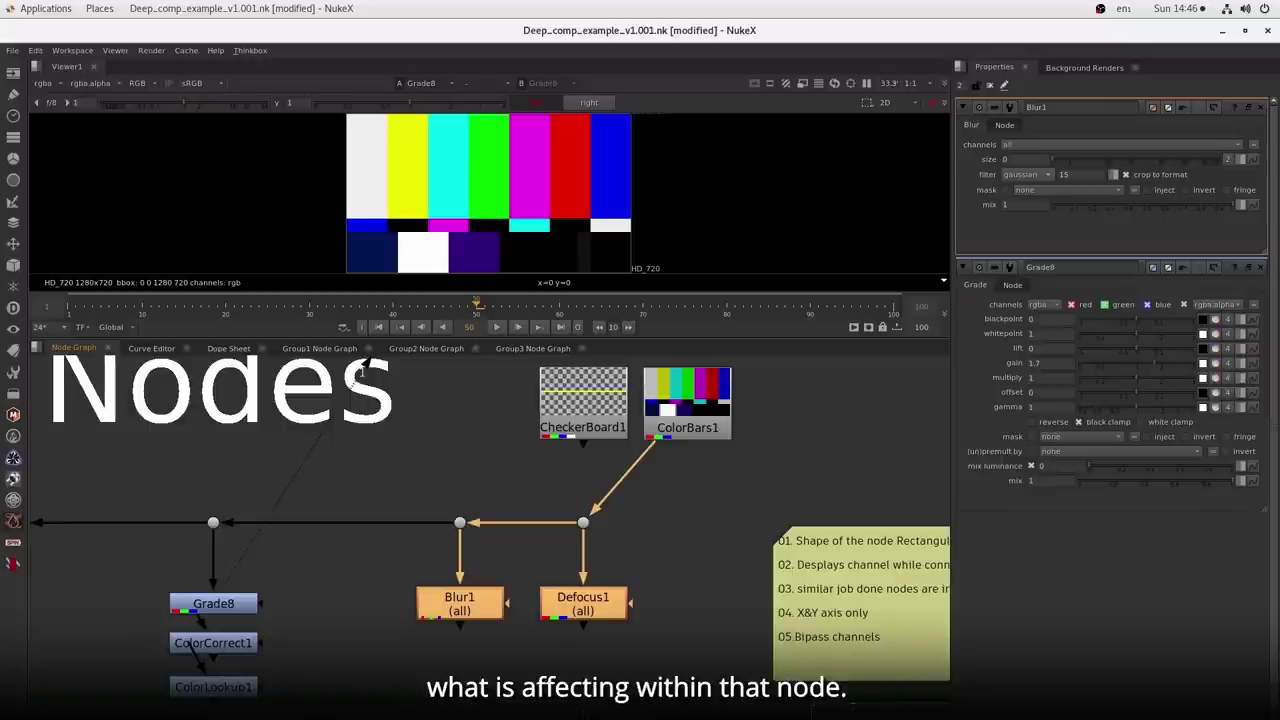
double_click(587, 617)
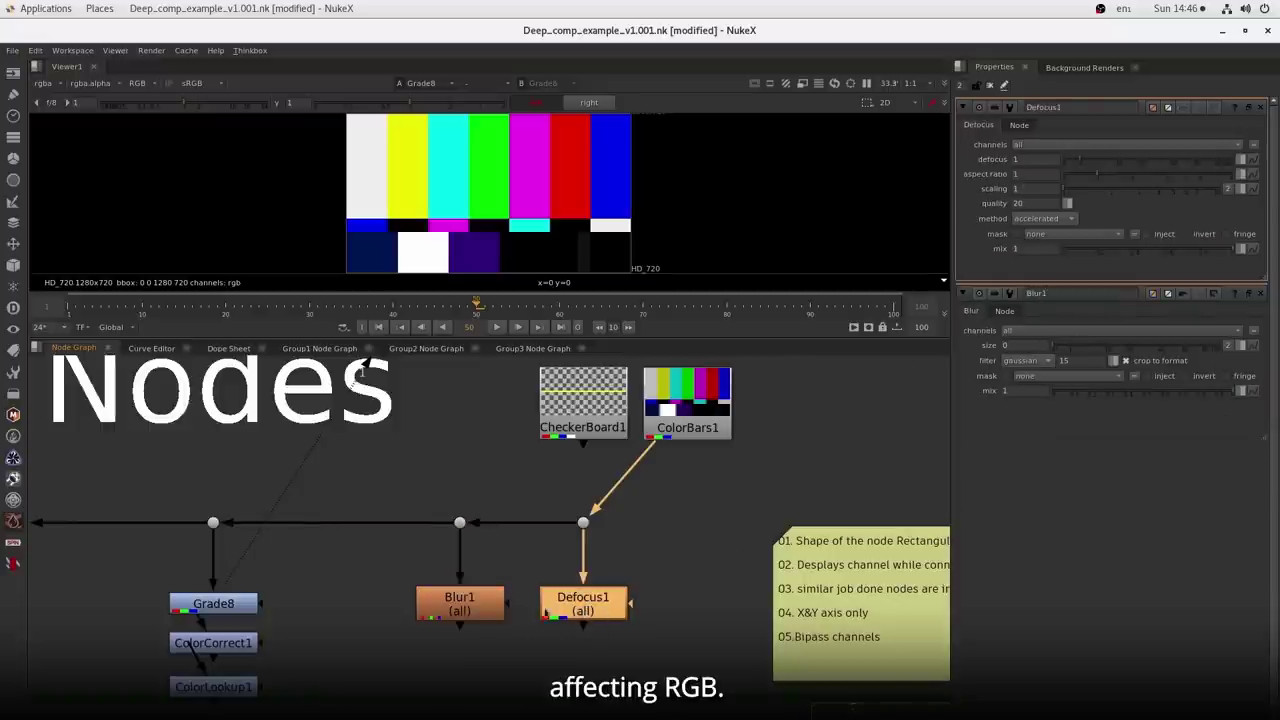
scroll(457, 635, up, 2)
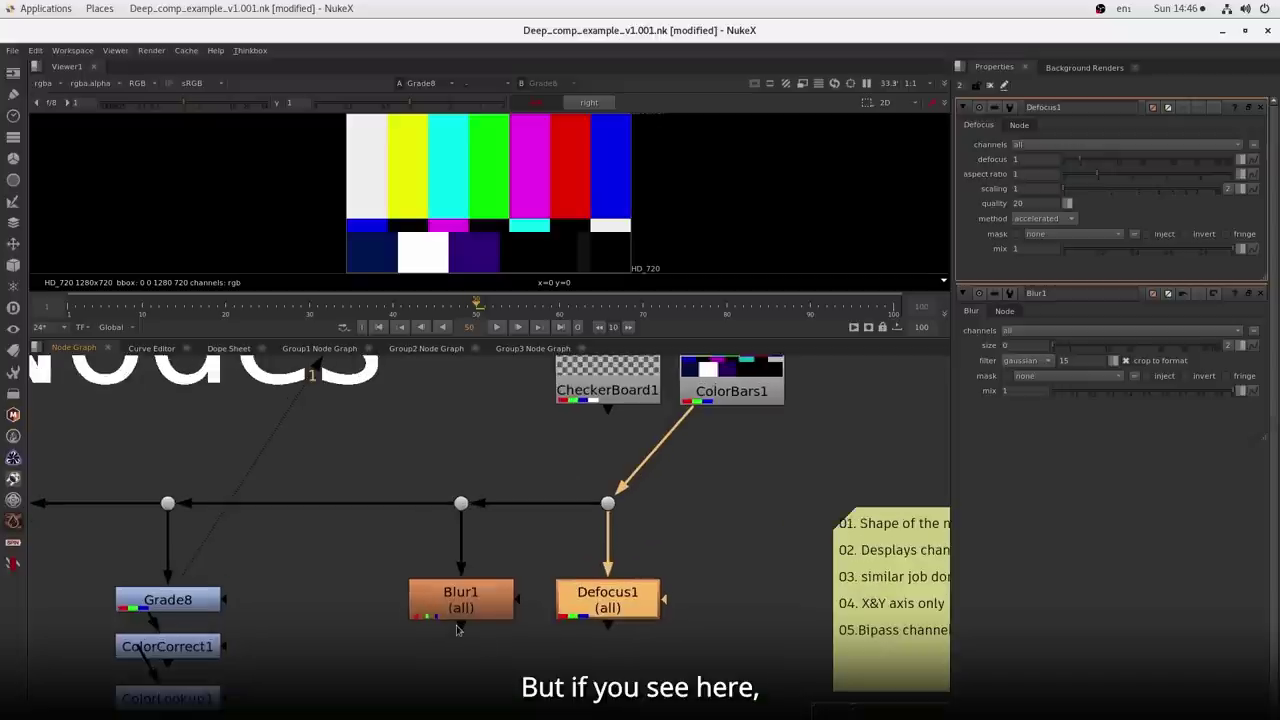
click(472, 617)
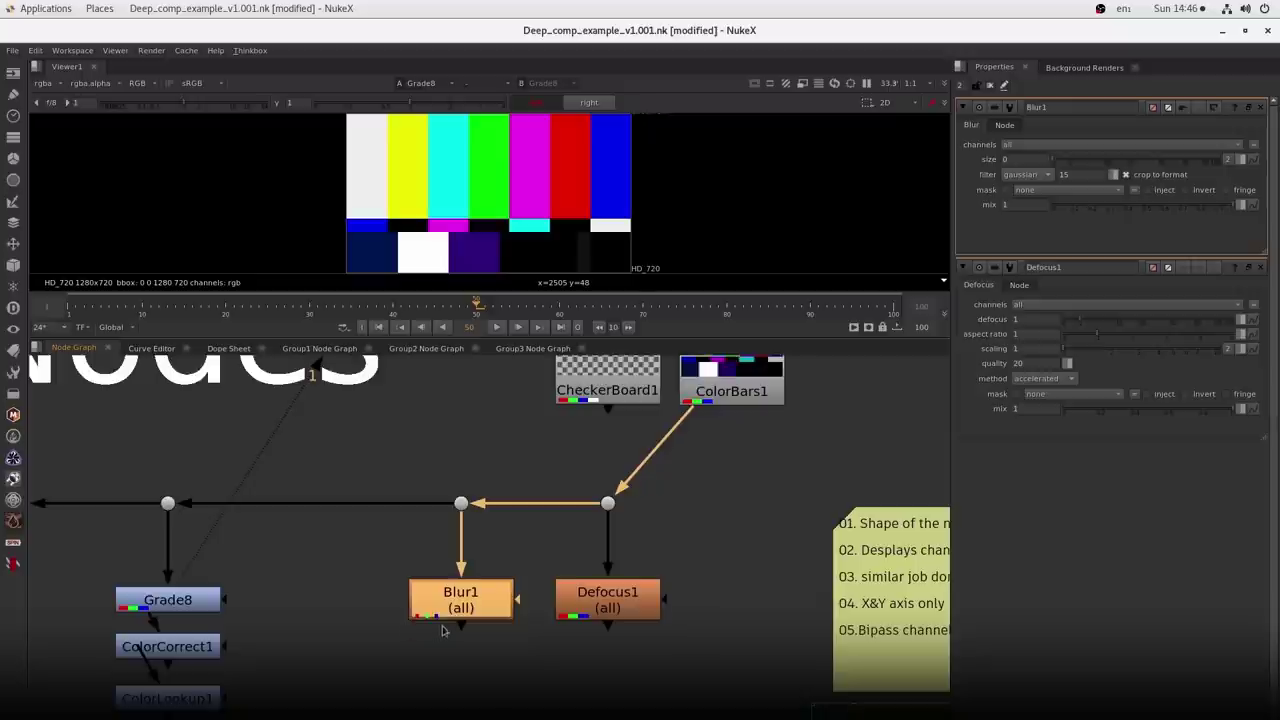
click(1034, 160)
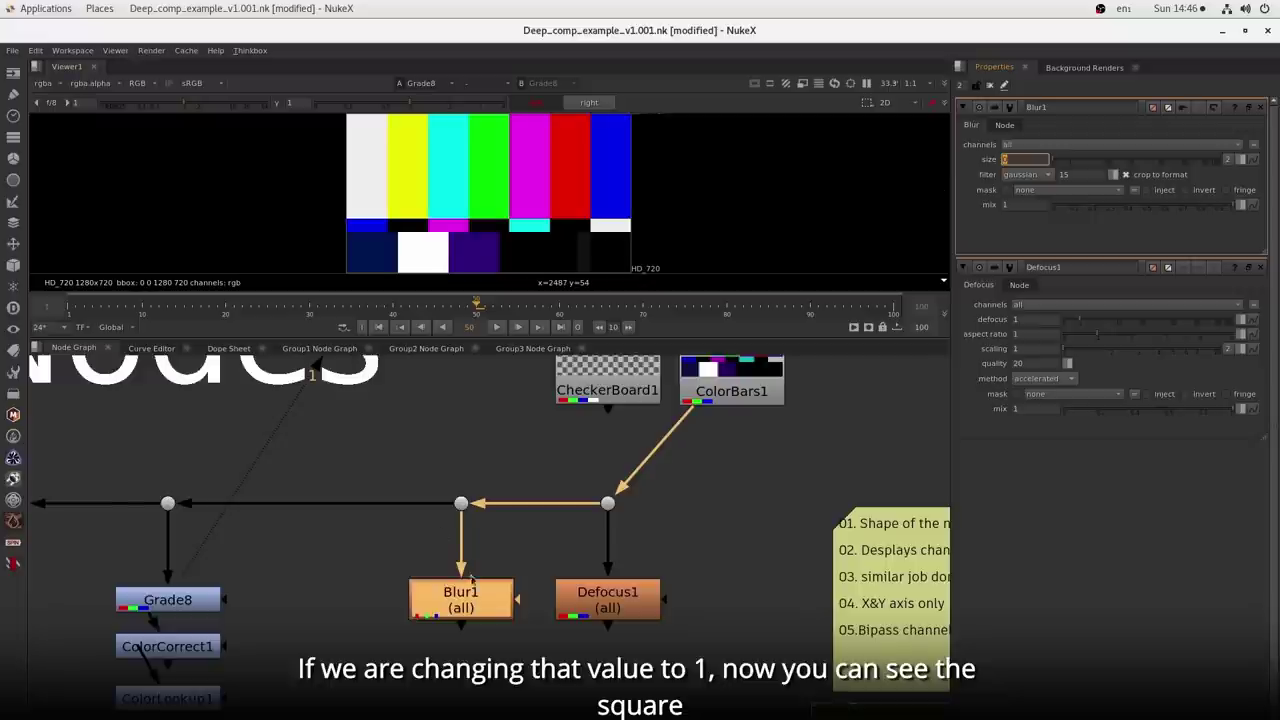
scroll(435, 620, up, 2)
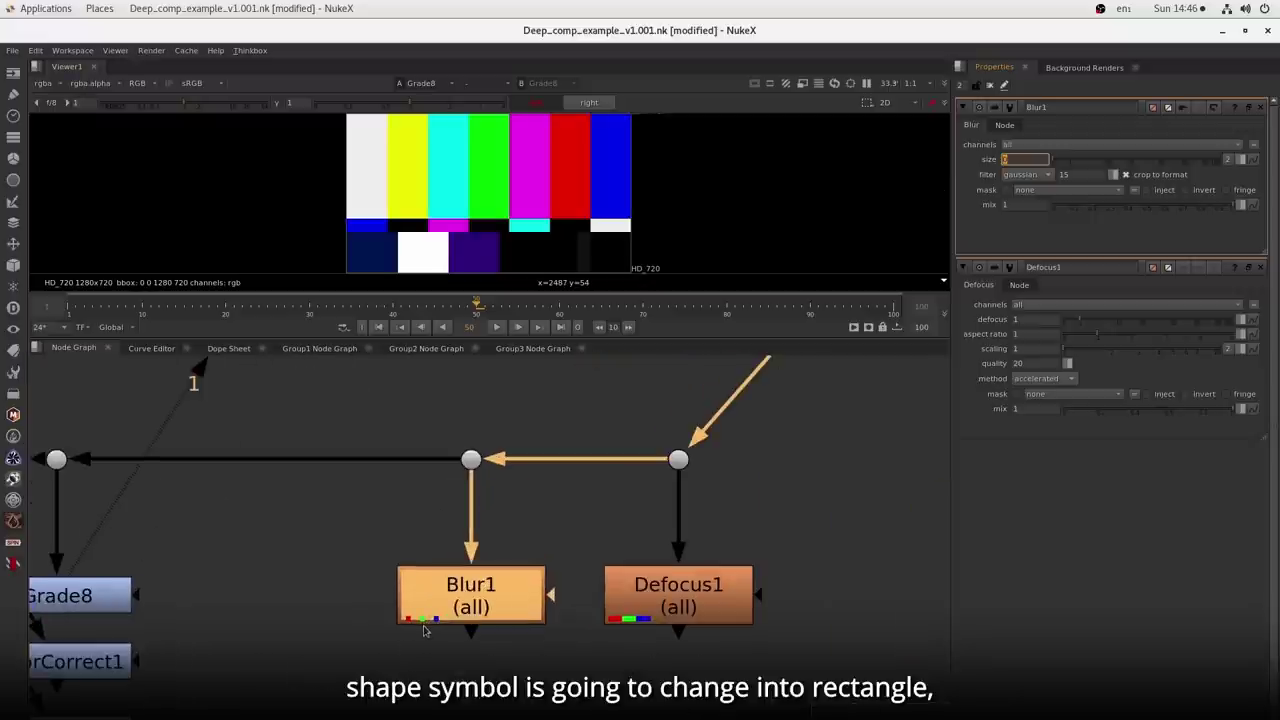
scroll(560, 642, down, 2)
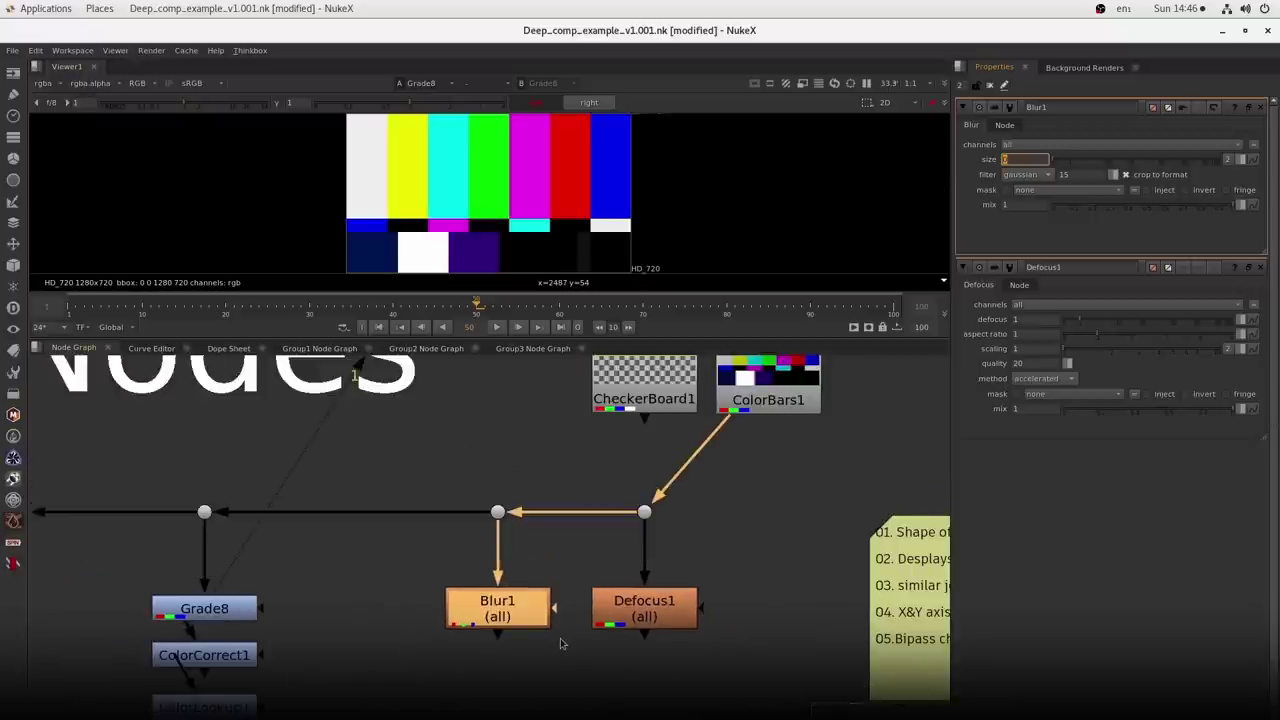
scroll(560, 643, down, 1)
drag(443, 660, 520, 622)
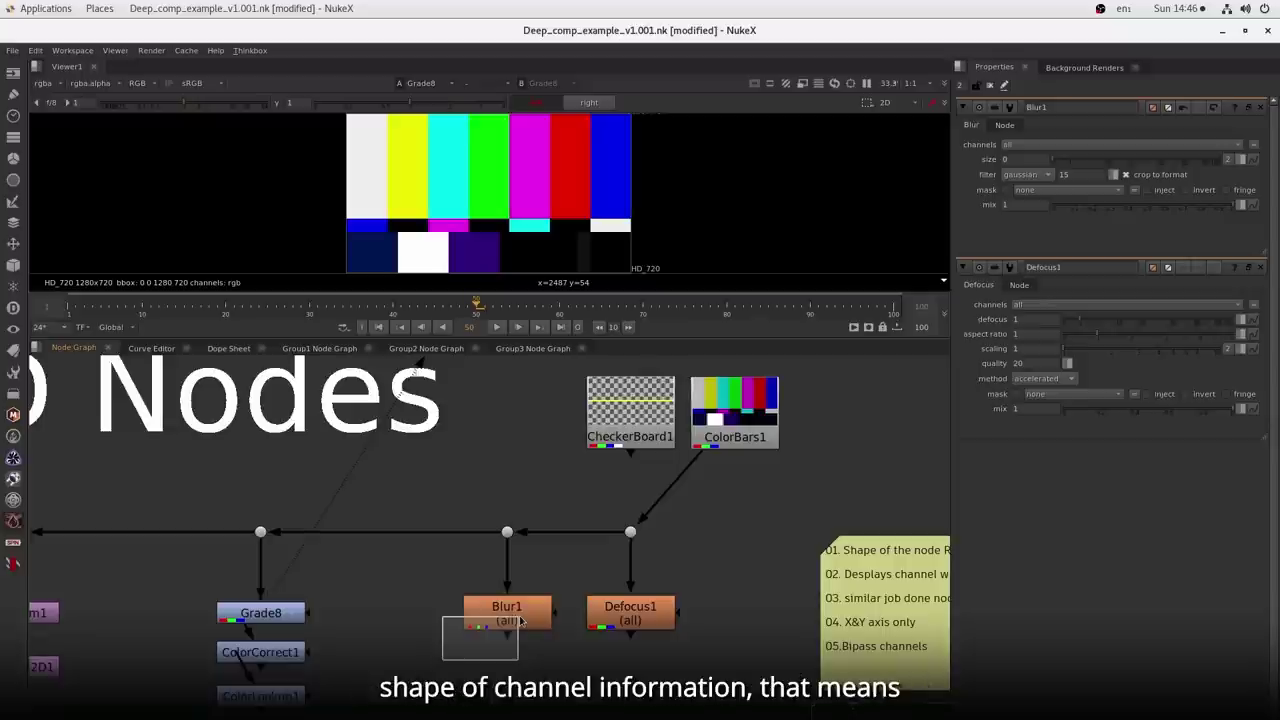
drag(520, 622, 532, 632)
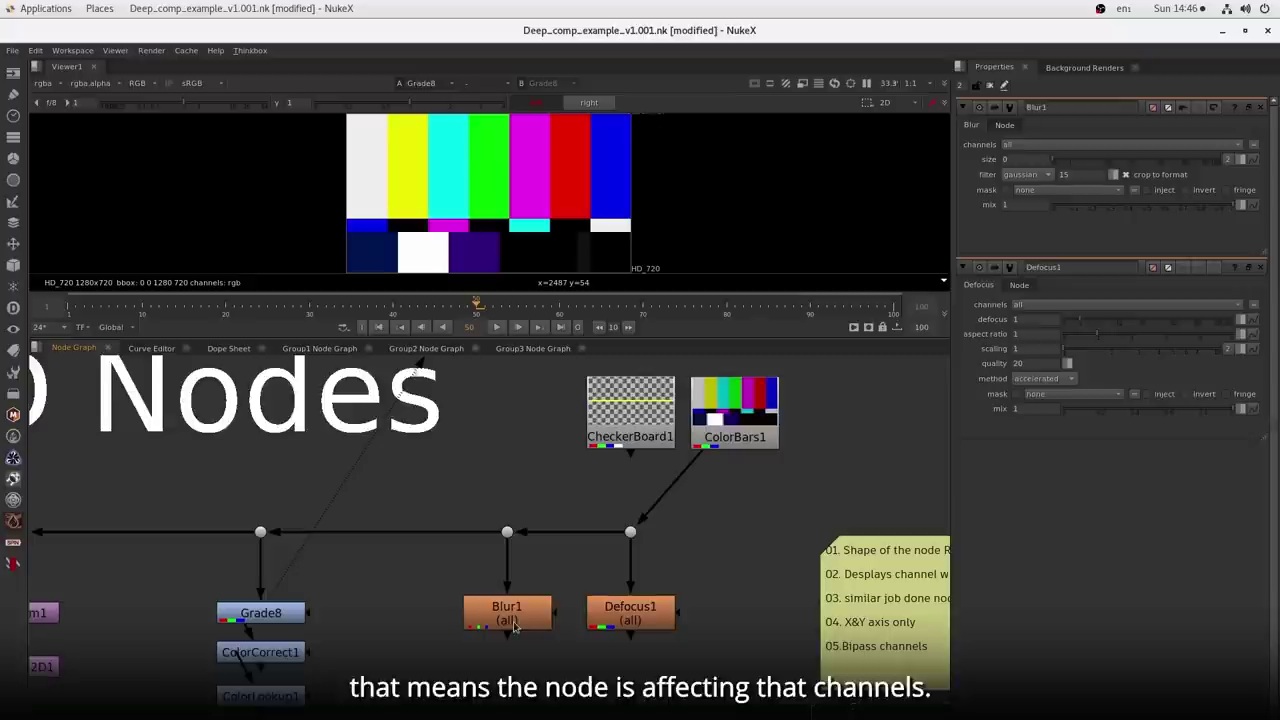
- Set Blur1's size to 1 and show the Blur1 node's output in the viewer
click(1010, 159)
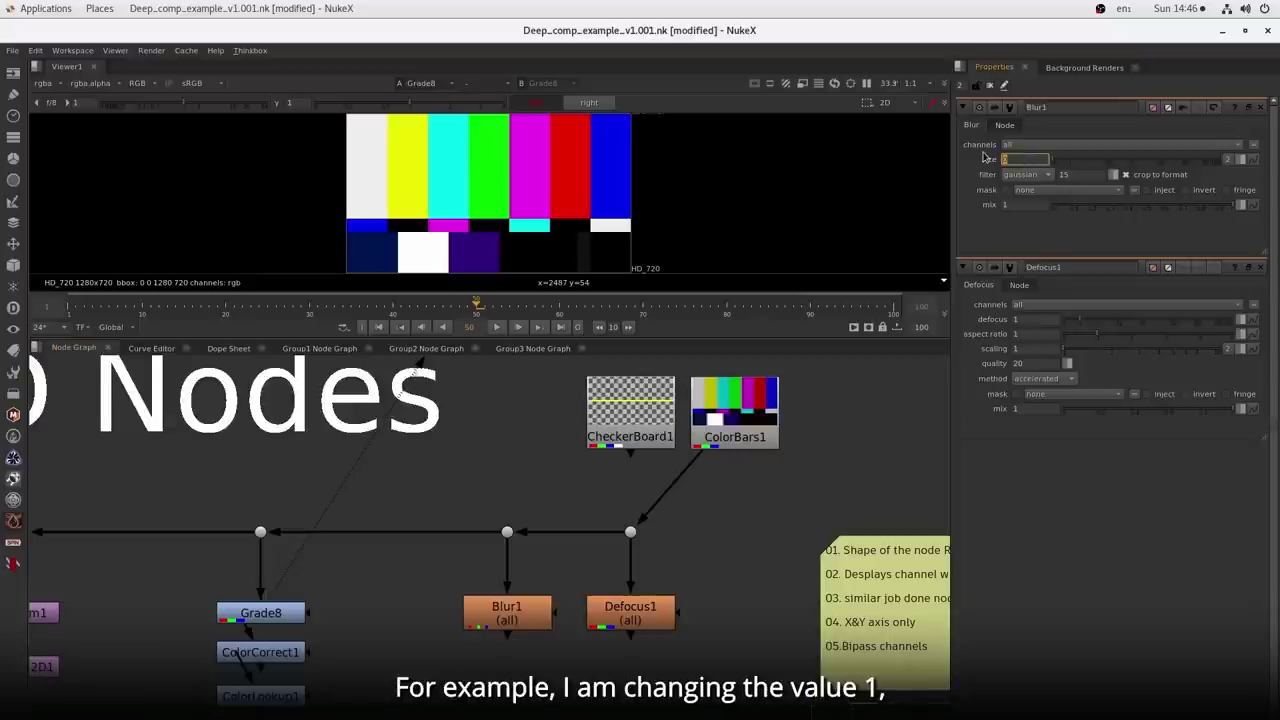
text(1)
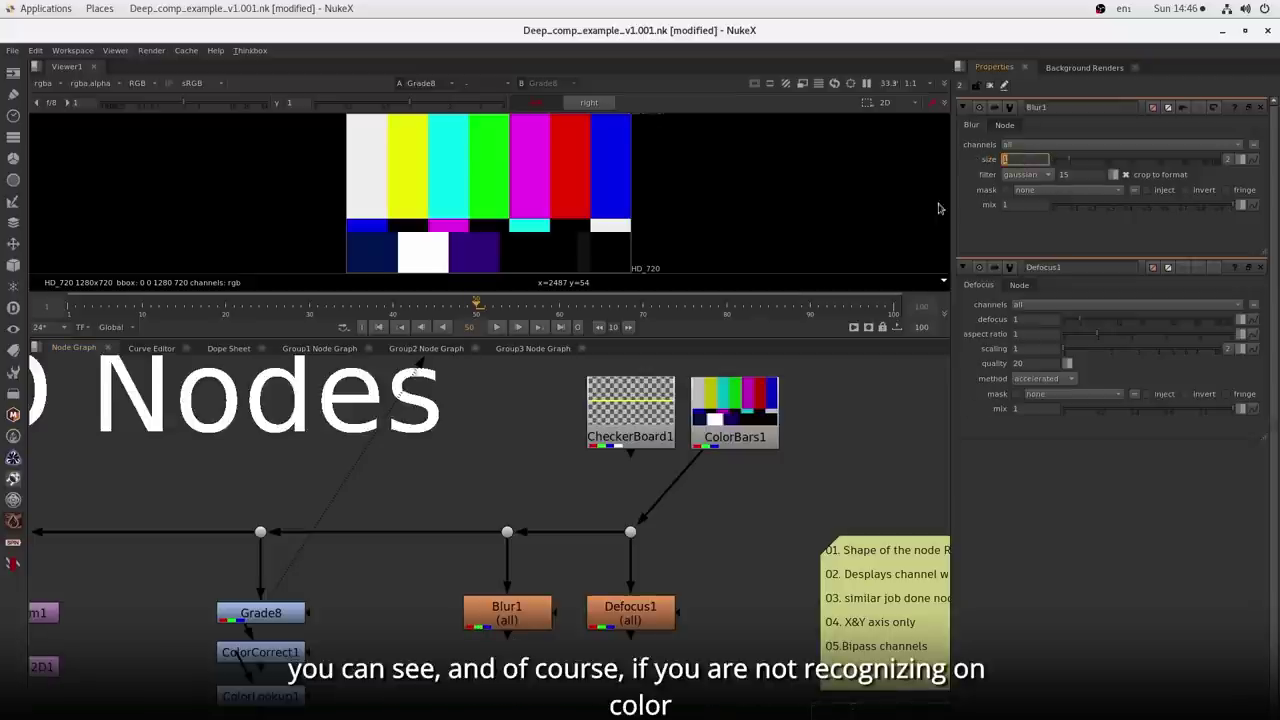
click(523, 607)
key(1)
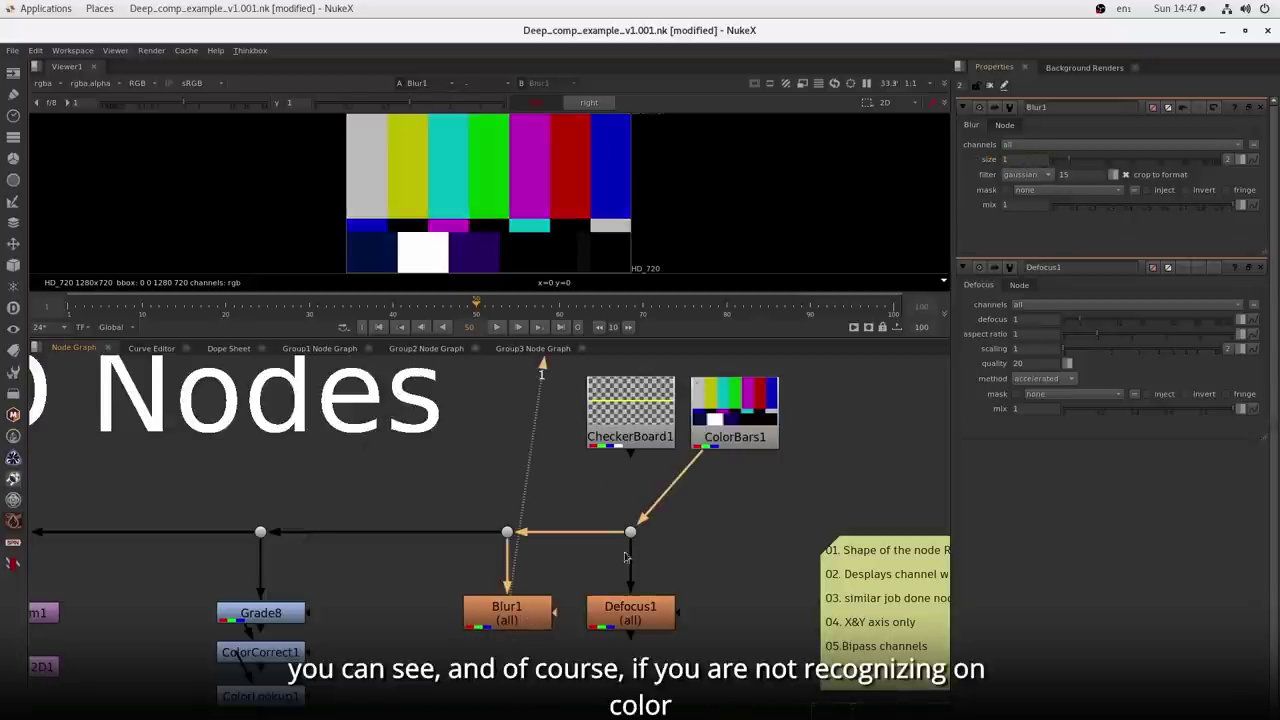
- Reconnect the 2D node chain's source from ColorBars1 to CheckerBoard1 and set Blur1's size to 10
drag(703, 460, 635, 425)
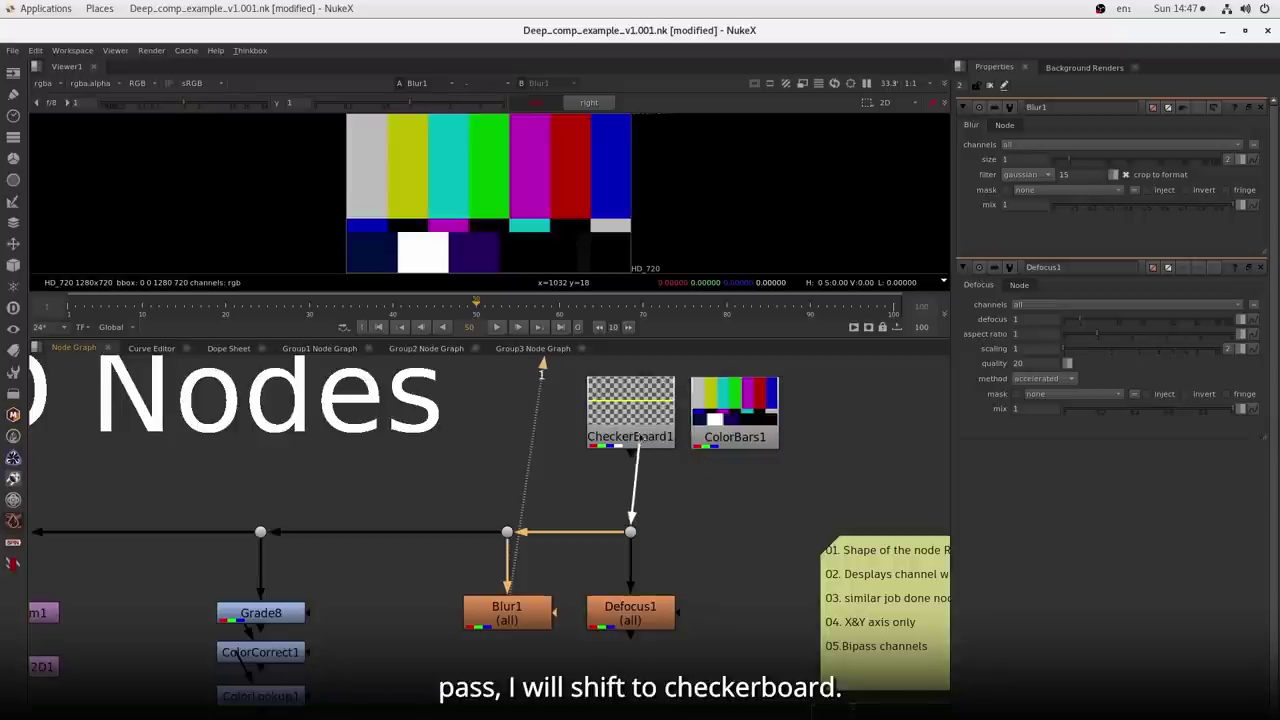
click(545, 625)
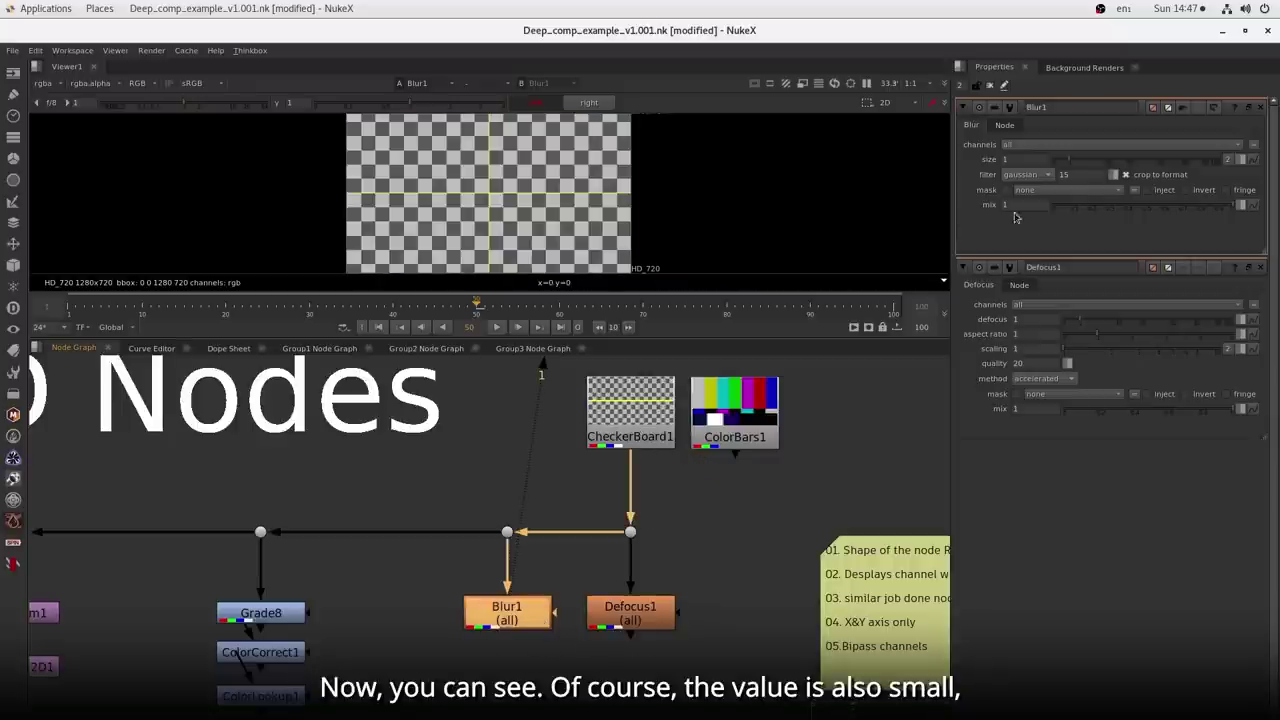
click(1027, 158)
text(0)
key(Return)
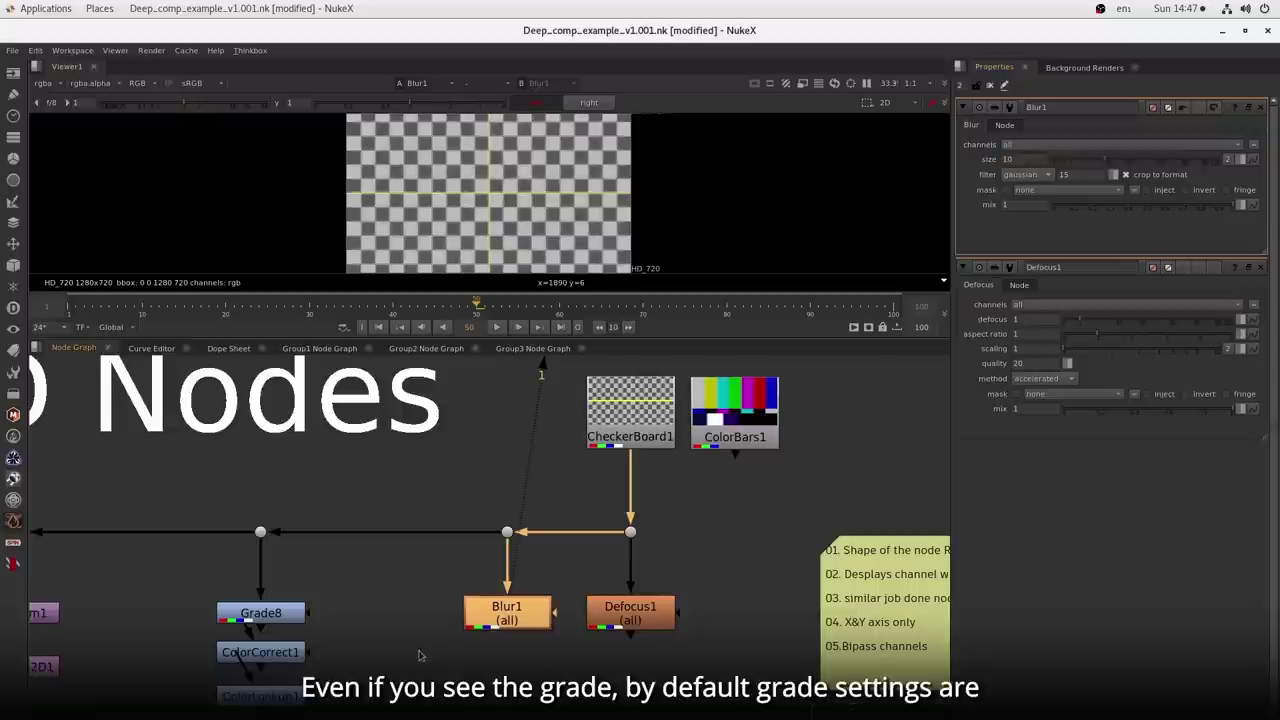
- Open Grade8's properties and reset all its knobs to default
double_click(291, 621)
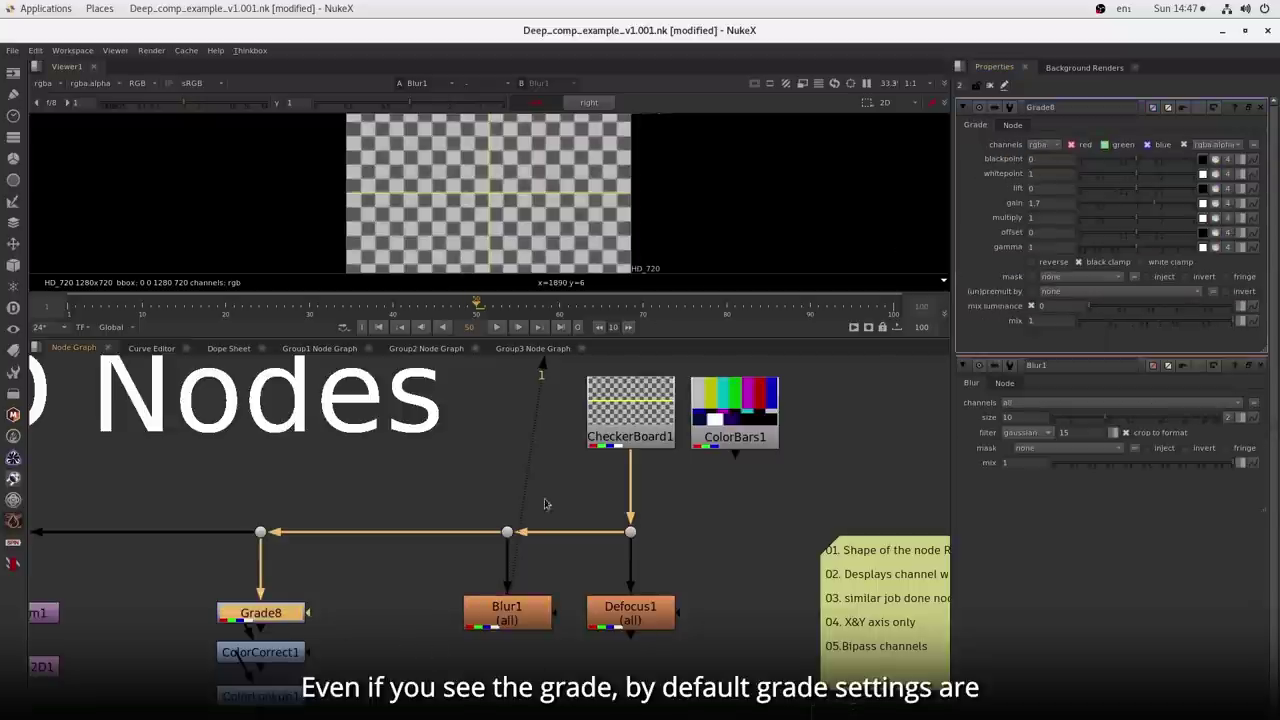
right_click(1070, 343)
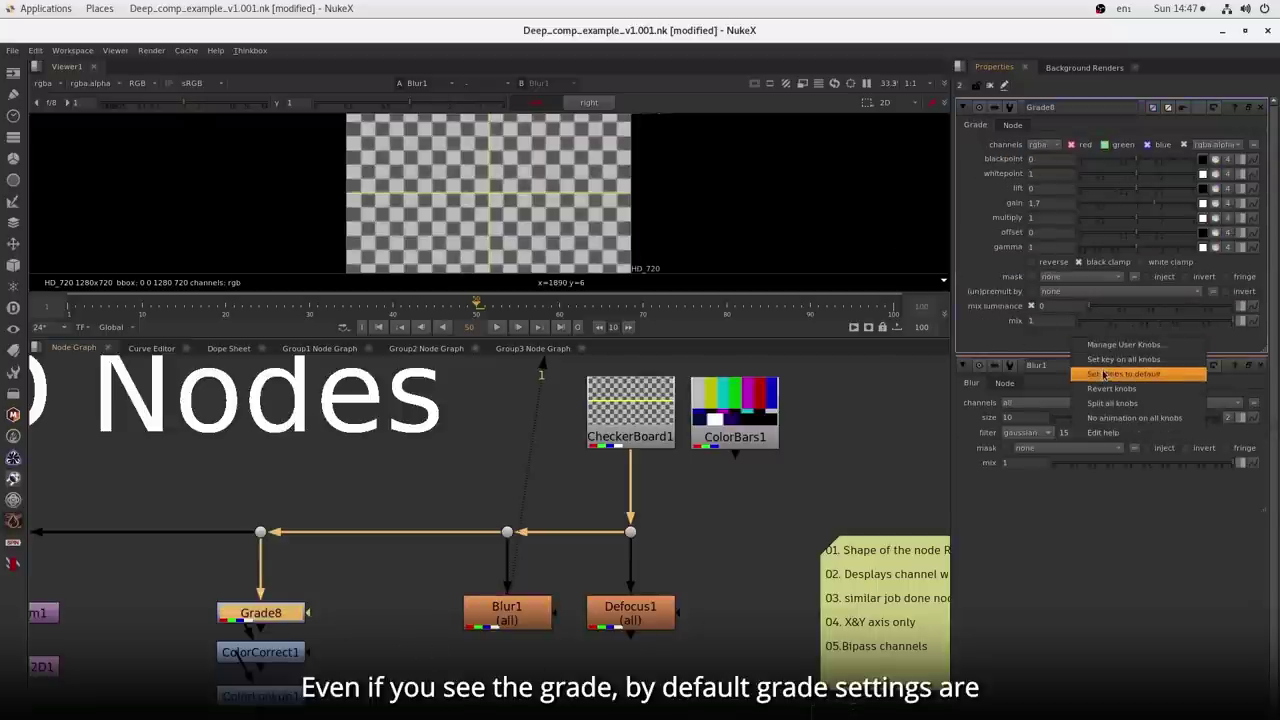
click(1104, 374)
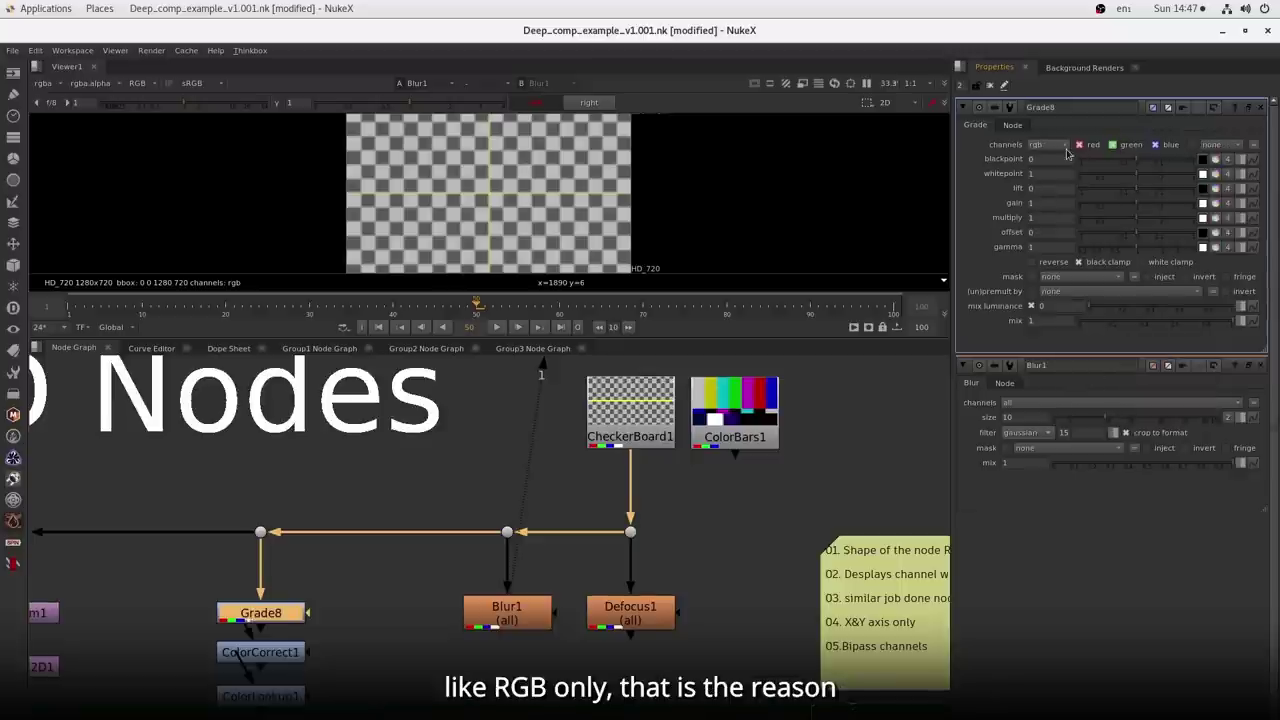
- Exclude the green channel from Grade8, raise its gain to 2.15, and show Grade8 in the viewer
scroll(262, 632, up, 3)
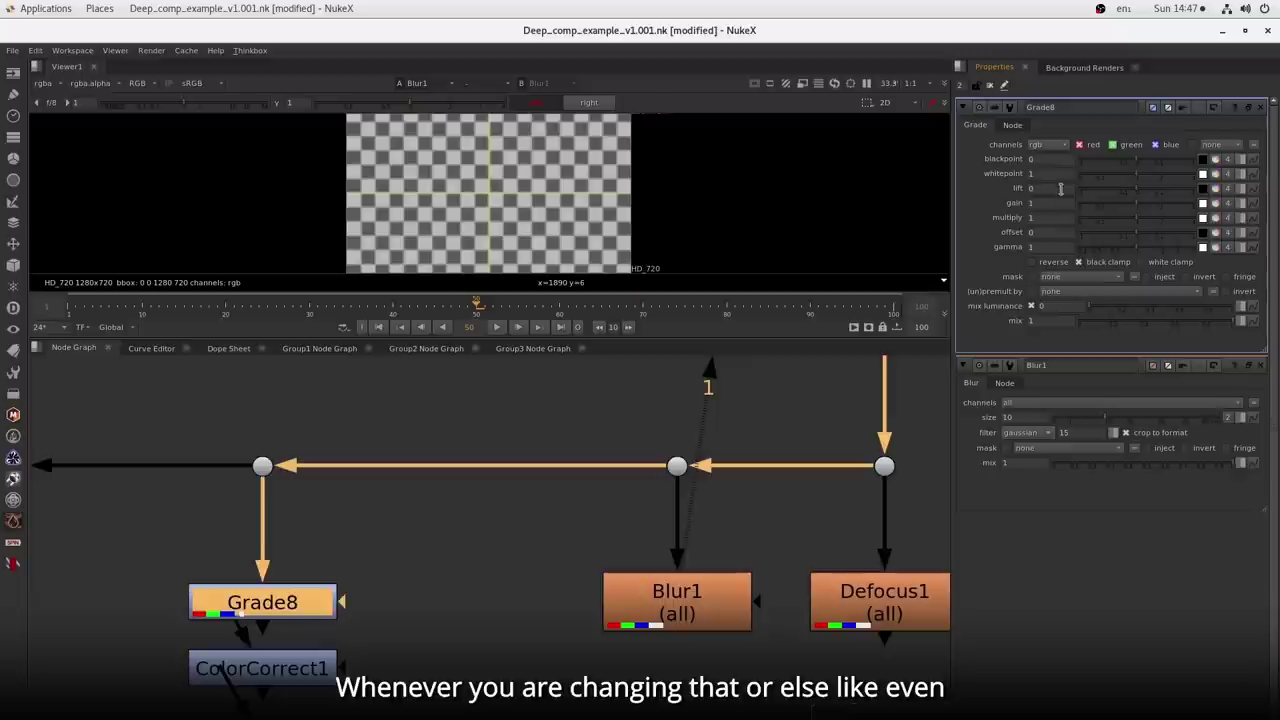
click(1124, 146)
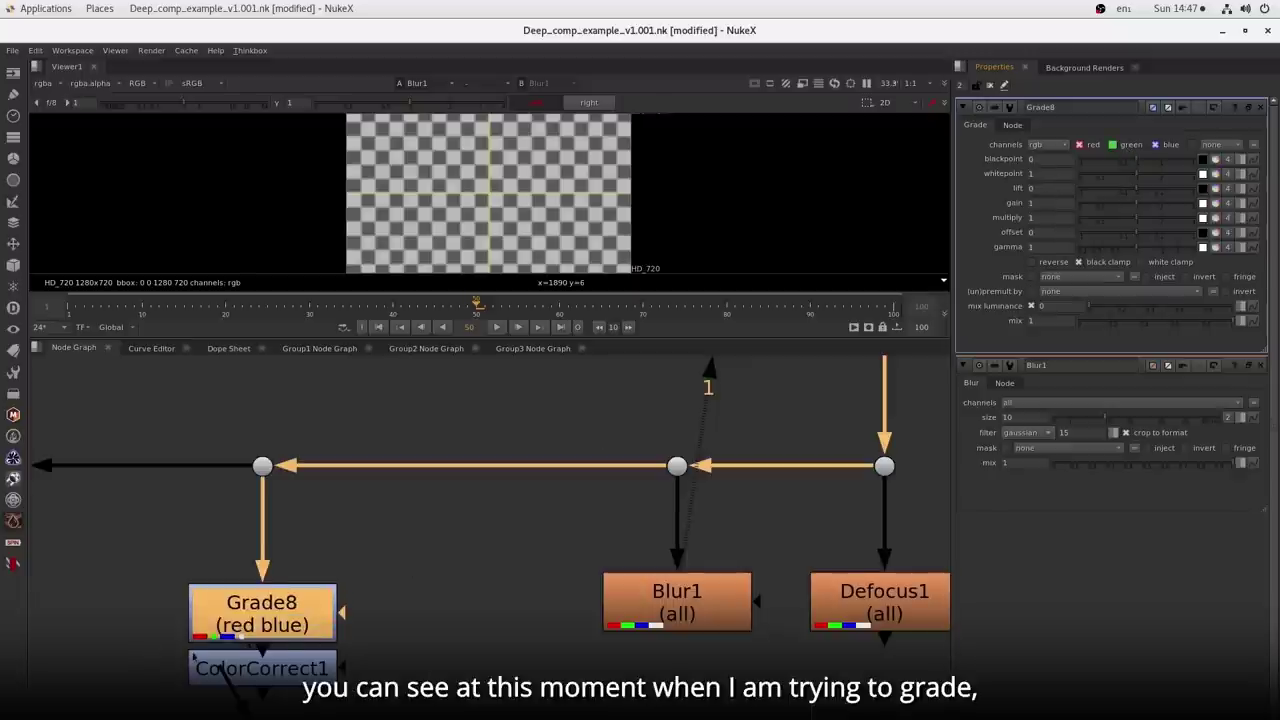
drag(1137, 204, 1165, 219)
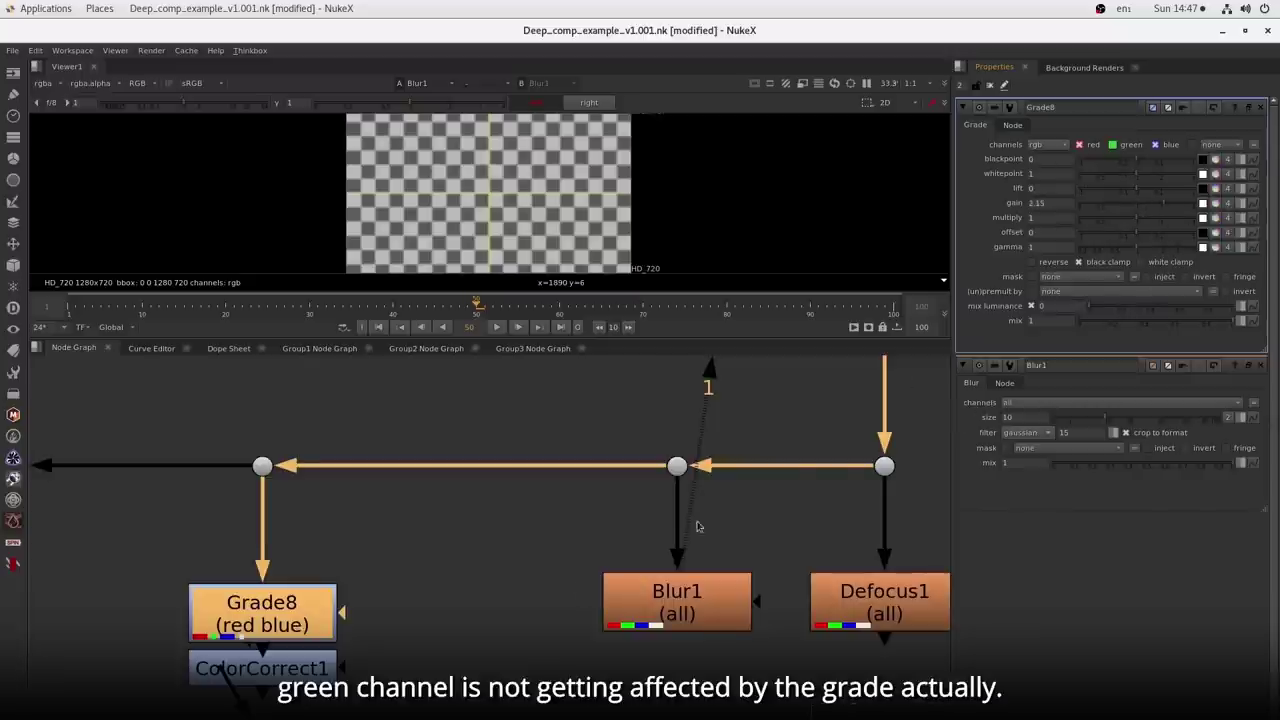
key(1)
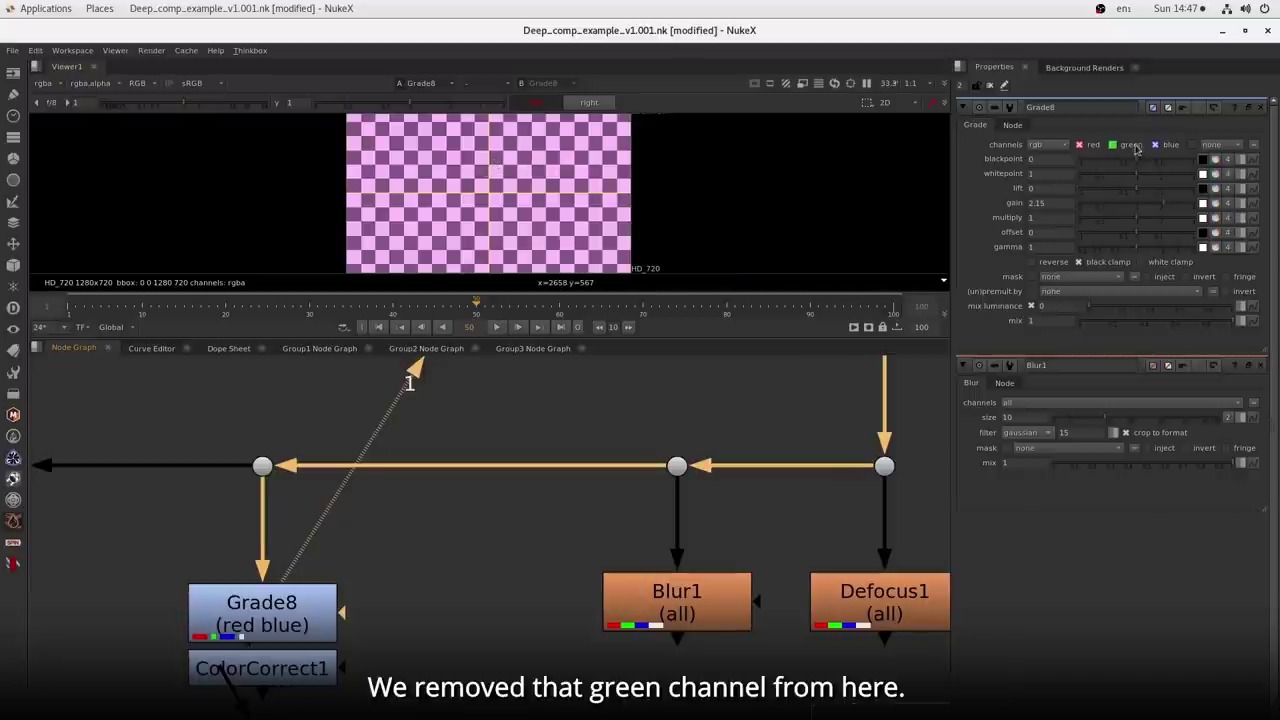
- Switch Grade8's channels to rgba and exclude the green channel from the grade
click(1050, 148)
click(1070, 206)
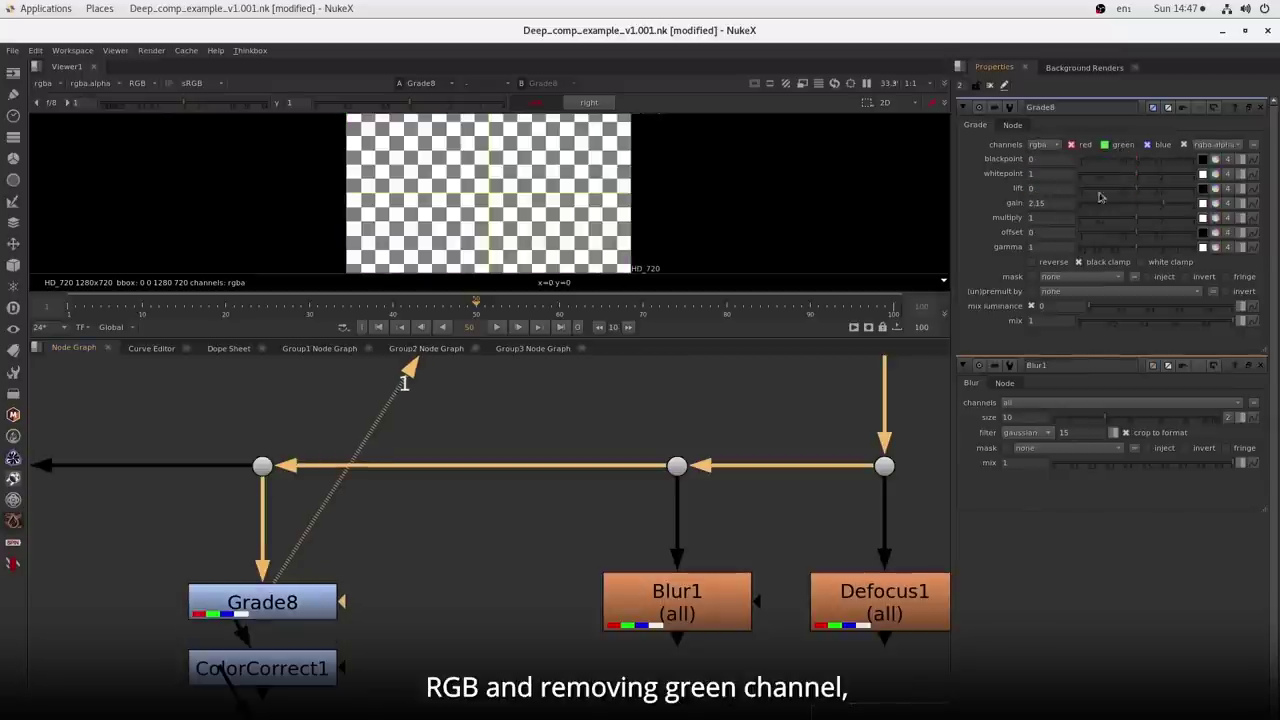
click(1118, 146)
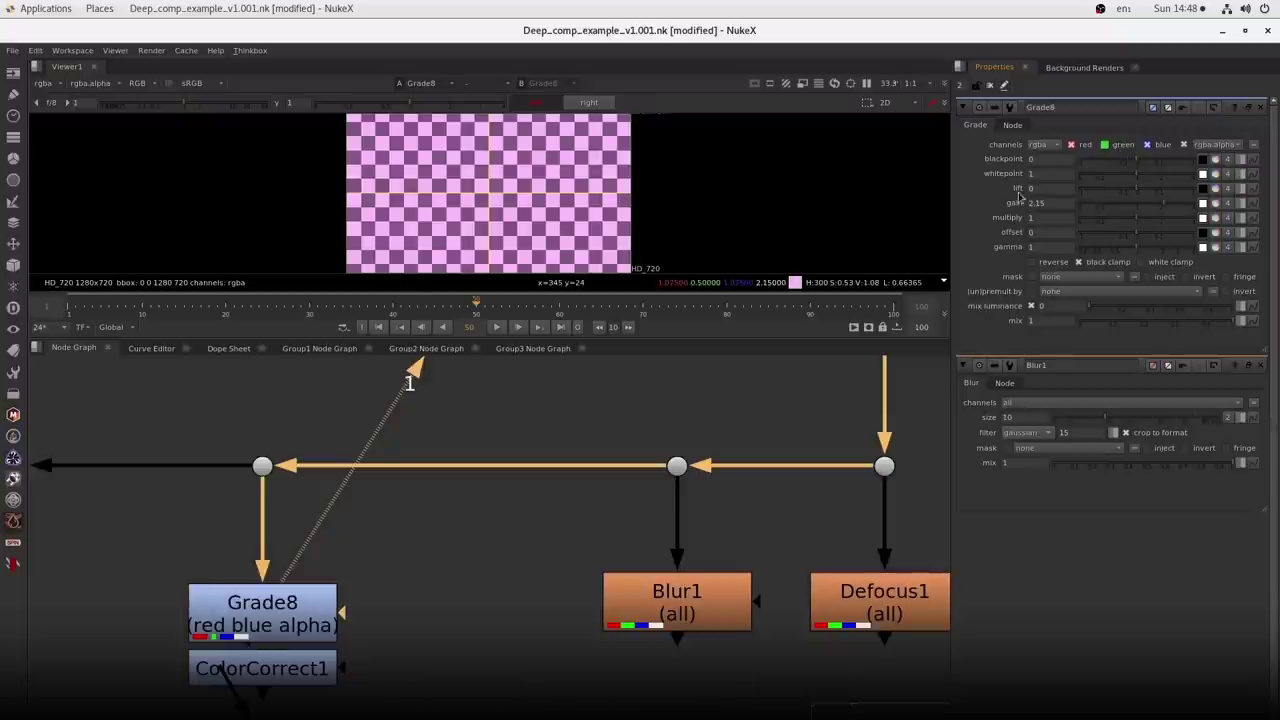
- Set Grade8's channels to rgb so that alpha is left out of the grade
click(1048, 150)
click(1057, 184)
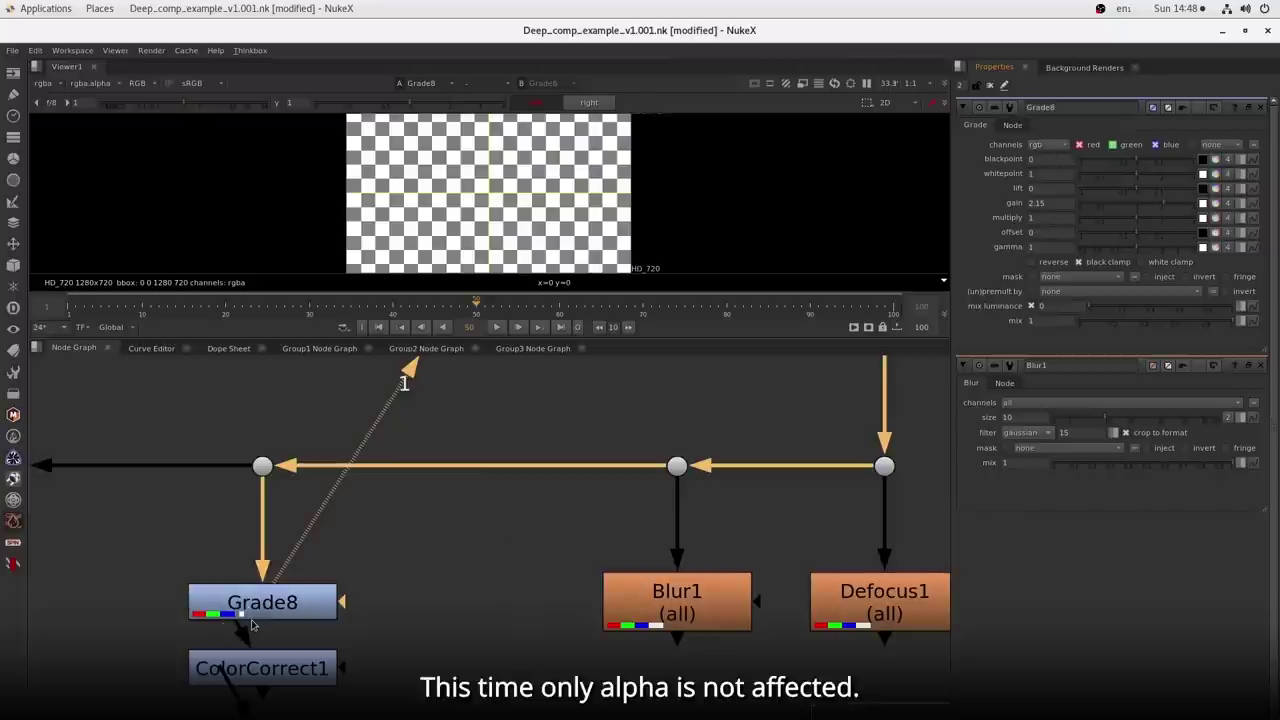
click(473, 653)
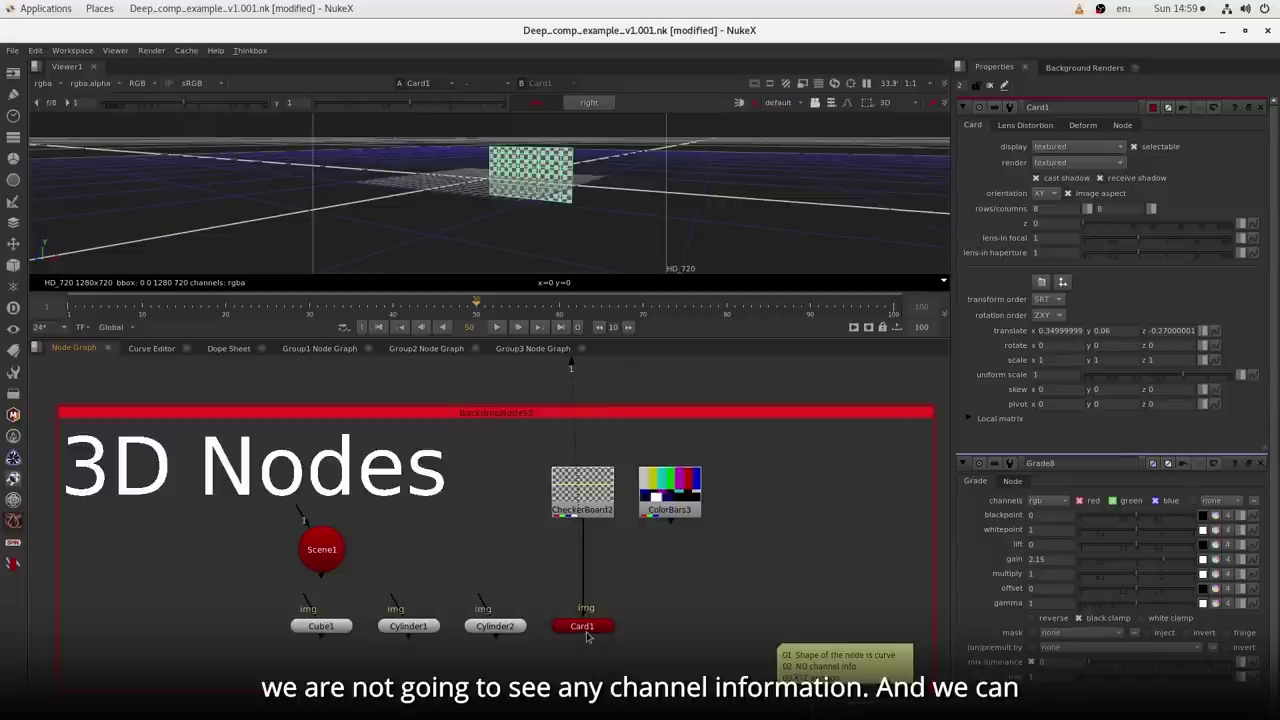
- Select Card1 and move it along all three axes in the 3D scene, to about x 0.49 and y 0.24
scroll(590, 632, down, 3)
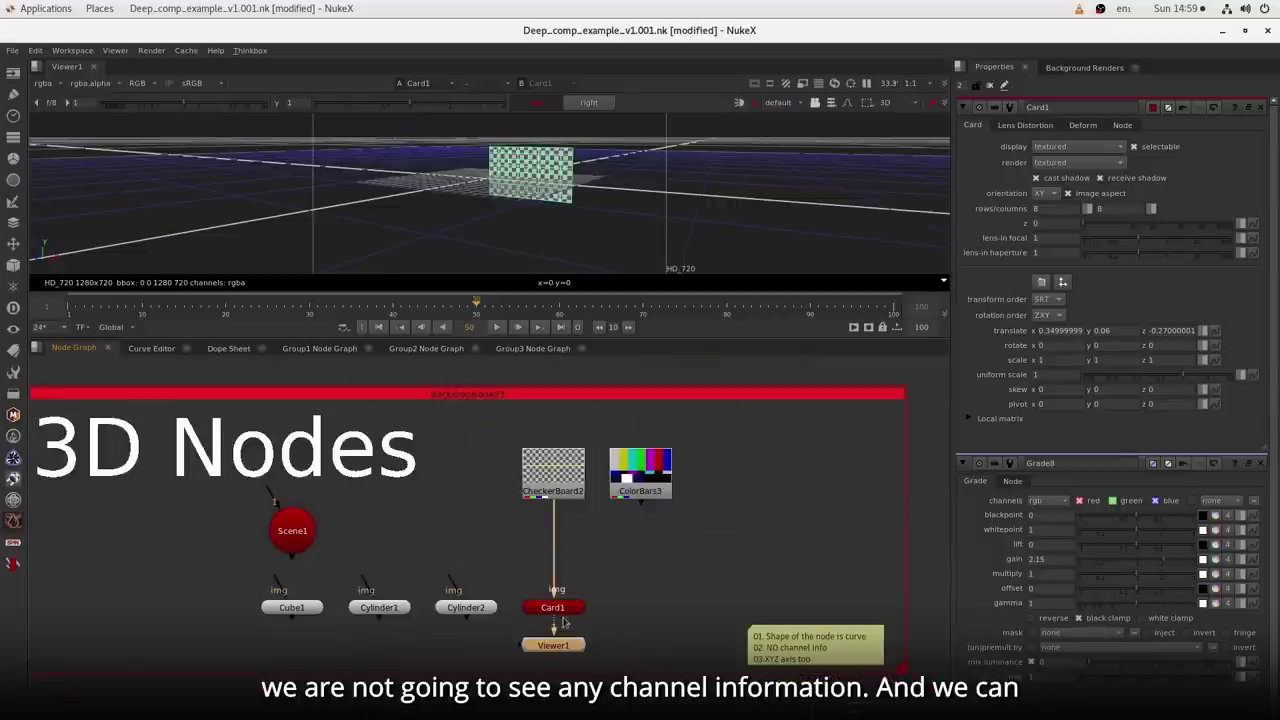
click(562, 611)
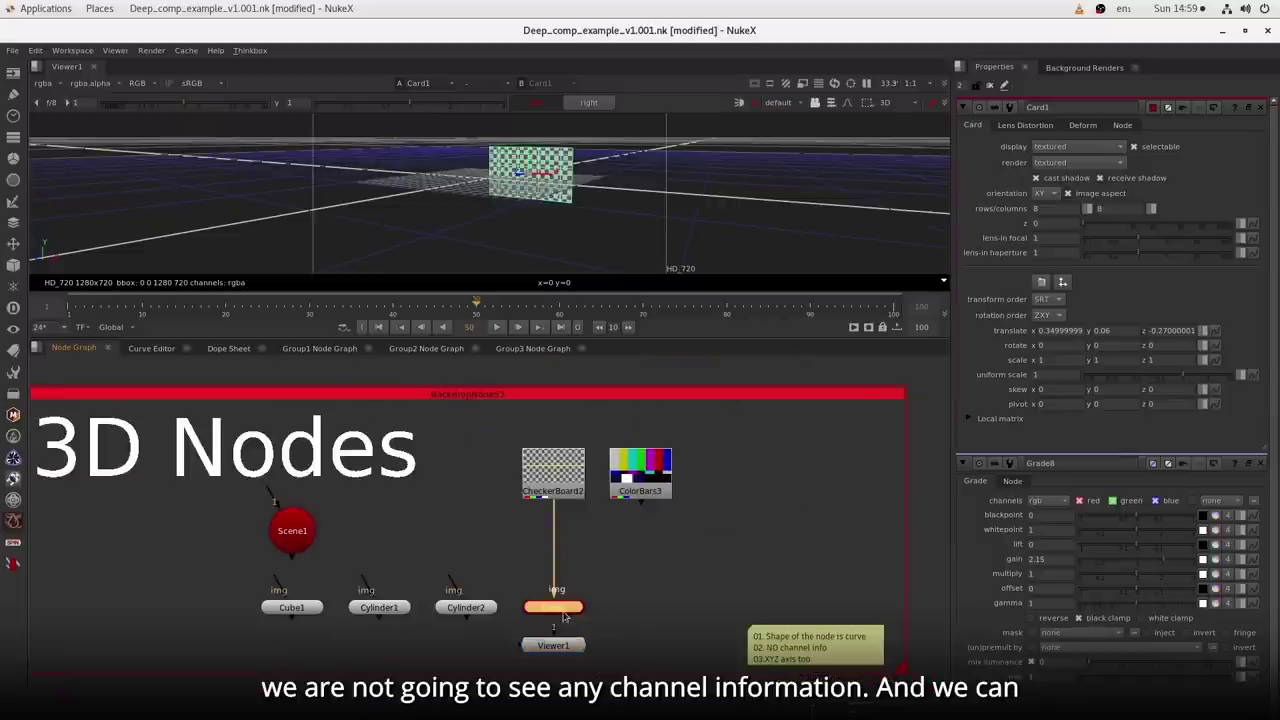
drag(548, 176, 484, 238)
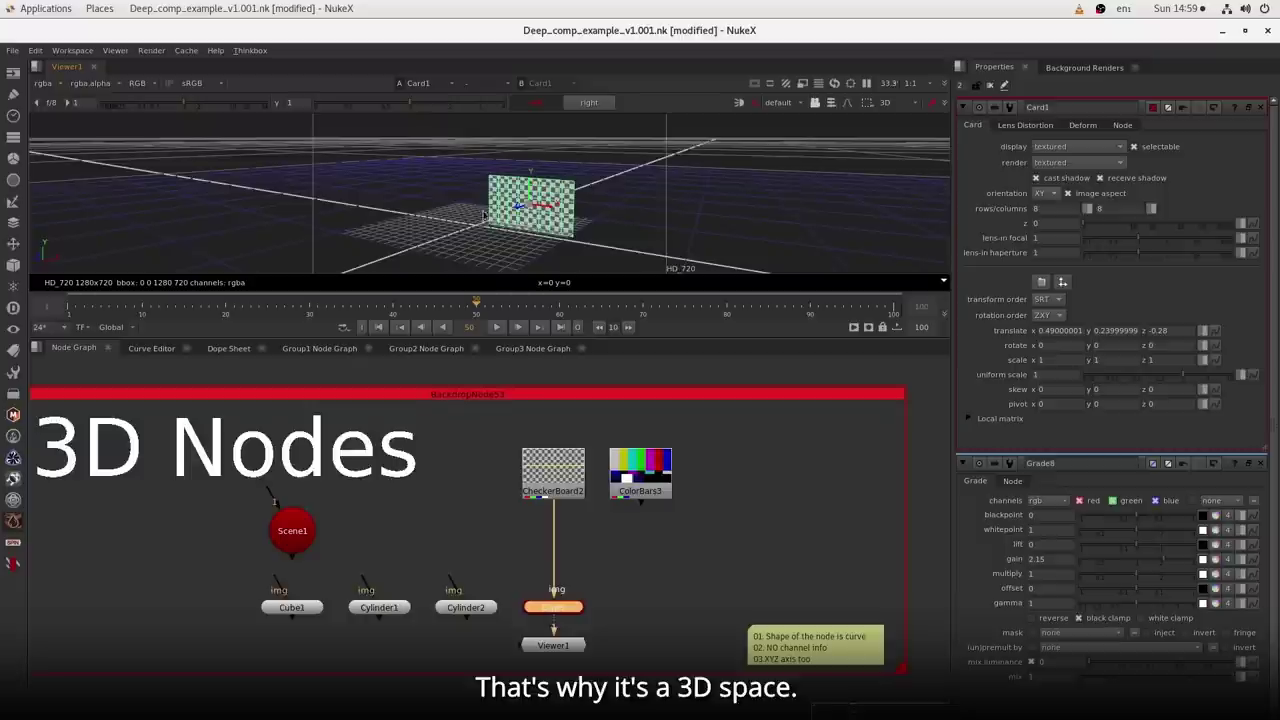
drag(517, 208, 476, 236)
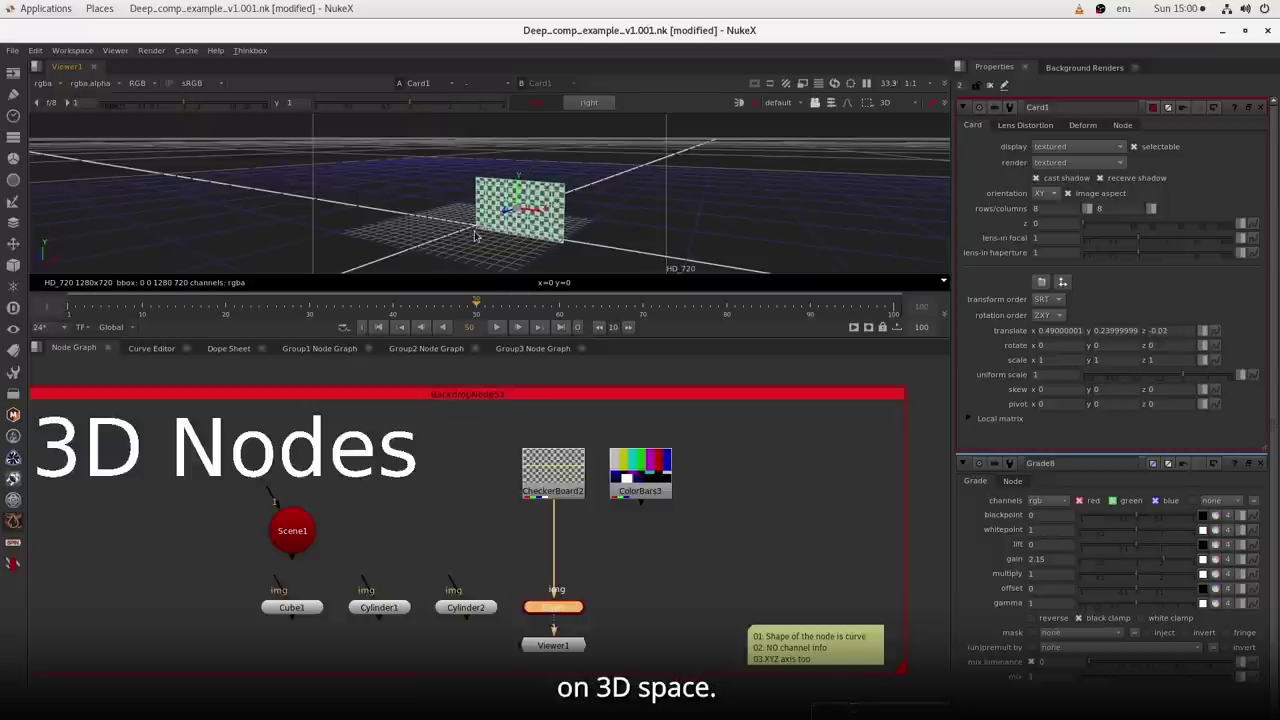
- Show the list of available Deep nodes
drag(212, 565, 623, 628)
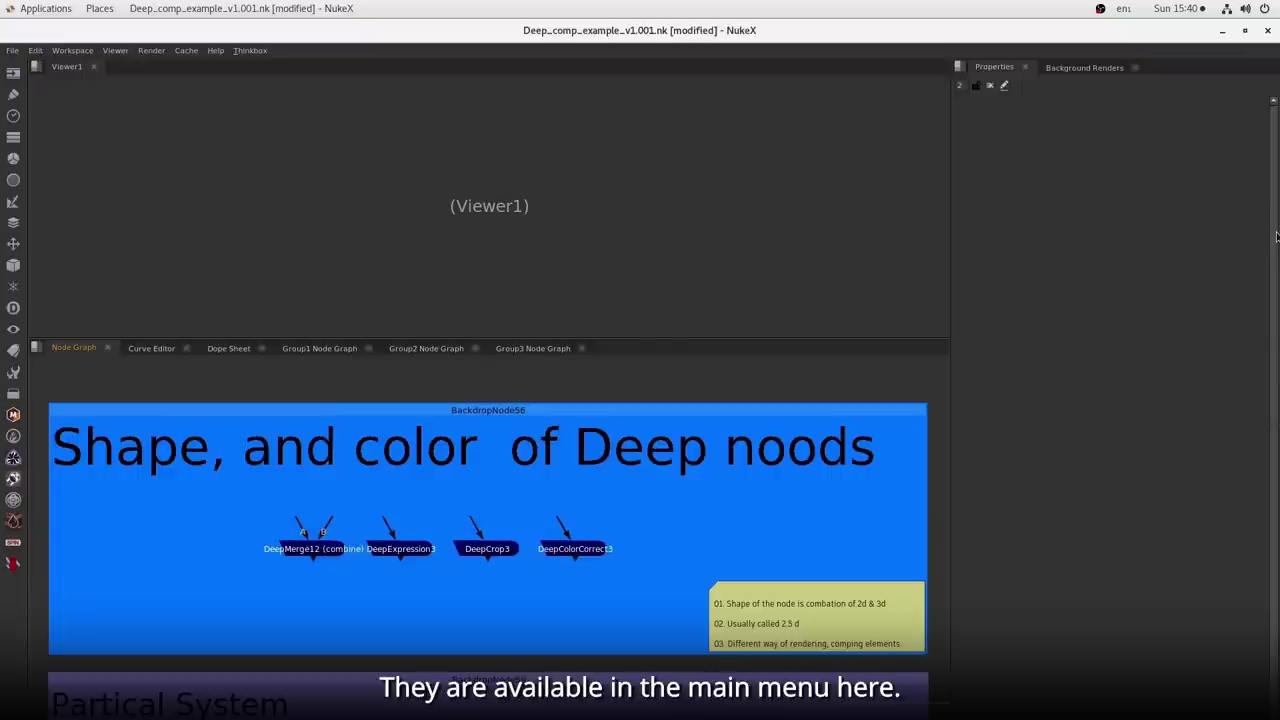
click(13, 308)
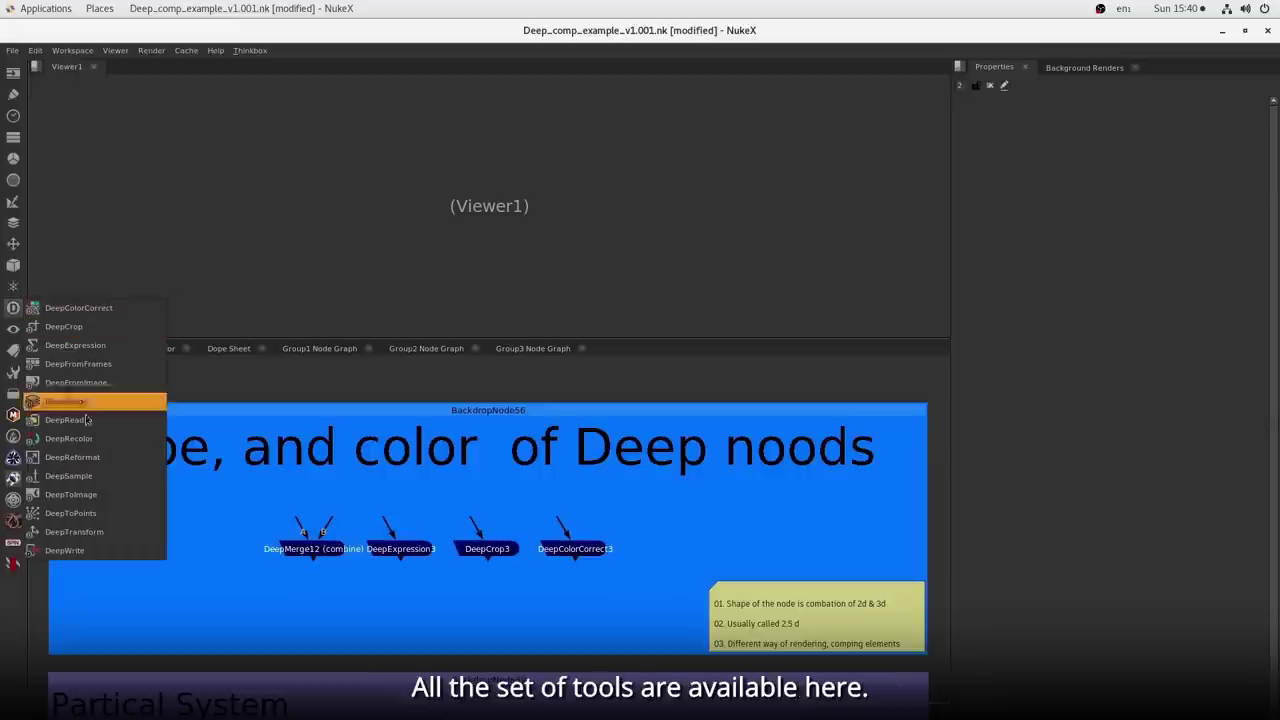
- Add a Transform node and a Card node in the empty space beneath the row of Deep nodes
click(429, 615)
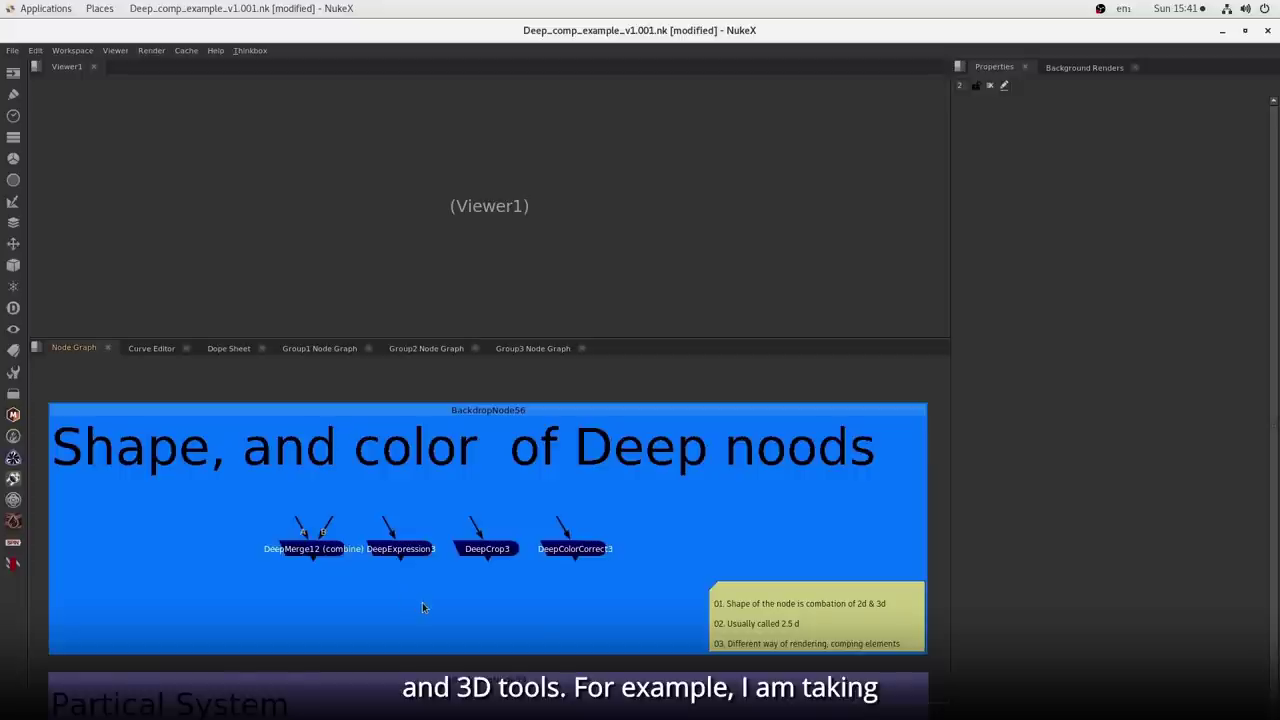
key(t)
key(Tab)
key(Return)
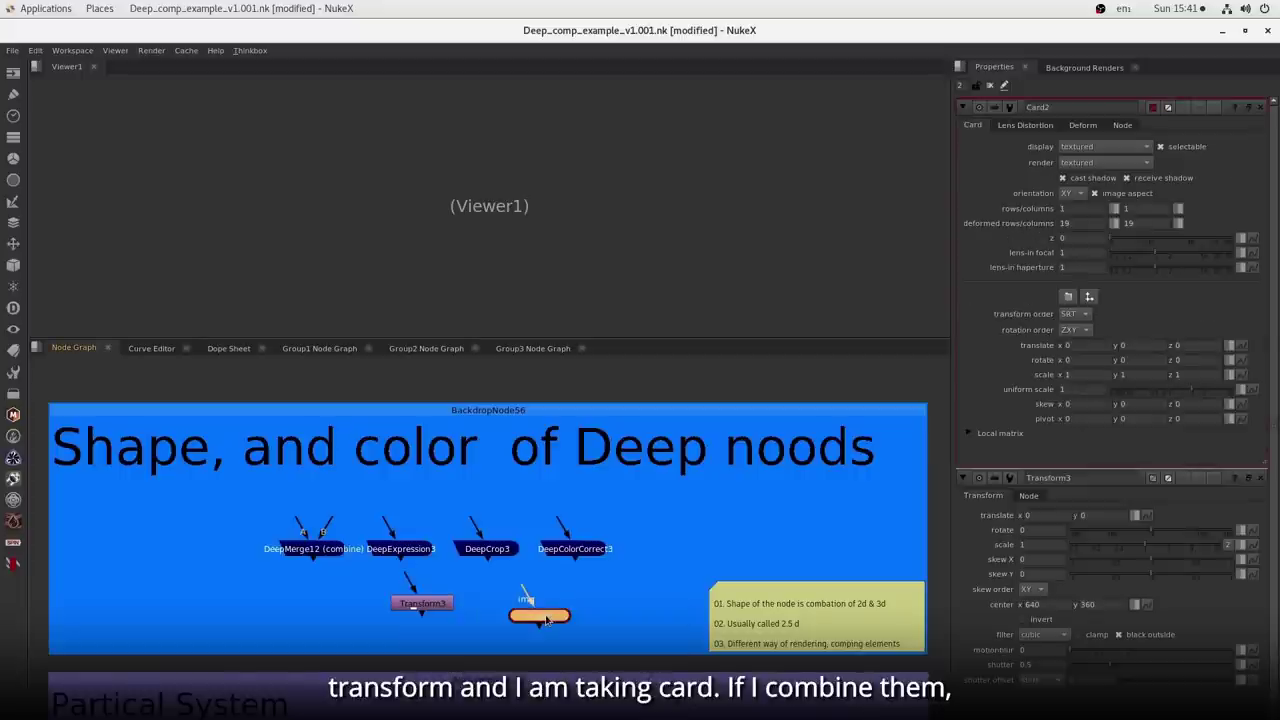
- Overlap Card2 on Transform3 and shift the pair beneath DeepCrop3 to compare their combined outline with the selected Deep nodes
drag(547, 620, 447, 606)
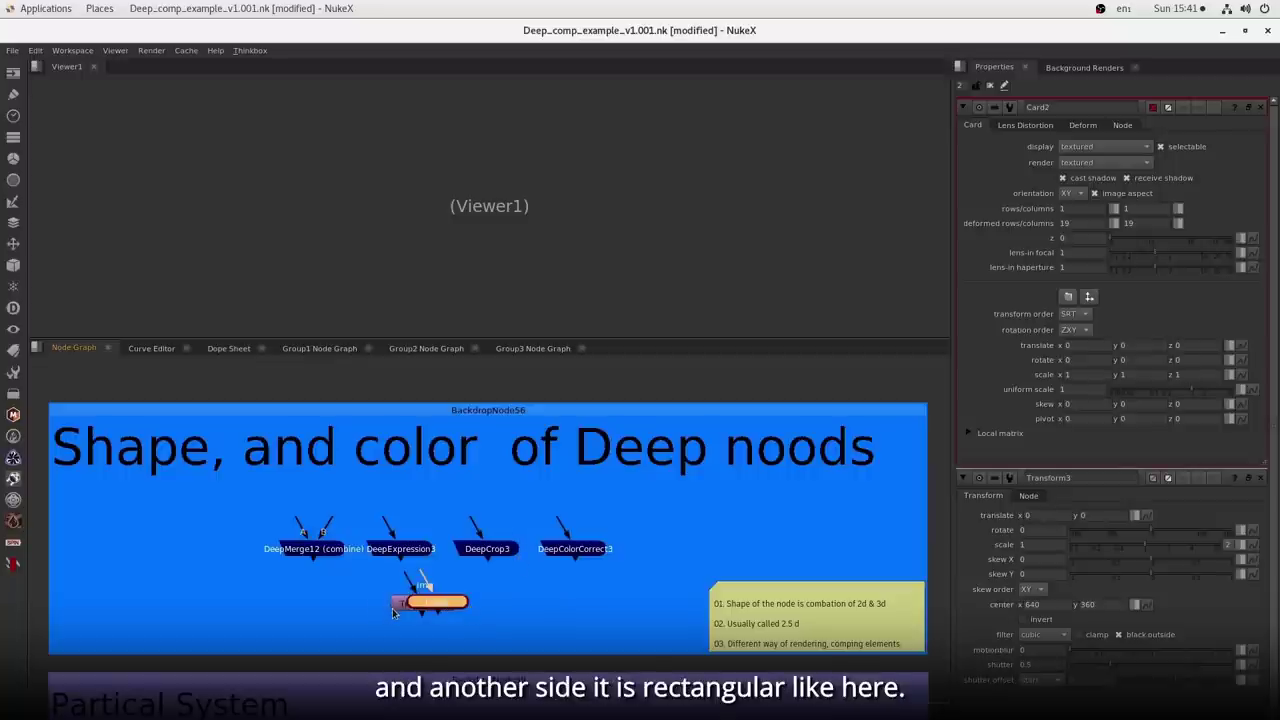
drag(493, 583, 366, 623)
drag(438, 606, 498, 607)
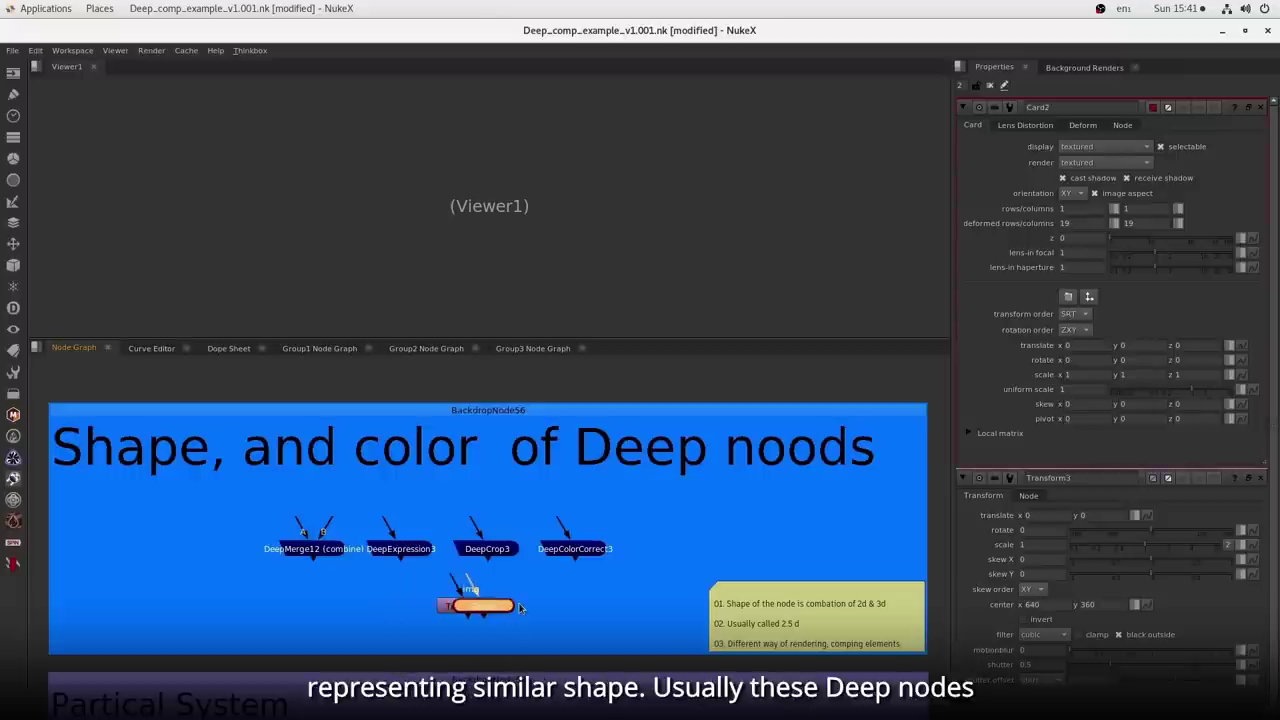
drag(240, 511, 659, 595)
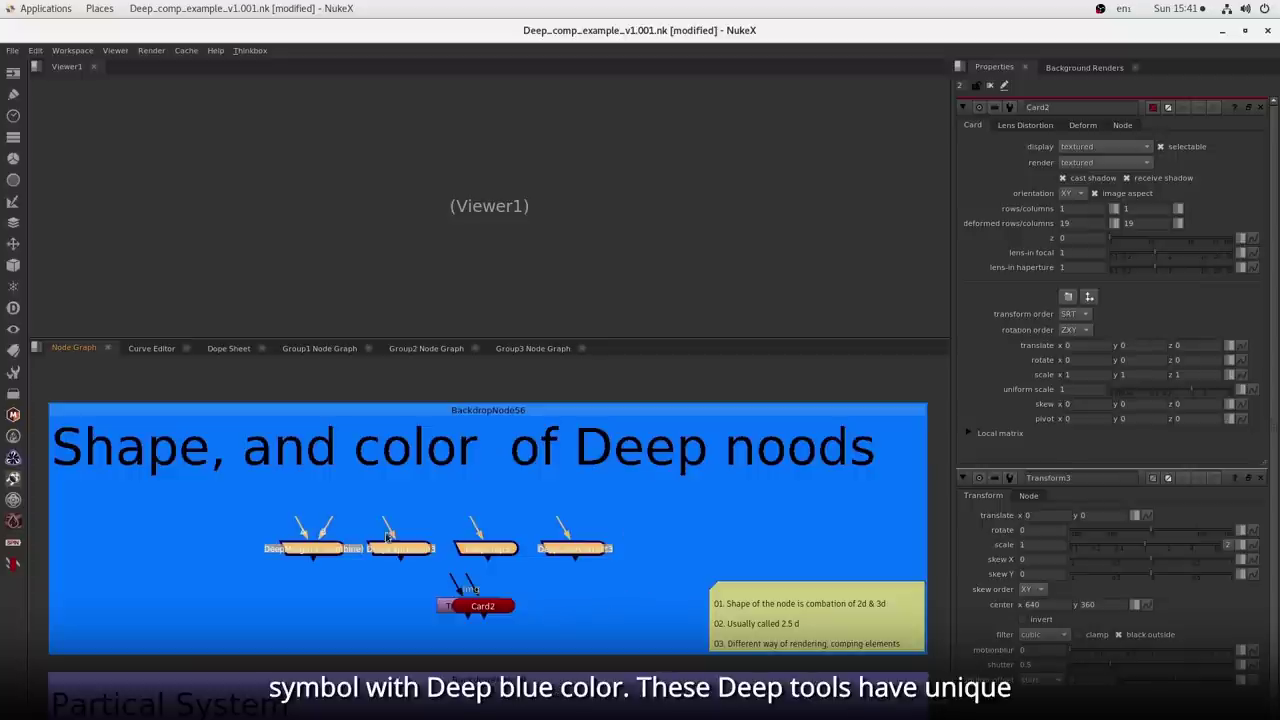
- Try placing Card2 upstream of DeepColorCorrect3 and Transform3 upstream of DeepCrop3
drag(494, 612, 570, 502)
click(505, 610)
drag(485, 613, 484, 507)
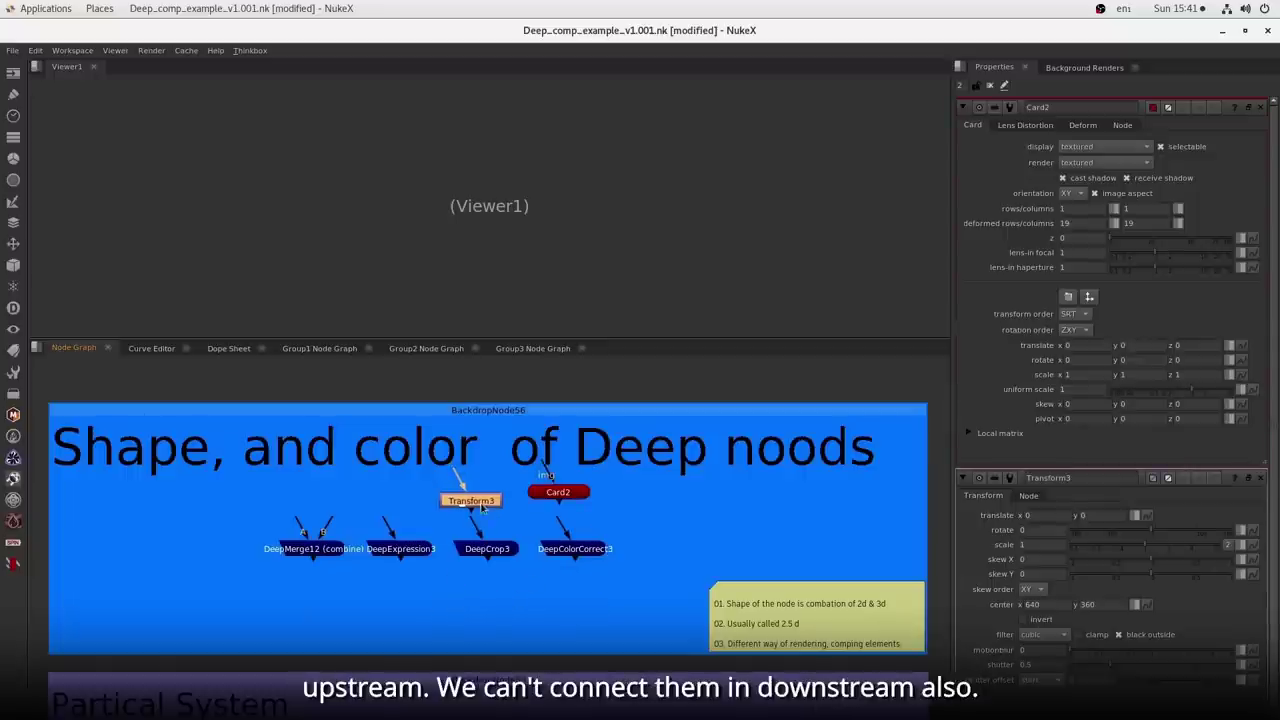
- Move Card2 below DeepColorCorrect3 and Transform3 below DeepCrop3, and select the four Deep nodes
drag(560, 492, 585, 602)
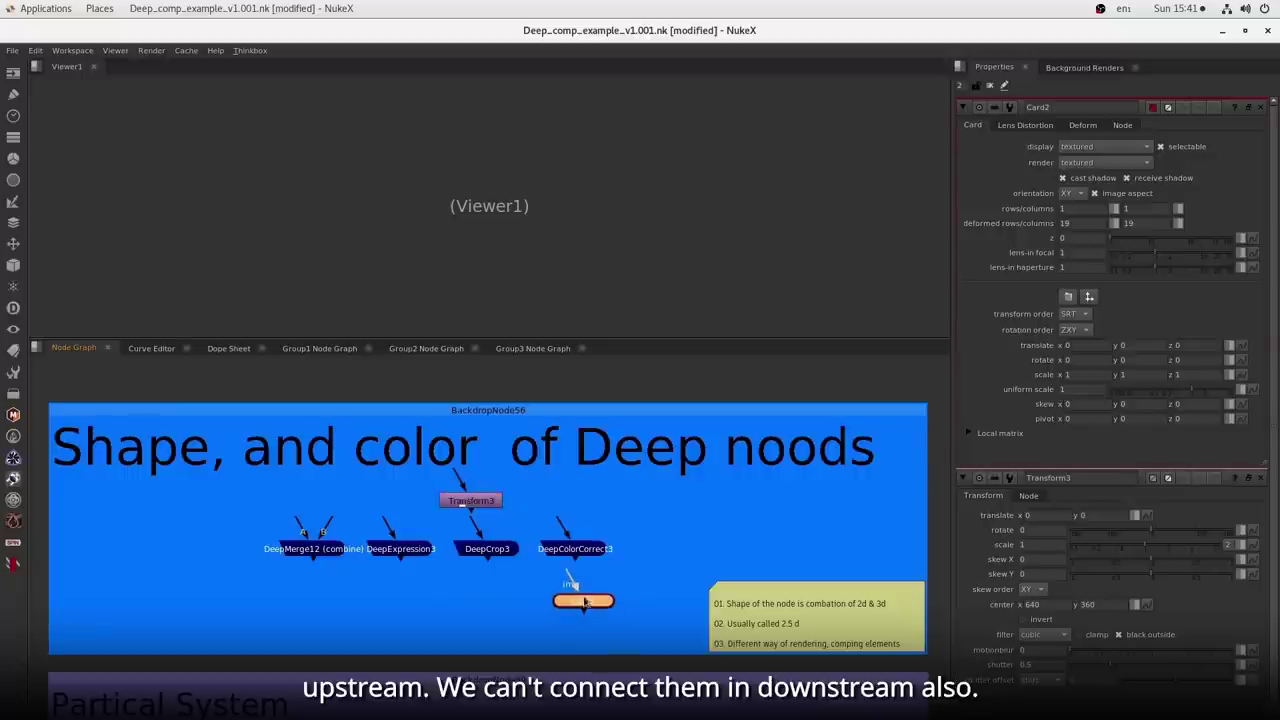
drag(472, 501, 495, 606)
drag(268, 524, 709, 572)
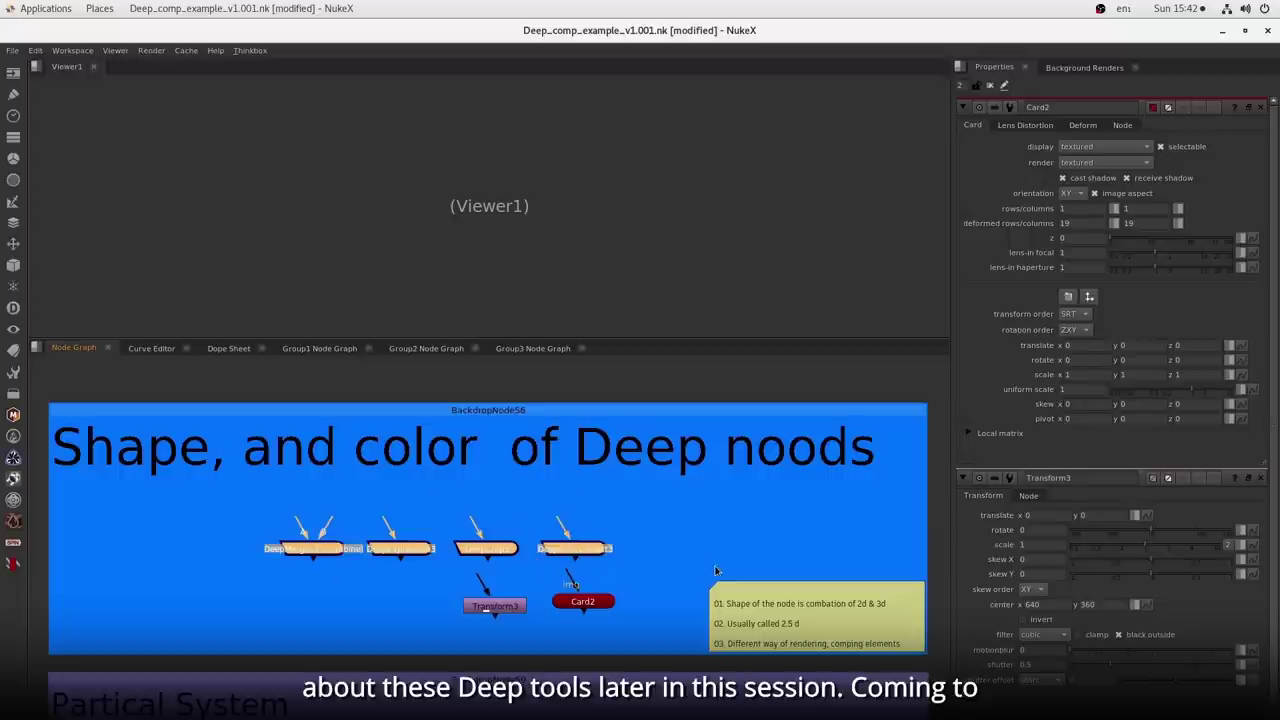
- Enter Group2 beside the Groups backdrop and select the nodes inside it
drag(625, 700, 607, 573)
scroll(607, 573, down, 1)
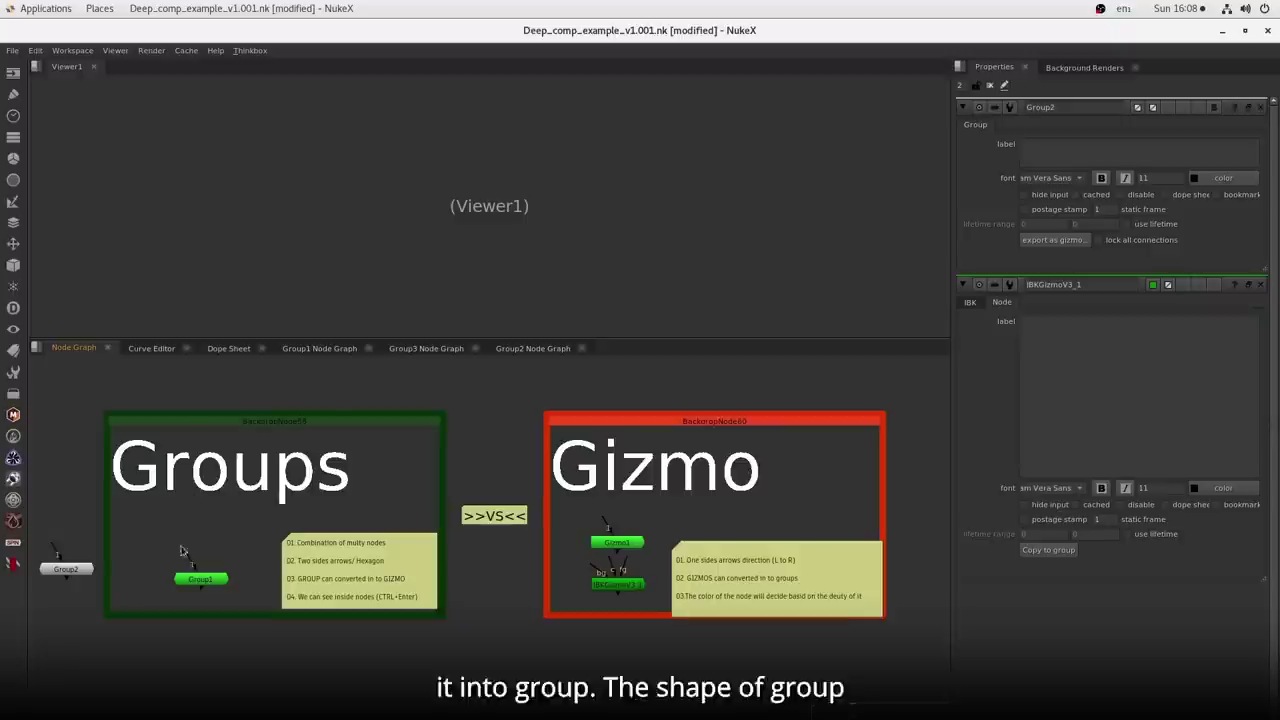
drag(149, 555, 262, 614)
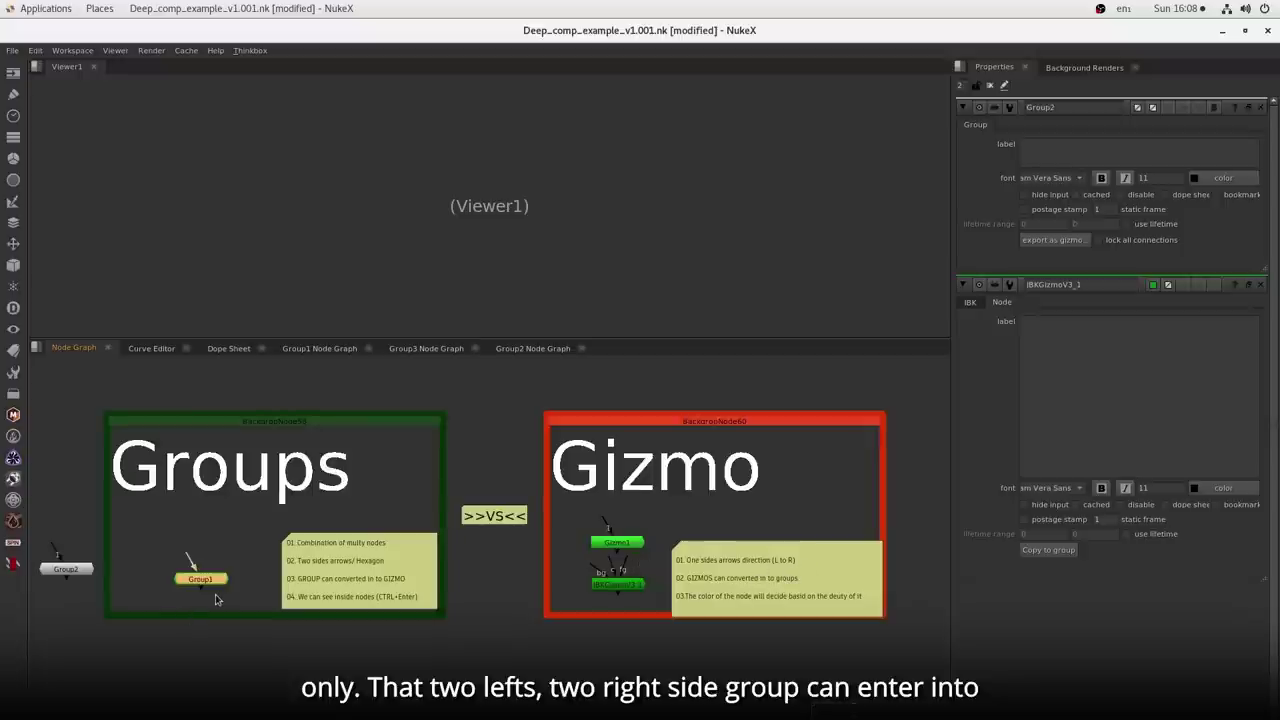
click(80, 574)
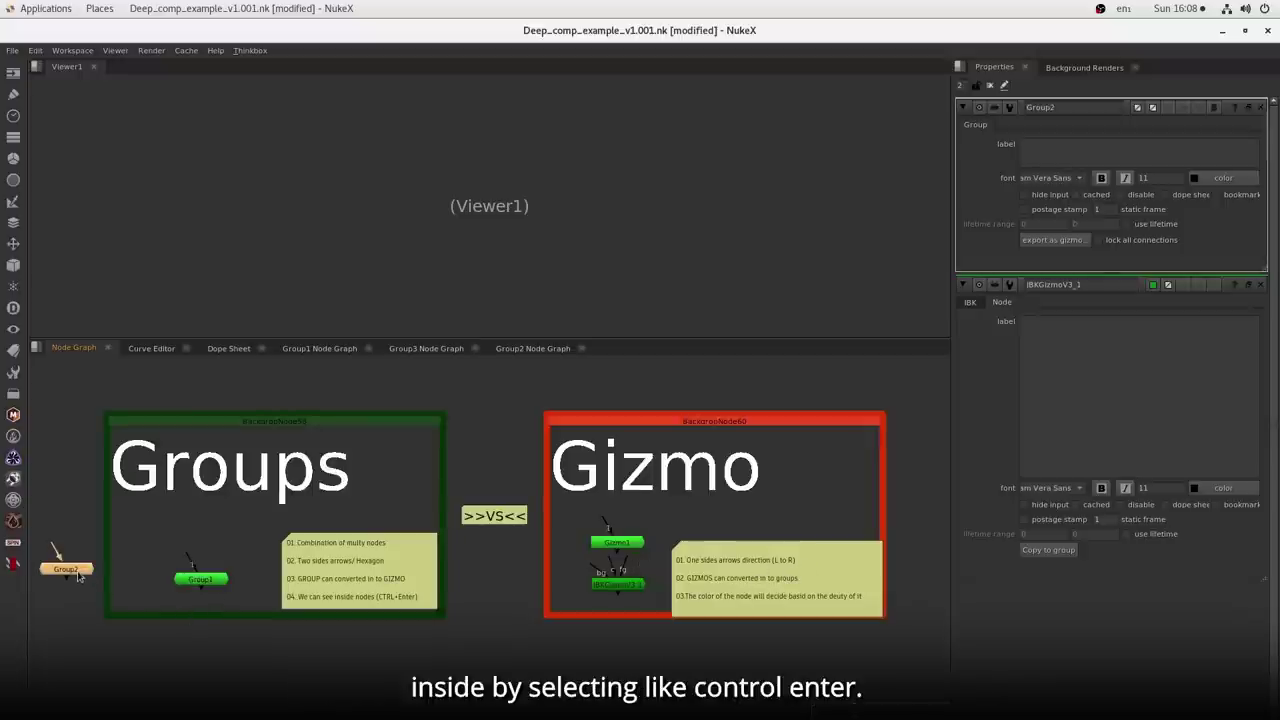
key(ctrl+Return)
drag(580, 598, 419, 518)
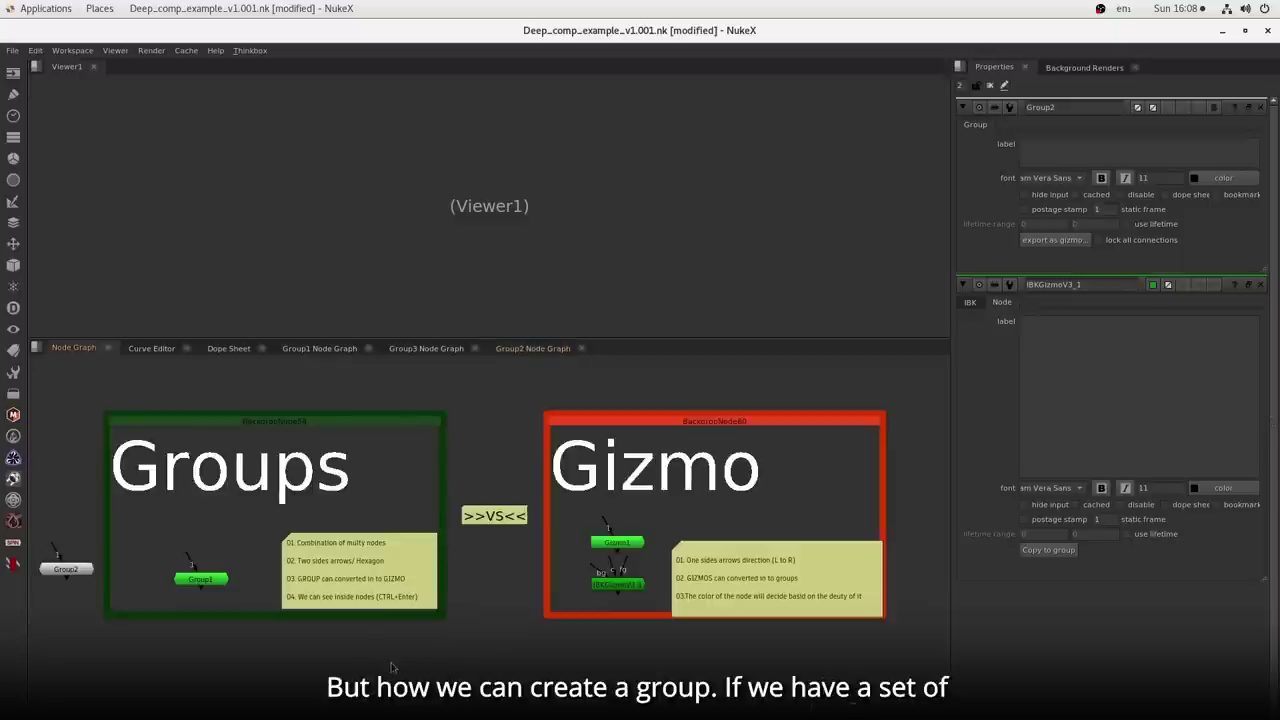
- Paste the Log2Lin and Keyer nodes below the Groups backdrop and collapse them into a new group
key(ctrl+v)
drag(452, 695, 458, 653)
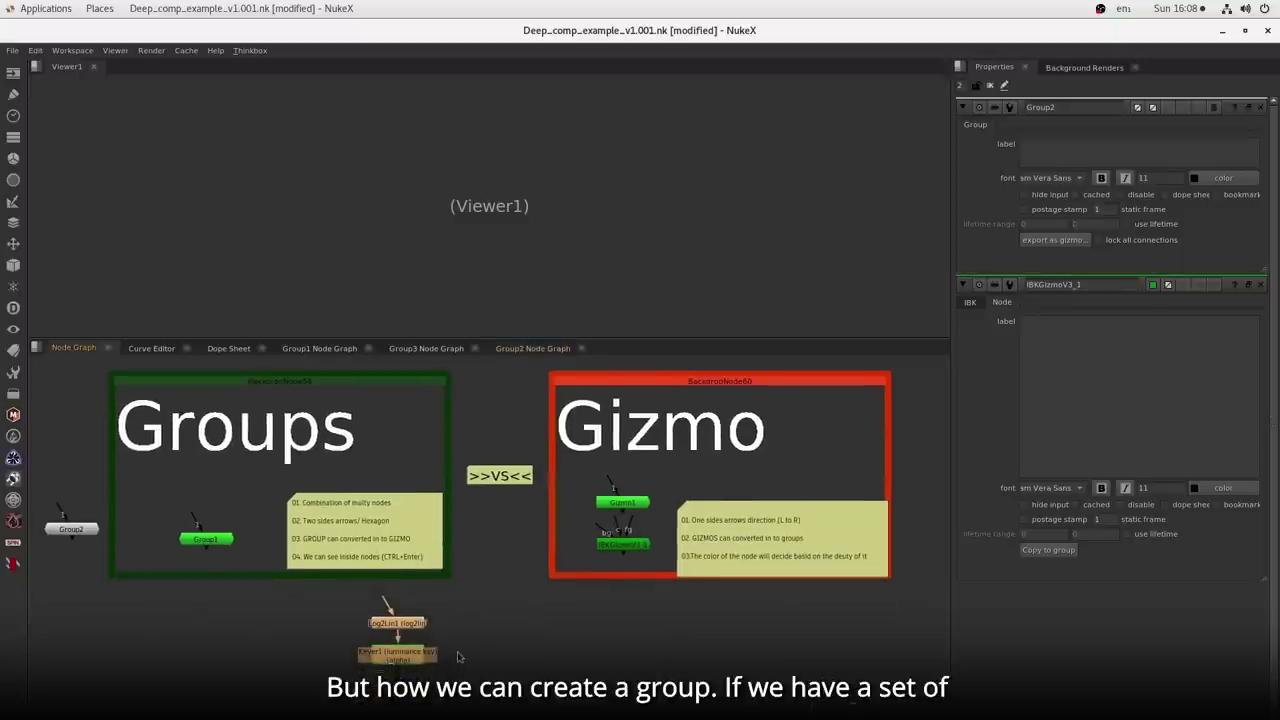
drag(470, 588, 320, 697)
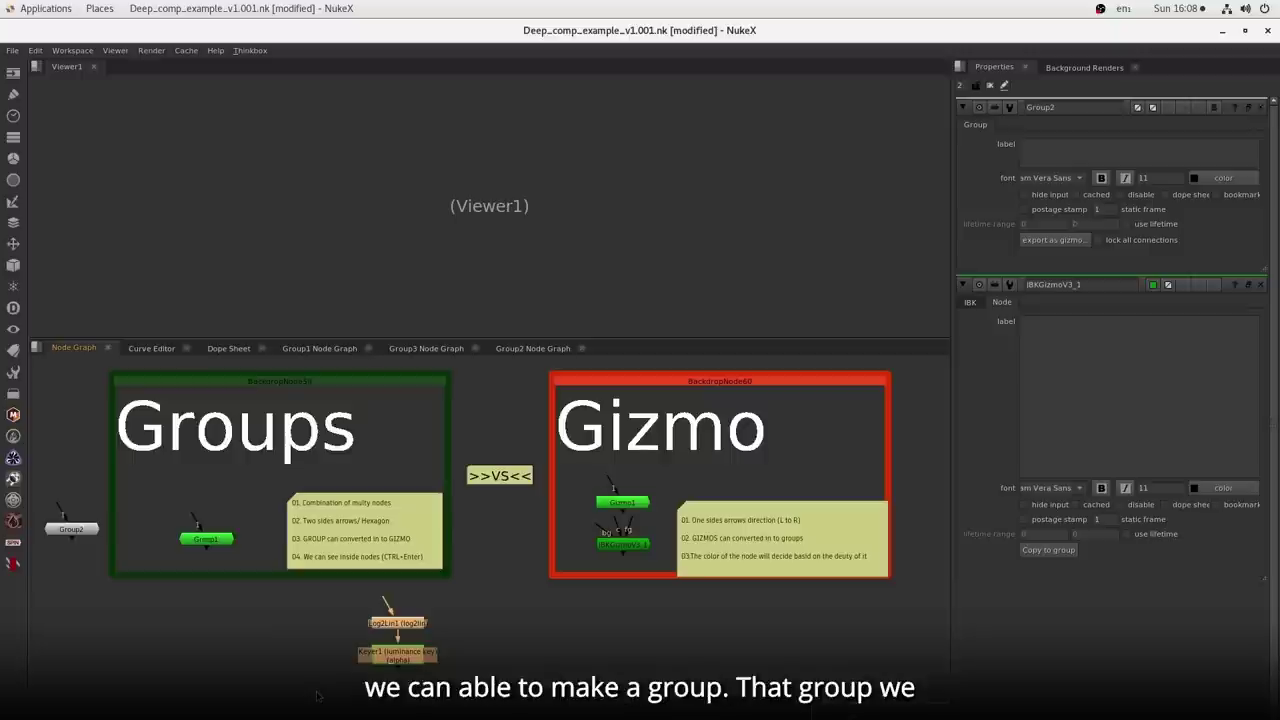
key(ctrl+g)
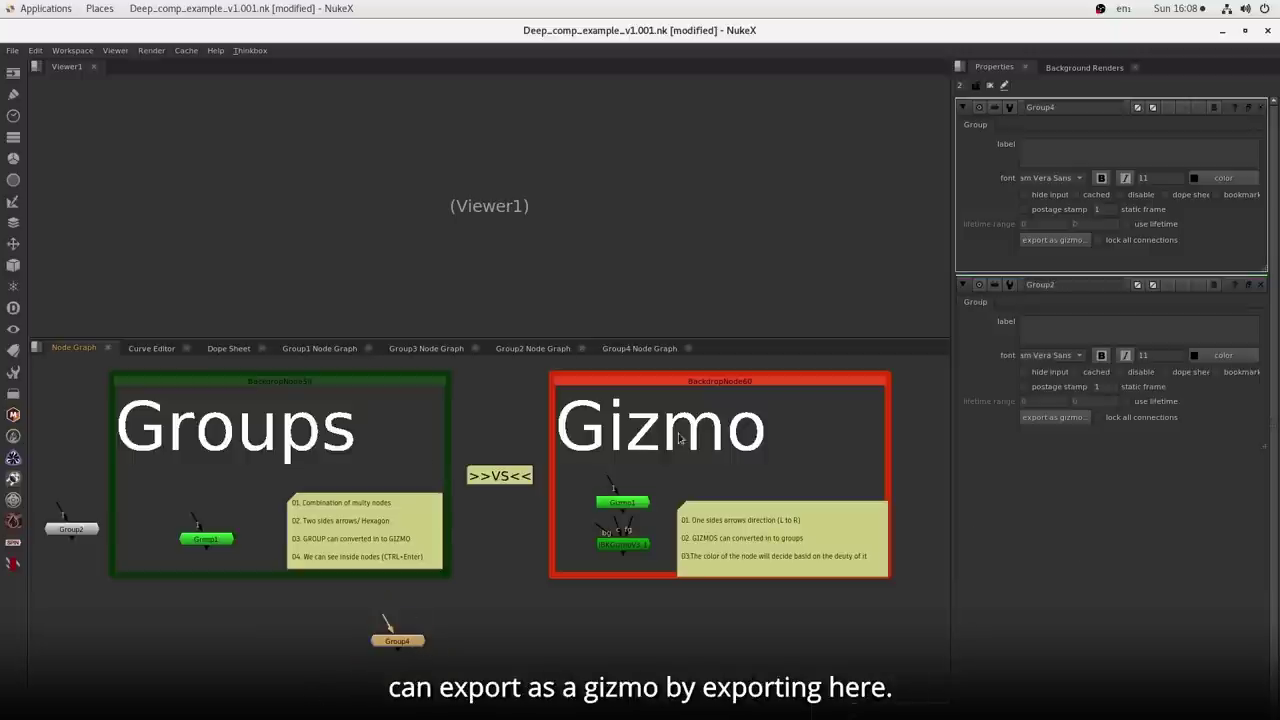
- Export Group4 as a gizmo, overwriting the existing Test.gizmo file
click(1058, 241)
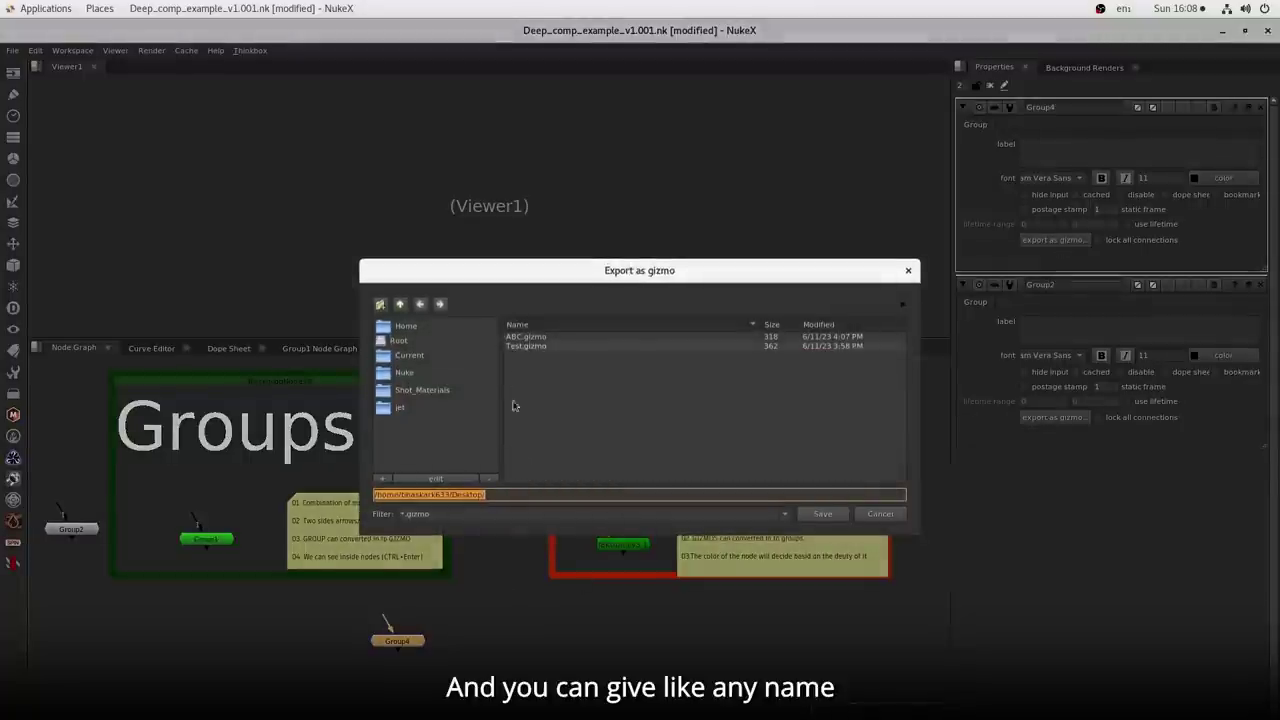
click(520, 494)
text(test)
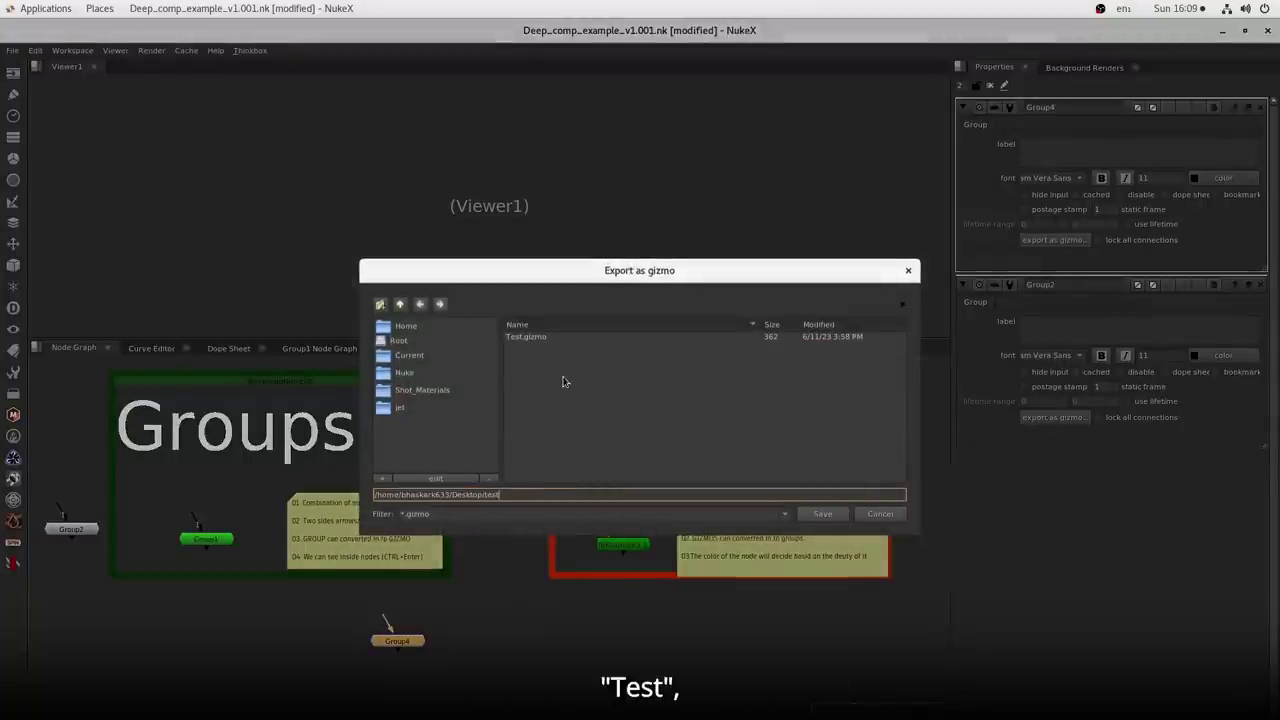
click(537, 340)
double_click(537, 340)
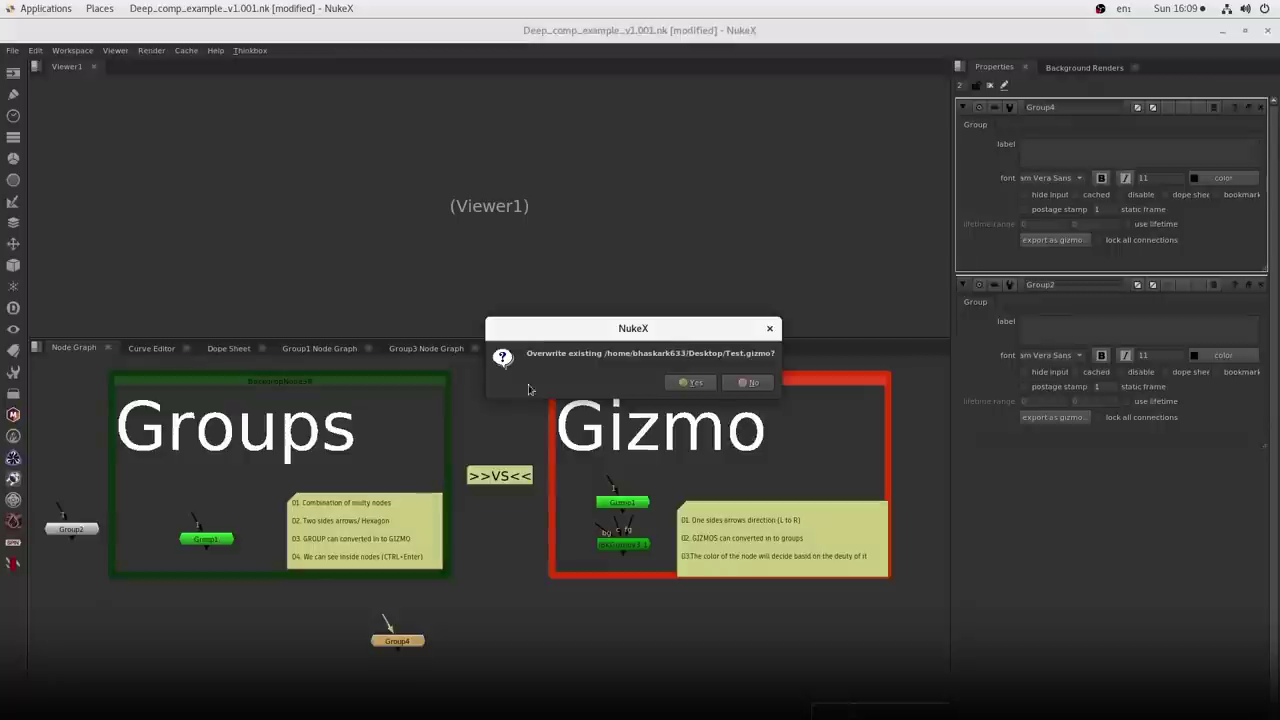
click(696, 384)
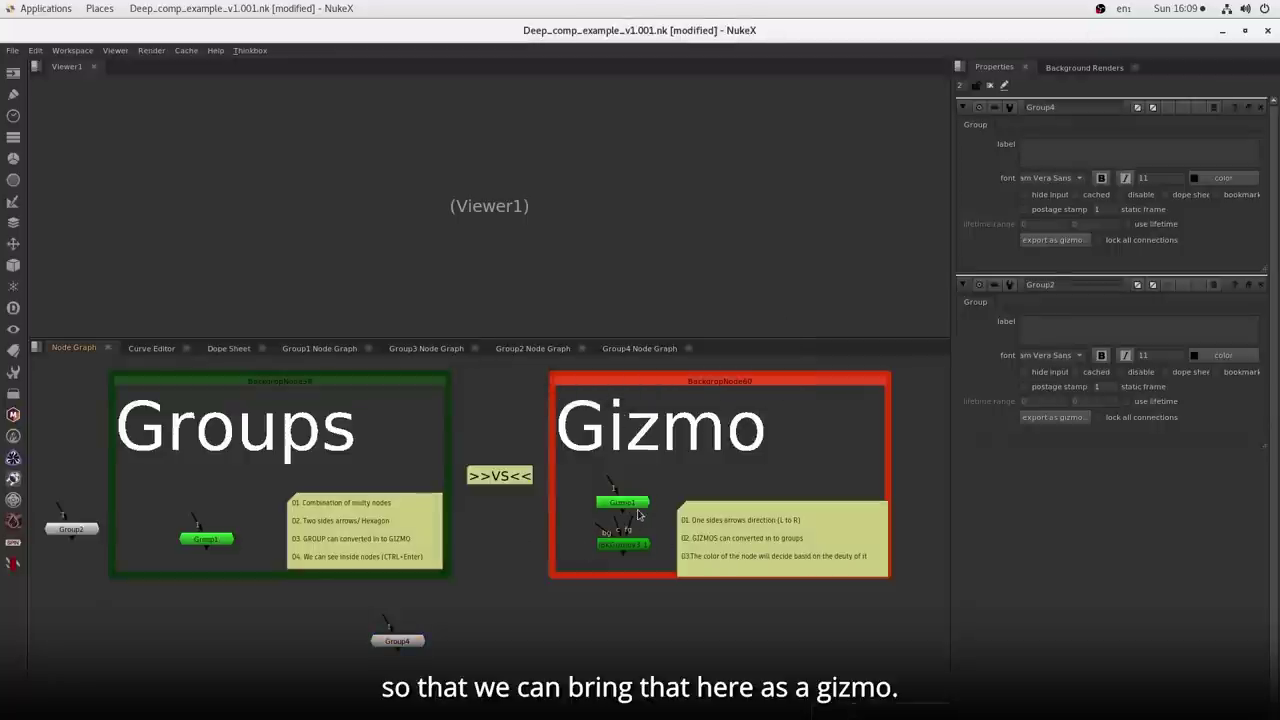
- Import Test.gizmo into the script as comp nodes
click(12, 50)
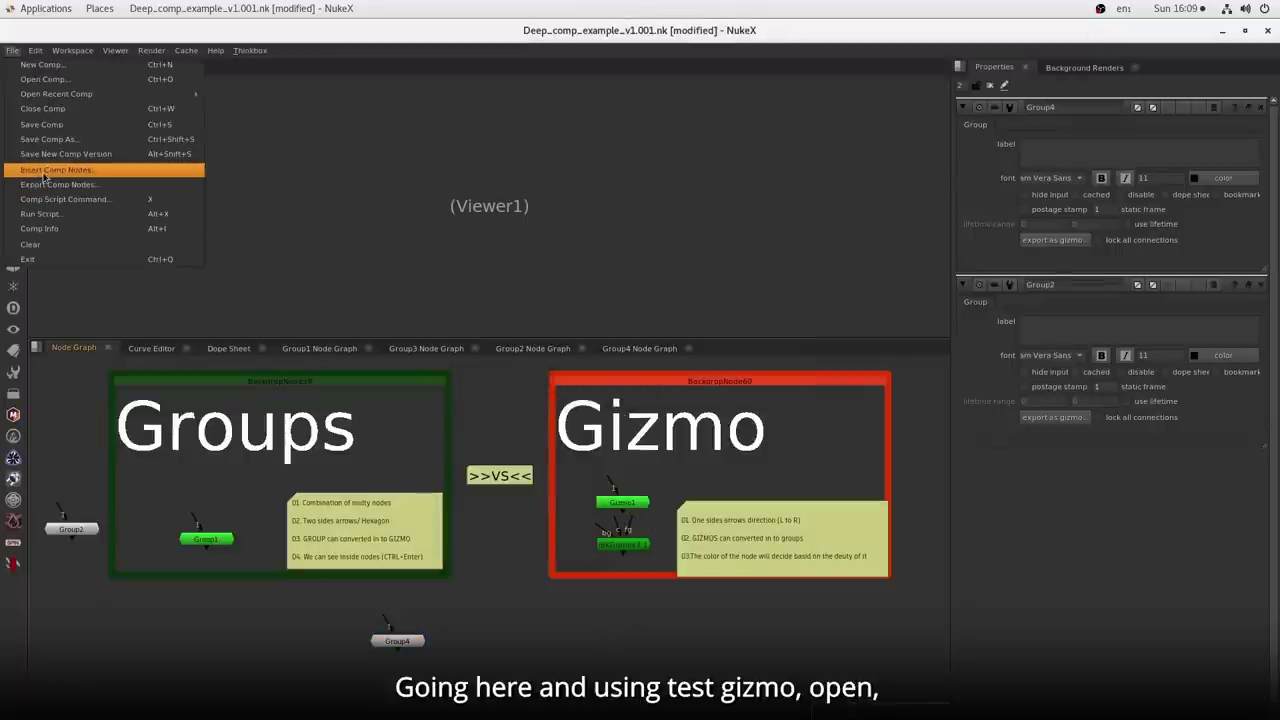
click(43, 172)
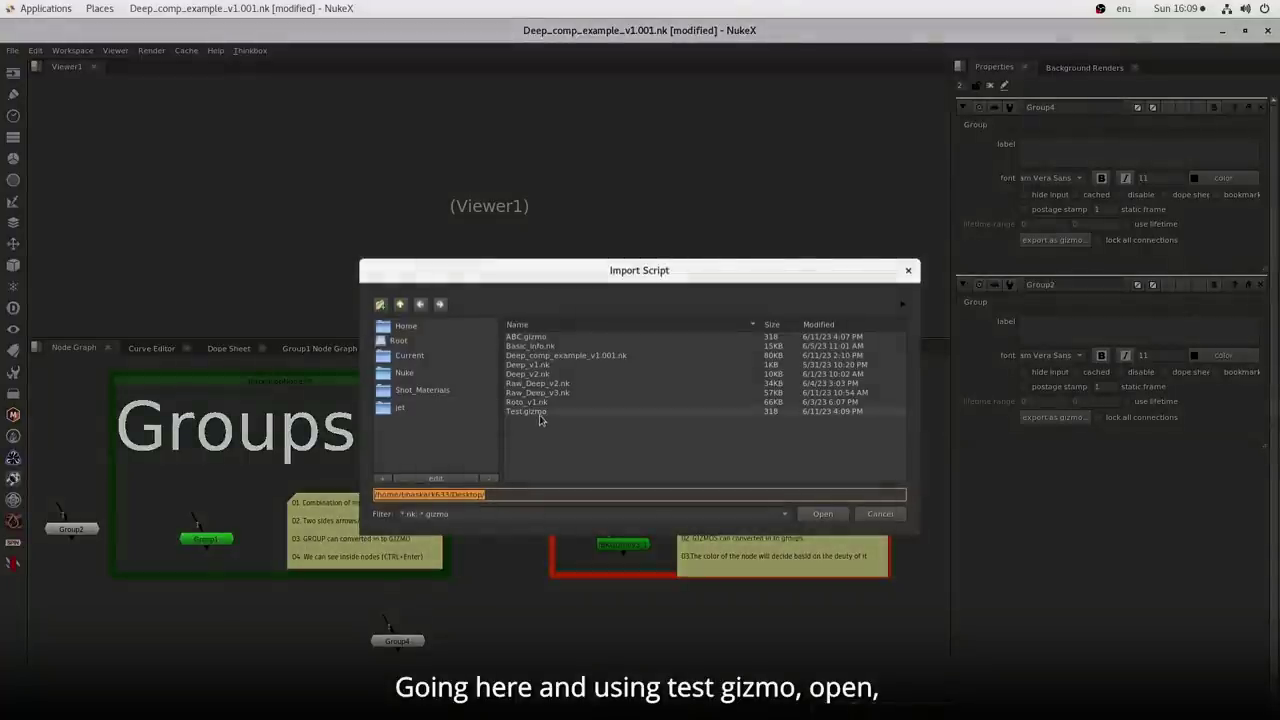
click(530, 411)
click(822, 513)
- Delete the imported Gizmo2 node below the Gizmo backdrop
drag(684, 655, 558, 590)
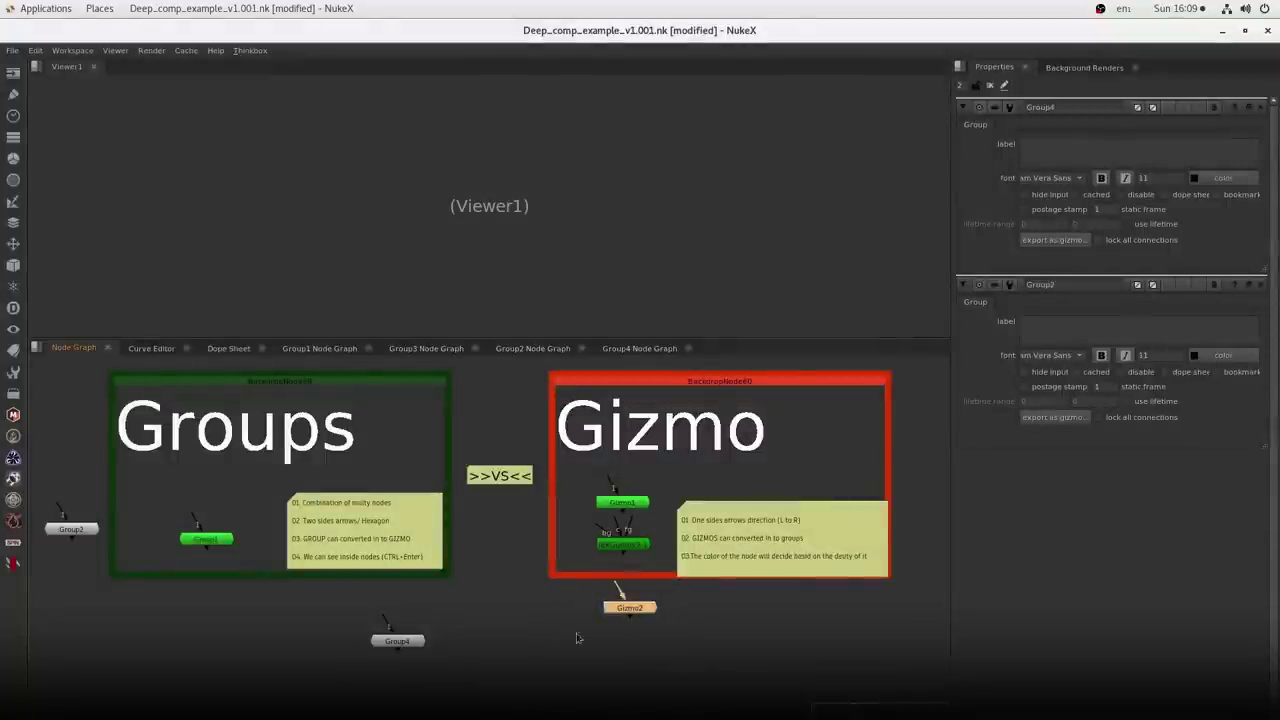
drag(693, 645, 556, 588)
key(Delete)
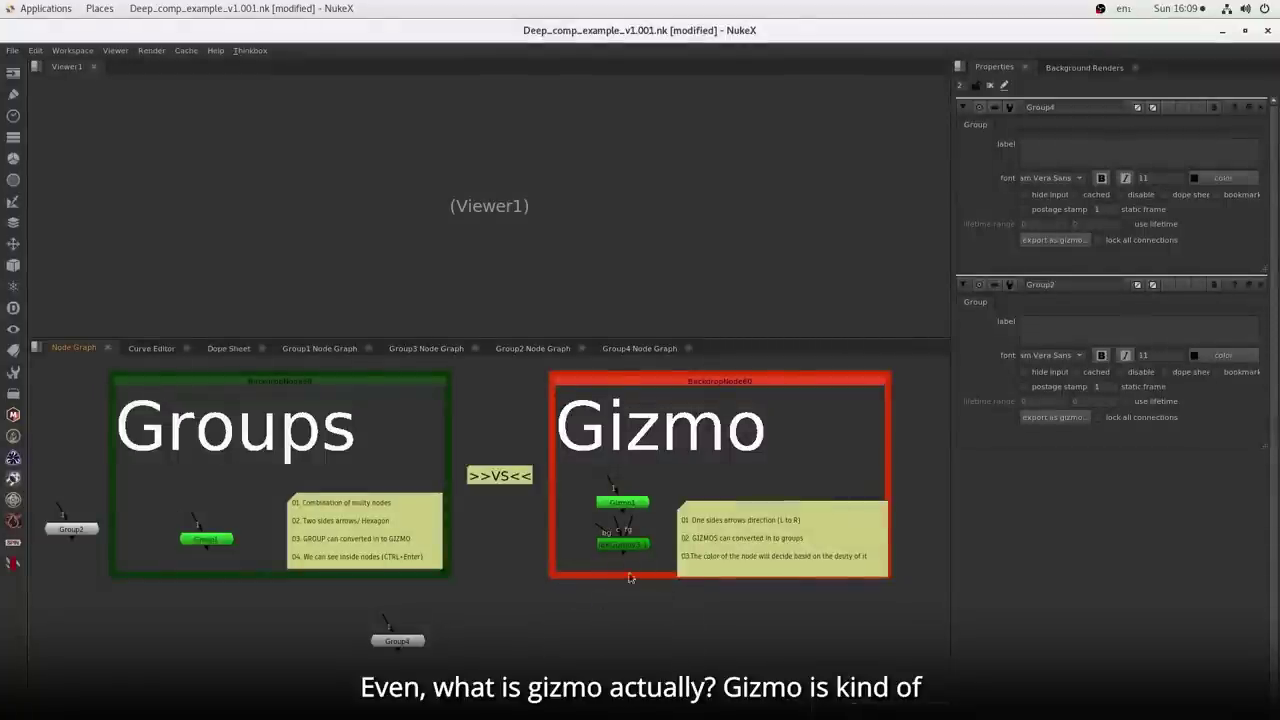
- Select the IBKGizmoV3_1 node in the Gizmo backdrop to inspect its shape and colour
scroll(630, 577, up, 3)
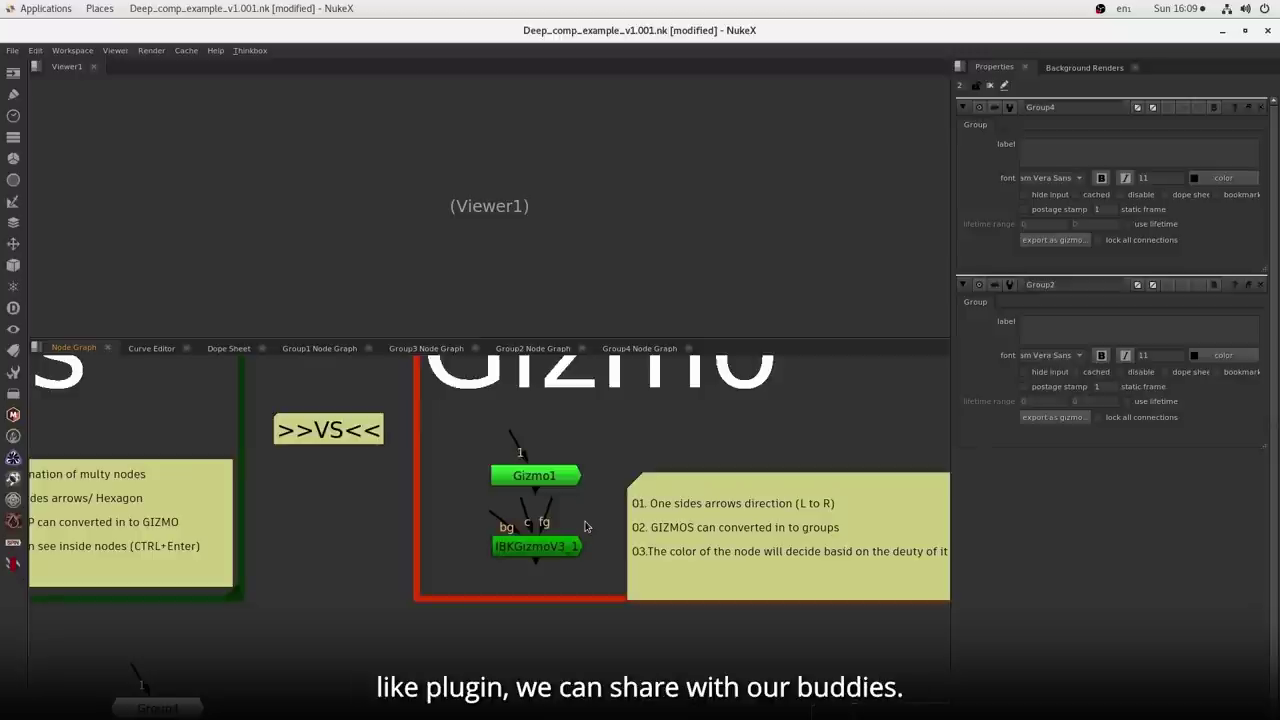
drag(585, 586, 514, 589)
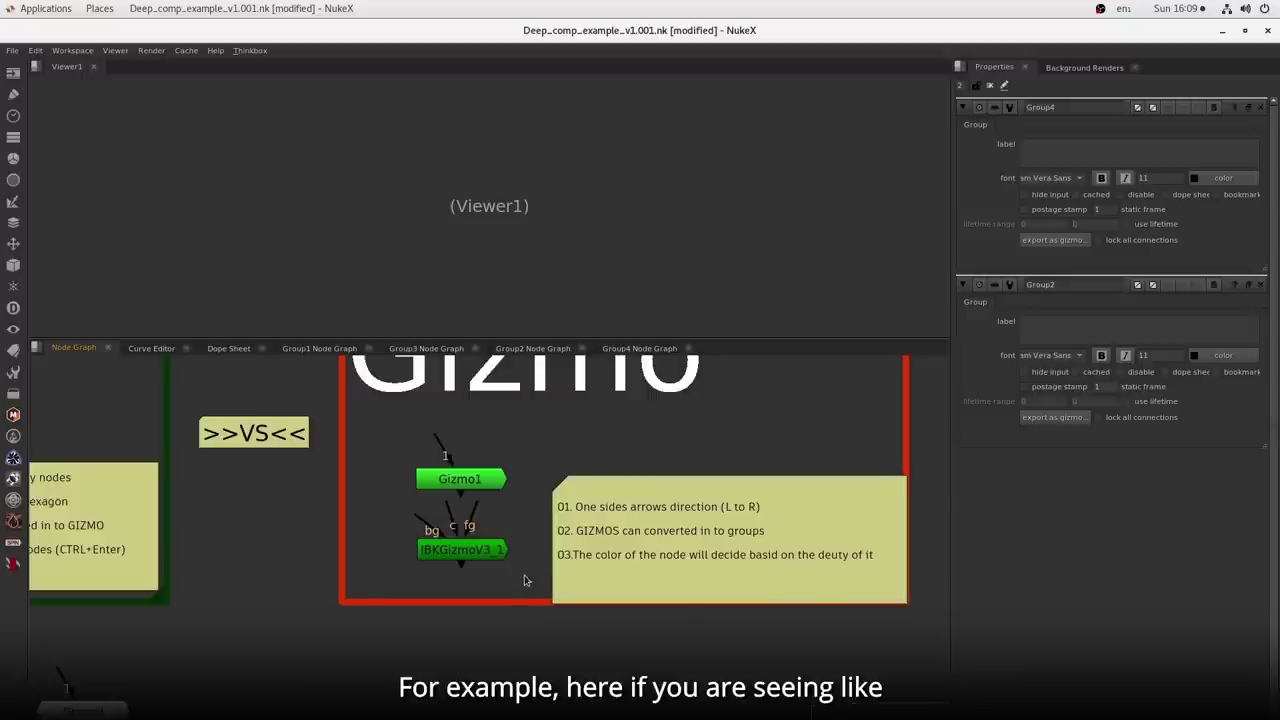
drag(526, 578, 576, 597)
drag(578, 552, 409, 607)
drag(591, 549, 452, 618)
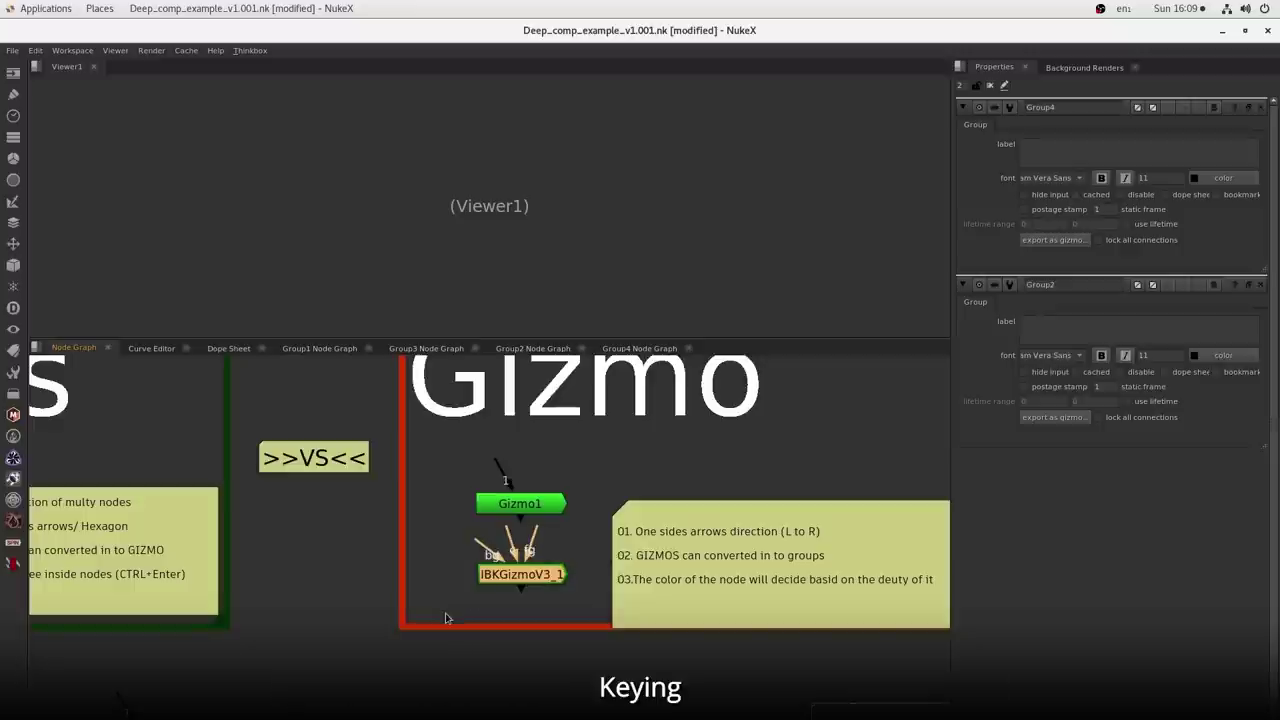
- Add a Keyer node and place it below the >>VS<< note for a colour comparison with IBKGizmoV3_1
click(13, 203)
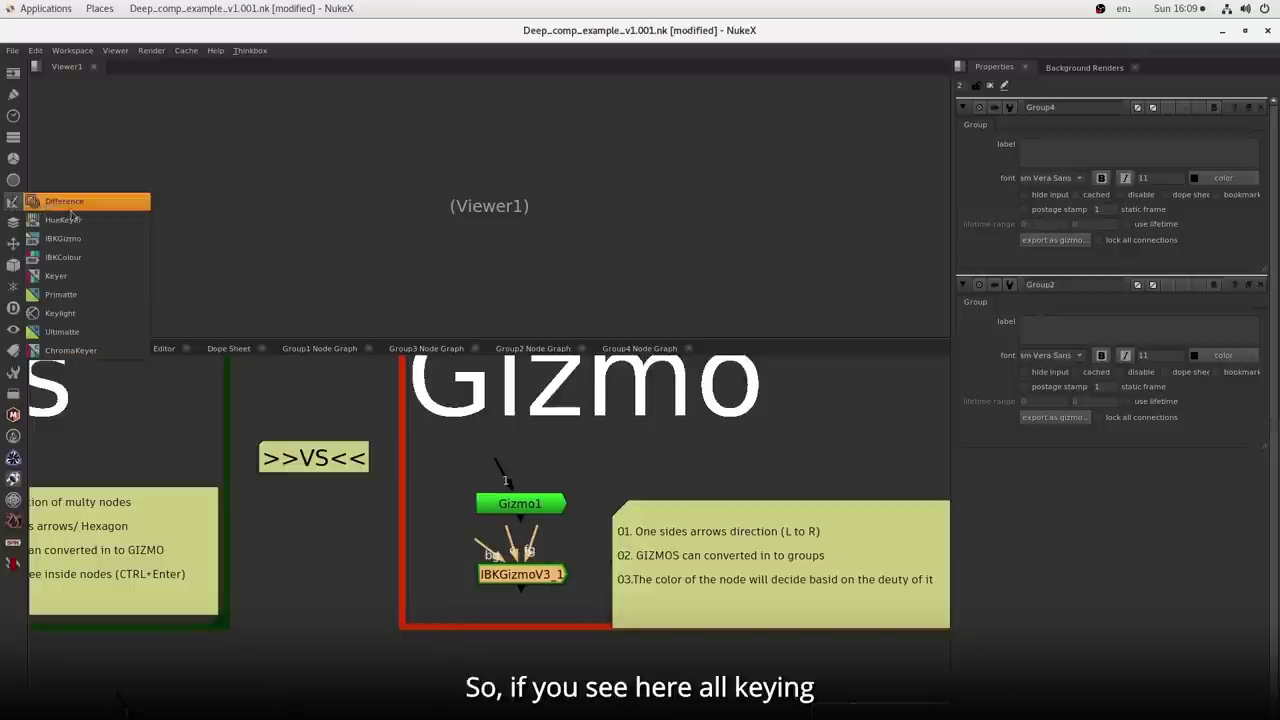
click(56, 275)
mouse_move(515, 610)
mouse_down()
mouse_move(515, 646)
mouse_move(532, 616)
mouse_up()
drag(519, 648, 377, 577)
- Copy IBKGizmoV3_1 to a group and place the copy below the Gizmo backdrop
double_click(518, 578)
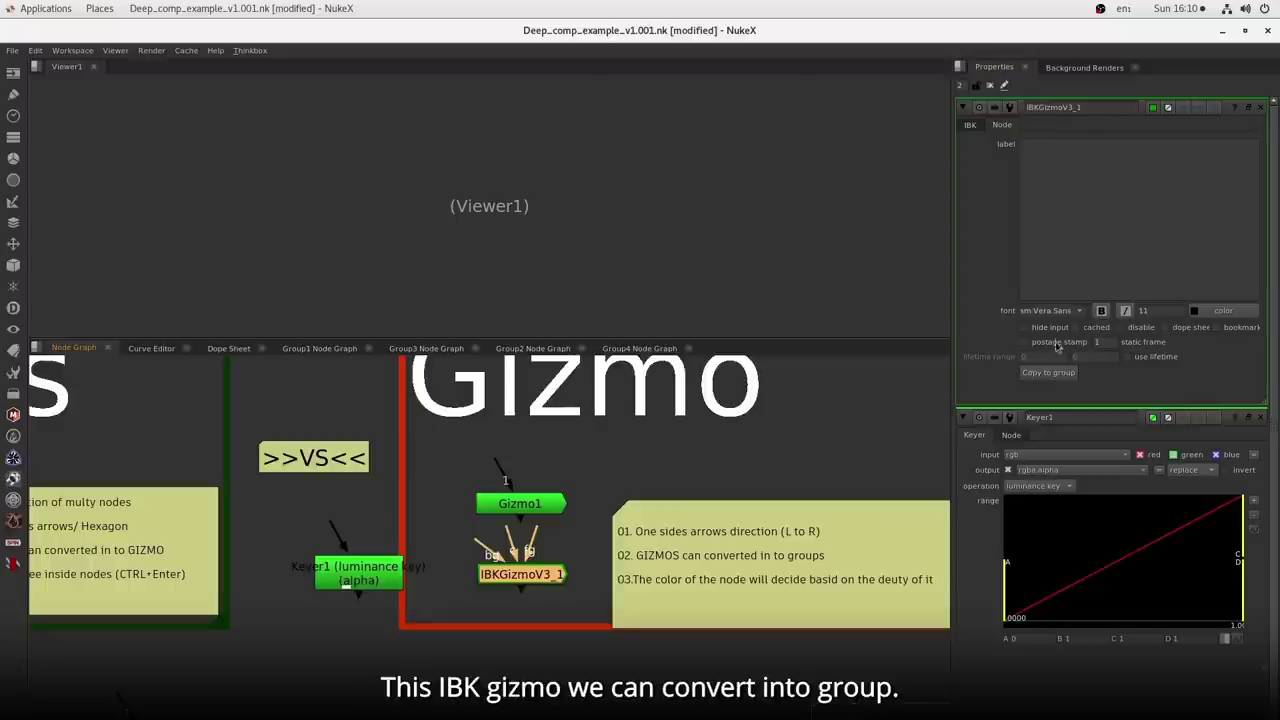
click(1048, 372)
drag(524, 638, 518, 693)
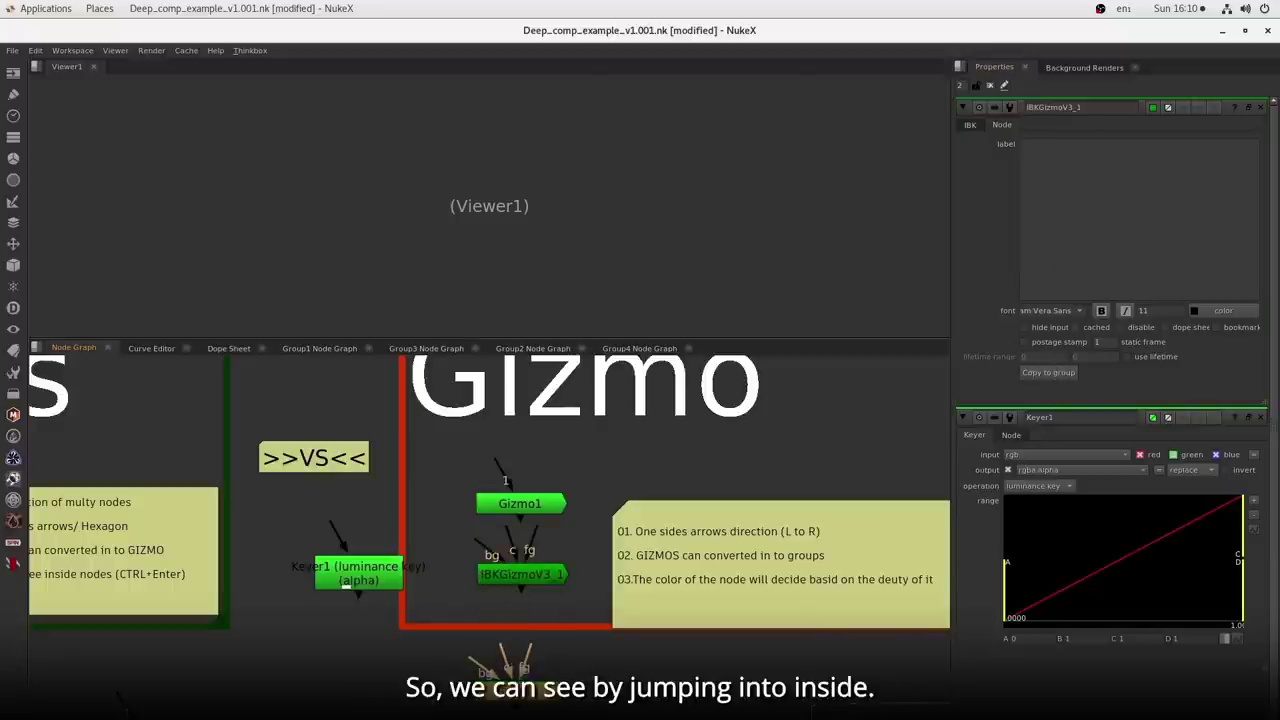
- View the internal nodes of the group made from IBKGizmoV3_1 and return to the main node graph
key(ctrl+Return)
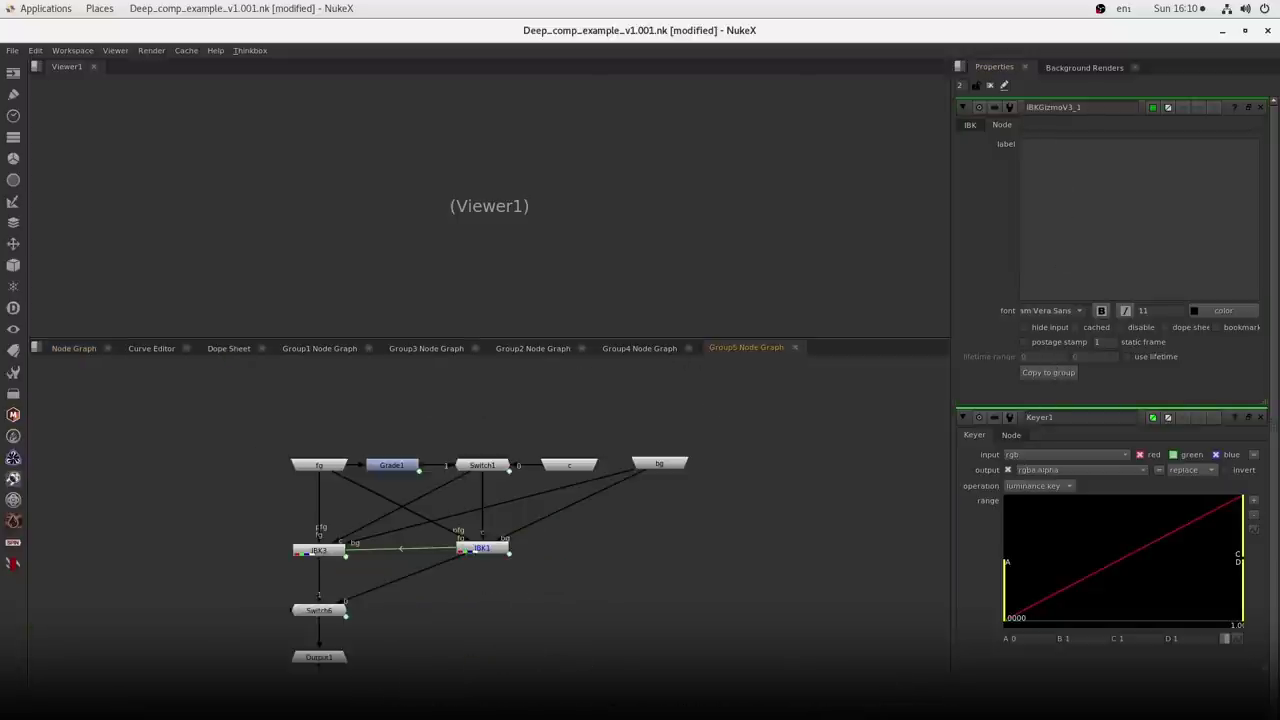
click(72, 348)
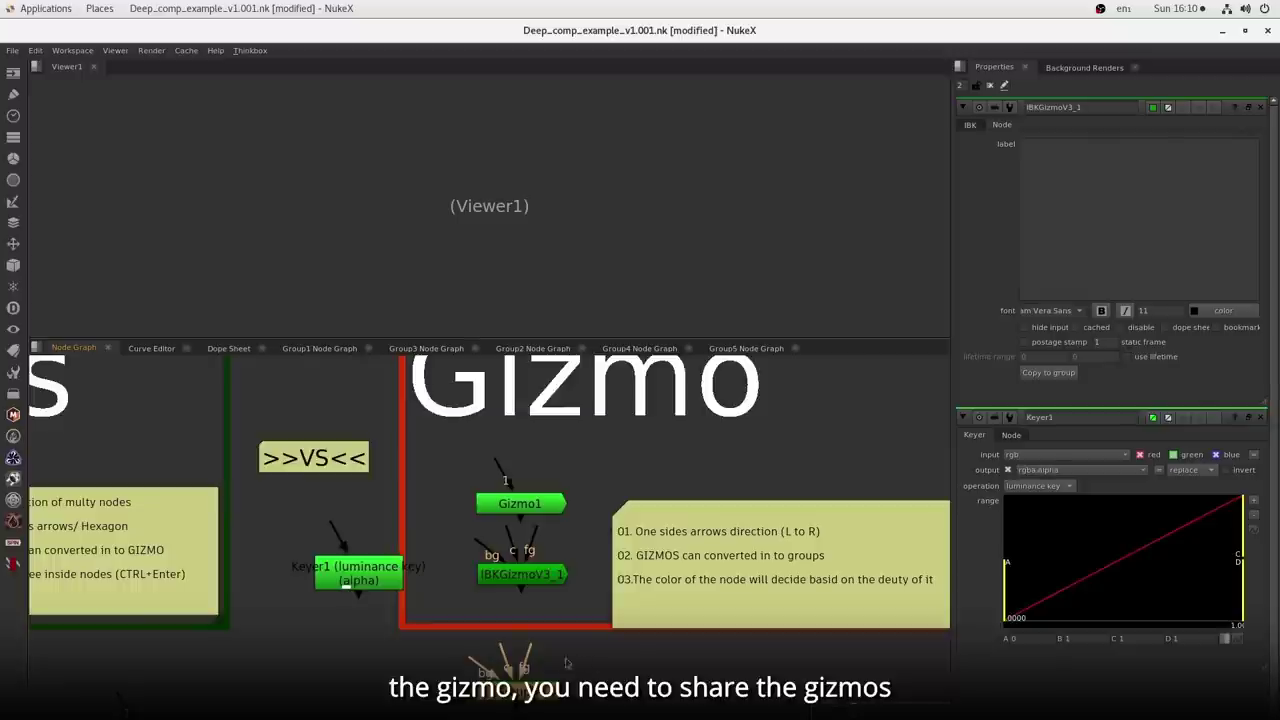
drag(607, 648, 450, 714)
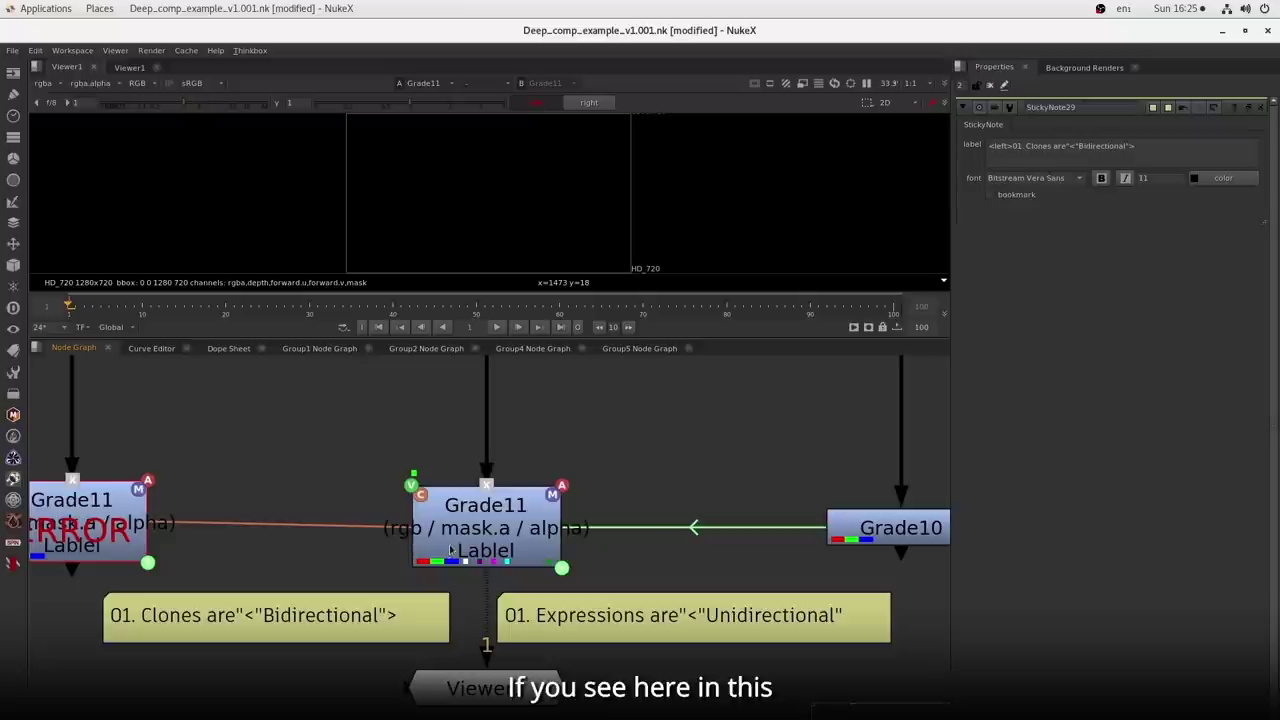
- Examine the indicator letters and channel markers on the Grade11 node between the clone and expression links
scroll(454, 536, up, 1)
drag(607, 563, 565, 592)
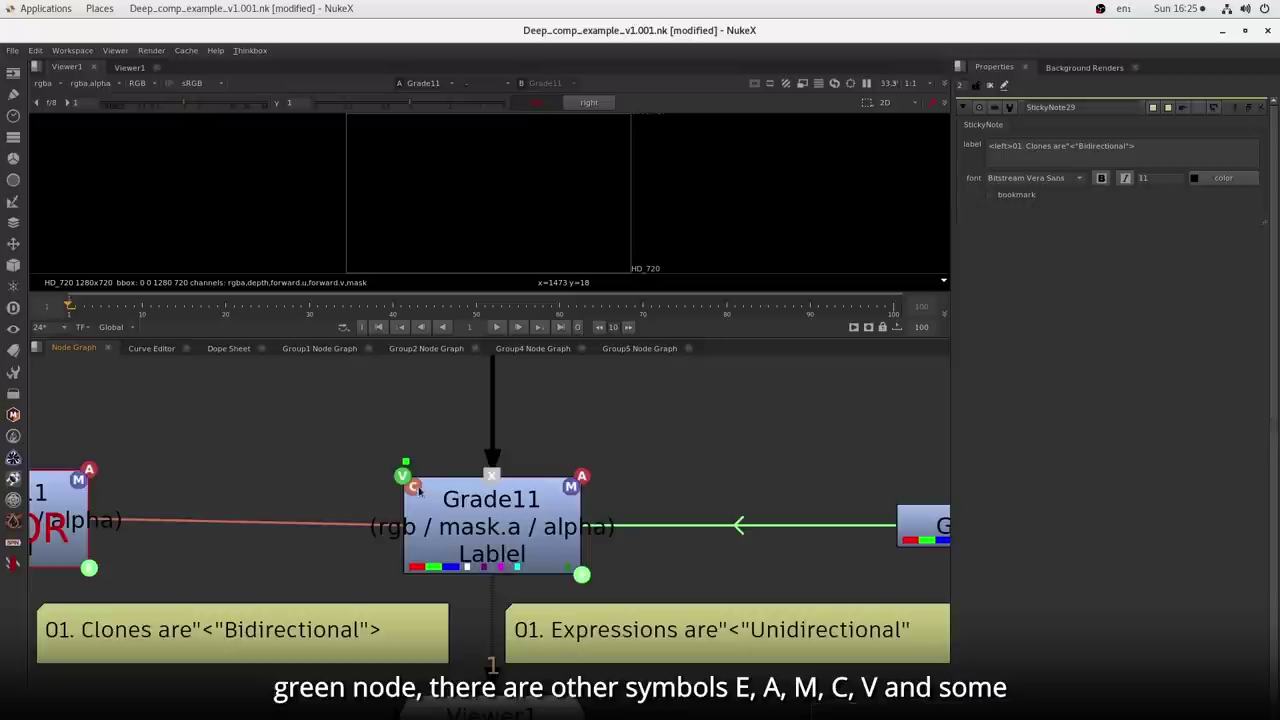
drag(372, 553, 528, 582)
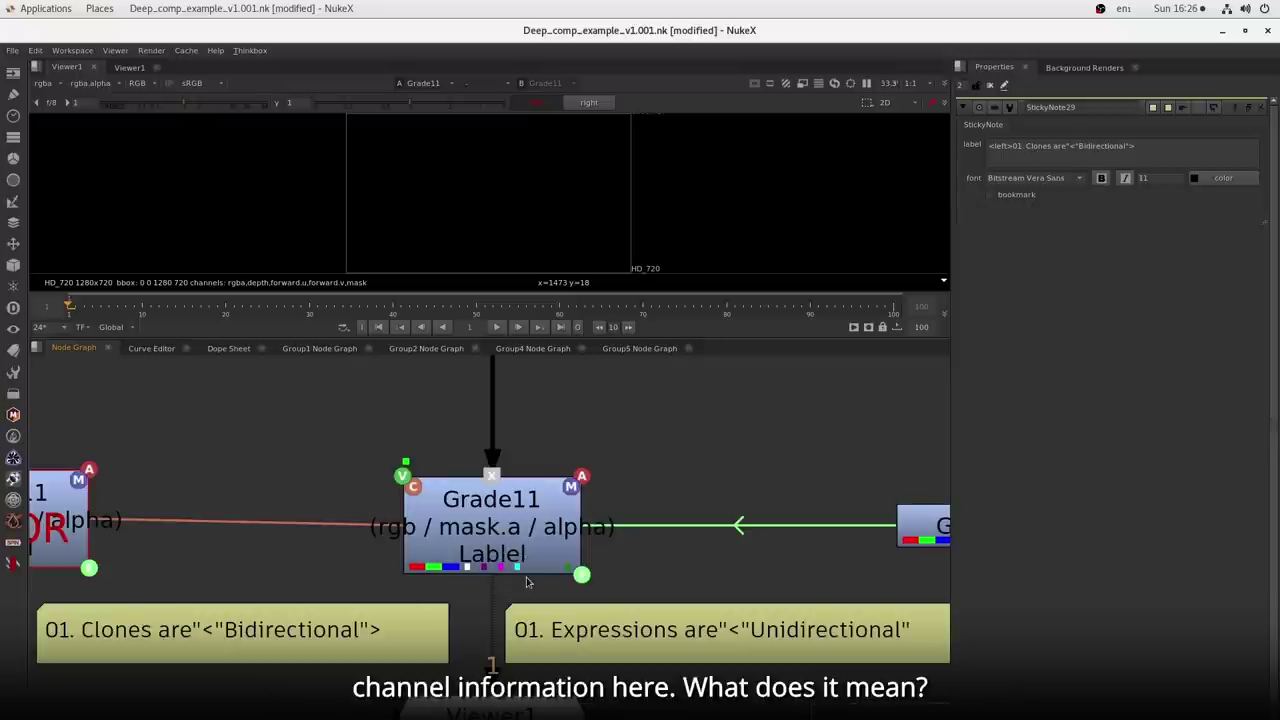
drag(615, 560, 566, 596)
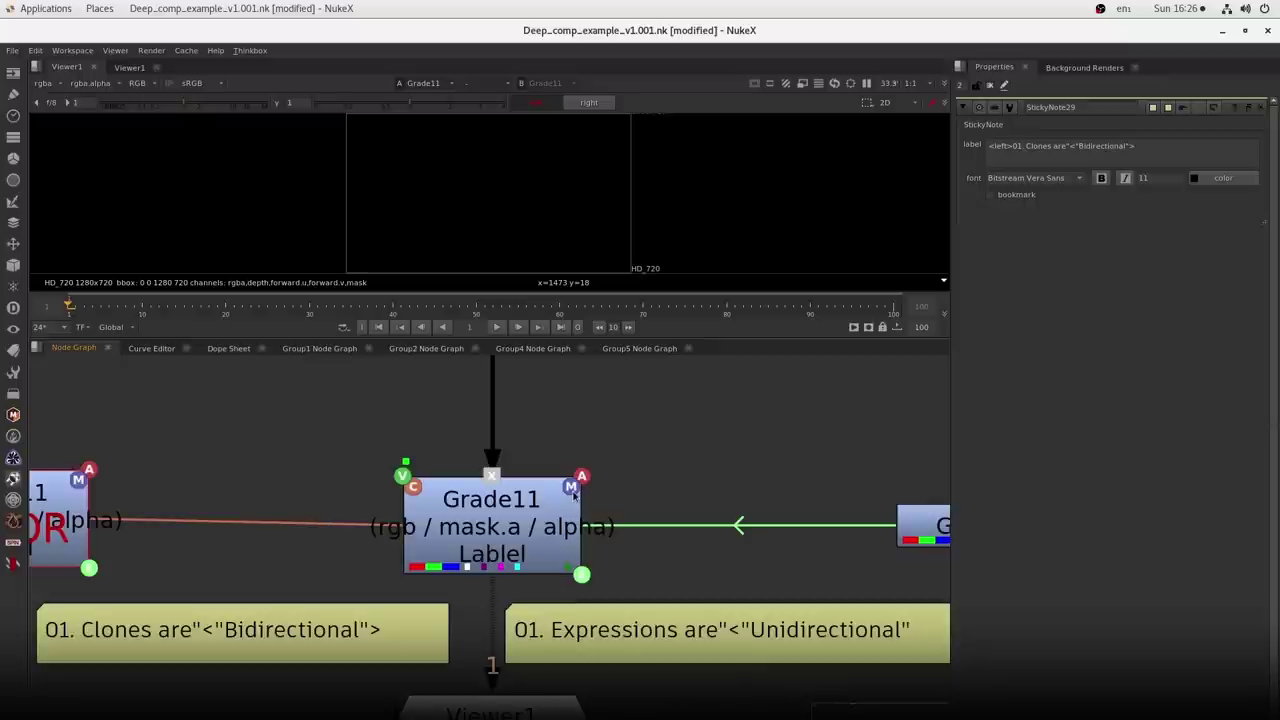
- Clone the Grade3 node above Transform2 and place the clone beside the original
drag(612, 440, 581, 488)
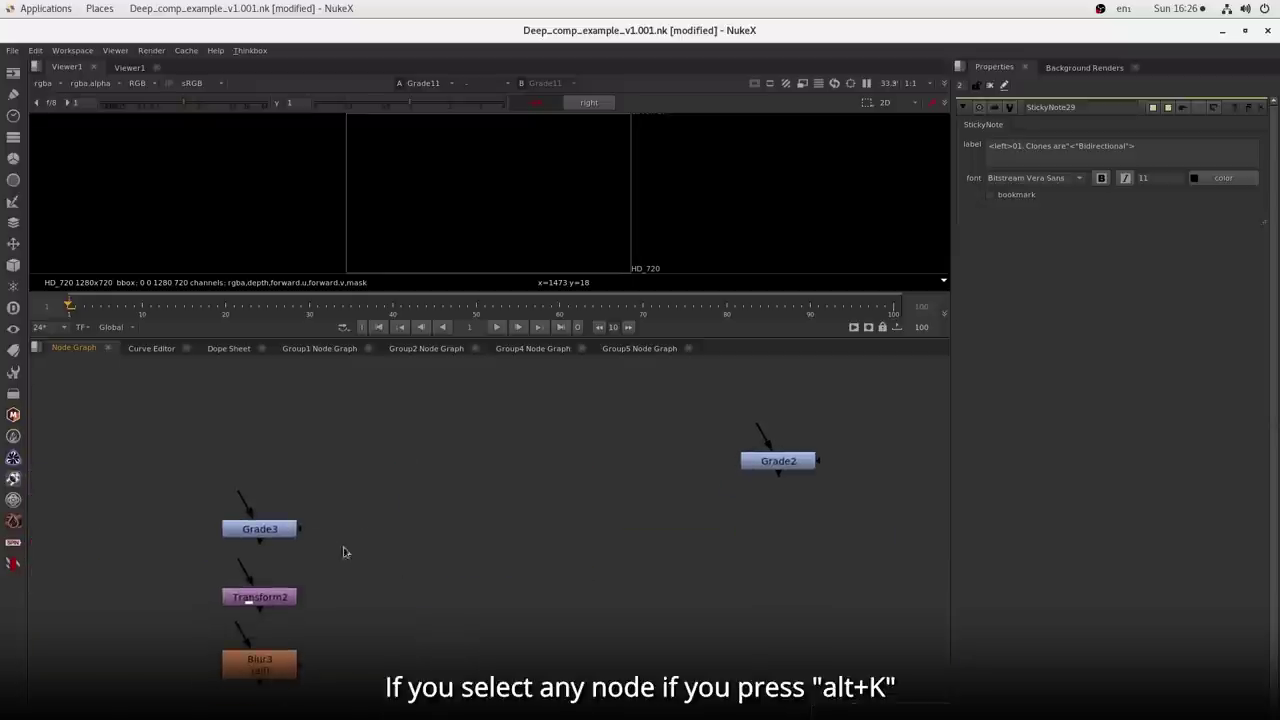
click(284, 533)
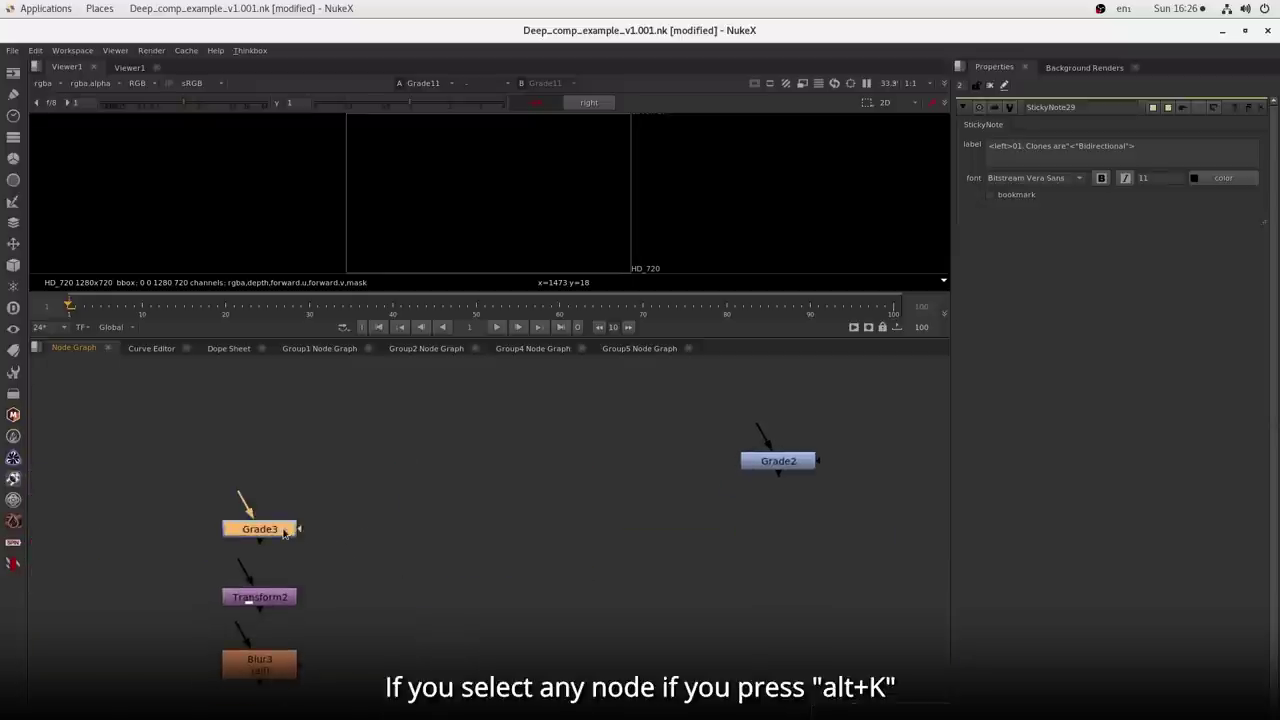
key(alt+k)
drag(375, 566, 372, 538)
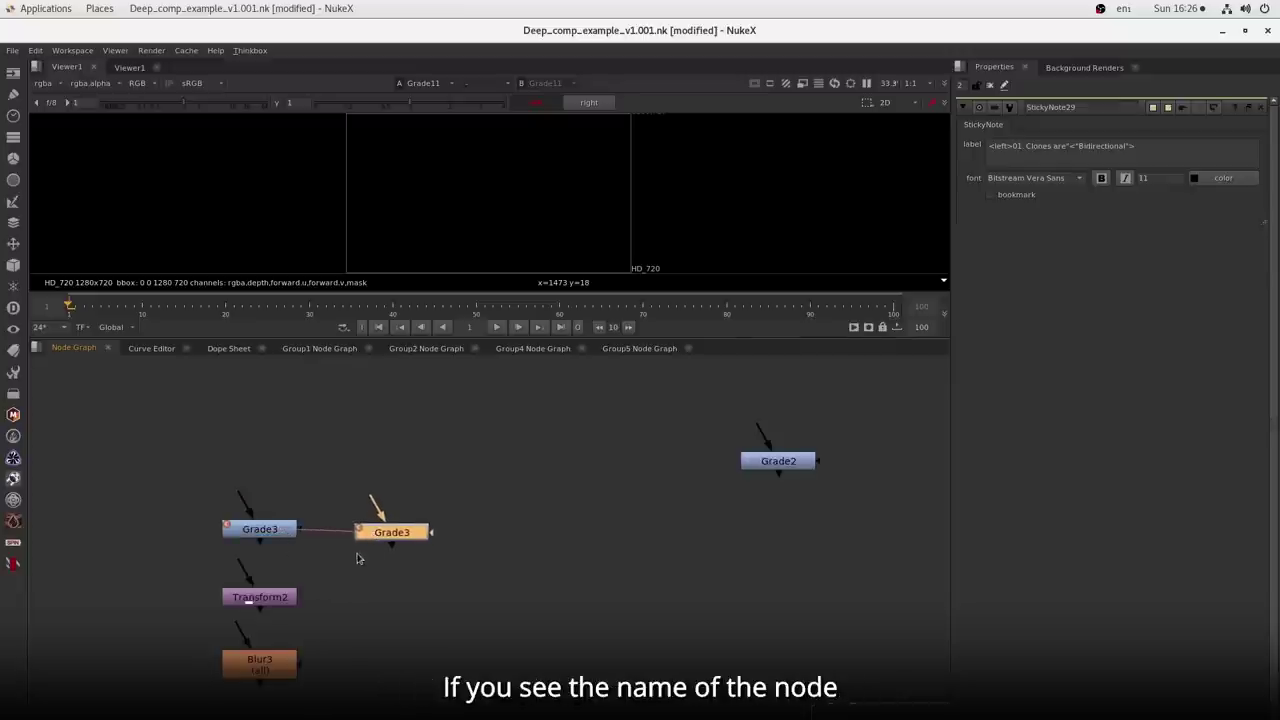
- Open the properties of both Grade3 clones and set their shared gain to 1.6
scroll(330, 558, up, 2)
drag(145, 496, 327, 560)
drag(340, 490, 480, 563)
click(260, 530)
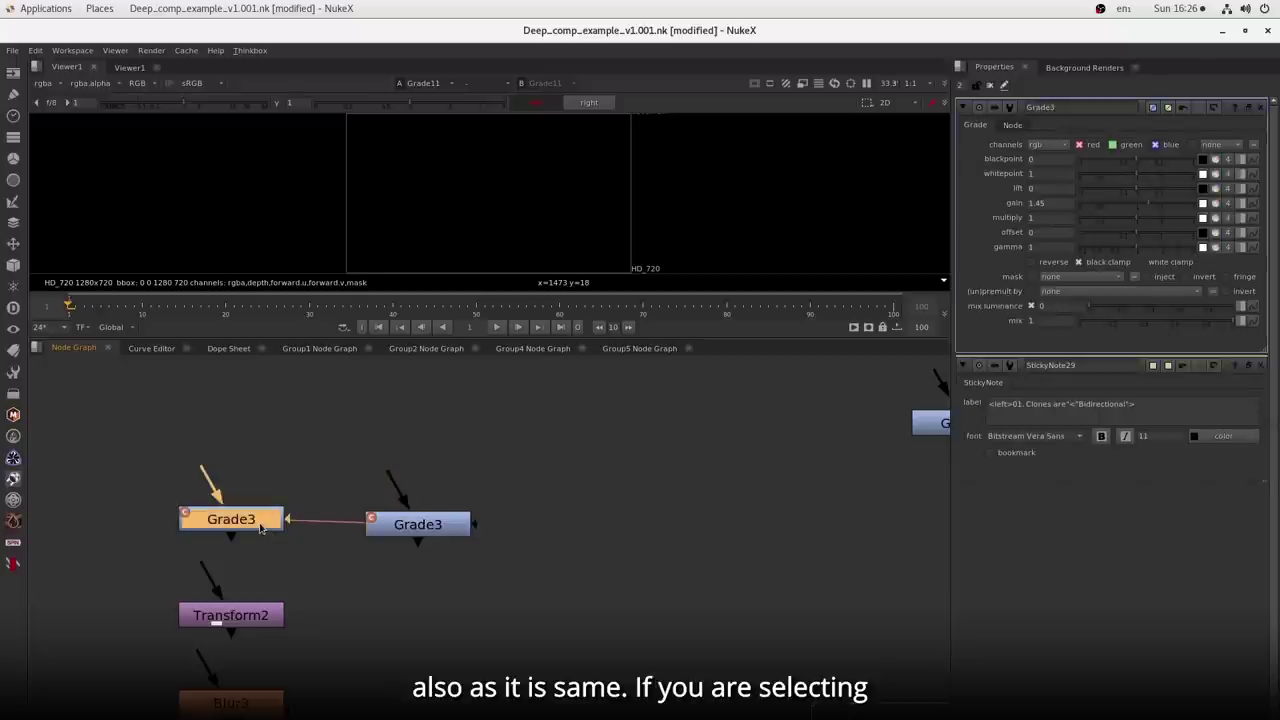
click(443, 532)
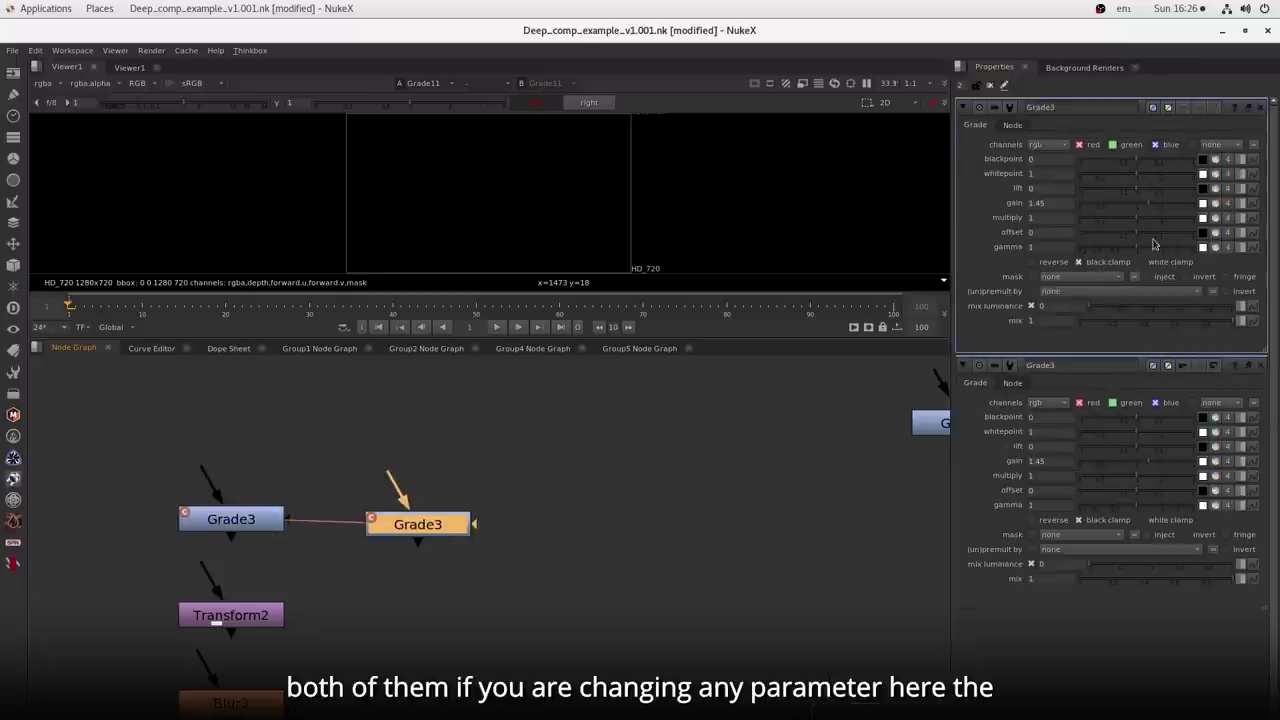
mouse_move(1152, 208)
mouse_down()
mouse_move(1123, 216)
mouse_move(1149, 226)
mouse_up()
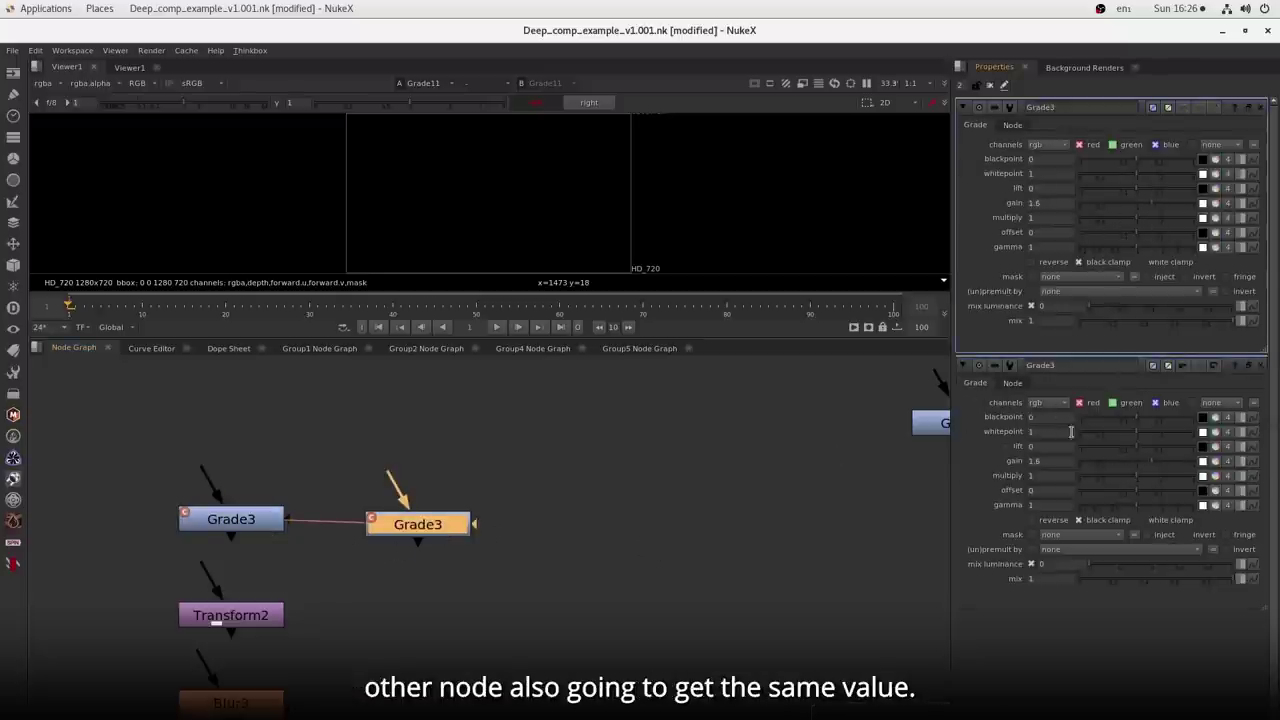
- Clone Transform2, place the clone beside the original and set the shared scale to 0.96
click(249, 622)
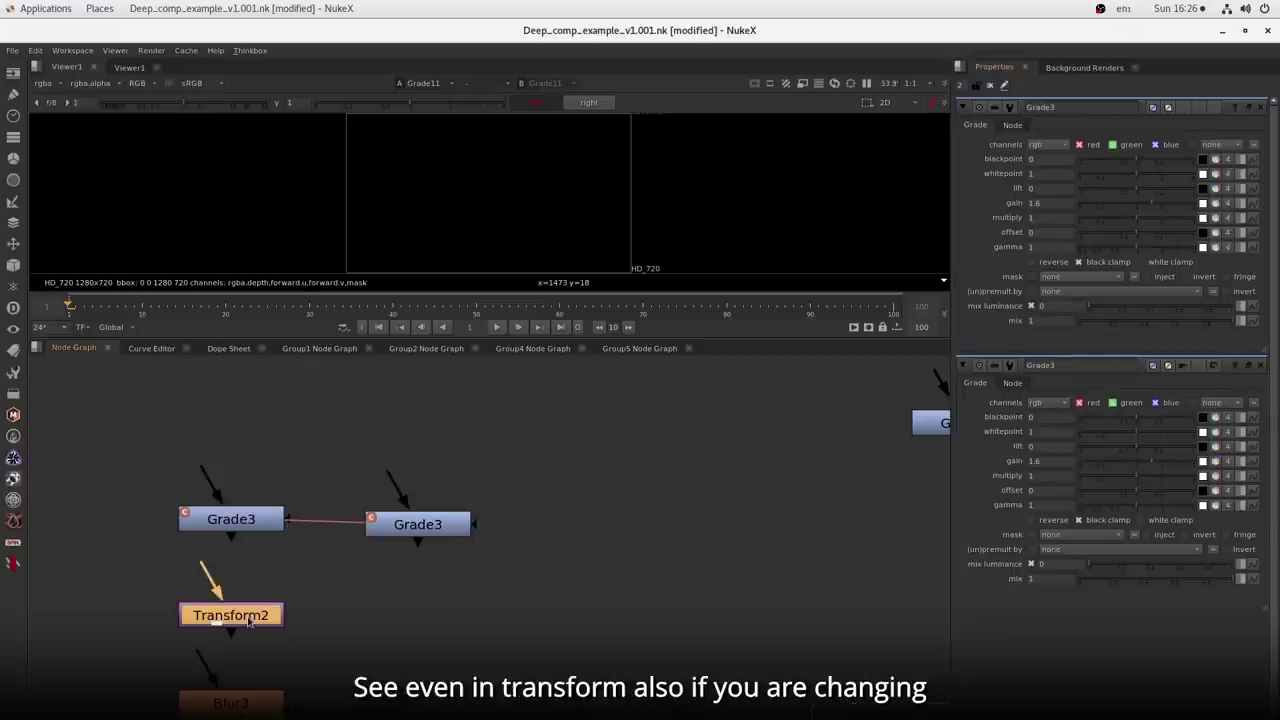
key(alt+k)
drag(408, 674, 410, 621)
double_click(410, 621)
drag(1151, 176, 1137, 178)
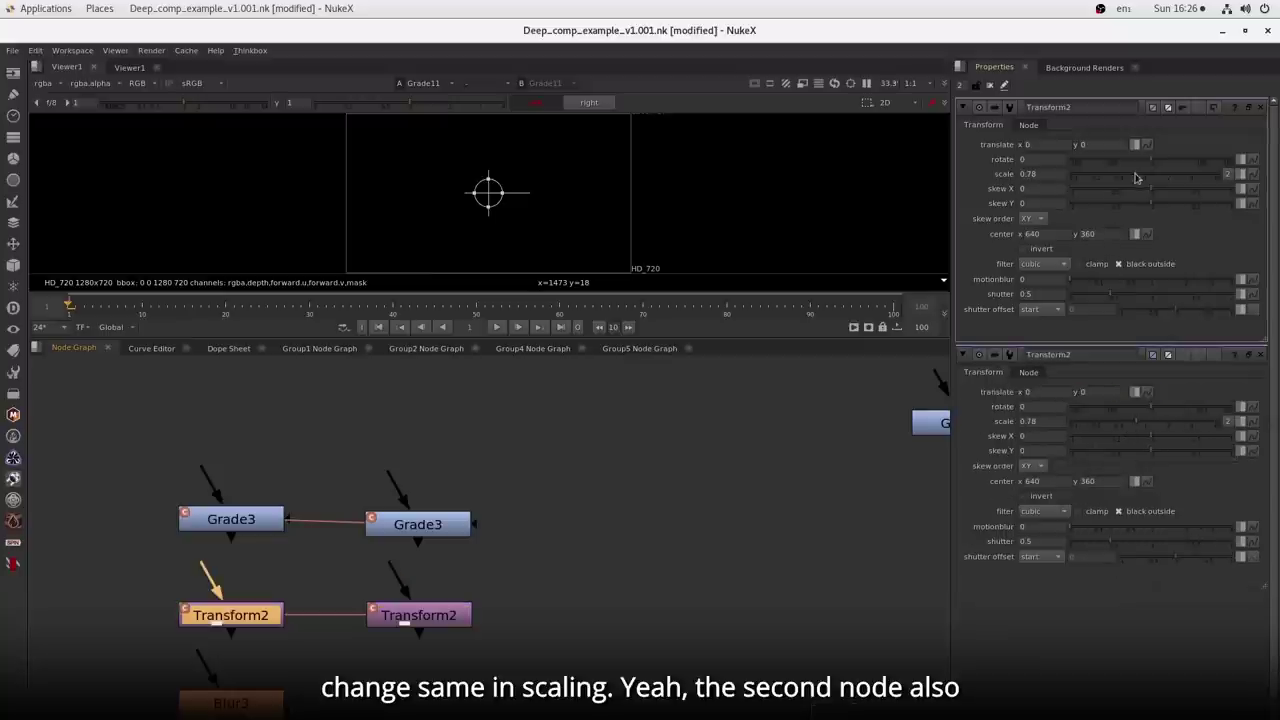
mouse_move(1136, 177)
mouse_down()
mouse_move(1184, 184)
mouse_move(1143, 176)
mouse_up()
- Clone the Blur3 node and place the clone beside the original
click(258, 706)
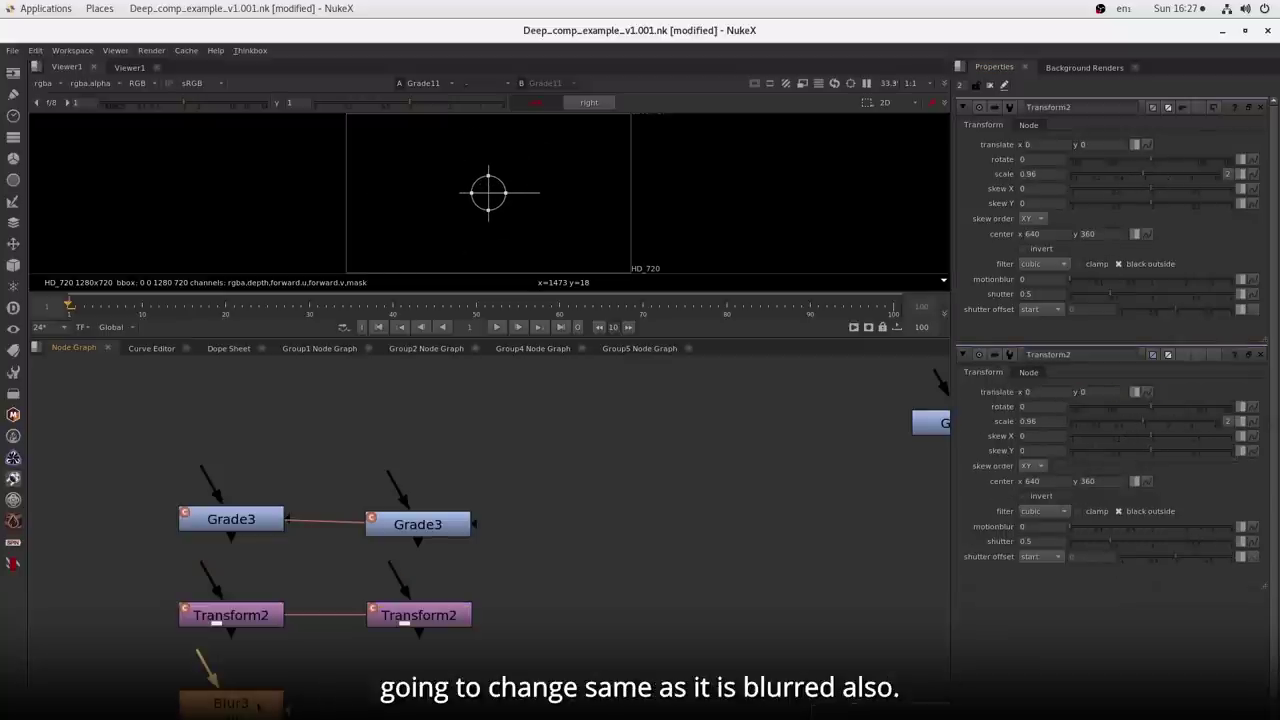
key(alt+k)
drag(262, 716, 452, 712)
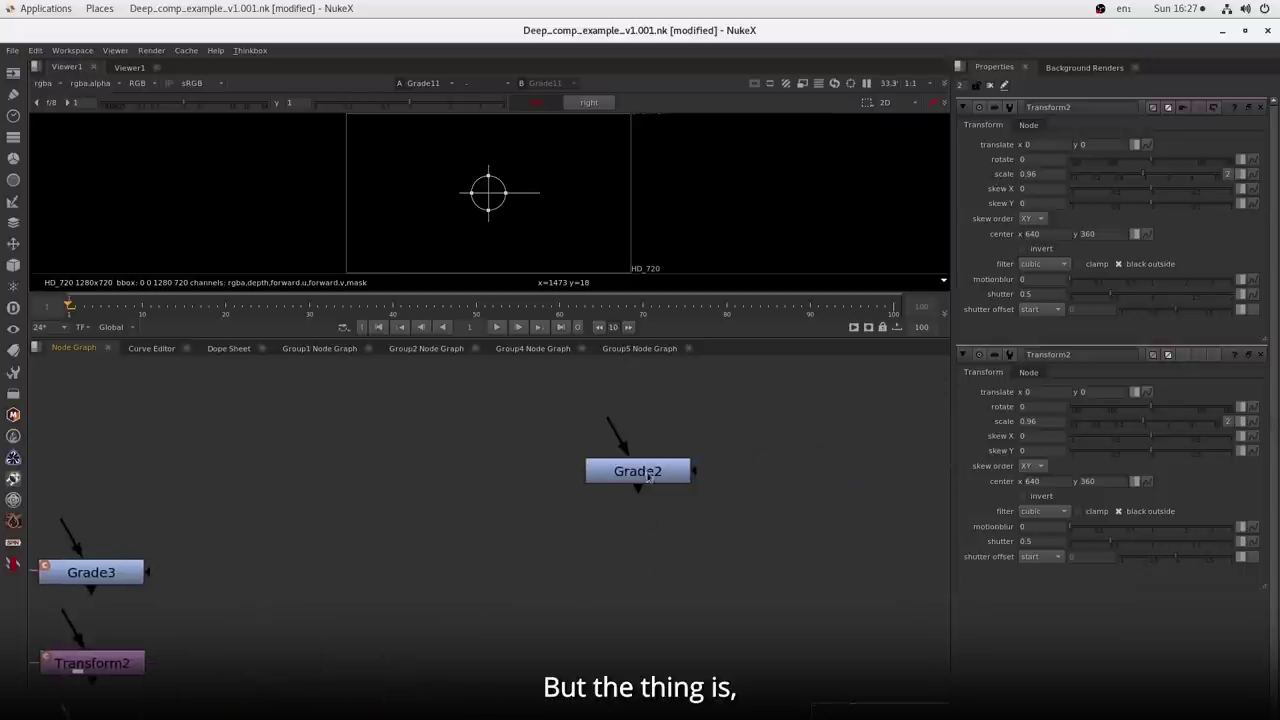
- Move Grade2 into free space and make a chain of four clones from it
drag(650, 476, 605, 510)
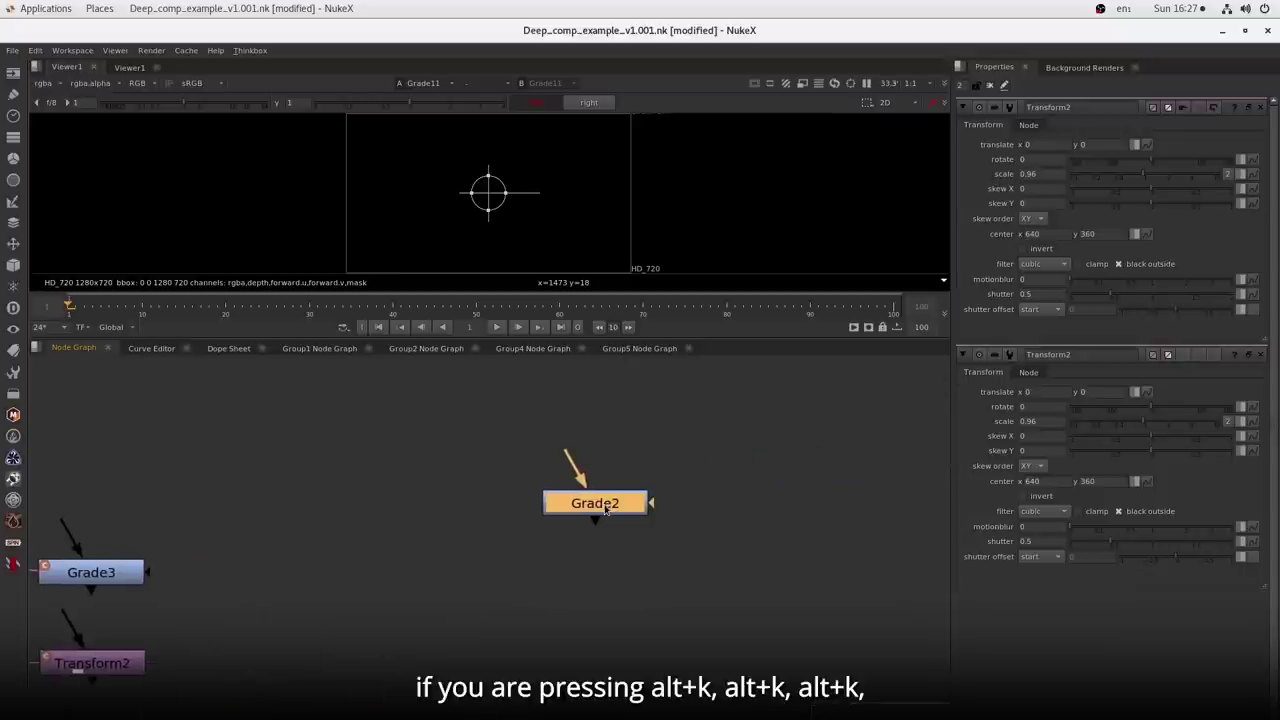
key(alt+k)
key(alt+k)
key(alt+k)
key(alt+k)
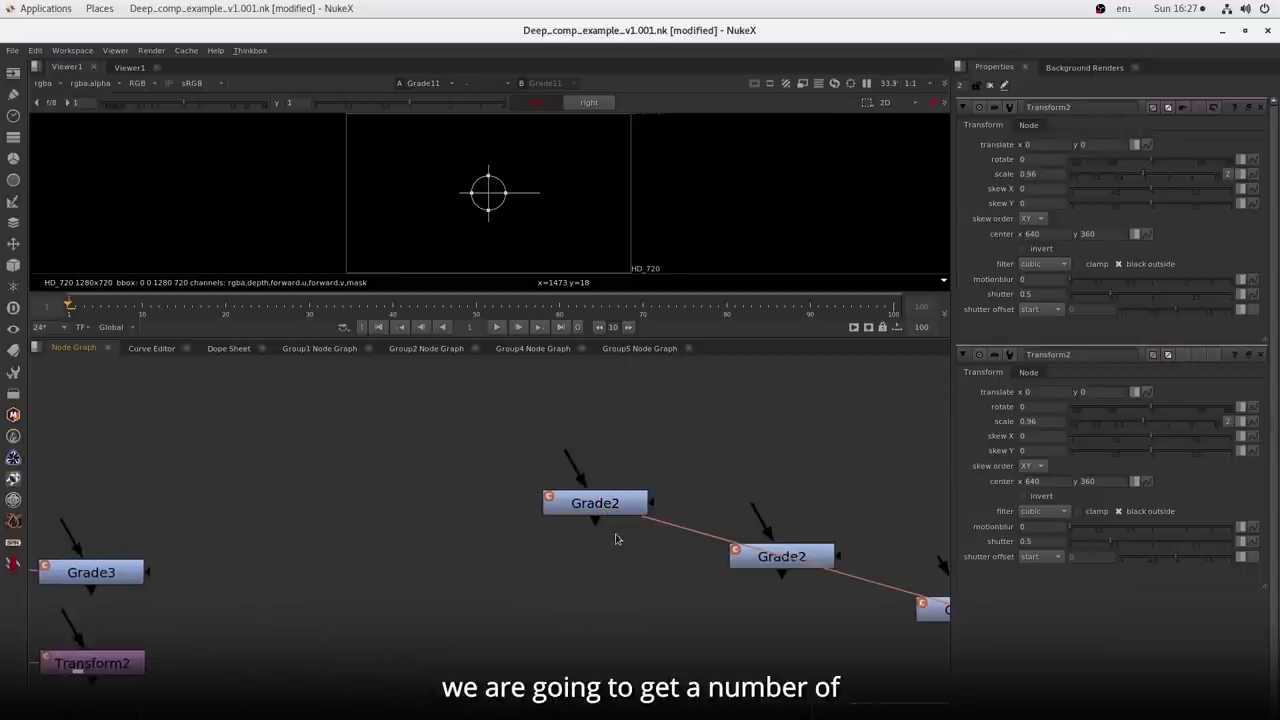
scroll(615, 540, down, 4)
- Arrange the four Grade2 clones in a row below the original and open the properties of the first clone in the row
drag(563, 494, 926, 648)
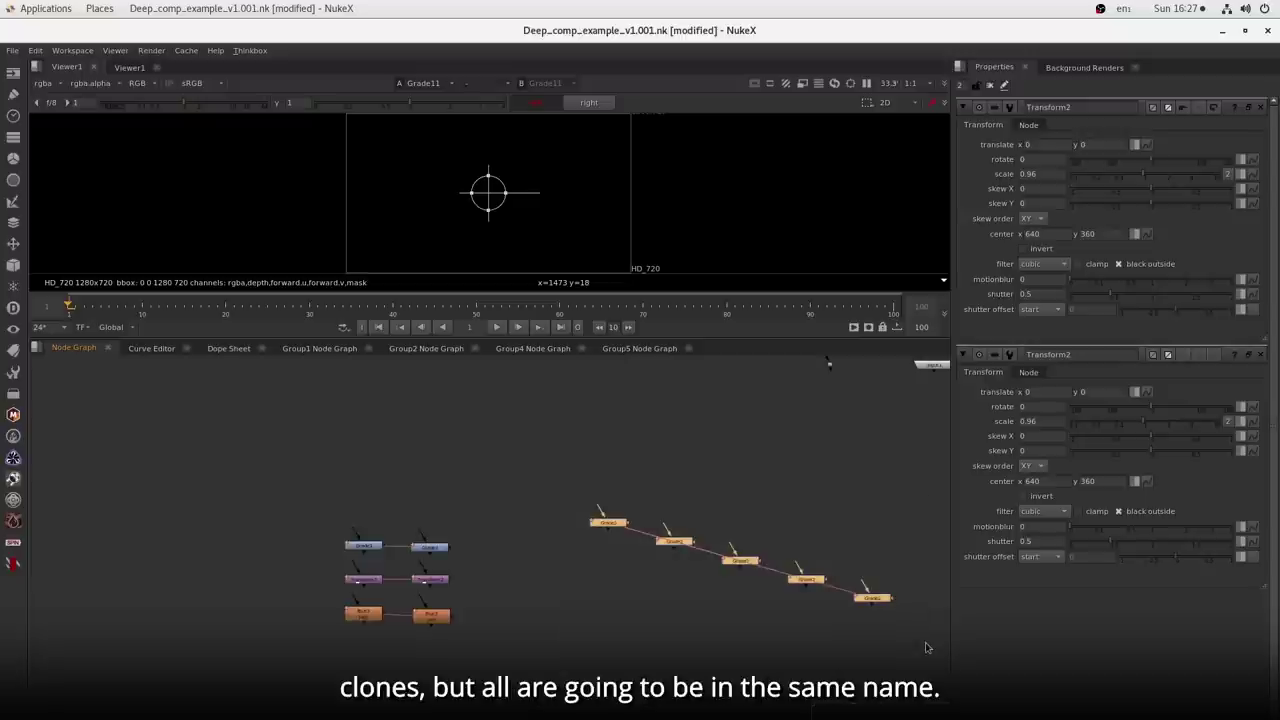
key(l)
drag(648, 498, 872, 575)
mouse_move(838, 528)
mouse_down()
mouse_move(765, 612)
mouse_move(667, 612)
mouse_move(690, 584)
mouse_move(707, 594)
mouse_up()
scroll(636, 615, up, 2)
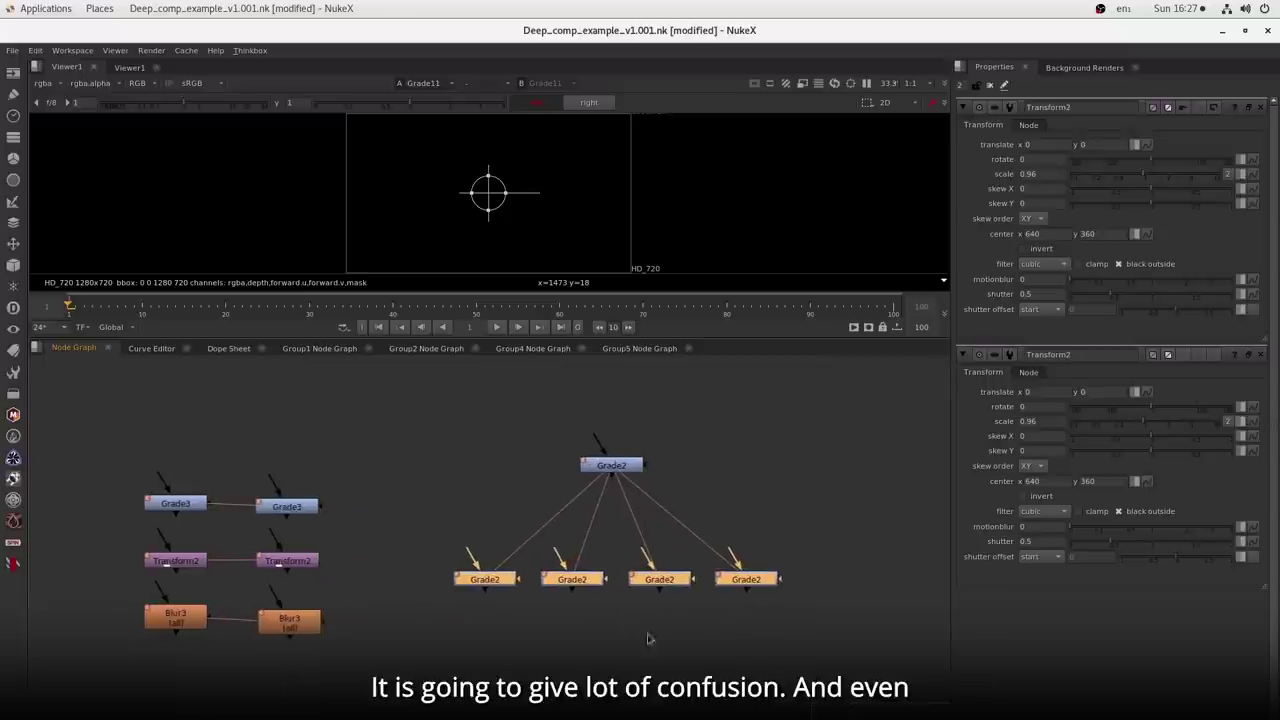
scroll(640, 625, up, 2)
click(585, 638)
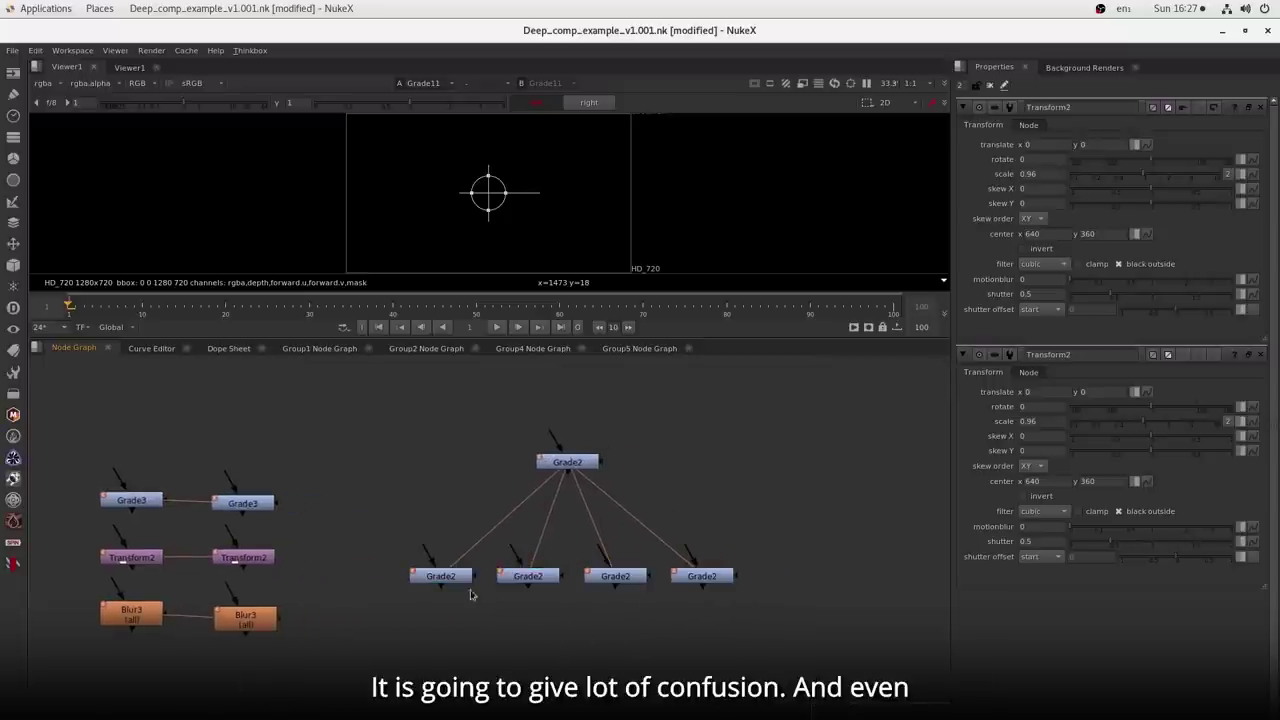
double_click(459, 581)
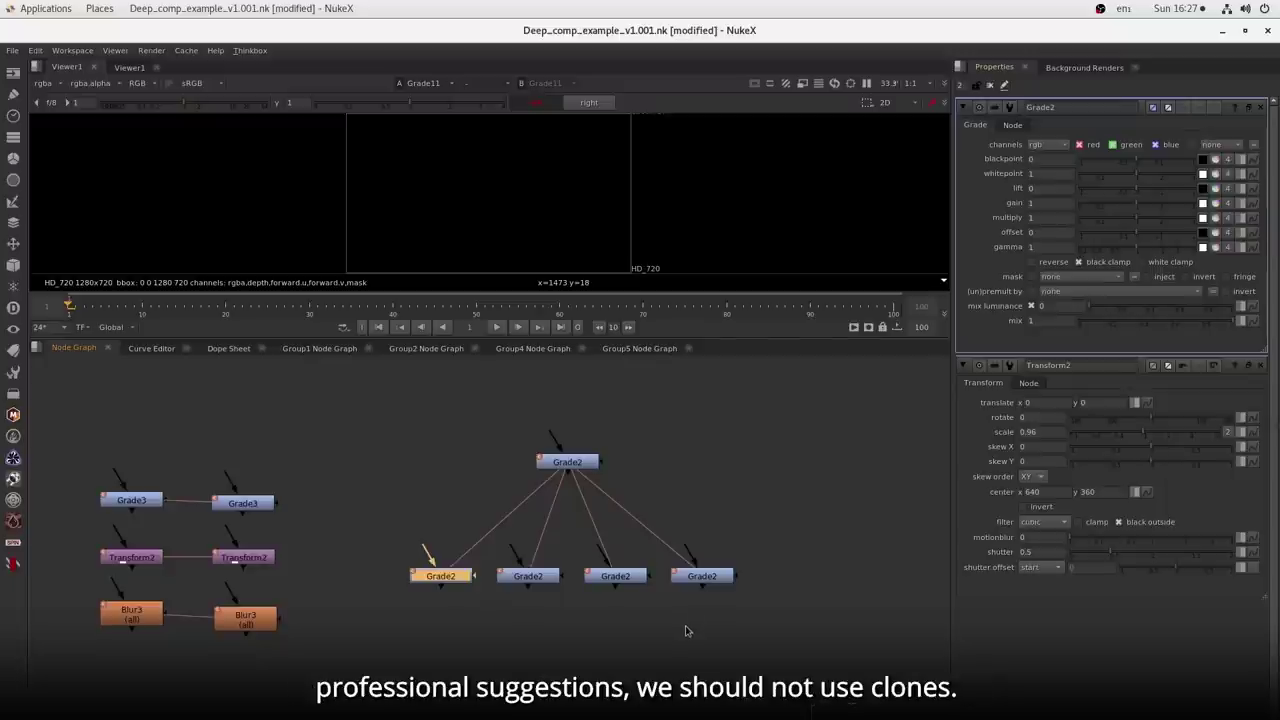
- Compare the Grade11 clone marked ERROR with the Grade11 node it is cloned from, including their mask channel indicators
drag(725, 630, 377, 543)
scroll(377, 543, down, 3)
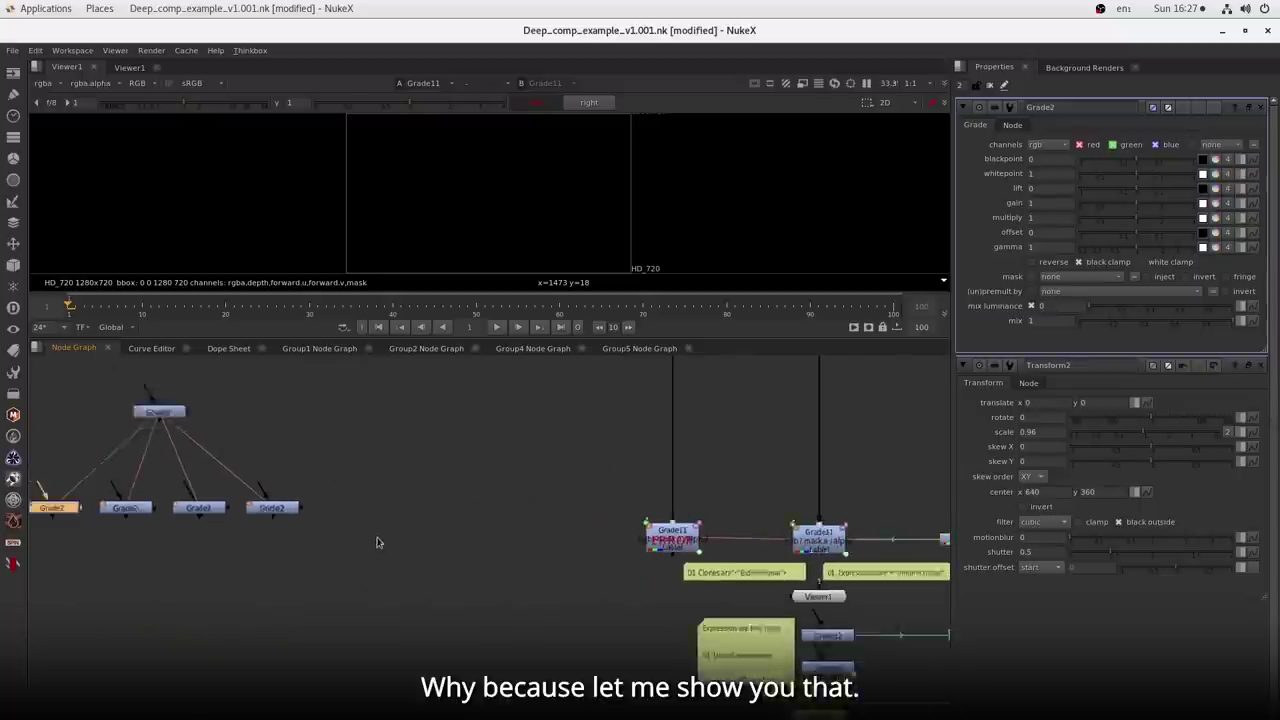
scroll(676, 545, up, 5)
scroll(672, 562, up, 2)
scroll(675, 578, up, 1)
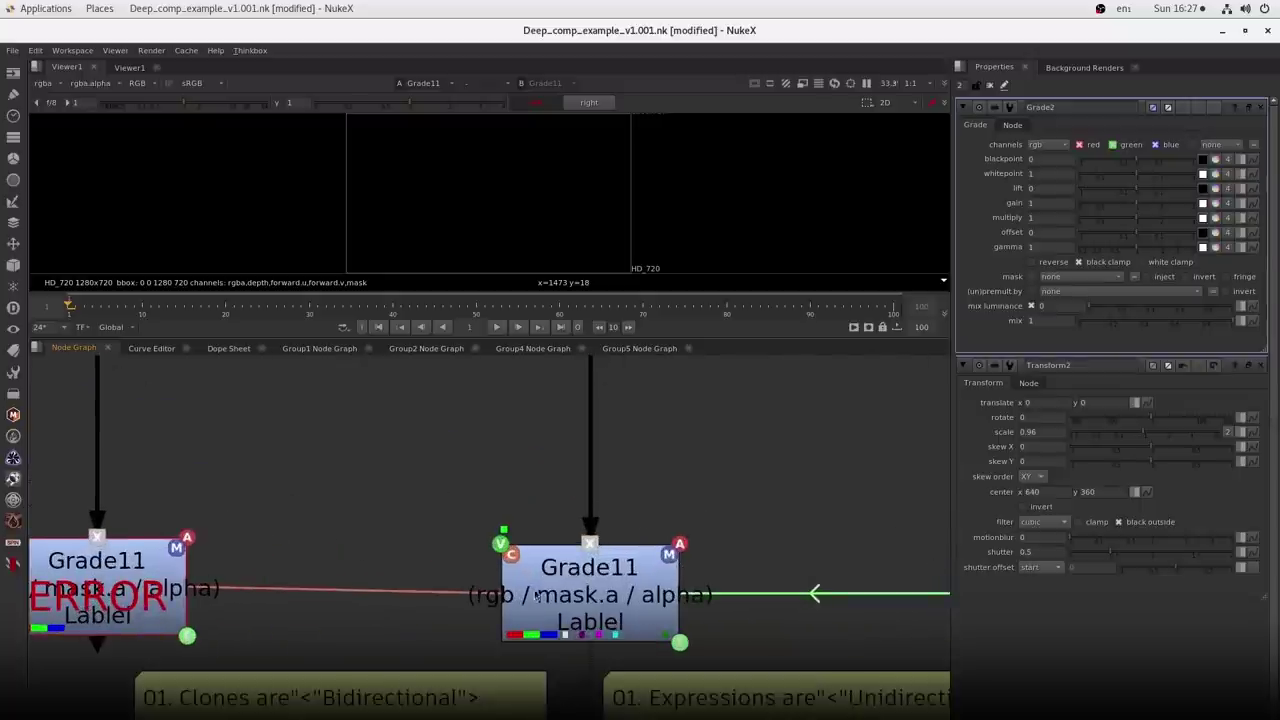
drag(308, 525, 529, 519)
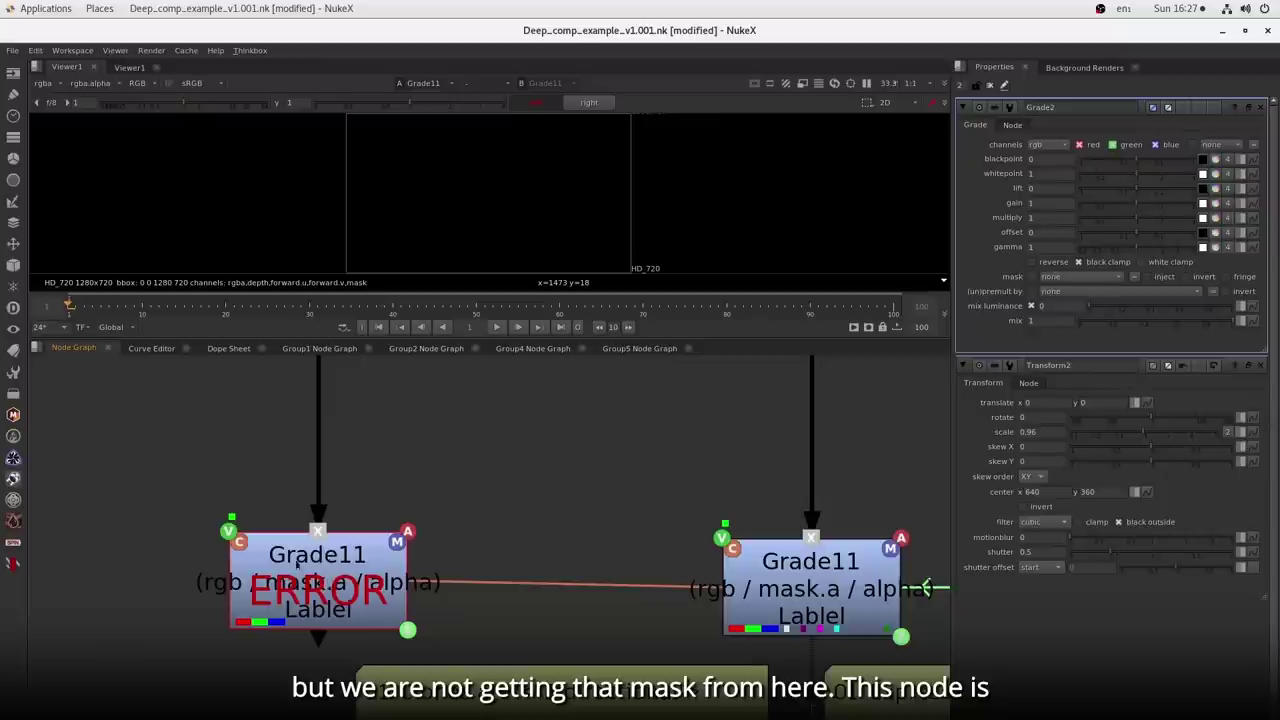
drag(492, 482, 117, 680)
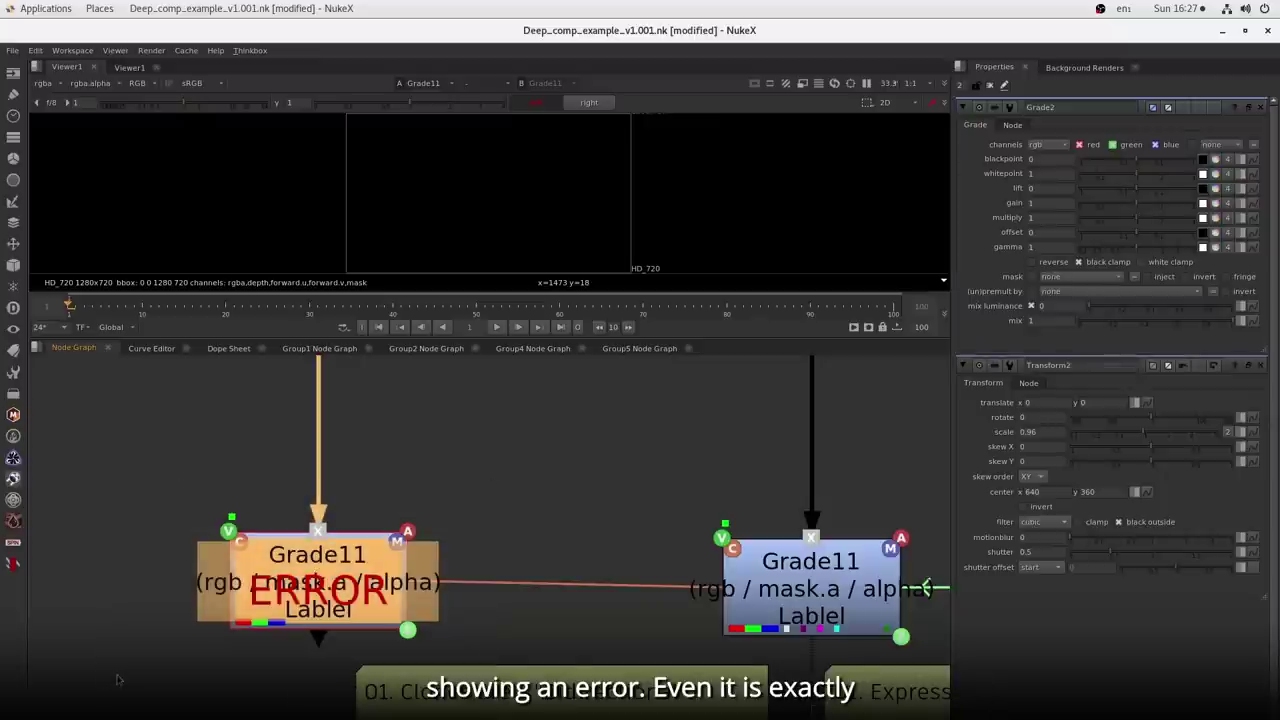
drag(545, 571, 477, 543)
drag(570, 468, 890, 565)
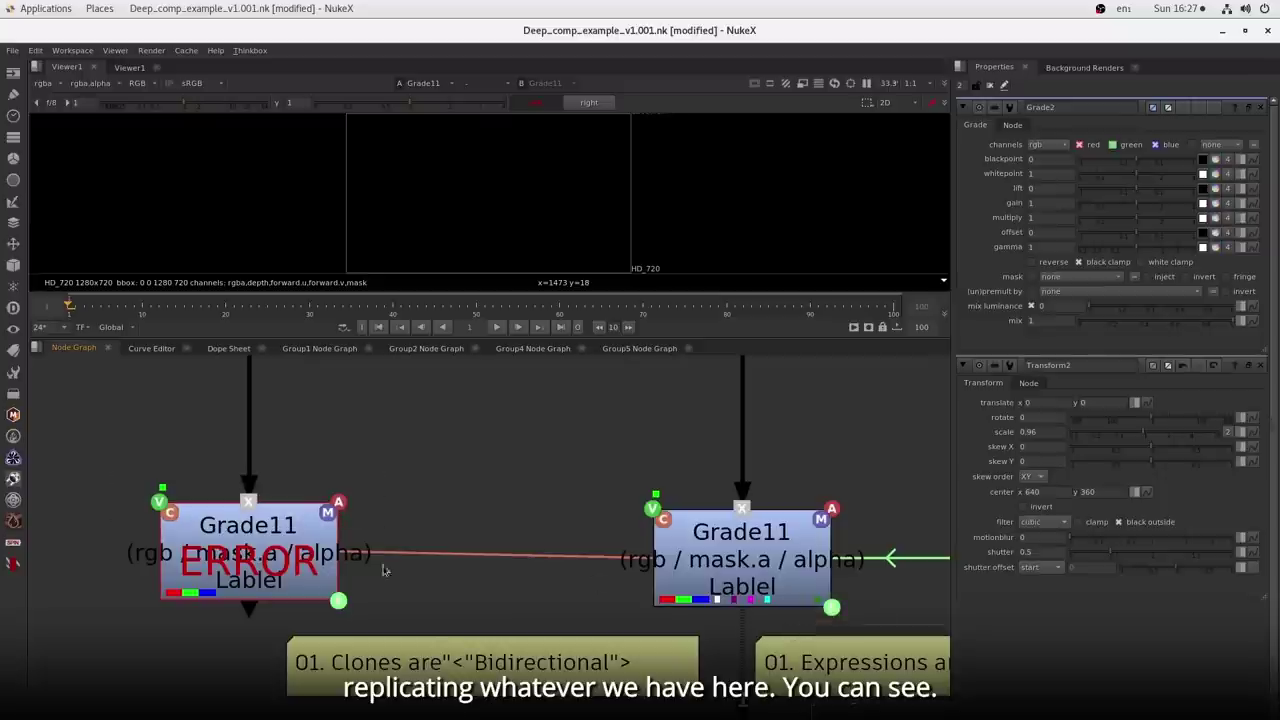
- Compare the bidirectional clone link between the Grade11 nodes with the unidirectional expression link from Grade10 to Grade11
drag(730, 509, 528, 509)
drag(791, 519, 643, 509)
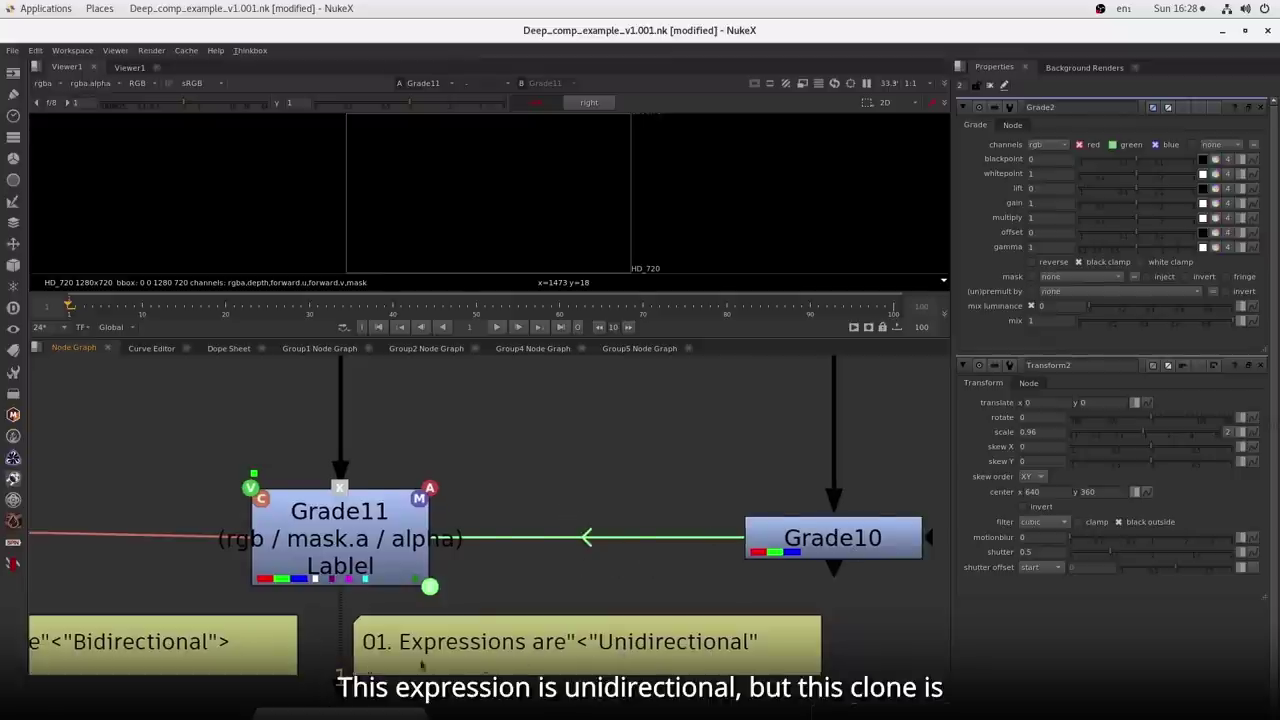
drag(339, 673, 567, 670)
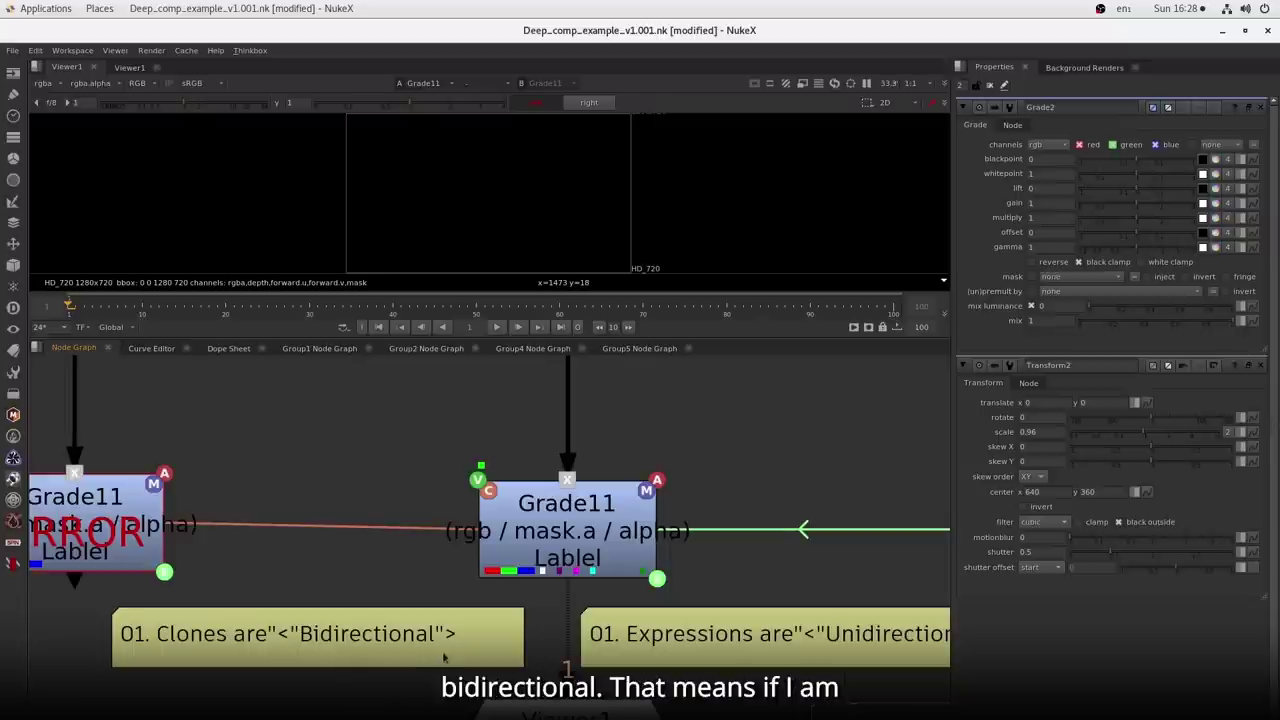
click(535, 535)
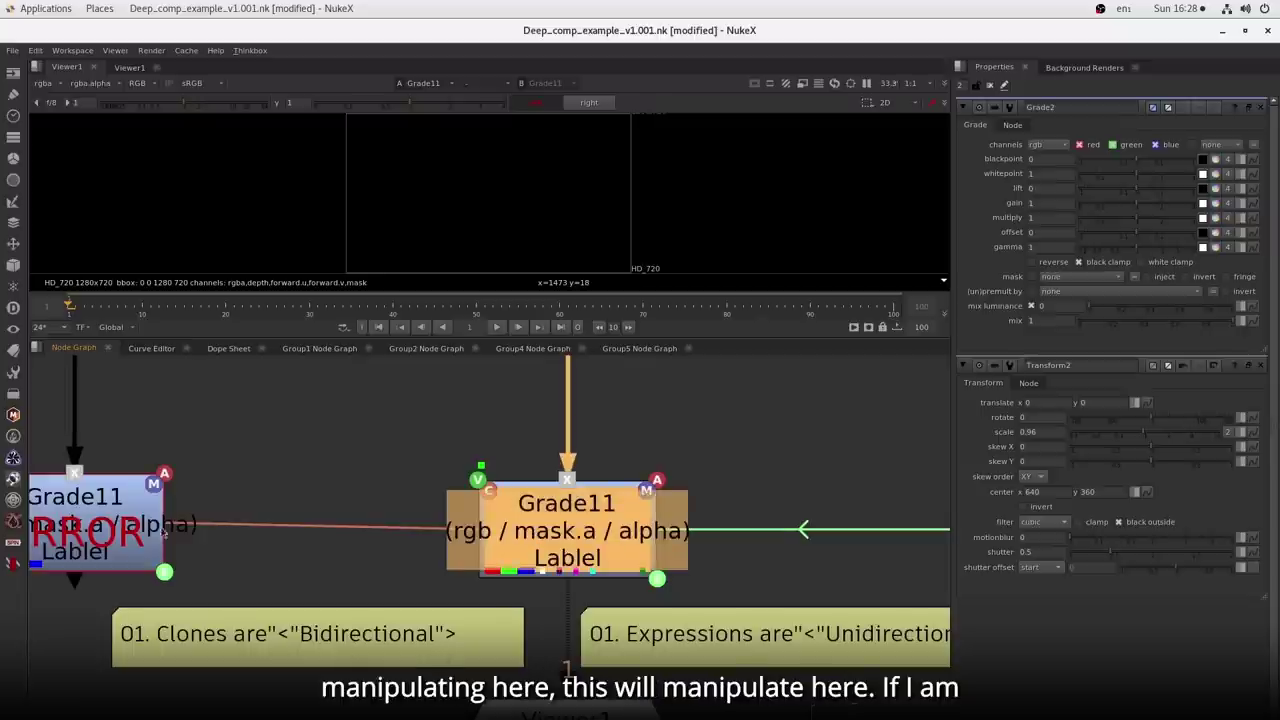
click(124, 534)
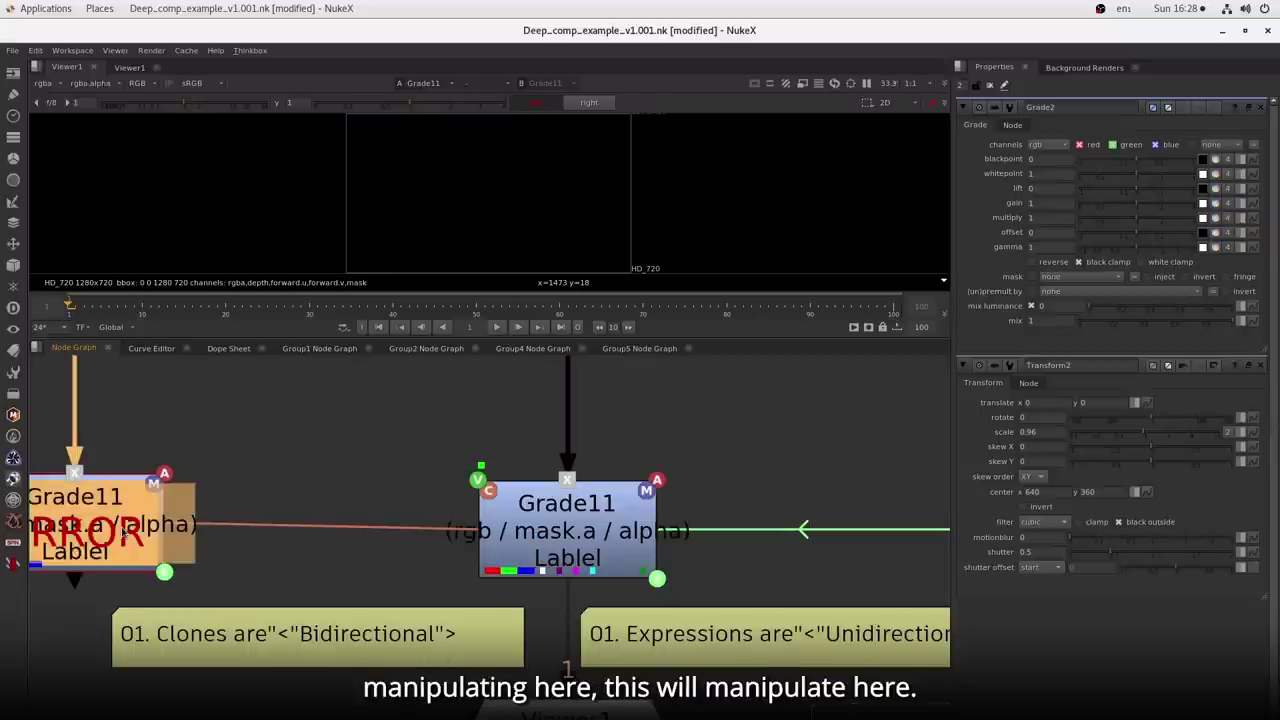
click(545, 541)
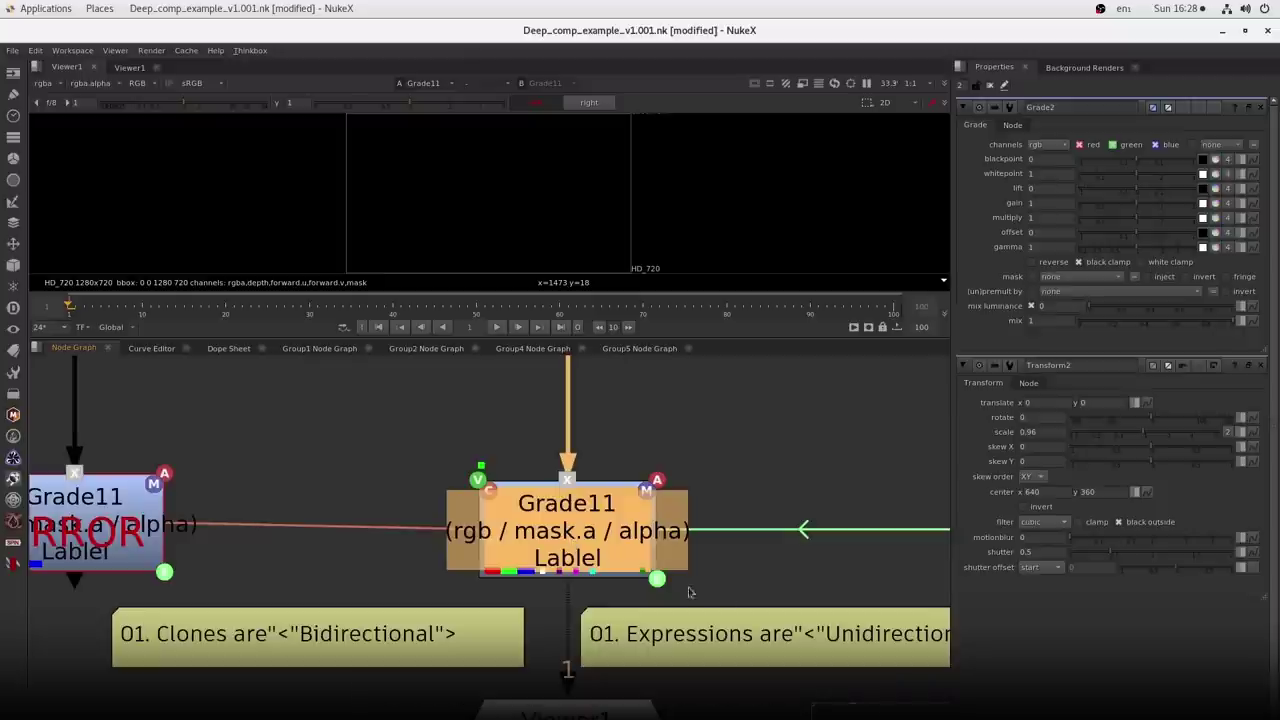
drag(825, 575, 603, 575)
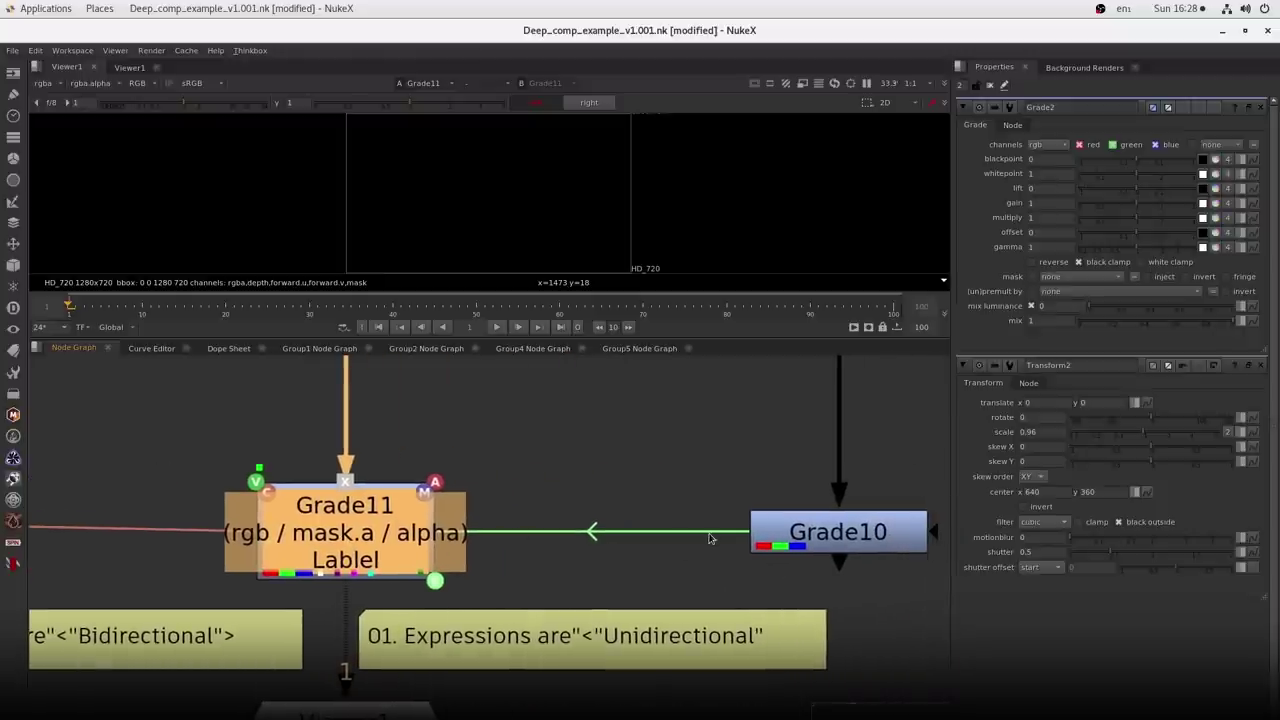
drag(742, 476, 937, 575)
drag(532, 440, 210, 607)
drag(211, 438, 468, 622)
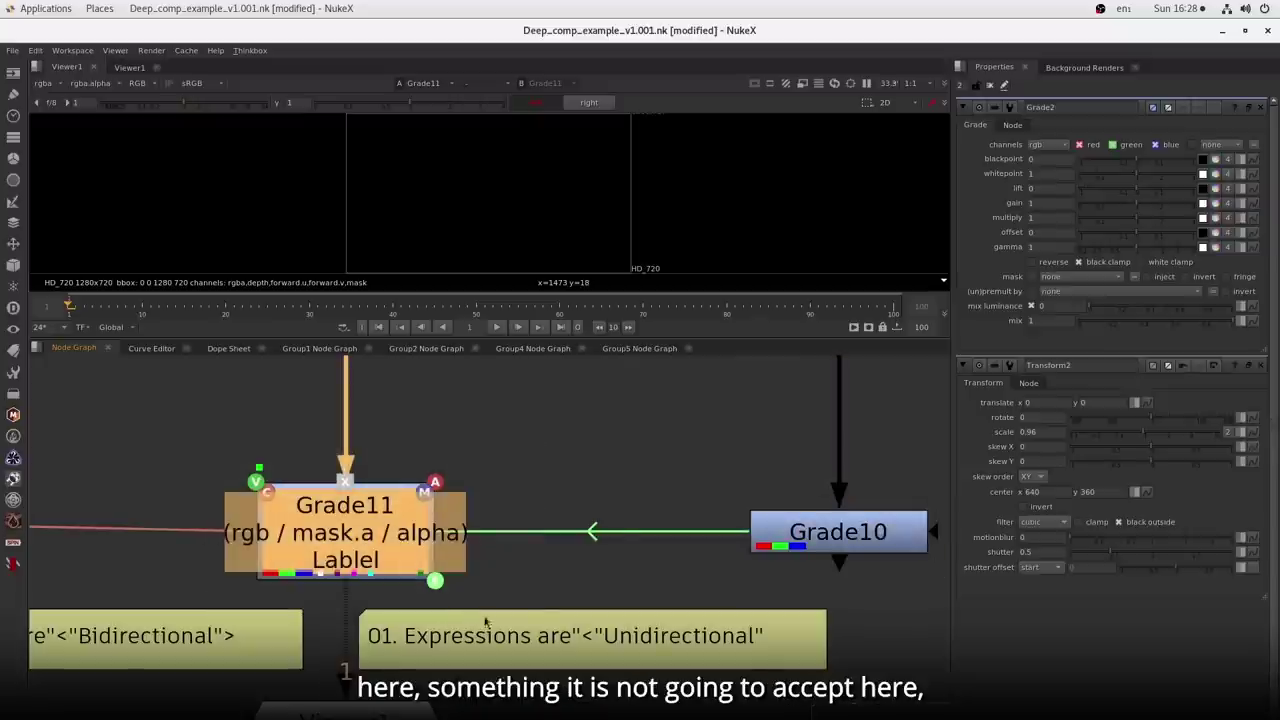
click(822, 534)
- Adjust the Grade4 master gain to 1.233331, 0.533331, 1.233331 and open the Grade5 Slave properties to check the linked values
scroll(790, 572, down, 2)
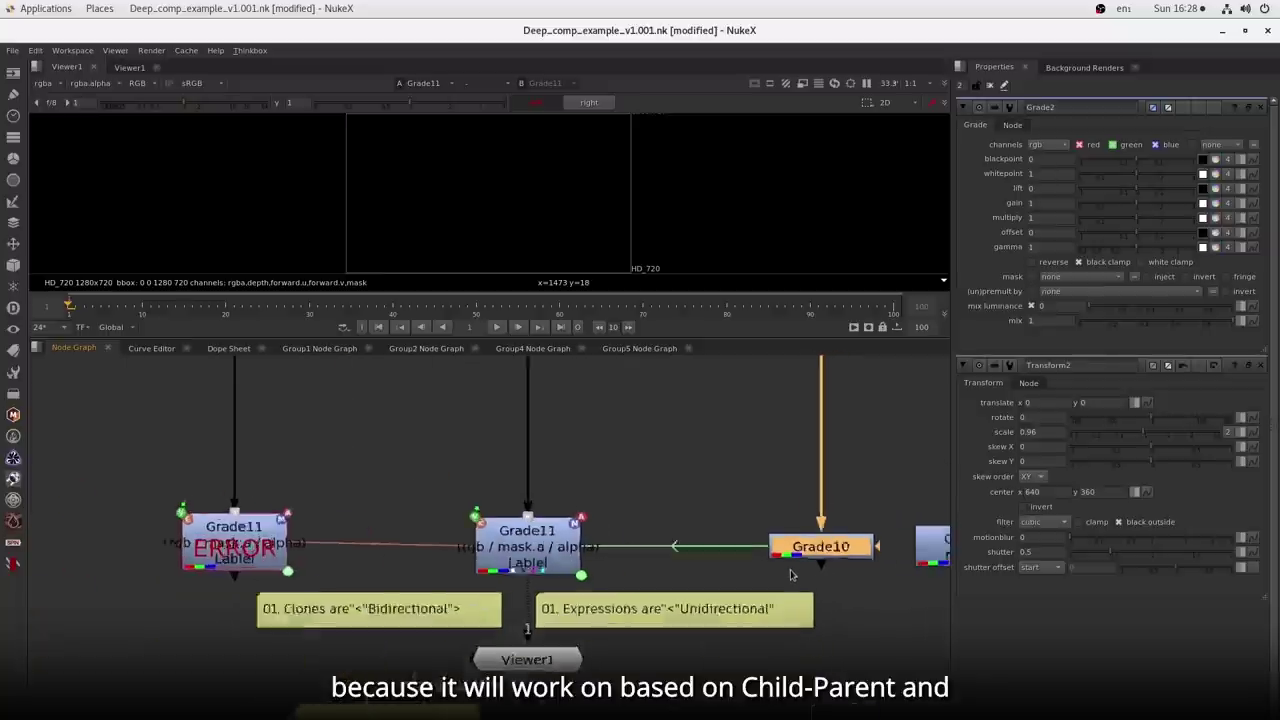
scroll(790, 574, down, 3)
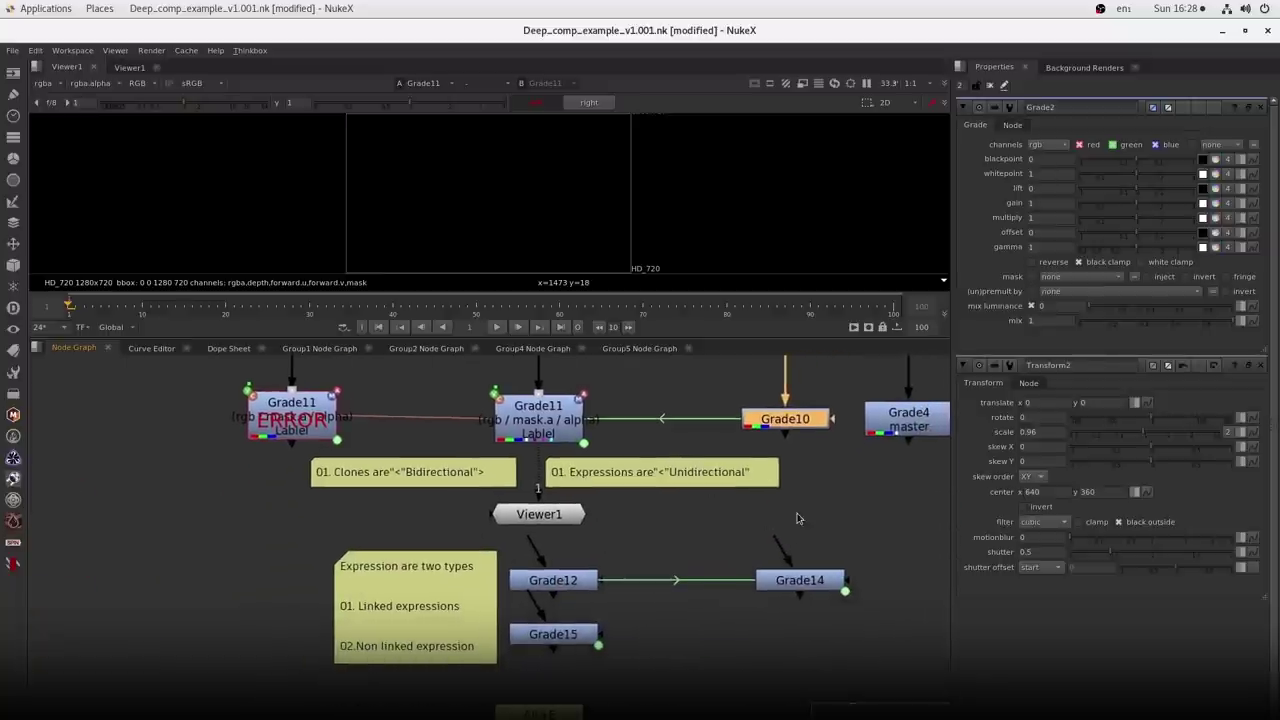
drag(797, 518, 497, 611)
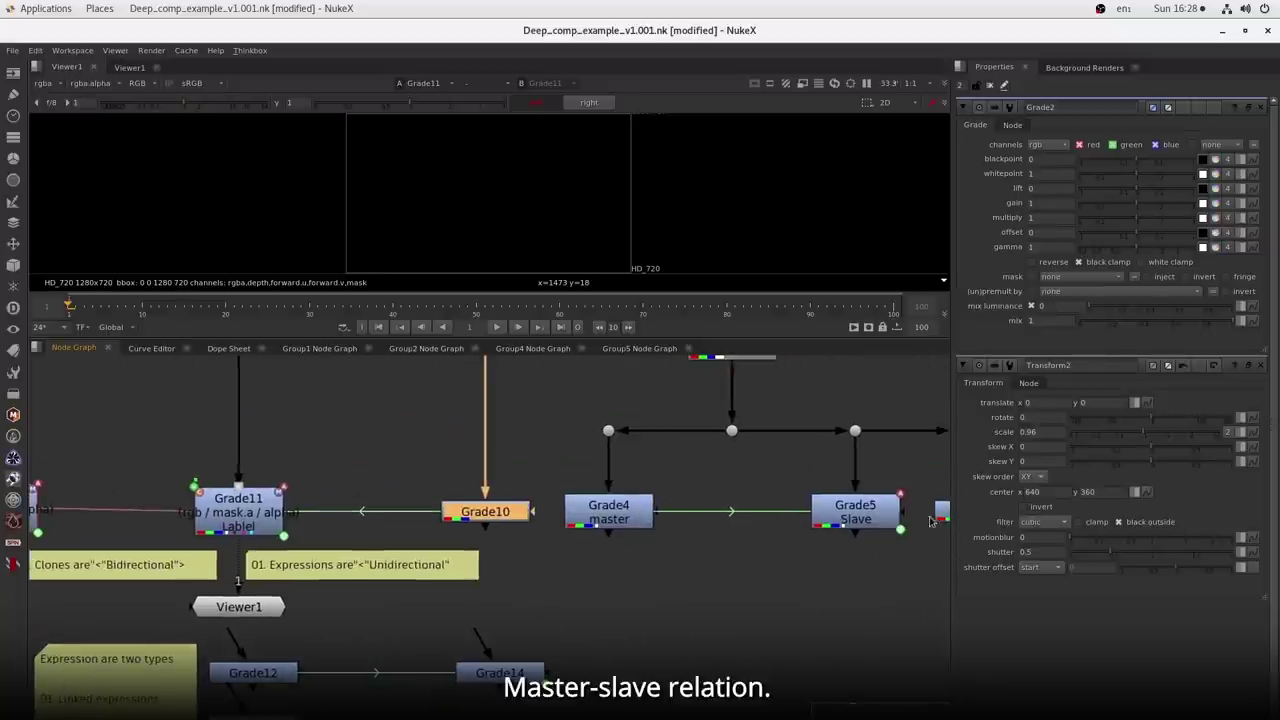
drag(802, 564, 647, 571)
drag(520, 480, 404, 564)
double_click(476, 527)
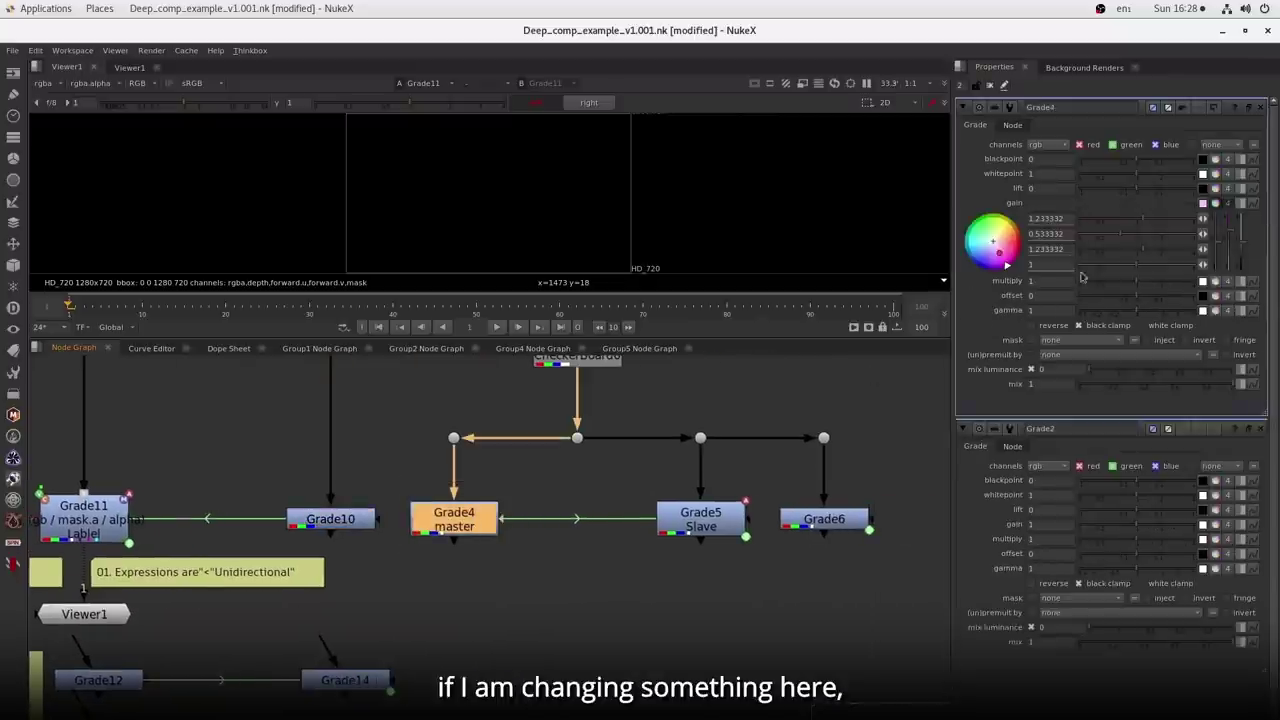
mouse_move(1232, 245)
mouse_down()
mouse_move(1232, 224)
mouse_move(1232, 241)
mouse_up()
double_click(716, 517)
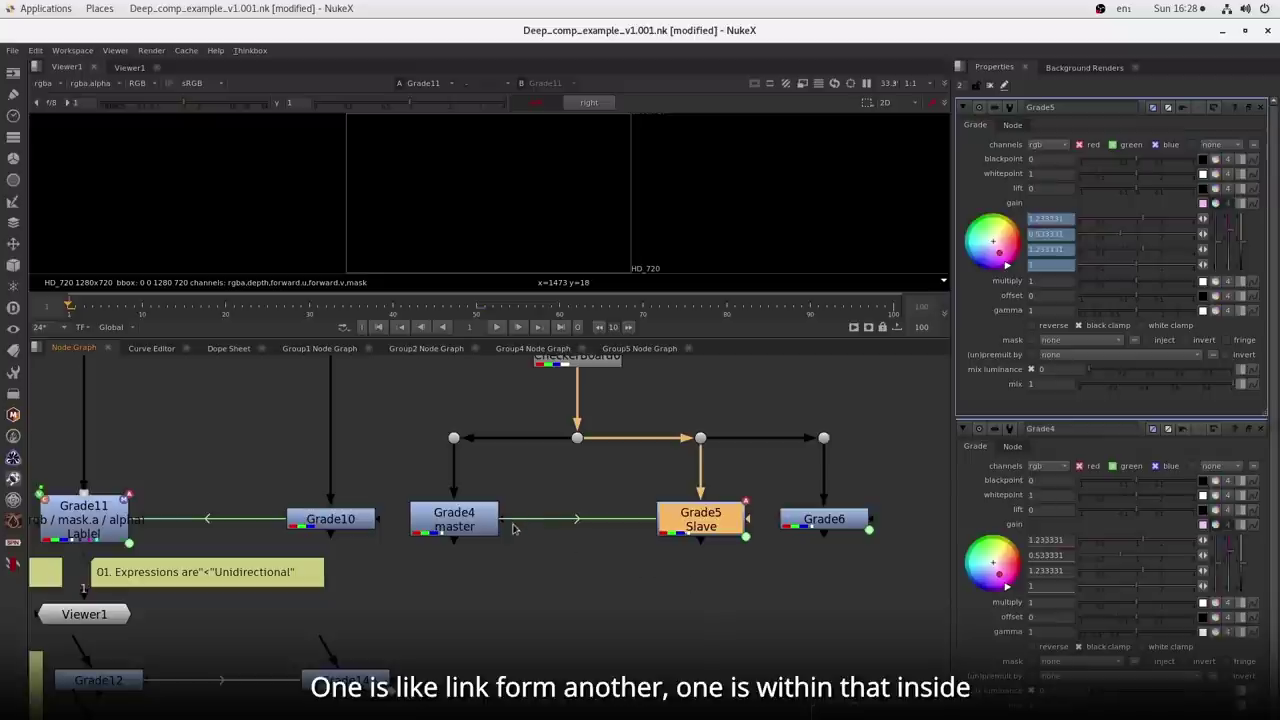
- Open the Grade6 properties and view the note on linked and non-linked expression types
drag(855, 555, 788, 513)
click(765, 482)
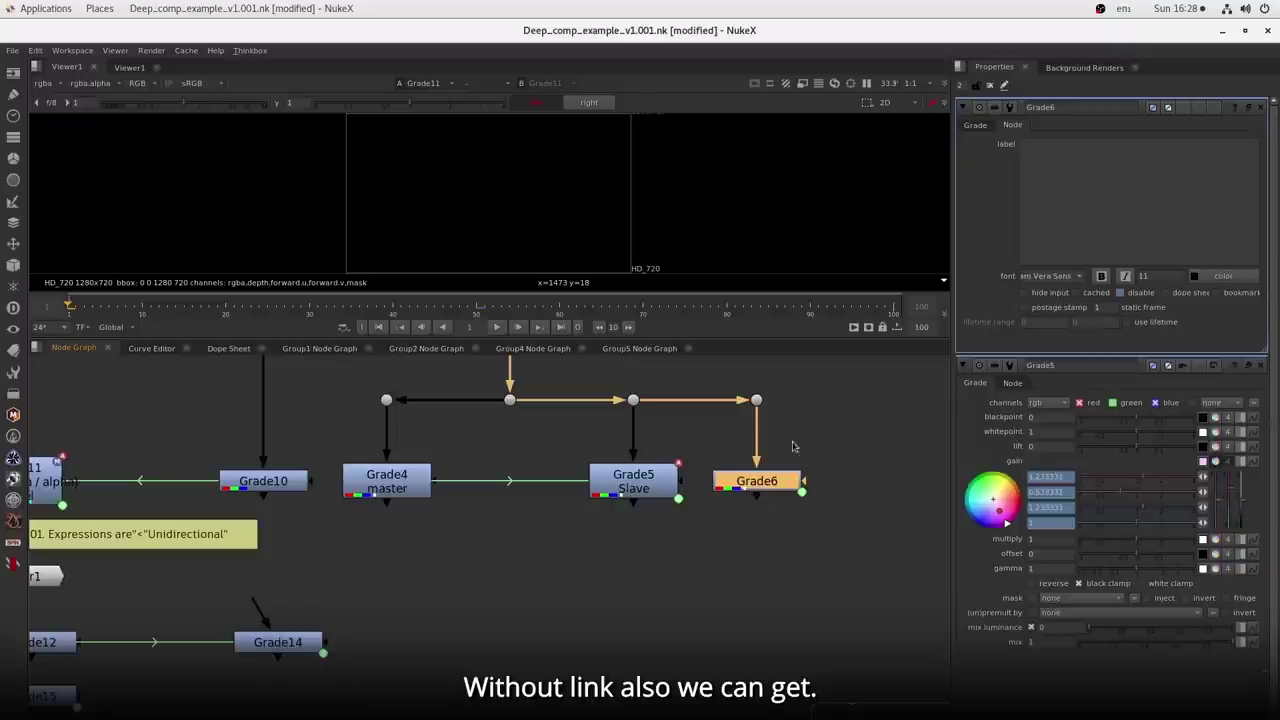
drag(360, 606, 900, 500)
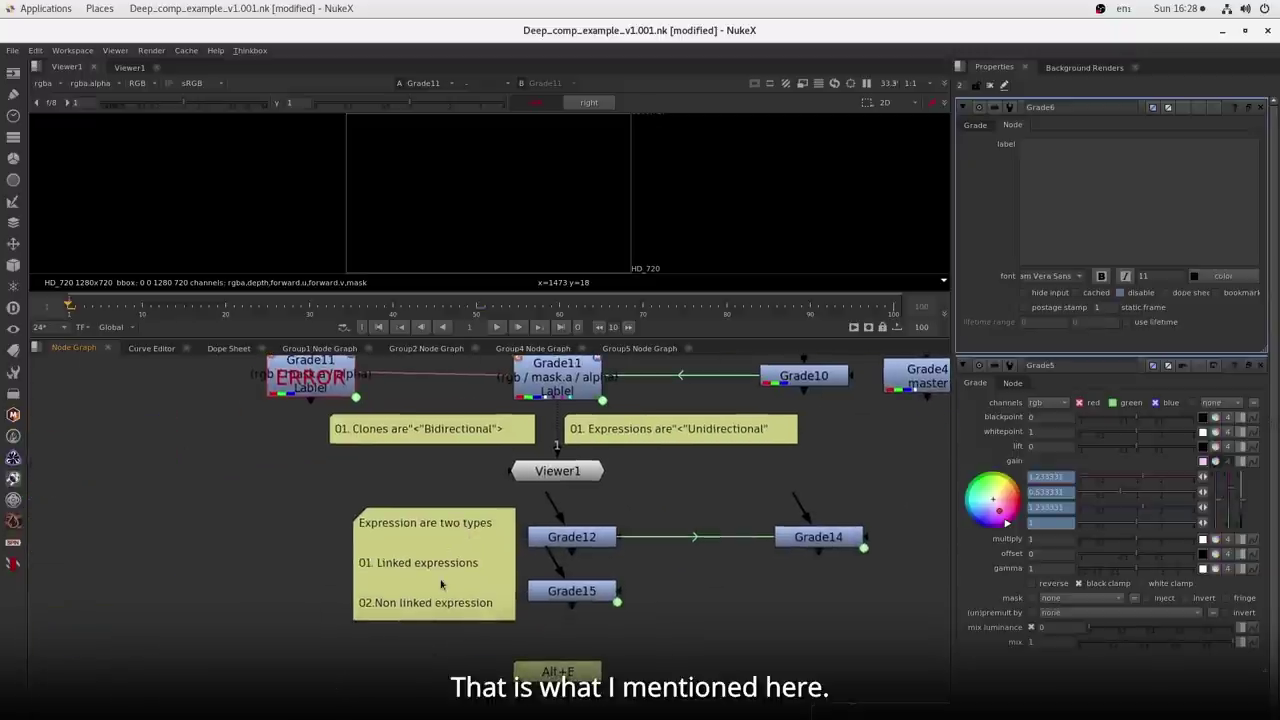
- Hide all expression and clone links in the node graph, and show them again
scroll(440, 585, up, 2)
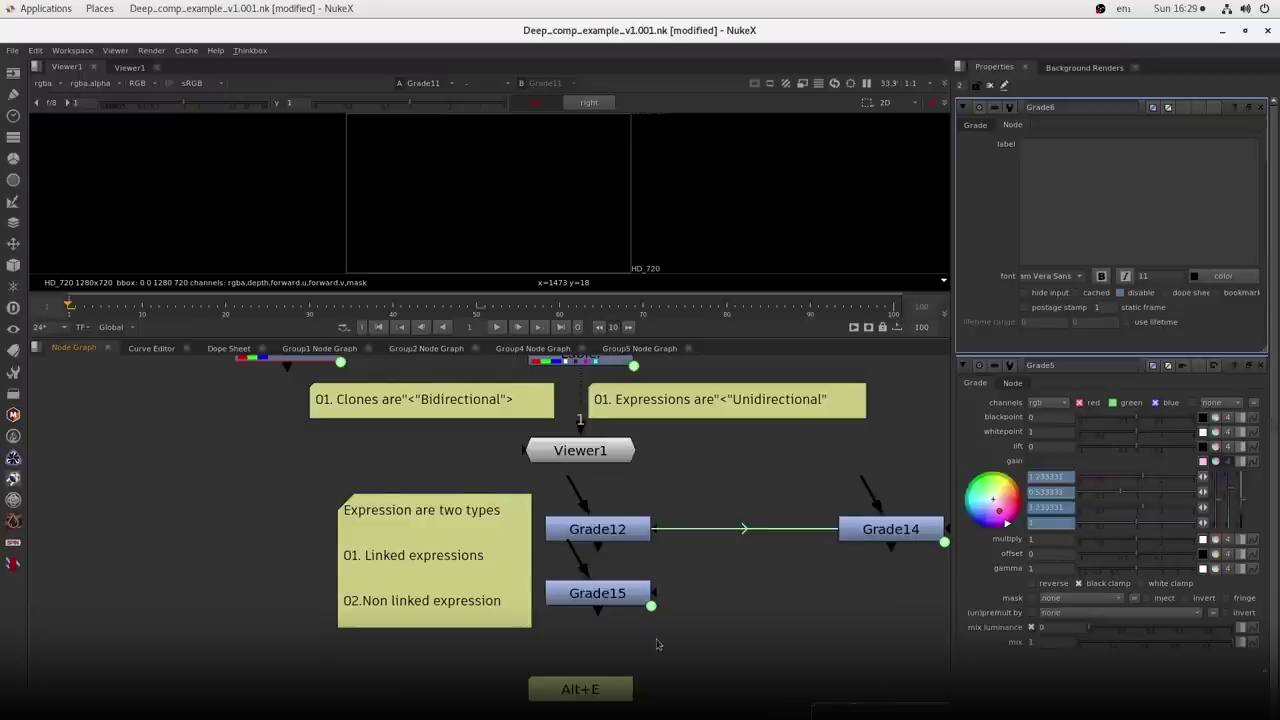
scroll(536, 615, down, 2)
scroll(552, 621, down, 3)
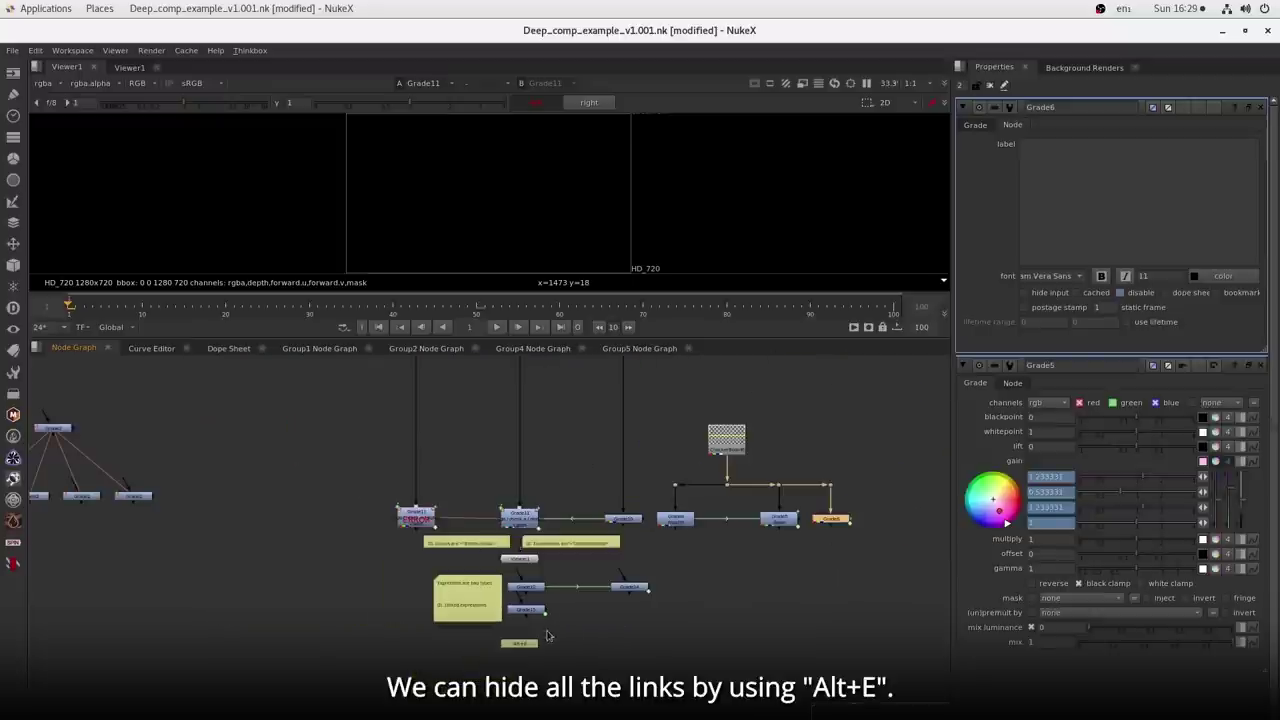
scroll(514, 658, up, 3)
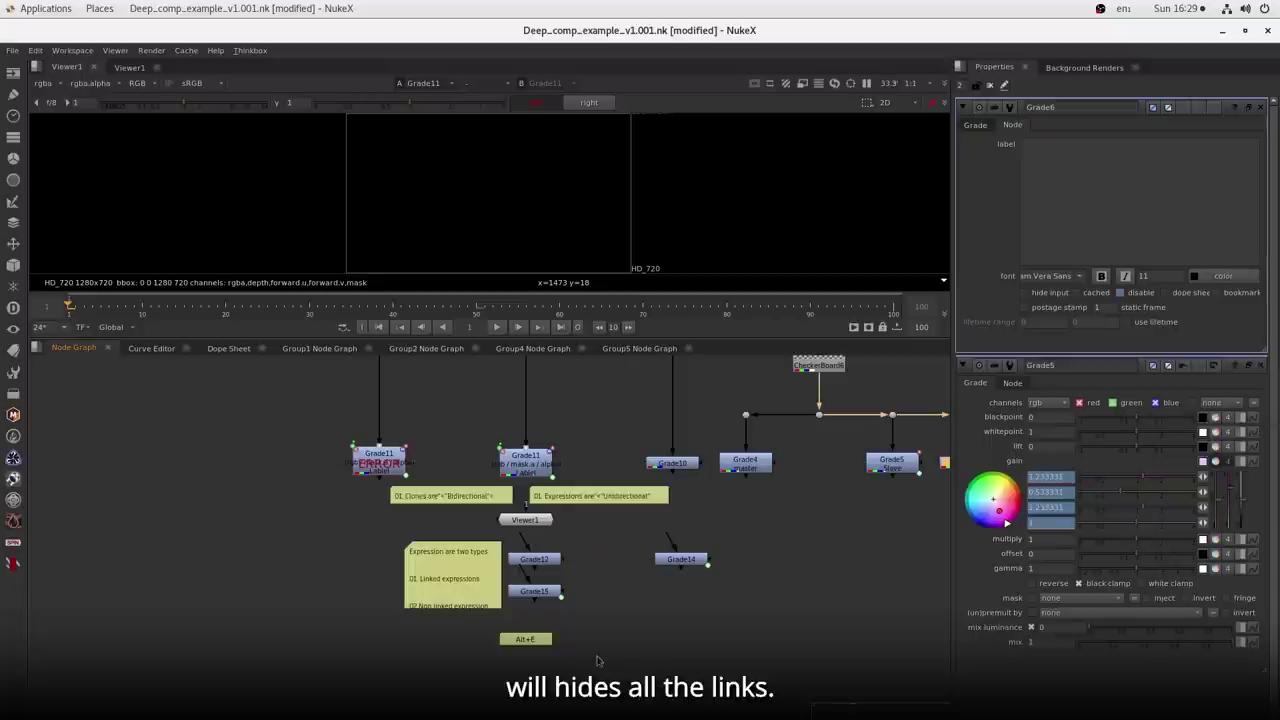
scroll(578, 570, down, 4)
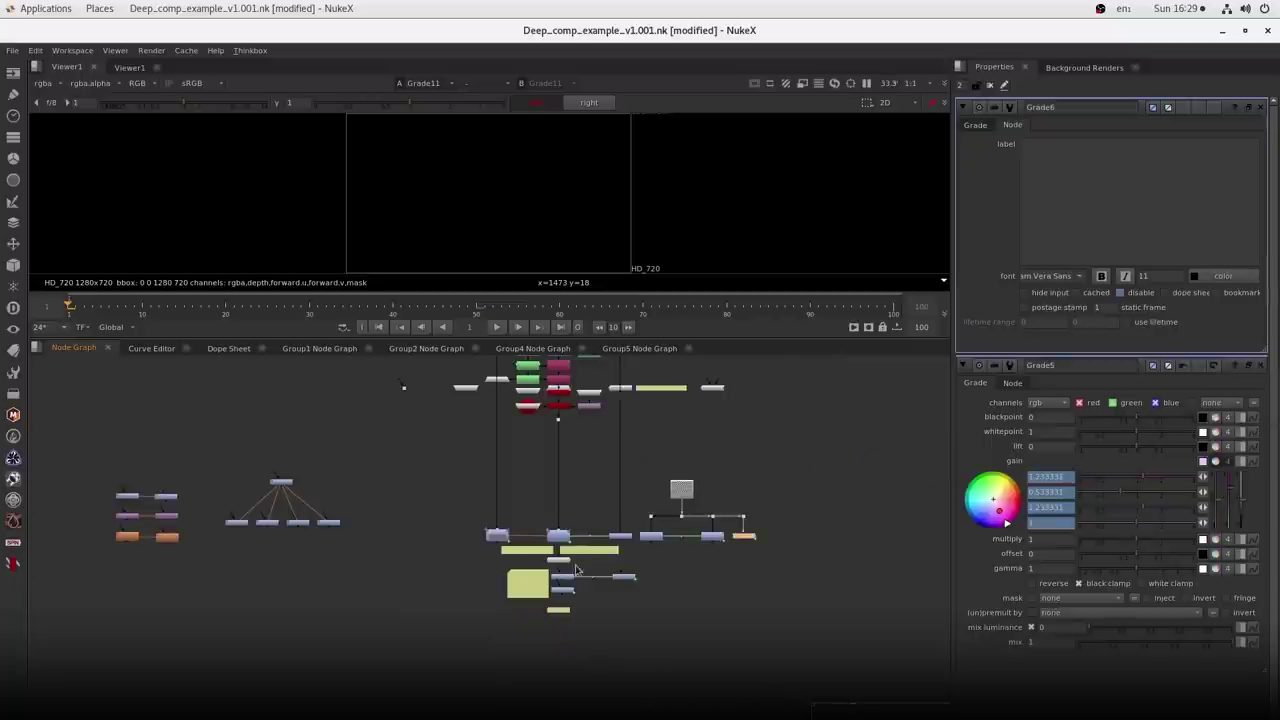
- Add an unconnected Grade node beside Grade11 to compare its mask input with Grade11's mask indicator
scroll(572, 538, up, 2)
scroll(572, 538, up, 8)
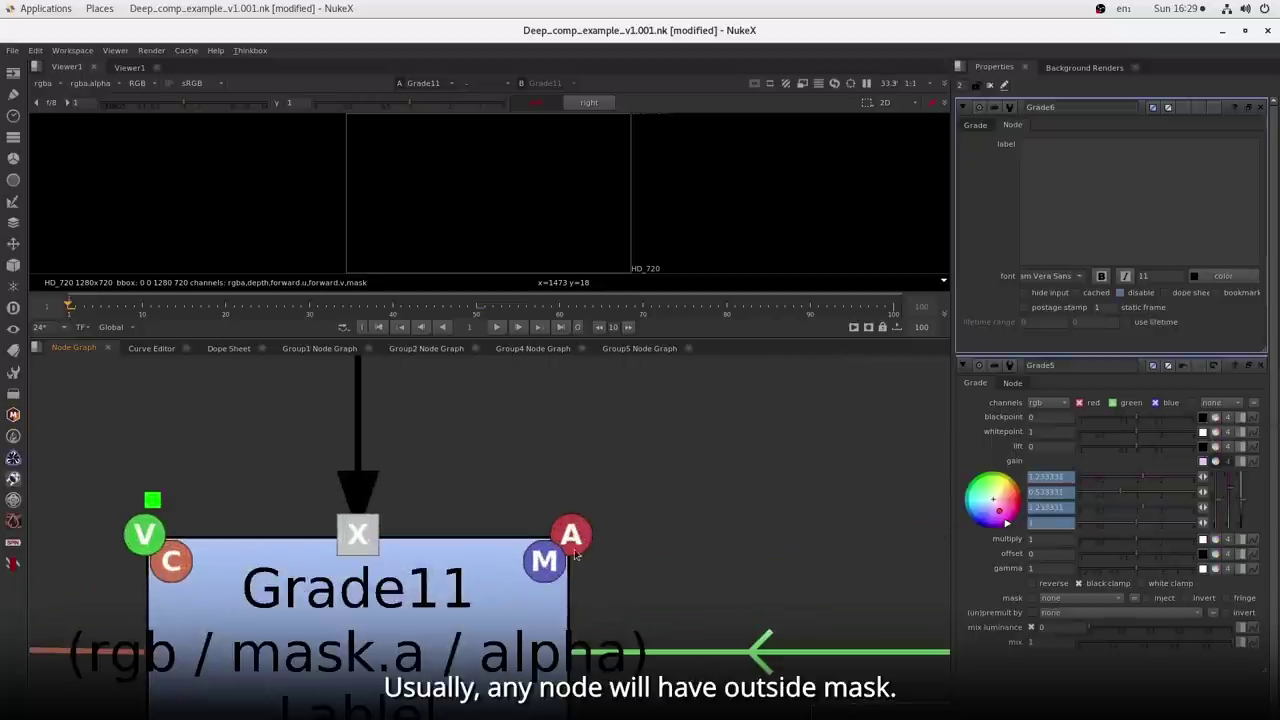
scroll(527, 563, down, 4)
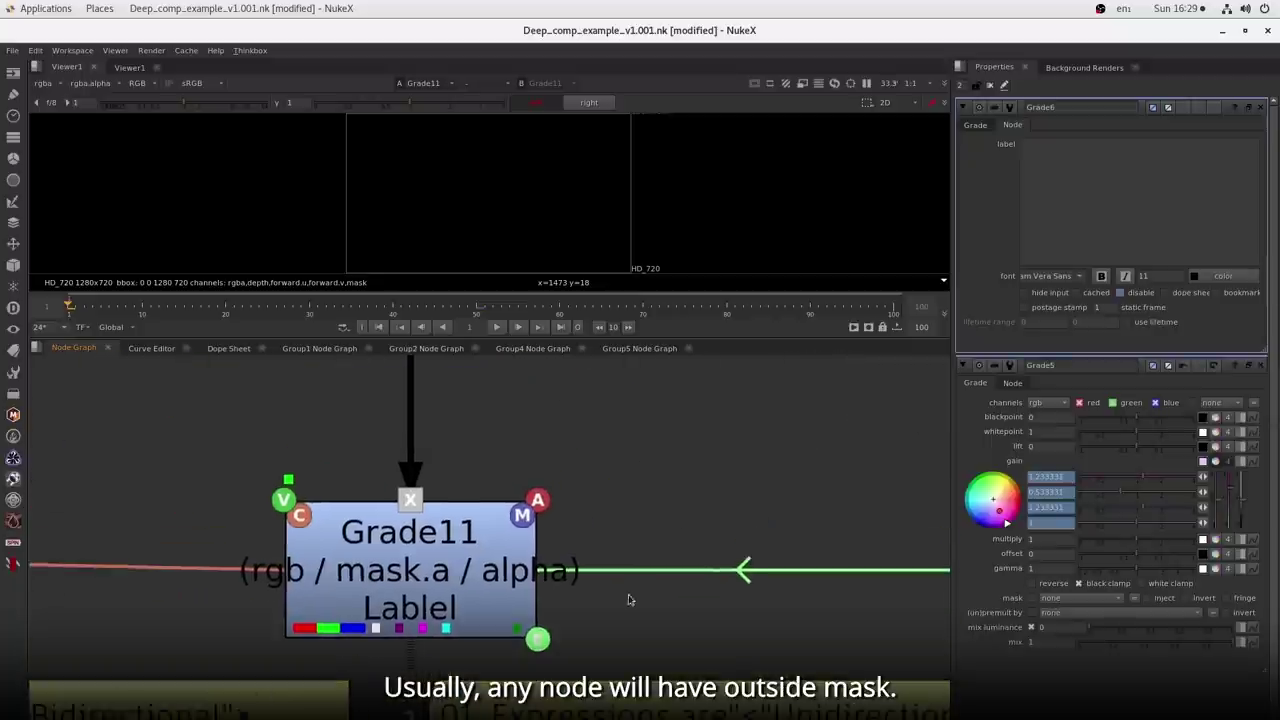
key(g)
drag(803, 530, 909, 554)
scroll(646, 606, down, 2)
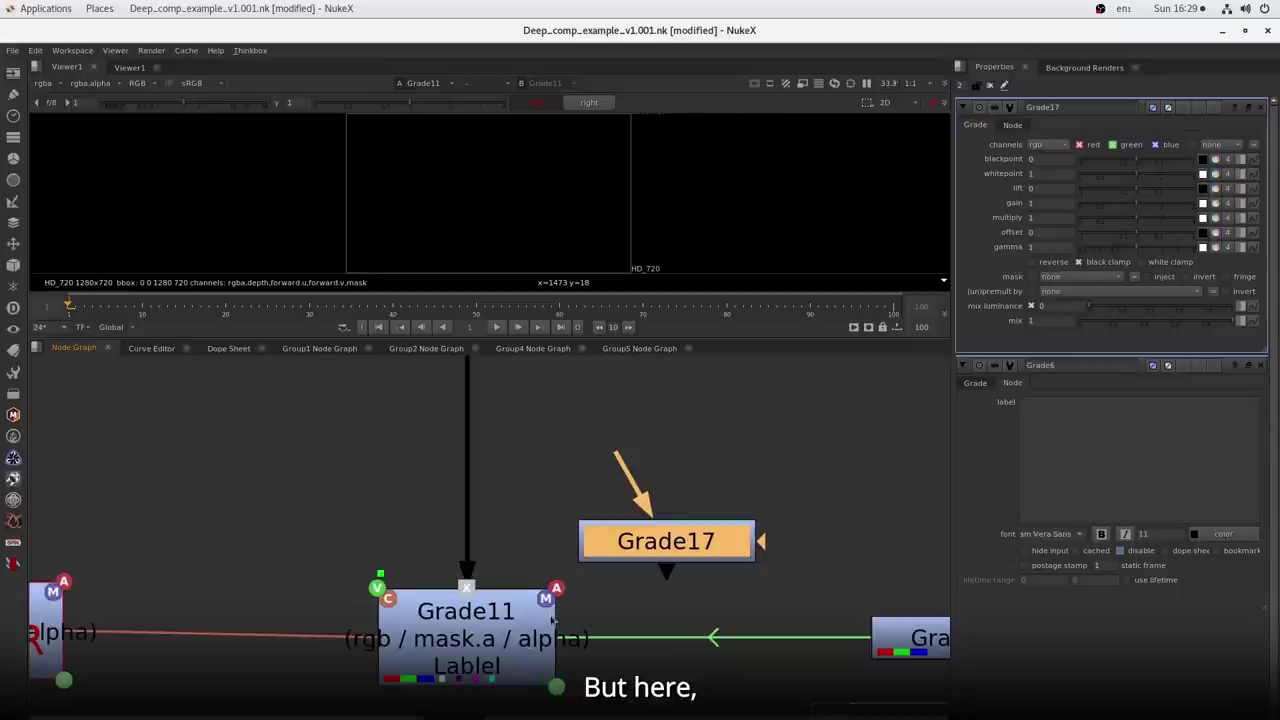
scroll(558, 646, up, 1)
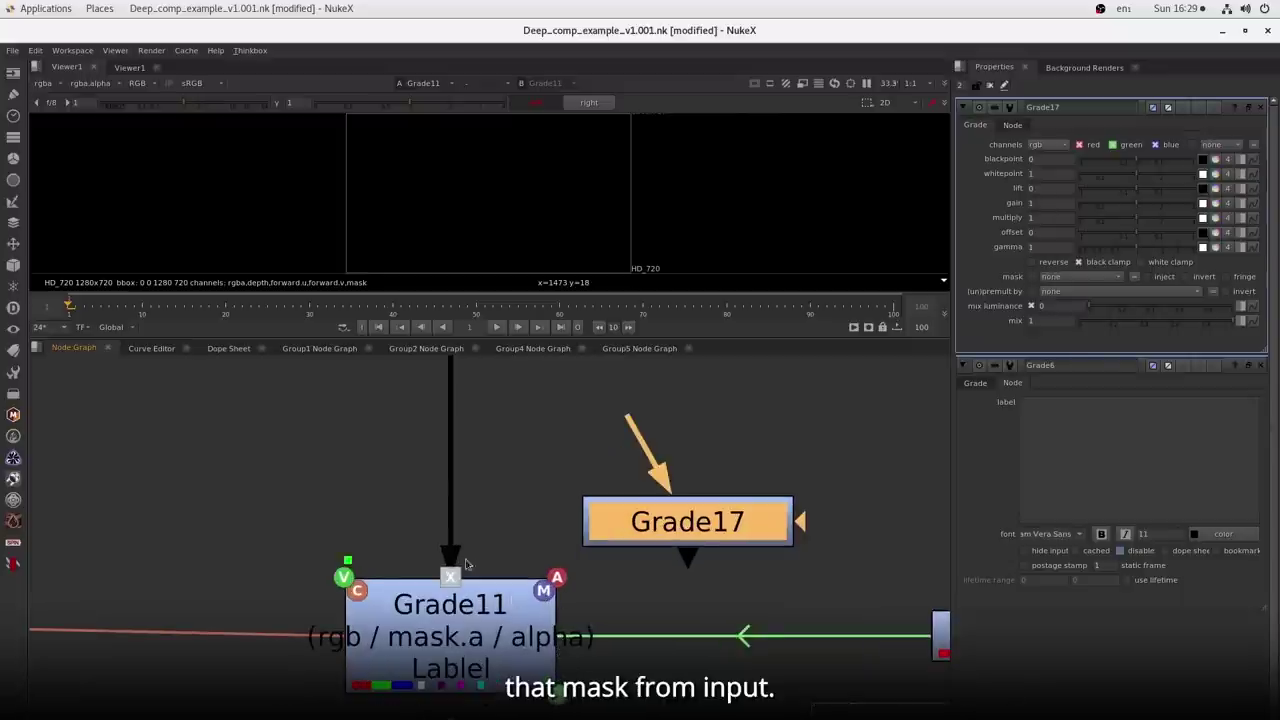
- Go to the Read10 branch and clear out whatever sits between Unpremult1 and Premult1
drag(504, 684, 517, 469)
scroll(517, 469, down, 5)
drag(450, 604, 370, 390)
scroll(340, 420, up, 3)
drag(308, 538, 834, 653)
key(Delete)
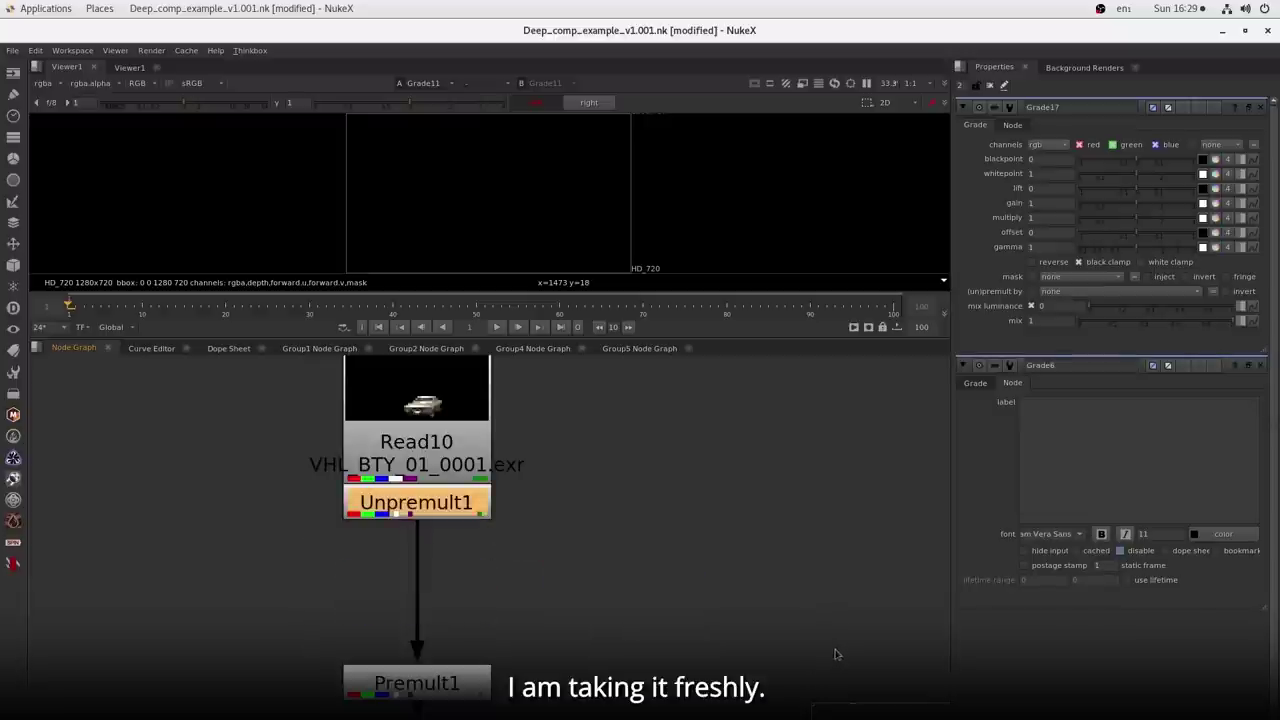
- Insert a new Grade node between Unpremult1 and Premult1
click(551, 600)
key(g)
drag(551, 600, 500, 591)
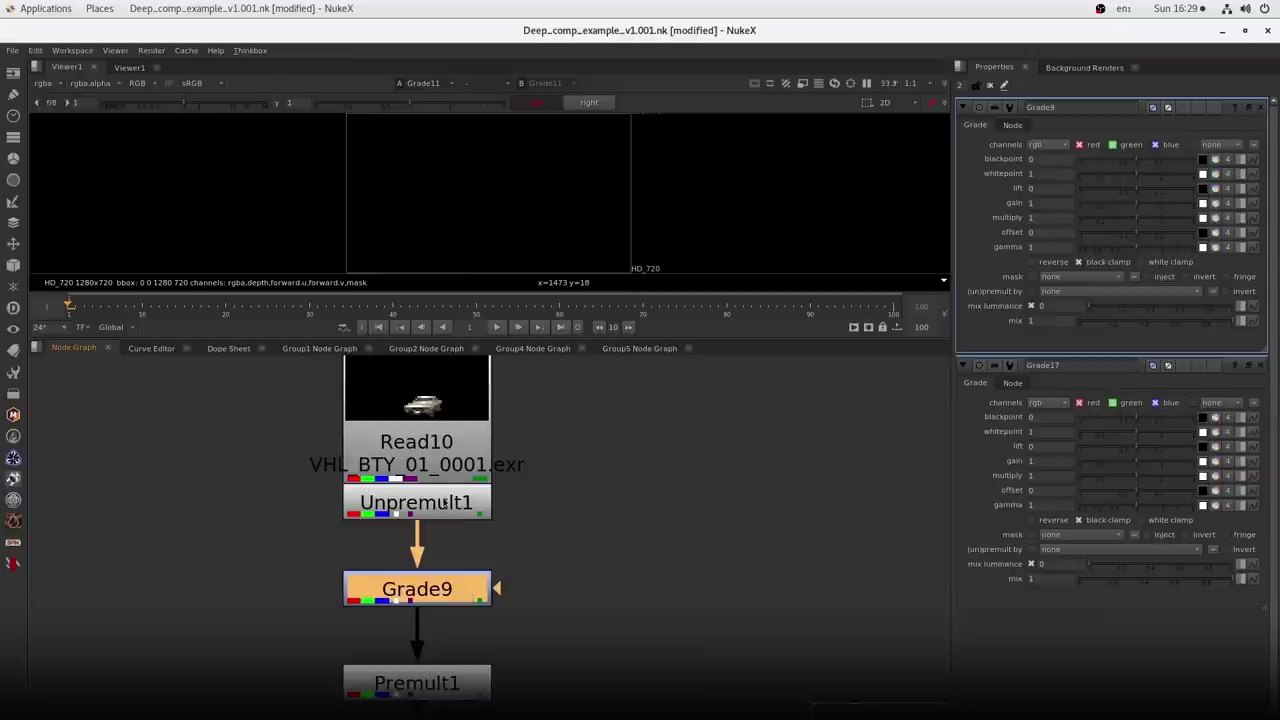
- Display Read10's alpha channel in the viewer and enlarge the viewer area
click(444, 440)
key(1)
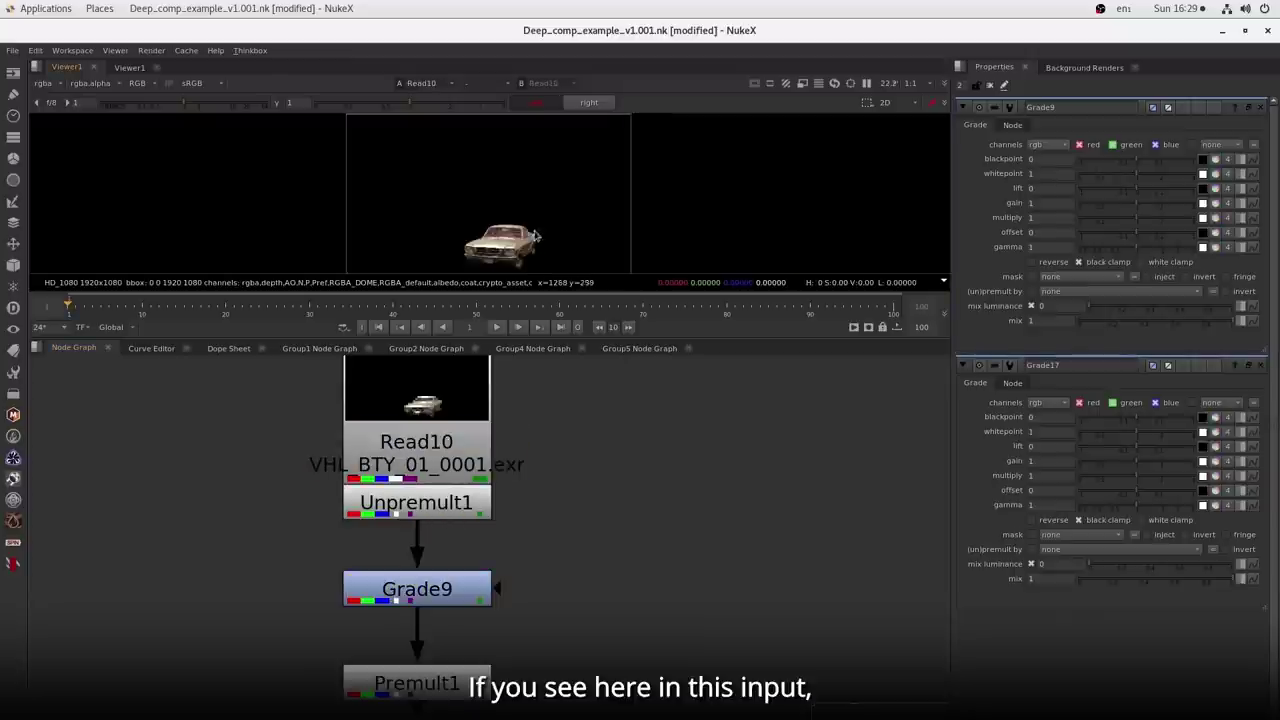
drag(523, 338, 502, 486)
key(a)
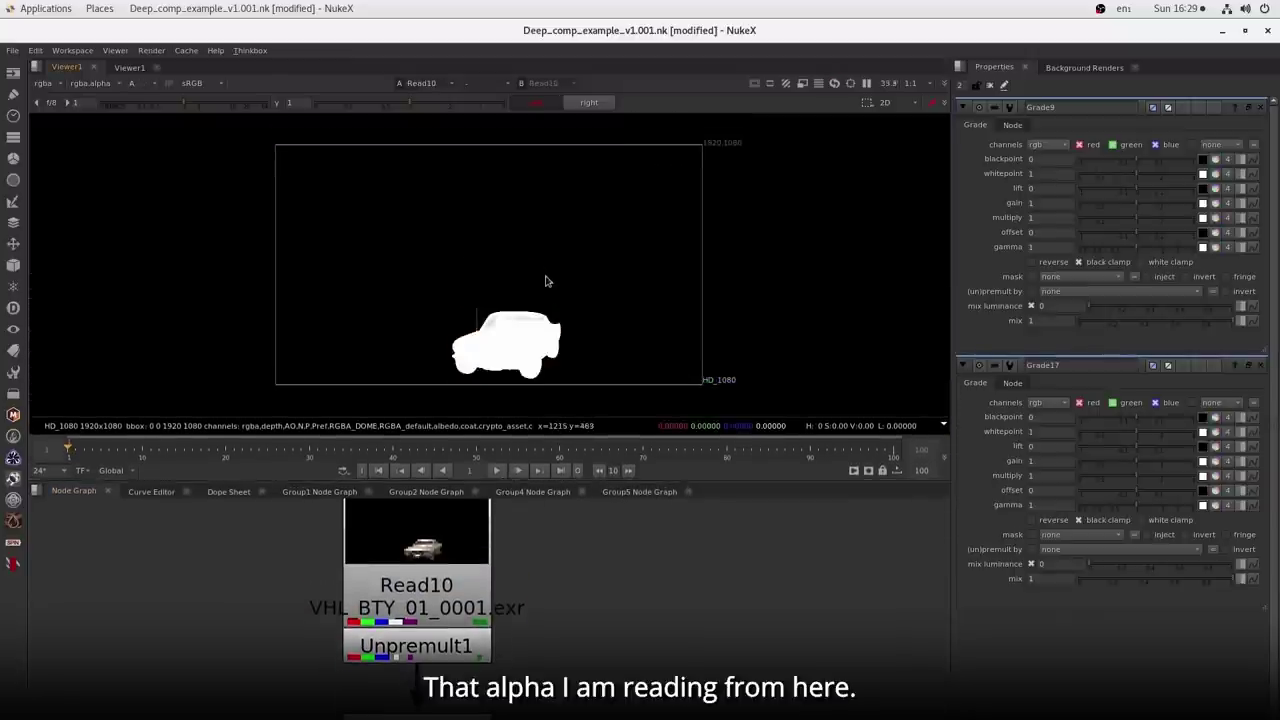
drag(517, 688, 521, 614)
- Set the mask of the Grade node below Unpremult1 to rgba.alpha
click(450, 657)
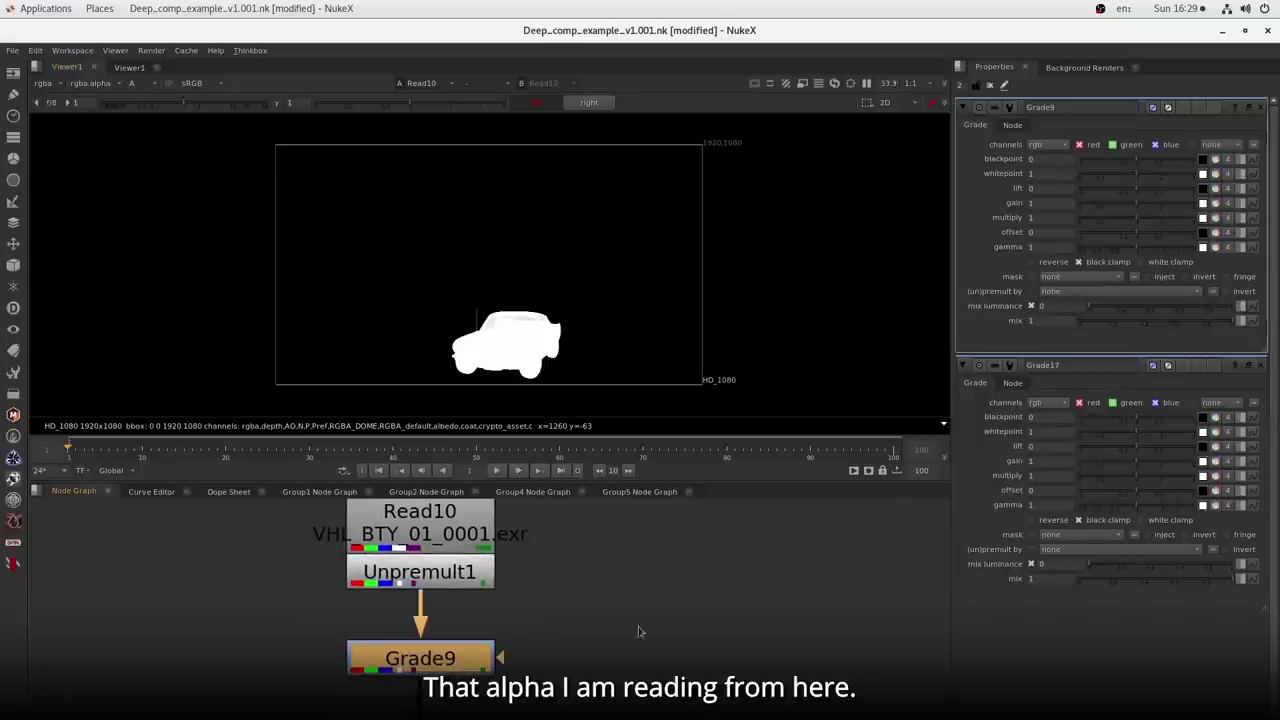
click(1066, 278)
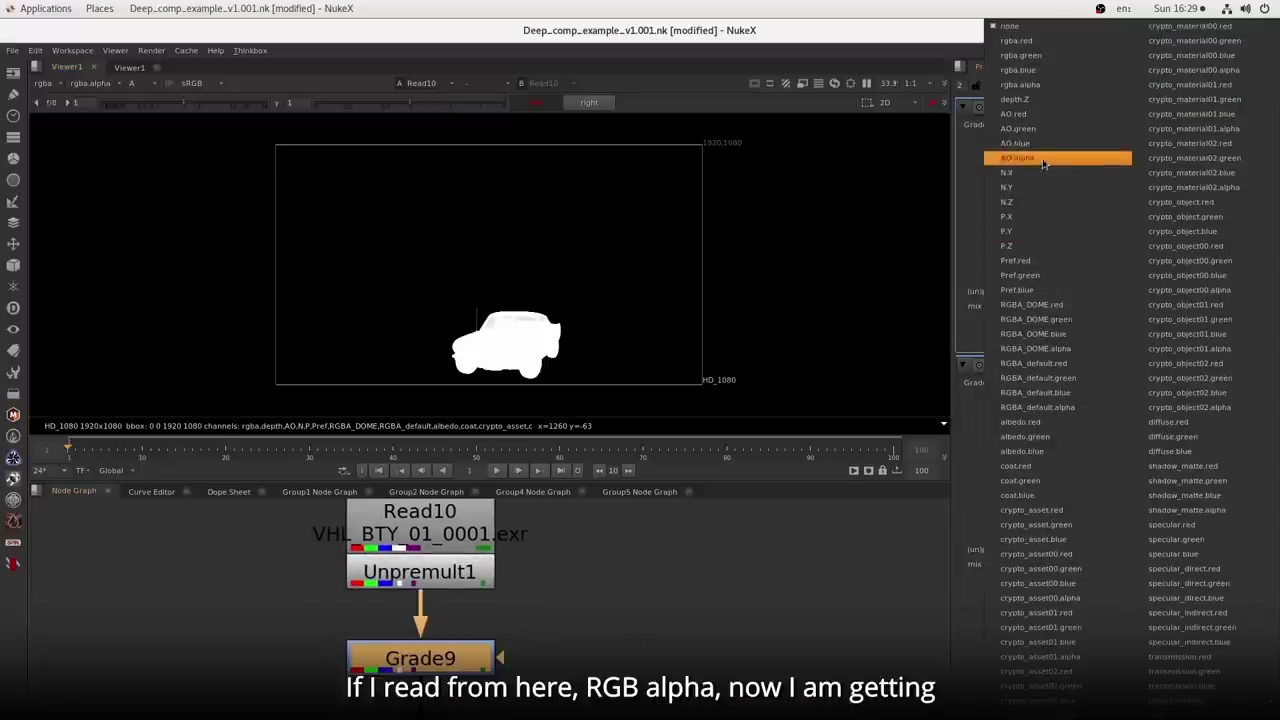
click(1035, 87)
drag(513, 618, 457, 680)
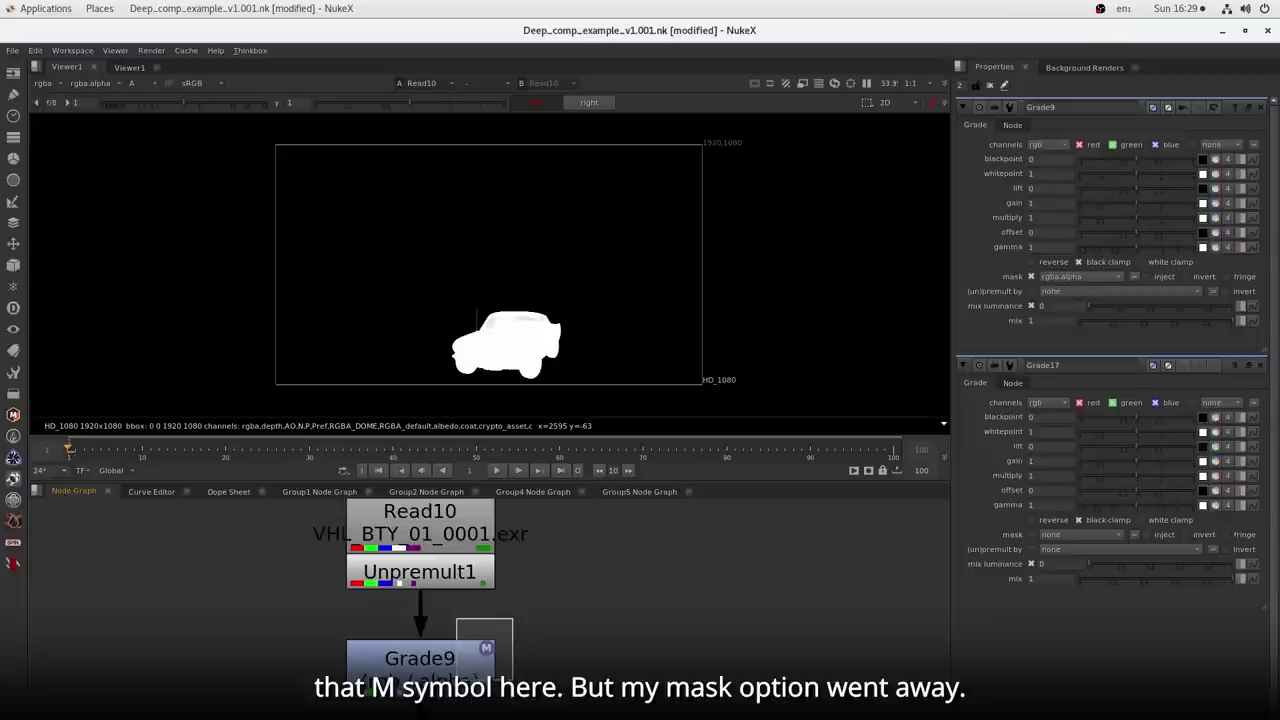
- Open the properties of Grade17 near Grade11 and set a keyframe on its gain
scroll(494, 676, up, 4)
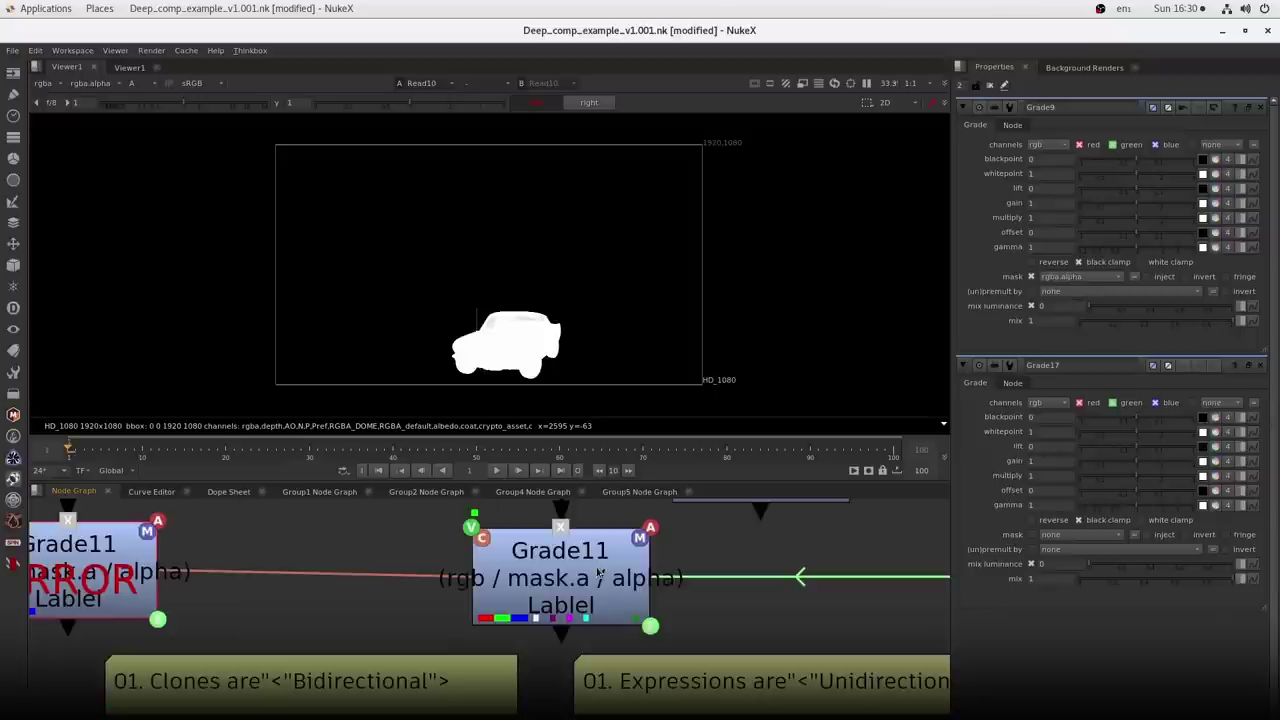
drag(671, 602, 546, 693)
double_click(648, 588)
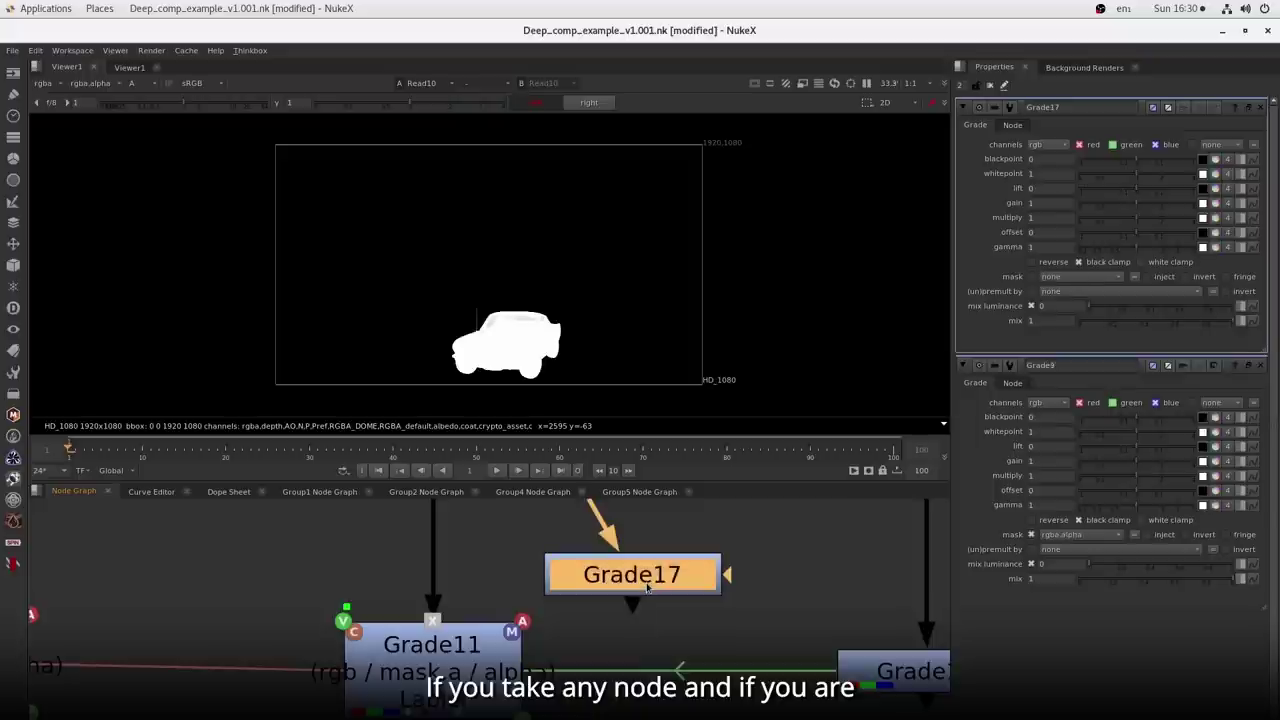
right_click(1066, 208)
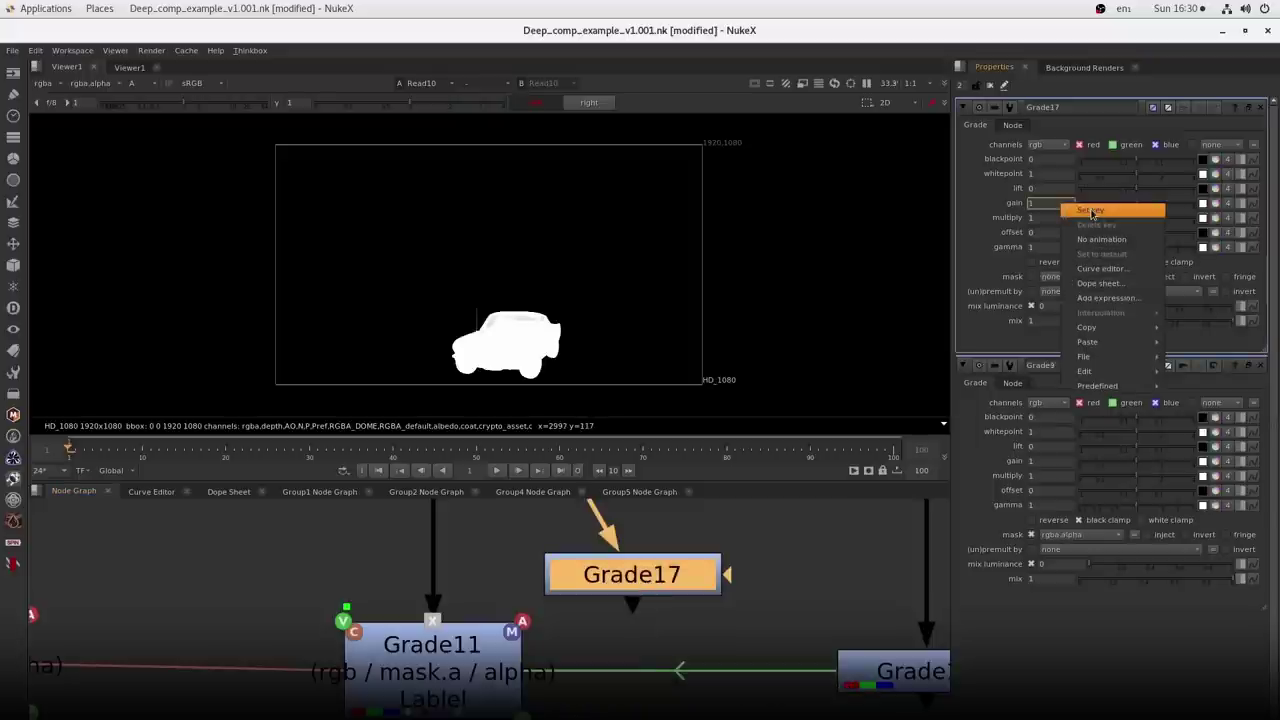
click(1092, 212)
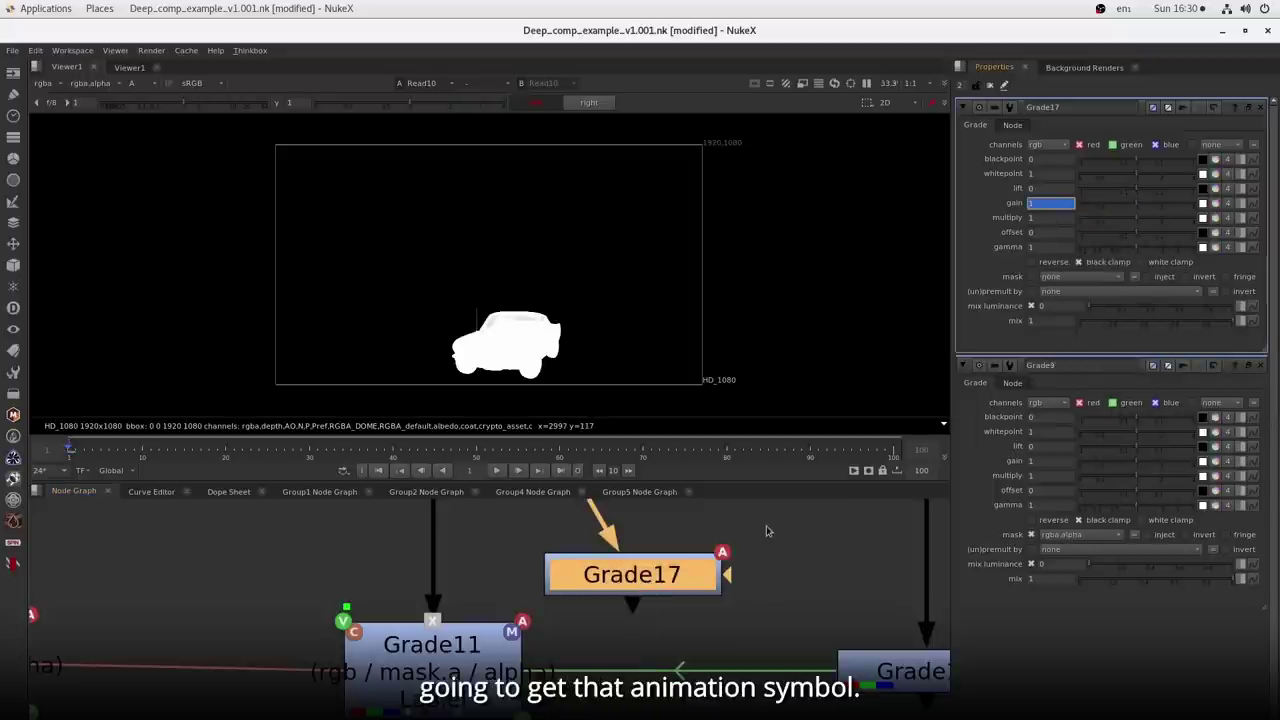
drag(765, 528, 701, 579)
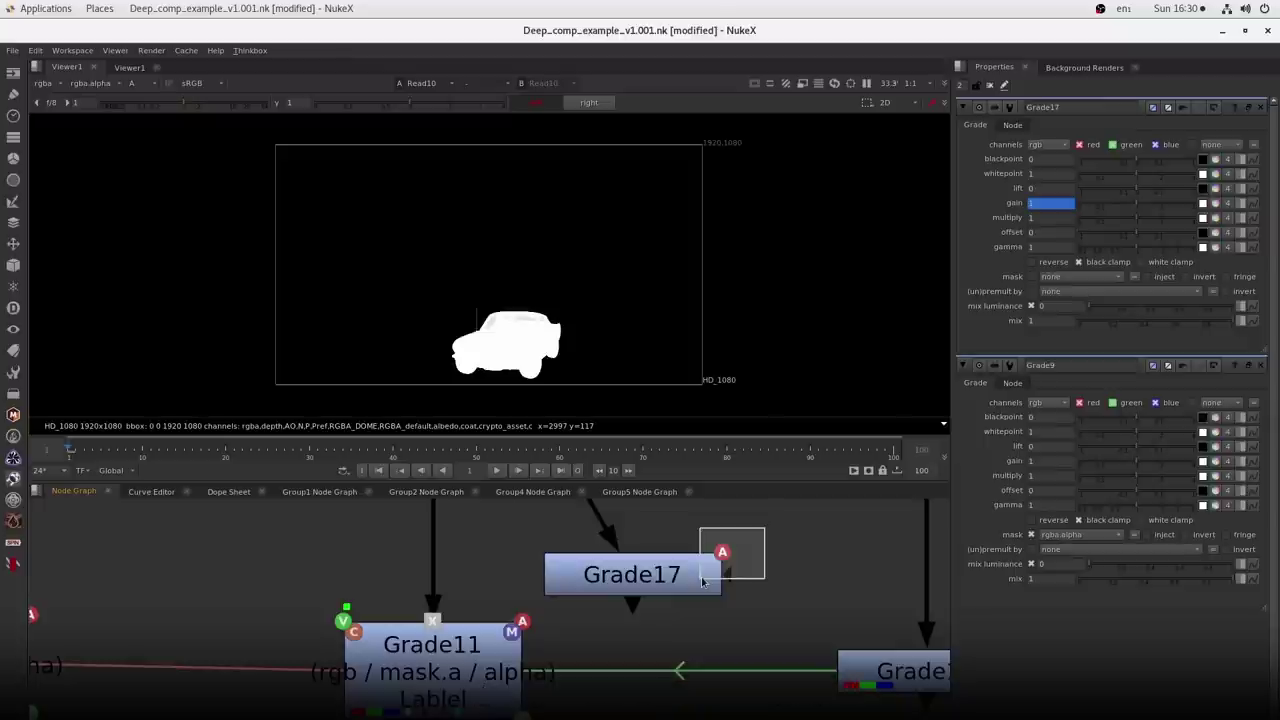
click(706, 580)
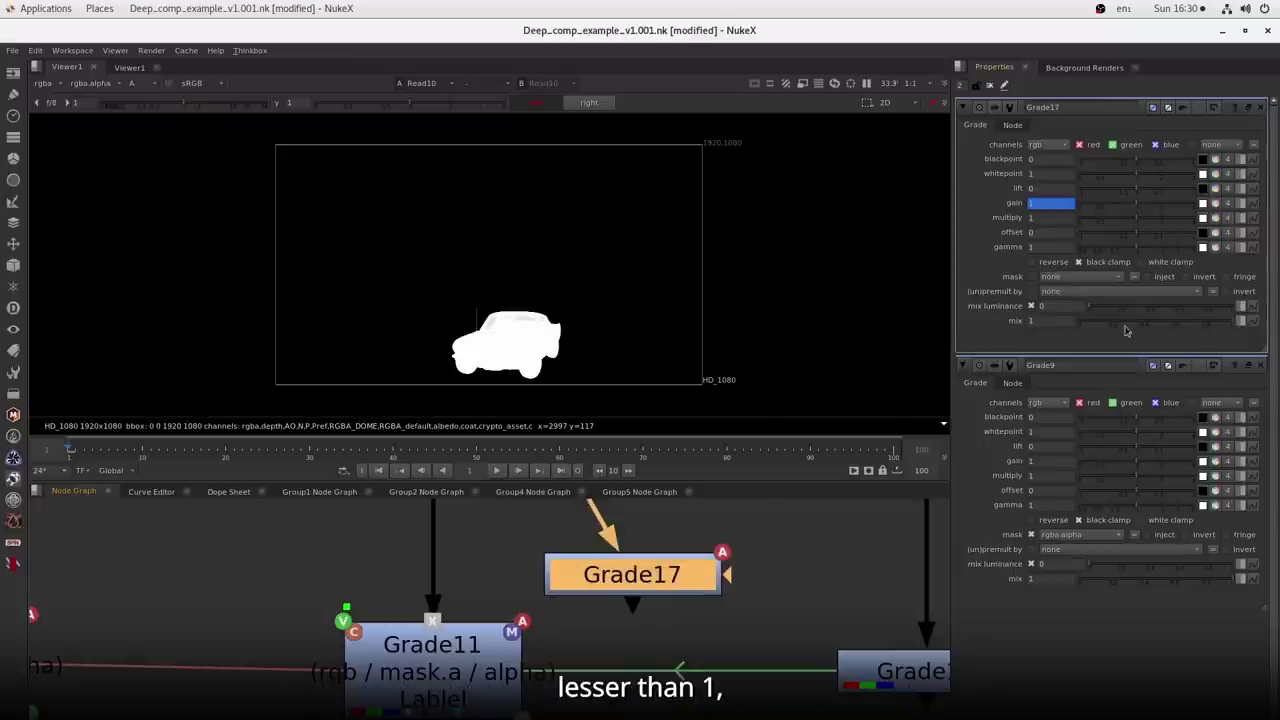
- Lower Grade17's mix to 0.9 and raise it back to 1
click(1069, 322)
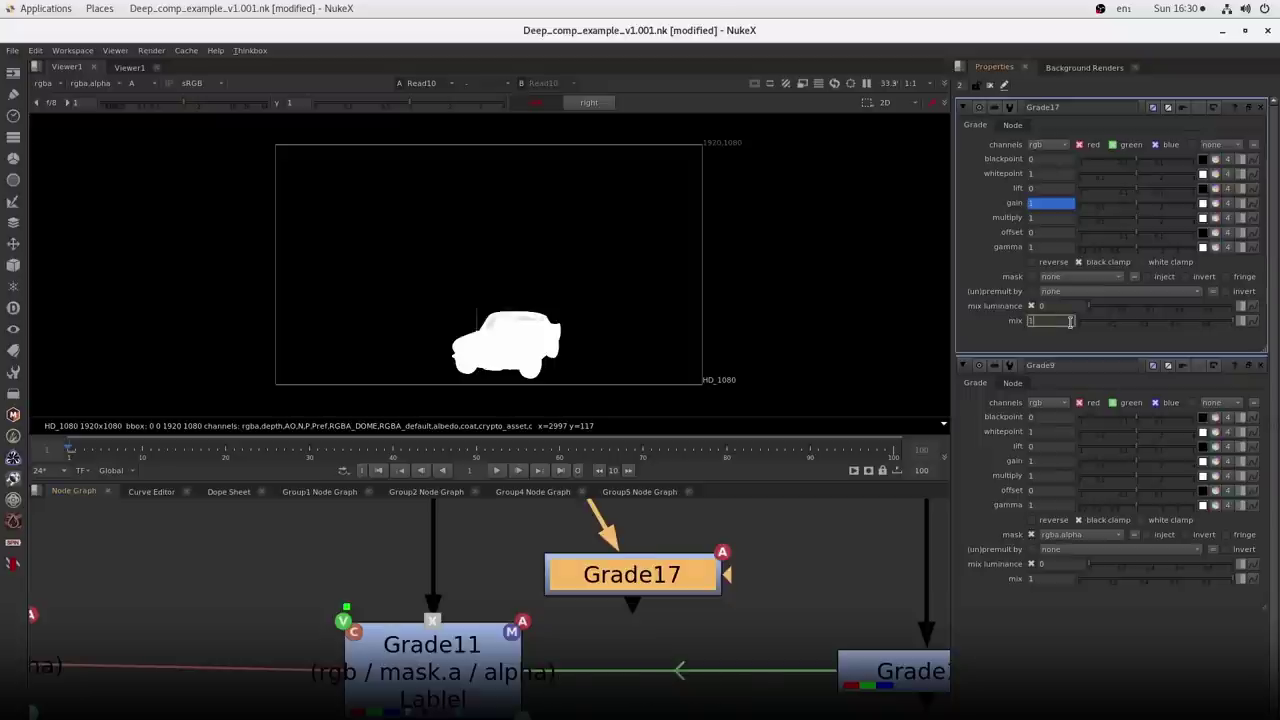
key(Down)
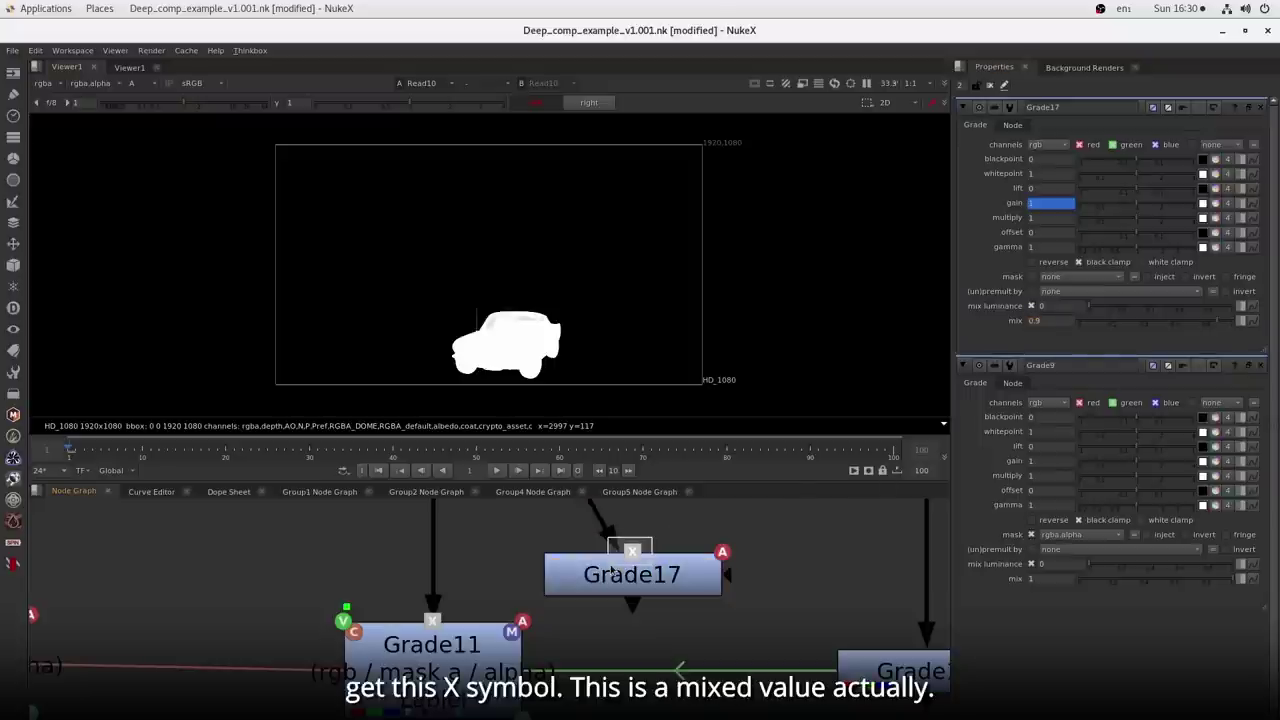
mouse_move(1183, 323)
mouse_down()
mouse_move(1062, 349)
mouse_move(1277, 352)
mouse_move(1057, 360)
mouse_move(1277, 364)
mouse_up()
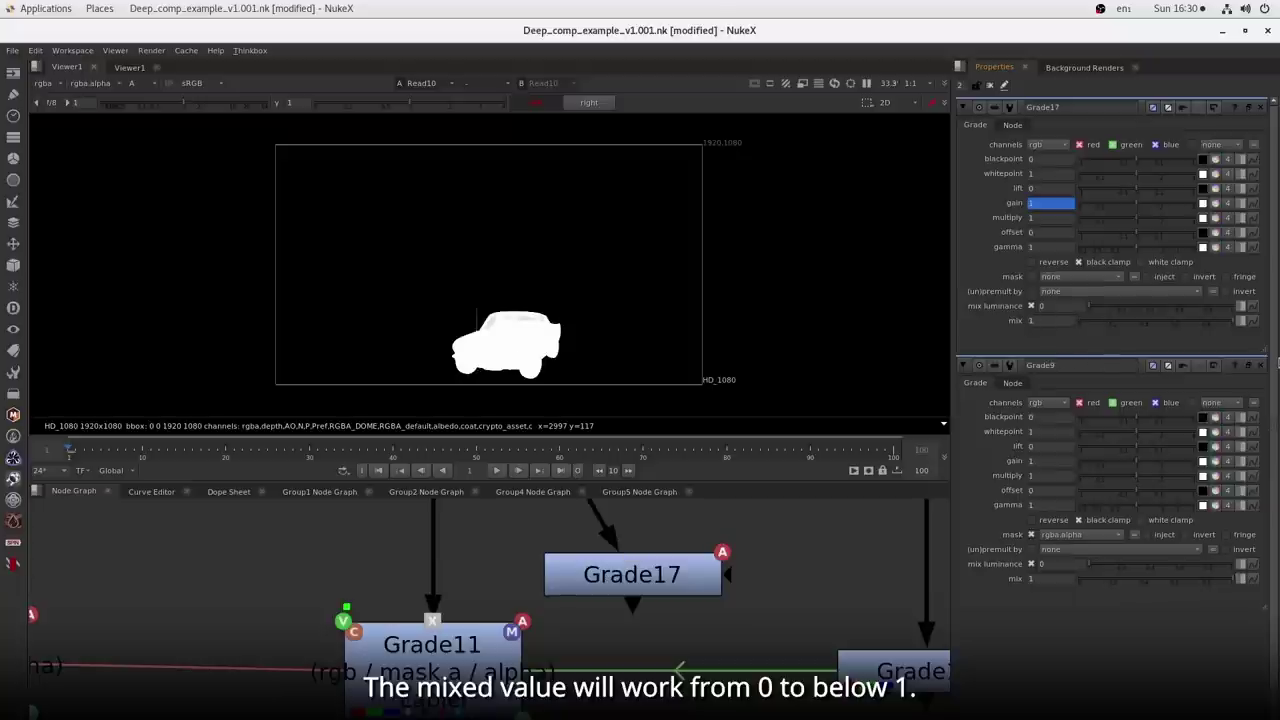
- Set Grade17's mix to 0.9999999
drag(1050, 323, 1005, 328)
text(.9999999)
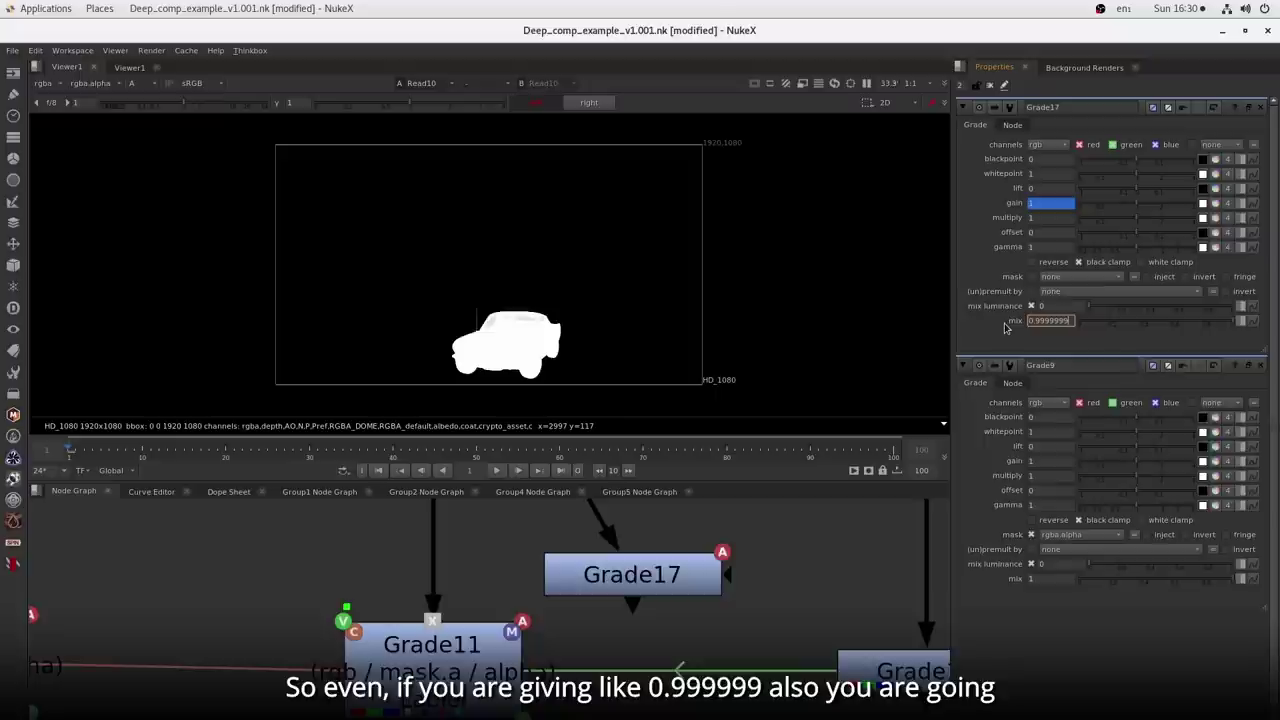
key(Return)
drag(649, 527, 606, 578)
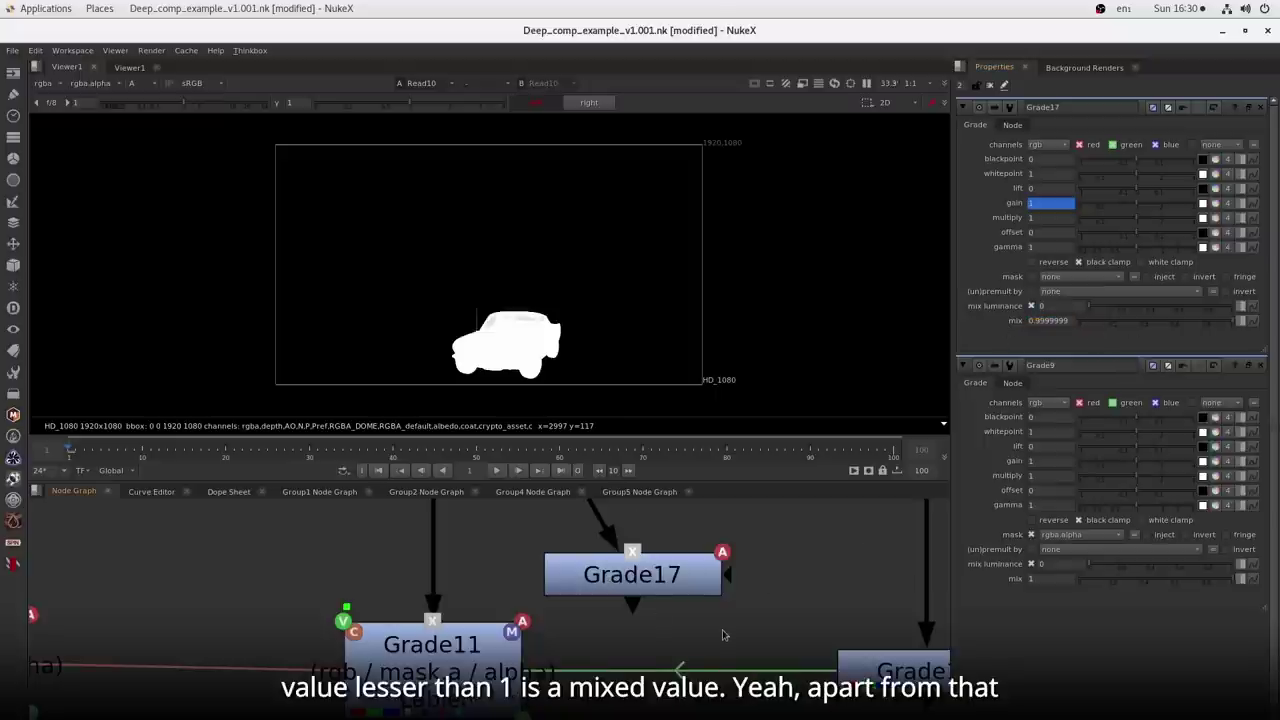
- Replace Grade11's label with "This is imortant" in its node settings, leaving the node name as it is
scroll(553, 569, down, 4)
scroll(510, 628, up, 10)
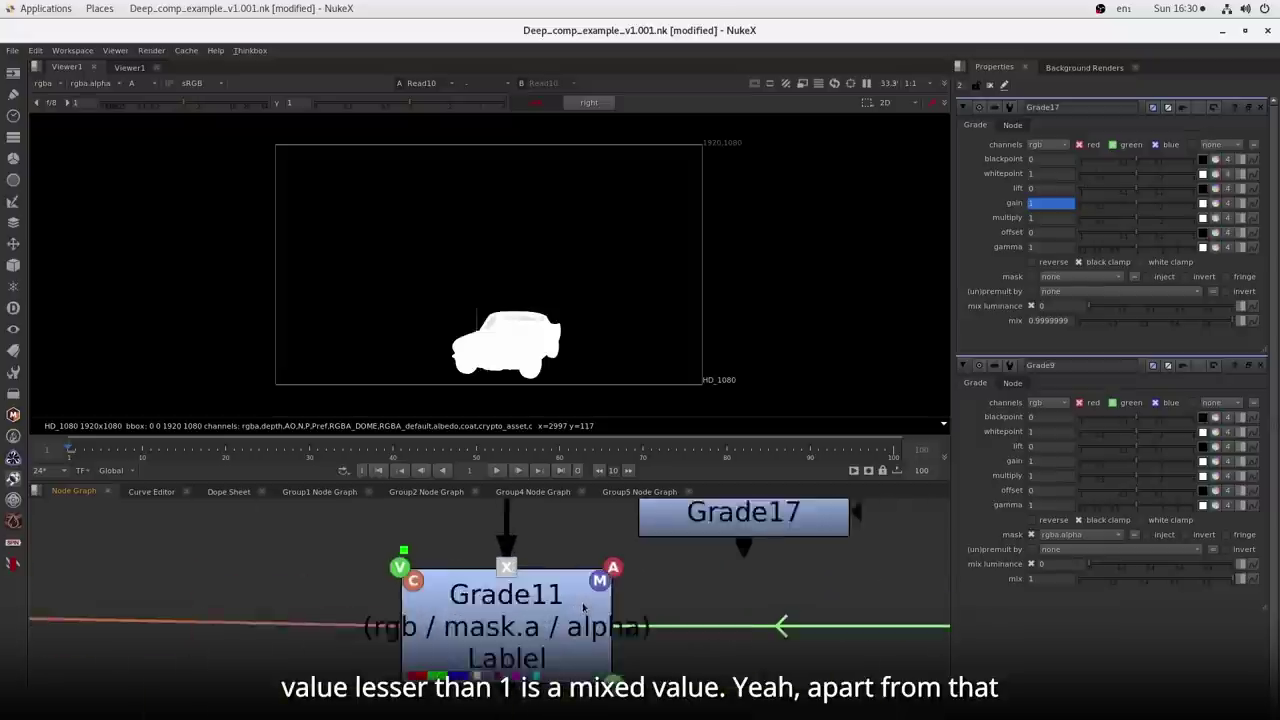
drag(536, 598, 531, 619)
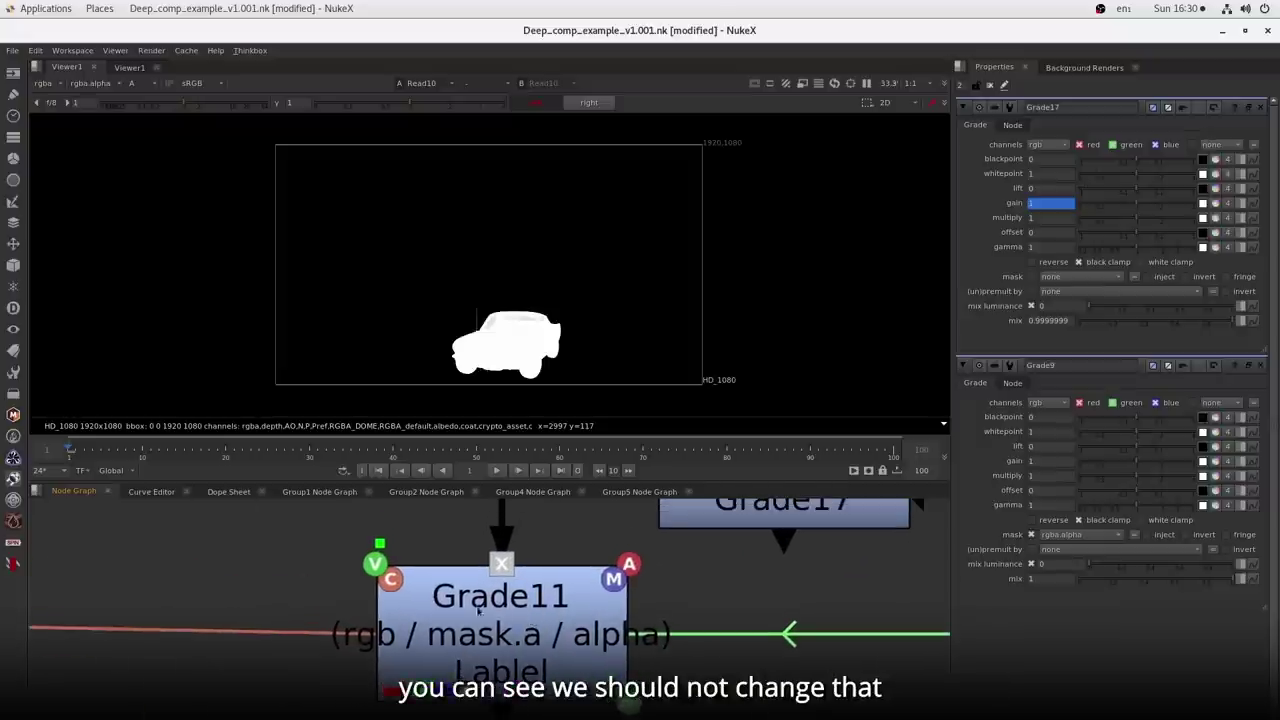
drag(423, 550, 574, 621)
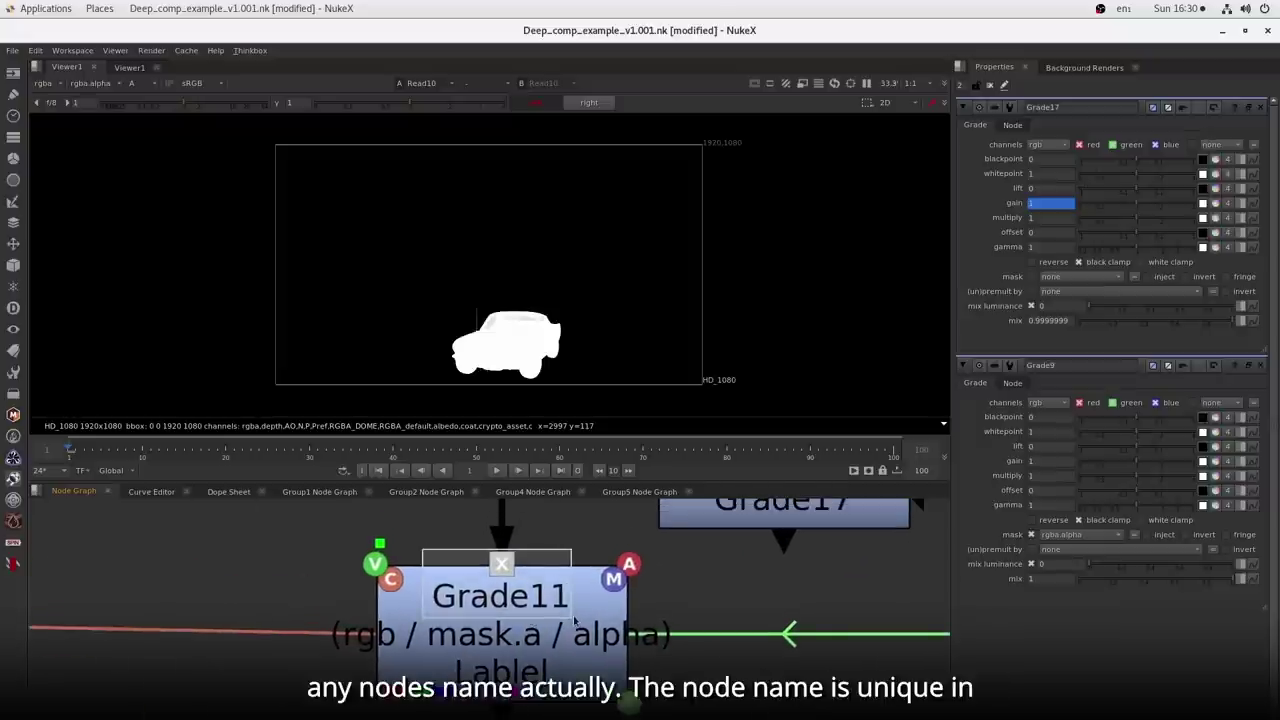
drag(574, 621, 584, 625)
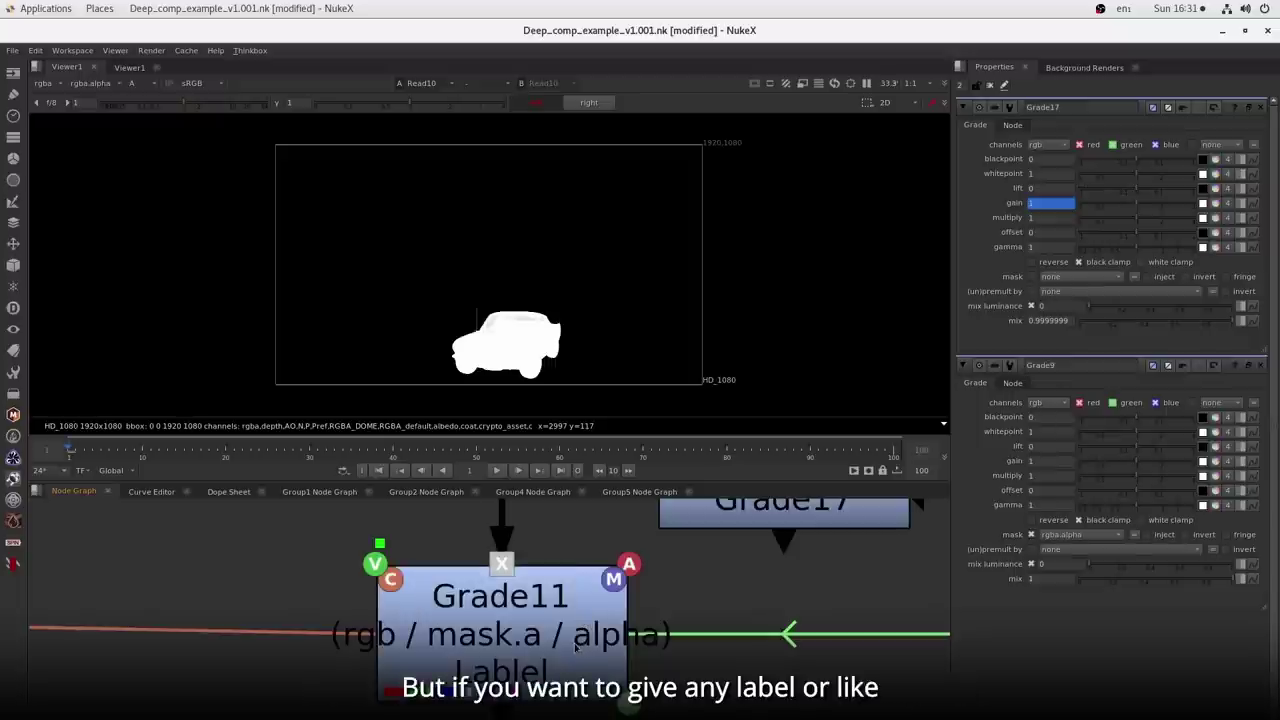
double_click(556, 636)
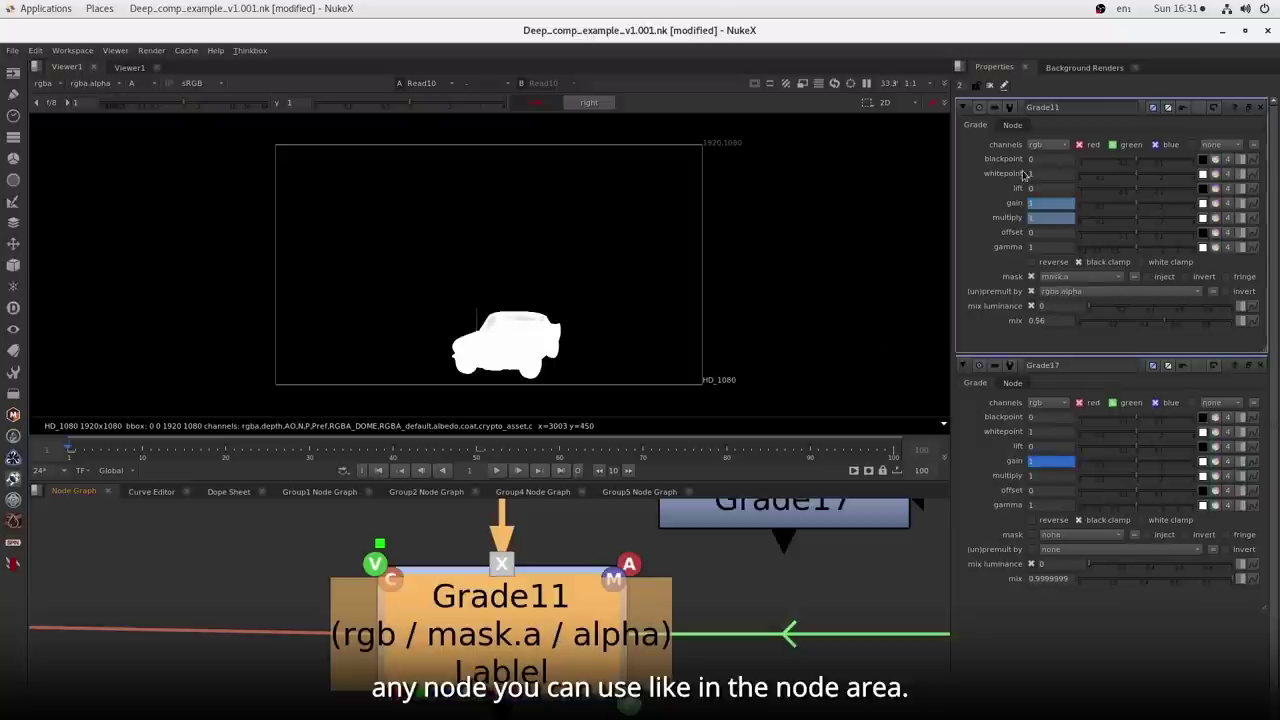
click(1013, 126)
double_click(1030, 145)
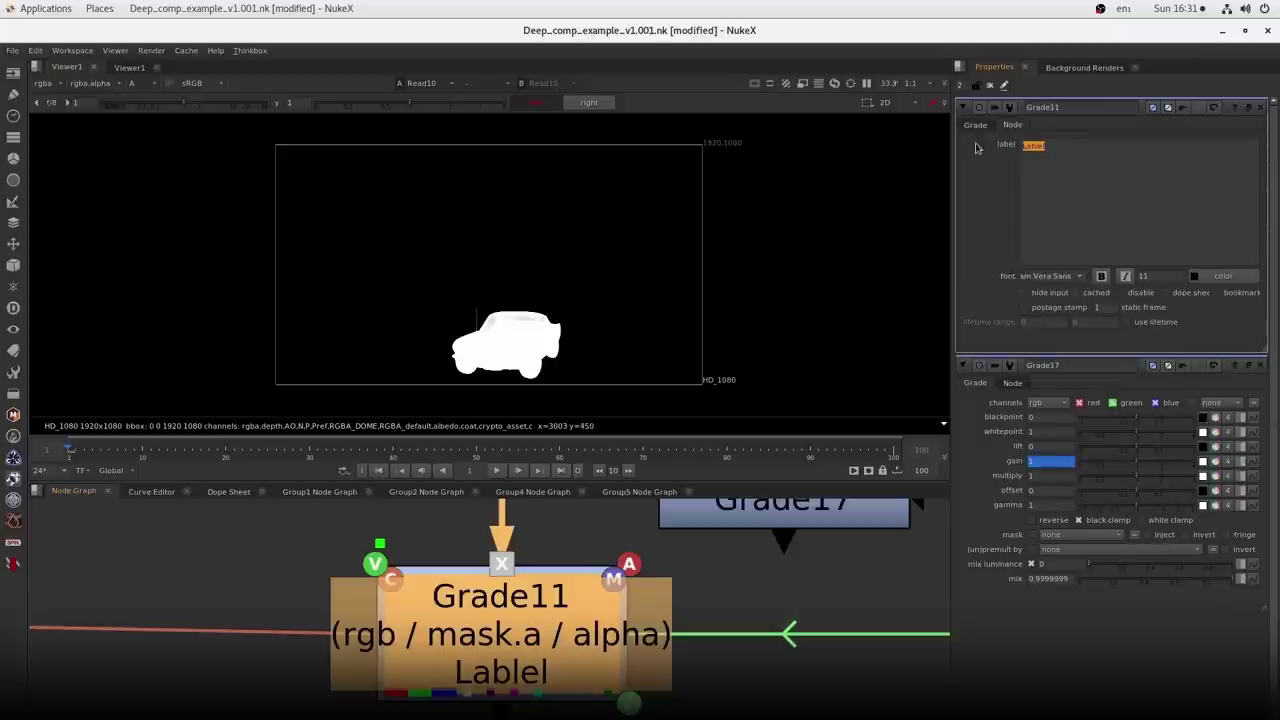
key(BackSpace)
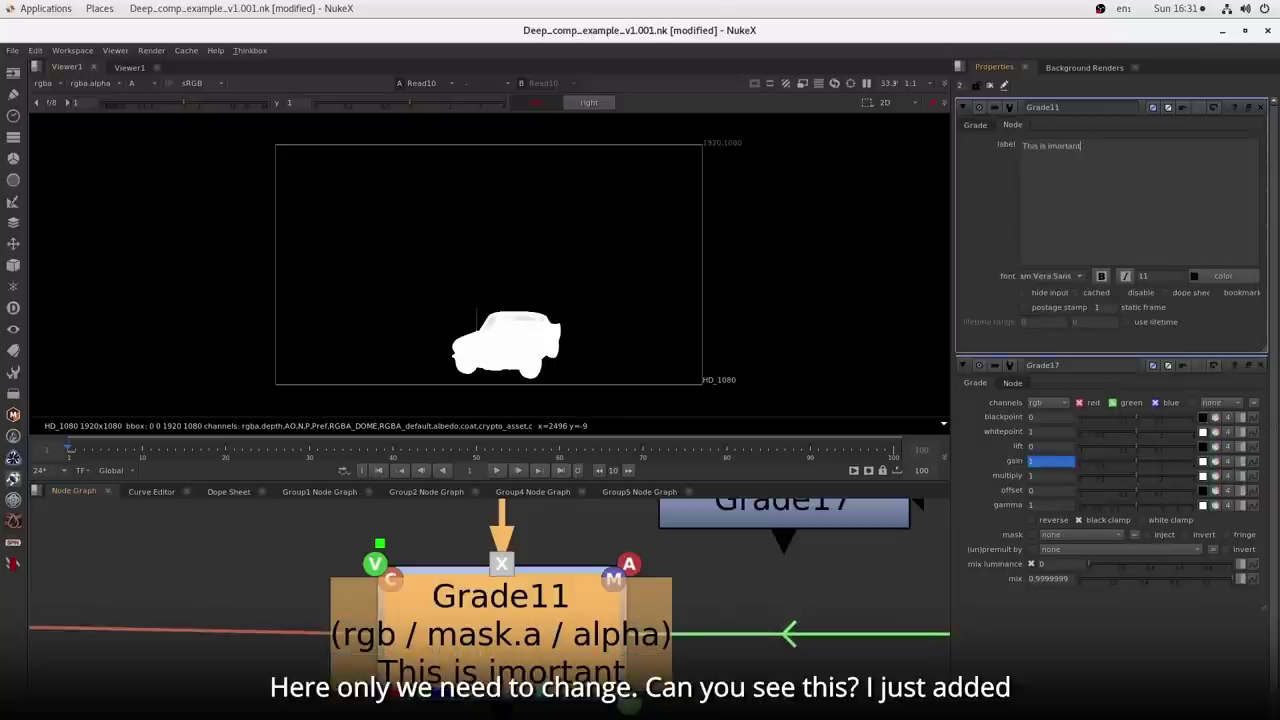
click(760, 600)
drag(1084, 146, 1003, 152)
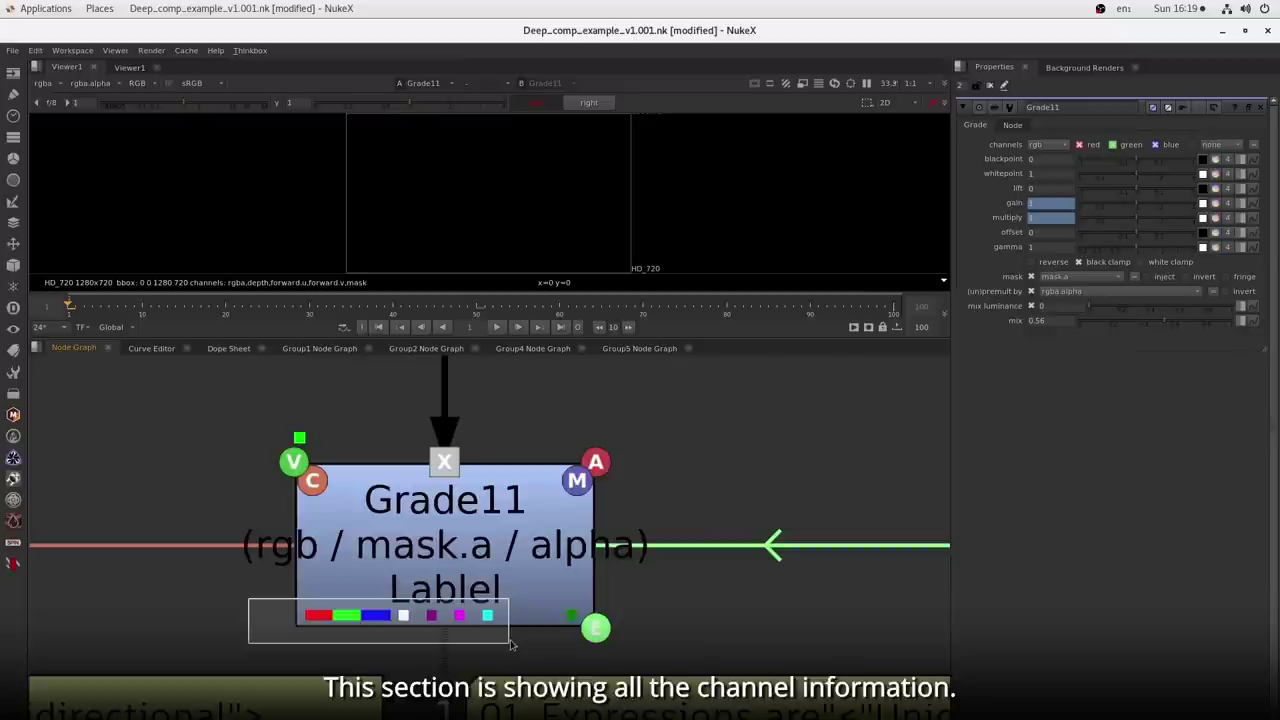
drag(508, 645, 510, 645)
drag(510, 645, 510, 645)
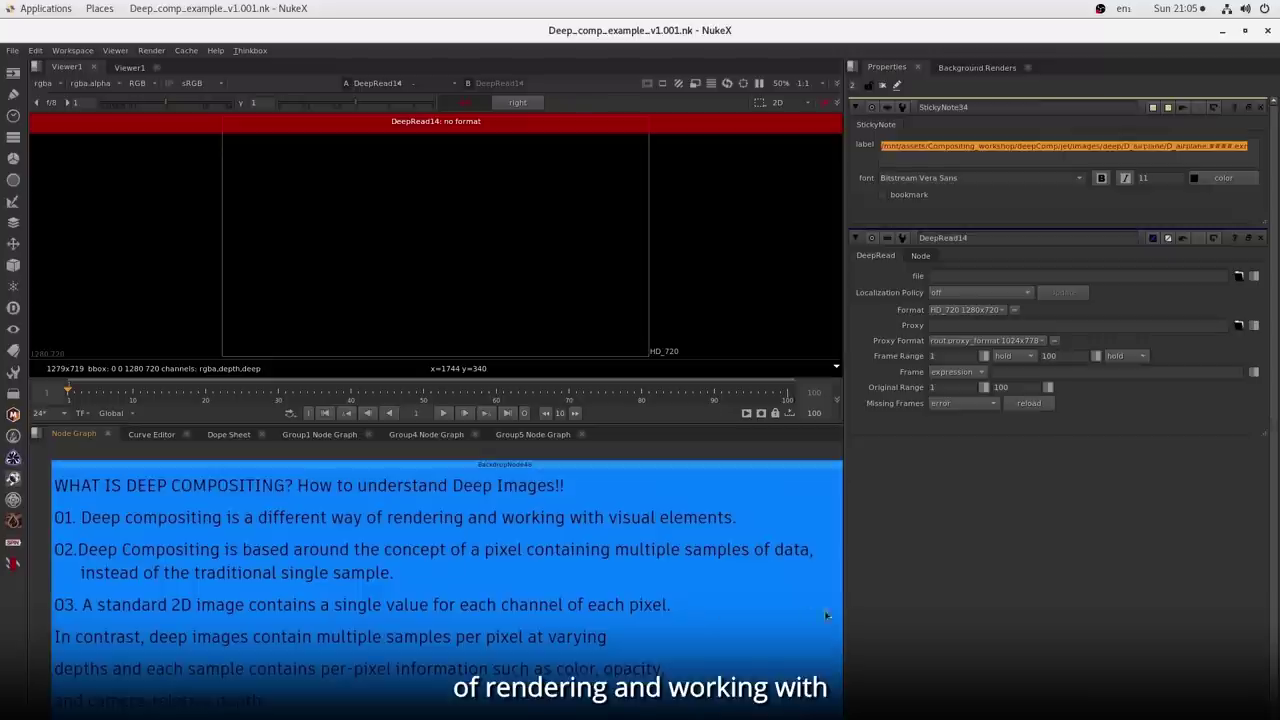
- Examine the complete deep toolset backdrop, the grouped tools inside it and the remaining deep nodes below it
drag(846, 612, 976, 617)
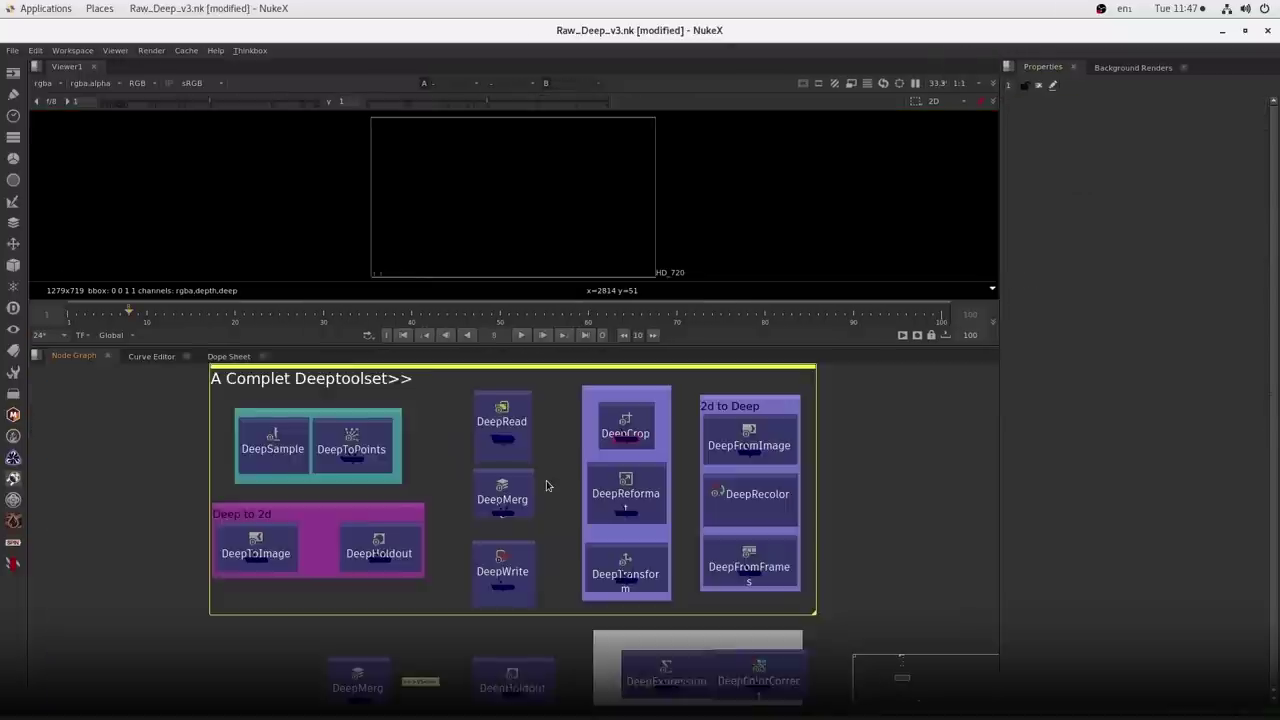
scroll(543, 486, down, 2)
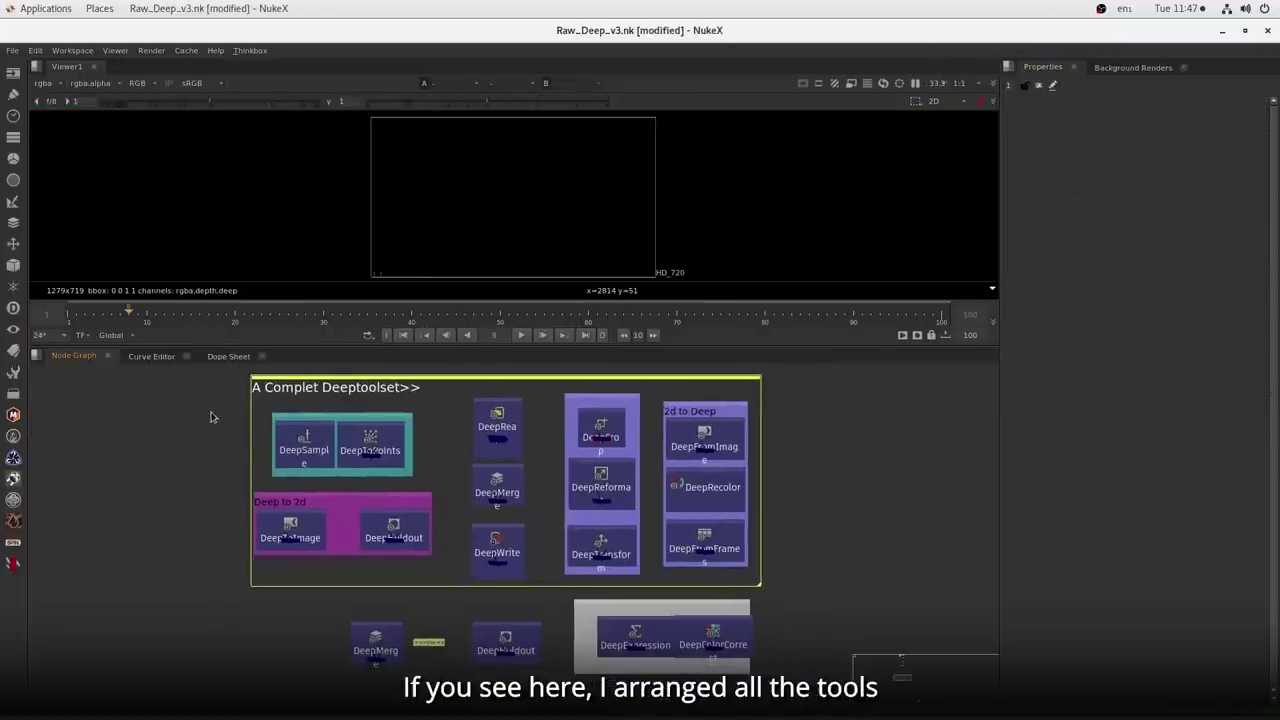
drag(202, 376, 802, 690)
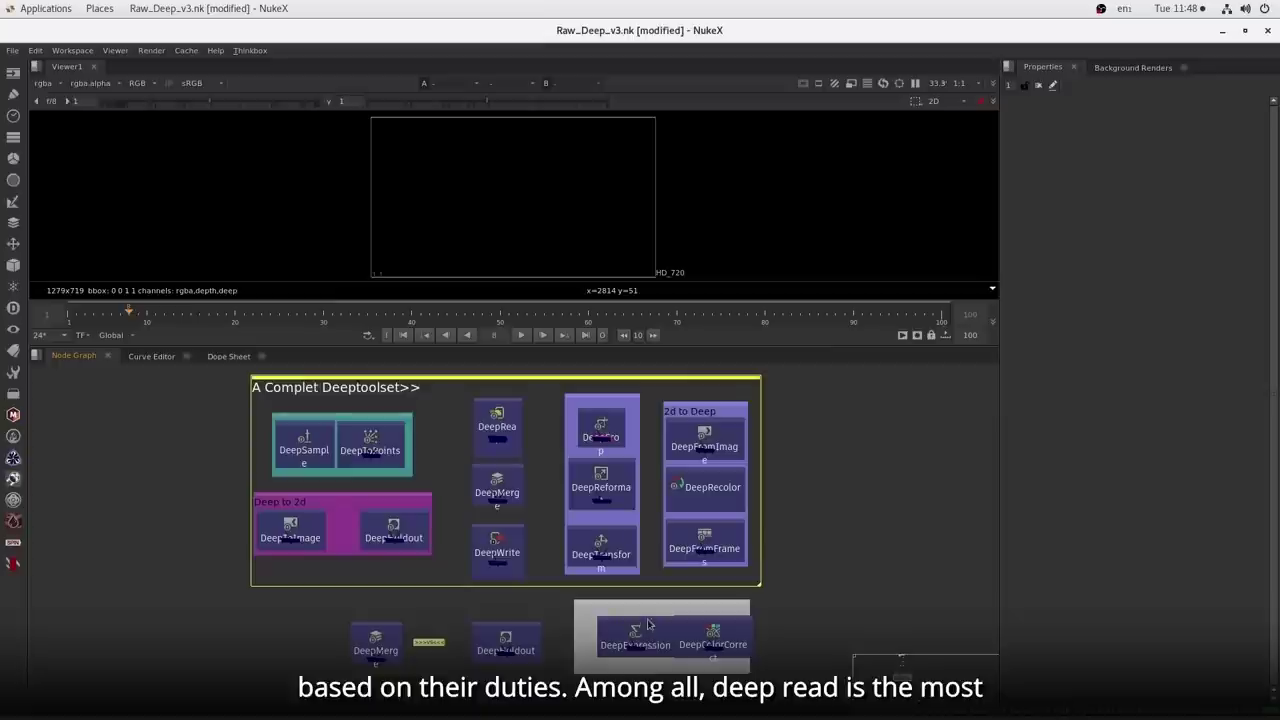
drag(647, 638, 630, 638)
drag(540, 465, 447, 389)
drag(804, 583, 494, 441)
scroll(494, 446, down, 8)
drag(595, 508, 568, 415)
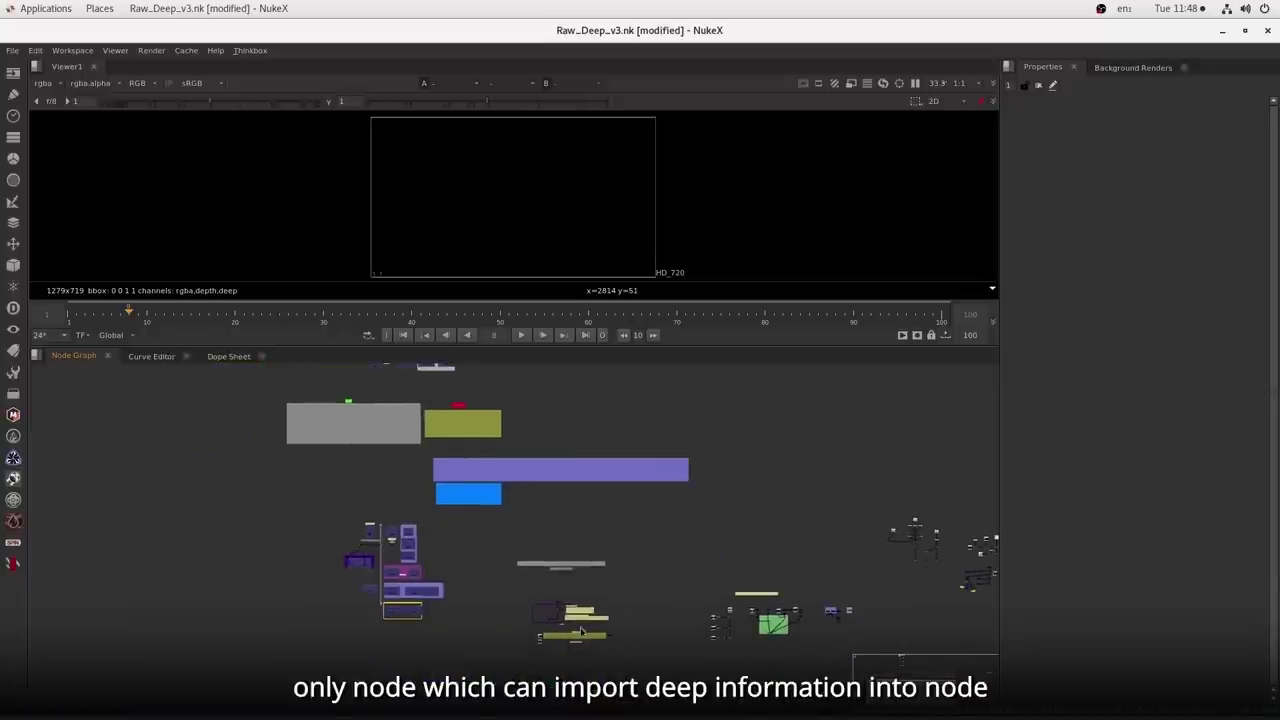
- Delete the existing read node under the supported formats note and load D_airplane.####.exr through a new DeepRead
scroll(559, 571, up, 11)
scroll(581, 592, up, 6)
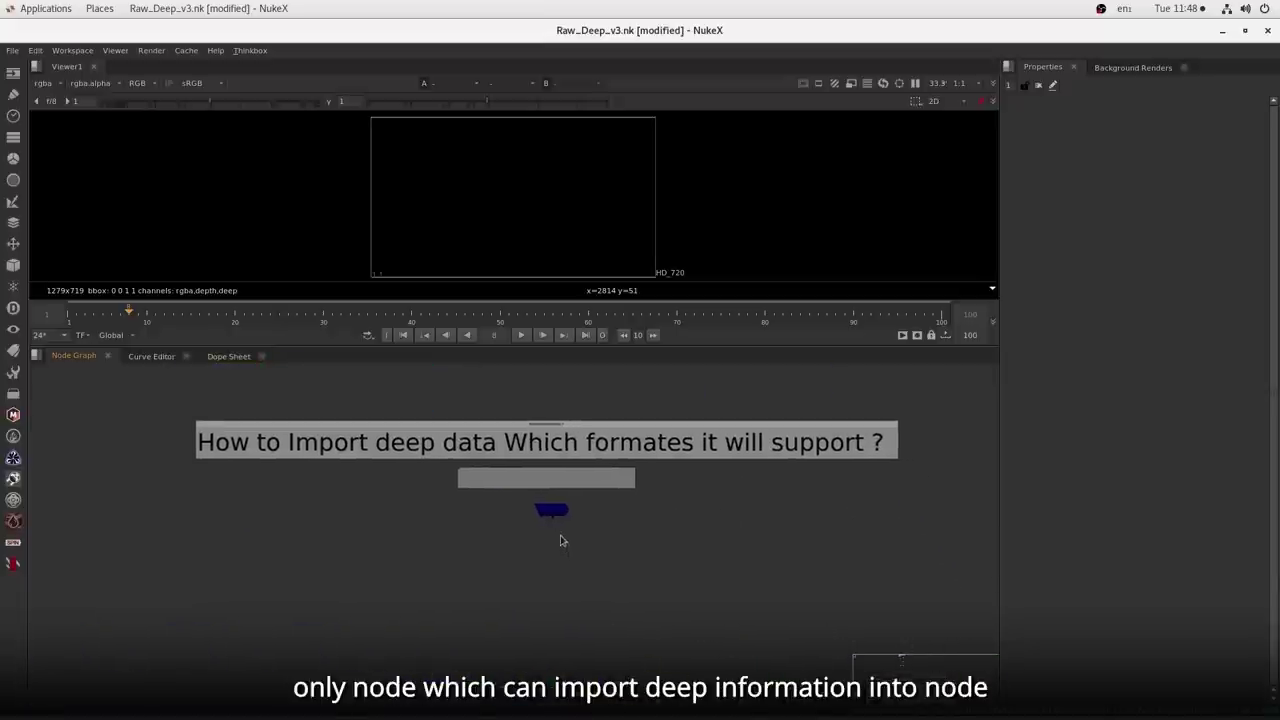
scroll(513, 628, up, 1)
drag(494, 543, 572, 495)
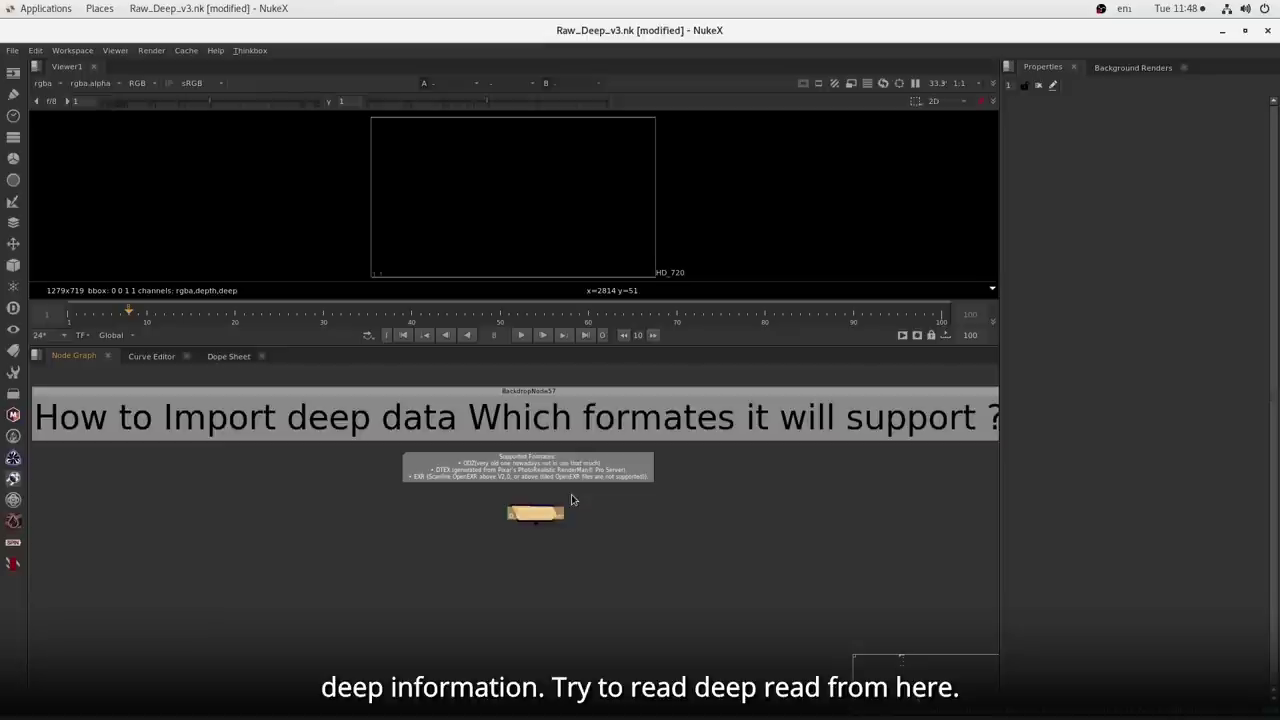
key(Delete)
click(13, 307)
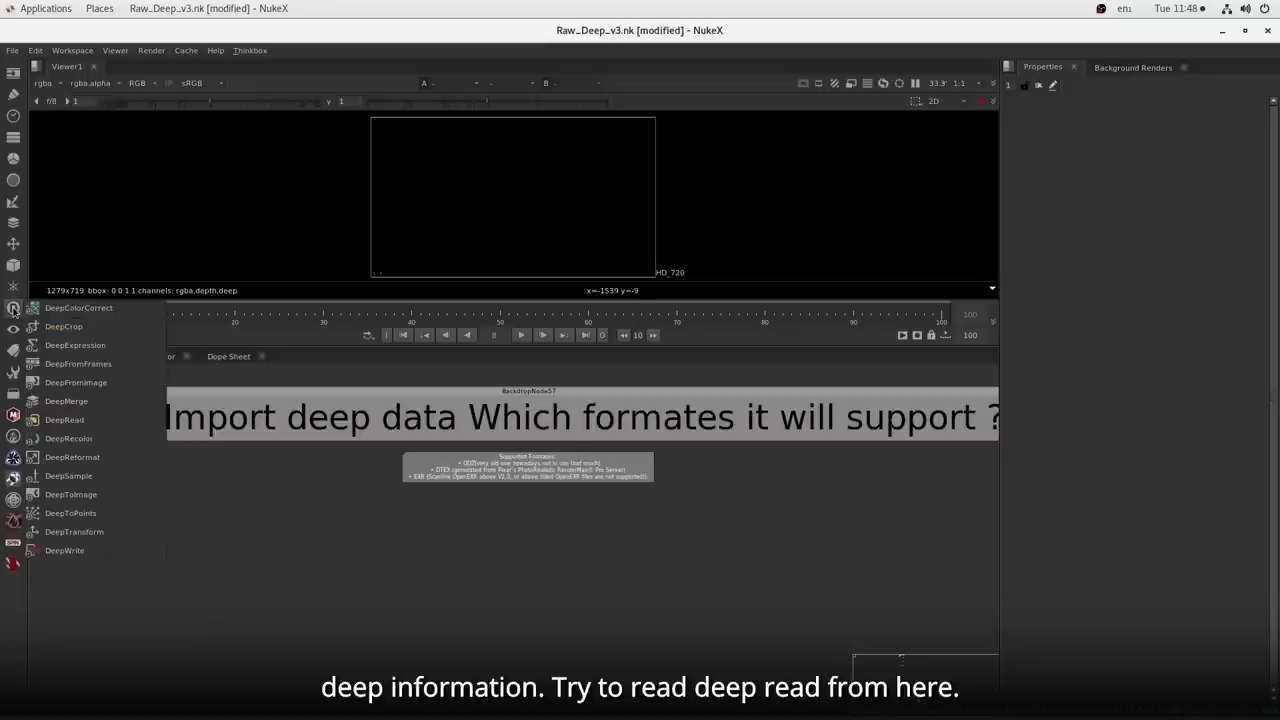
click(81, 425)
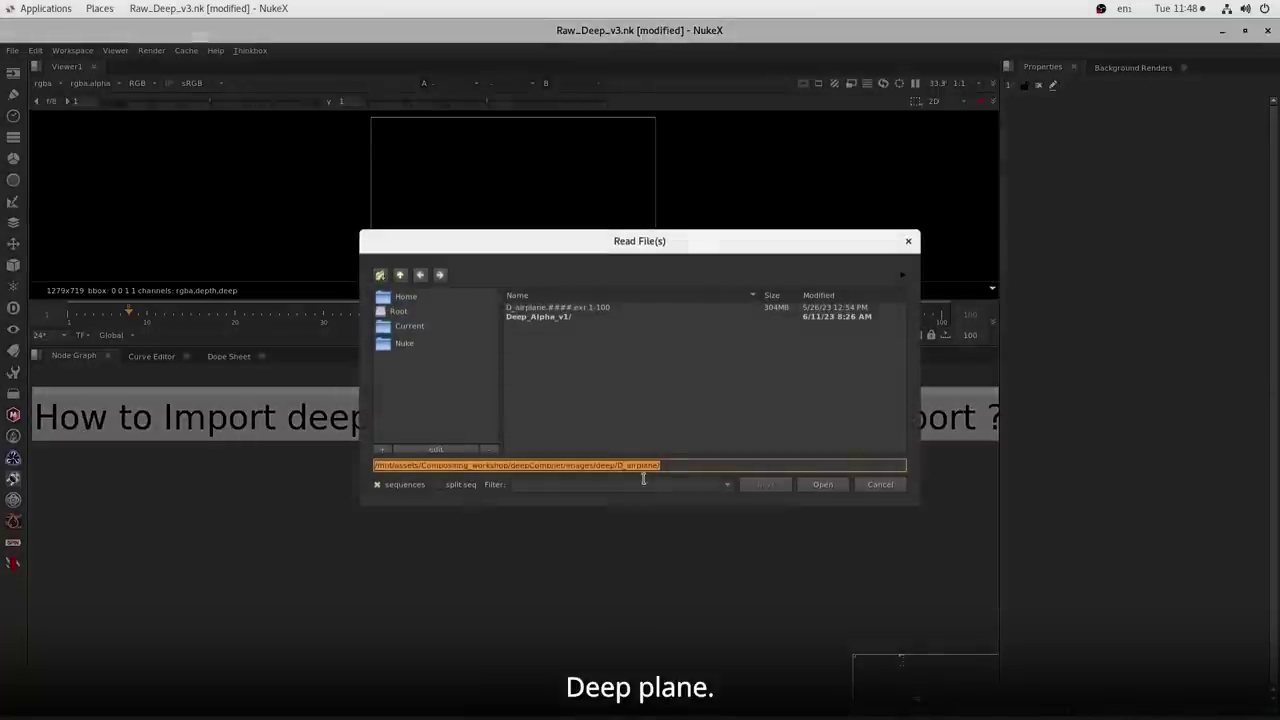
click(539, 308)
click(826, 487)
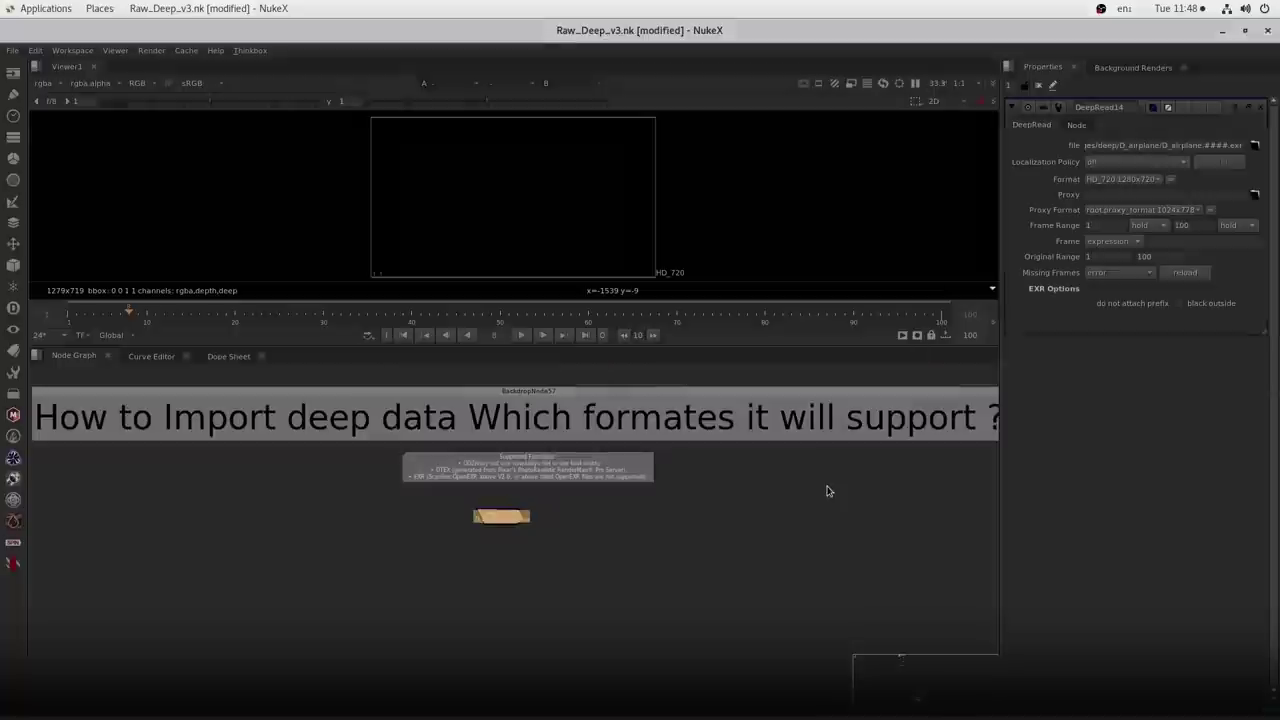
- Show the new DeepRead in the viewer and place the Viewer node directly below it
drag(500, 519, 521, 519)
key(1)
scroll(522, 518, down, 5)
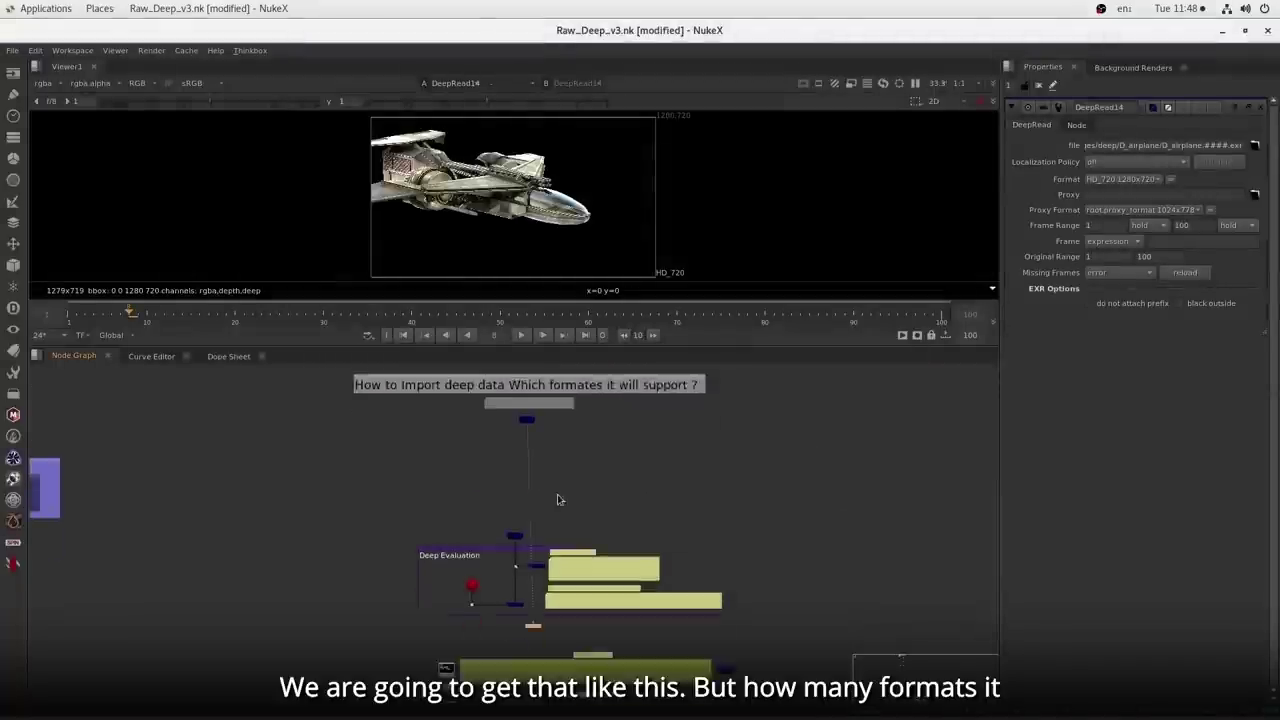
drag(536, 607, 531, 553)
drag(531, 553, 531, 522)
scroll(530, 520, up, 5)
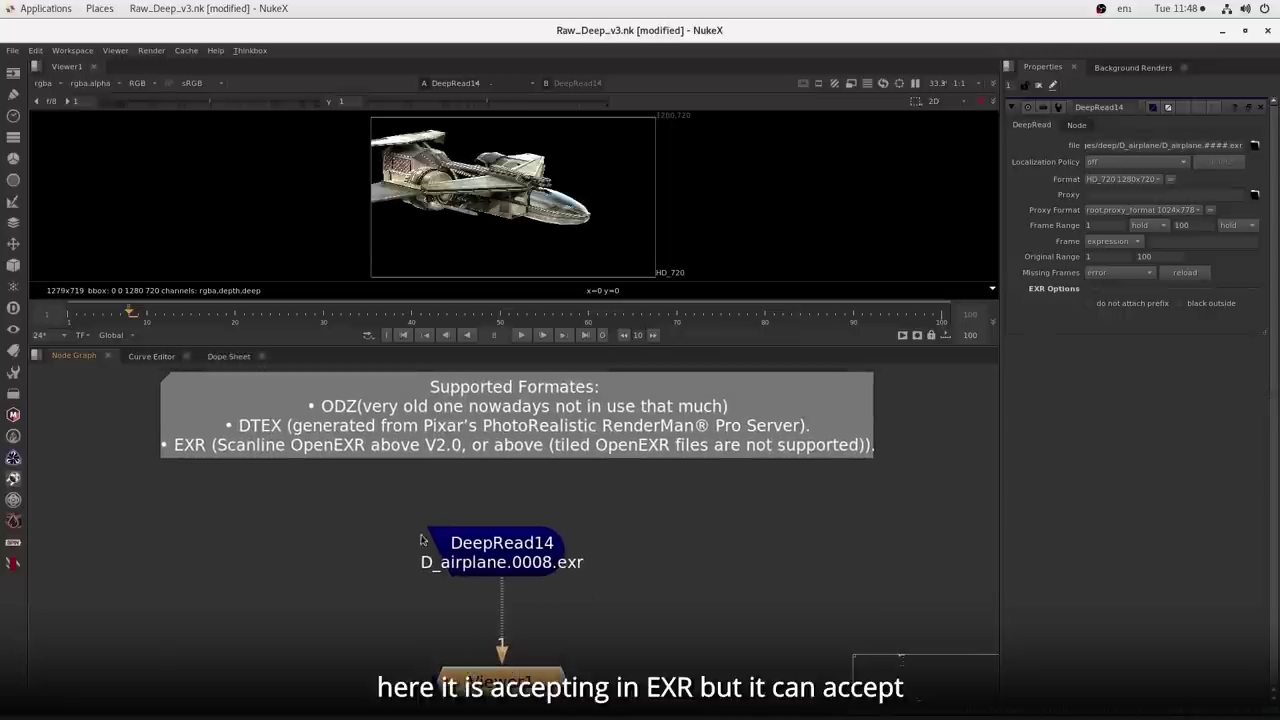
drag(613, 542, 556, 596)
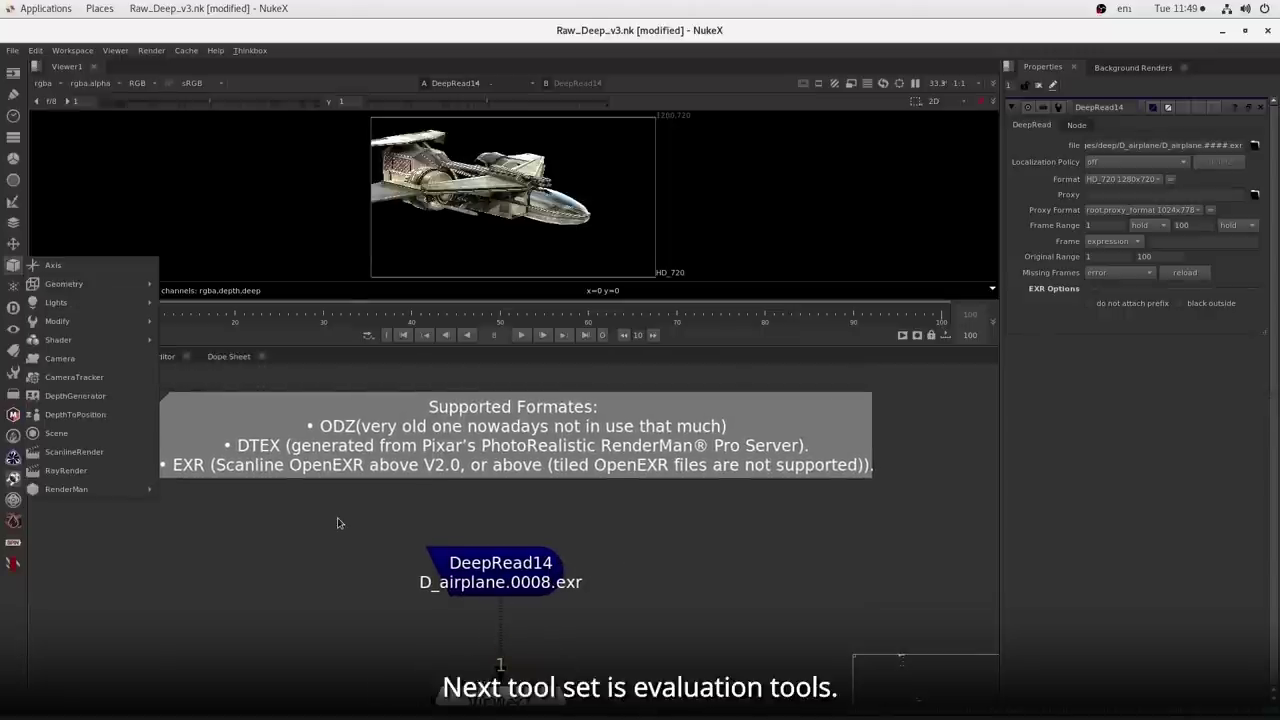
- Open the properties of DeepSample3 in the Deep Evaluation group and reset its knobs to default
click(484, 596)
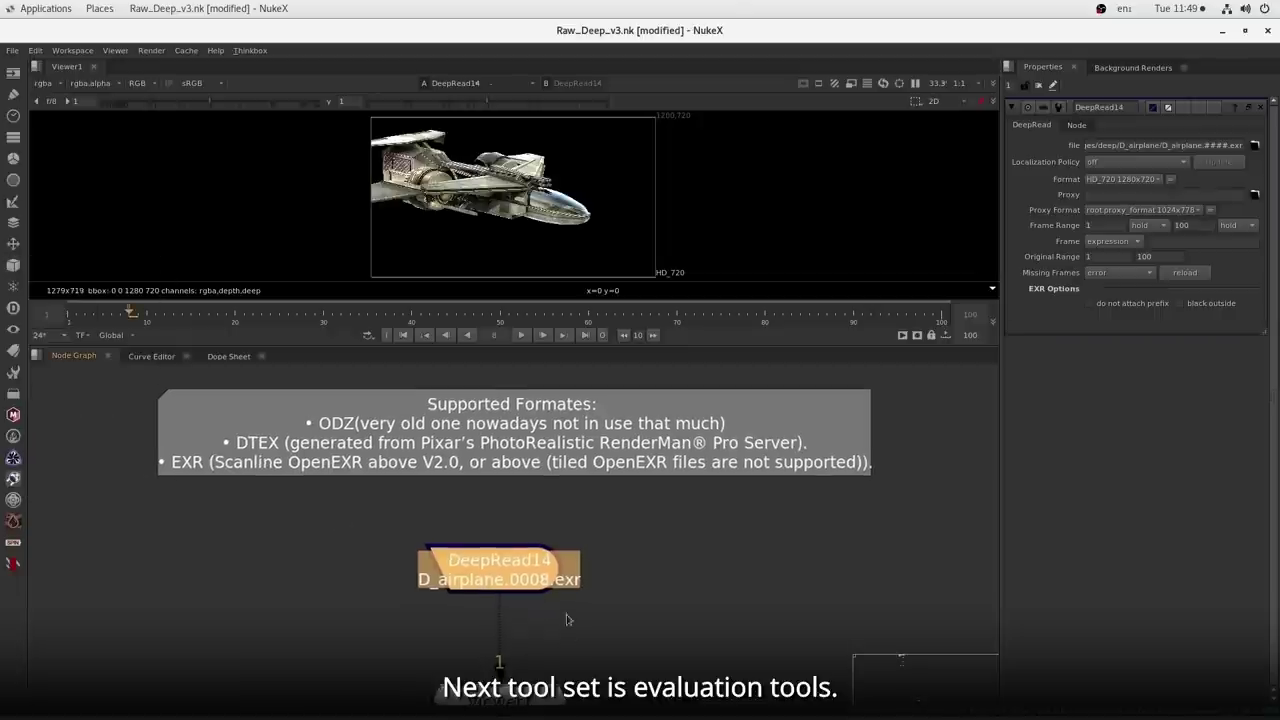
drag(572, 636, 557, 540)
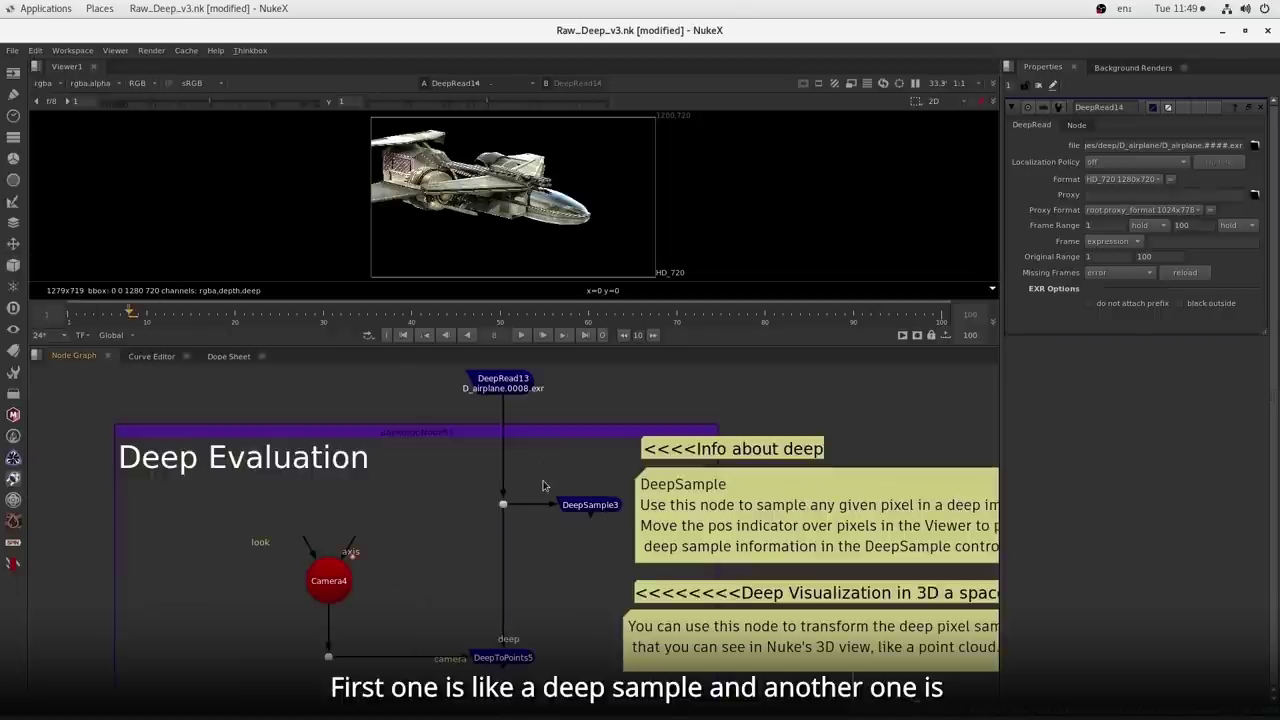
drag(542, 480, 645, 545)
drag(560, 585, 427, 695)
drag(503, 547, 618, 485)
drag(574, 547, 440, 562)
scroll(441, 547, down, 2)
double_click(452, 522)
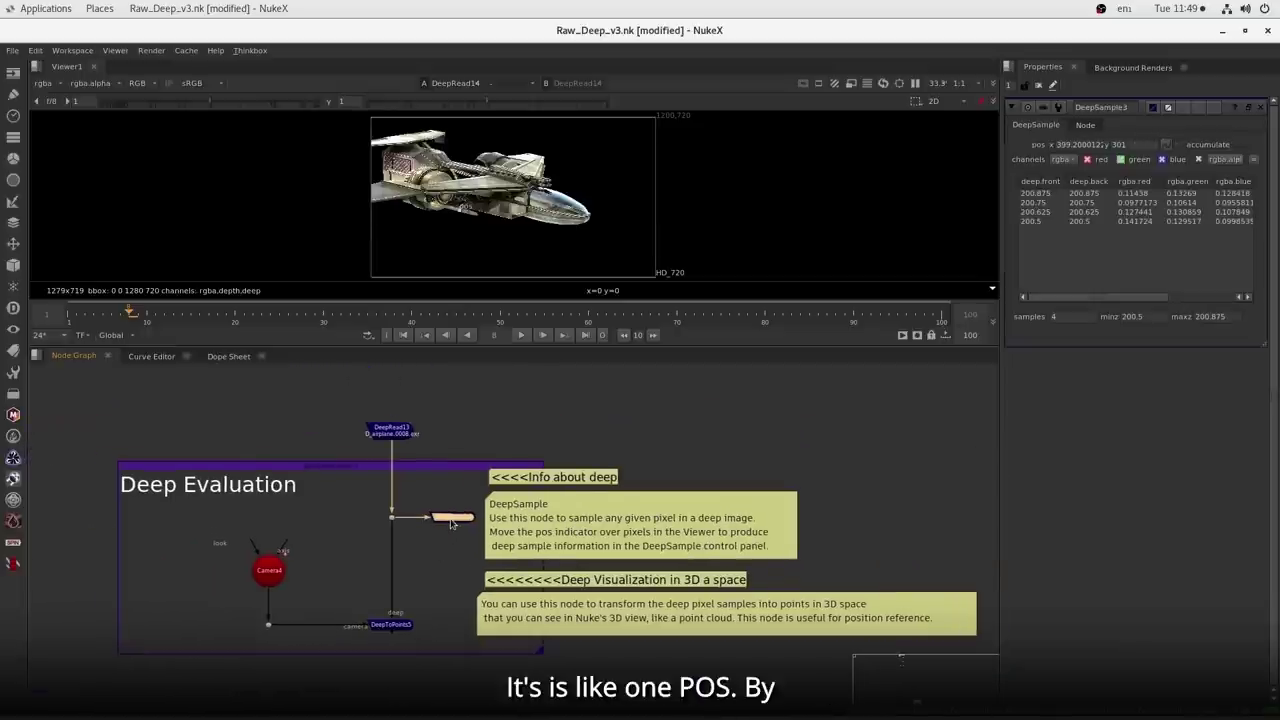
right_click(1100, 341)
click(1127, 376)
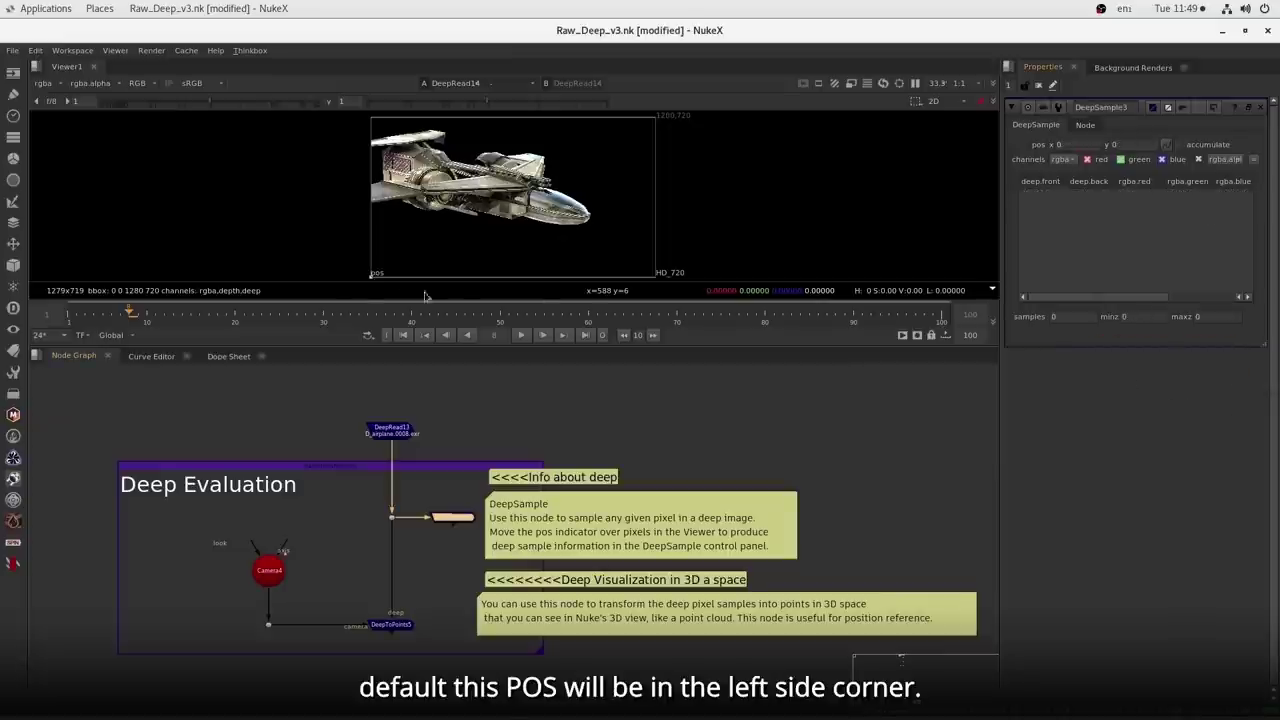
- Sample the airplane's body at about x 498, y 424, widen the properties area, and examine the sample count and minimum and maximum depth
drag(373, 280, 483, 187)
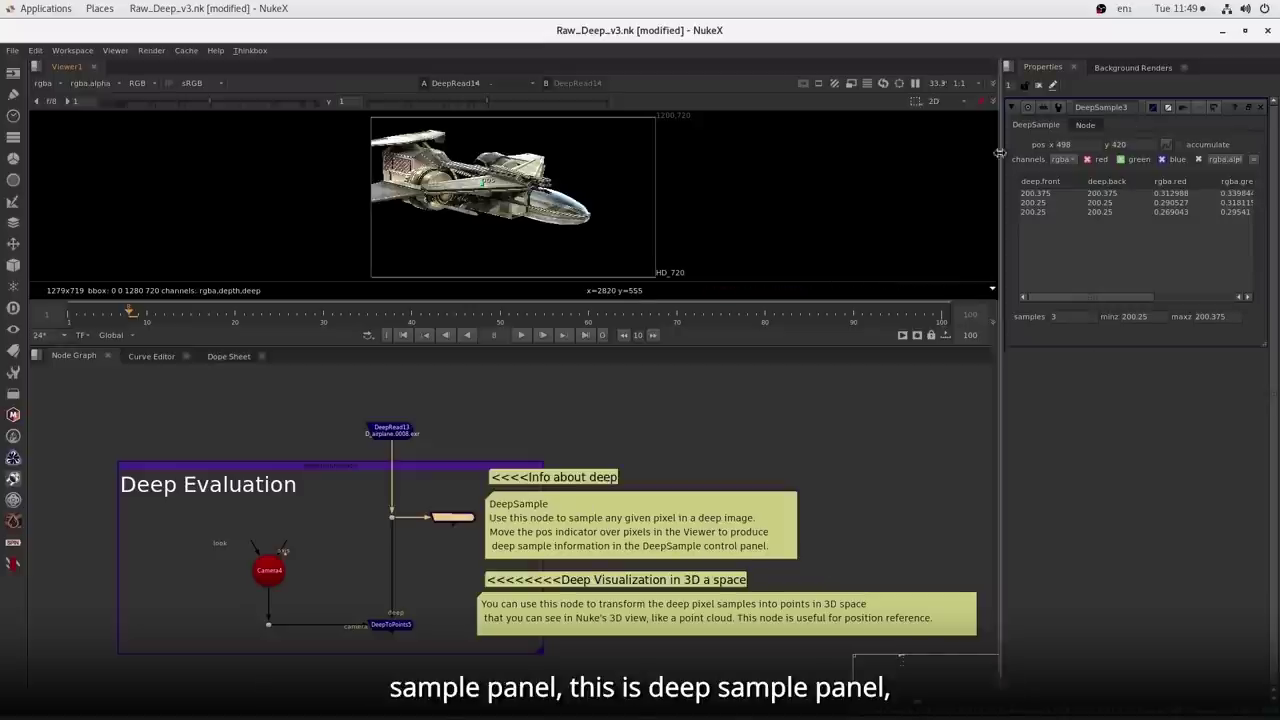
drag(1002, 160, 866, 180)
mouse_move(413, 183)
mouse_down()
mouse_move(432, 200)
mouse_move(415, 183)
mouse_up()
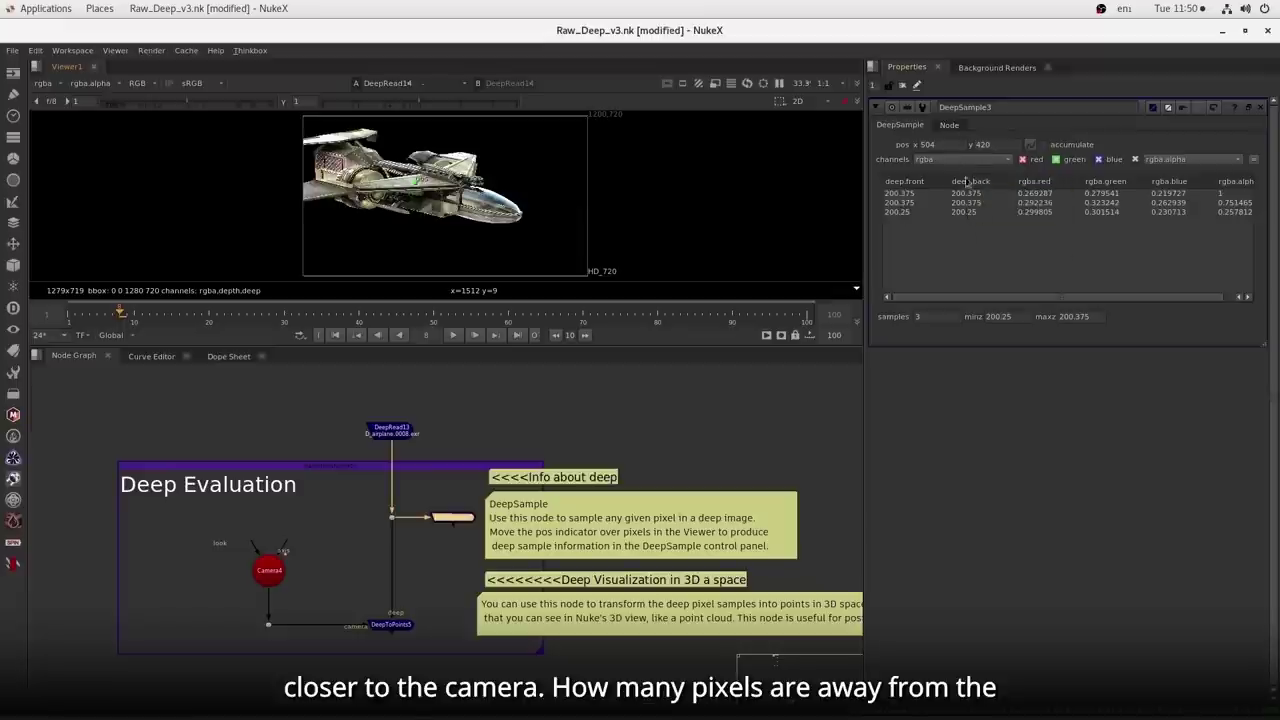
double_click(918, 316)
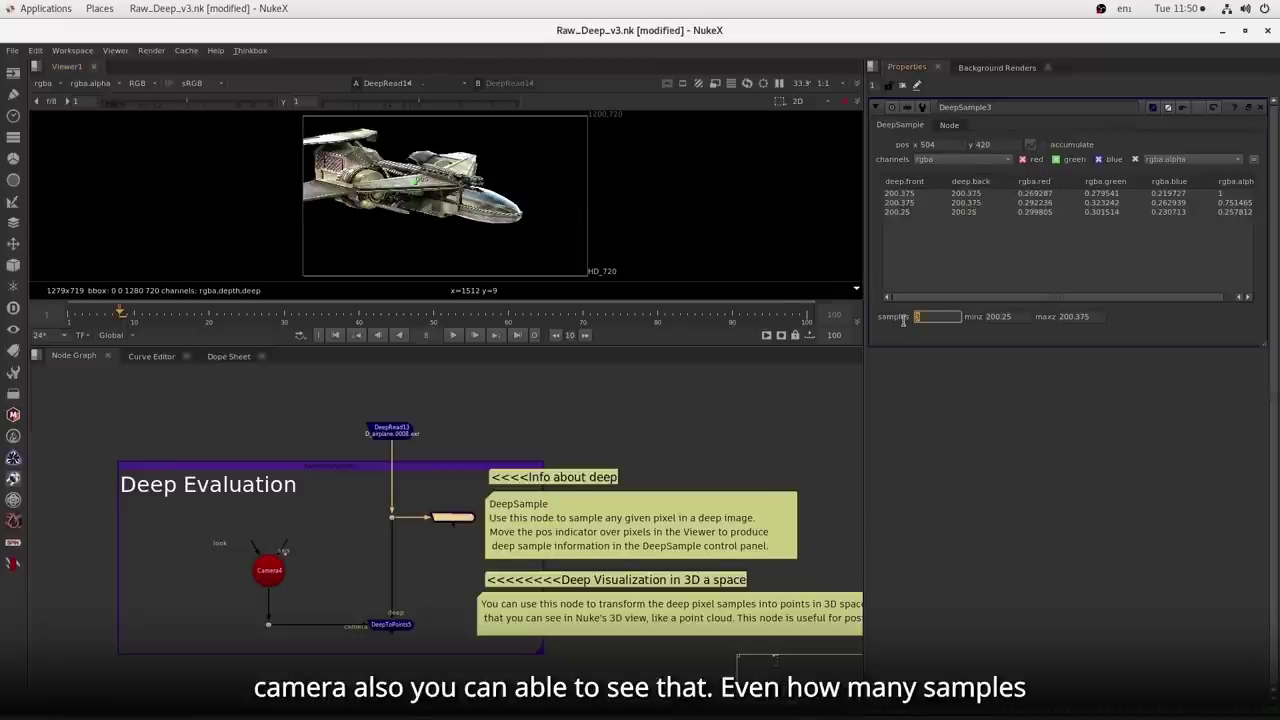
mouse_move(415, 182)
mouse_down()
mouse_move(447, 193)
mouse_move(416, 189)
mouse_up()
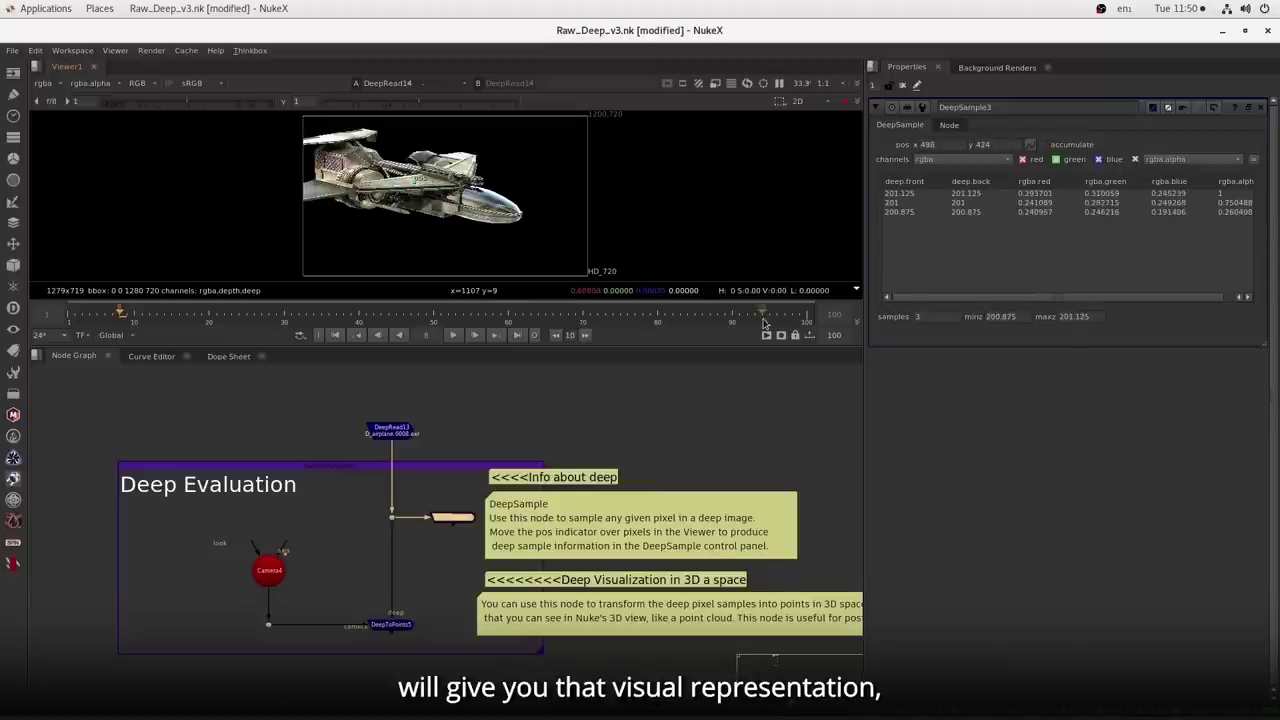
double_click(1001, 317)
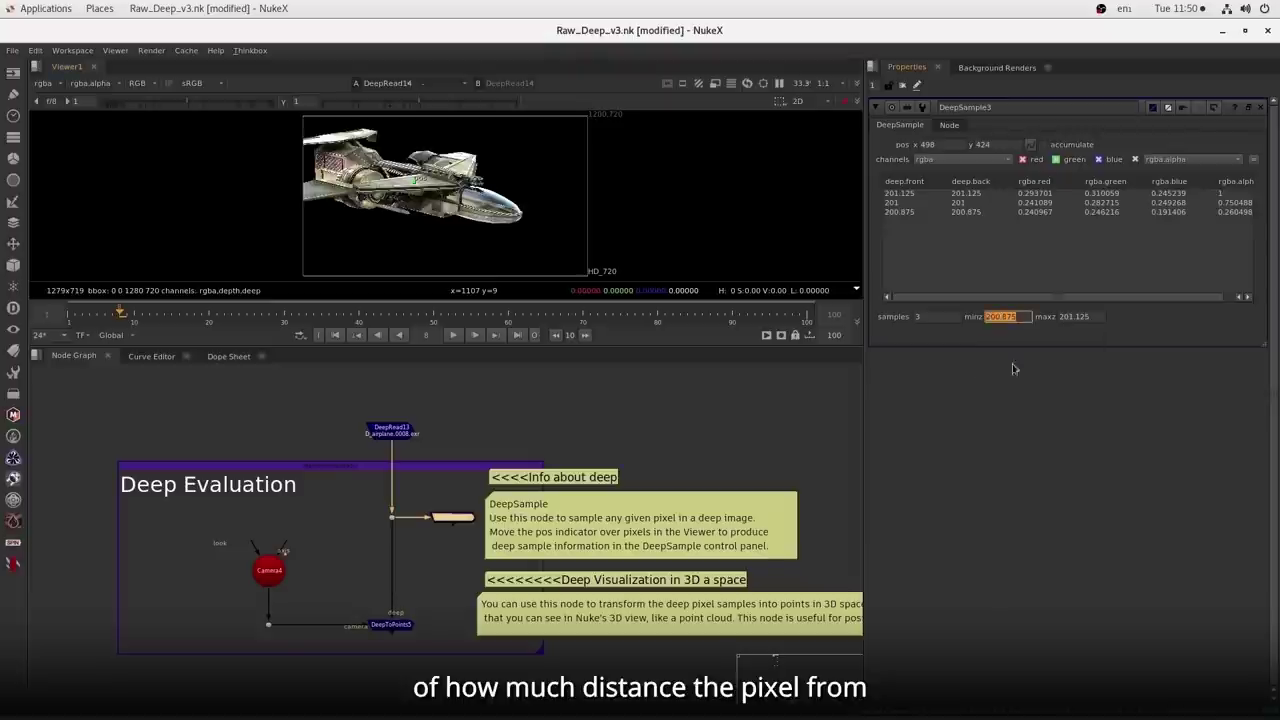
double_click(1085, 317)
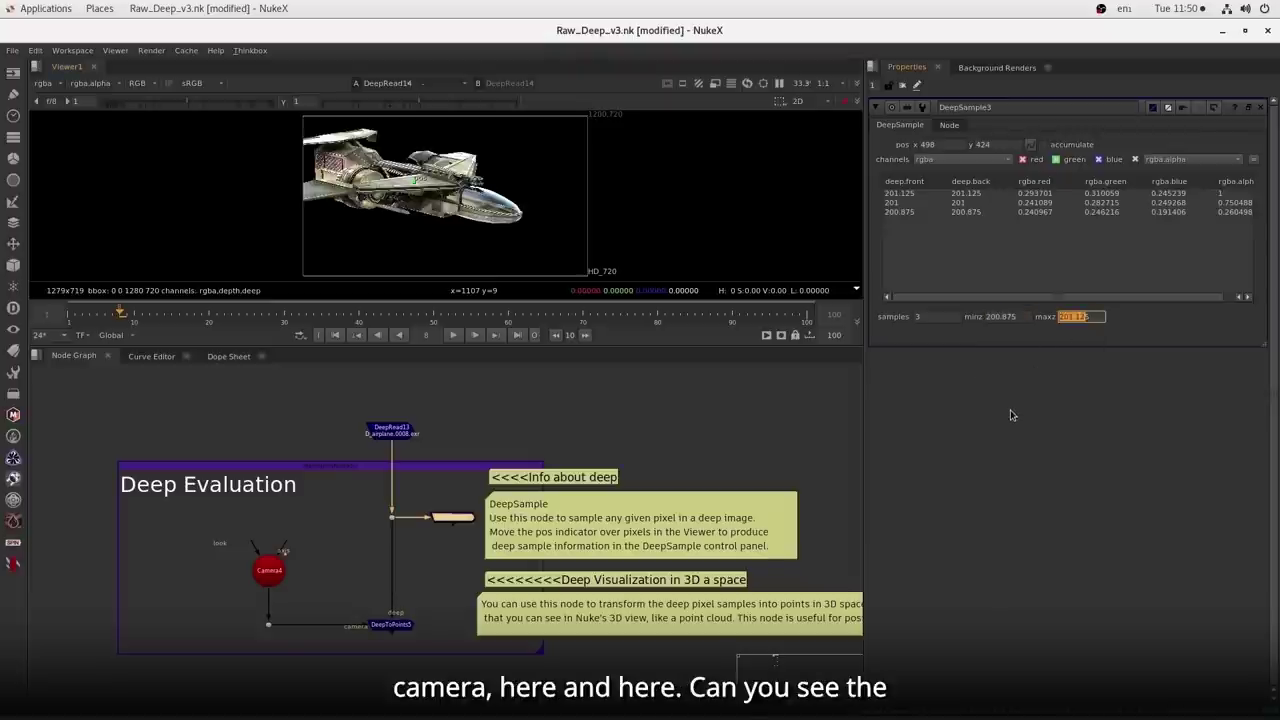
- Sample the airplane near its nose at about x 782, y 340, check the position values, and resample at about x 606, y 412
drag(413, 181, 475, 201)
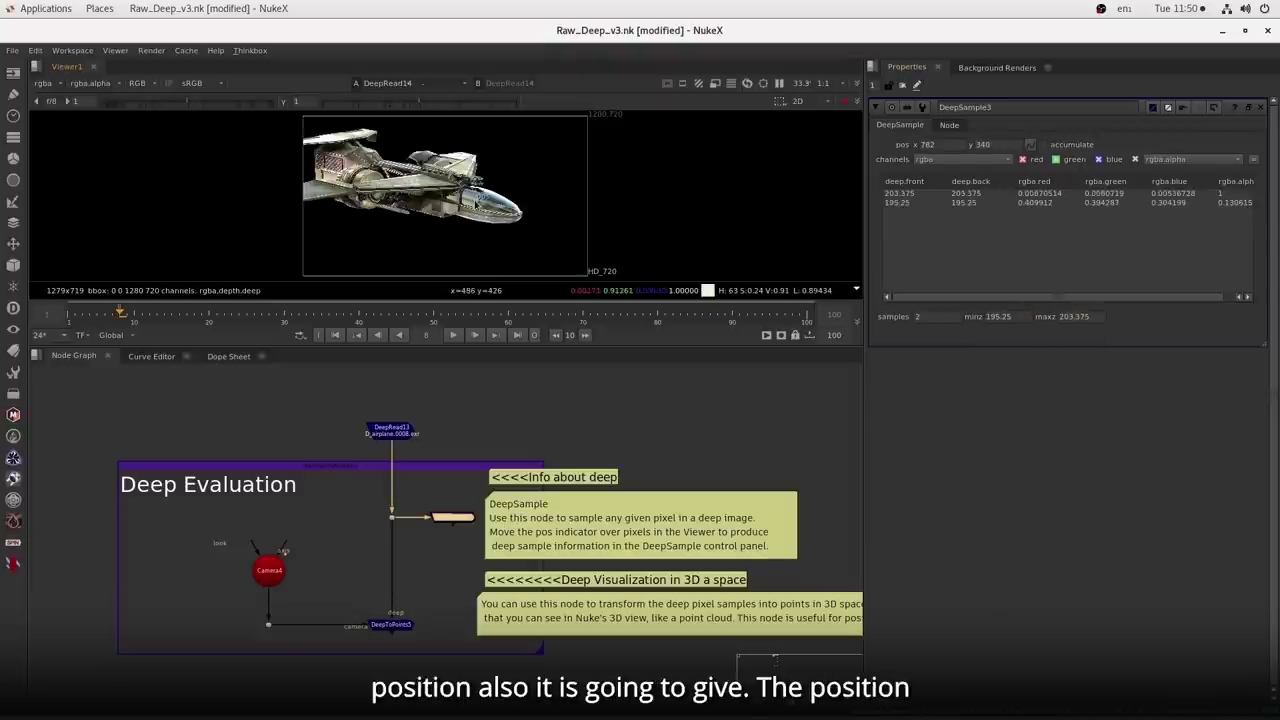
double_click(934, 146)
double_click(988, 145)
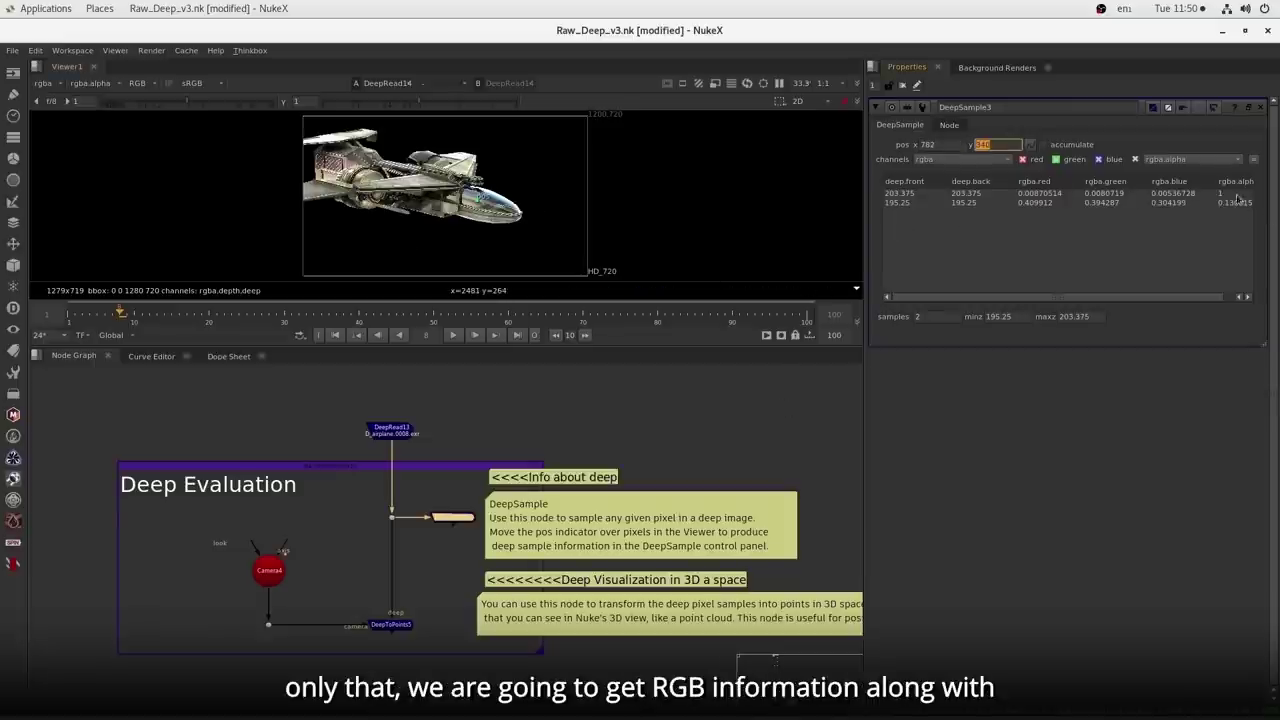
drag(477, 200, 438, 184)
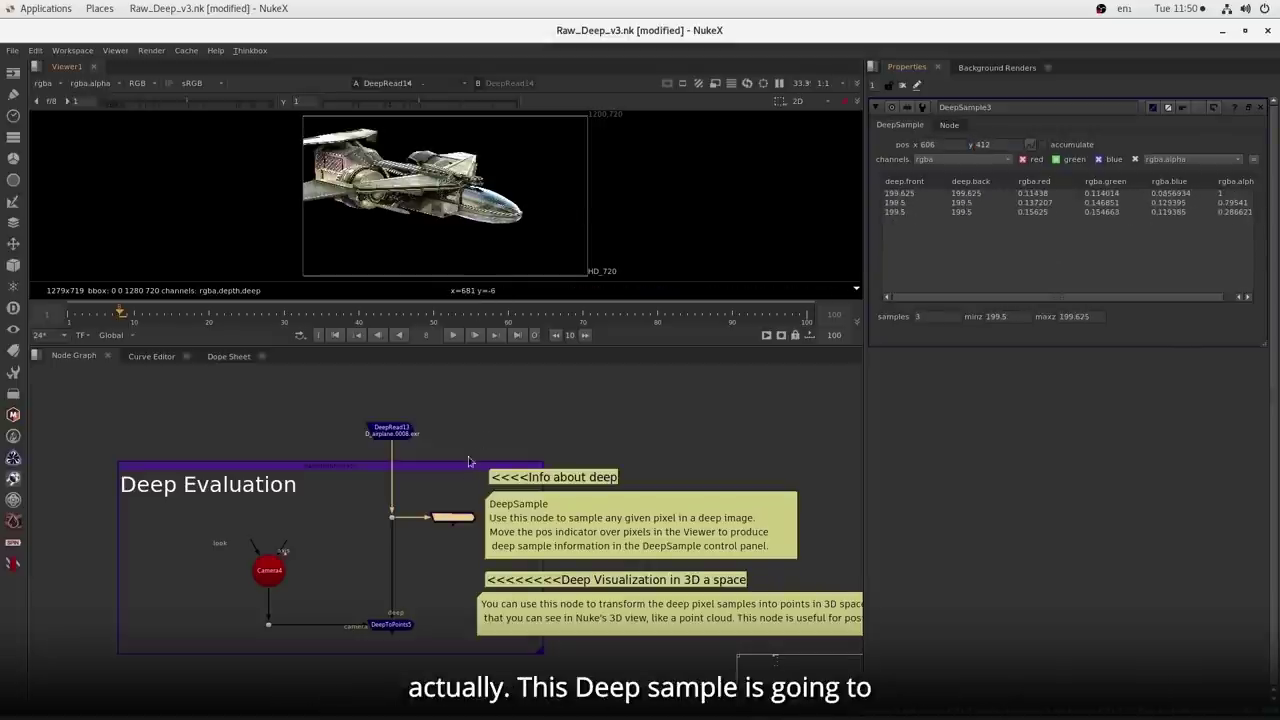
- Reconnect DeepToPoints5's deep input to the dot below DeepRead13 and its camera input to the dot below Camera4
drag(469, 458, 470, 434)
drag(420, 474, 483, 508)
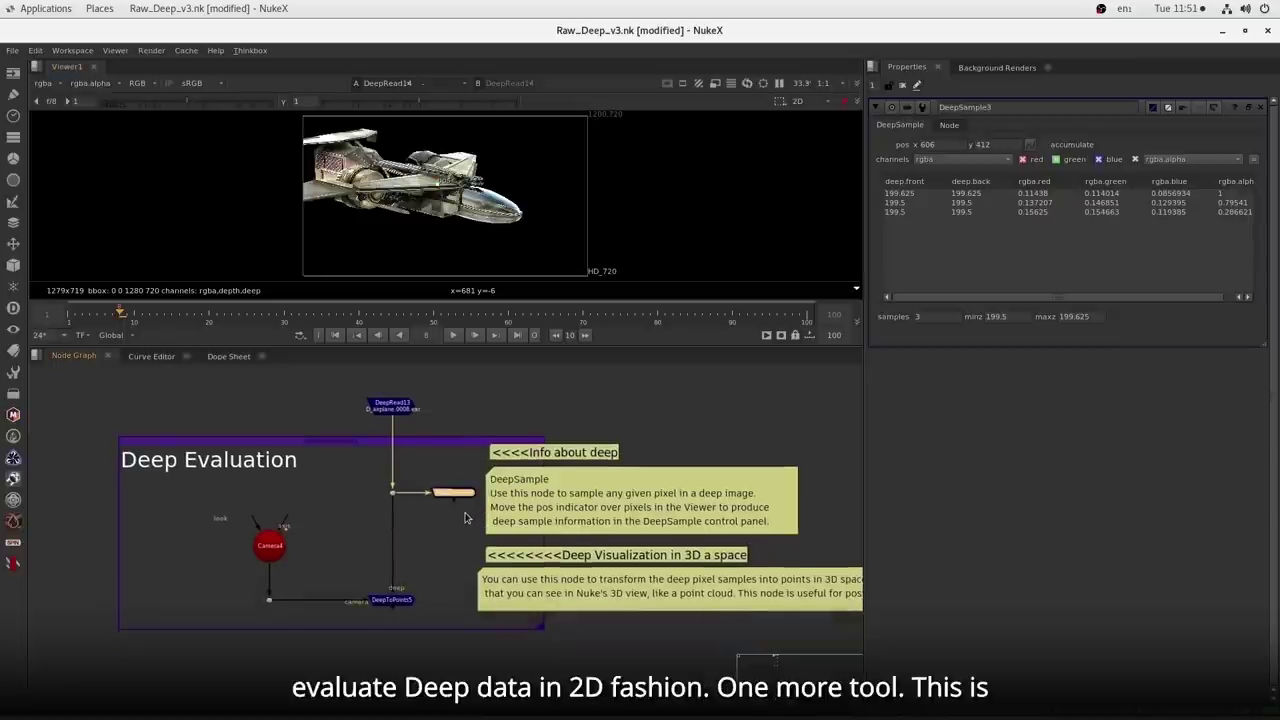
drag(456, 614, 488, 562)
scroll(488, 562, up, 1)
drag(450, 513, 356, 590)
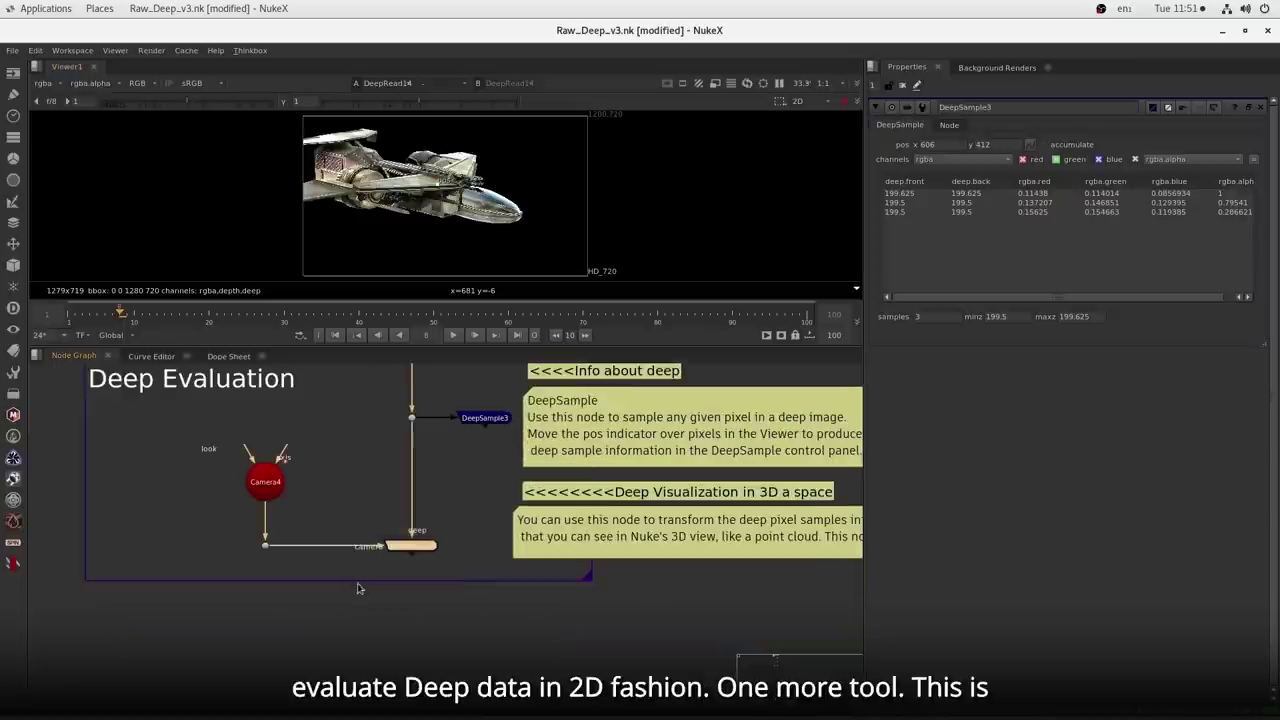
click(433, 566)
drag(410, 537, 412, 418)
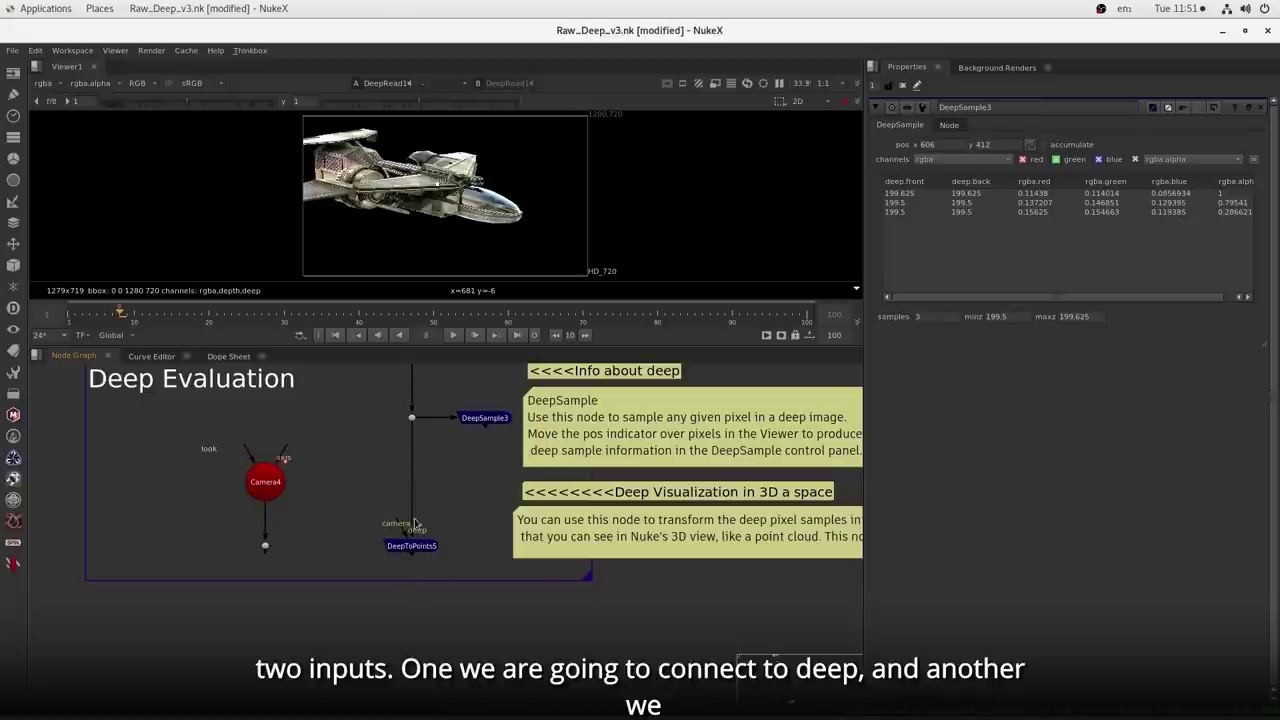
drag(398, 529, 253, 539)
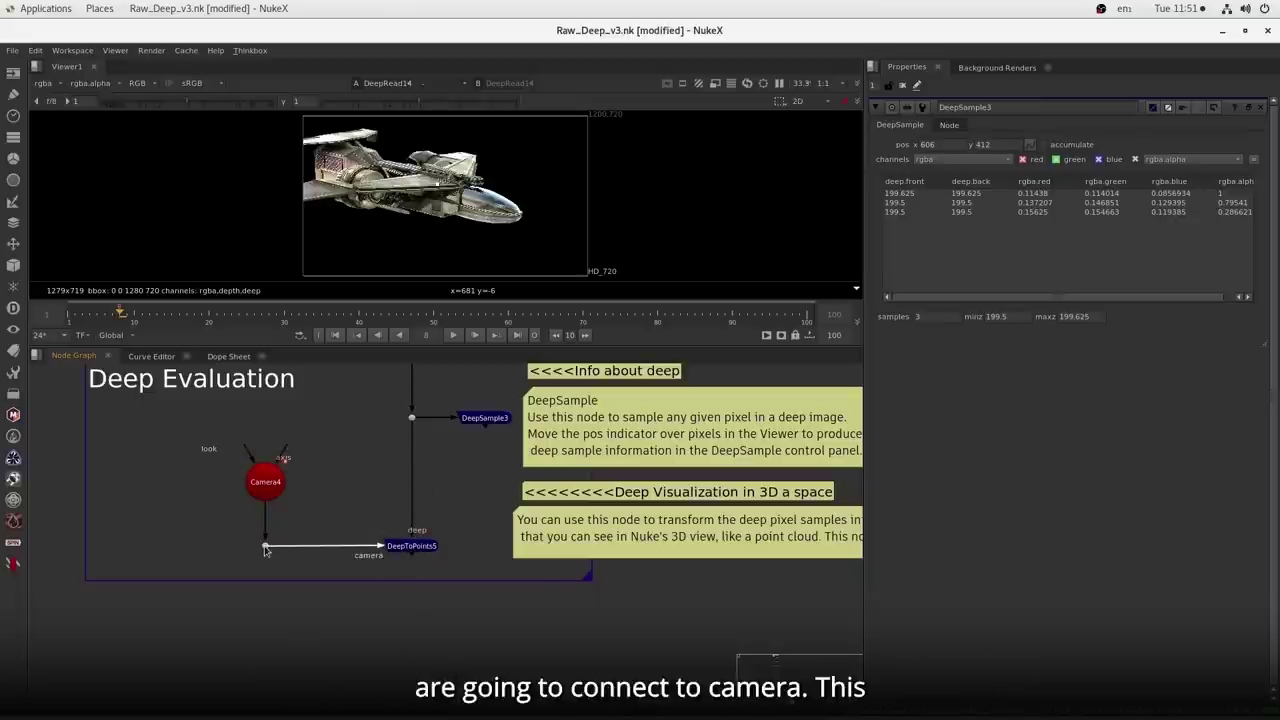
- Insert a new default Camera between Camera4 and the dot feeding DeepToPoints5
drag(214, 420, 336, 591)
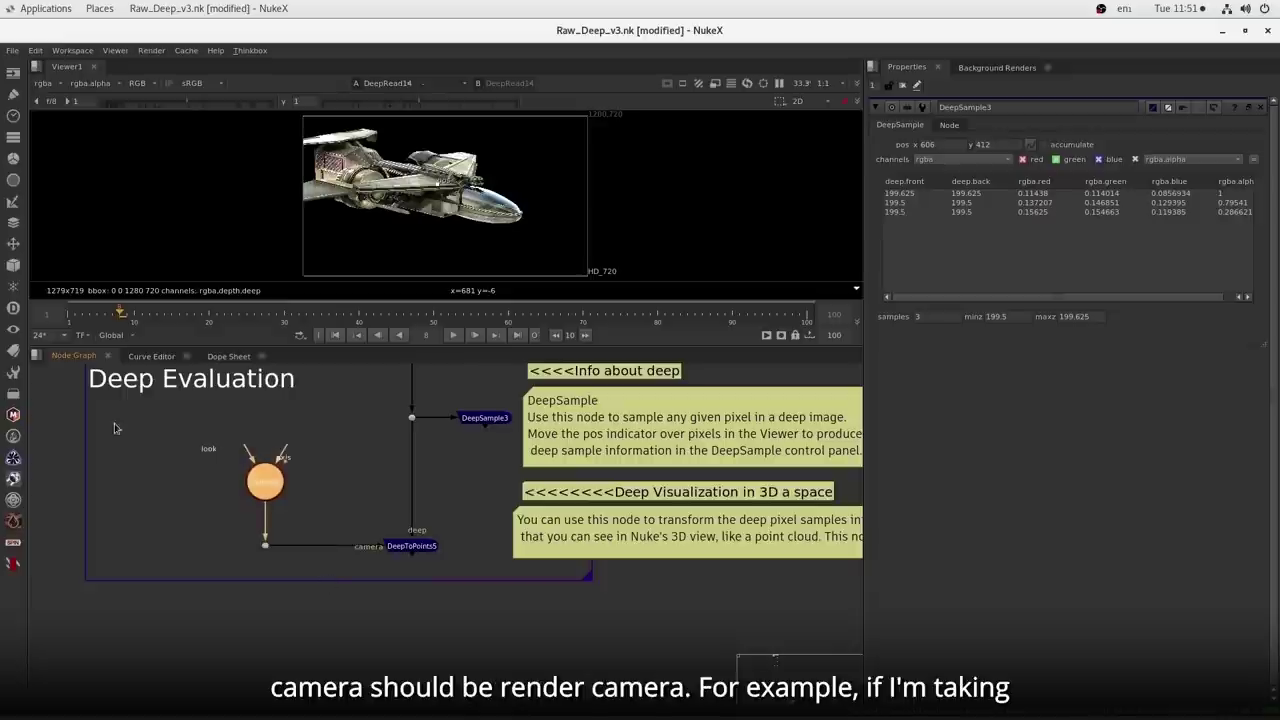
click(14, 267)
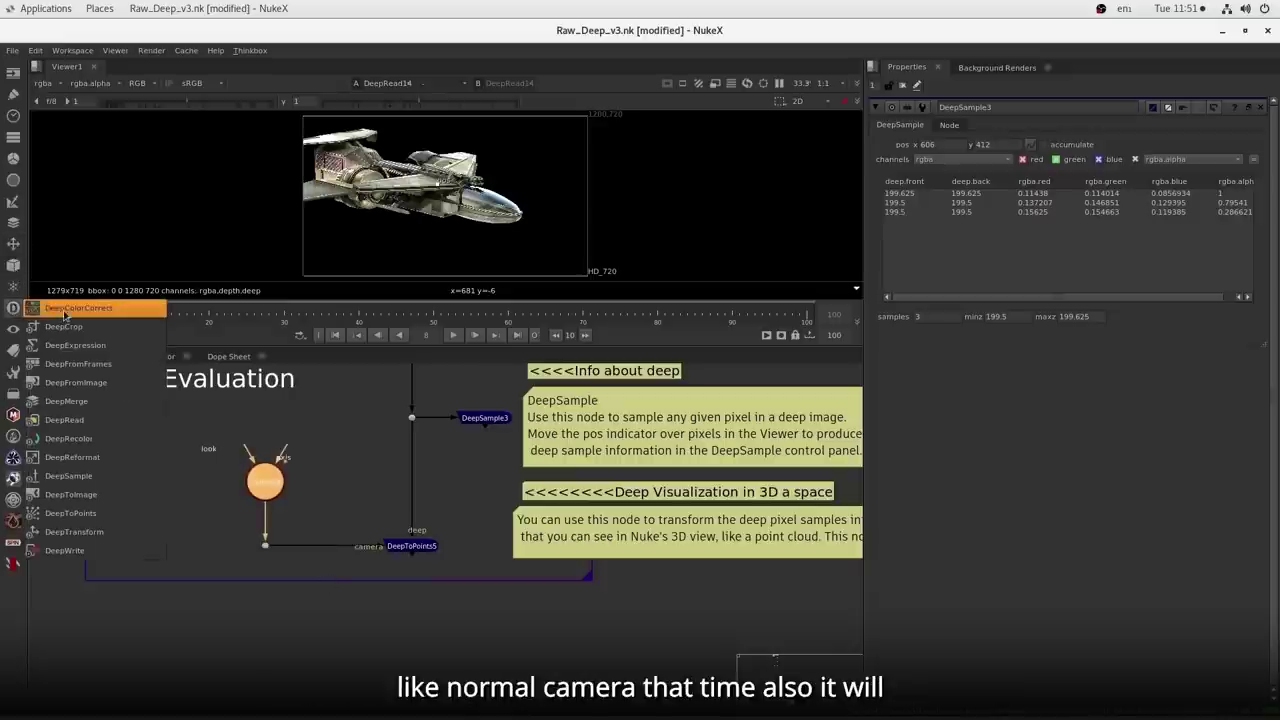
click(60, 358)
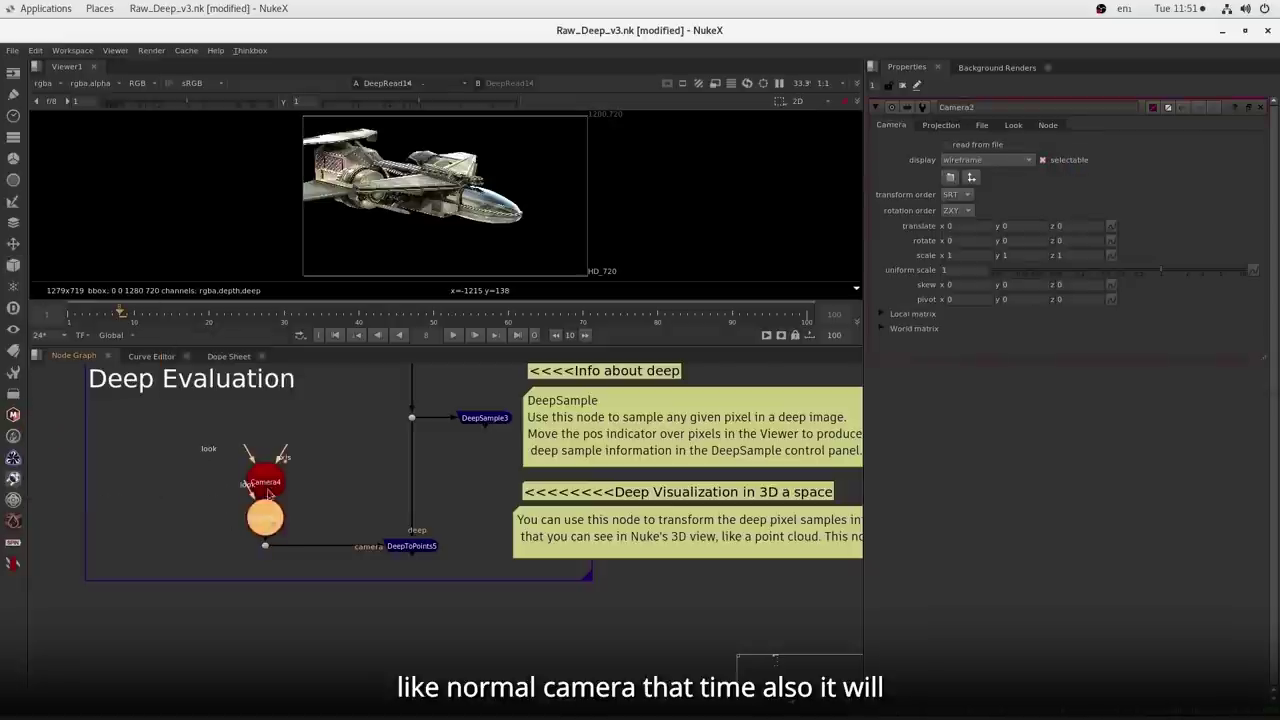
- Show DeepToPoints5 in the 3D viewer and examine the airplane's point cloud relative to the camera
click(405, 548)
key(1)
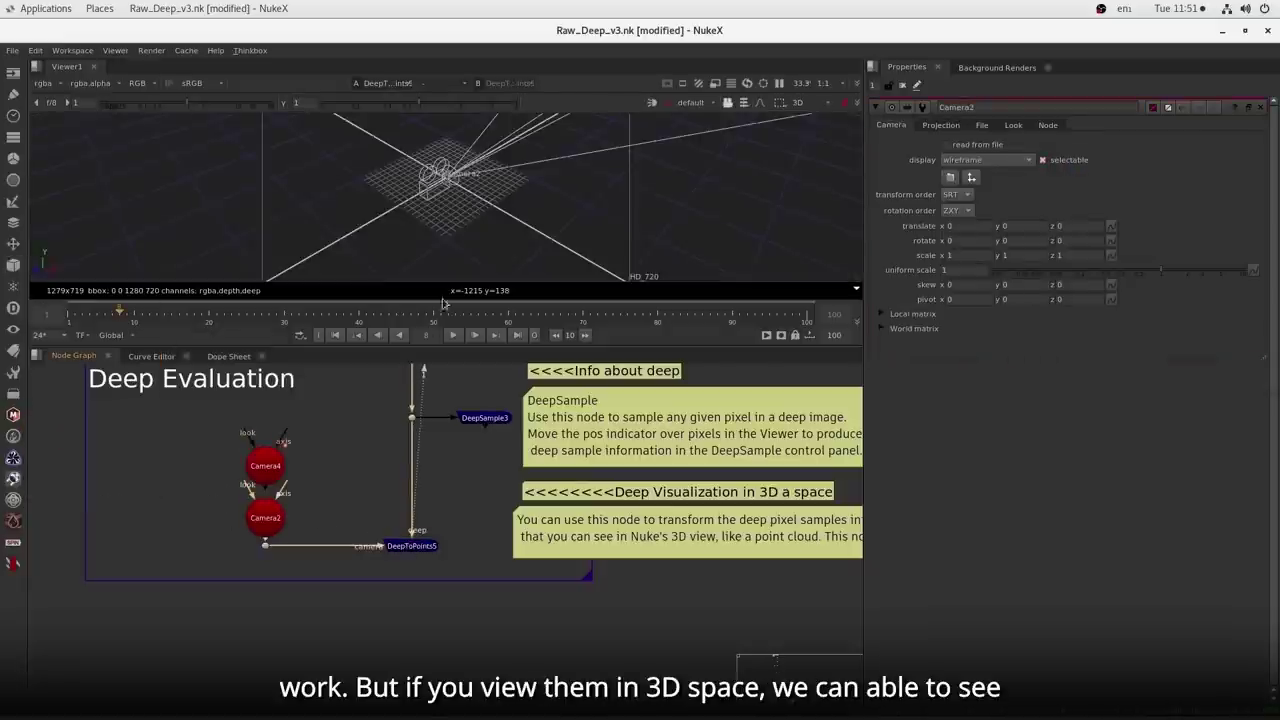
scroll(456, 275, down, 3)
scroll(485, 235, up, 3)
drag(487, 218, 516, 185)
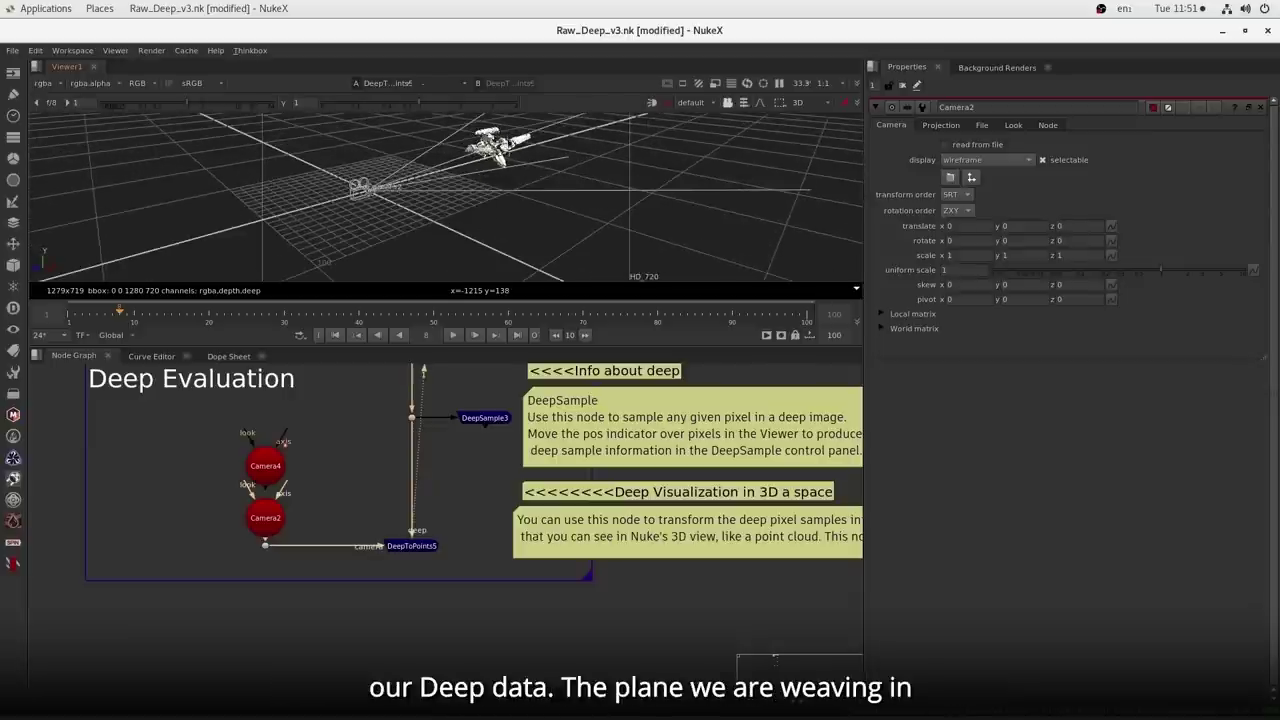
- Detach Camera2 from the chain so Camera4 feeds DeepToPoints5, and inspect the changed perspective in 3D
drag(270, 514, 270, 474)
drag(394, 257, 607, 232)
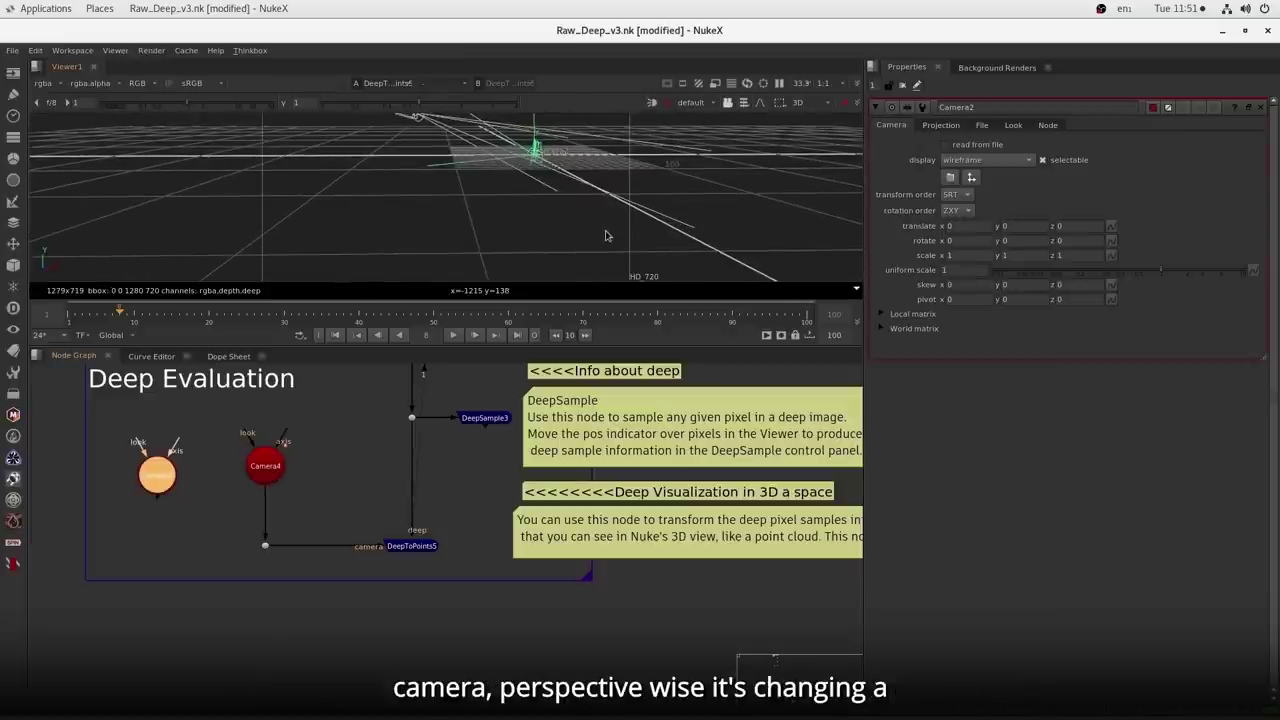
- Delete the detached Camera2 node from the Deep Evaluation group
drag(312, 430, 230, 576)
drag(196, 524, 106, 444)
key(Delete)
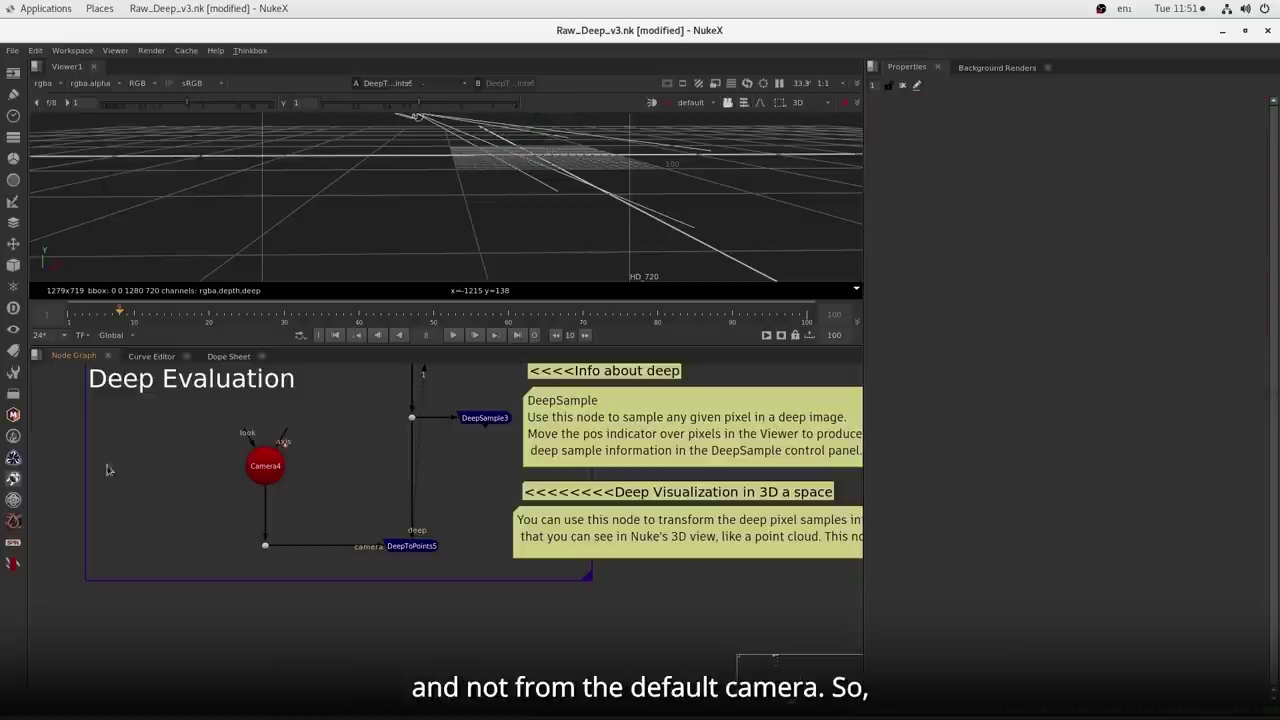
- Open DeepToPoints5's properties and read the note about viewing deep samples as points in 3D space
double_click(420, 547)
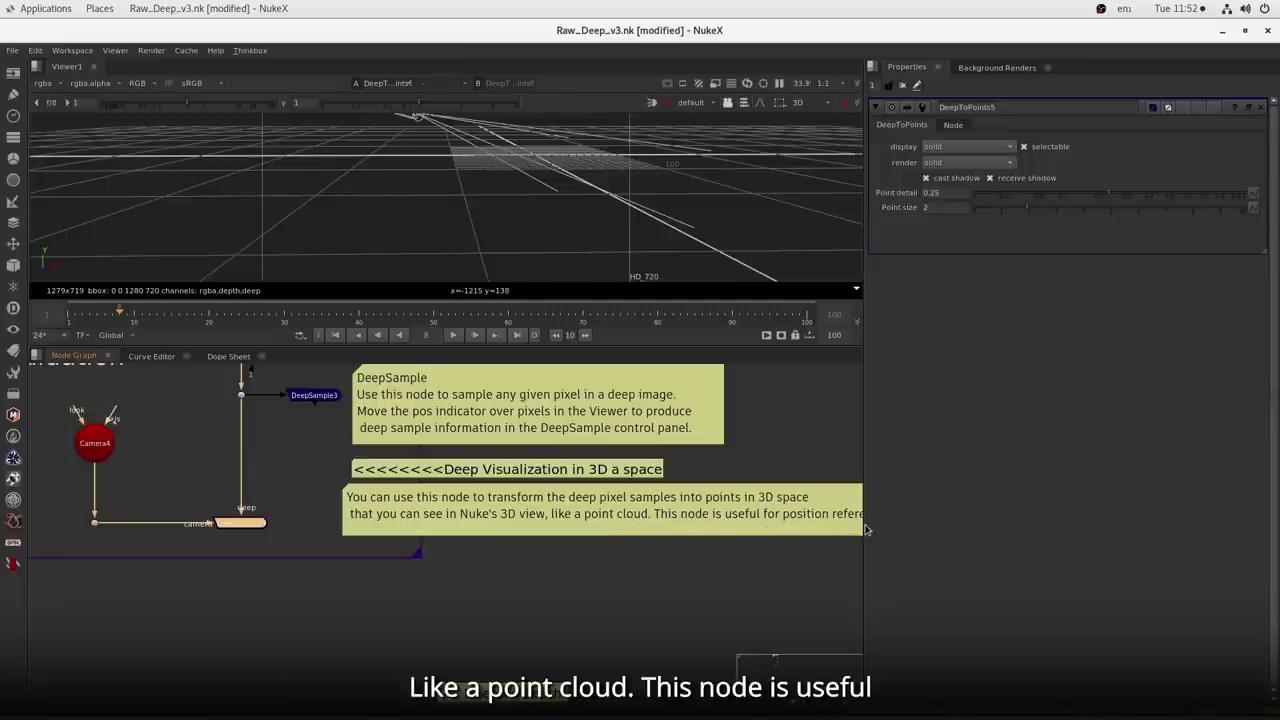
drag(600, 532, 617, 532)
drag(340, 525, 366, 539)
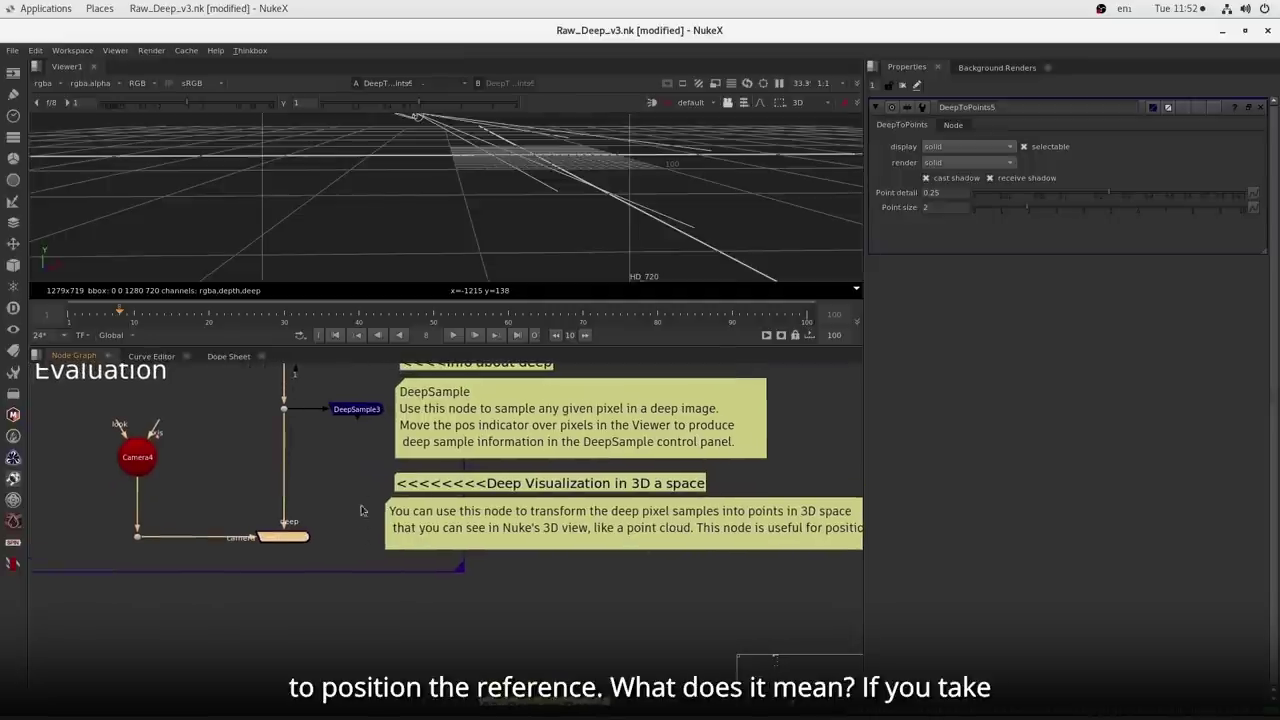
- Add a Card geometry node beside DeepToPoints5
click(12, 183)
click(11, 185)
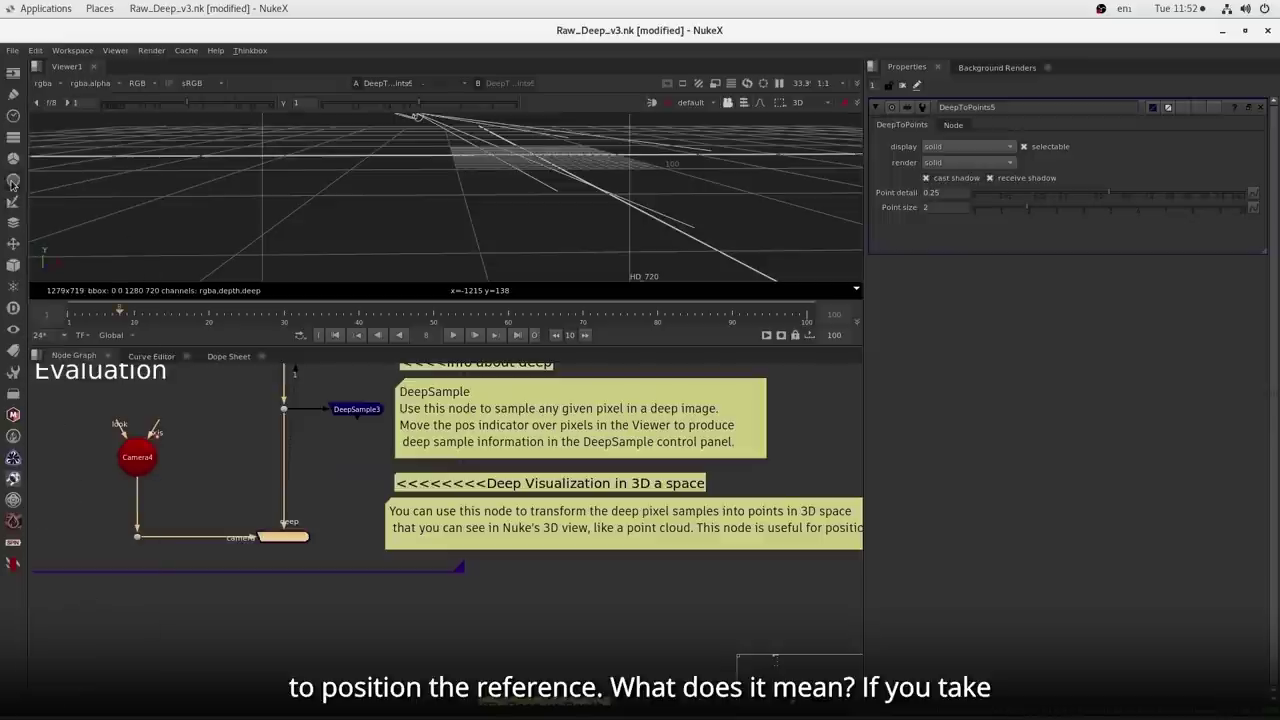
click(13, 266)
mouse_move(60, 286)
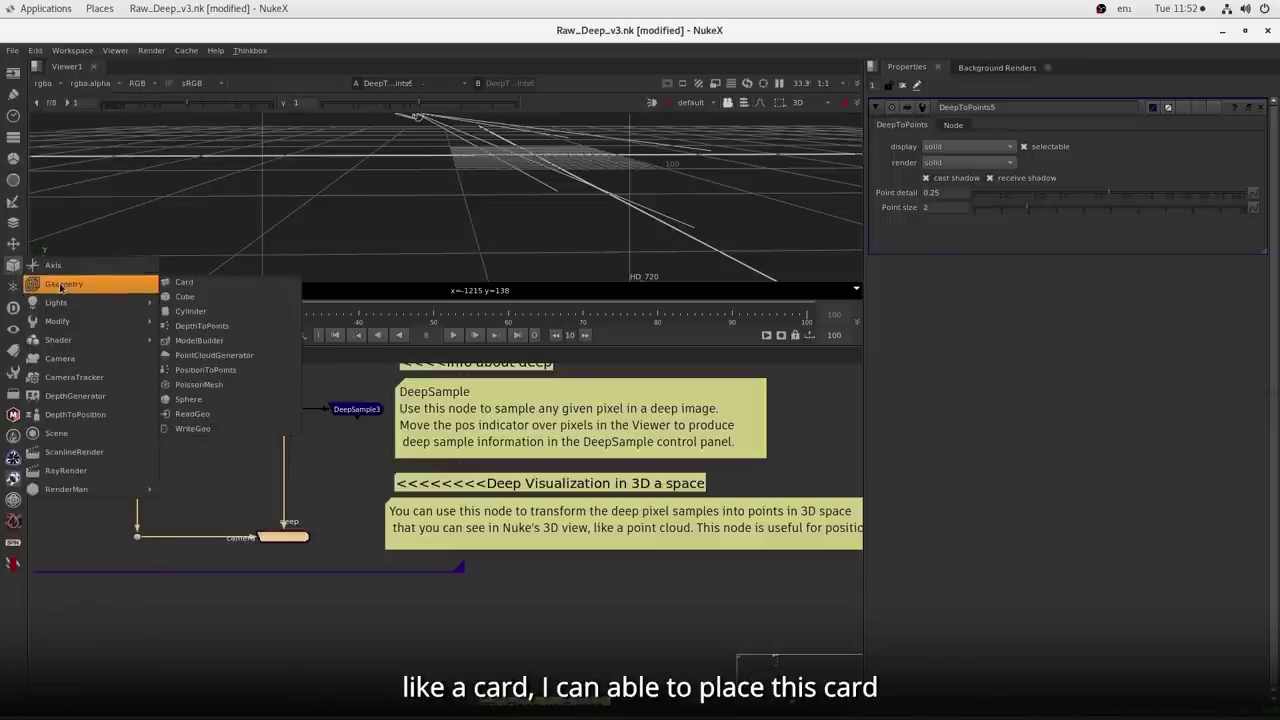
click(189, 286)
drag(322, 466, 383, 501)
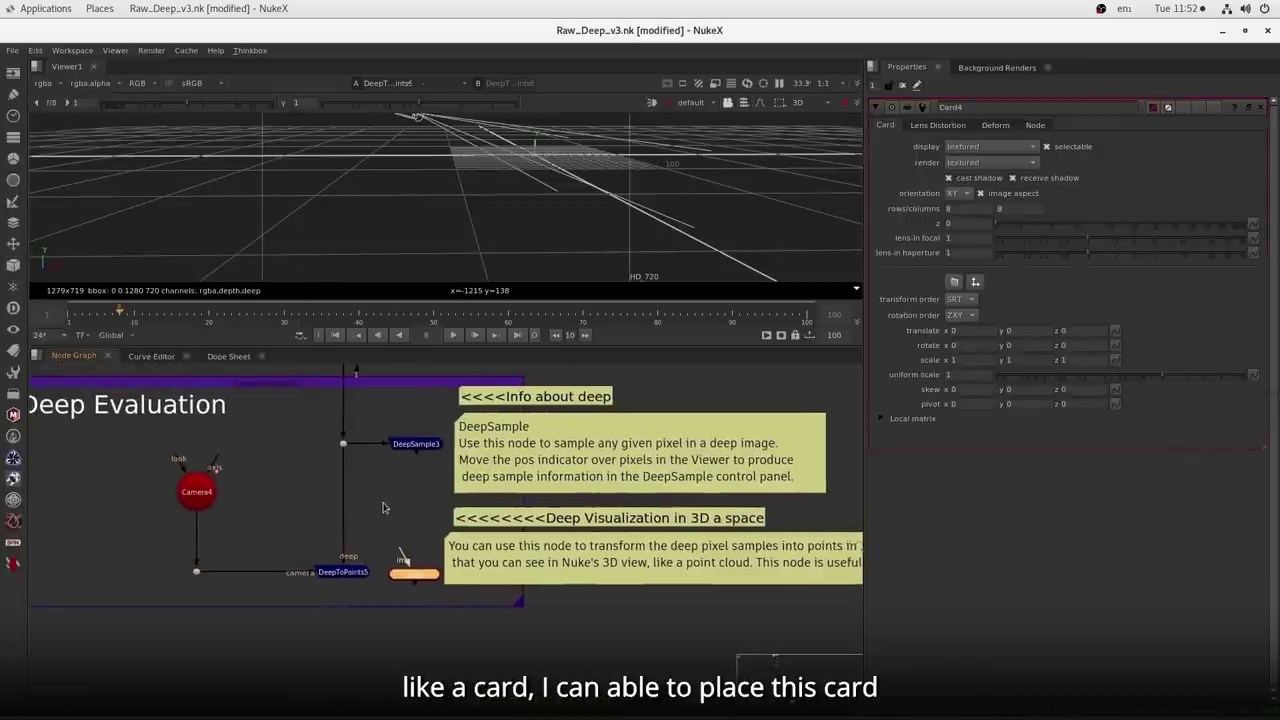
- Frame DeepToPoints5's airplane in the 3D view and use vertex selection to pick a small patch of points near the wing root
click(359, 574)
key(f)
scroll(529, 200, up, 1)
scroll(530, 200, up, 5)
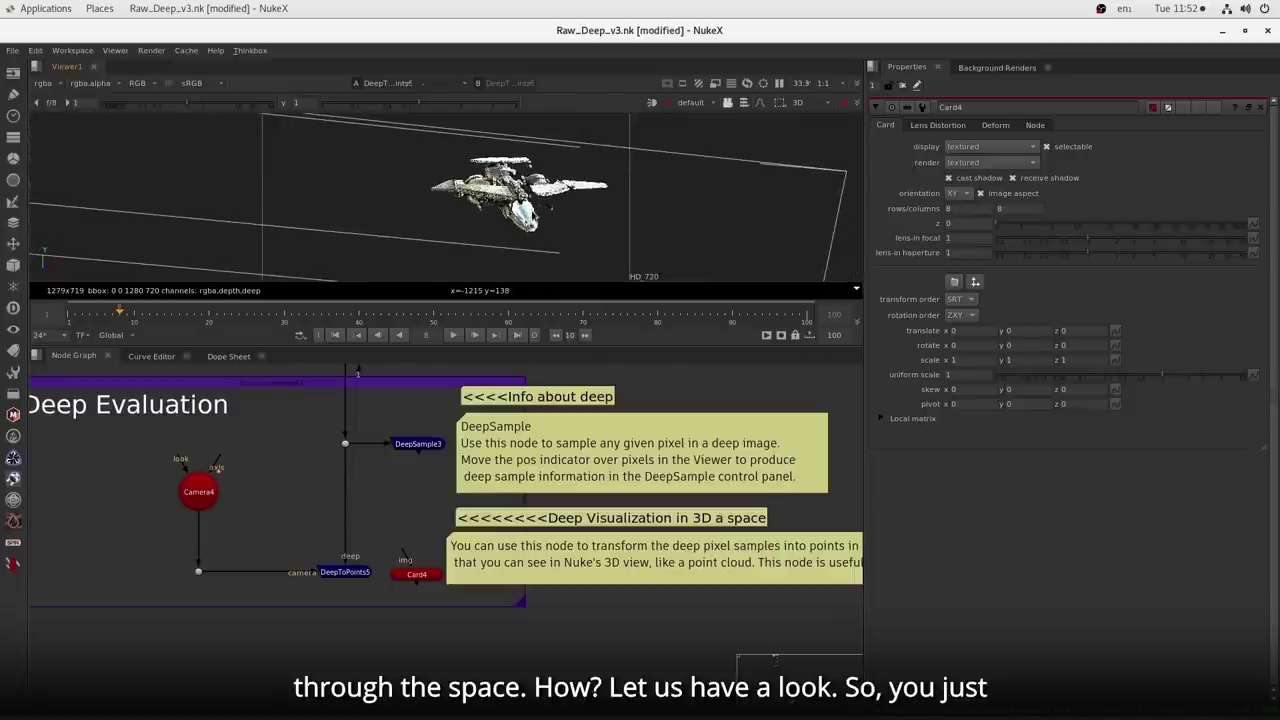
click(540, 186)
click(758, 105)
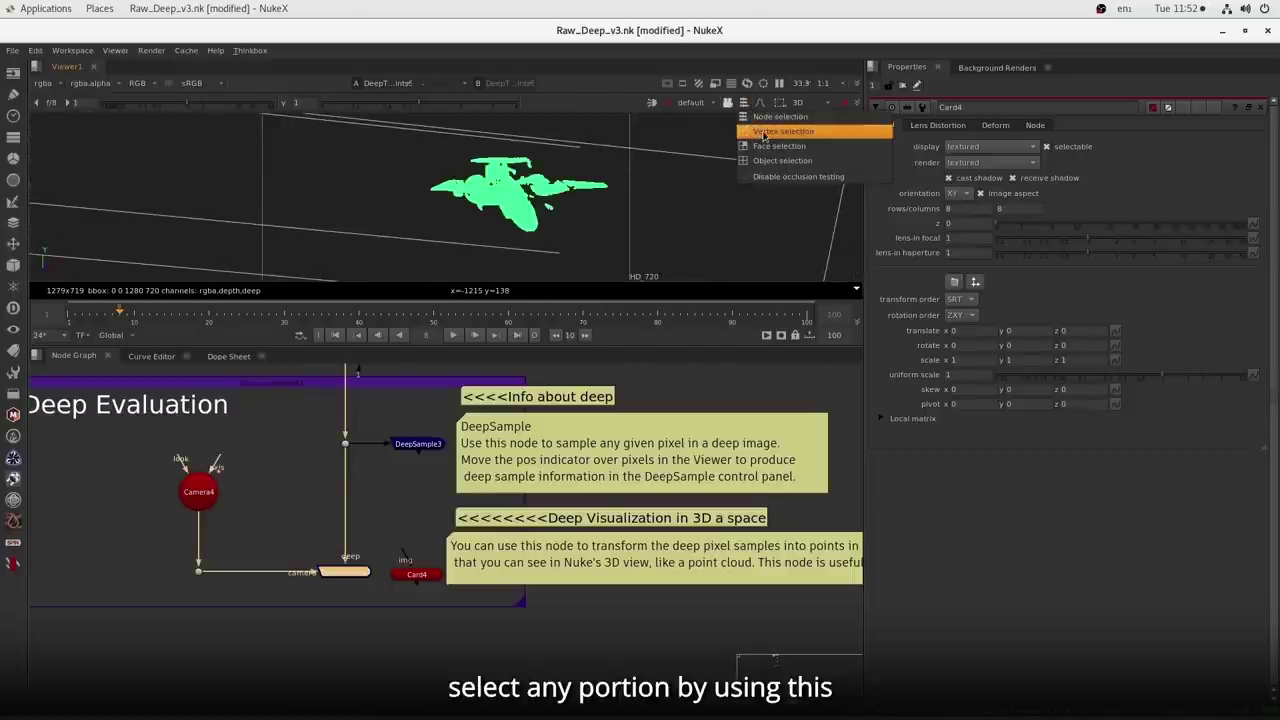
click(776, 133)
drag(534, 176, 548, 200)
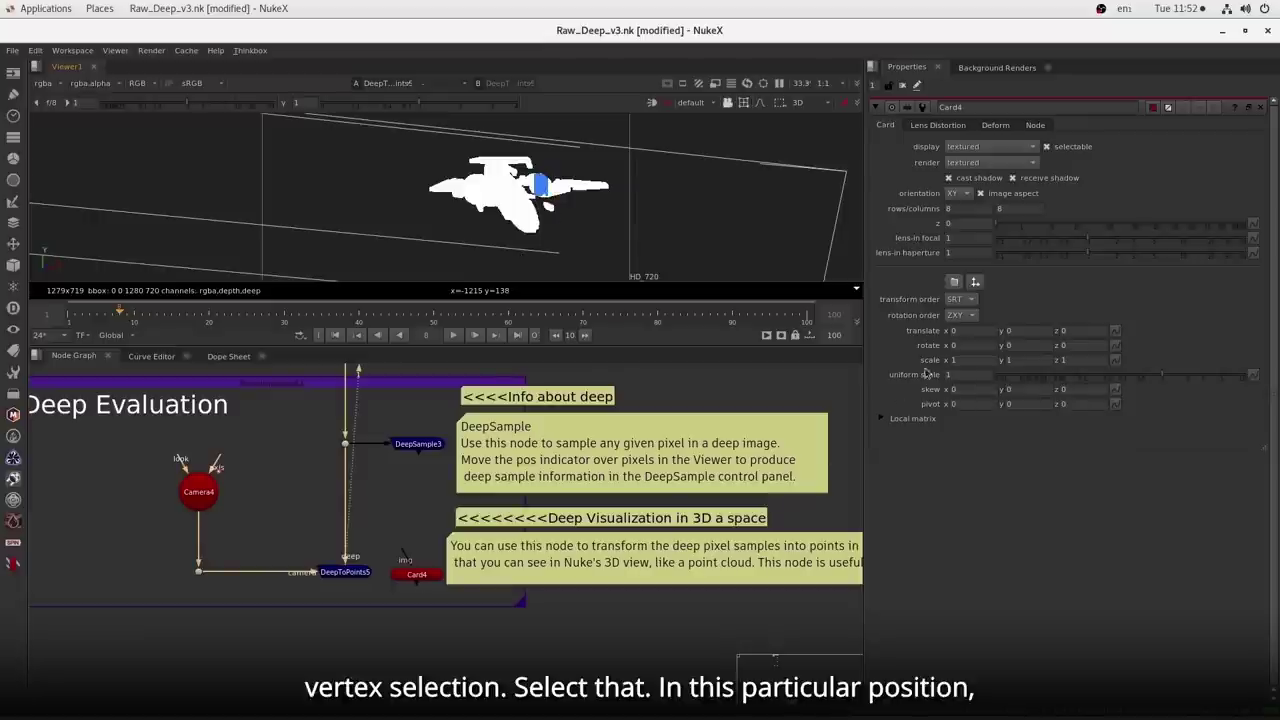
- Match Card4's position to the selected points, with a uniform scale of 100 and a y rotation of -18
click(976, 282)
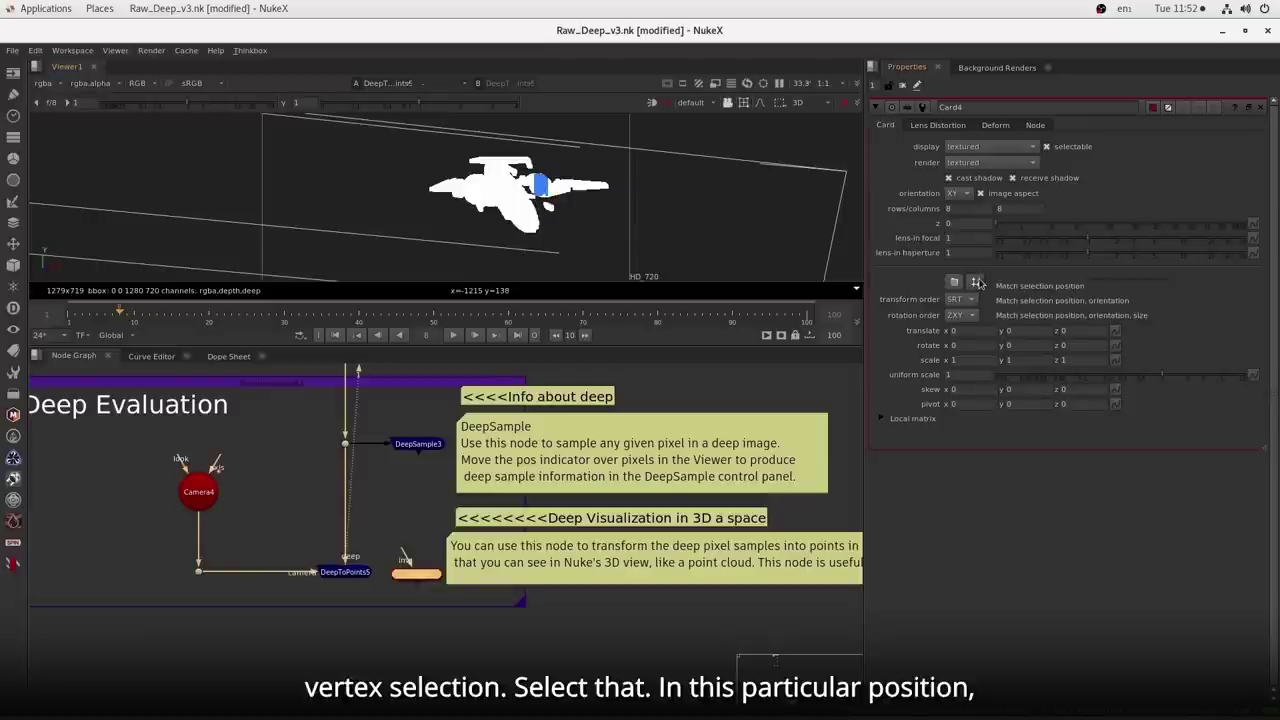
click(1038, 287)
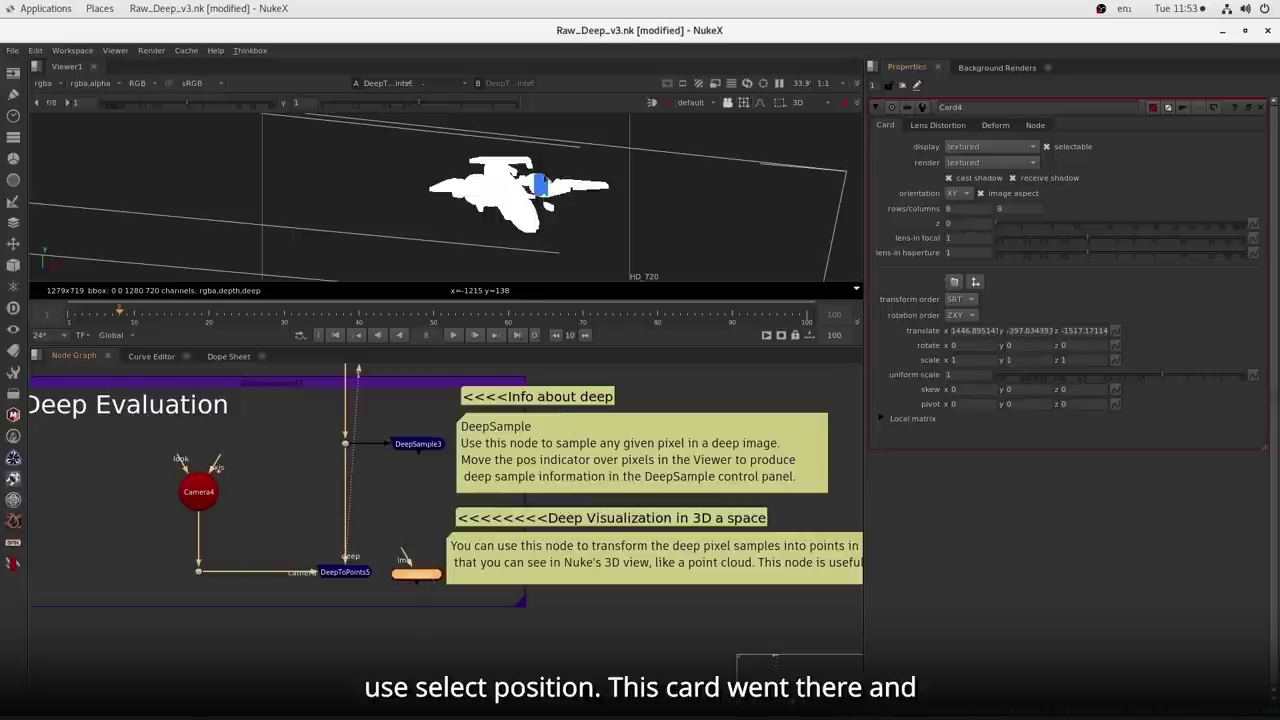
click(956, 376)
double_click(956, 376)
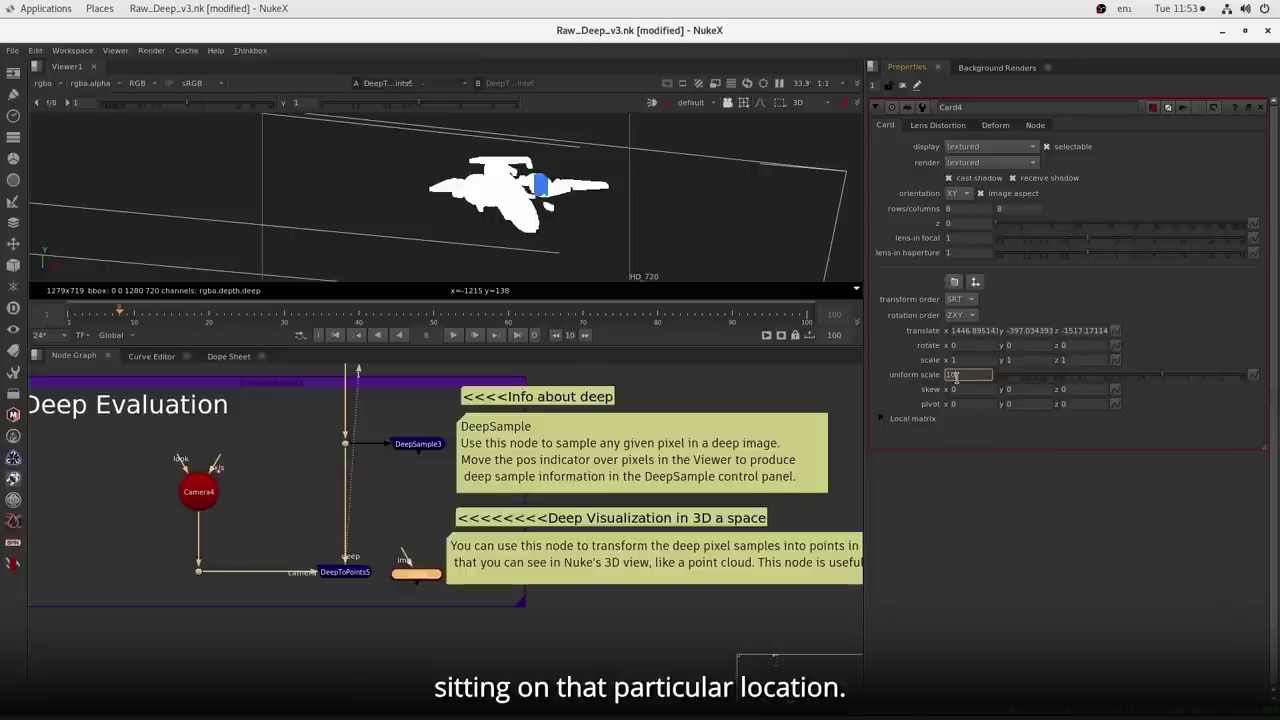
text(100)
key(Return)
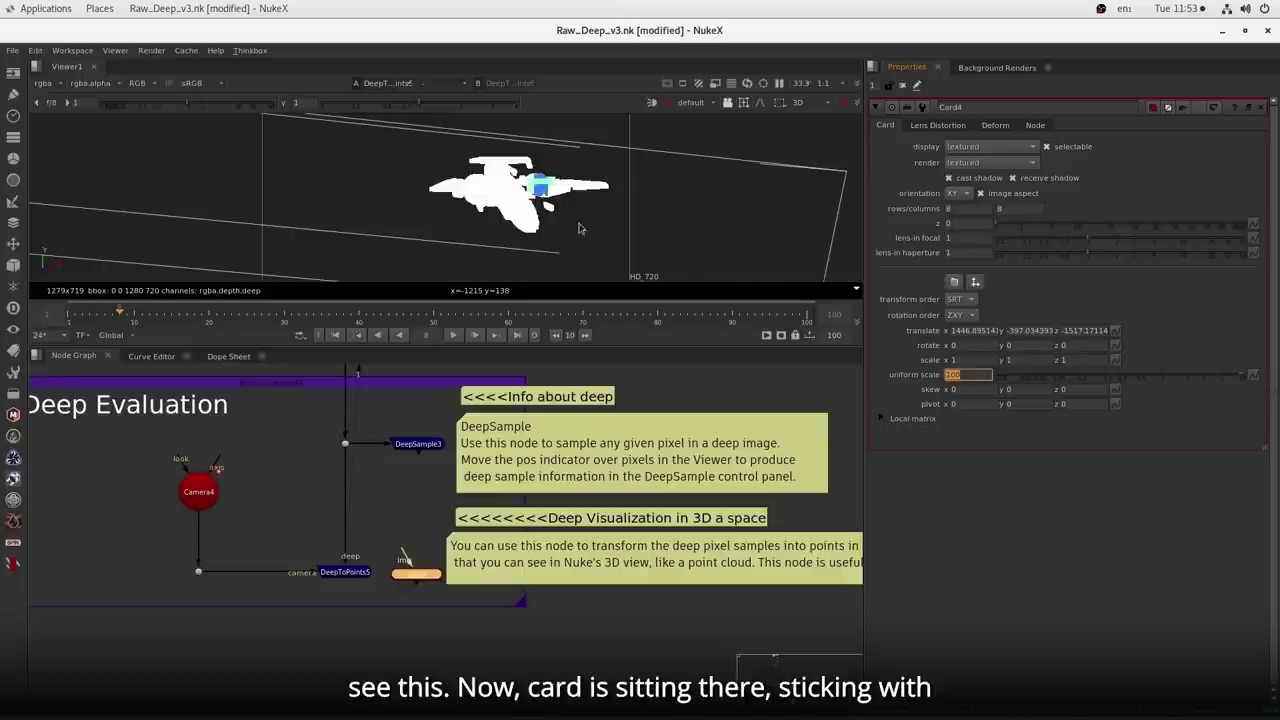
click(1007, 346)
- Review the DeepToPoints note on position reference and compare the DeepToPoints5 and Card4 nodes beside it
drag(750, 542, 523, 491)
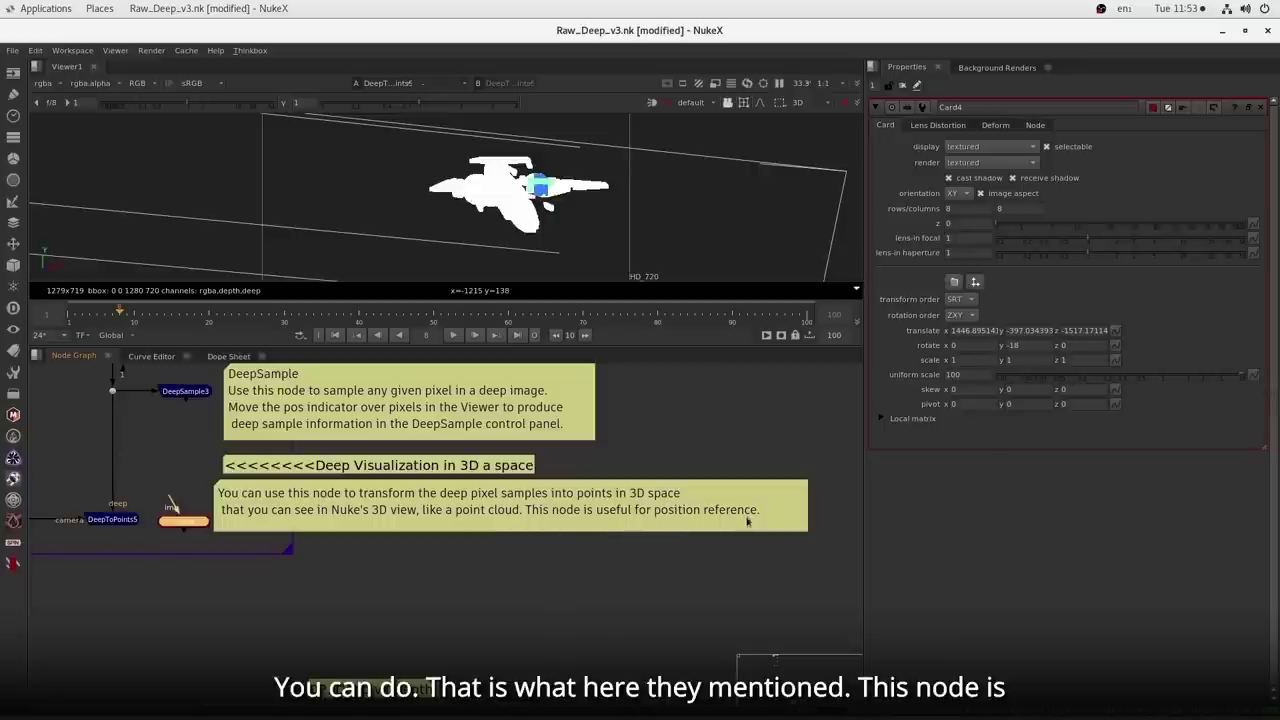
drag(371, 568, 618, 568)
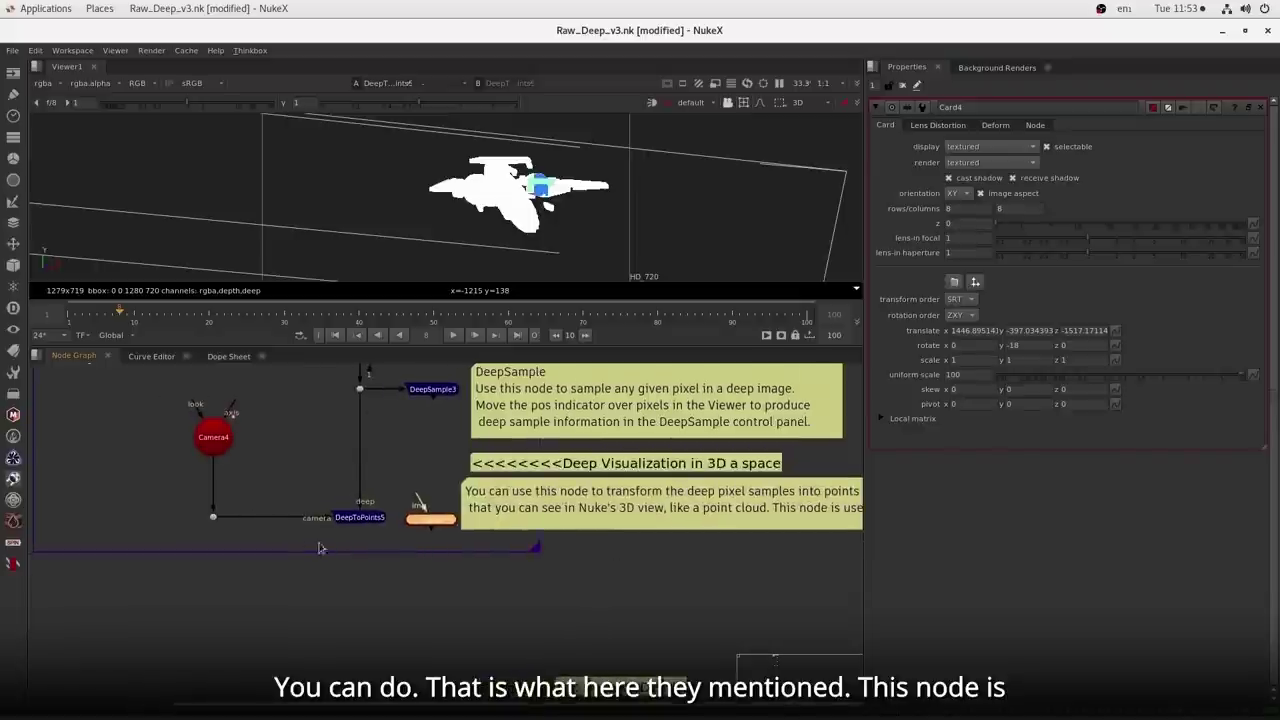
drag(316, 500, 406, 548)
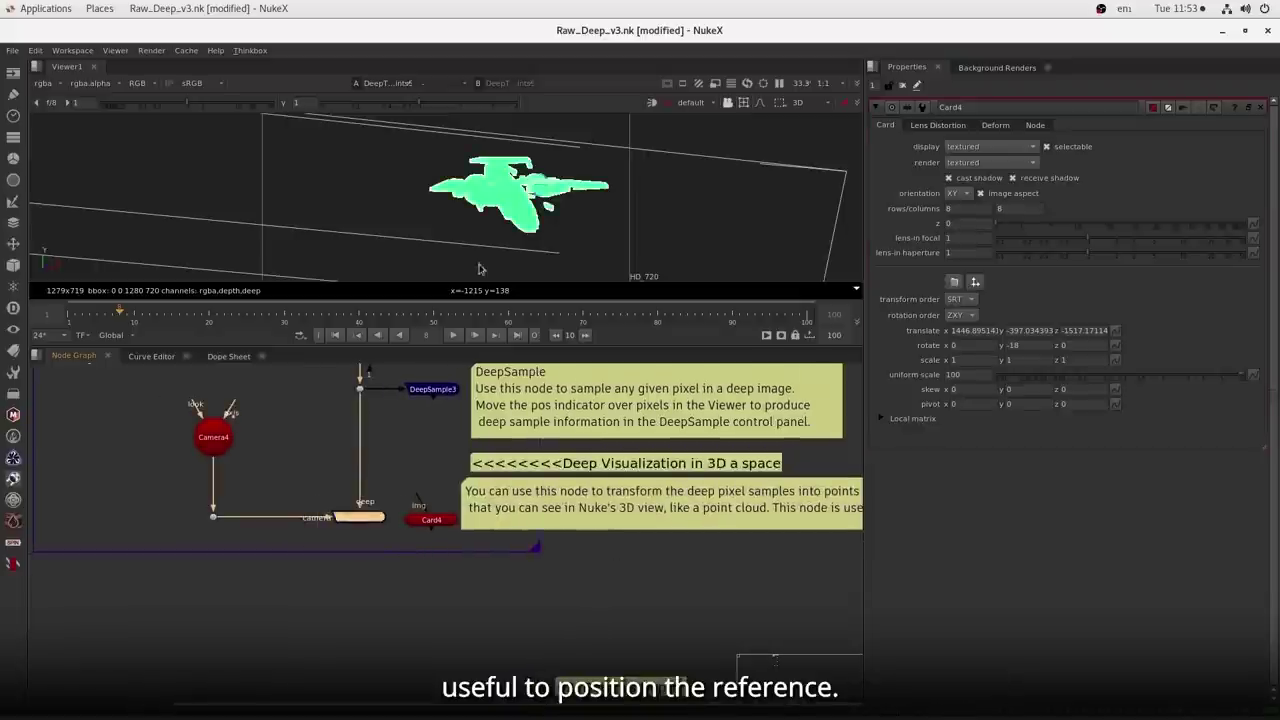
drag(396, 476, 478, 563)
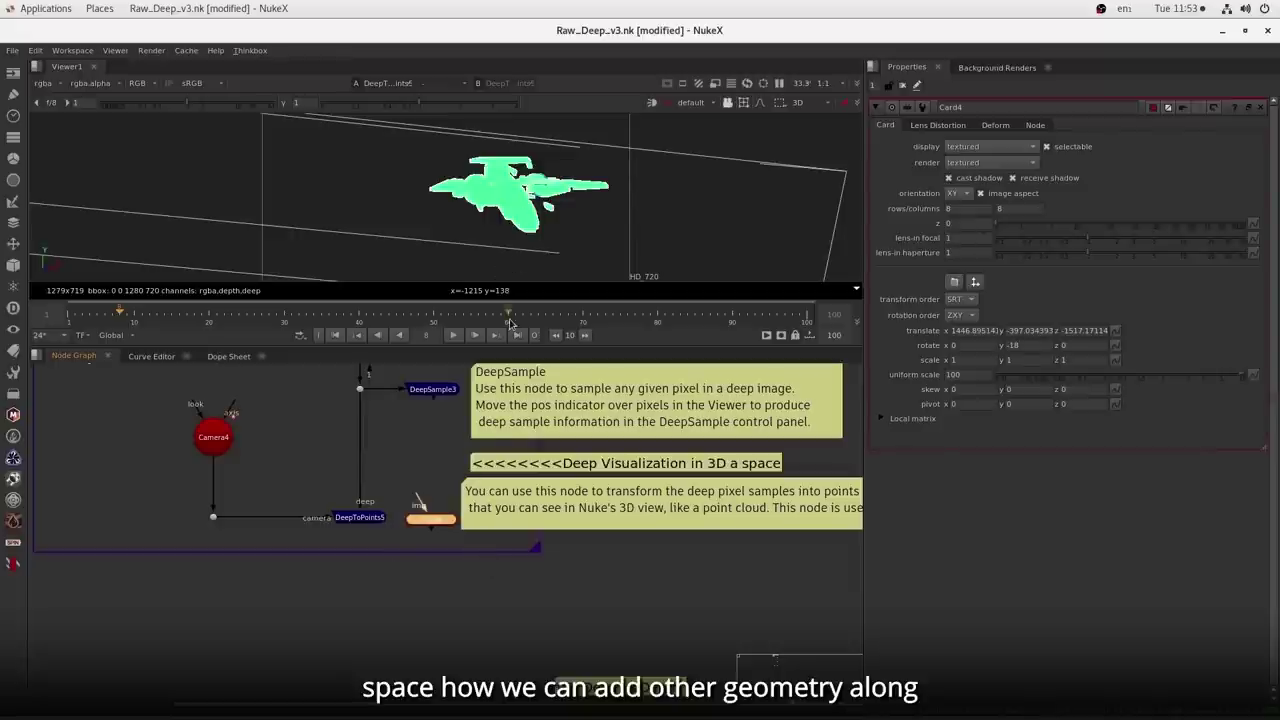
- Duplicate the airplane DeepRead above the group and set the copy's file to the D_clouds/D_Clouds1.####.exr sequence
drag(408, 484, 440, 597)
scroll(443, 540, down, 2)
drag(476, 442, 530, 476)
scroll(562, 527, up, 3)
double_click(530, 476)
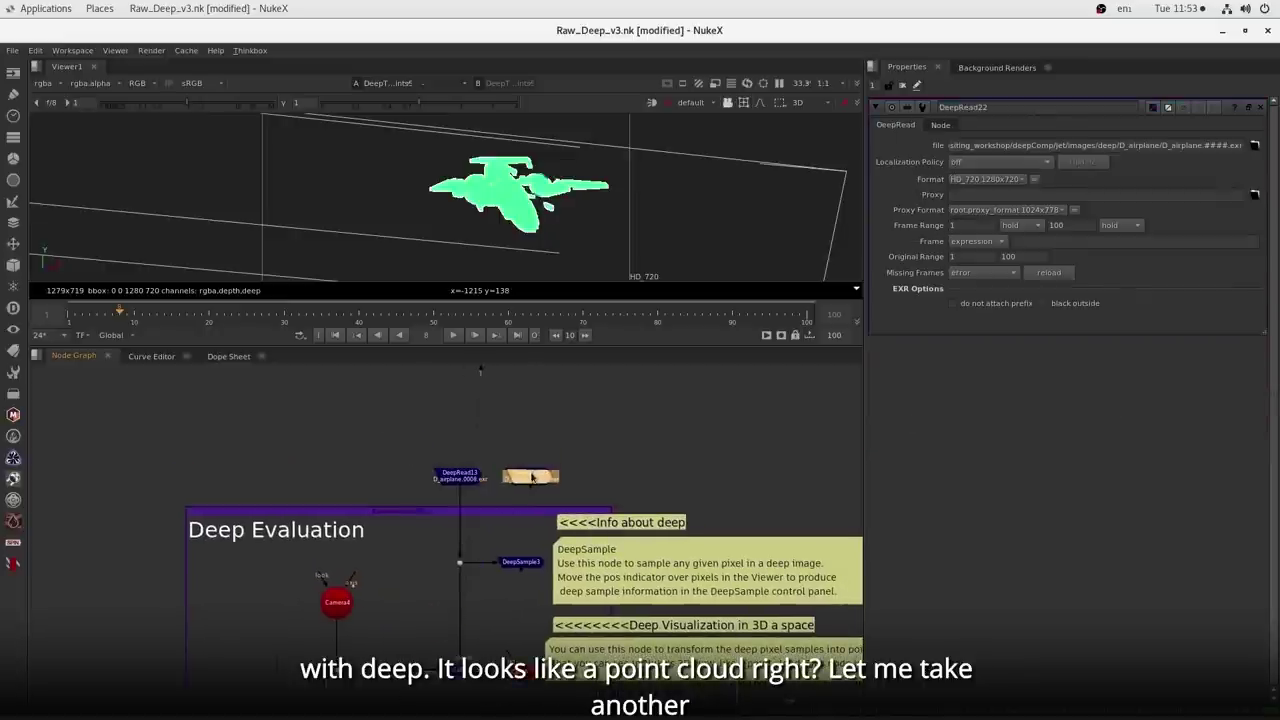
click(1254, 145)
click(412, 275)
double_click(538, 344)
click(571, 328)
click(830, 486)
- Connect the dot feeding DeepToPoints5 to the clouds DeepRead and frame the cloud points in the 3D view
scroll(499, 487, up, 2)
drag(440, 438, 533, 420)
drag(486, 634, 483, 495)
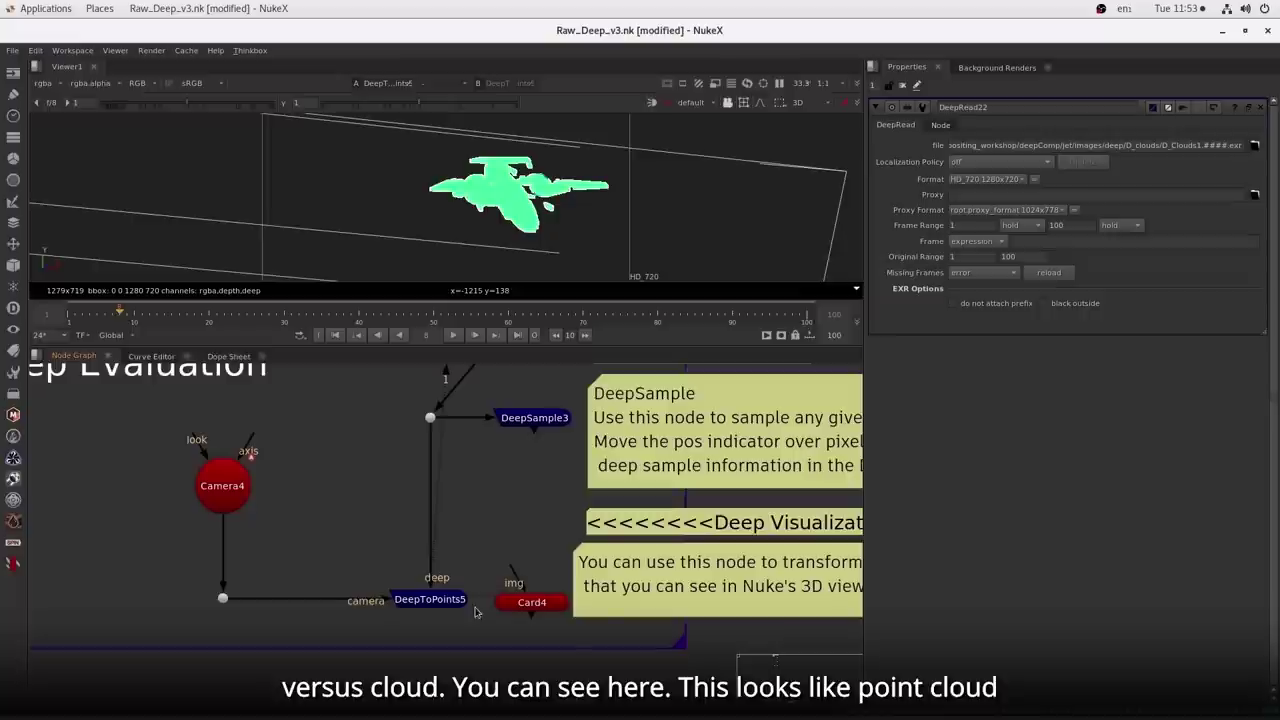
click(451, 595)
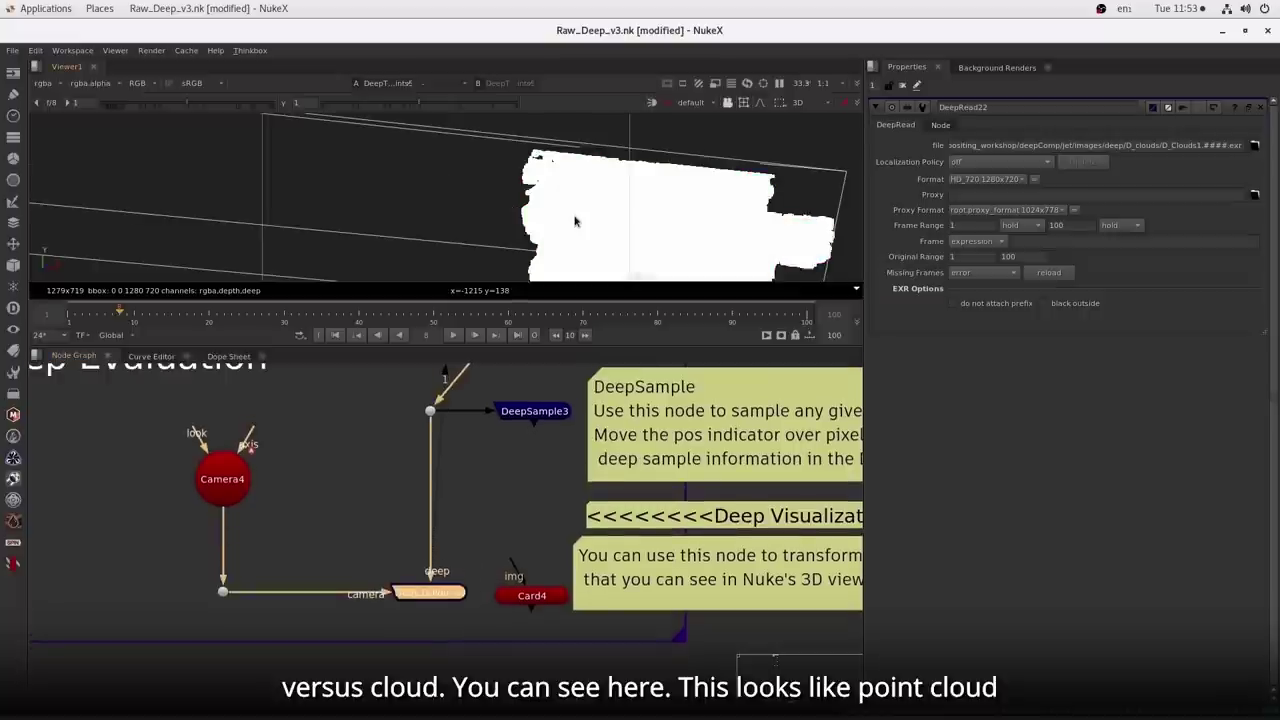
key(f)
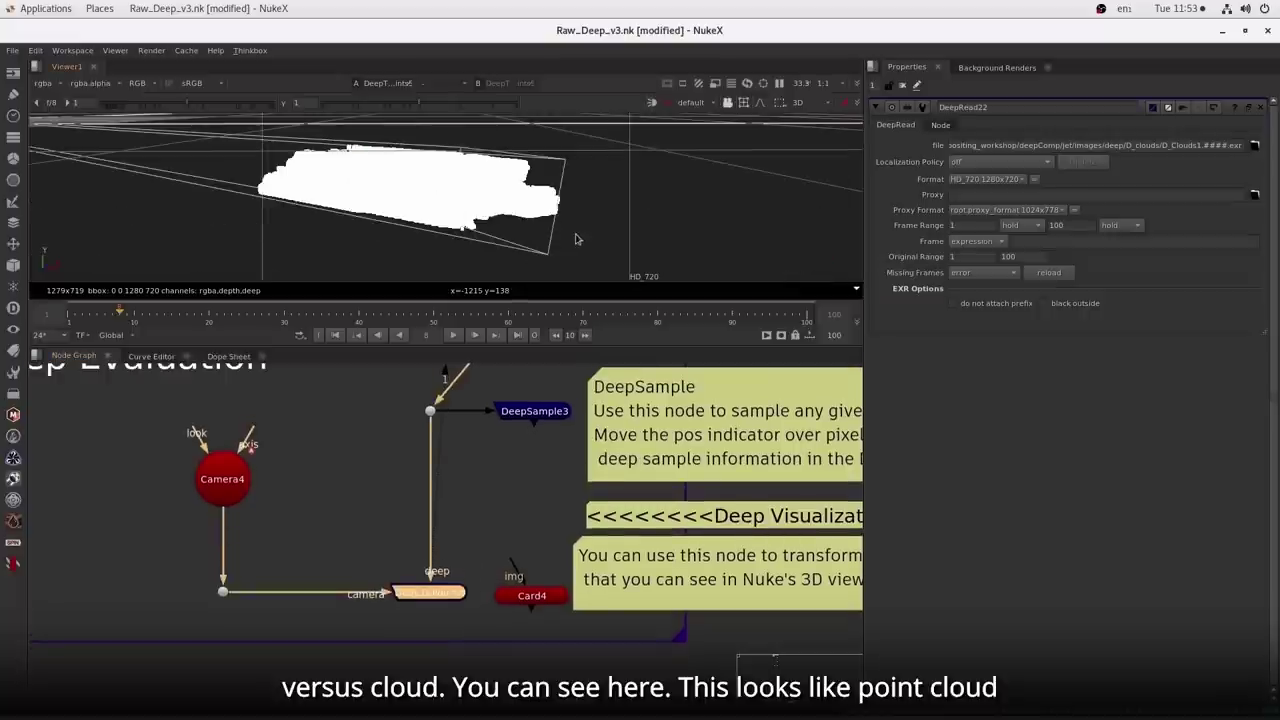
- Clear the open node properties, then play and stop the timeline to watch the cloud points relative to the camera
click(902, 85)
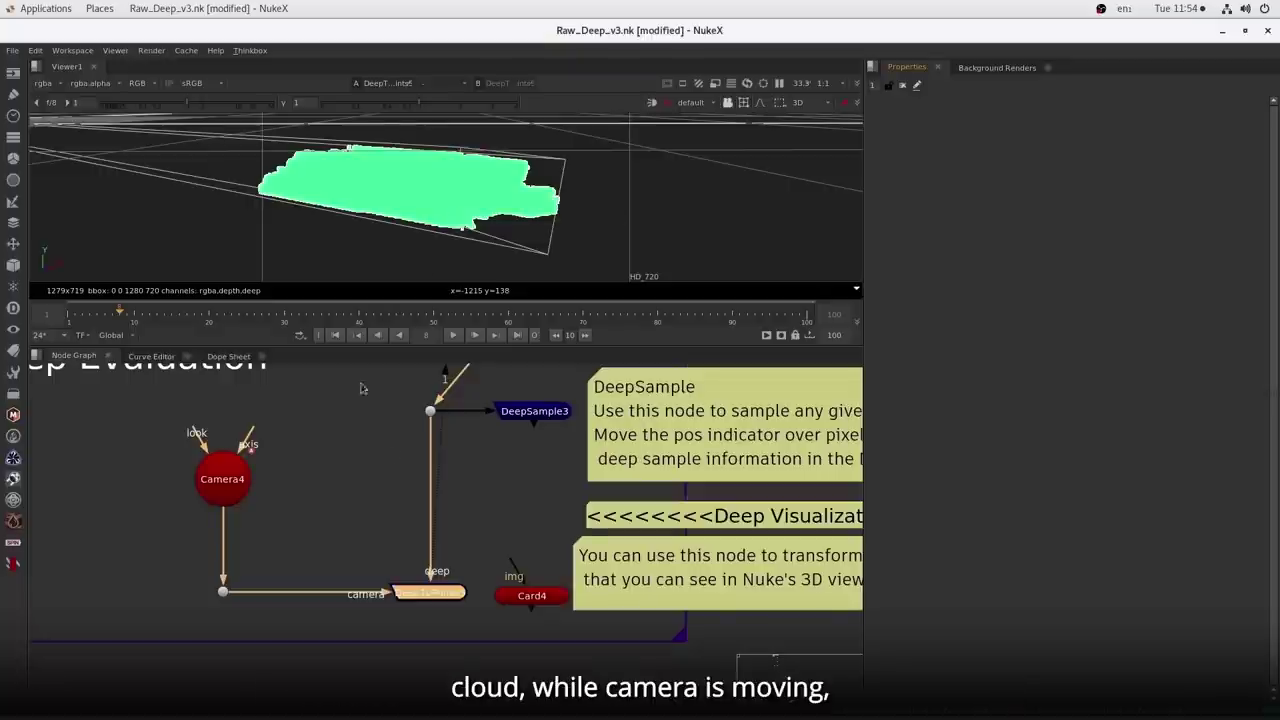
click(453, 335)
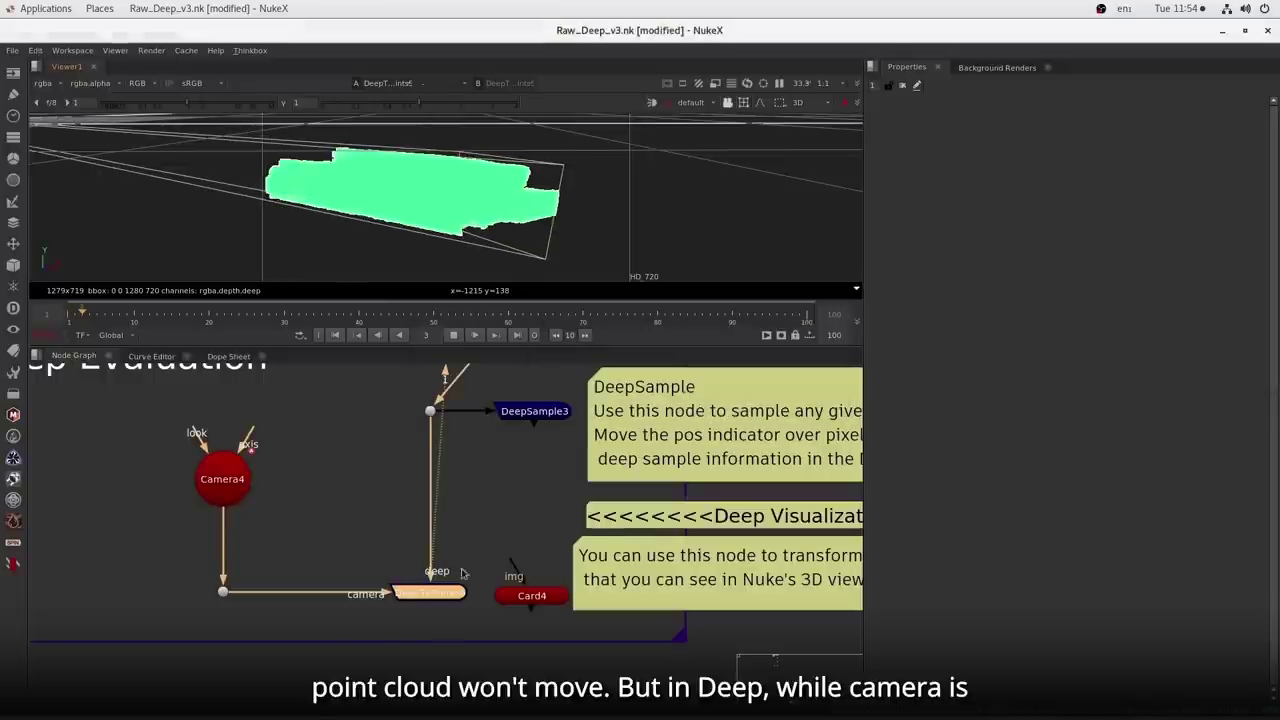
click(453, 336)
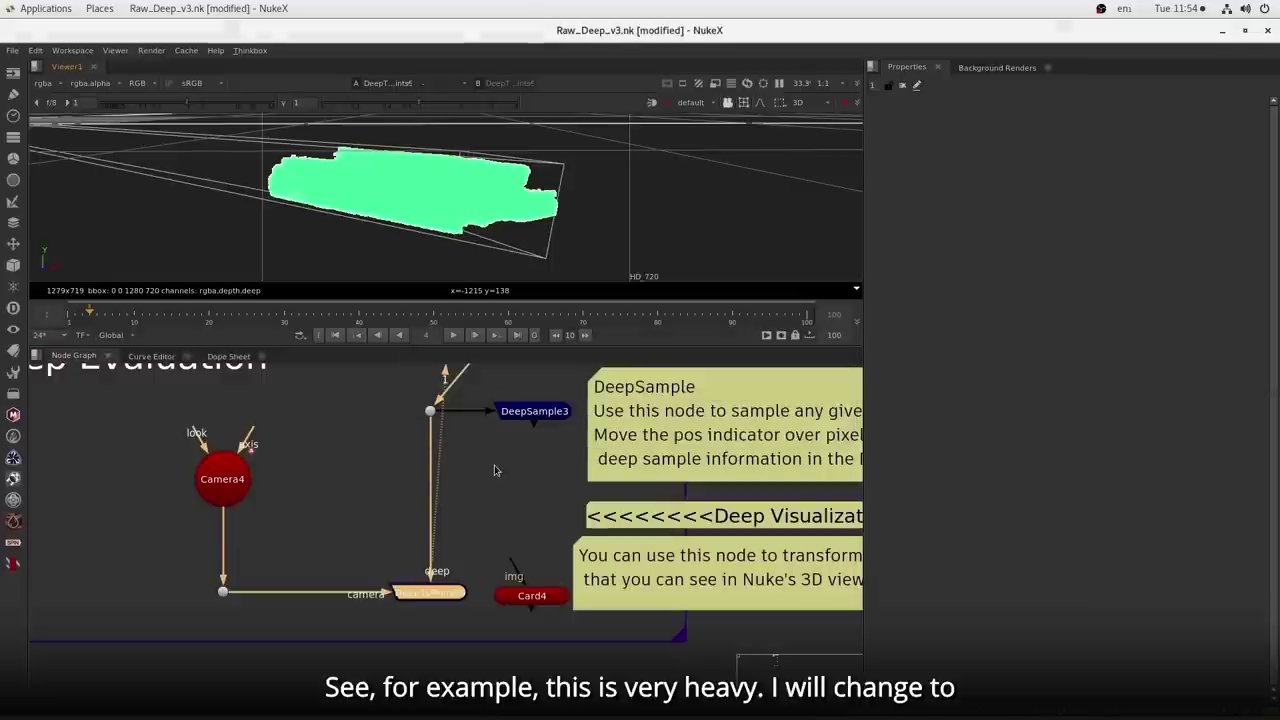
- Reconnect the dot feeding DeepToPoints5 to the airplane DeepRead and view the points through Camera4 at frame 10
scroll(492, 466, down, 3)
drag(495, 400, 464, 414)
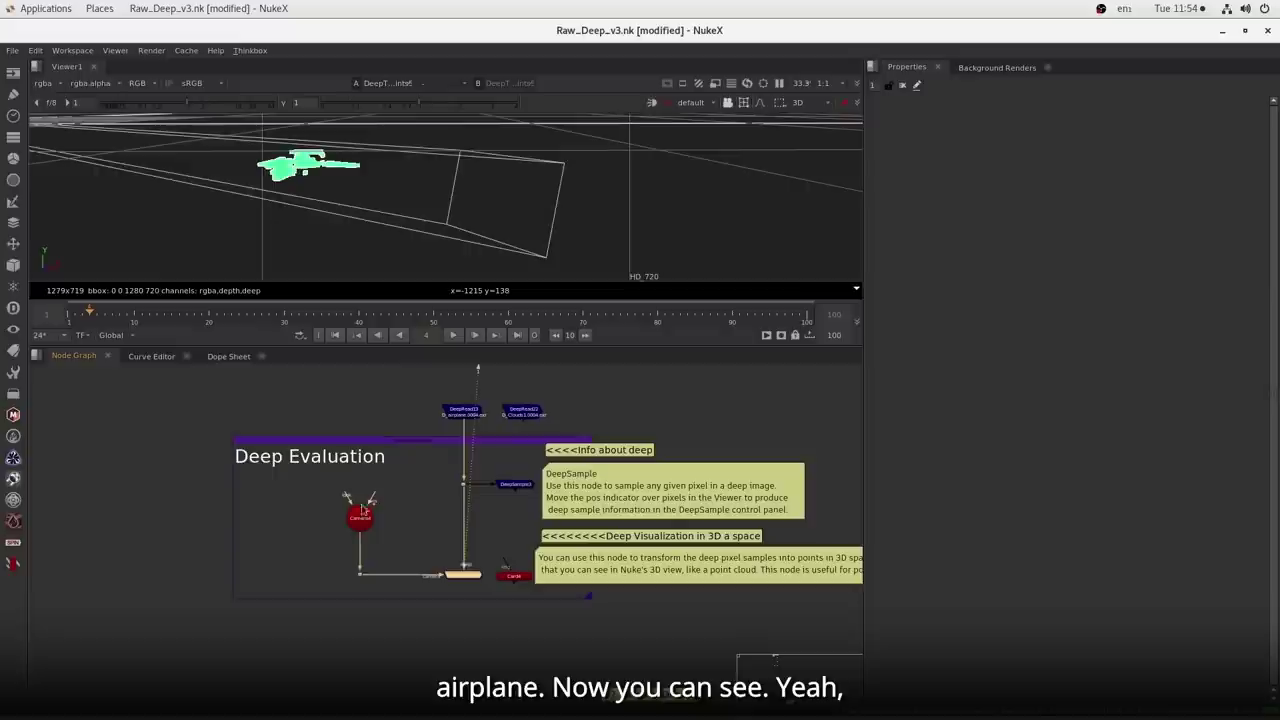
click(366, 214)
key(f)
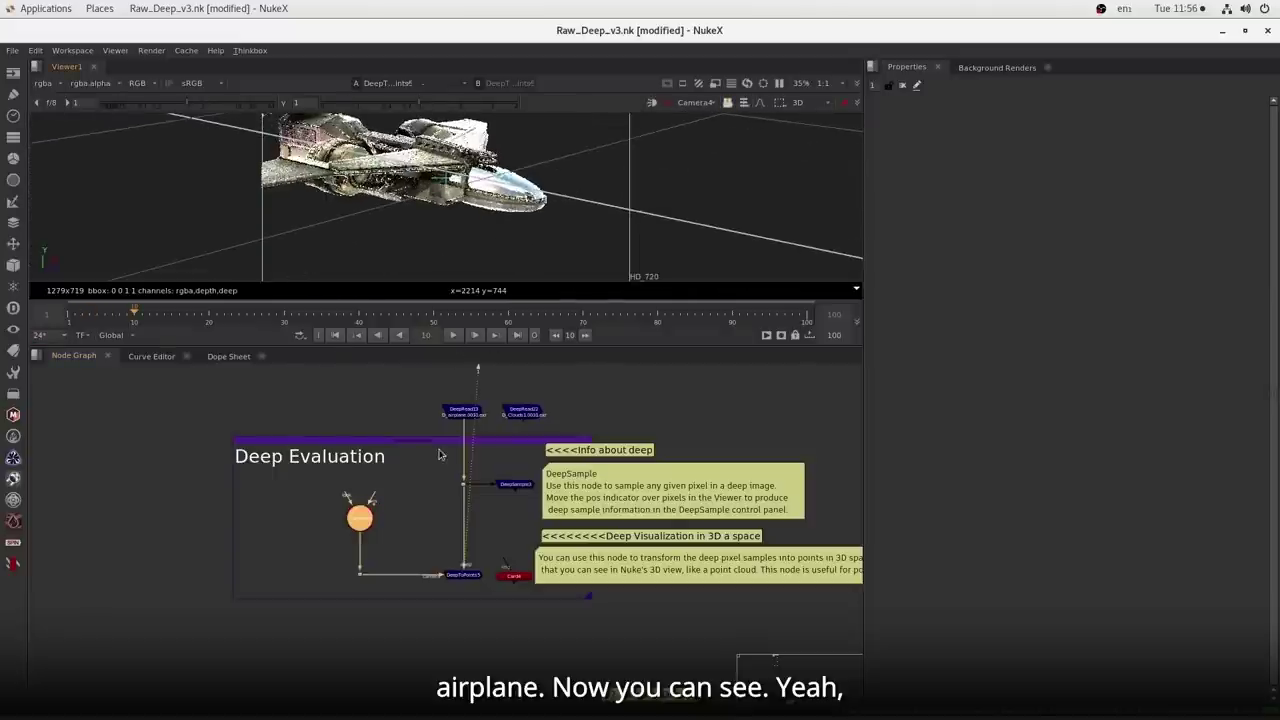
- Go to the Deep vs Depth section and read its note, locating the airplane DeepRead beside it
drag(434, 504, 426, 455)
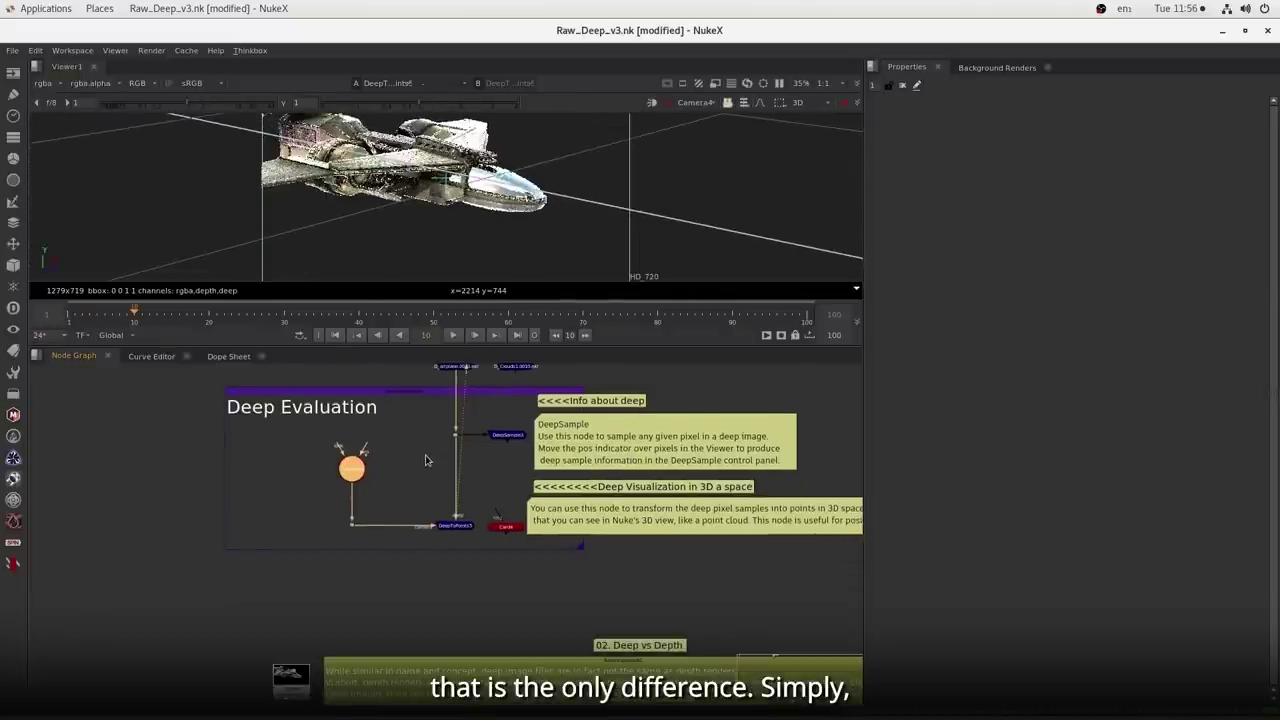
scroll(465, 590, down, 1)
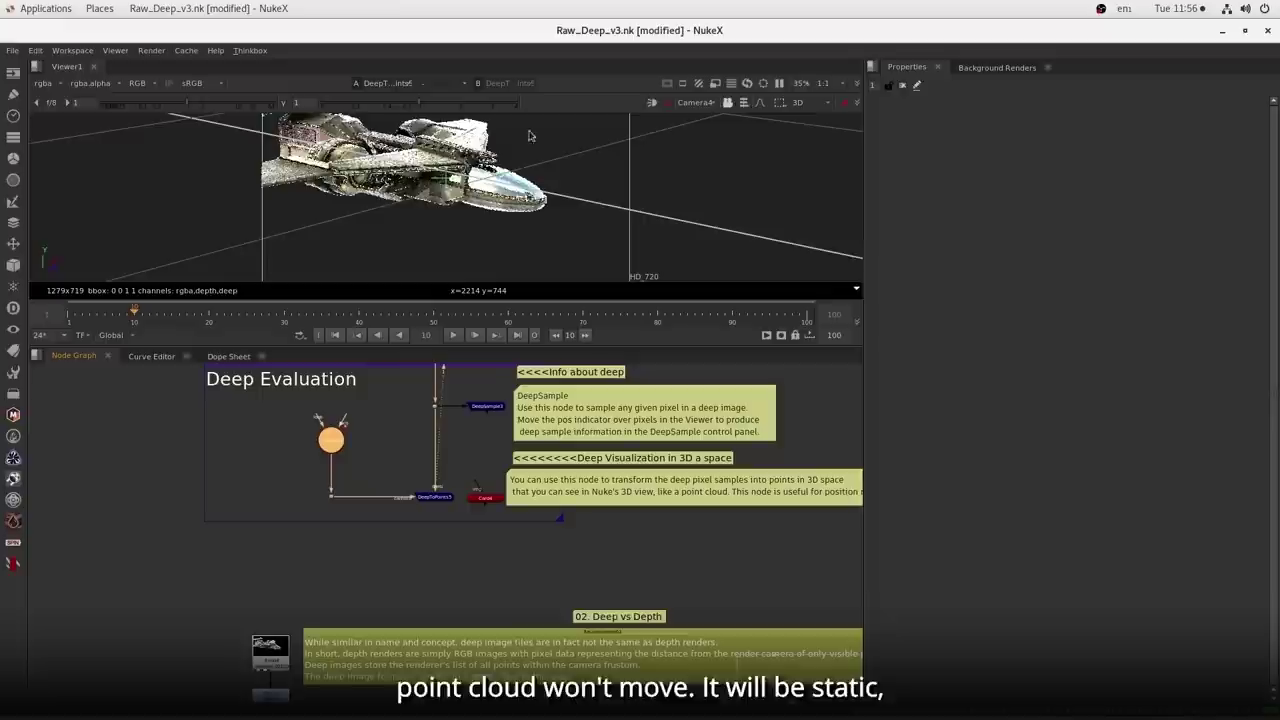
drag(515, 596, 498, 426)
drag(464, 600, 467, 583)
drag(576, 577, 490, 553)
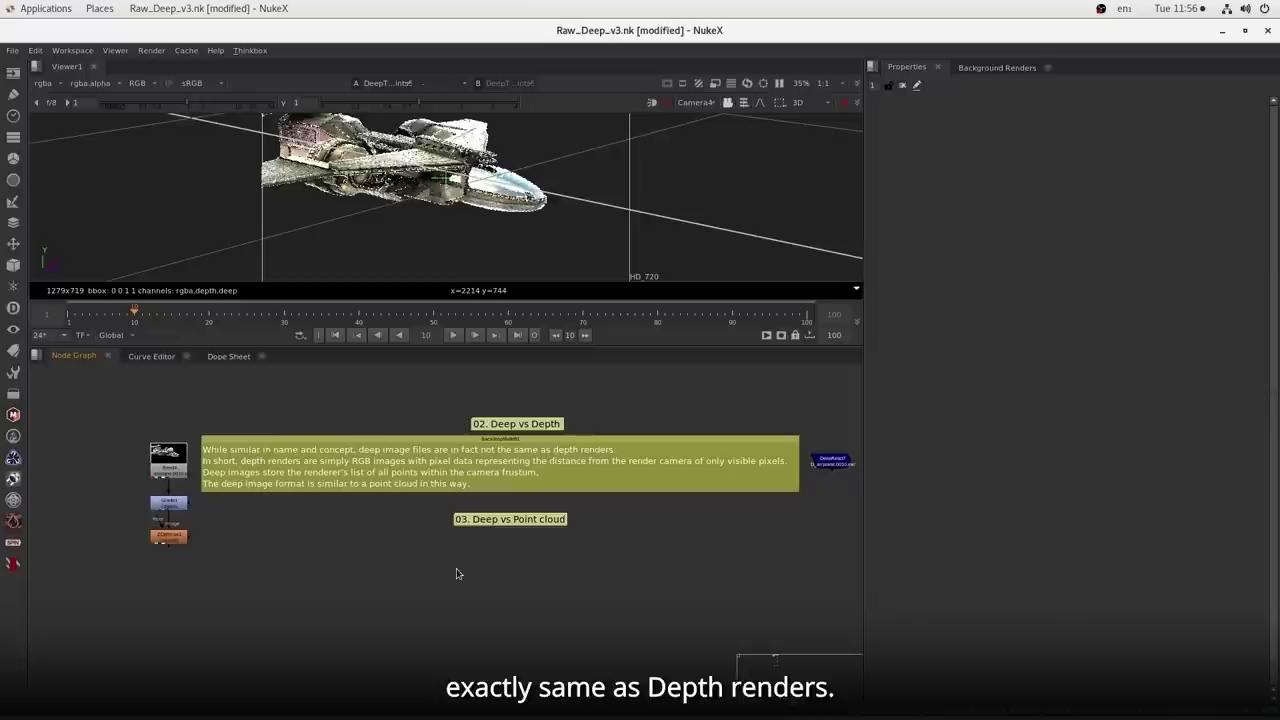
drag(827, 448, 866, 492)
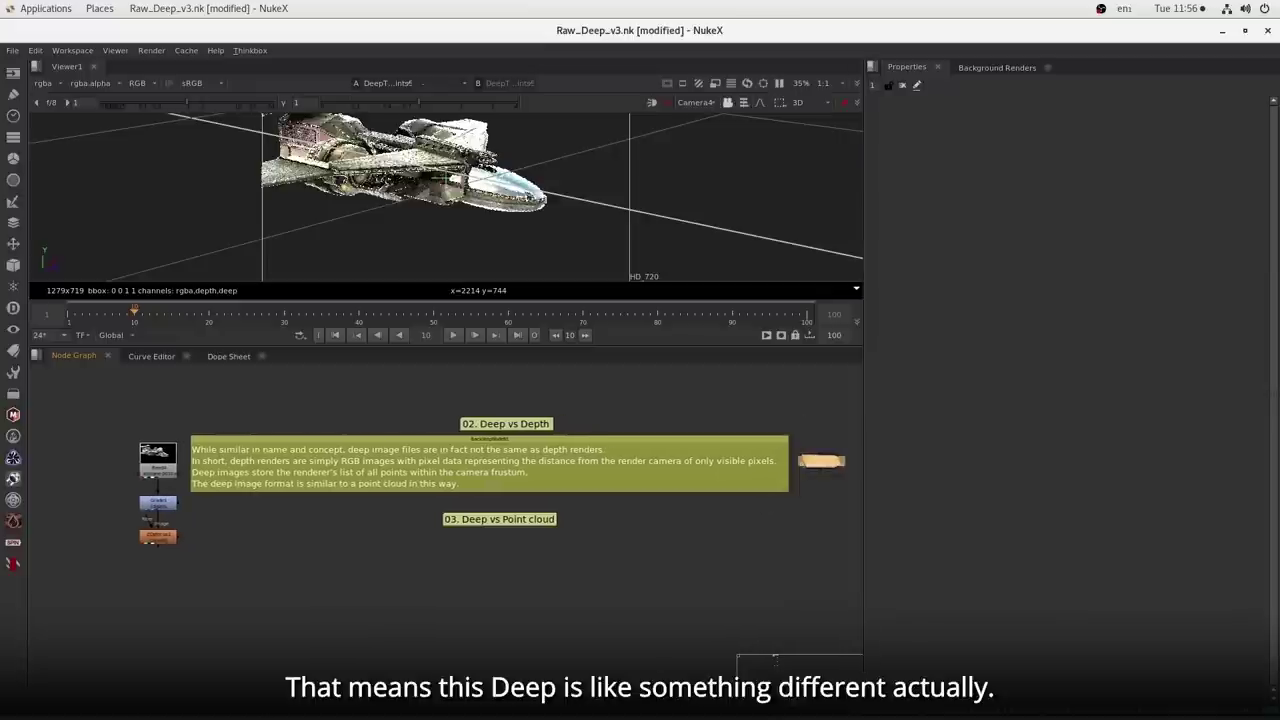
- Show the 2D airplane render Read4 in the viewer and open its properties
click(170, 474)
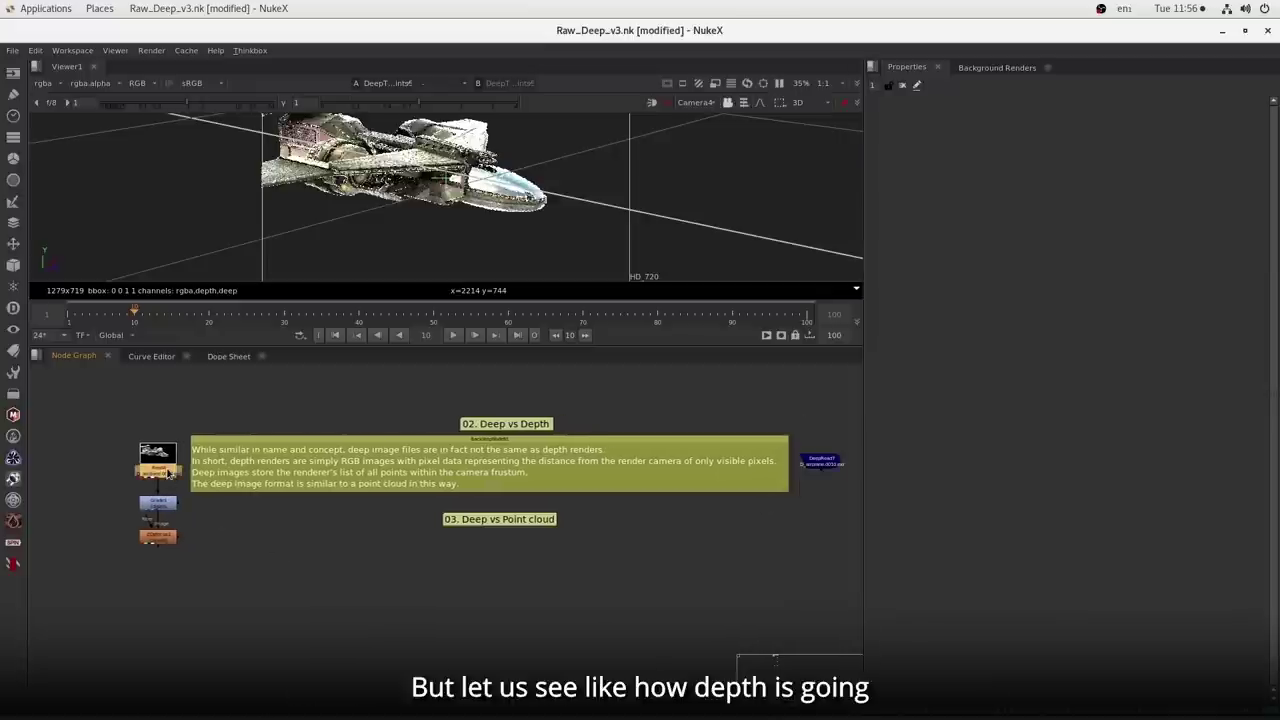
key(1)
double_click(167, 472)
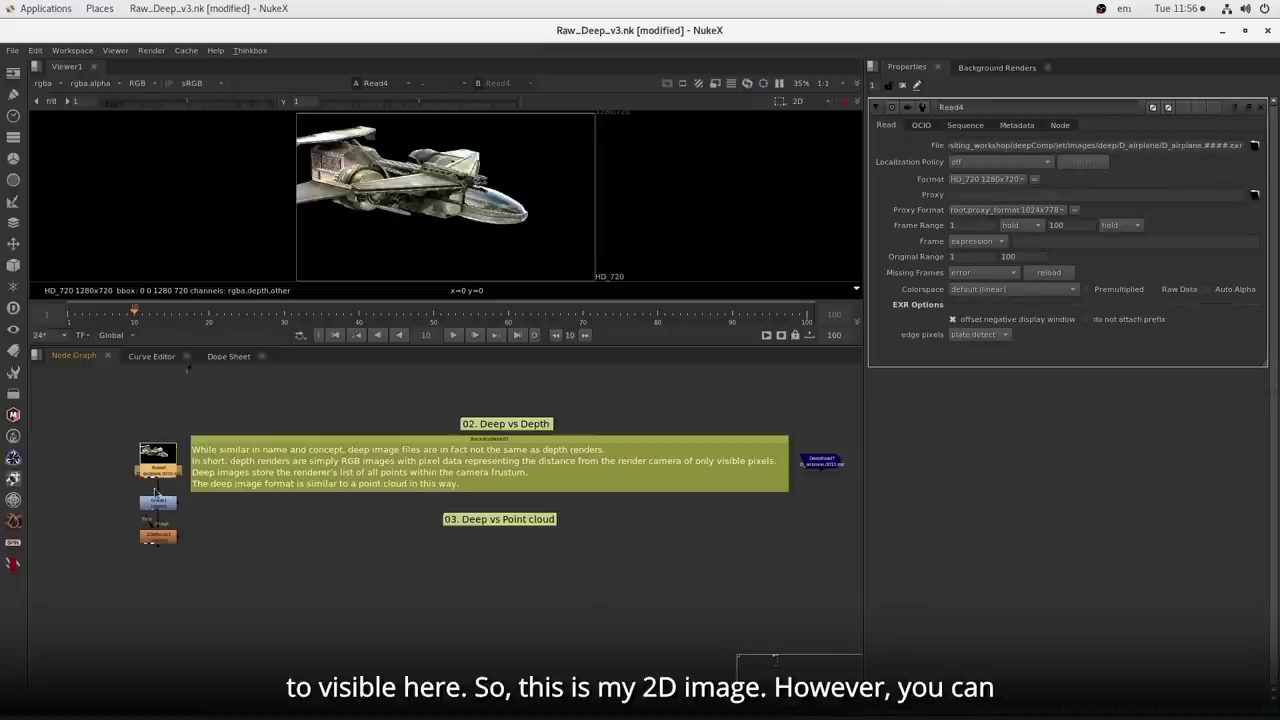
- Display the depth channel of the 2D airplane render Read4 in the viewer
scroll(181, 483, up, 4)
drag(82, 444, 215, 485)
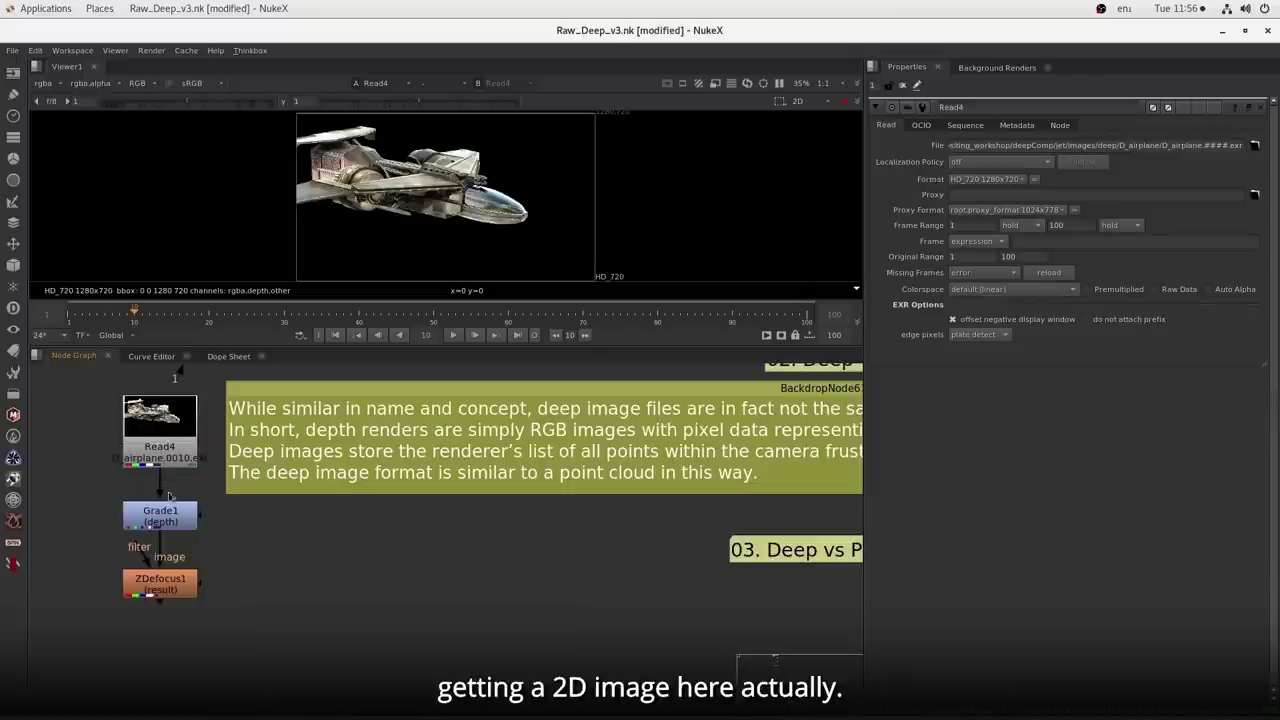
drag(97, 445, 224, 484)
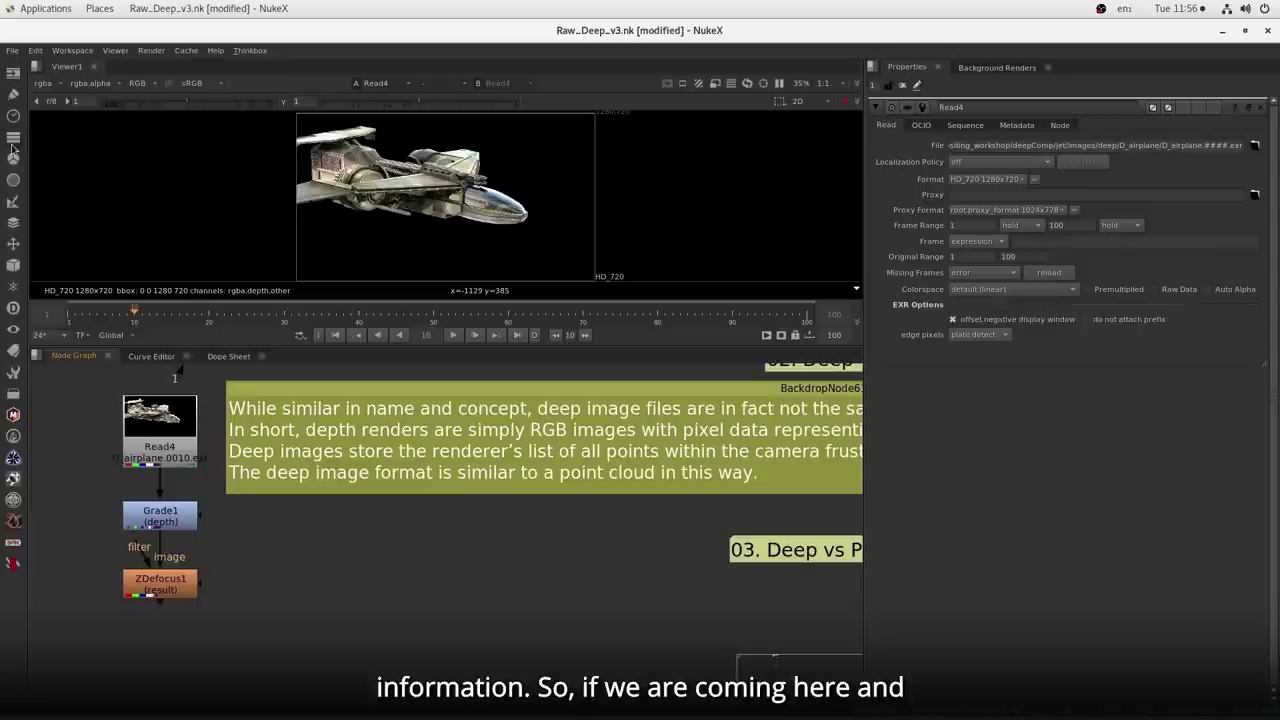
click(50, 83)
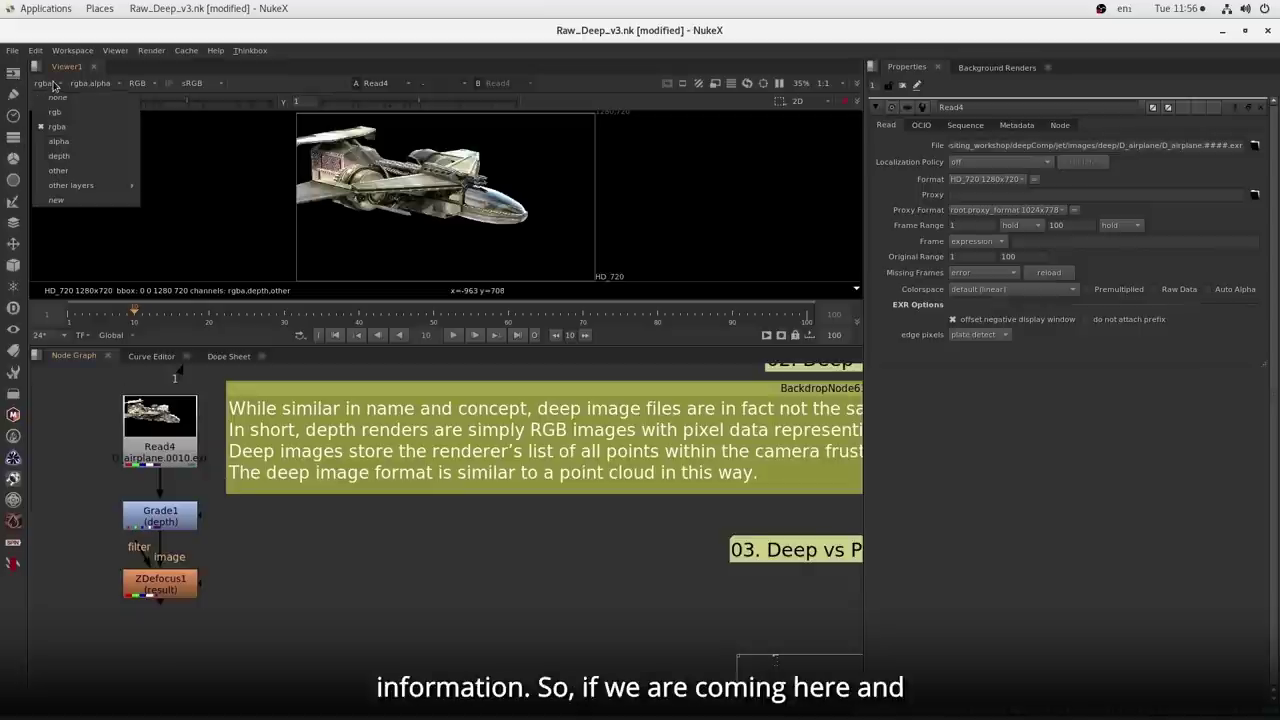
click(62, 156)
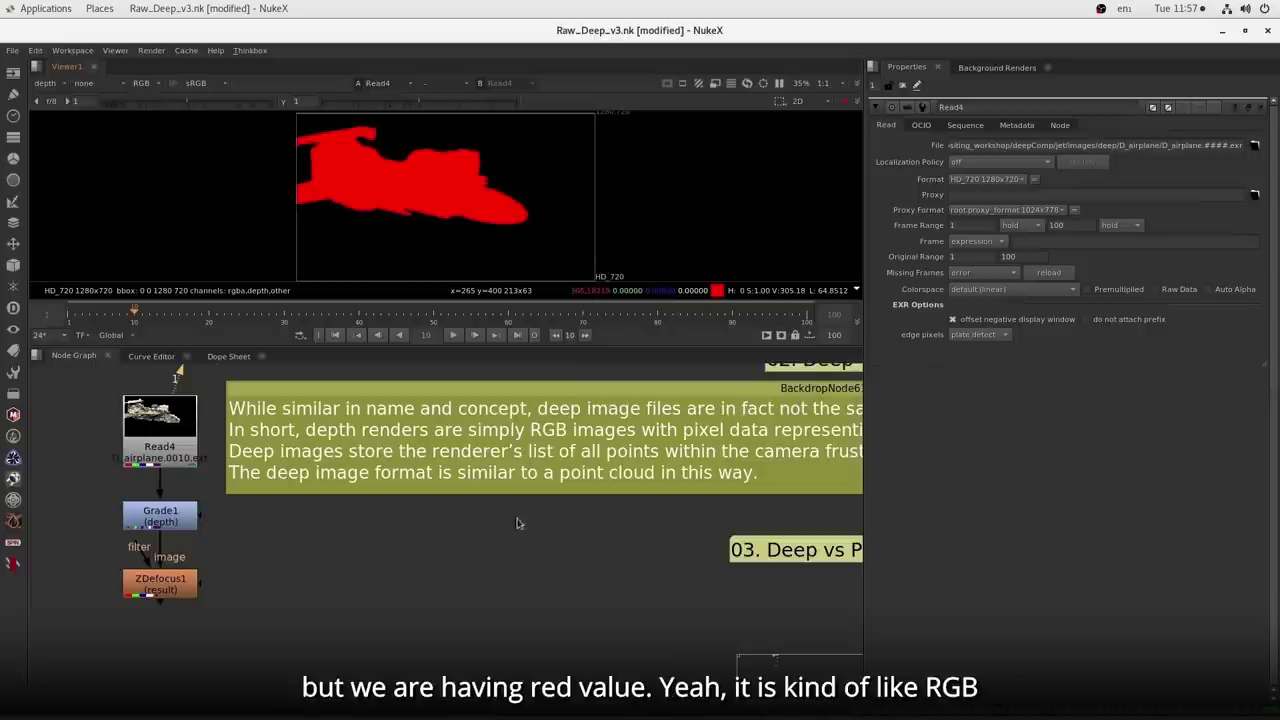
- Read the Deep vs Depth note and lower the viewer gain to about 0.002 to examine the airplane's depth shading
drag(602, 515, 484, 516)
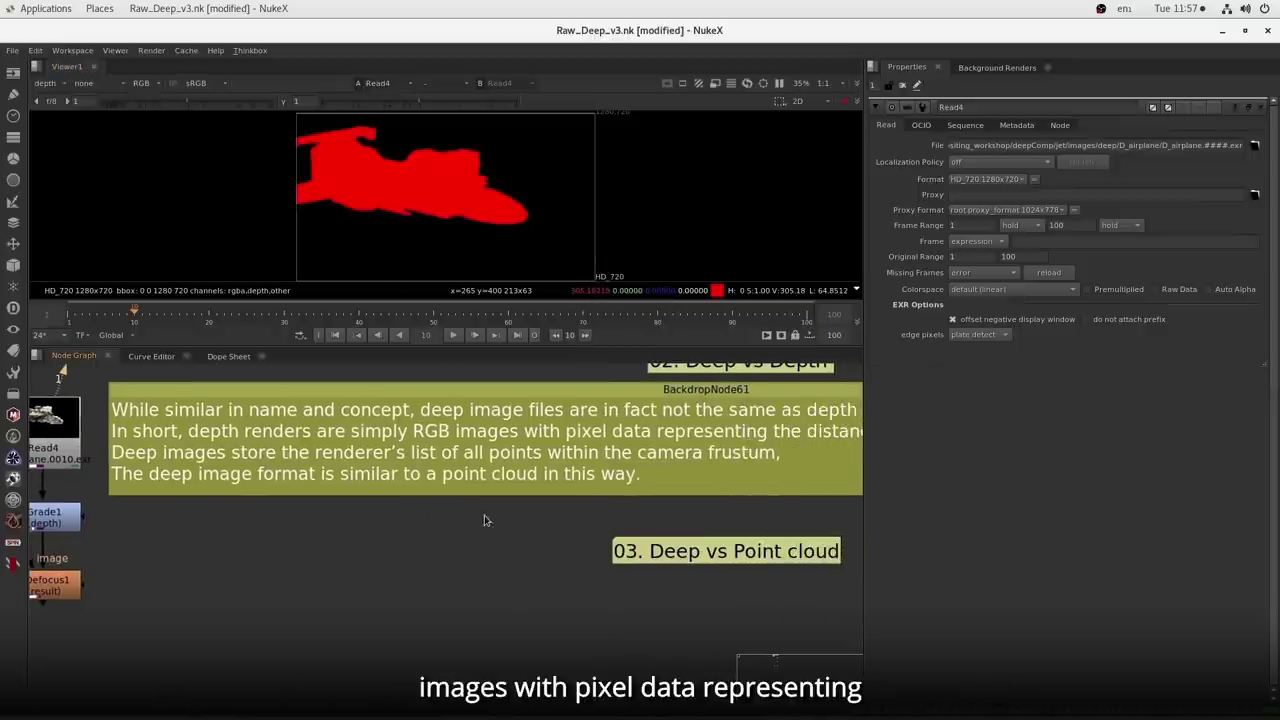
scroll(489, 518, down, 3)
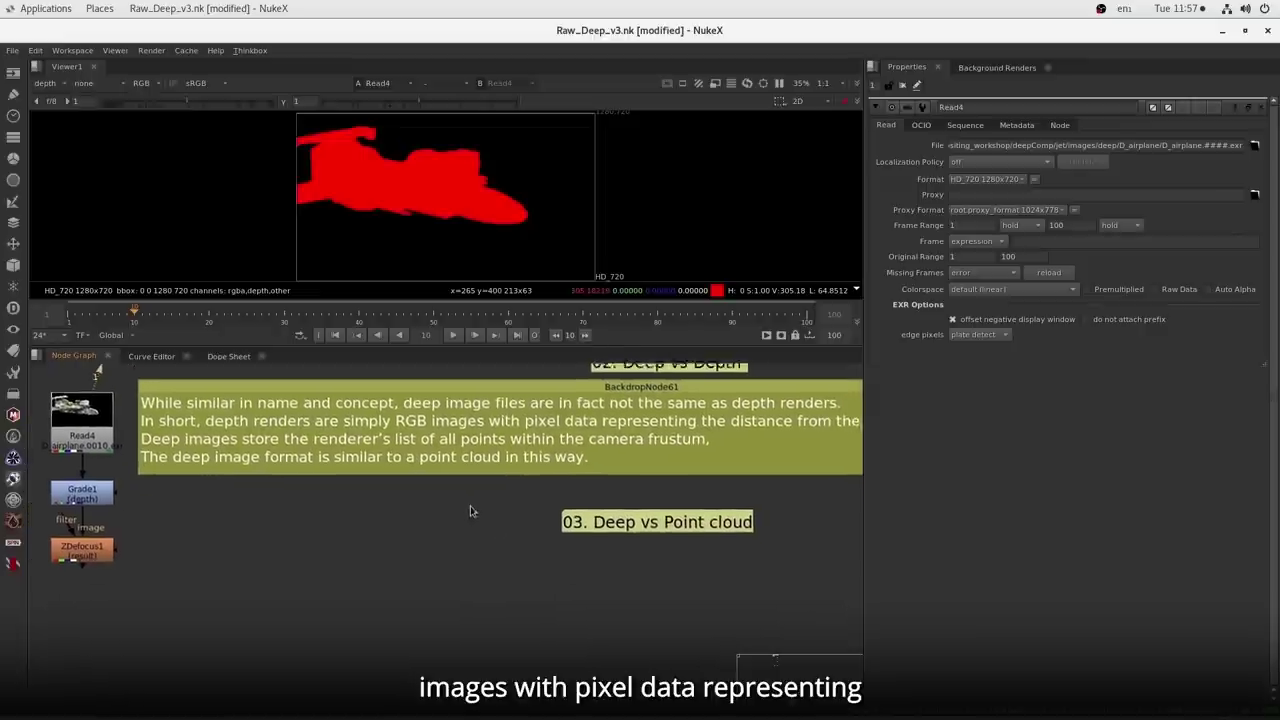
mouse_move(455, 510)
mouse_down()
mouse_move(442, 511)
mouse_move(467, 513)
mouse_up()
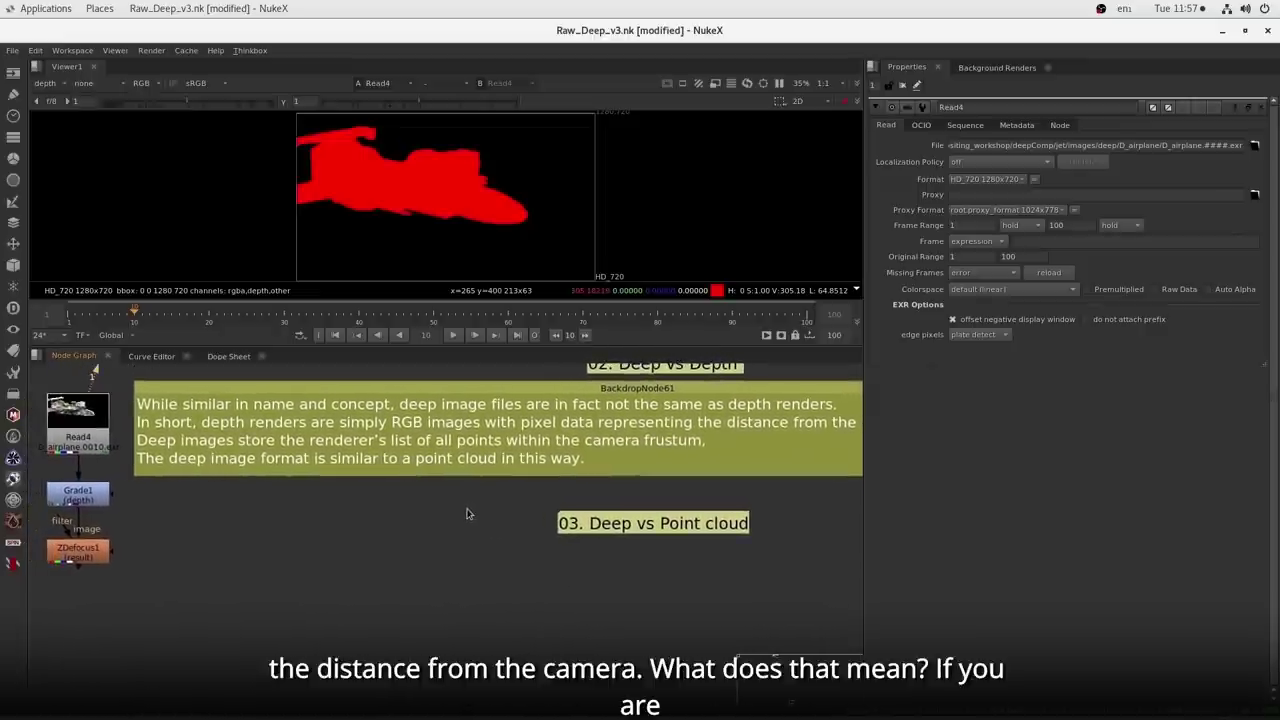
click(38, 104)
click(38, 104)
click(38, 104)
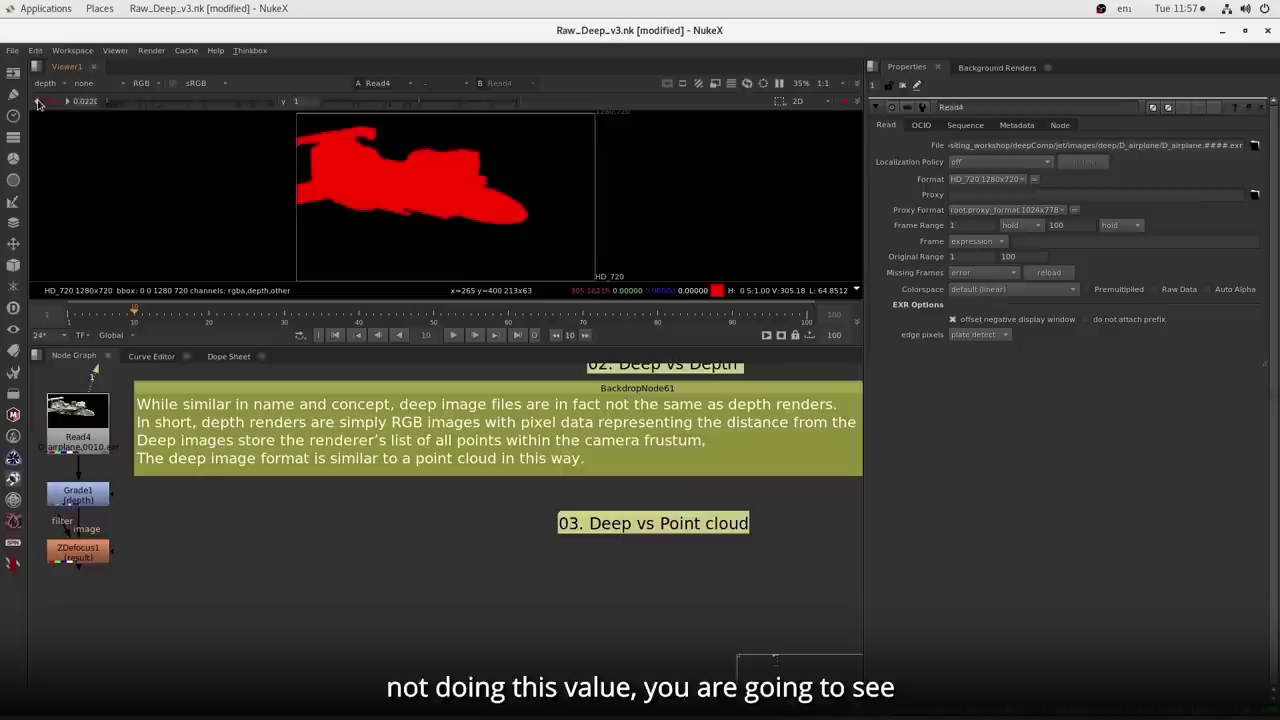
click(38, 103)
click(38, 103)
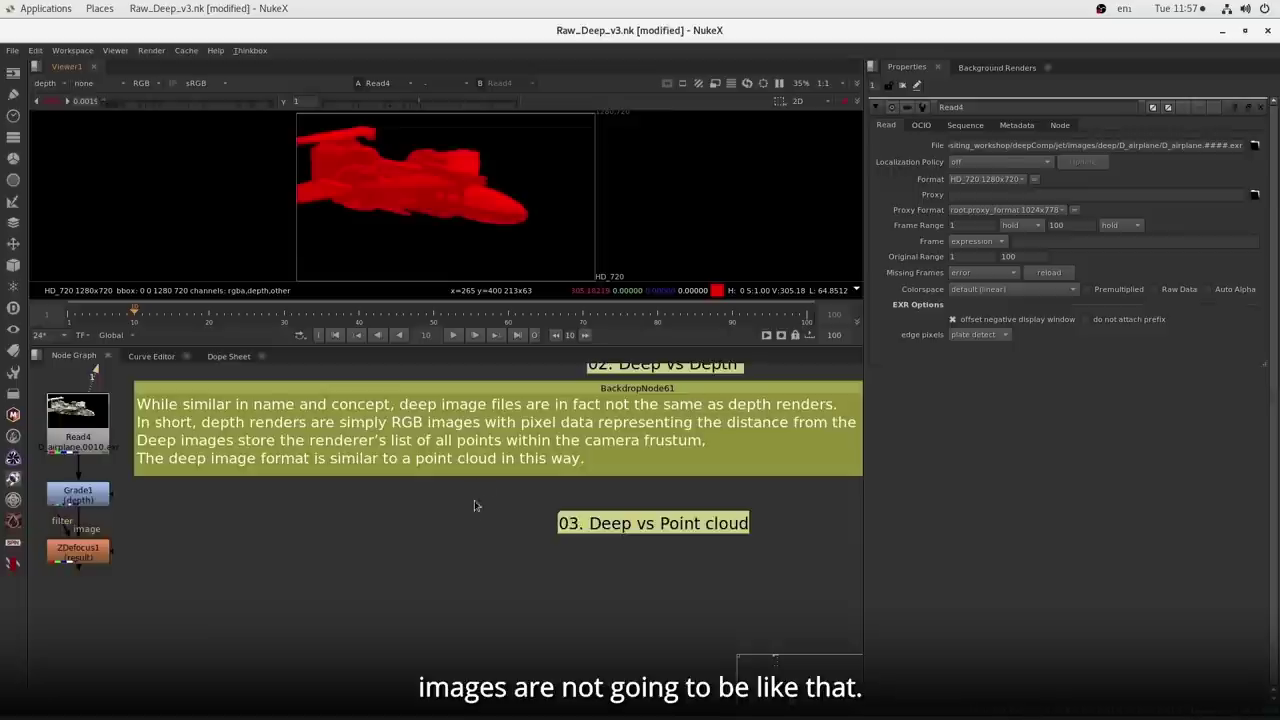
- Return to the DeepToPoints airplane point cloud and switch the viewer channels back to rgba
key(f)
scroll(407, 478, up, 2)
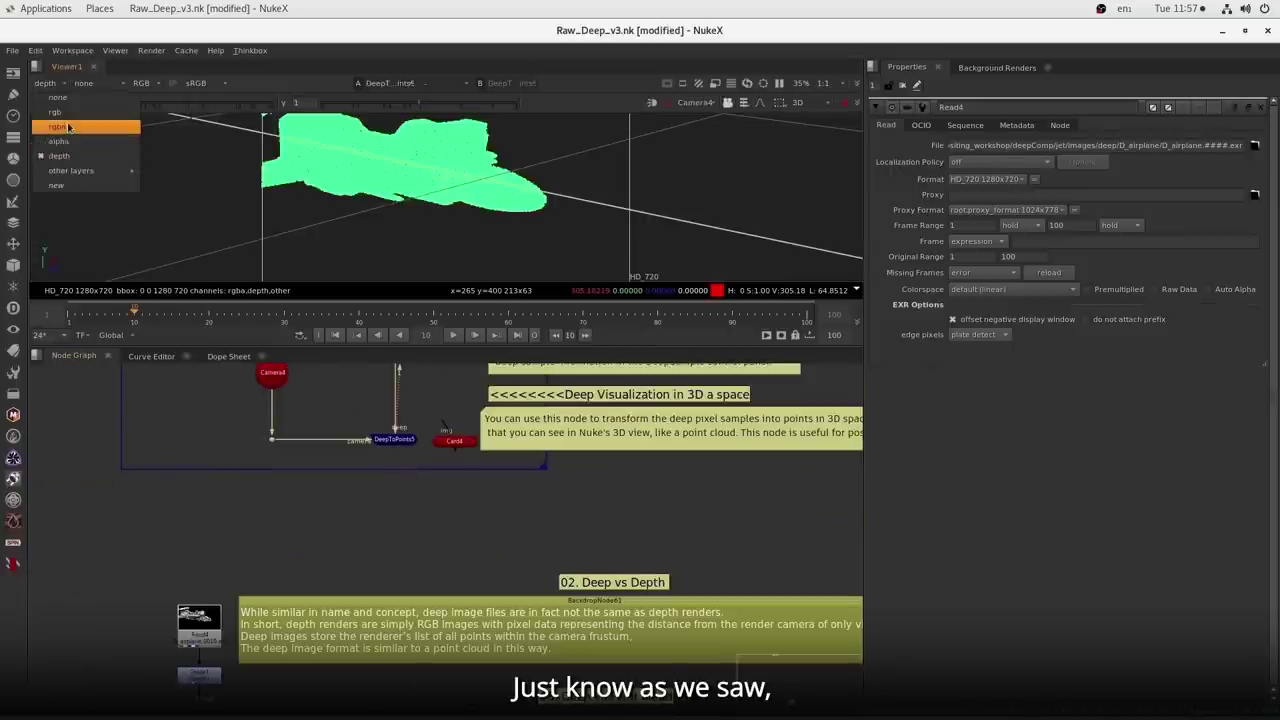
click(69, 127)
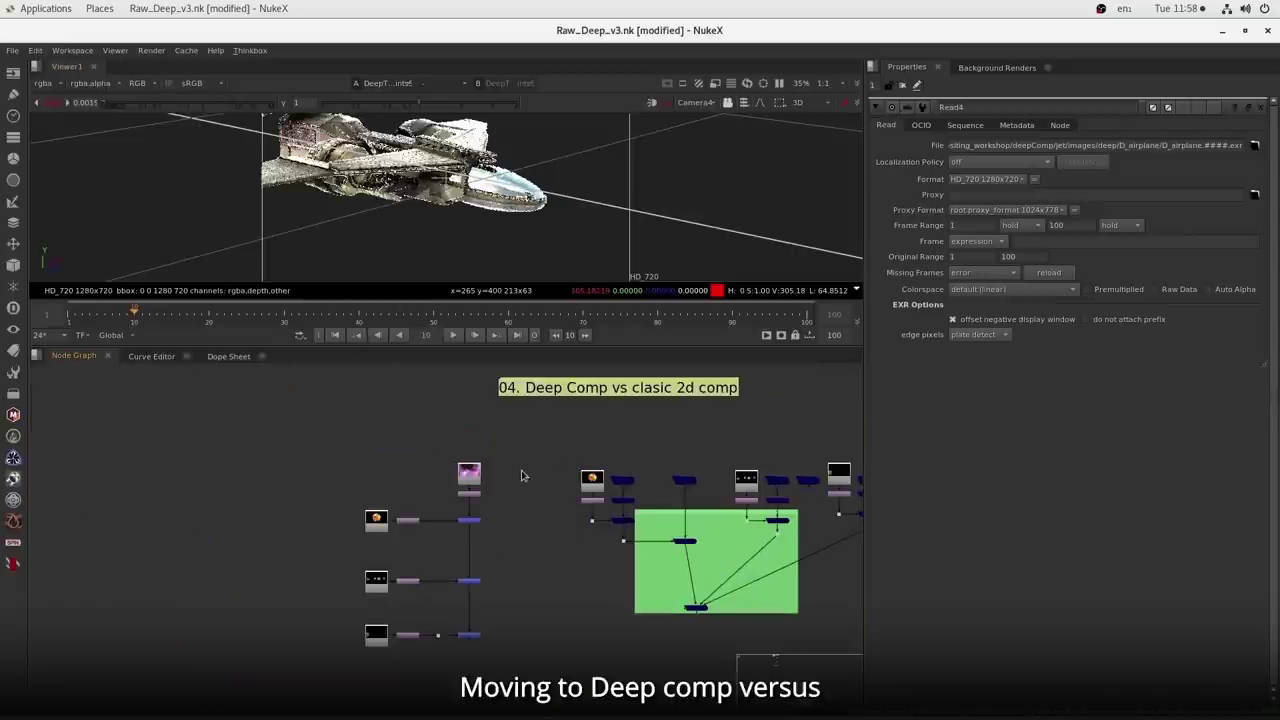
- Go to the Deep Comp vs classic 2D comp section and view the sun merge followed by the planets merge Merge9
drag(521, 476, 430, 476)
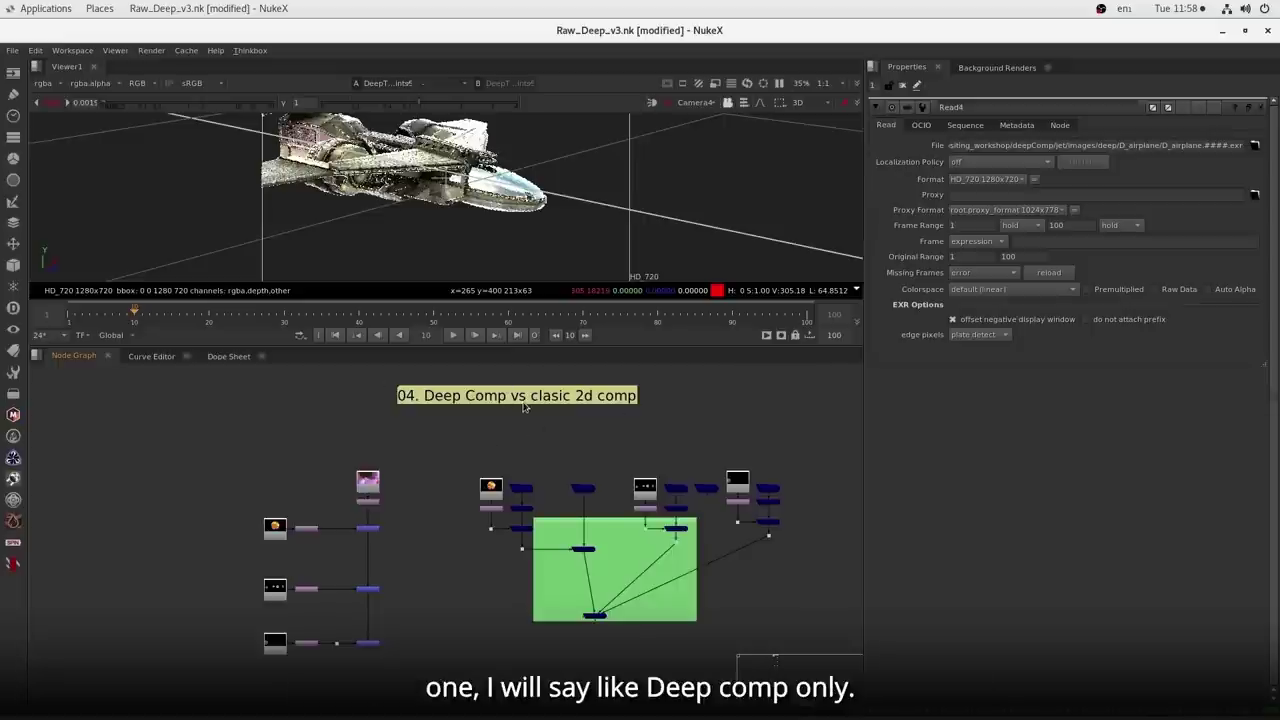
drag(436, 534, 483, 489)
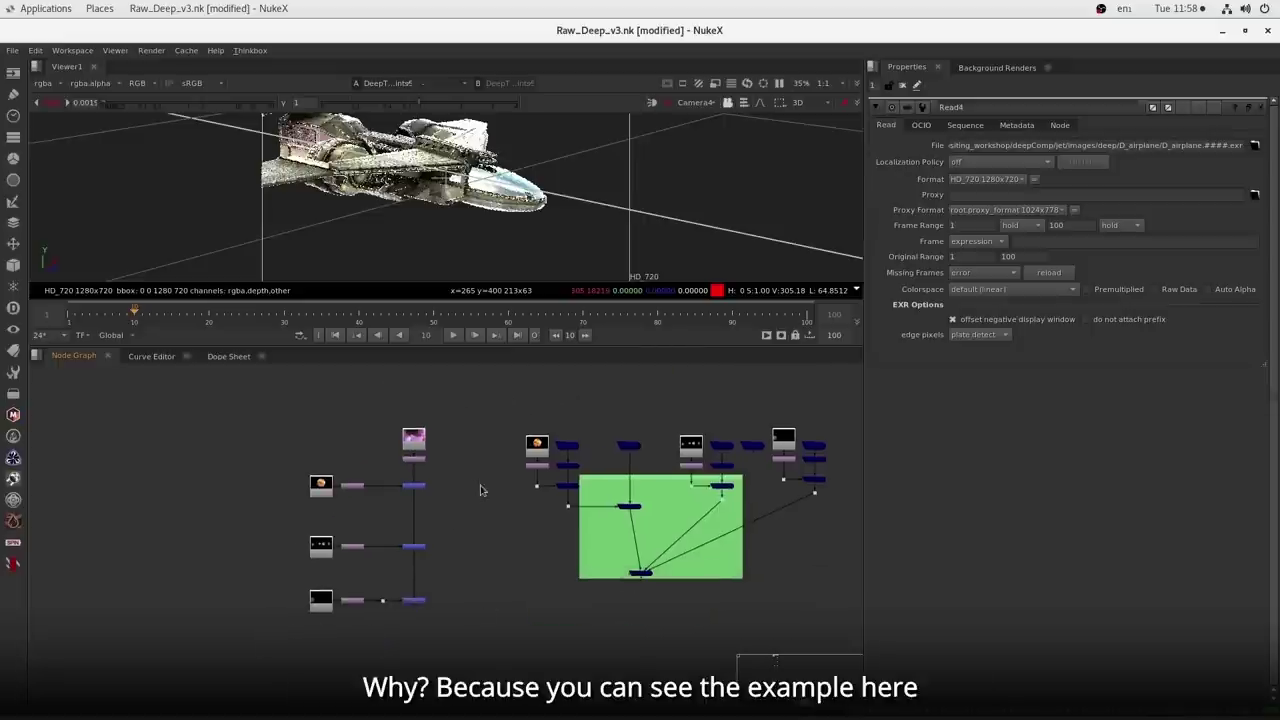
scroll(414, 466, up, 2)
click(413, 459)
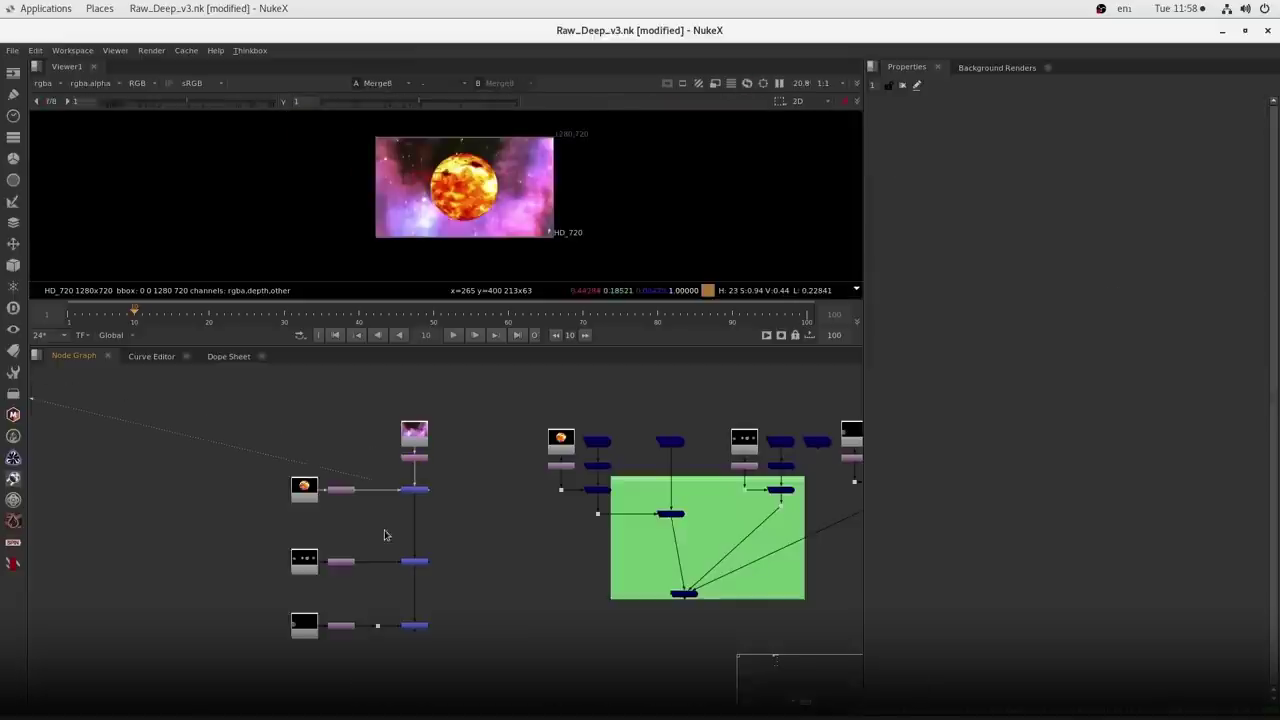
drag(386, 535, 437, 583)
key(1)
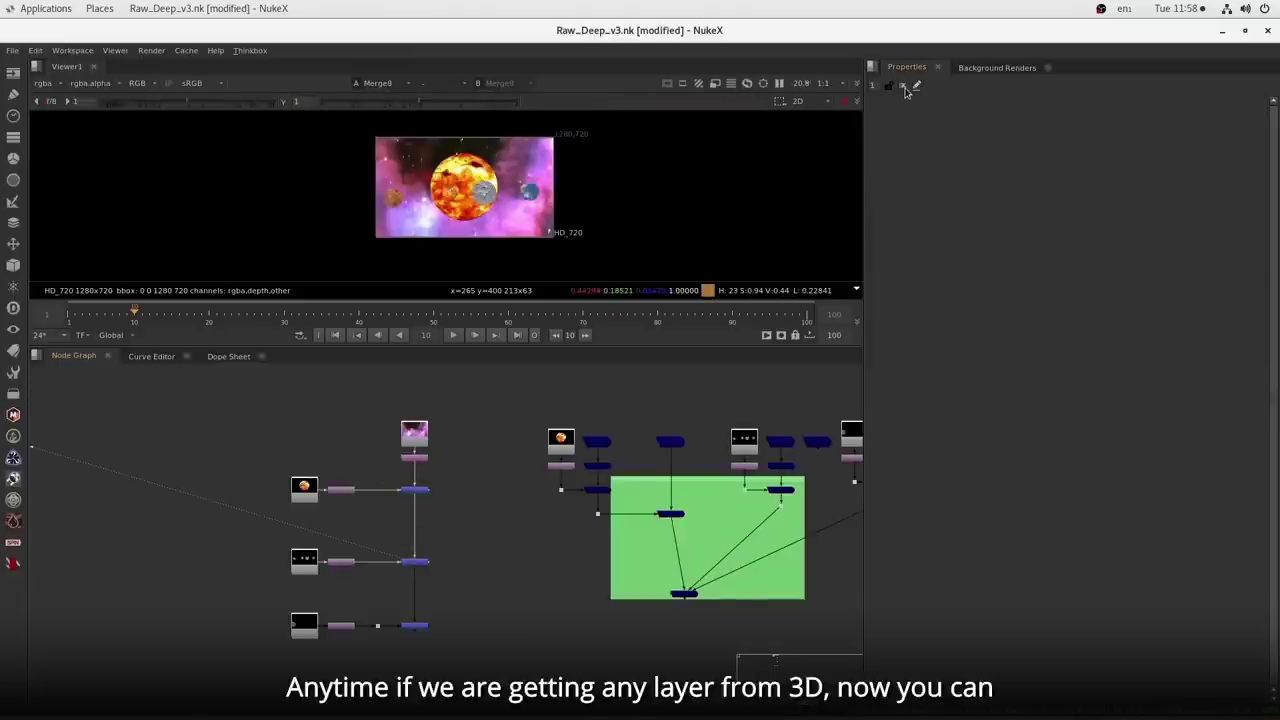
scroll(458, 185, up, 3)
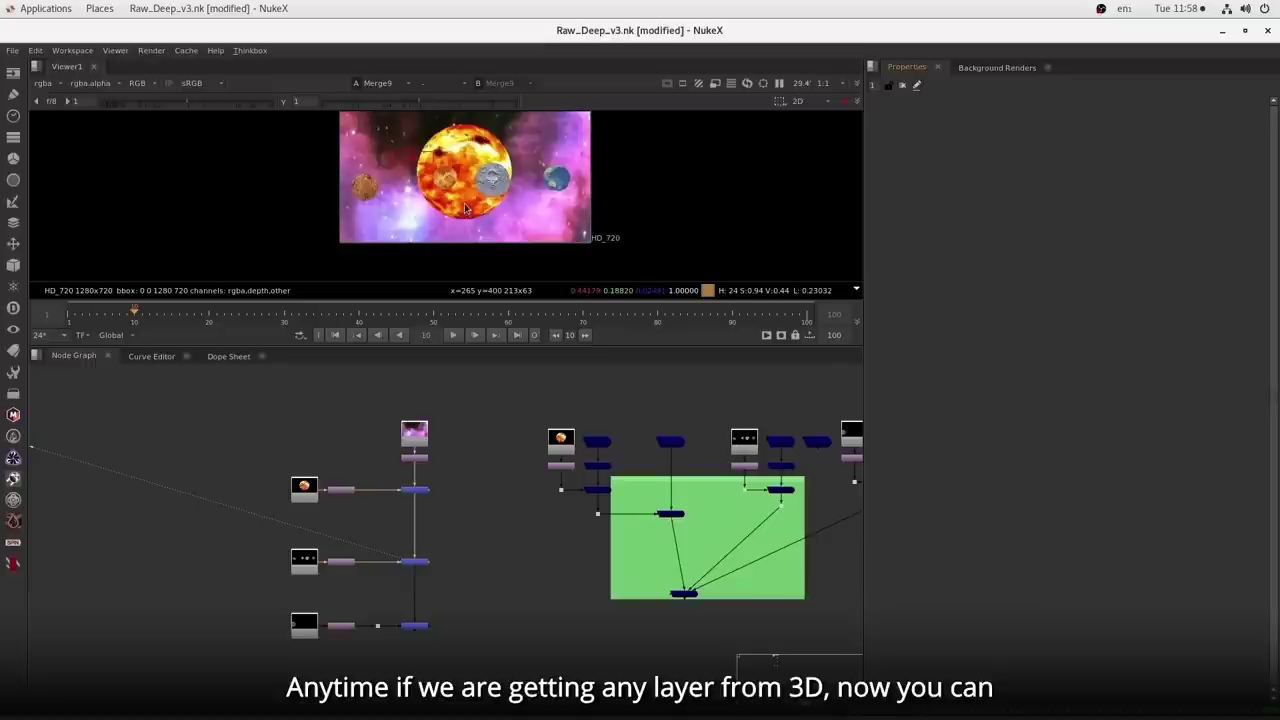
scroll(458, 185, up, 3)
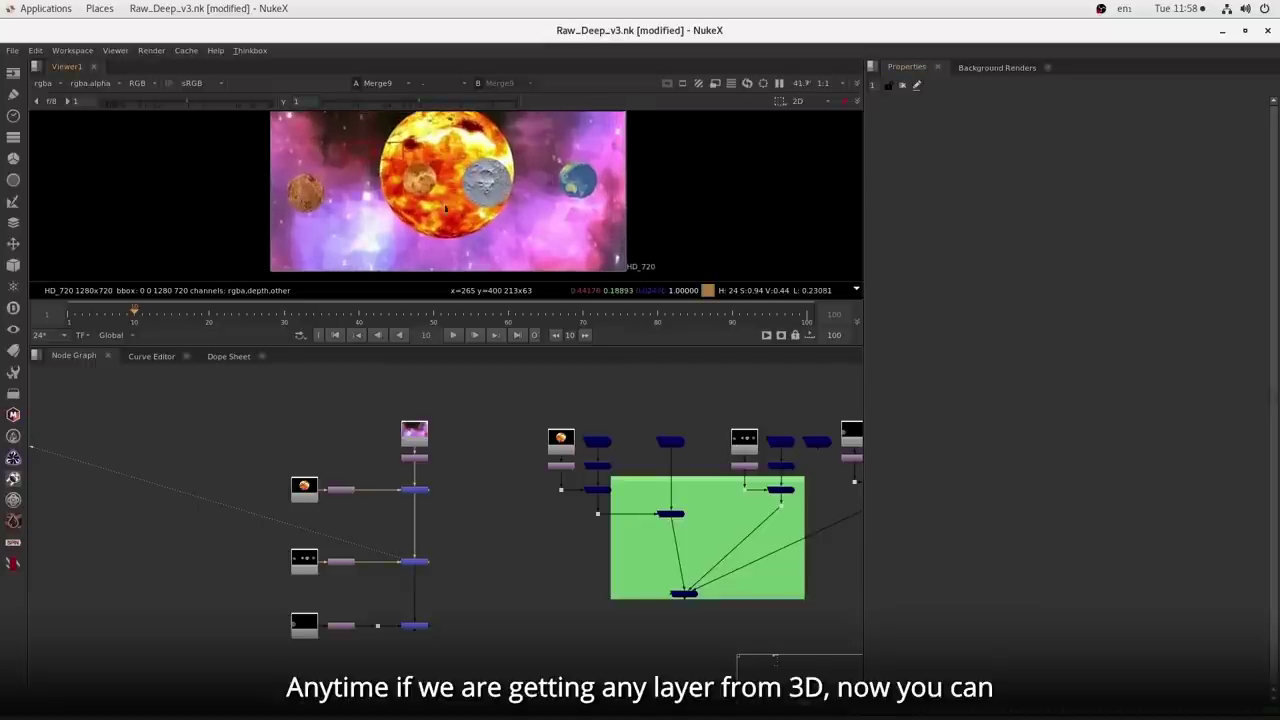
- Play the Merge9 result from the first frame to examine how the planets layer over the sun
click(336, 335)
click(454, 335)
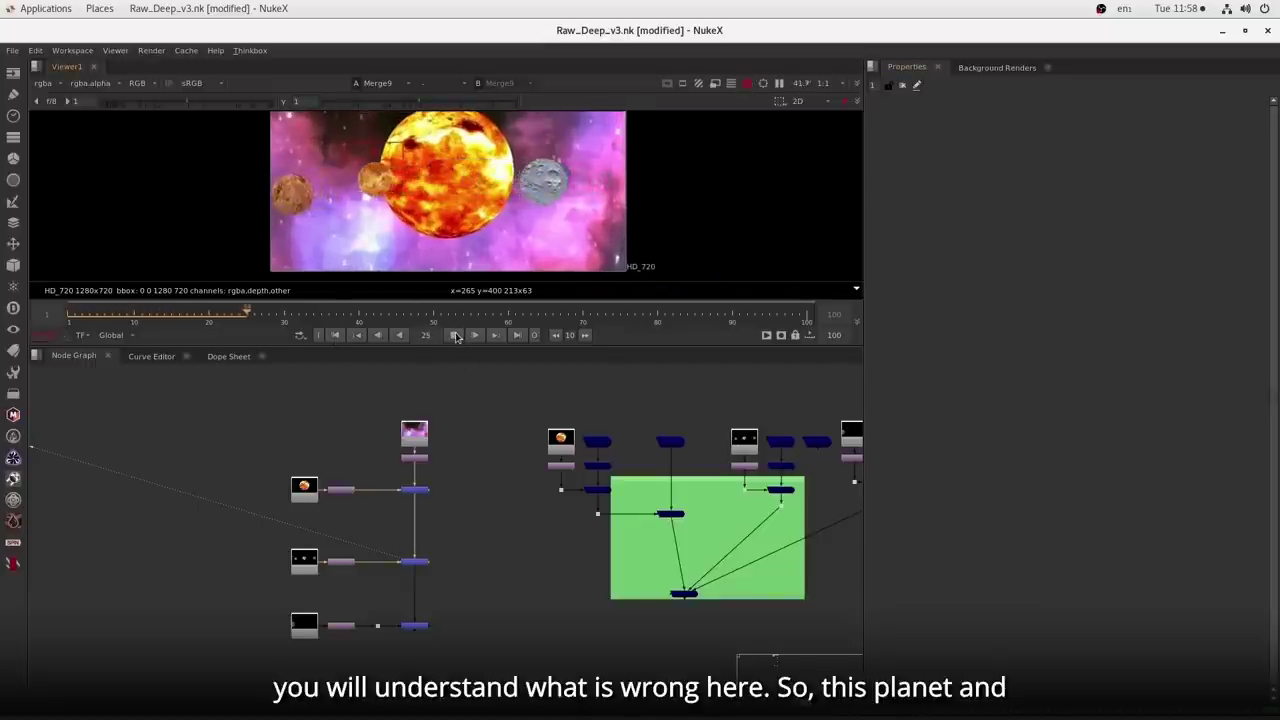
click(454, 335)
click(336, 335)
click(454, 335)
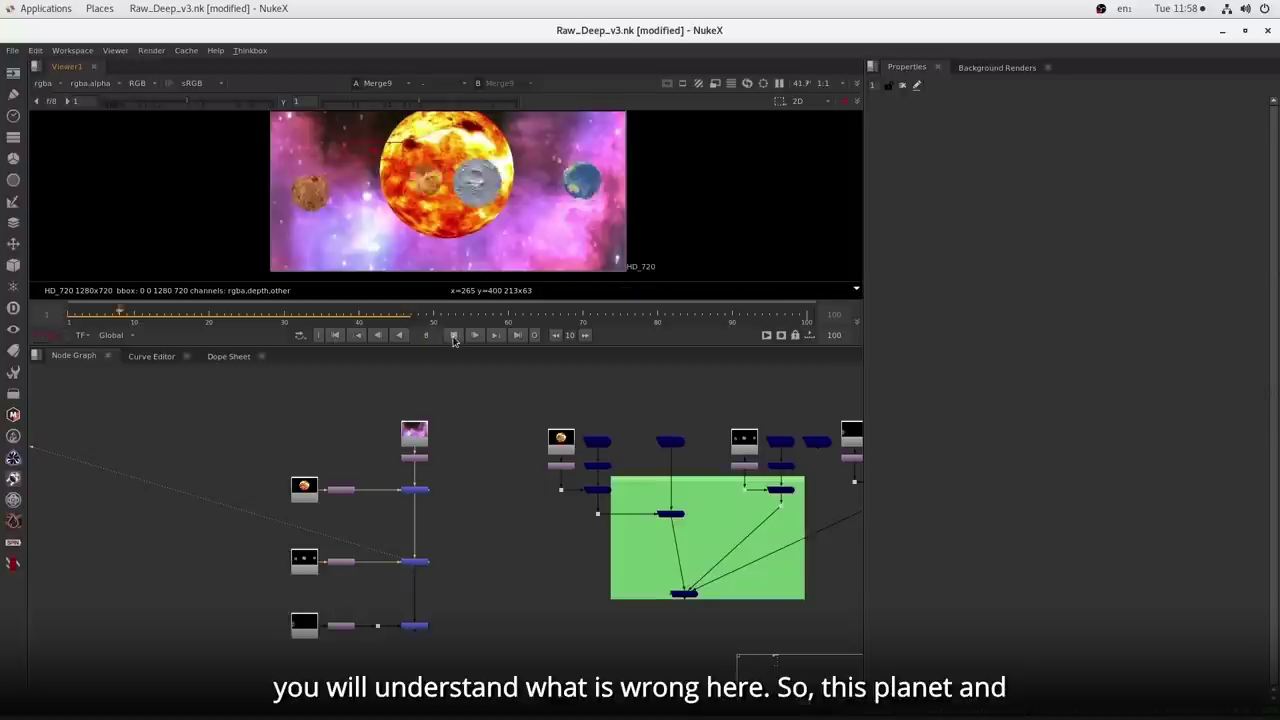
click(454, 335)
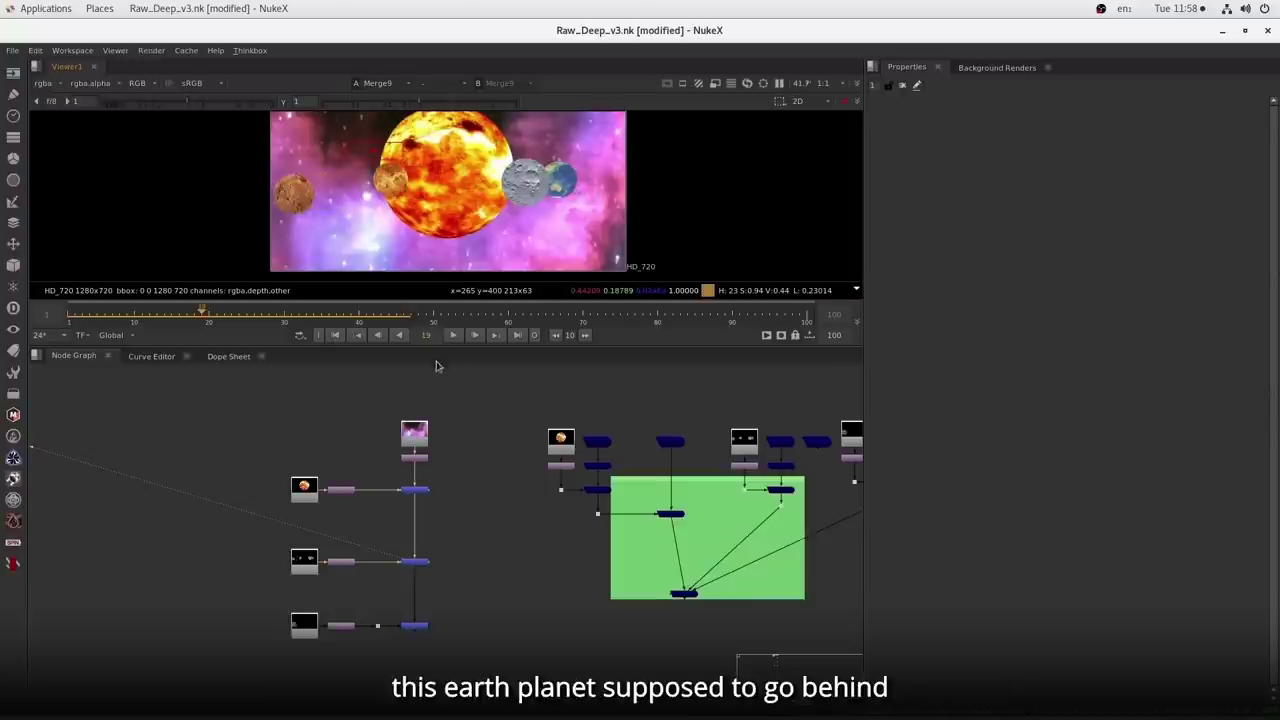
click(453, 335)
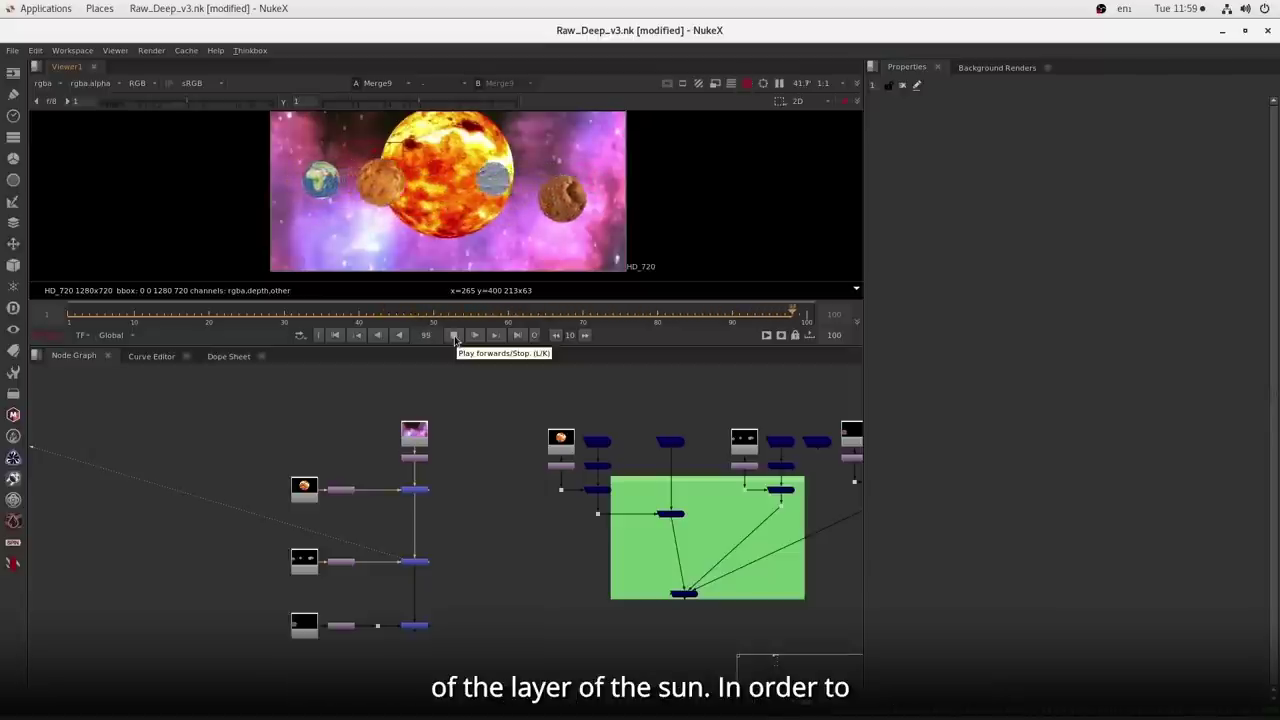
click(454, 337)
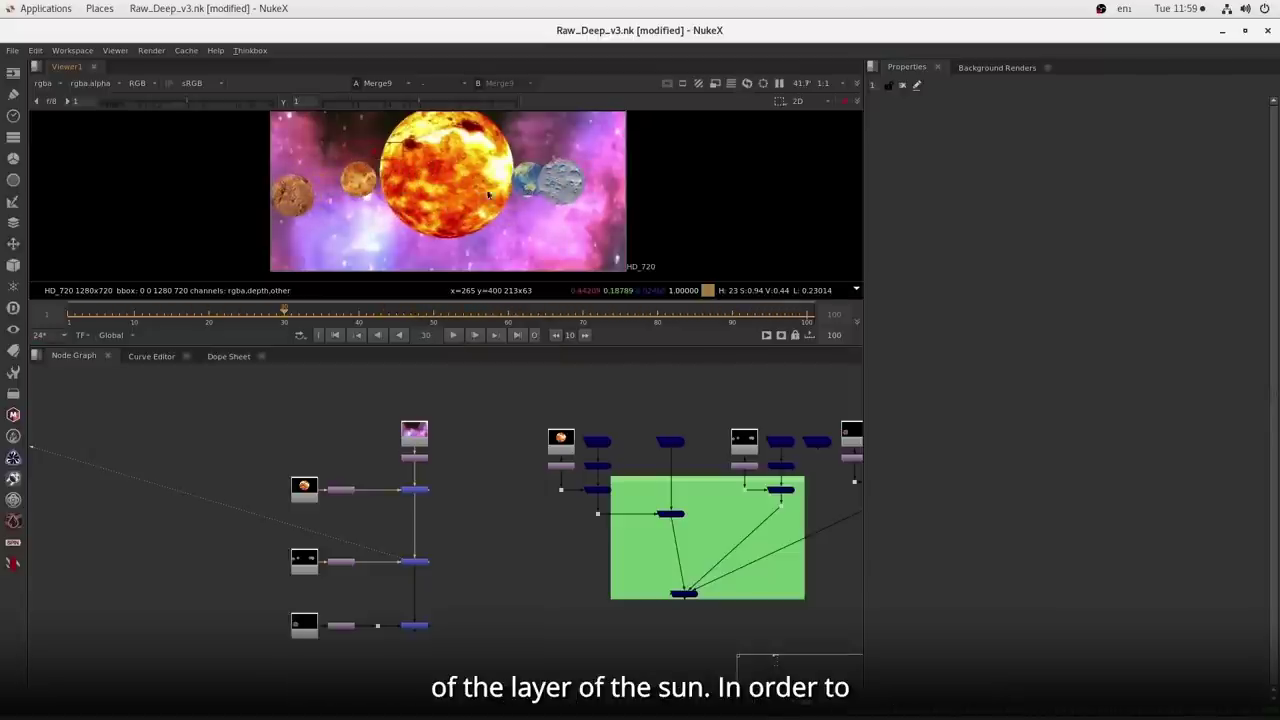
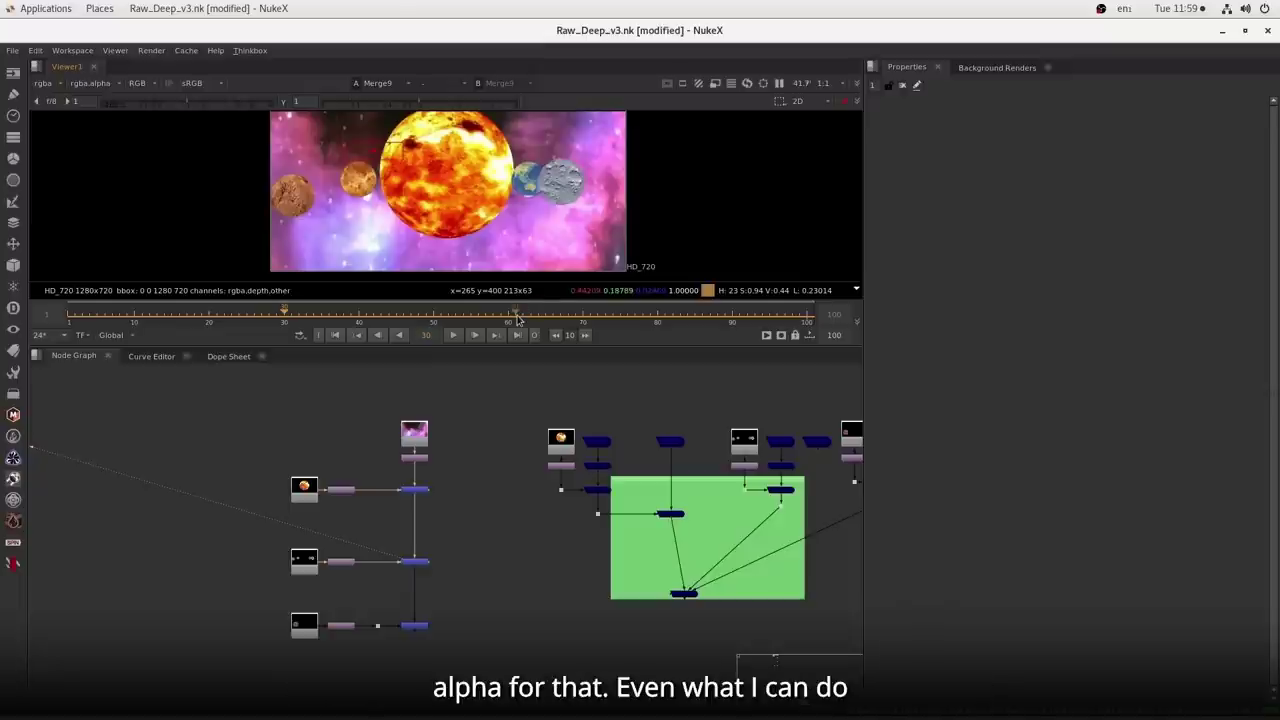
- Insert a Merge set to stencil in the Read15 planets branch before Merge9, with a Roto node feeding its A input
scroll(390, 587, up, 1)
drag(240, 533, 372, 588)
scroll(370, 530, up, 2)
click(362, 515)
click(325, 577)
key(o)
click(954, 146)
click(953, 398)
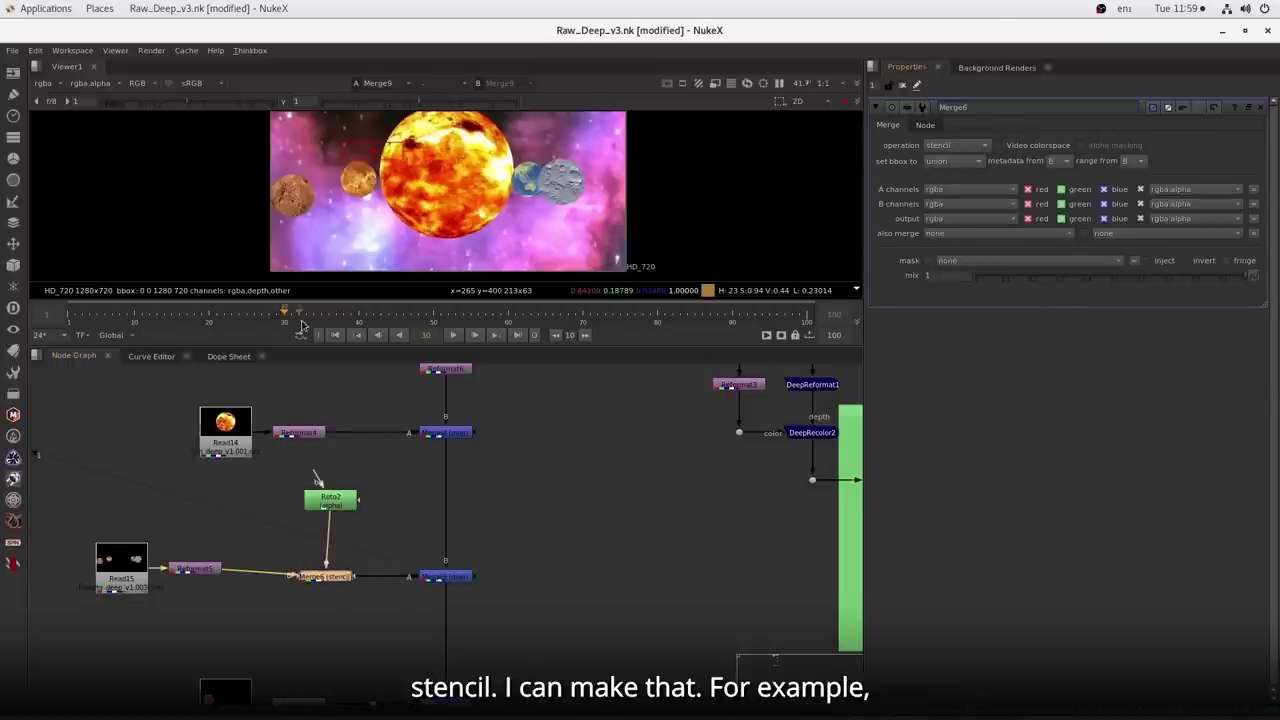
- At frame 10, draw a closed Bezier in Roto2 around the small planet in front of the sun
click(135, 320)
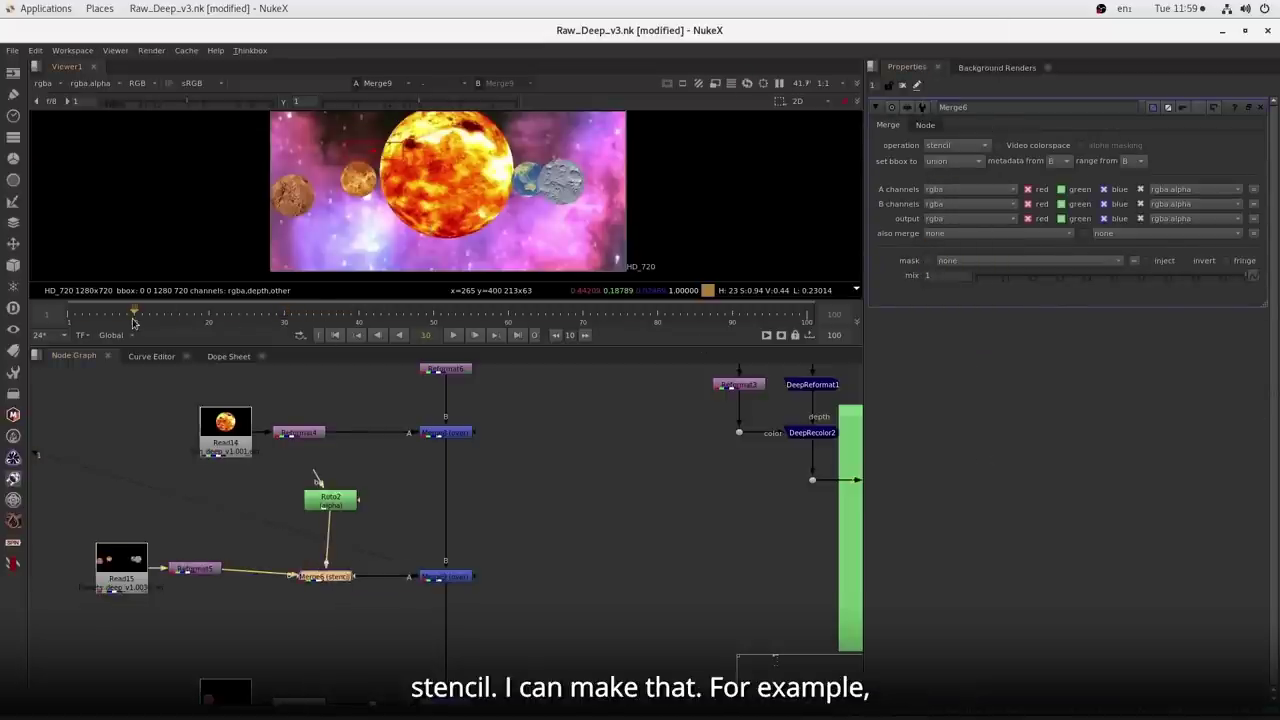
double_click(333, 505)
click(418, 166)
click(394, 181)
click(400, 206)
click(432, 206)
click(440, 192)
click(440, 163)
click(418, 166)
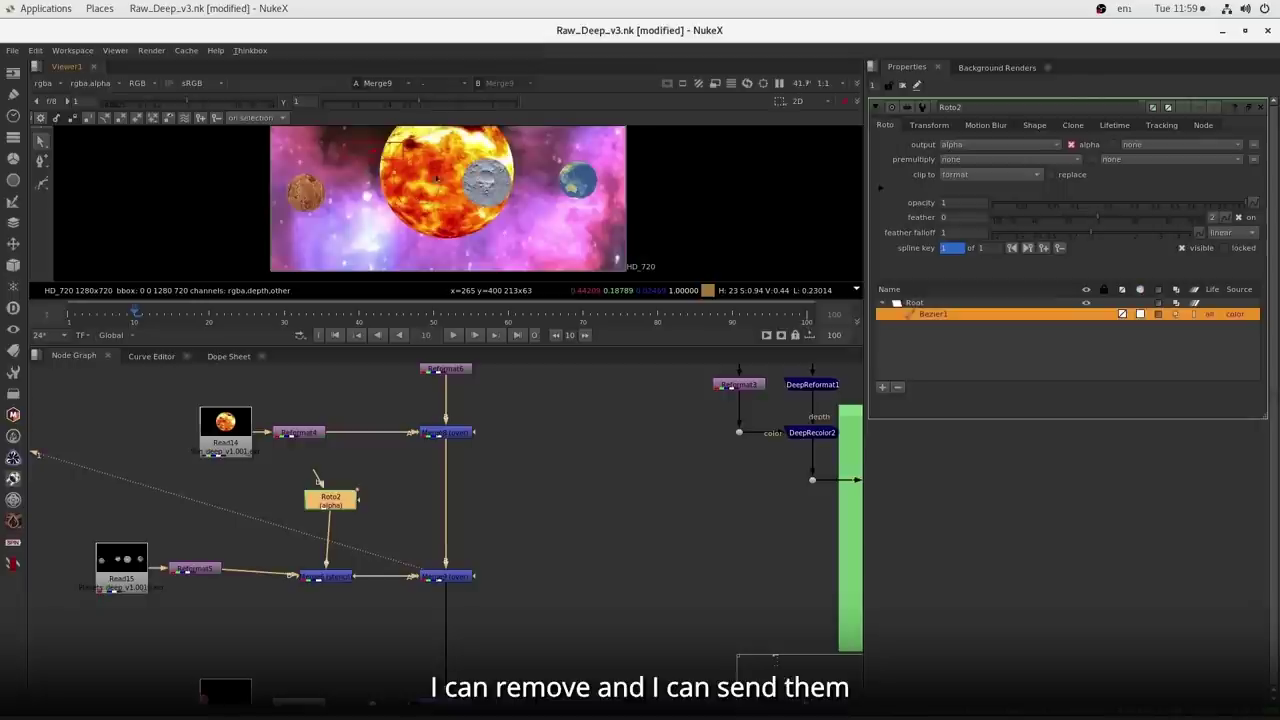
- Animate the Roto2 shape by shifting it sideways at frame 16 and upward at frame 21
click(141, 315)
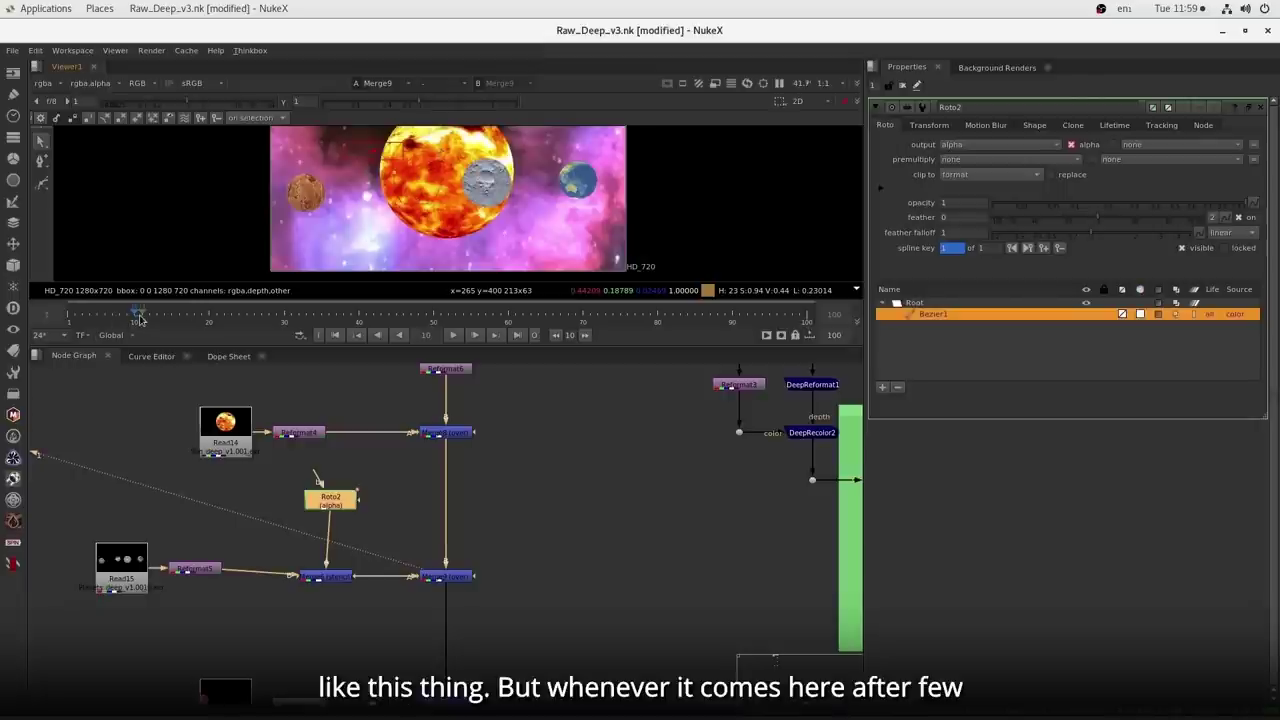
drag(141, 315, 181, 320)
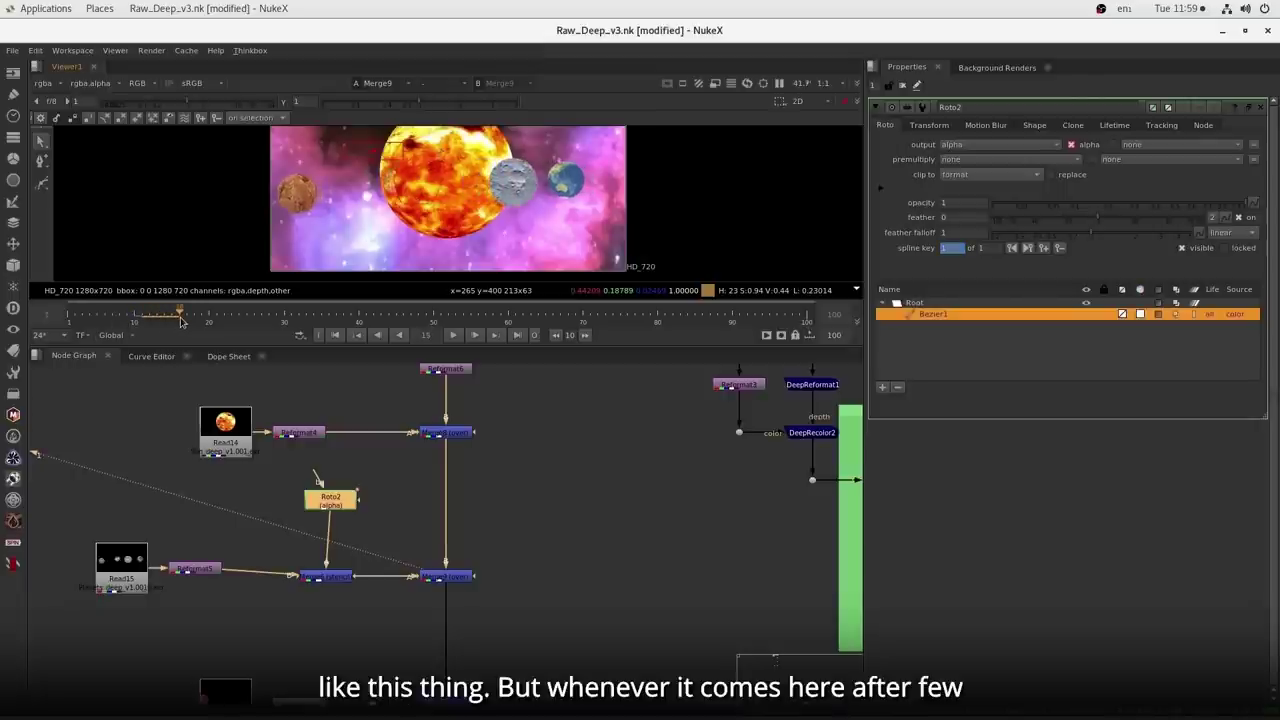
drag(502, 237, 374, 132)
drag(428, 178, 414, 178)
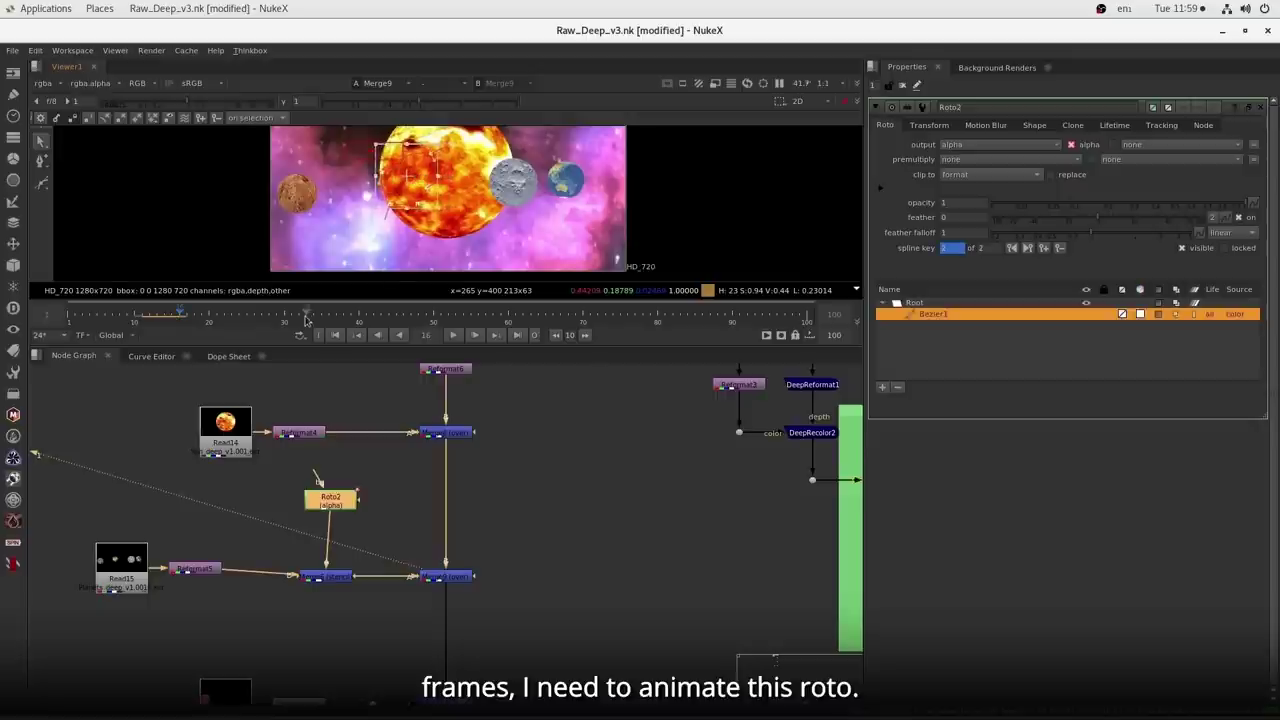
click(217, 319)
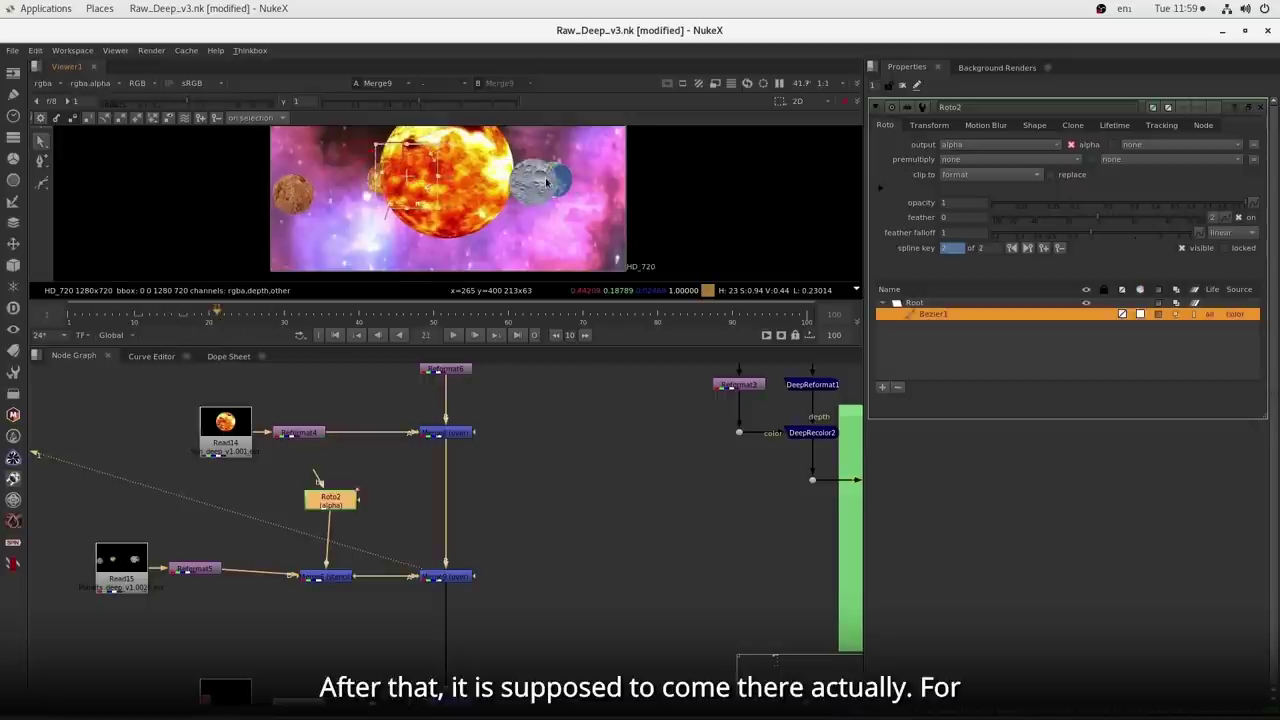
click(424, 171)
drag(408, 164, 407, 146)
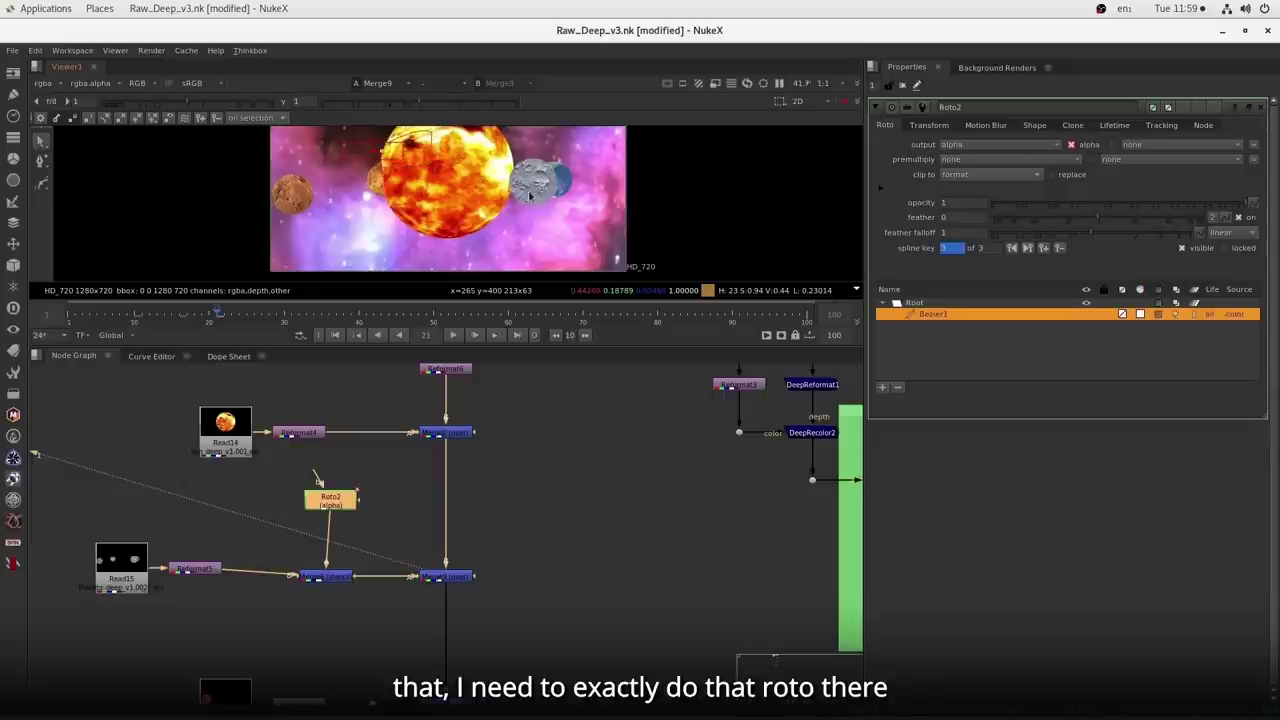
- Compare Merge8 with the masked Merge9 at frame 21, and scrub to about frame 58 to check the planets against the sun
scroll(530, 196, up, 1)
click(450, 433)
key(1)
scroll(395, 207, up, 2)
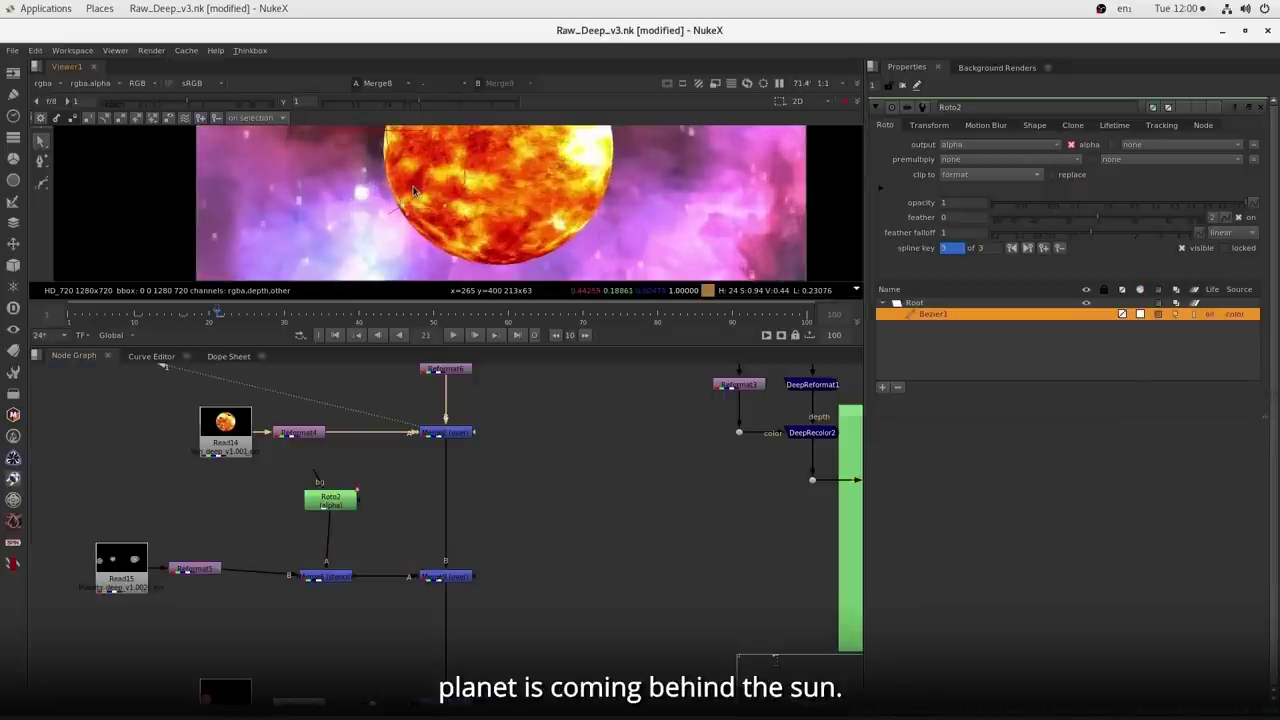
click(446, 577)
key(1)
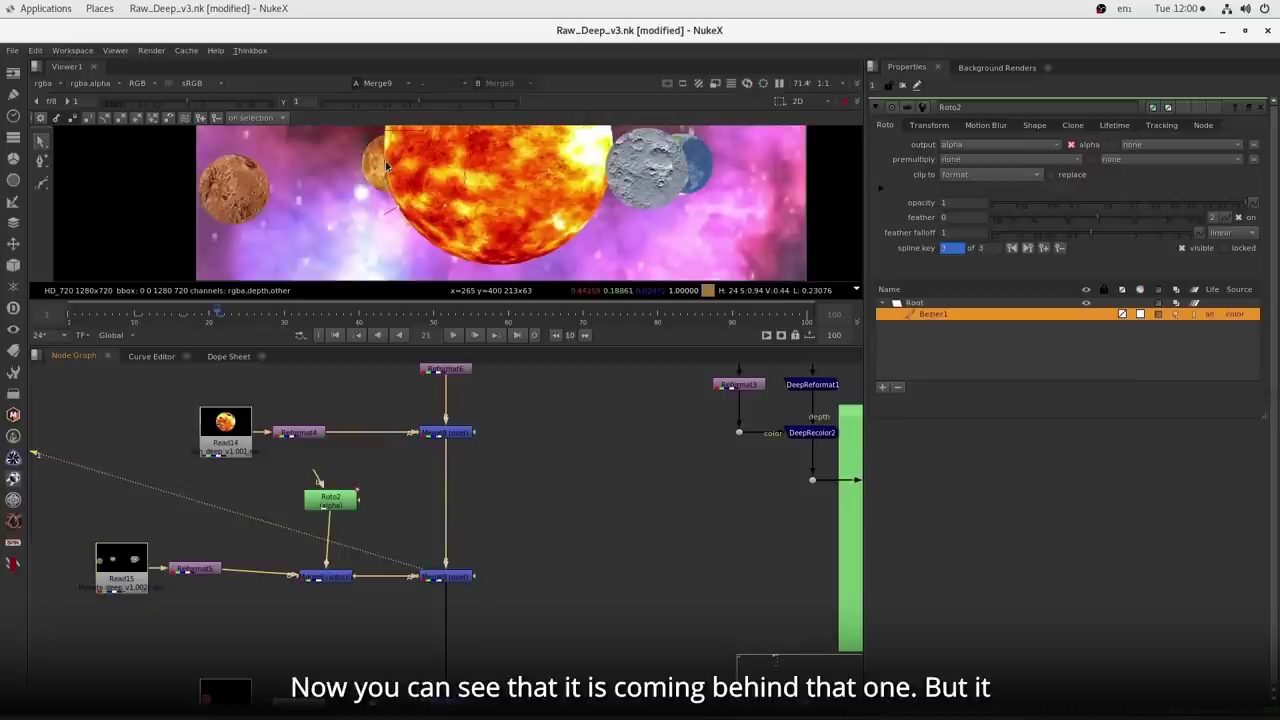
click(902, 86)
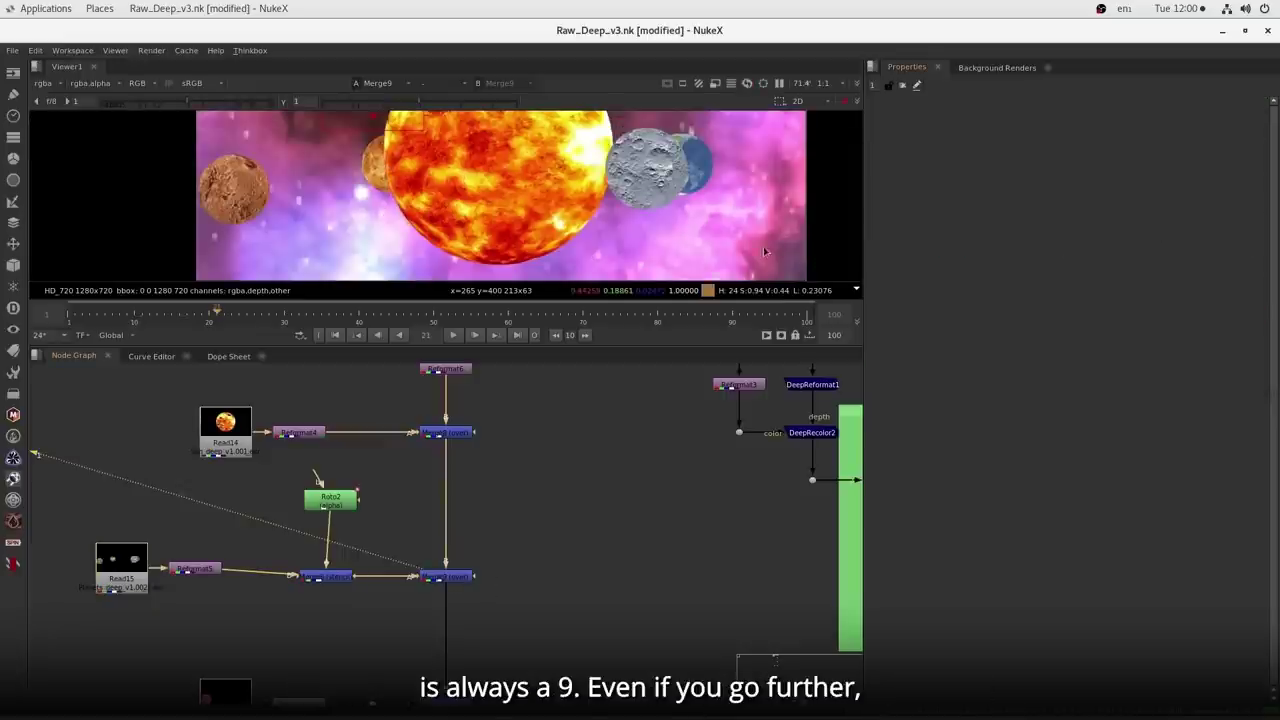
drag(237, 320, 497, 334)
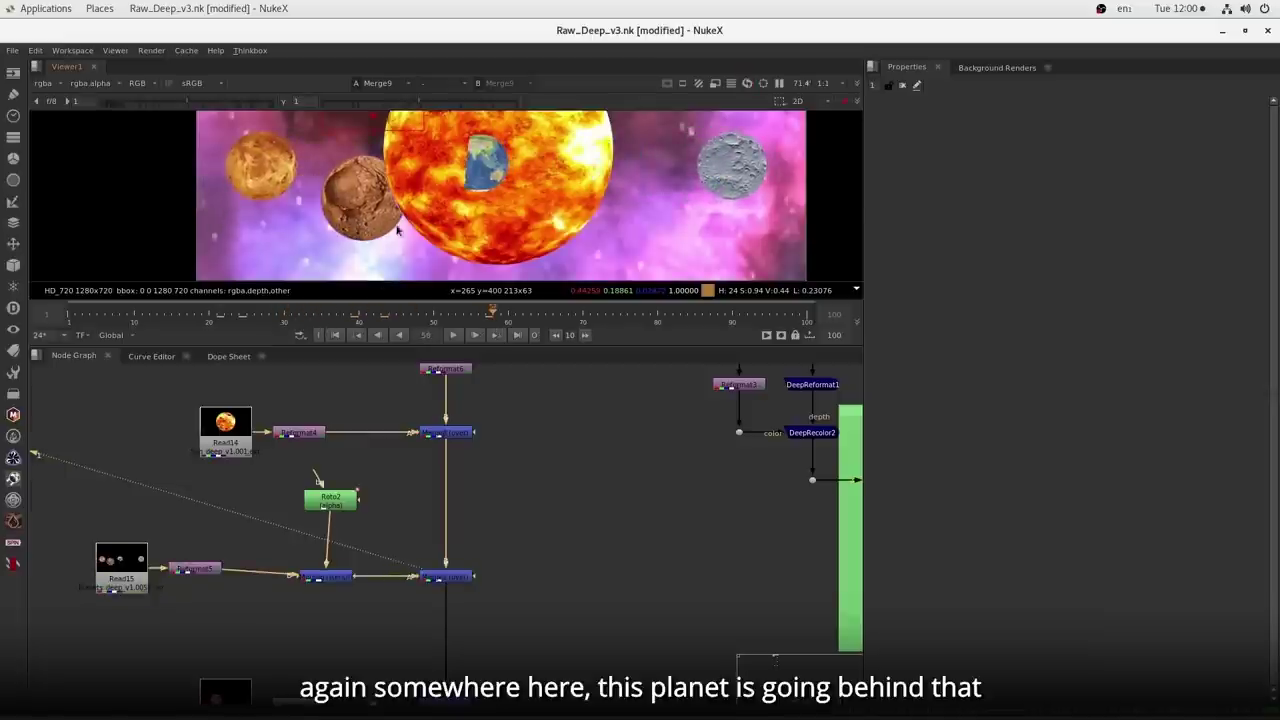
- Key the Roto2 Bezier at frame 50, and at frame 58 move the shape out of the image, clear of the planets
double_click(316, 500)
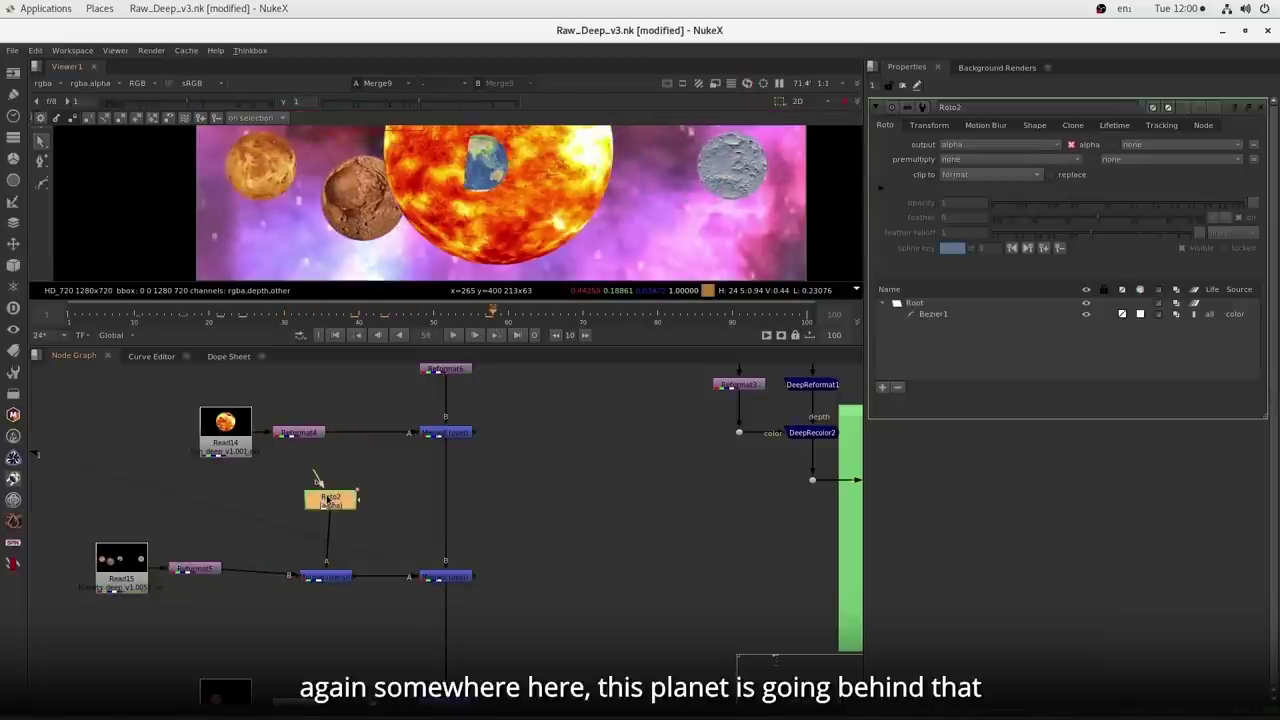
click(405, 220)
scroll(410, 220, down, 2)
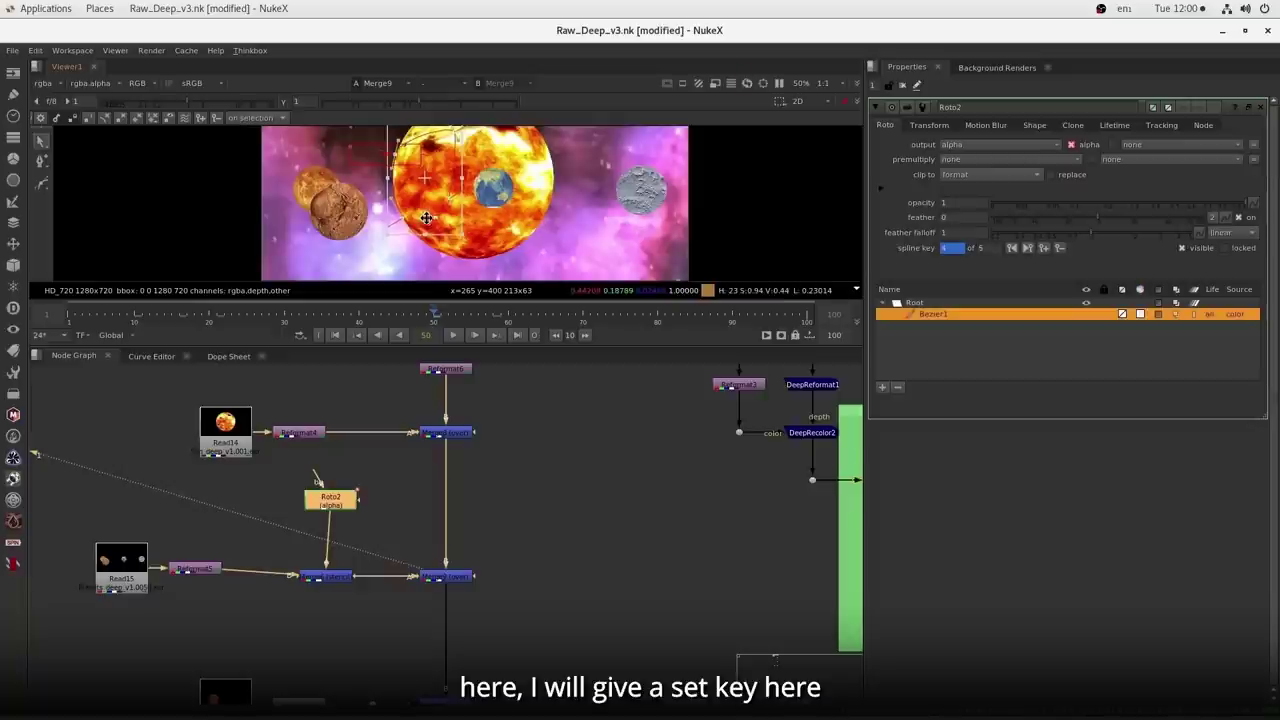
click(452, 335)
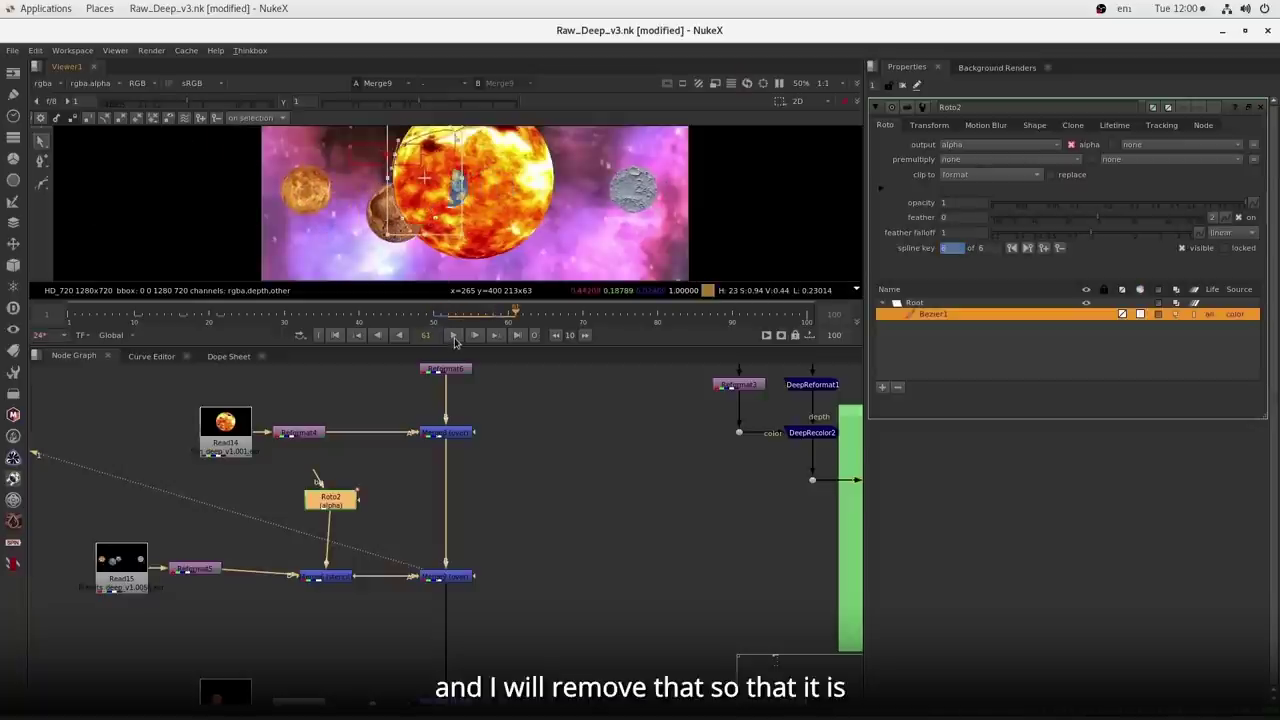
click(492, 314)
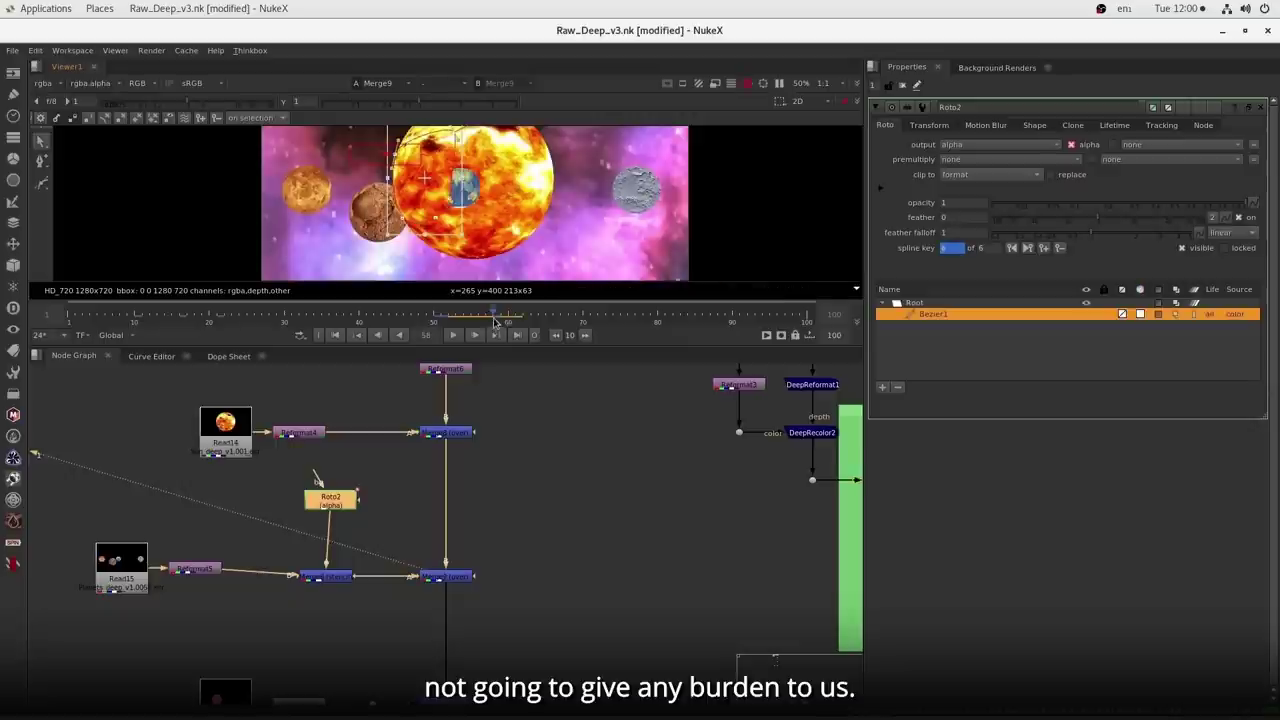
drag(425, 200, 113, 205)
click(463, 376)
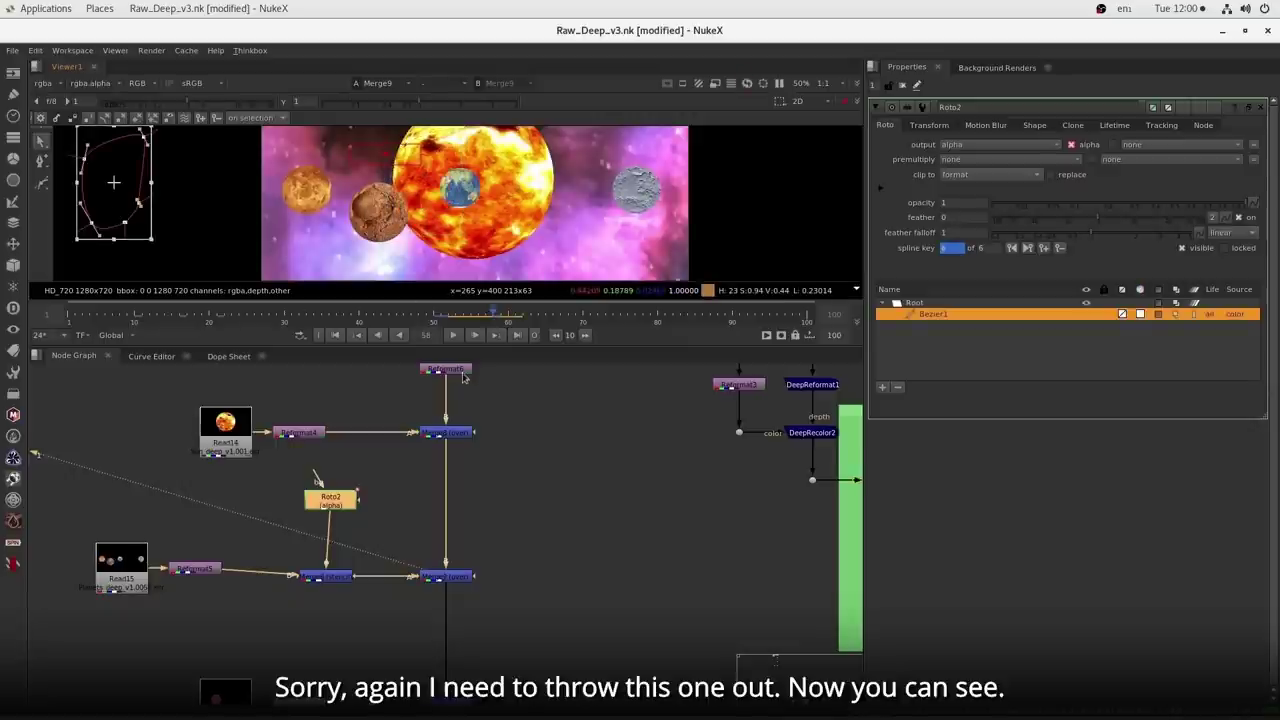
- Step back through the frames before 58 to check the planets against the sun, and close the Roto2 properties
key(Left)
key(Left)
key(Left)
key(Left)
key(Left)
key(Left)
key(Left)
key(Left)
key(Left)
key(Left)
key(Left)
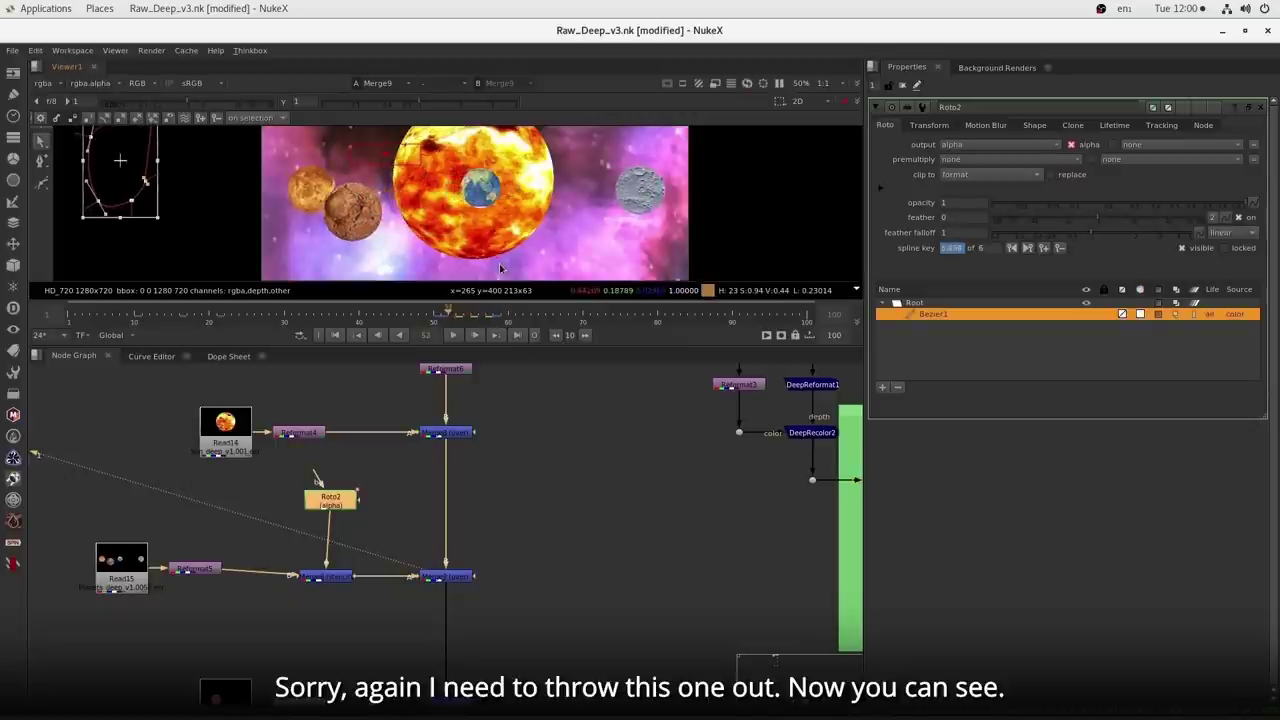
click(917, 88)
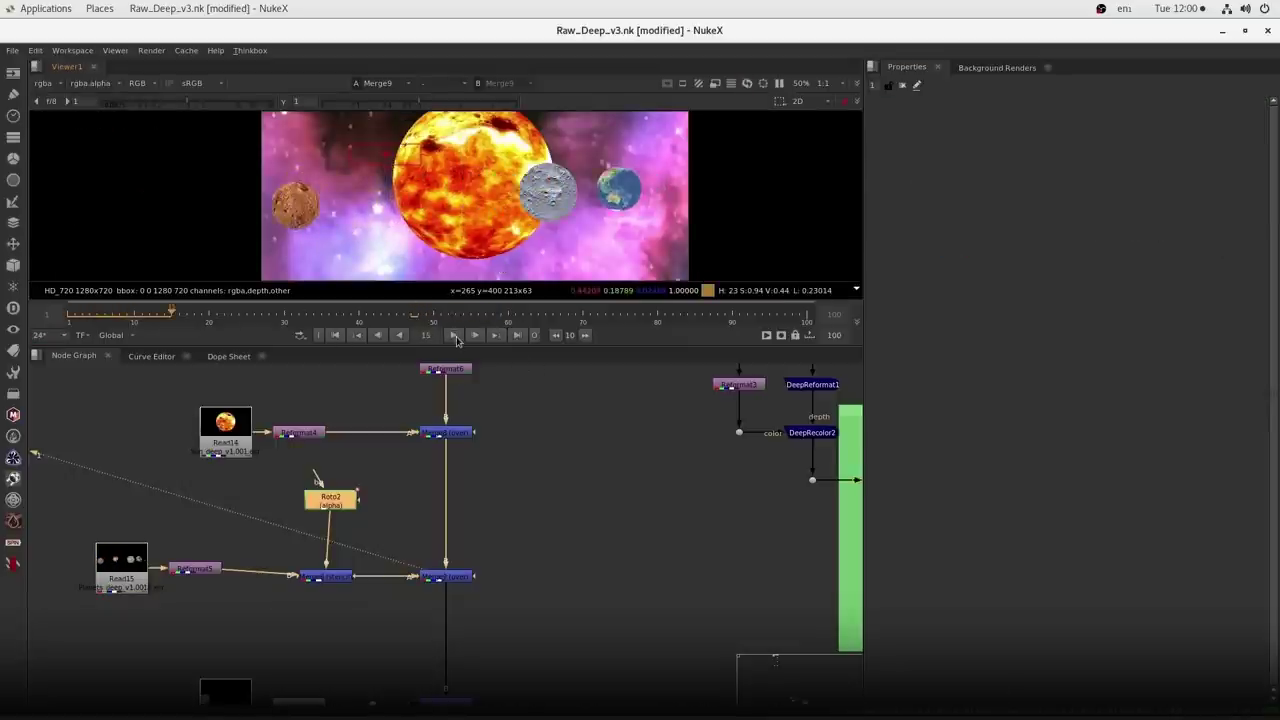
- At frame 1, shift the Roto2 Bezier sideways off the grey planet in front of the sun, and play the animation from there
double_click(352, 499)
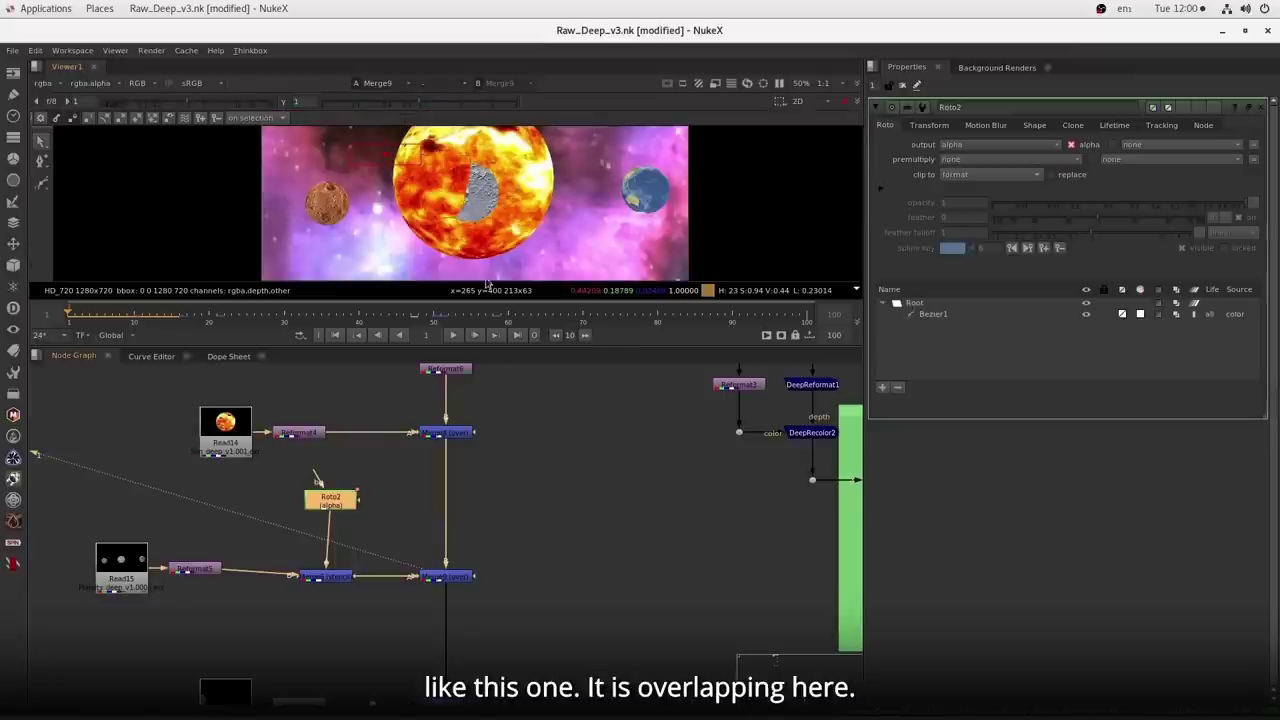
click(466, 195)
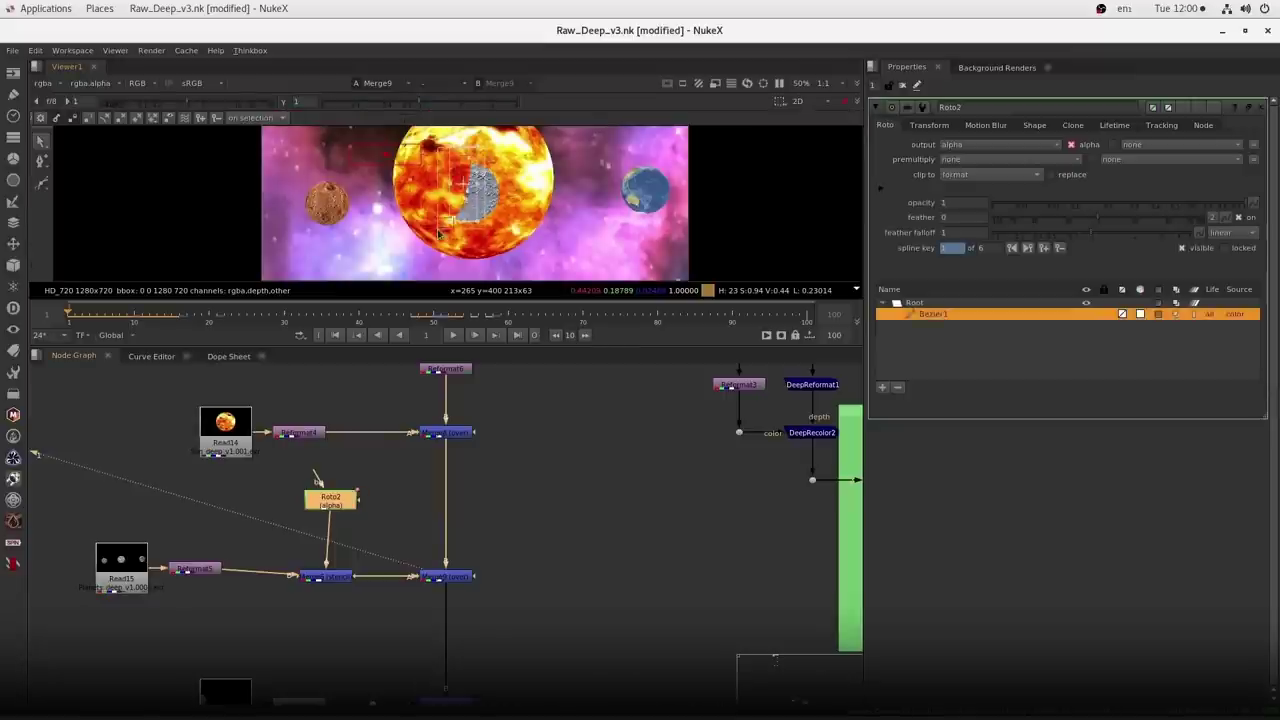
drag(447, 195, 422, 193)
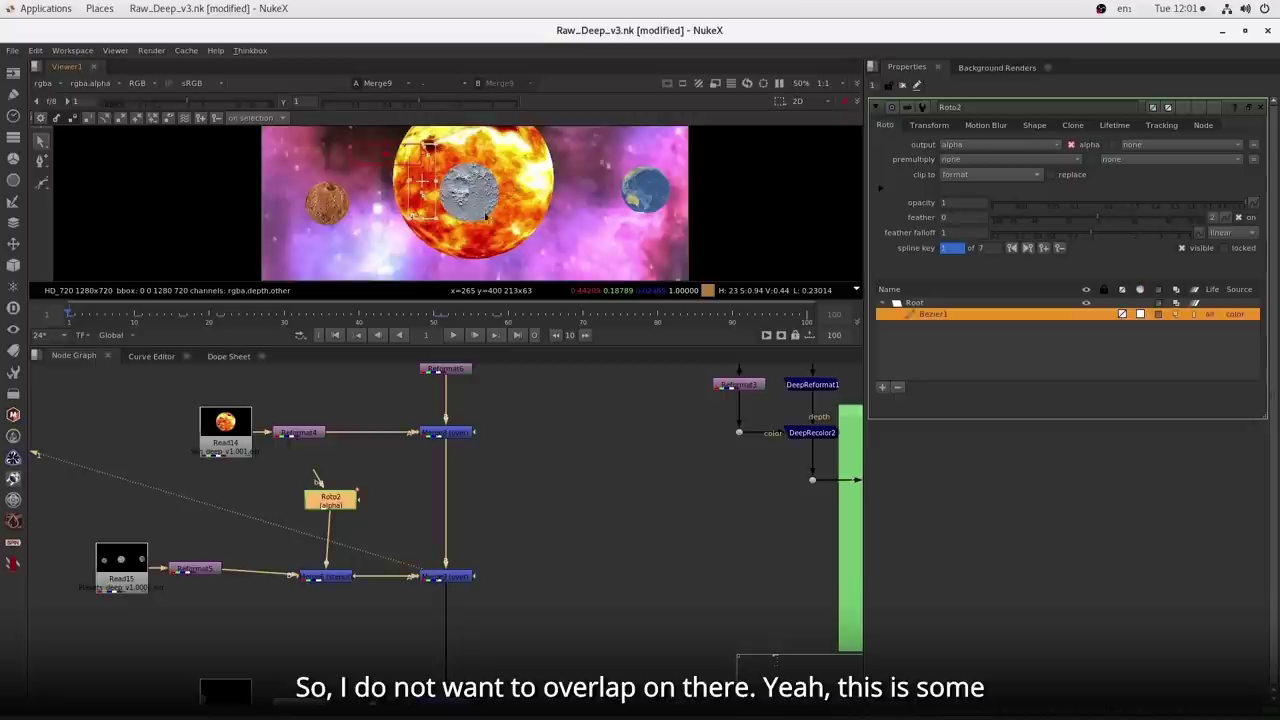
click(903, 86)
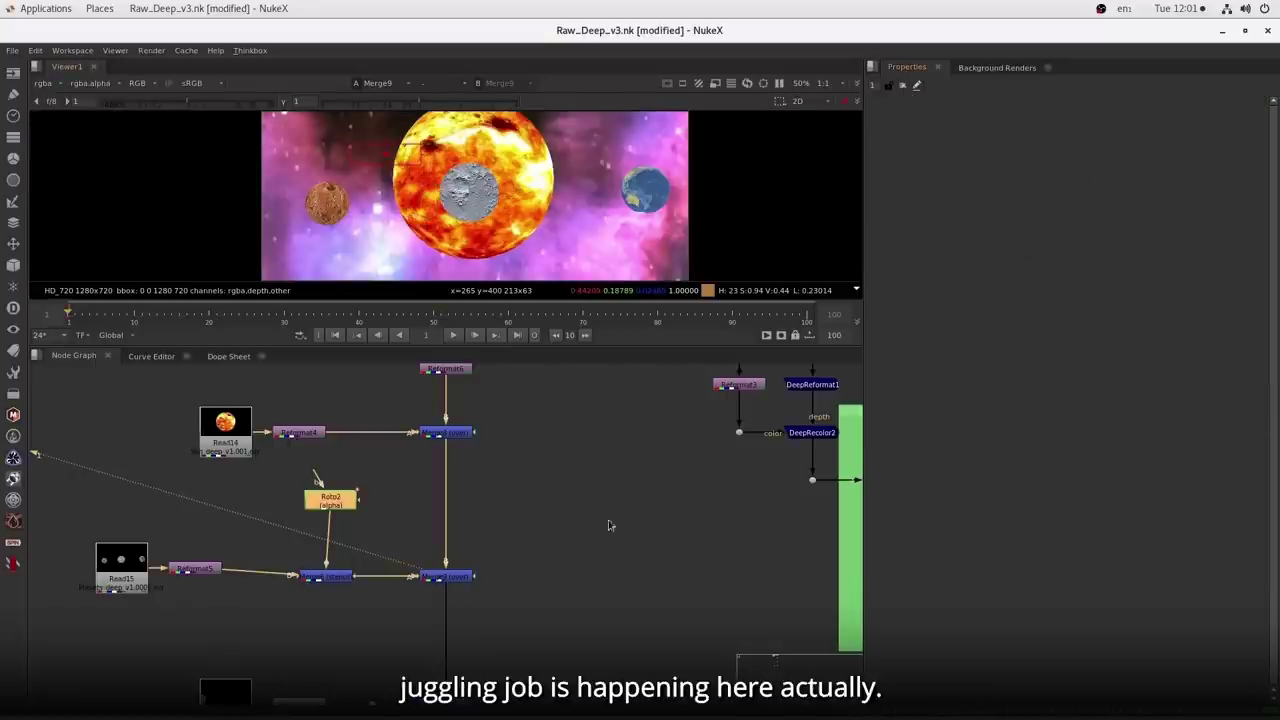
click(528, 626)
click(453, 336)
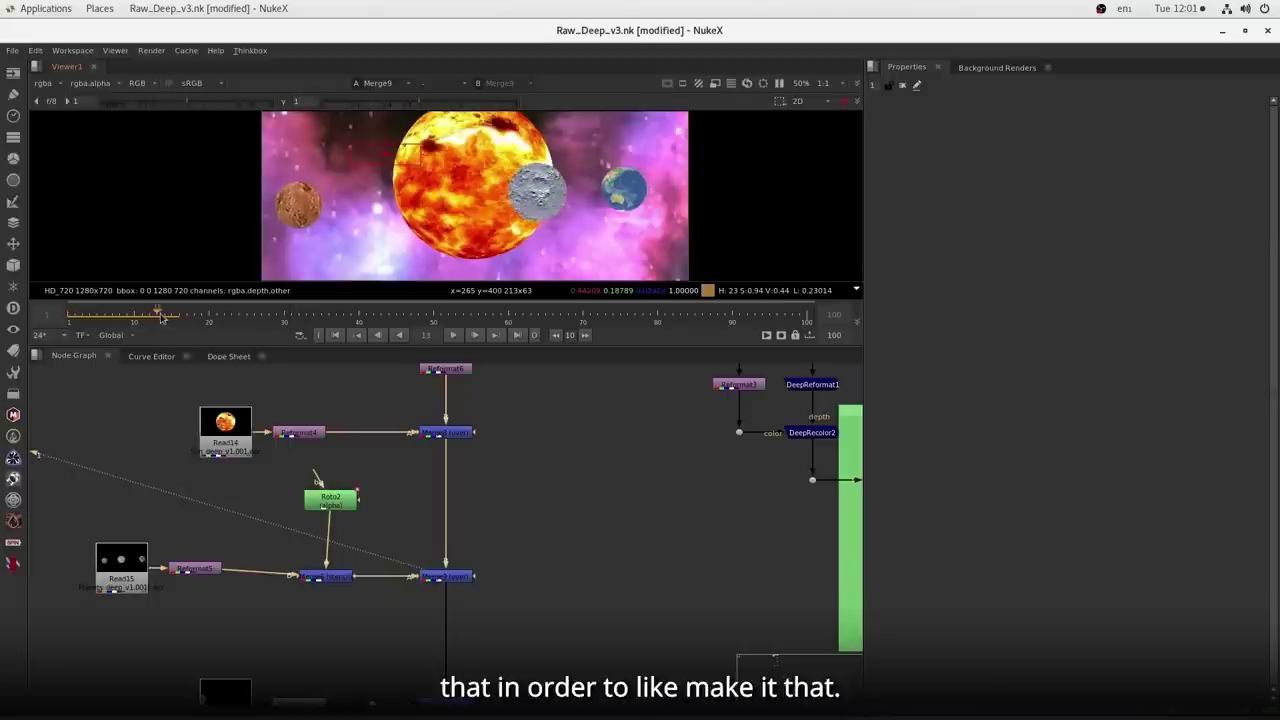
- At frame 14, move the Roto2 Bezier slightly sideways toward the grey planet
click(328, 497)
double_click(328, 497)
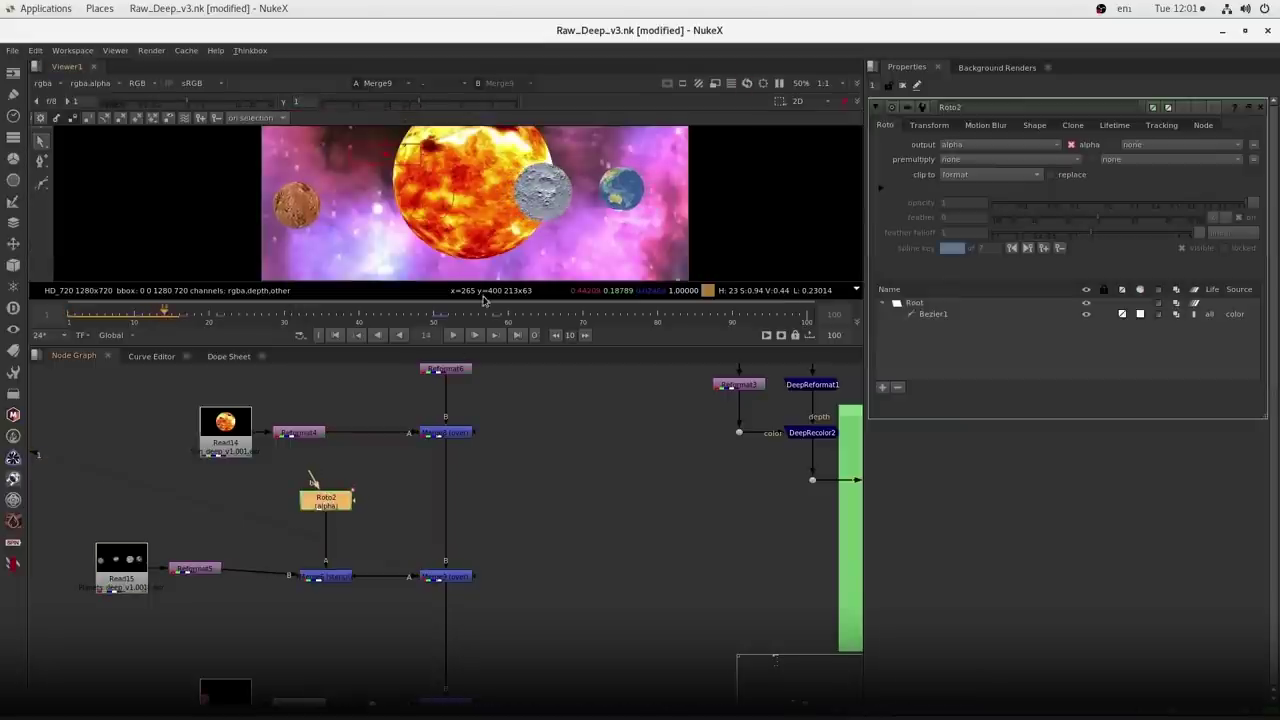
click(460, 188)
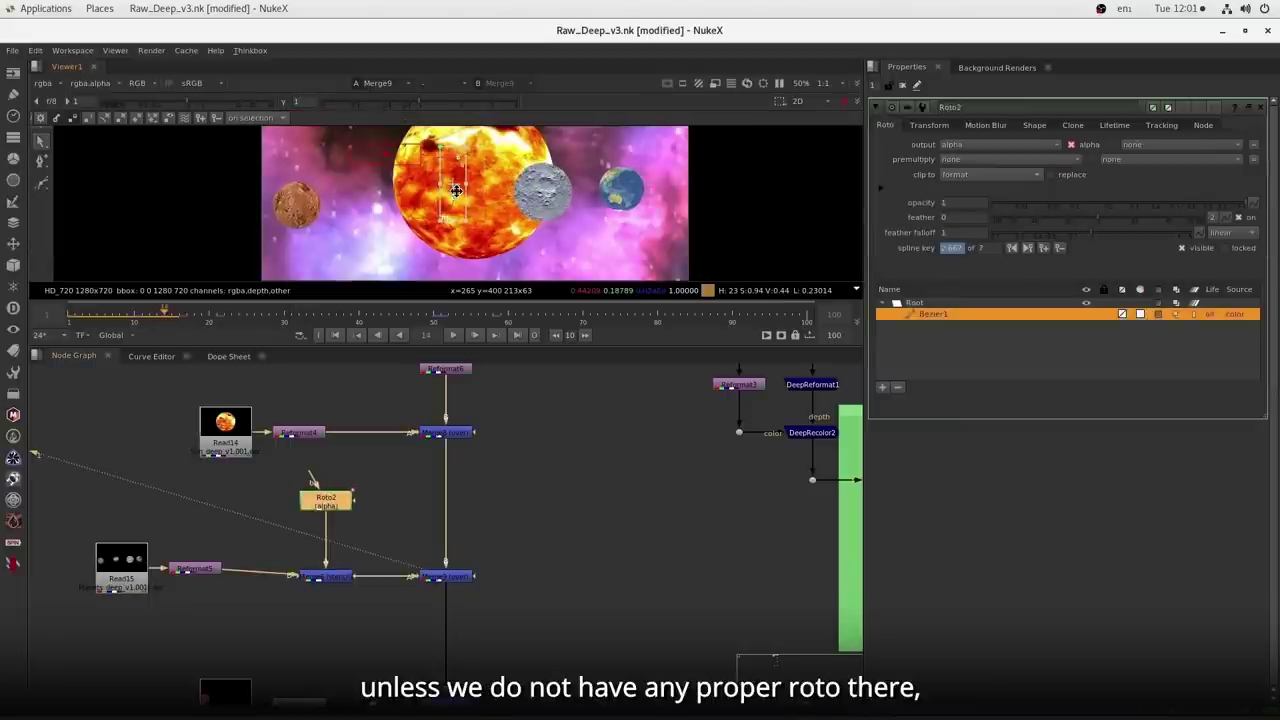
drag(452, 187, 459, 188)
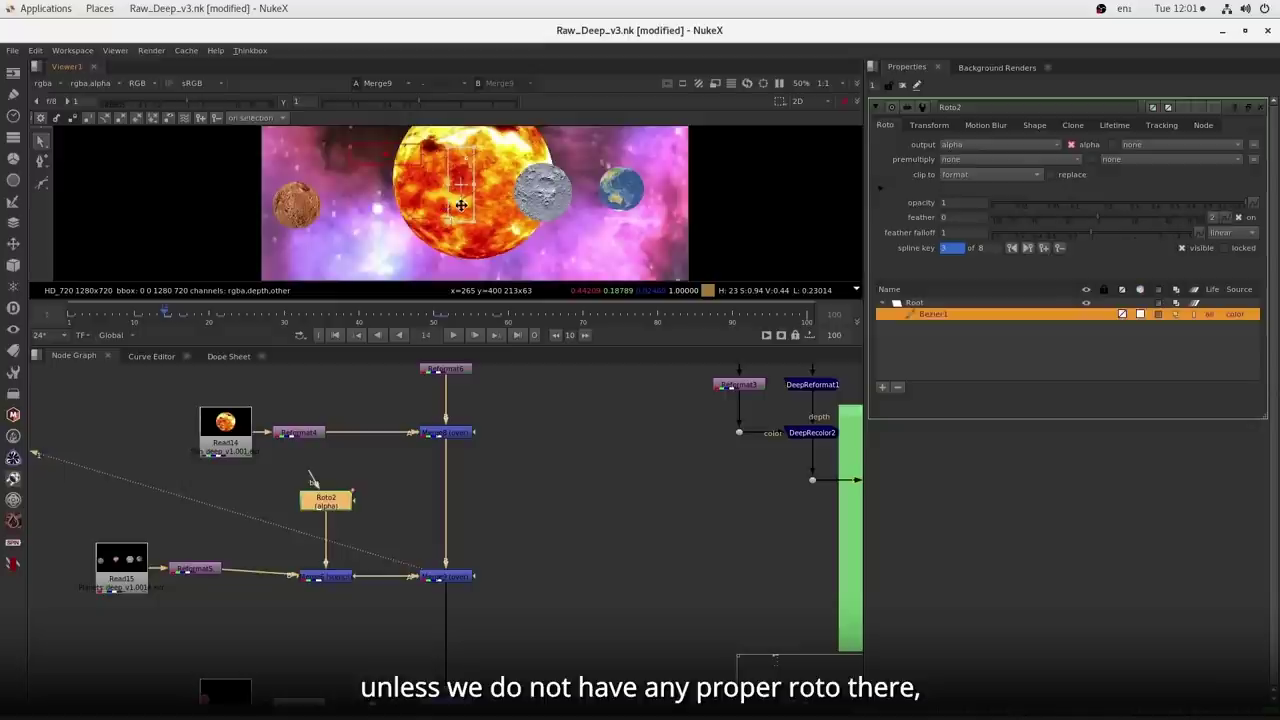
- View the final DeepMerge of the deep comp inside the green backdrop
scroll(512, 472, down, 2)
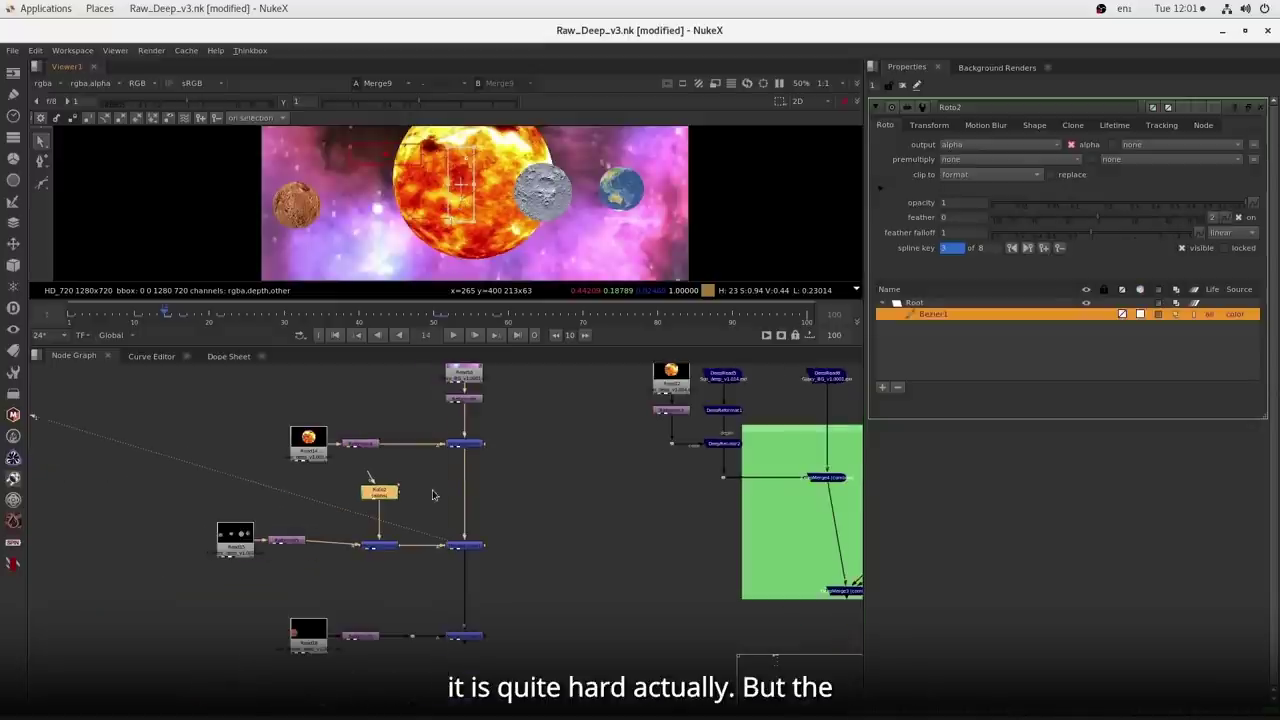
drag(587, 497, 196, 538)
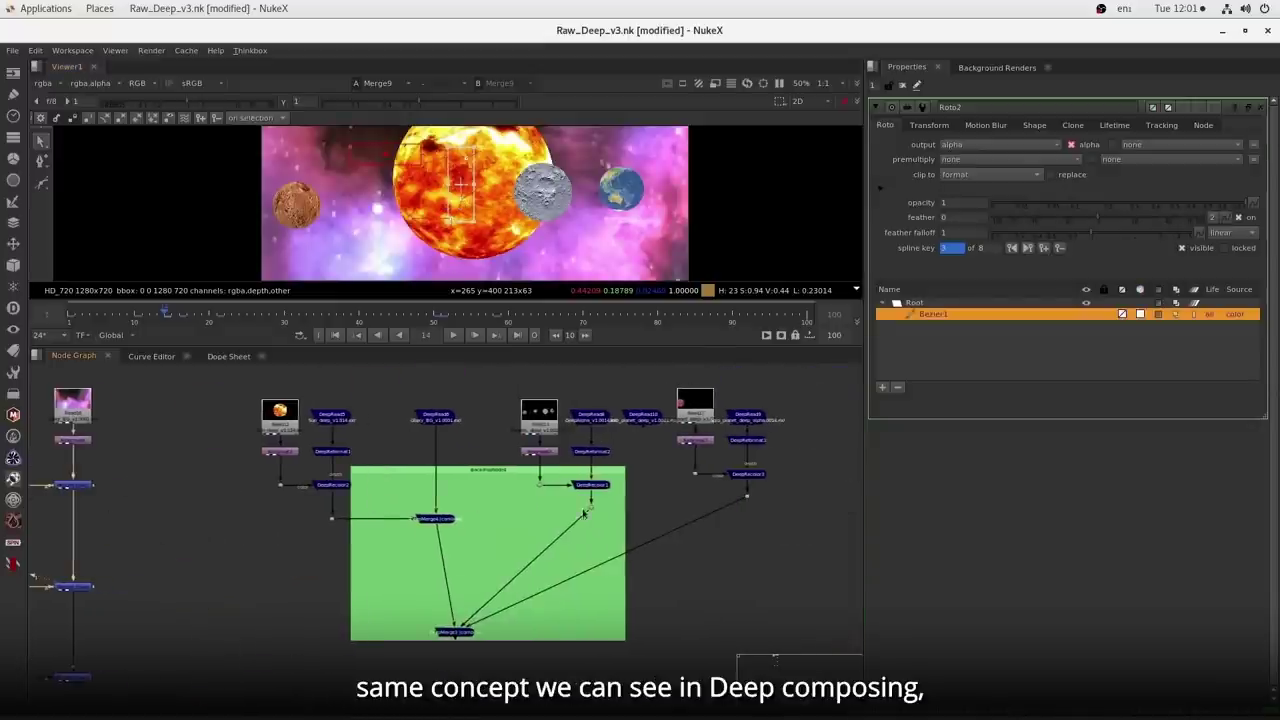
drag(511, 599, 513, 541)
drag(477, 470, 459, 524)
drag(643, 518, 516, 388)
drag(512, 654, 366, 564)
key(1)
click(366, 564)
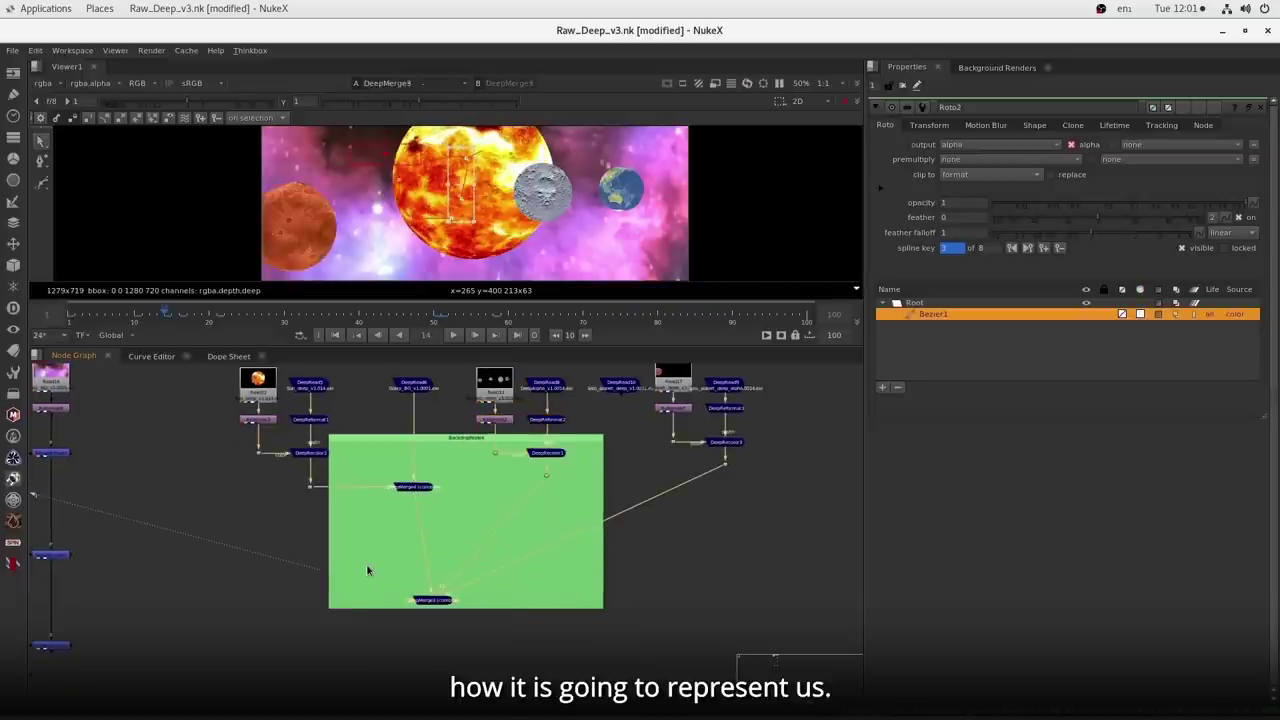
- Close the Roto2 properties and play the deep comp from frame 1 to check how the planets pass around the sun
click(902, 86)
key(f)
click(335, 335)
click(454, 335)
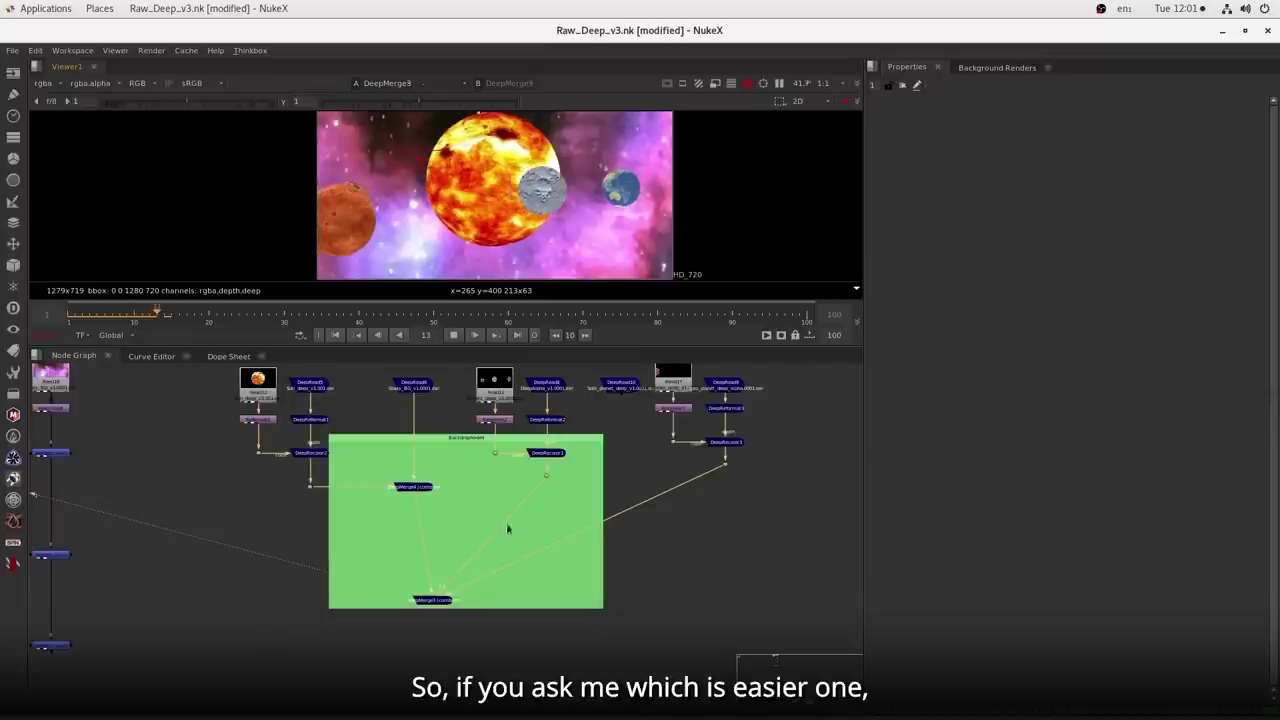
scroll(501, 538, down, 2)
scroll(501, 538, down, 1)
drag(285, 405, 655, 612)
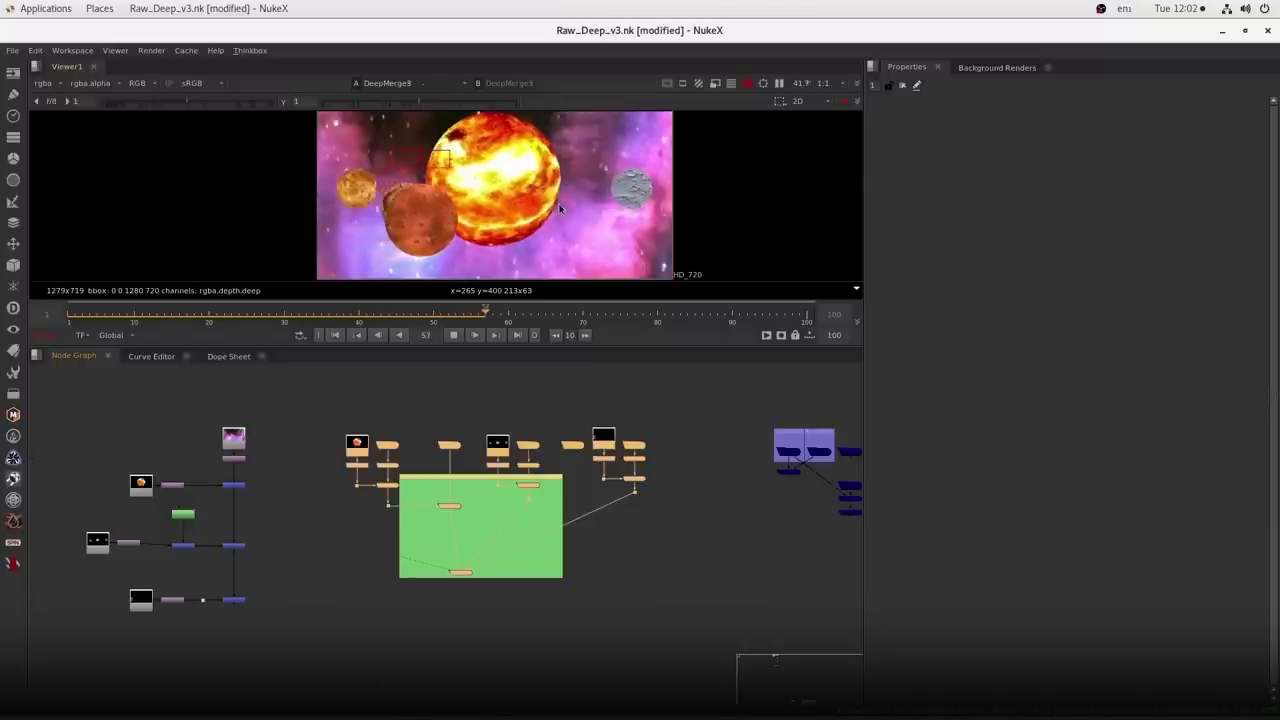
click(453, 335)
- Copy the camera and DeepToPoints nodes from the Deep Visualization in 3D example
scroll(540, 604, down, 6)
drag(327, 596, 600, 570)
scroll(432, 549, up, 6)
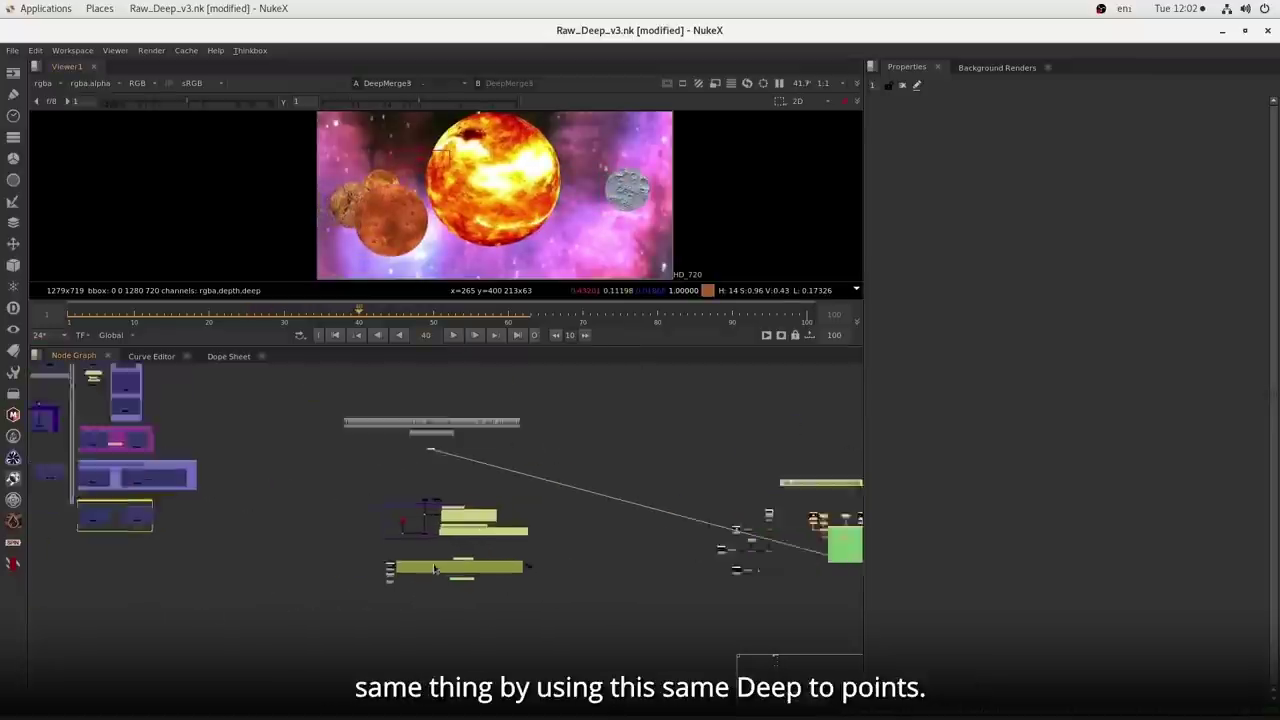
scroll(418, 519, up, 2)
drag(248, 435, 450, 557)
scroll(423, 545, up, 2)
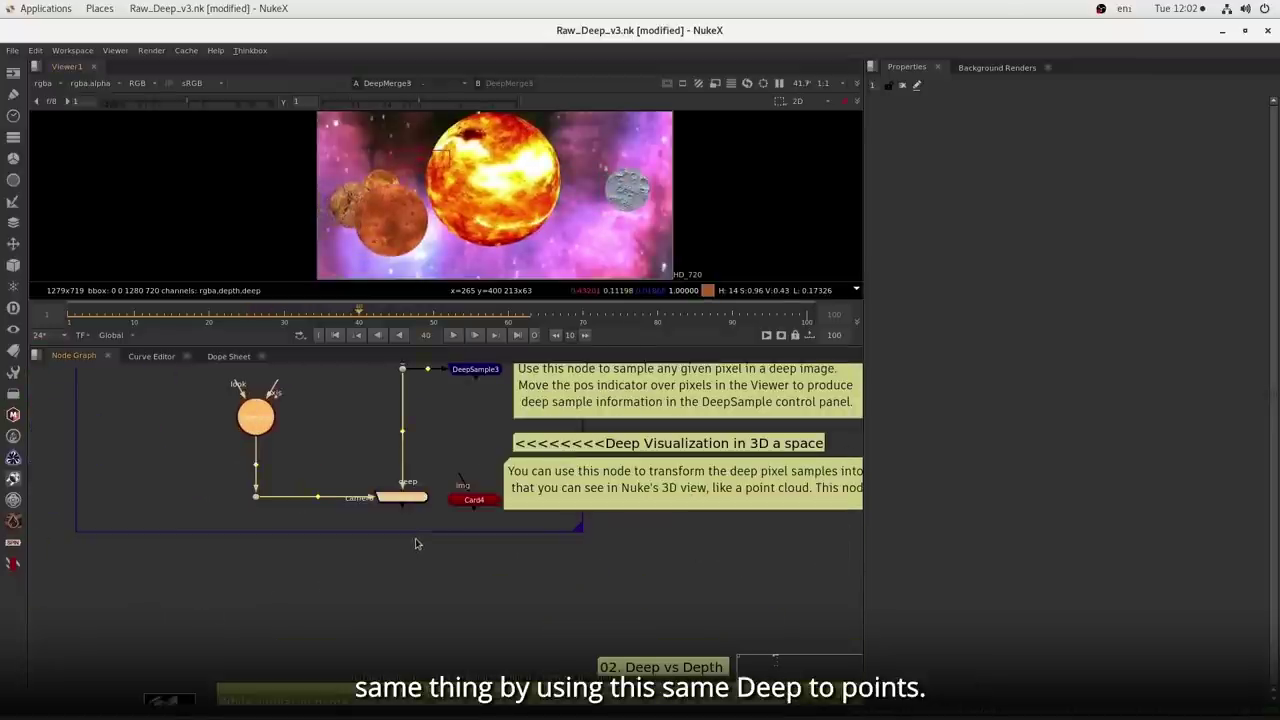
- Paste the camera and DeepToPoints nodes below the deep comp and connect the deep input to the final DeepMerge
scroll(393, 539, down, 6)
drag(680, 577, 360, 529)
scroll(674, 537, up, 4)
key(ctrl+v)
drag(674, 537, 433, 558)
drag(508, 583, 491, 513)
click(505, 595)
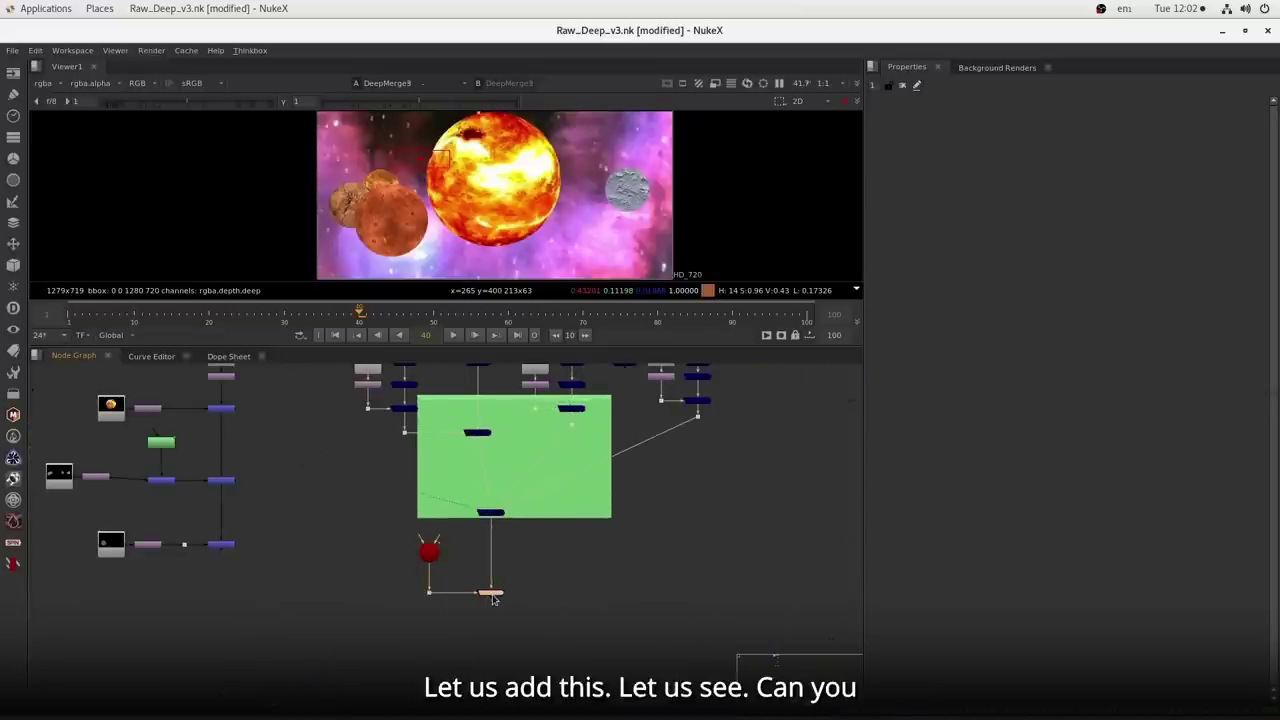
- View the DeepToPoints result in 3D, orbit around the point cloud, and play it from frame 1 to frame 10
key(1)
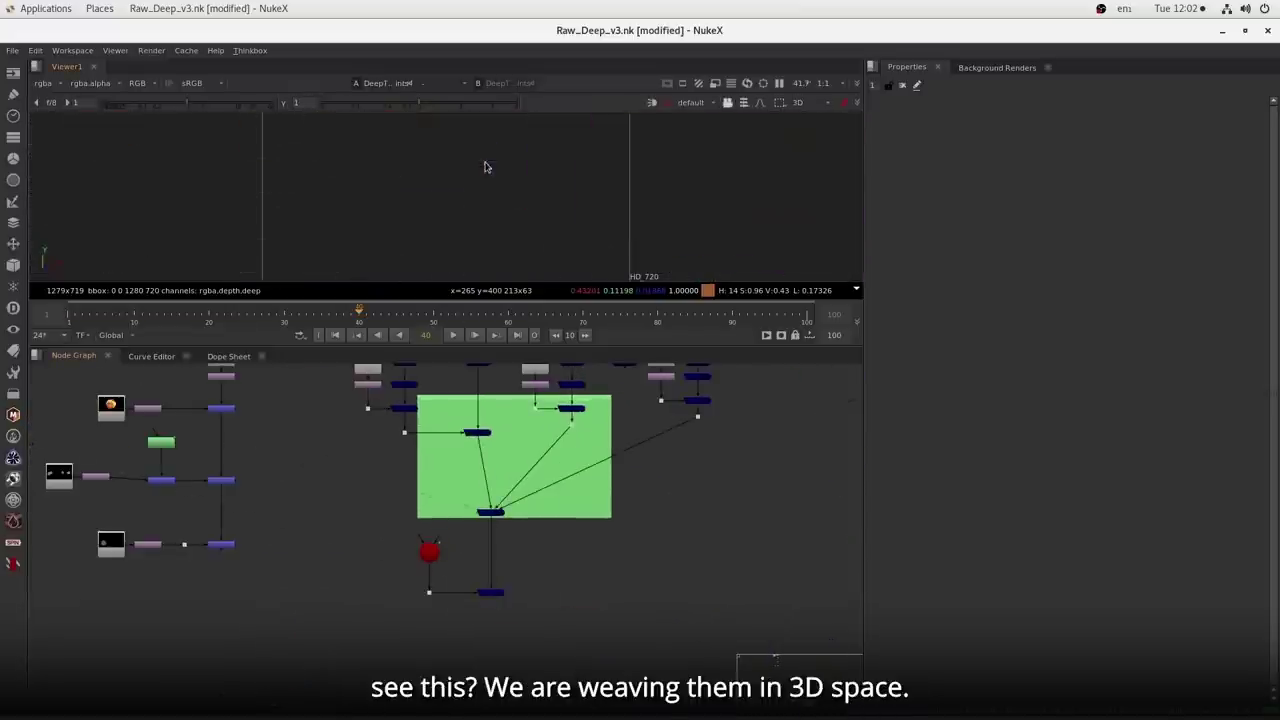
drag(485, 167, 400, 208)
click(335, 336)
click(453, 336)
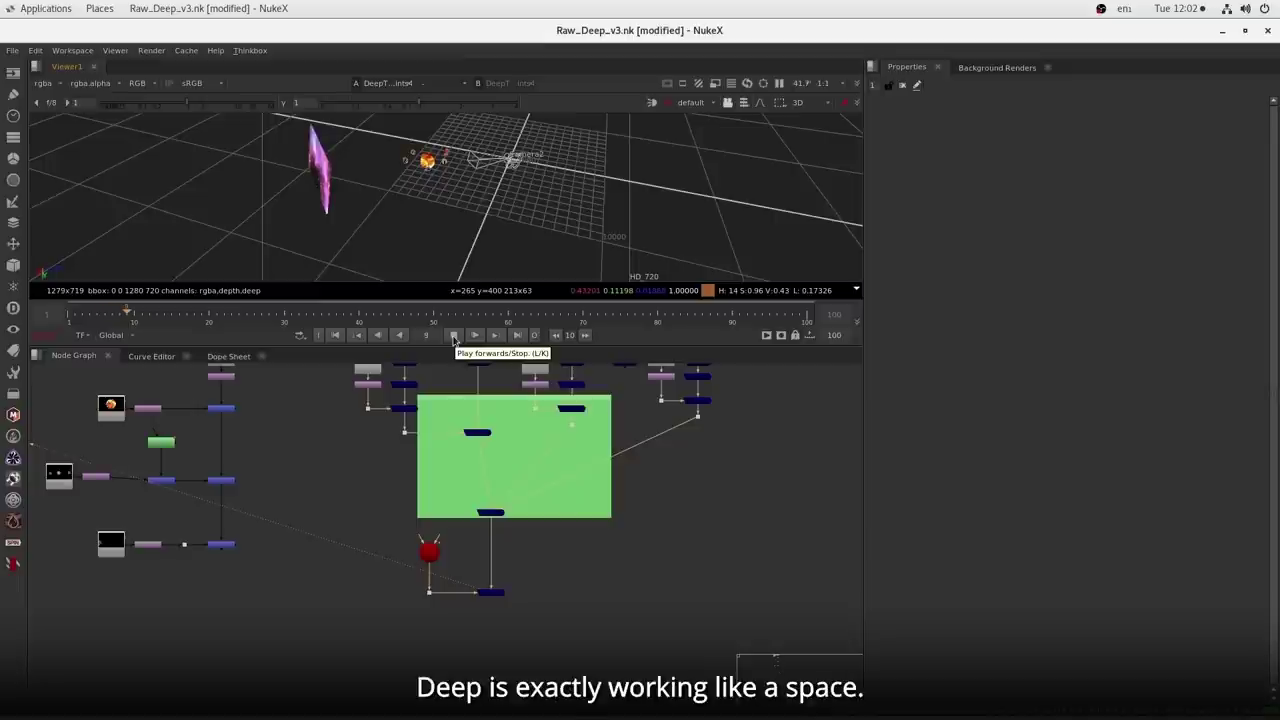
click(453, 336)
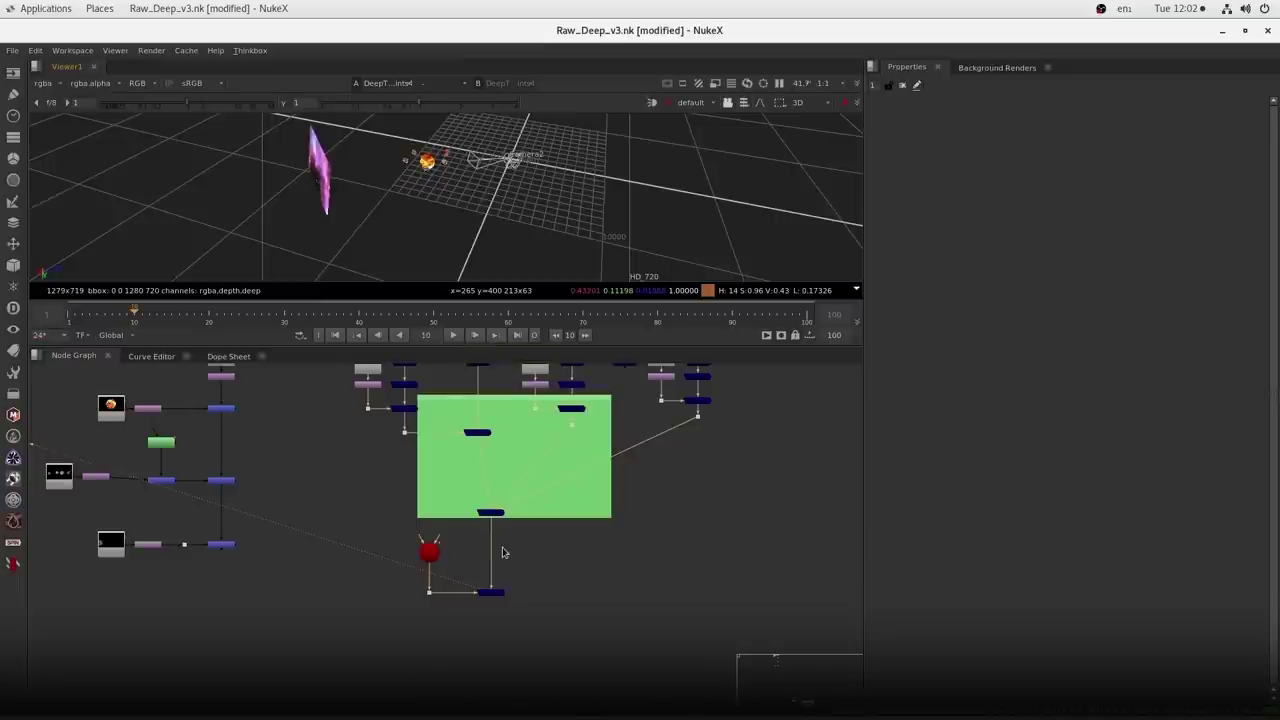
- View the Dot outputs of the small 3D geometry setup beside the deep examples
scroll(503, 553, down, 6)
drag(354, 531, 229, 528)
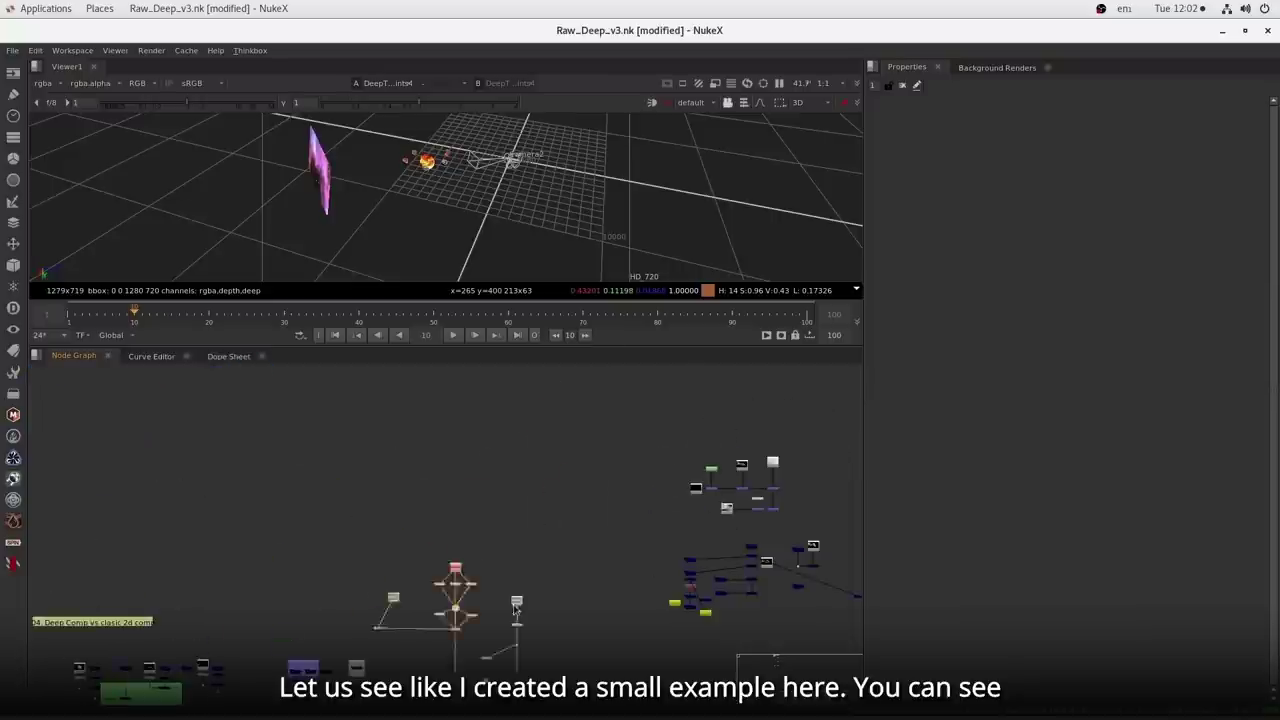
drag(480, 630, 430, 455)
scroll(430, 455, up, 5)
drag(454, 563, 397, 606)
key(1)
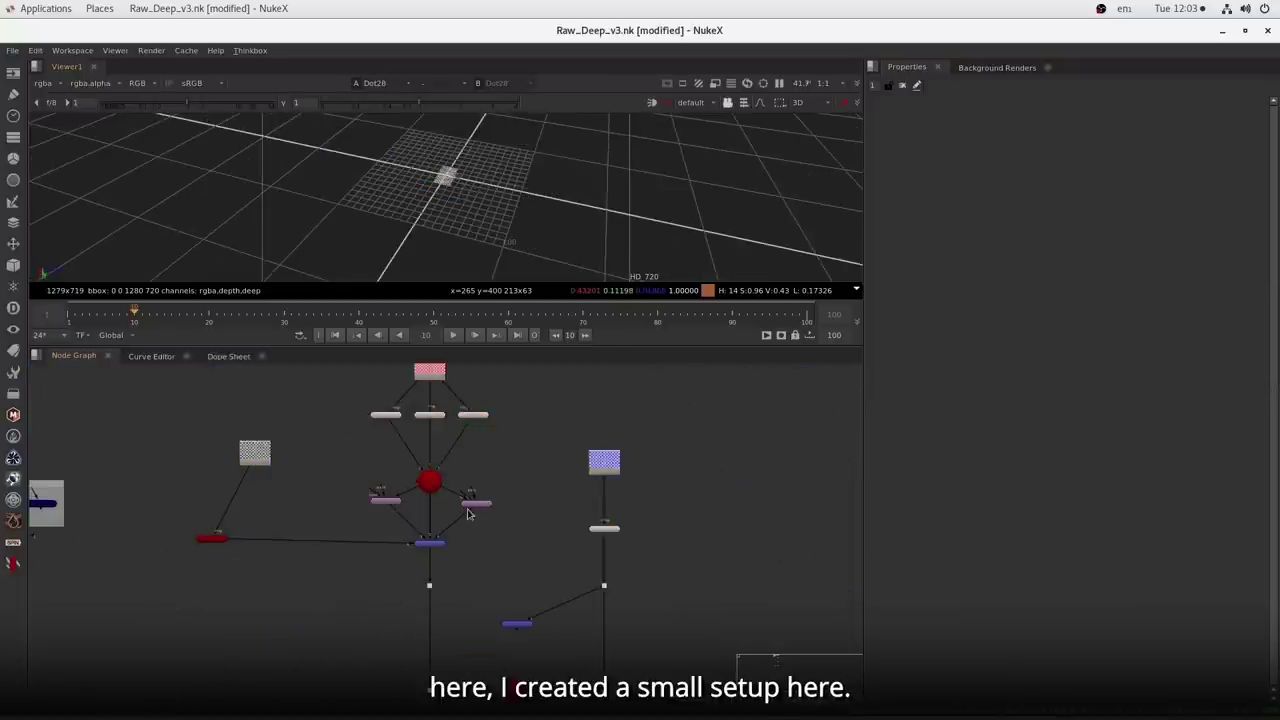
drag(484, 608, 430, 645)
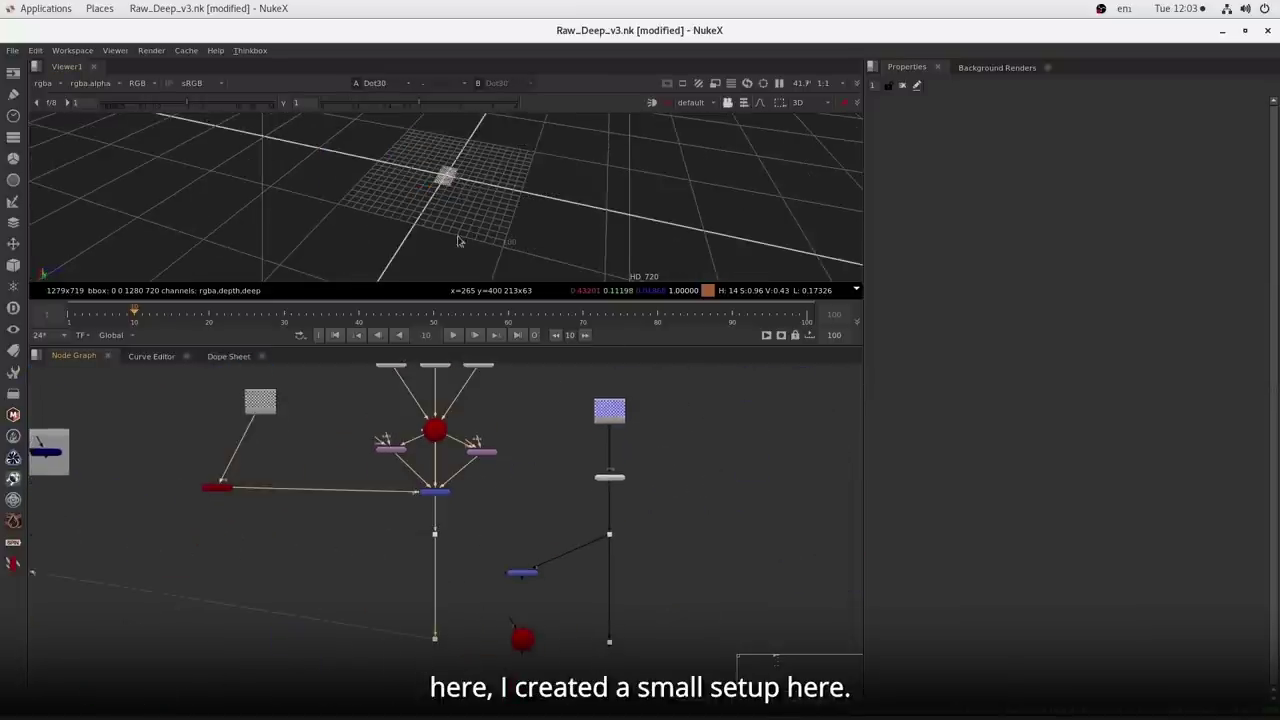
key(1)
- Disable the camera and DeepToPoints nodes pasted below the deep comp
scroll(474, 587, down, 4)
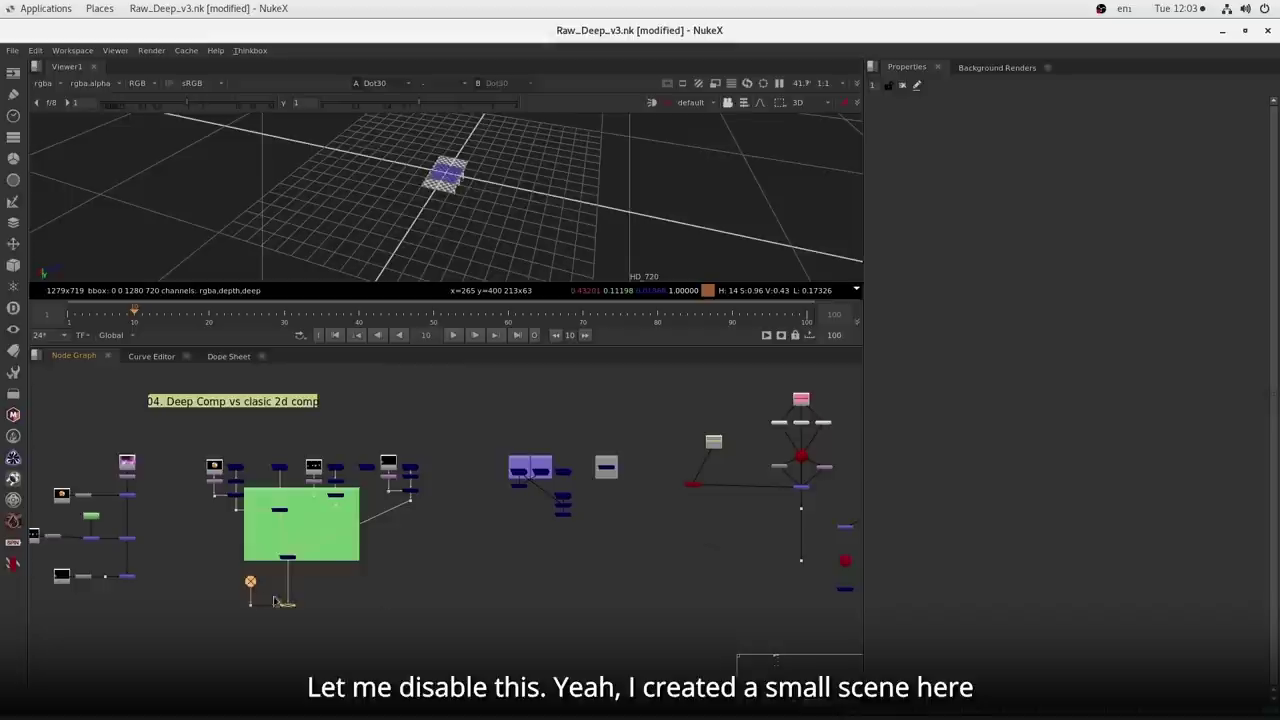
drag(350, 560, 326, 560)
scroll(569, 514, up, 4)
- Examine the checkered floor with its vertical columns in 3D, and view the cube branch on its own
drag(500, 150, 514, 210)
scroll(510, 210, up, 5)
drag(549, 473, 525, 477)
drag(585, 445, 663, 457)
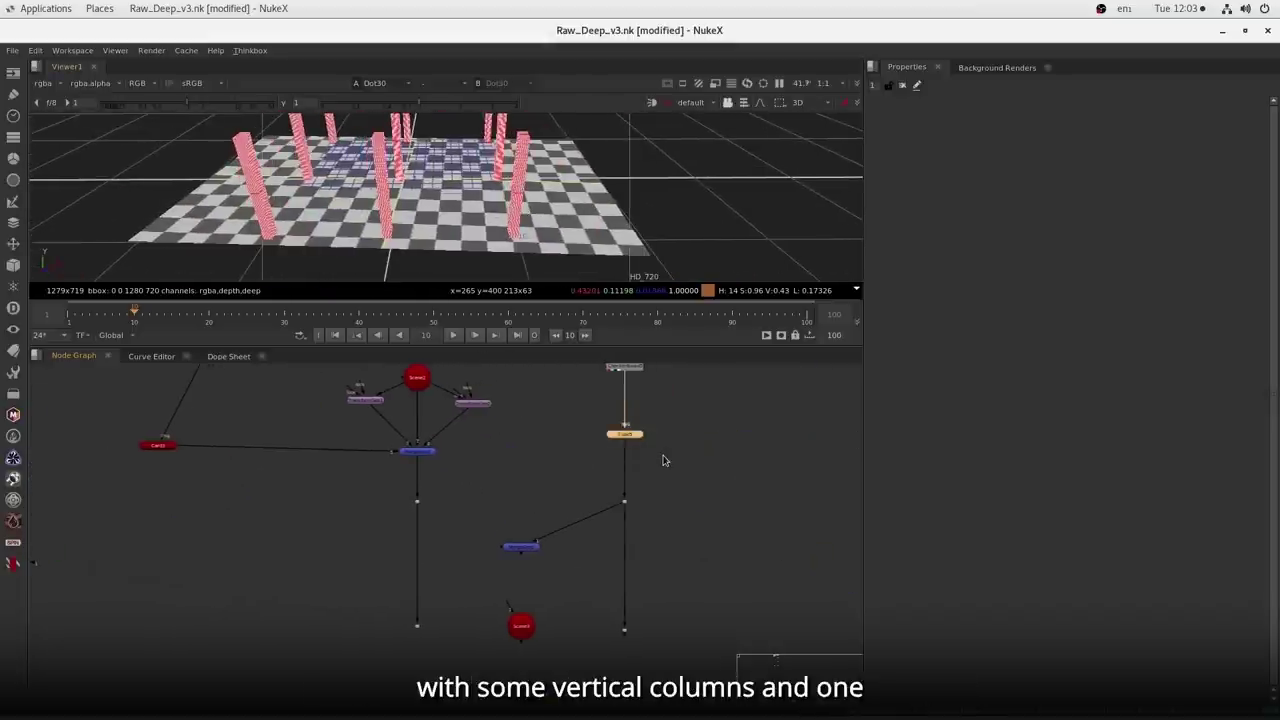
key(1)
- Connect MergeGeo2 to the Dots of the column and cube branches and view the merged geometry in 3D
scroll(500, 530, up, 5)
click(505, 510)
drag(466, 508, 281, 391)
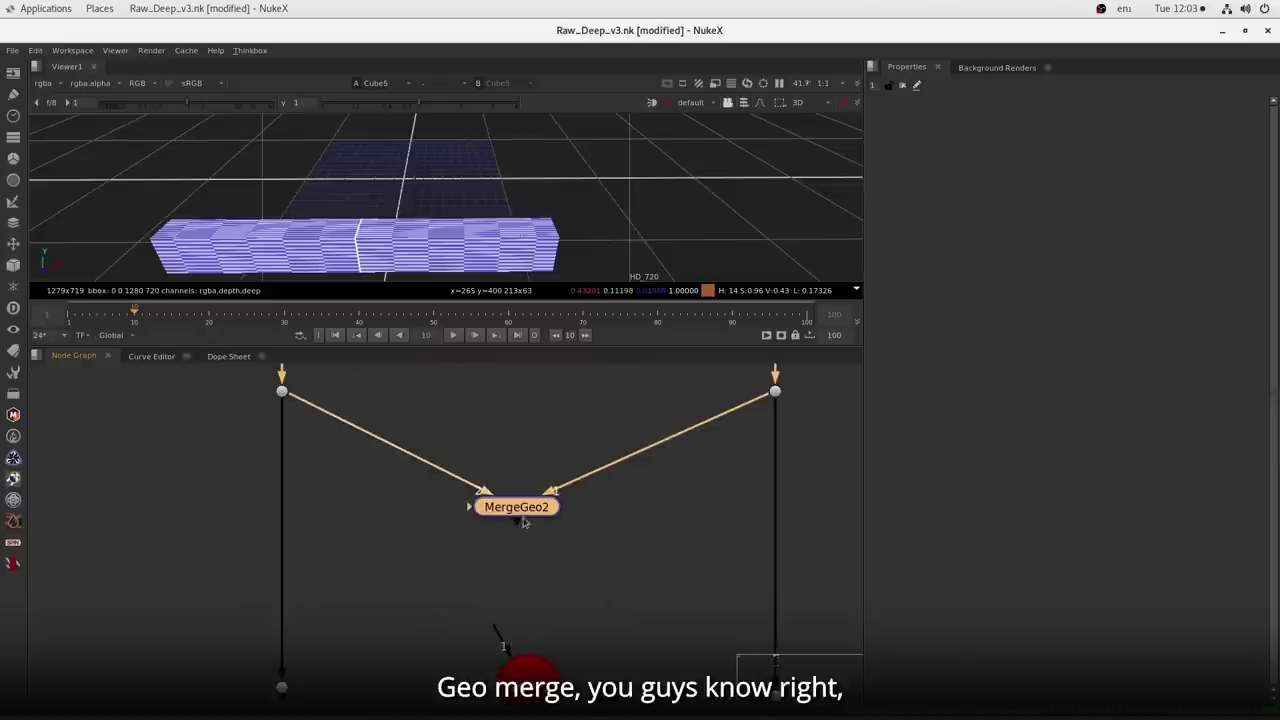
key(1)
click(445, 249)
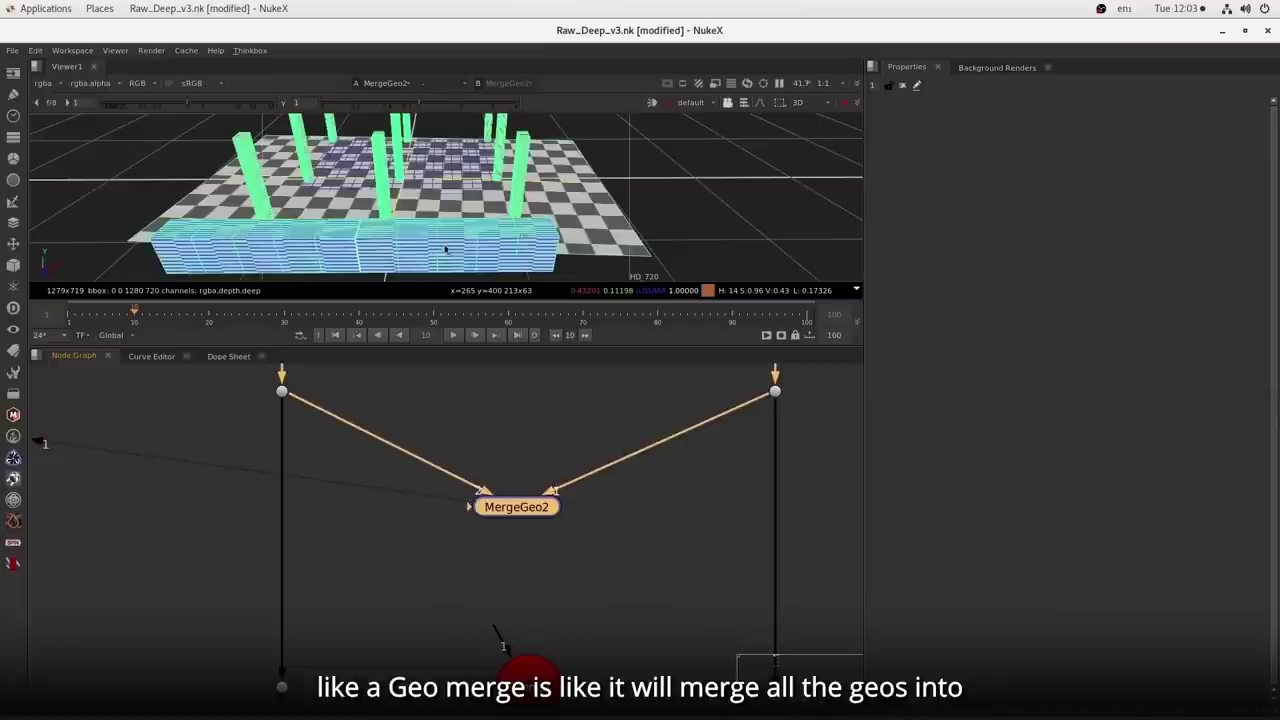
scroll(536, 217, down, 6)
drag(698, 213, 640, 232)
- Connect Scene3 to the lower Dots of the column and cube branches
drag(655, 615, 634, 500)
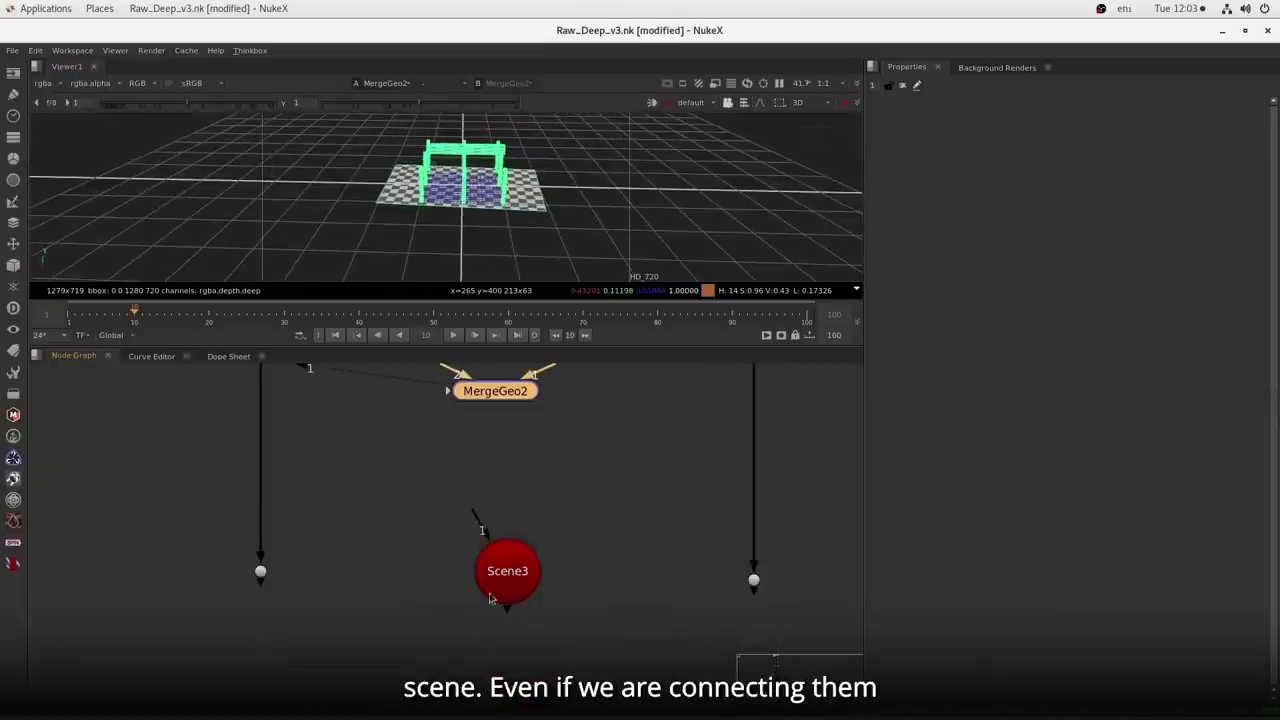
drag(341, 590, 260, 571)
drag(482, 585, 484, 627)
drag(484, 625, 754, 581)
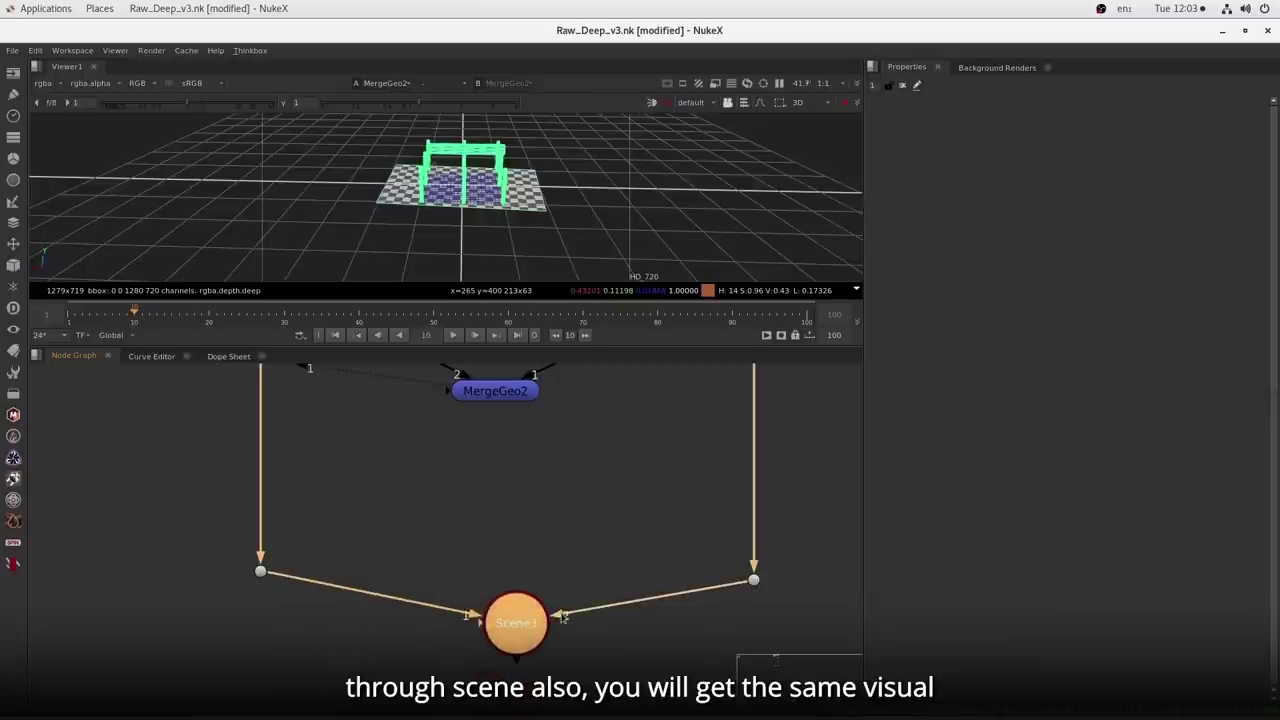
- View Scene3's merged geometry in 3D and add a DeepMerge node below Scene3
key(1)
drag(577, 226, 421, 249)
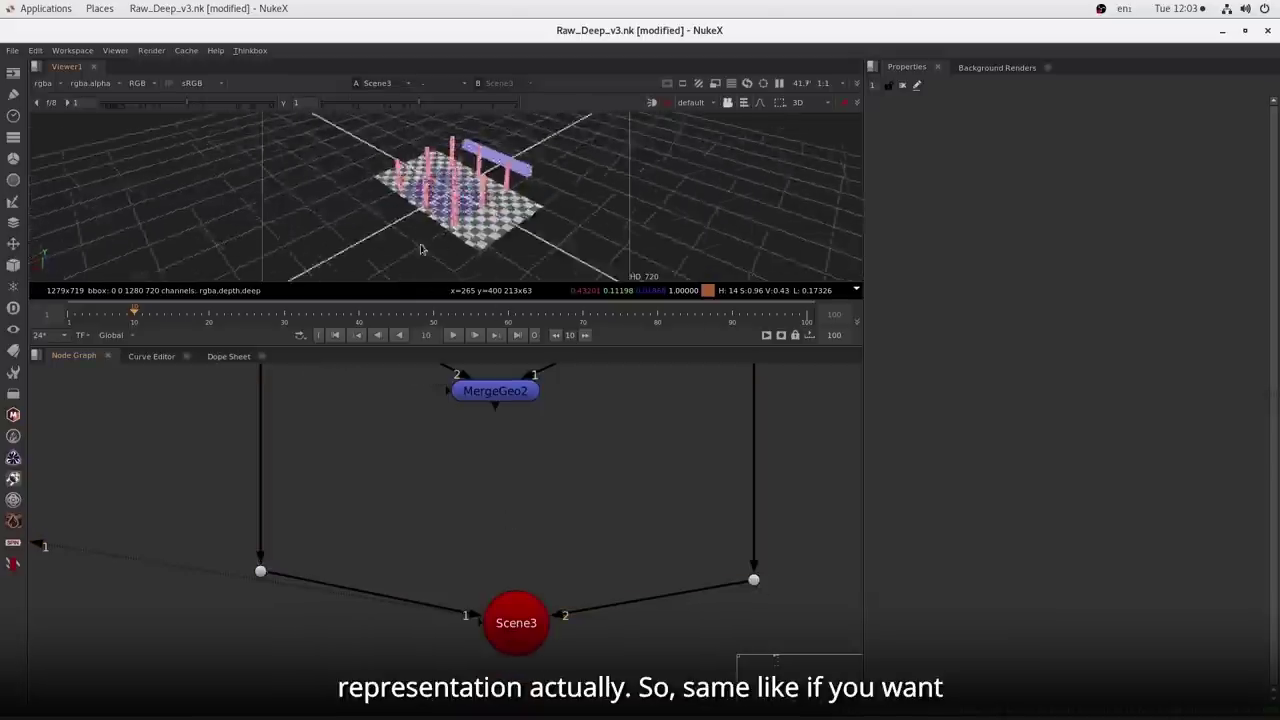
click(532, 567)
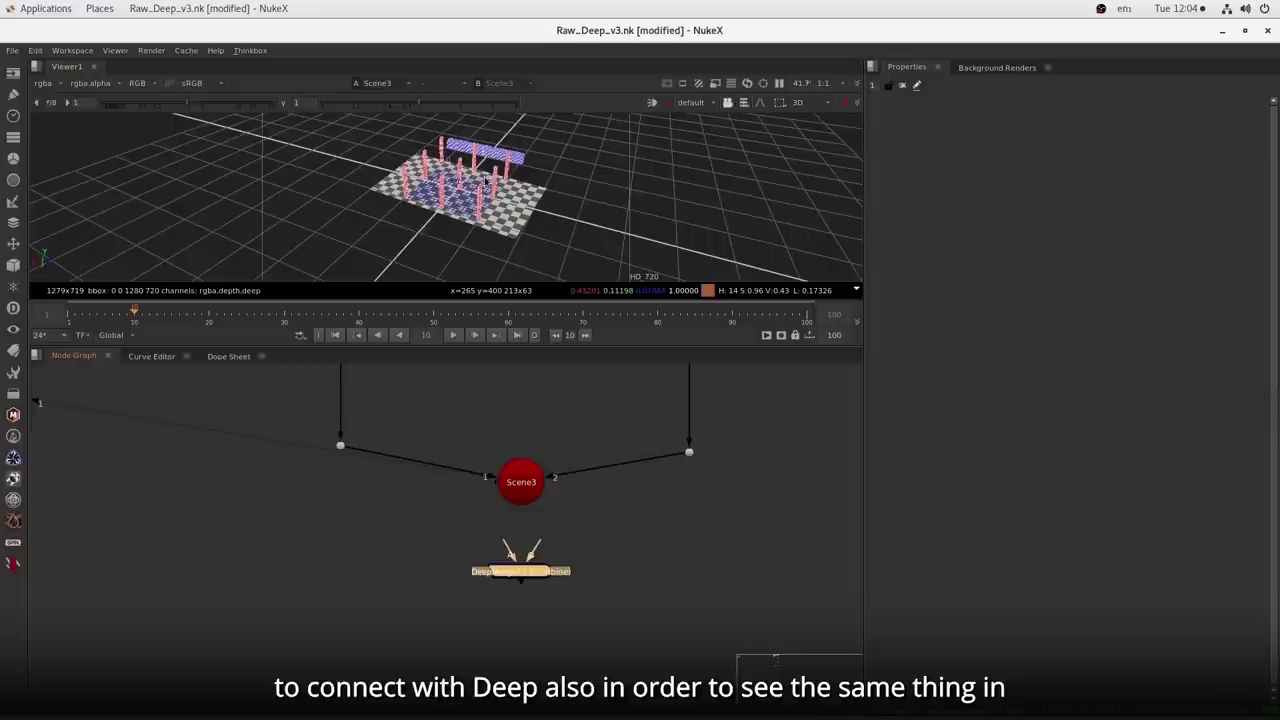
- Try to connect the DeepMerge's A and B inputs directly to the geometry Dots of the column and cube branches
drag(623, 499, 684, 461)
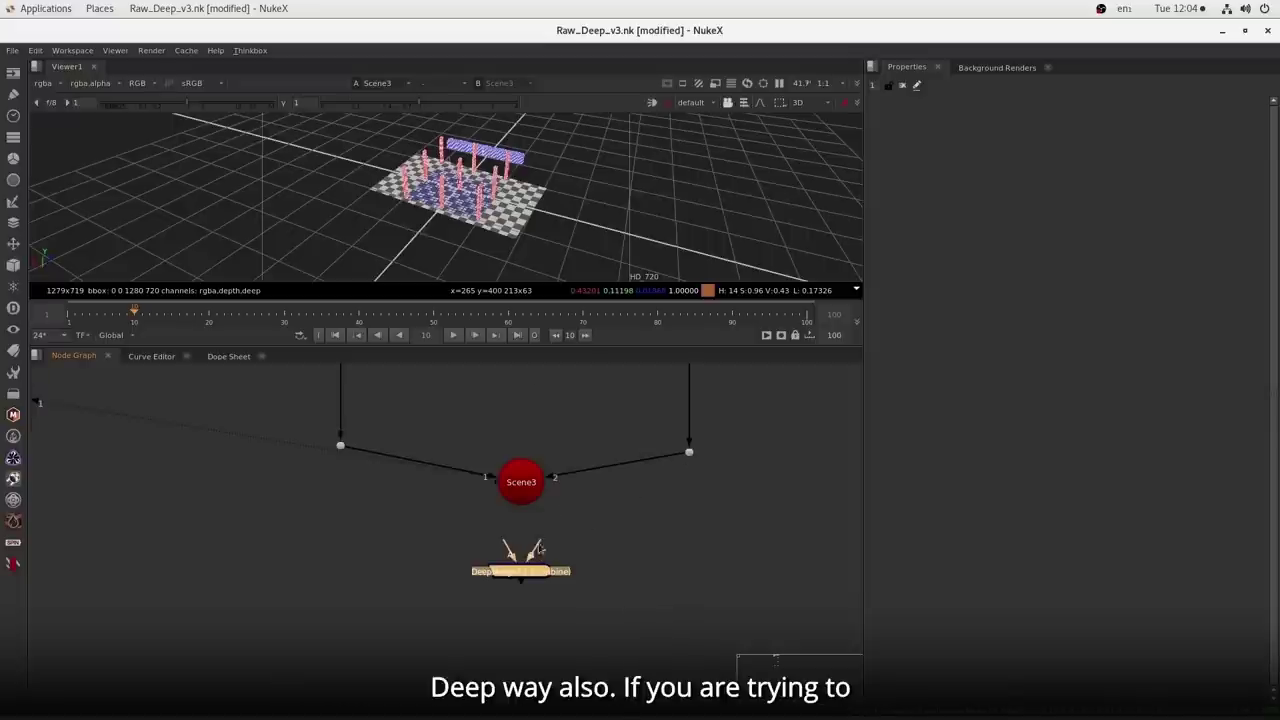
drag(538, 547, 590, 522)
drag(688, 459, 688, 459)
drag(497, 543, 286, 476)
- View the column branch's lower Dot on its own in the 3D view
drag(344, 510, 369, 586)
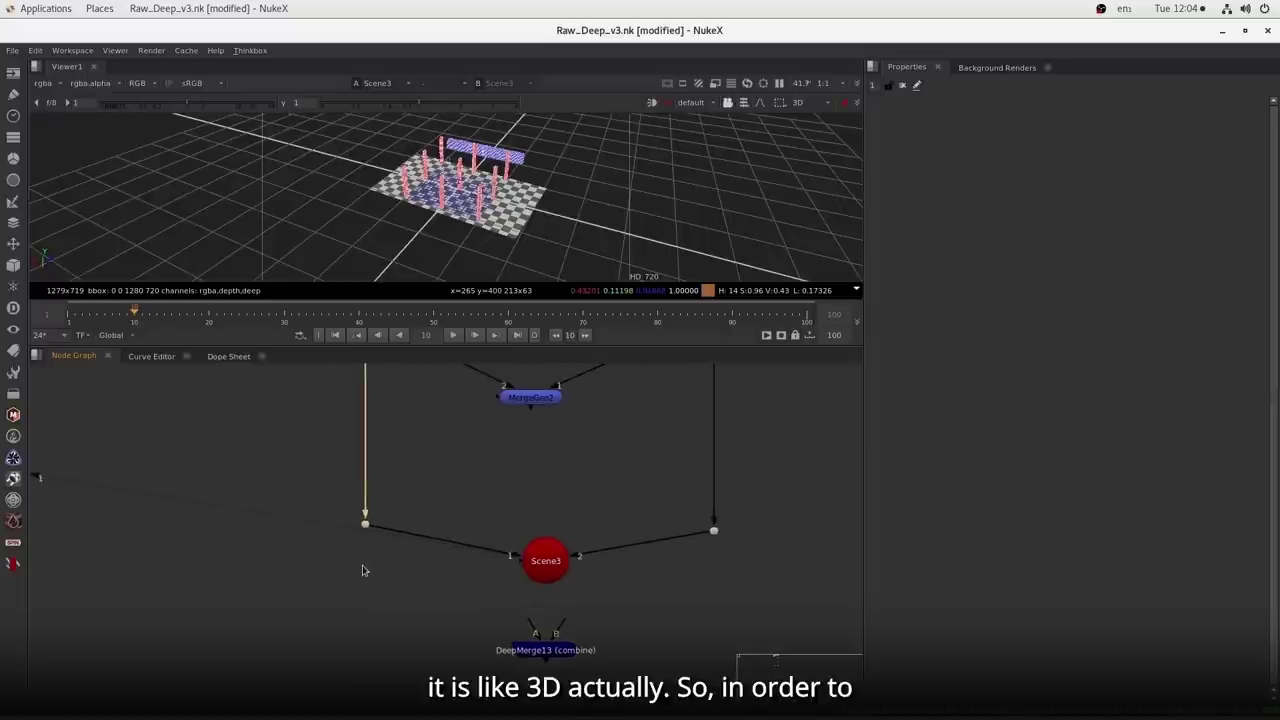
scroll(363, 566, down, 3)
drag(380, 486, 369, 578)
key(1)
scroll(386, 429, up, 5)
scroll(431, 499, down, 5)
scroll(428, 509, up, 5)
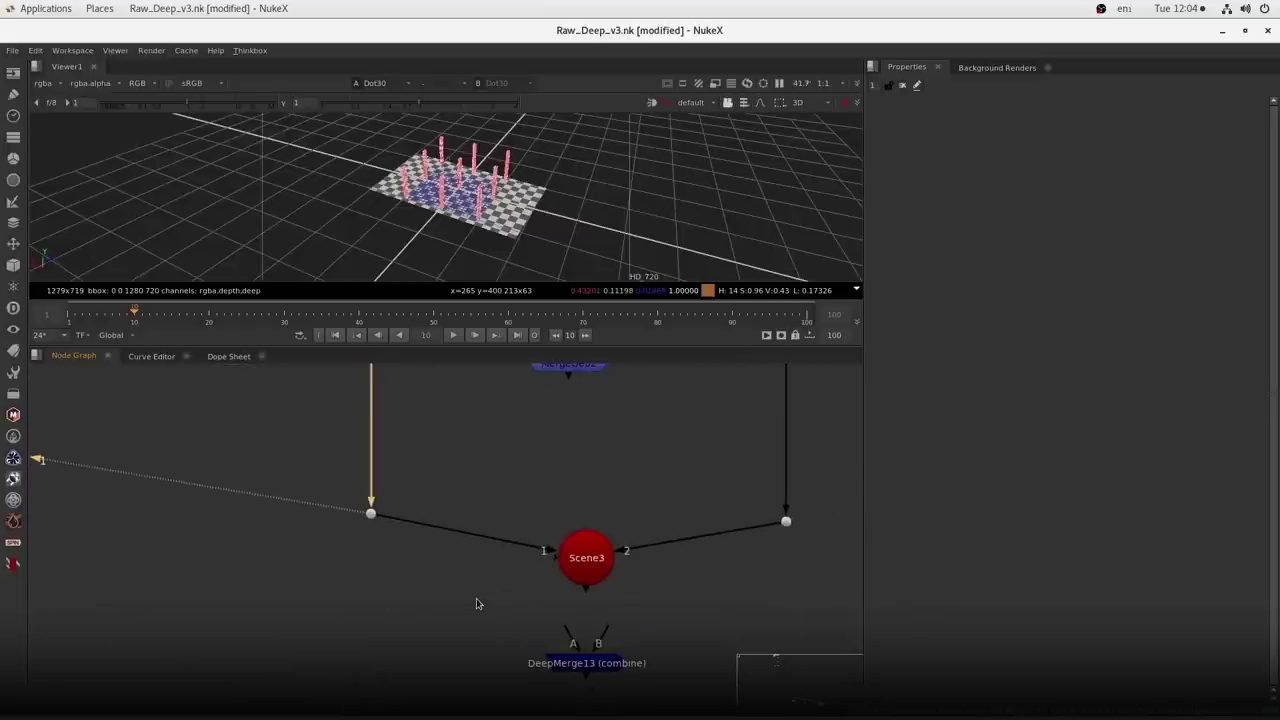
- Add a ScanlineRender fed by the column branch's lower Dot and move the DeepMerge further down
drag(477, 600, 437, 511)
click(13, 265)
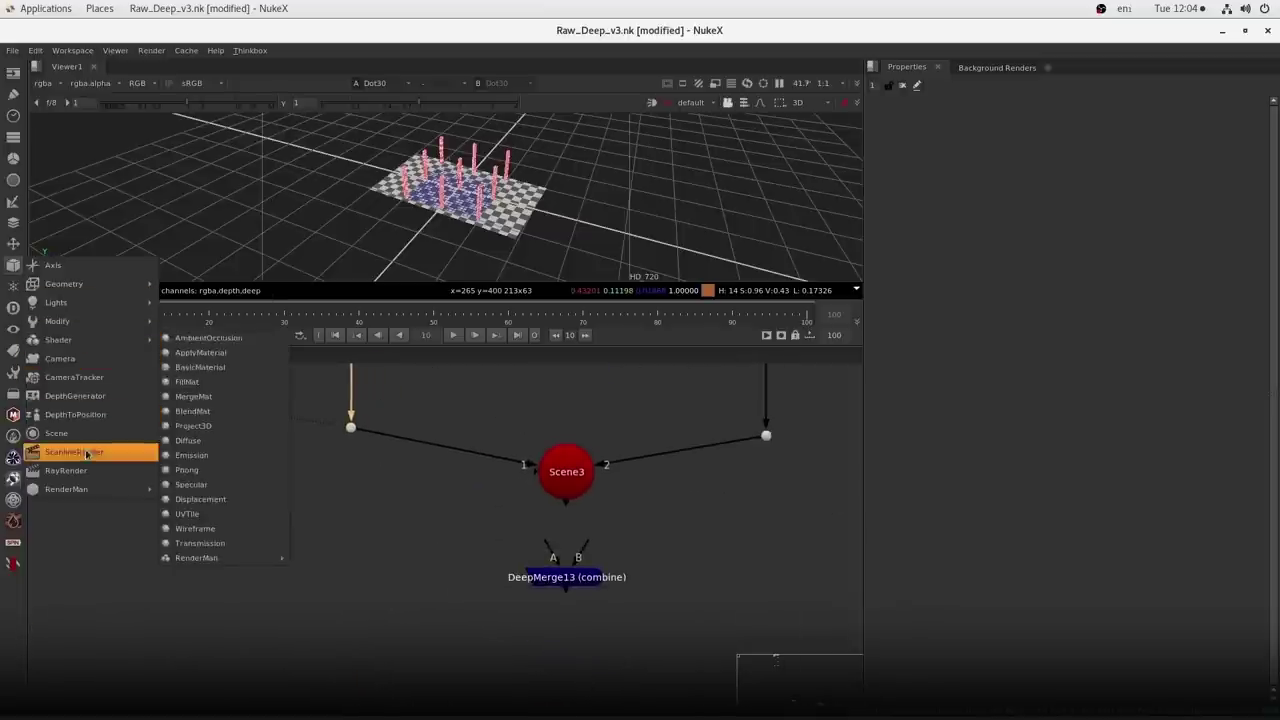
click(86, 449)
drag(352, 430, 340, 547)
scroll(376, 440, down, 5)
click(485, 520)
drag(485, 520, 485, 566)
- Add a Camera below Scene3 and connect it to the cam input of the column branch's ScanlineRender
click(13, 265)
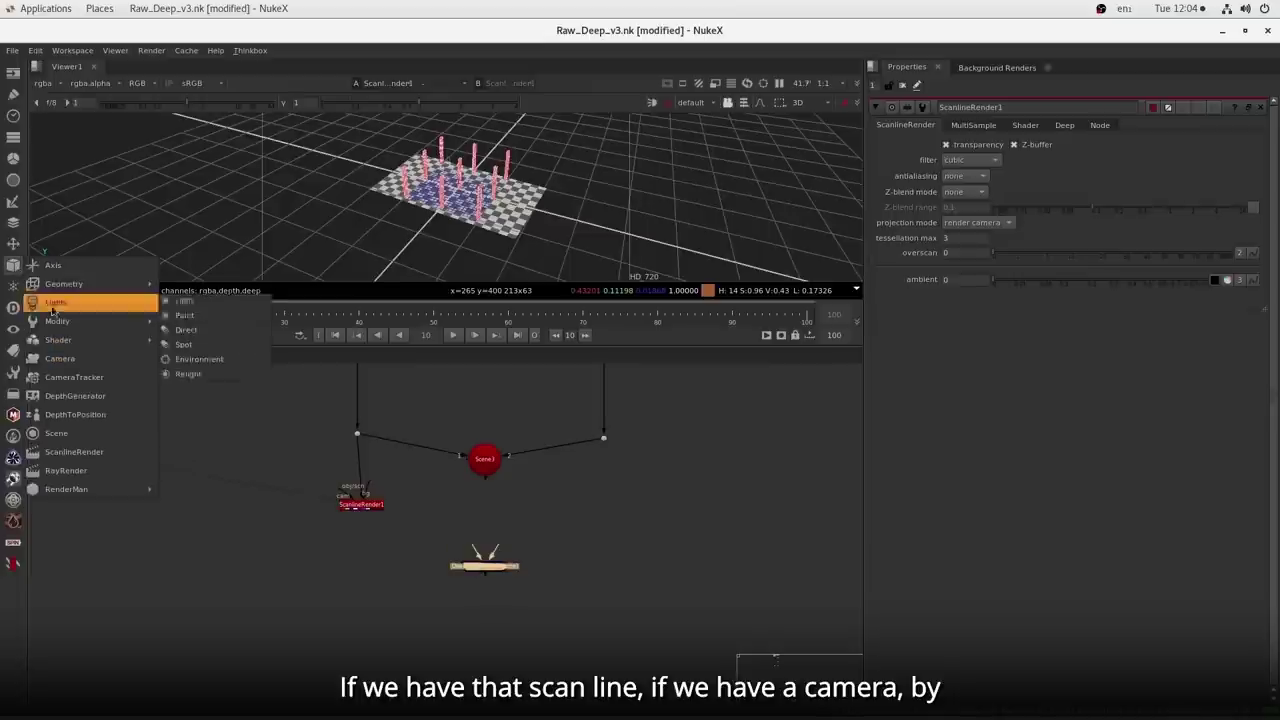
click(72, 365)
scroll(465, 556, up, 3)
drag(473, 558, 482, 480)
drag(498, 582, 498, 600)
drag(258, 522, 553, 458)
- Duplicate the ScanlineRender for the cube branch's lower Dot and connect its cam input to the Camera
key(ctrl+c)
click(630, 484)
key(ctrl+v)
drag(630, 483, 497, 484)
click(812, 430)
key(Delete)
- Connect the DeepMerge's inputs to both ScanlineRenders, view its result and open its settings
drag(506, 568, 335, 488)
click(490, 589)
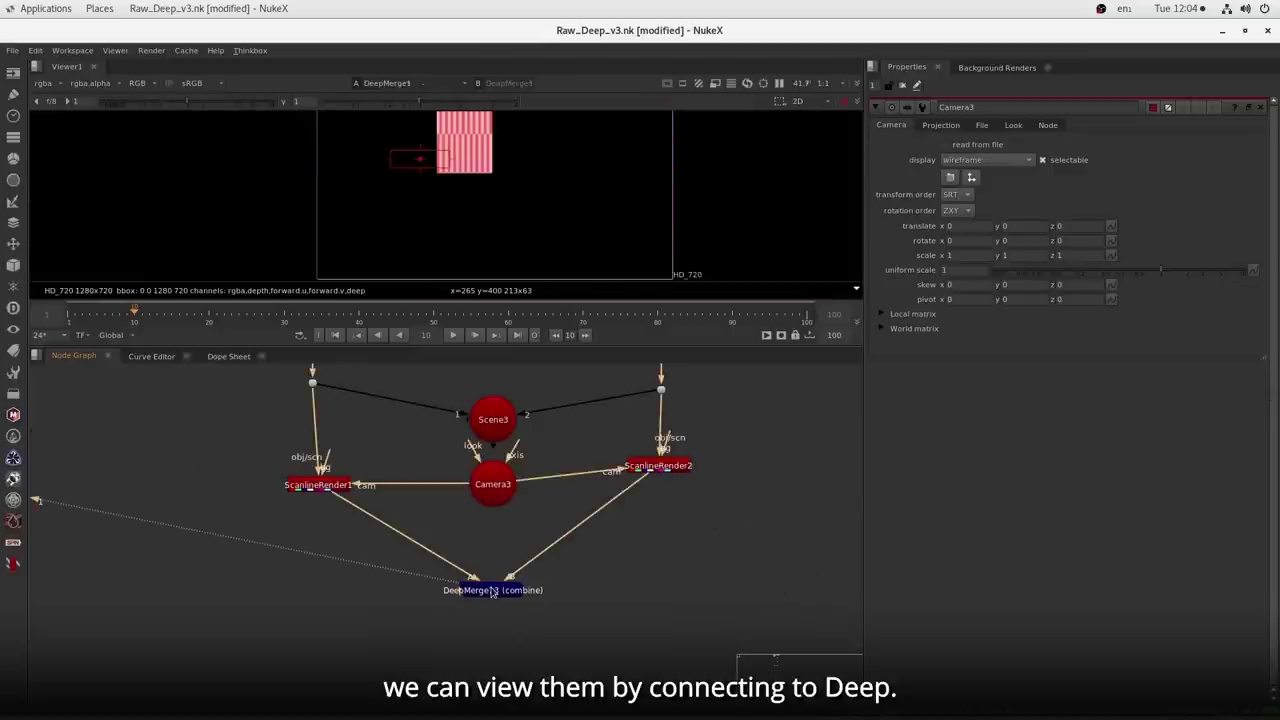
key(1)
double_click(490, 591)
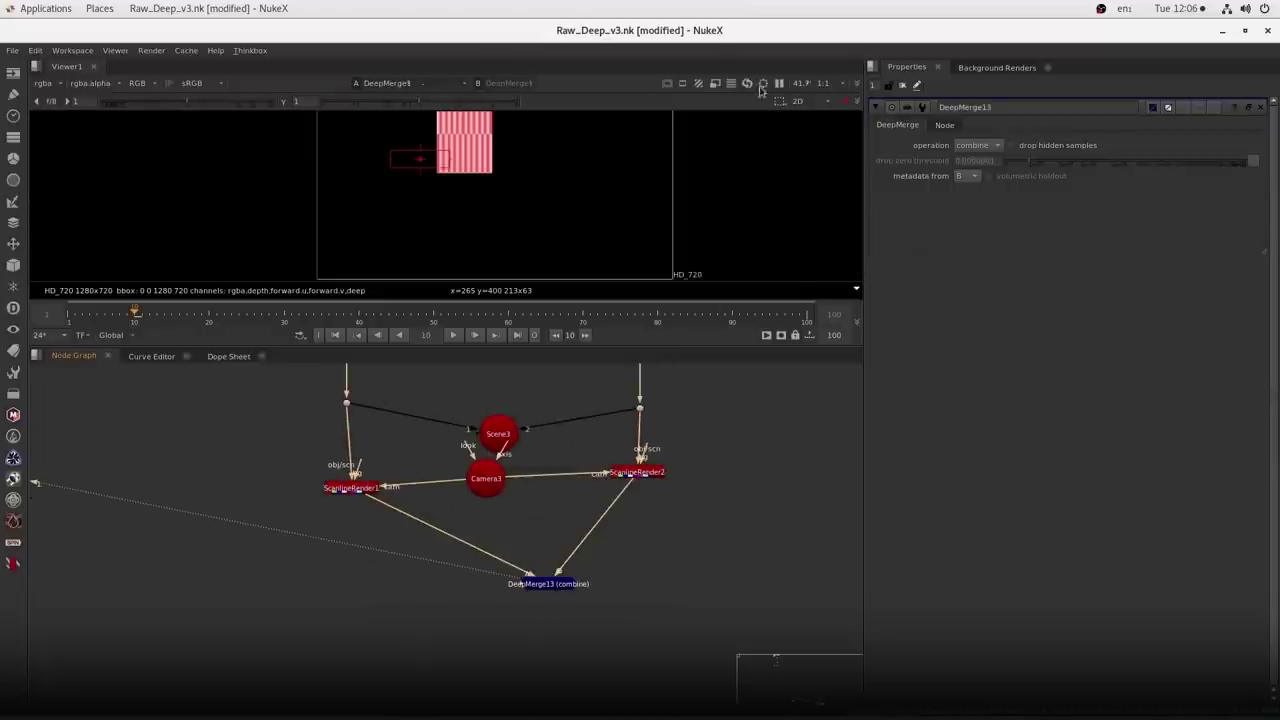
- Switch the view from 2D to 3D and examine the deep-merged columns and cube from another angle
click(797, 102)
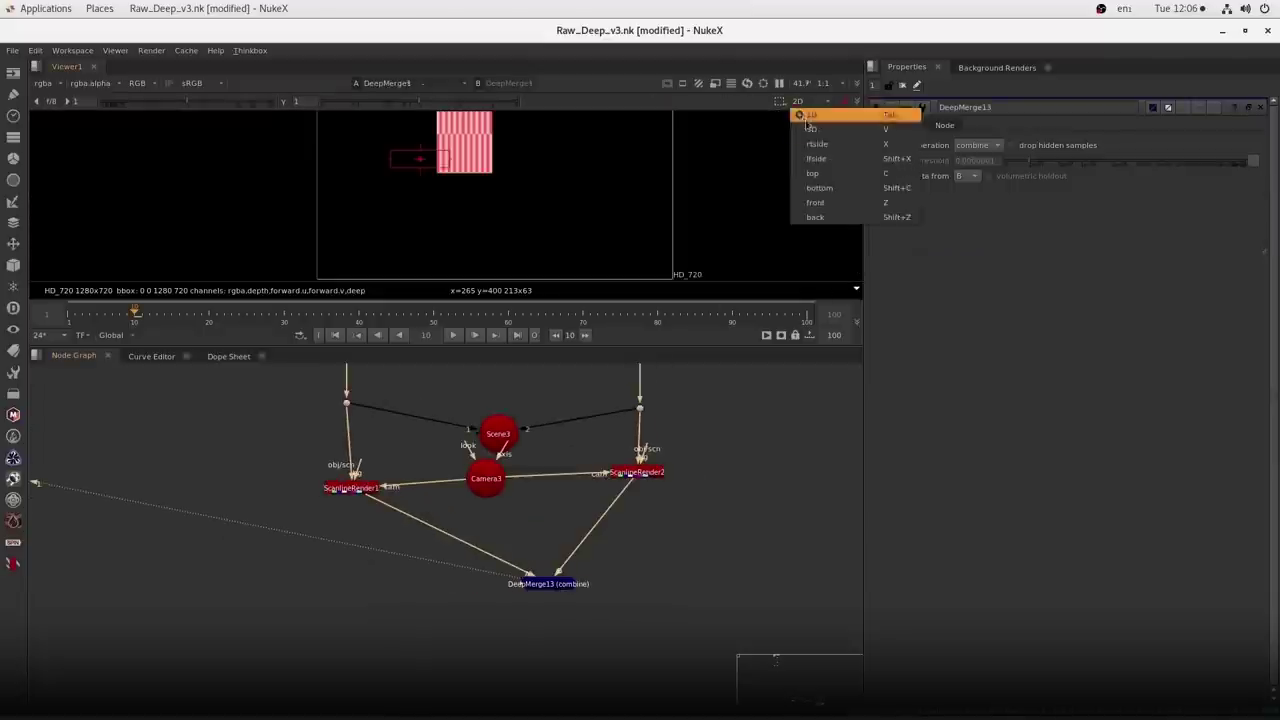
click(806, 116)
drag(594, 223, 408, 147)
drag(529, 114, 541, 250)
drag(589, 192, 577, 311)
drag(578, 368, 545, 550)
scroll(545, 550, down, 2)
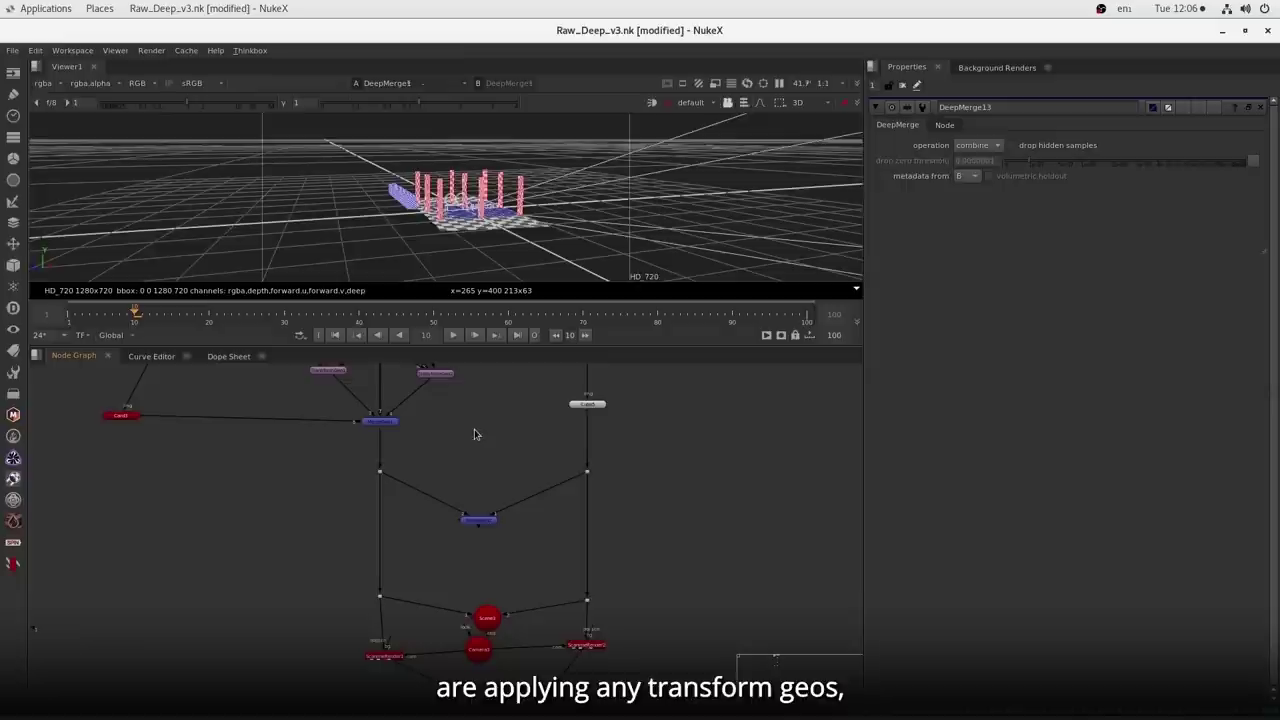
- Insert a copied TransformGeo between the cube branch's upper Dot and MergeGeo2, view MergeGeo2 and open the TransformGeo's settings
drag(478, 398, 413, 365)
click(531, 481)
key(ctrl+v)
drag(531, 481, 544, 485)
double_click(478, 521)
key(1)
double_click(540, 485)
- Try moving the cube along Z, alternating TransformGeo3's Z translate between 0 and 20
click(1066, 242)
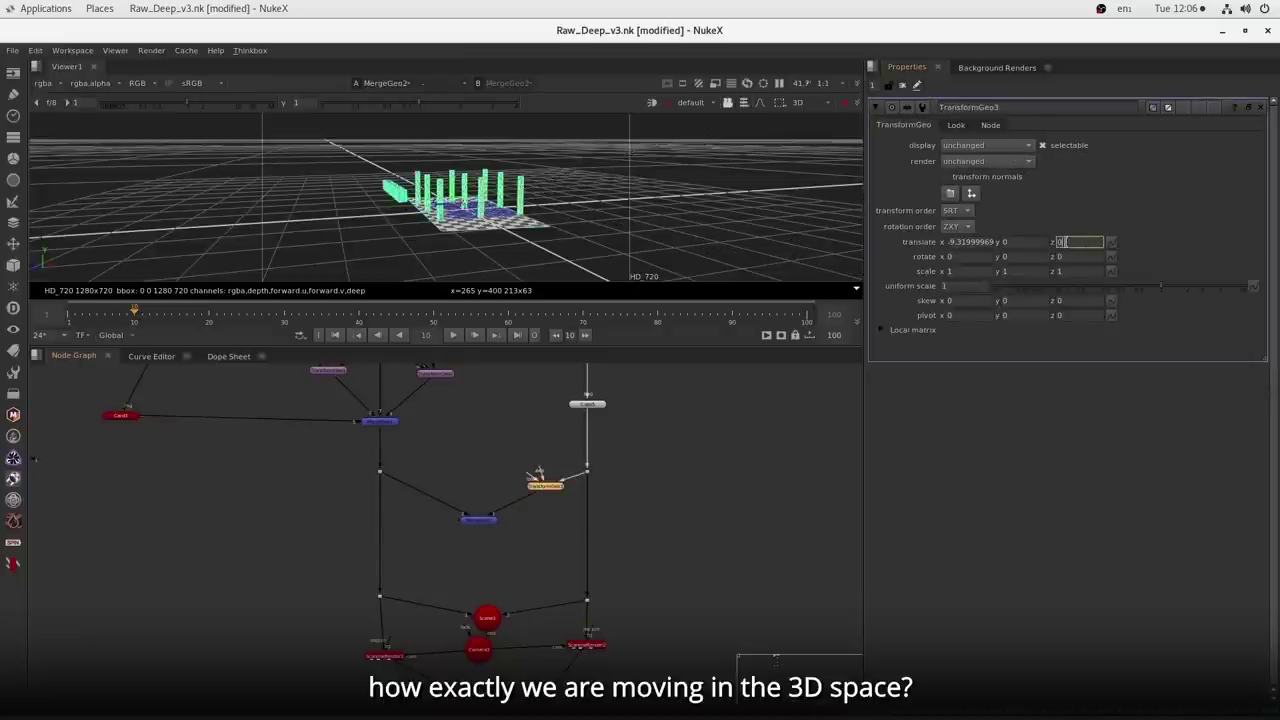
text(10)
key(Return)
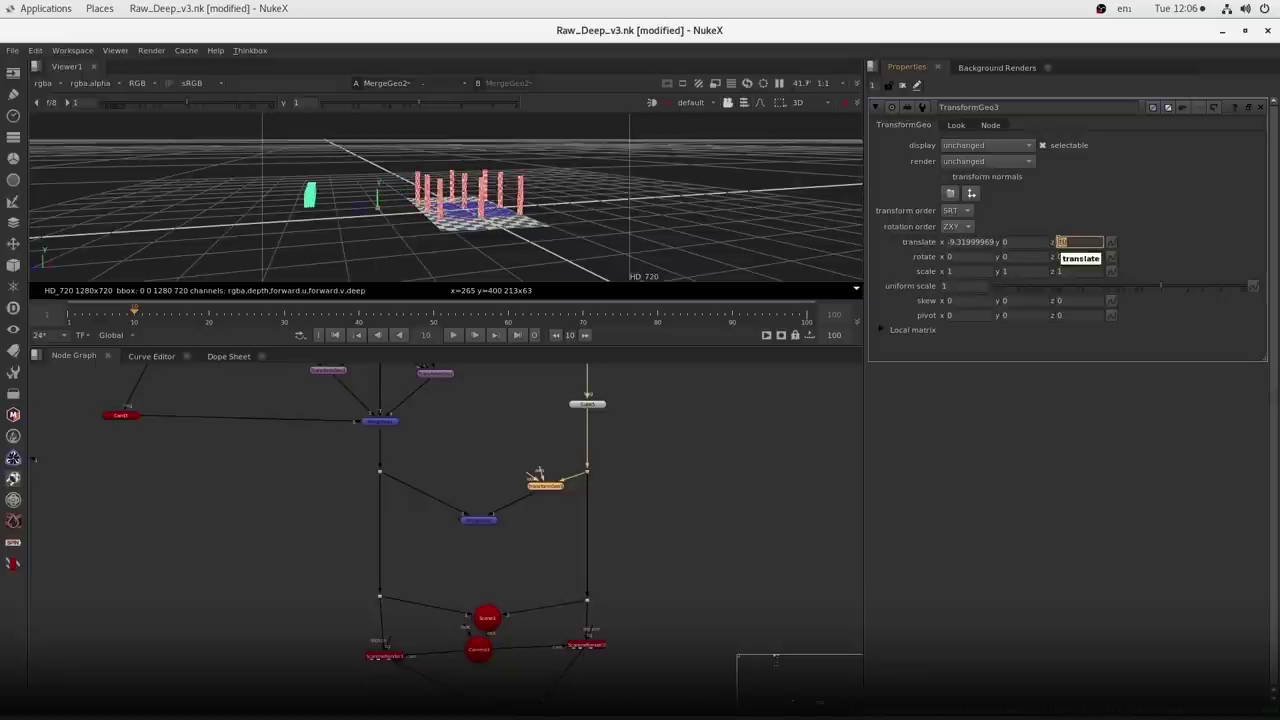
key(Return)
text(0)
key(Return)
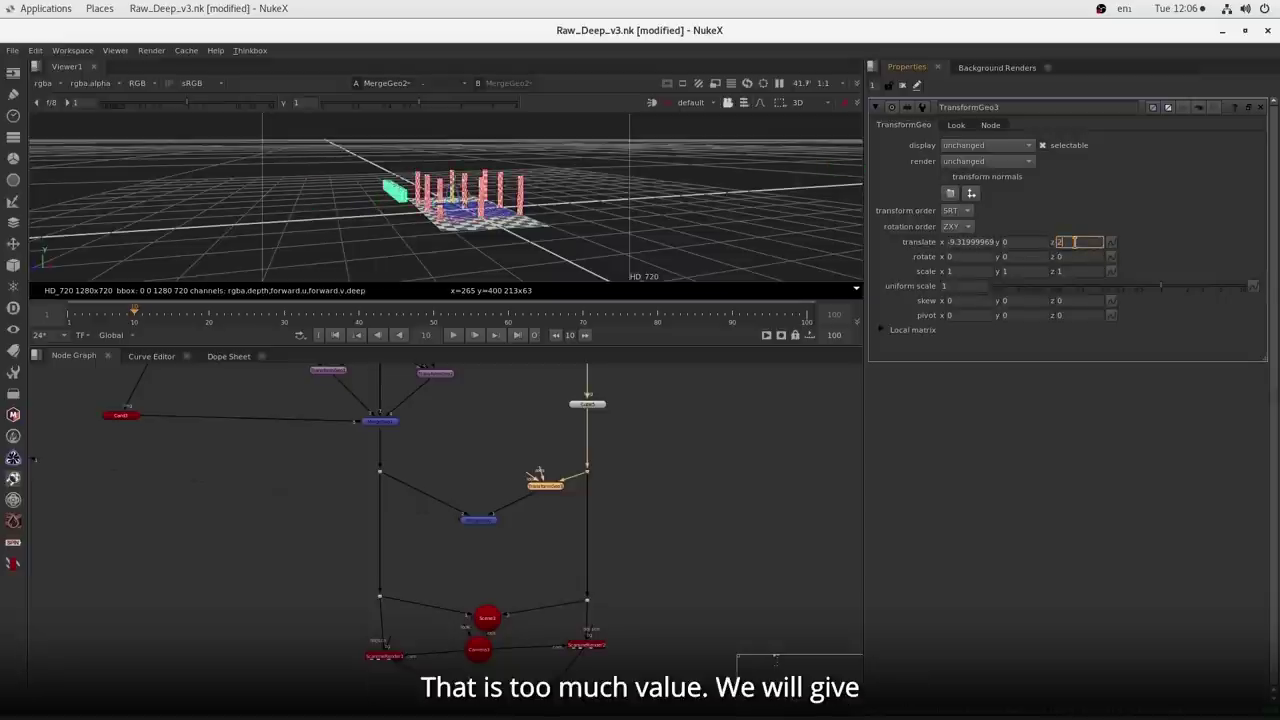
text(0)
key(Return)
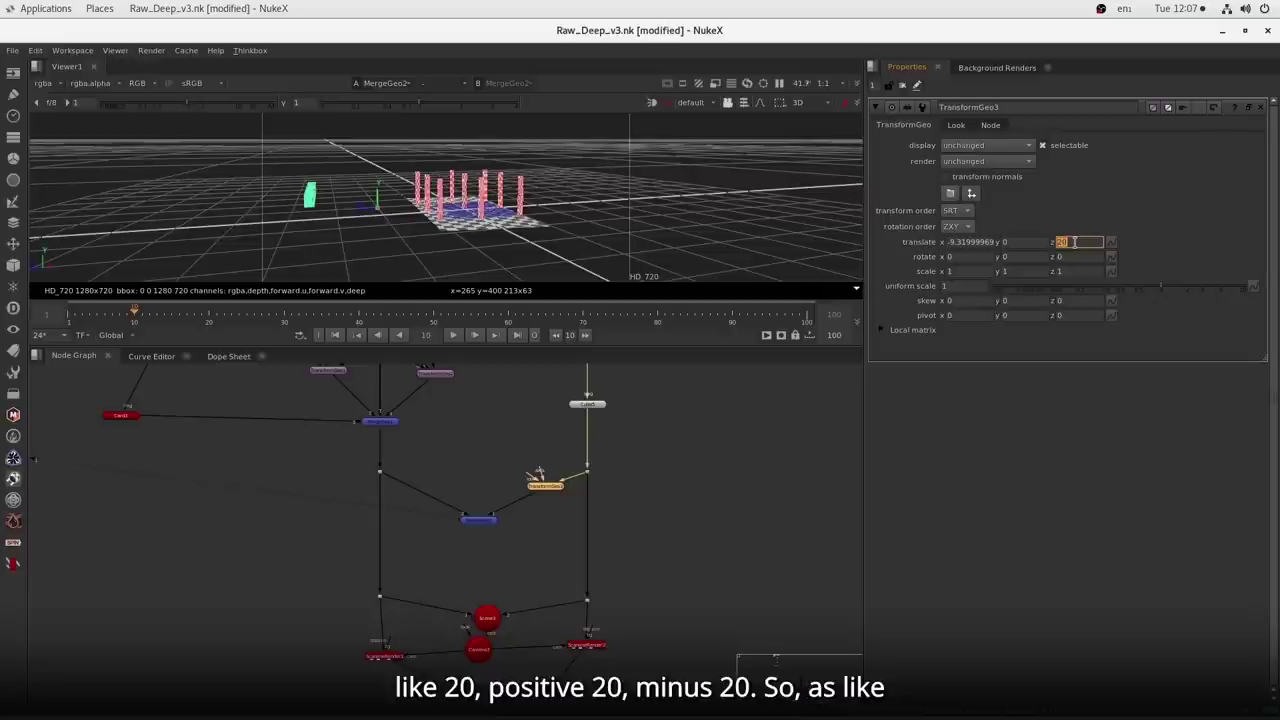
key(Return)
- Move the cube freely among the columns in 3D, to a translate of about X -9.8, Y -0.9, Z -10.8
drag(505, 204, 520, 234)
drag(627, 238, 542, 262)
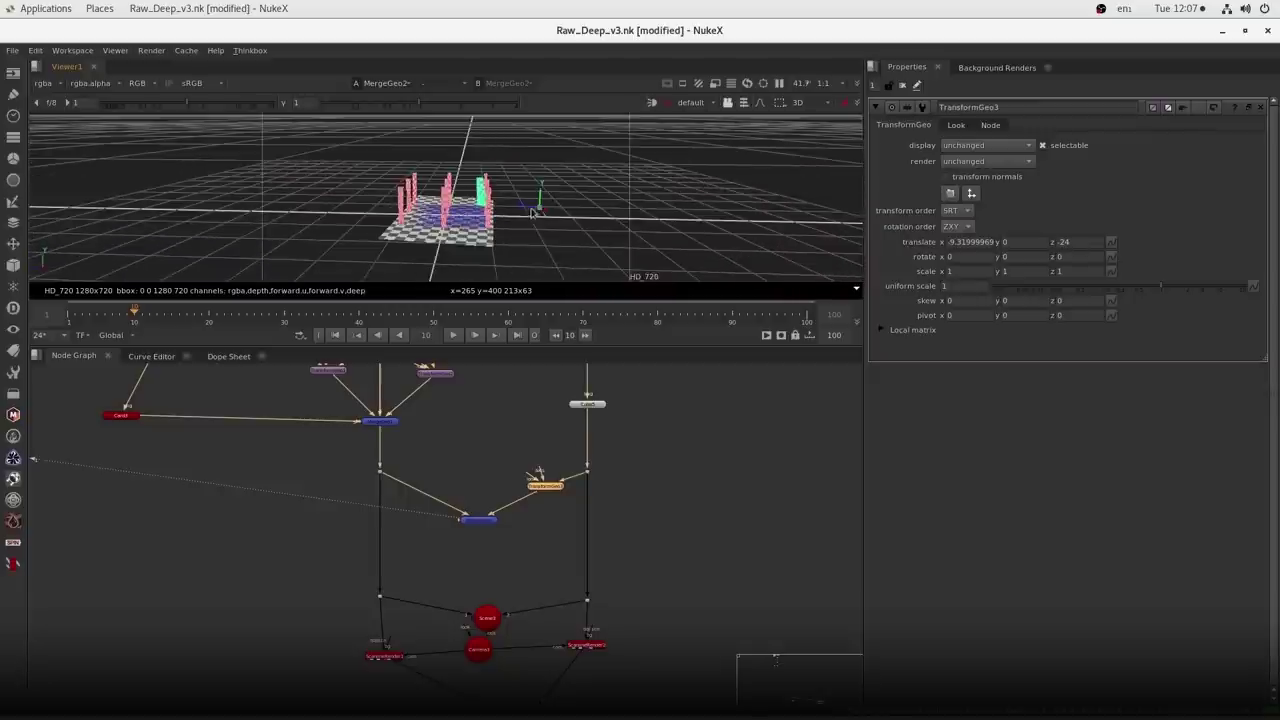
drag(540, 212, 473, 232)
- View DeepMerge13 with its settings open and display its combined result in 3D for comparison with MergeGeo2
drag(636, 534, 626, 410)
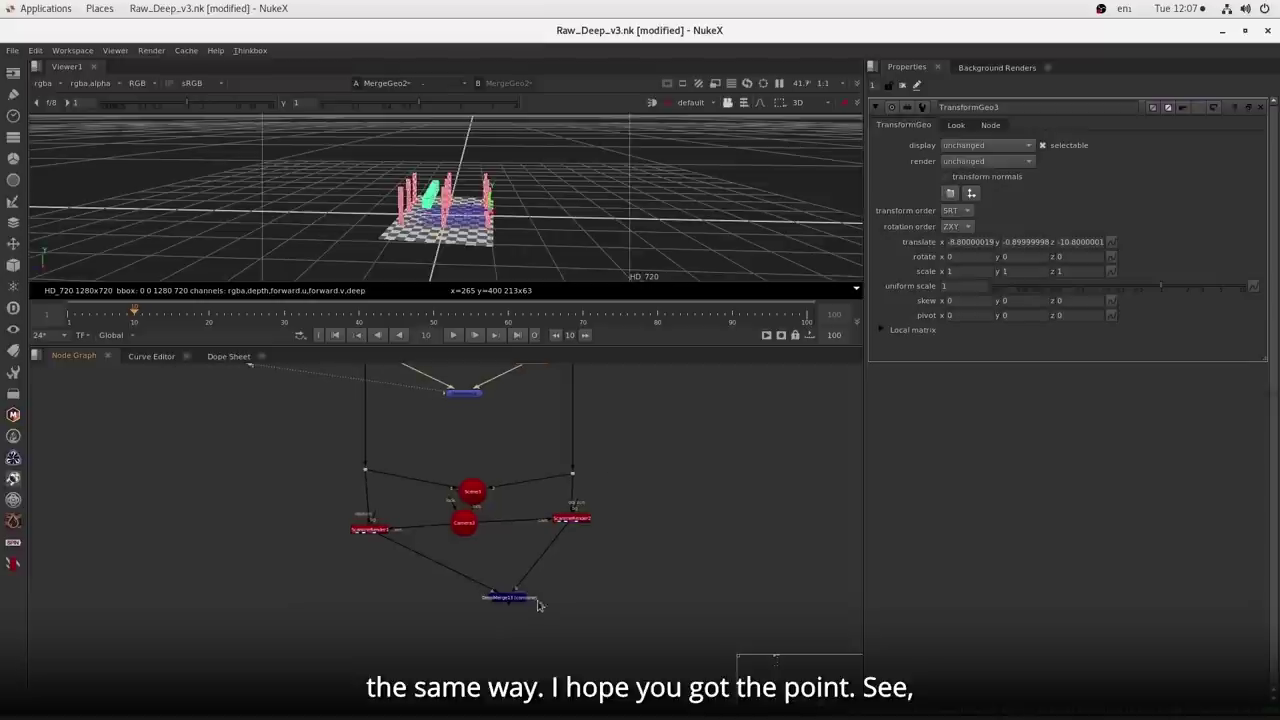
click(514, 598)
key(1)
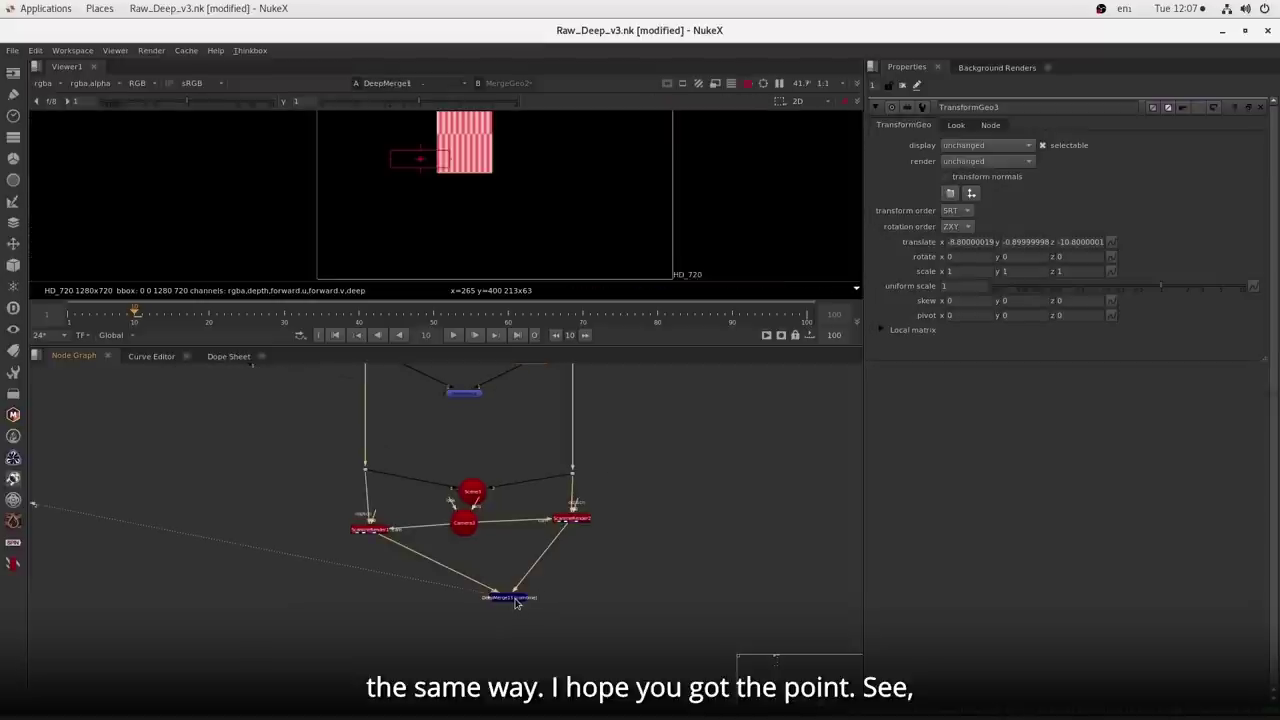
double_click(516, 600)
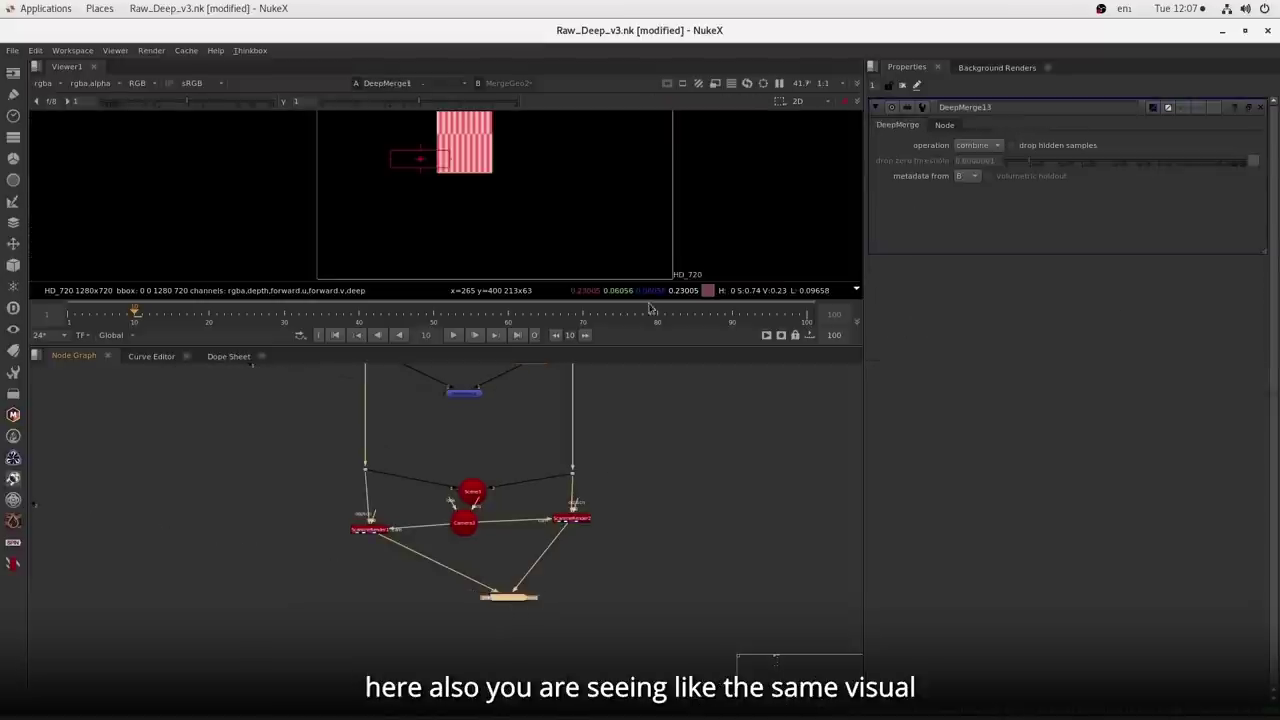
click(800, 102)
click(808, 126)
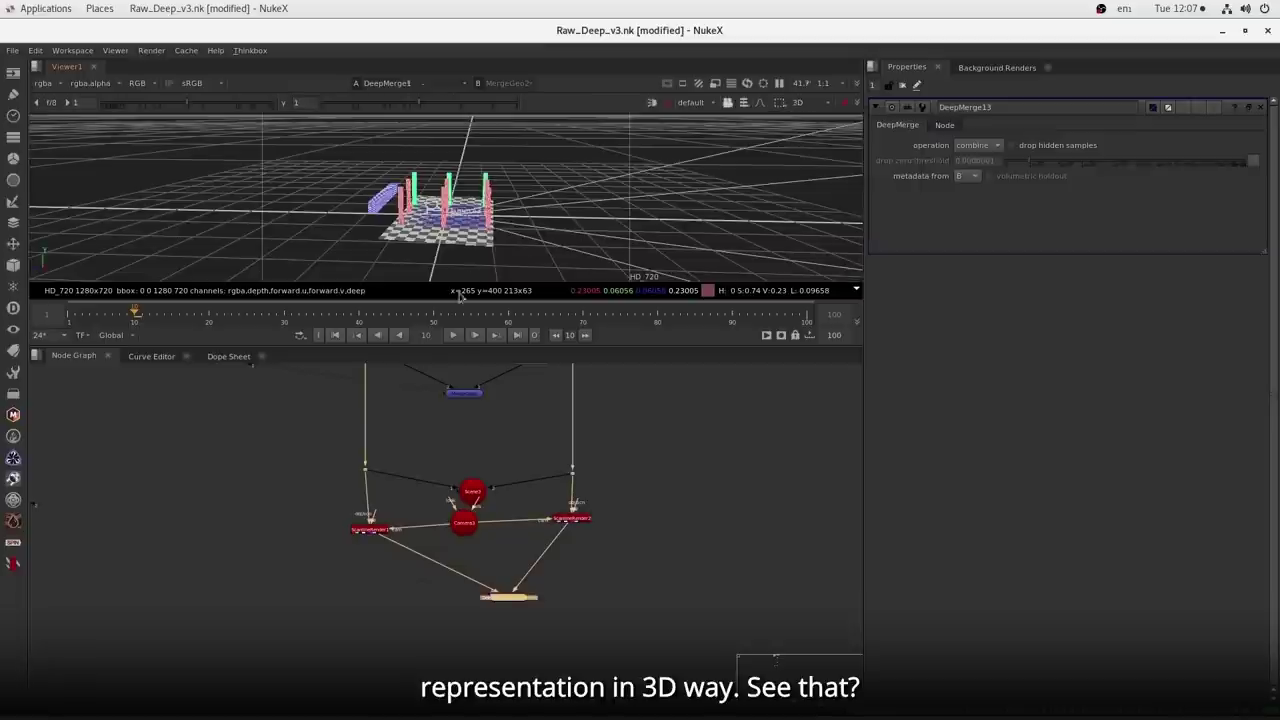
drag(474, 497, 484, 464)
drag(588, 607, 445, 688)
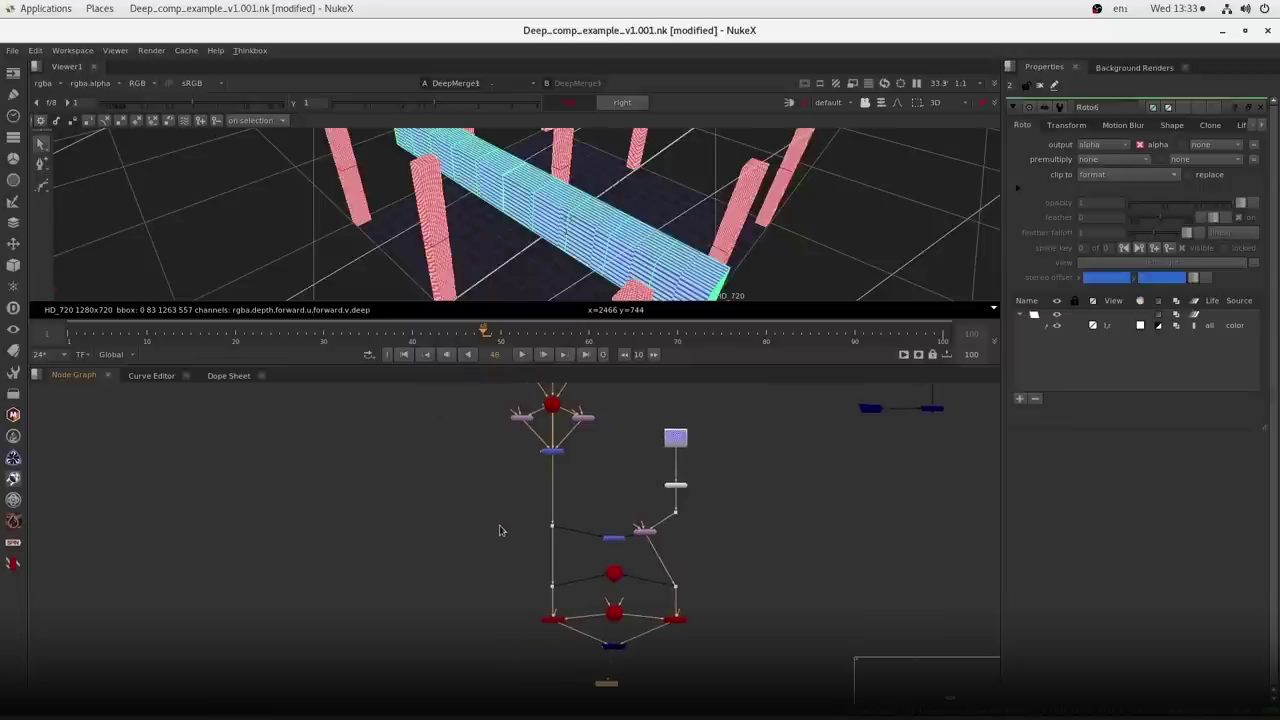
- Move the Viewer node from the geometry setup to the area below the Airplane, Clouds and BG backdrops
drag(538, 611, 606, 657)
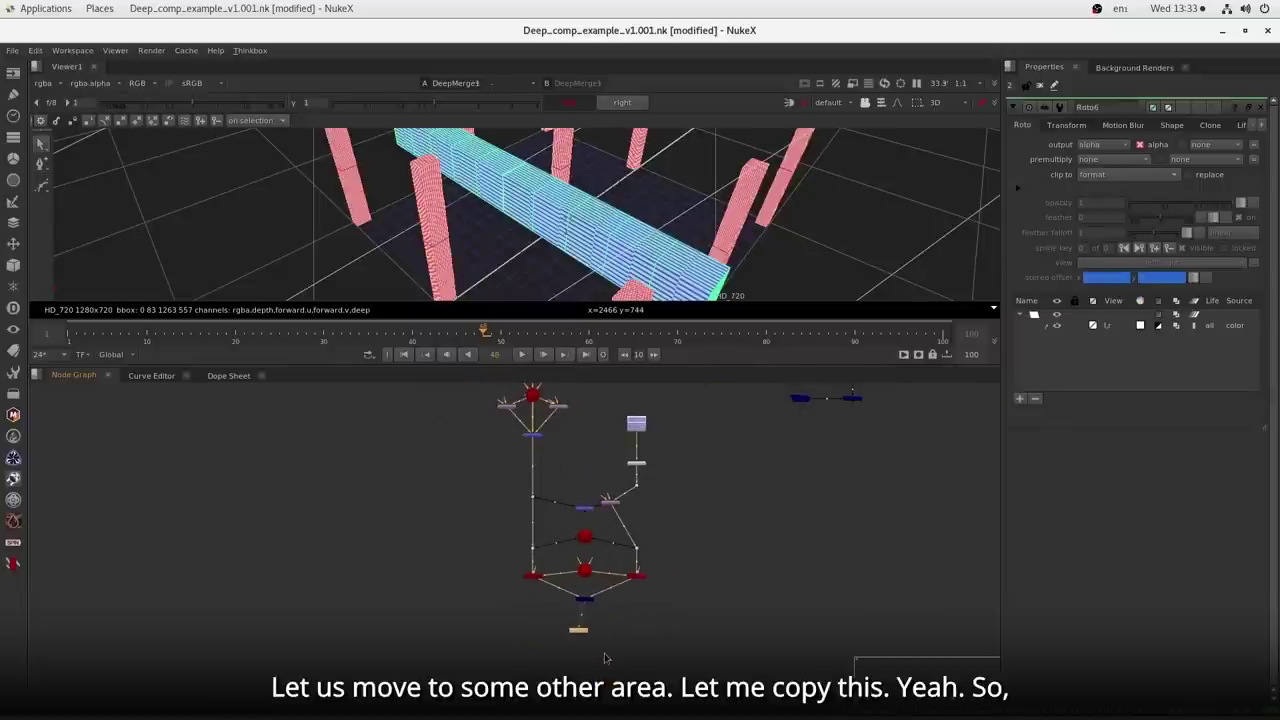
key(Delete)
scroll(592, 618, down, 4)
scroll(586, 614, down, 4)
drag(360, 536, 600, 657)
drag(414, 597, 668, 535)
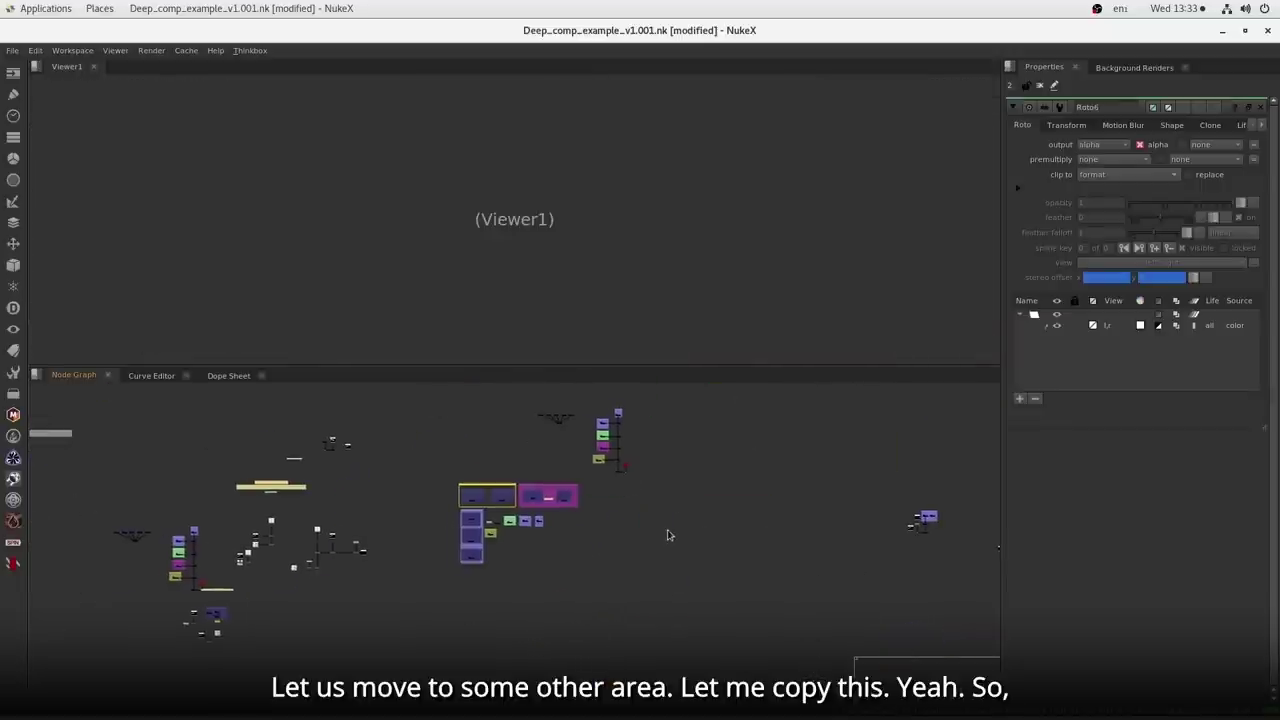
scroll(541, 556, up, 1)
scroll(540, 556, up, 5)
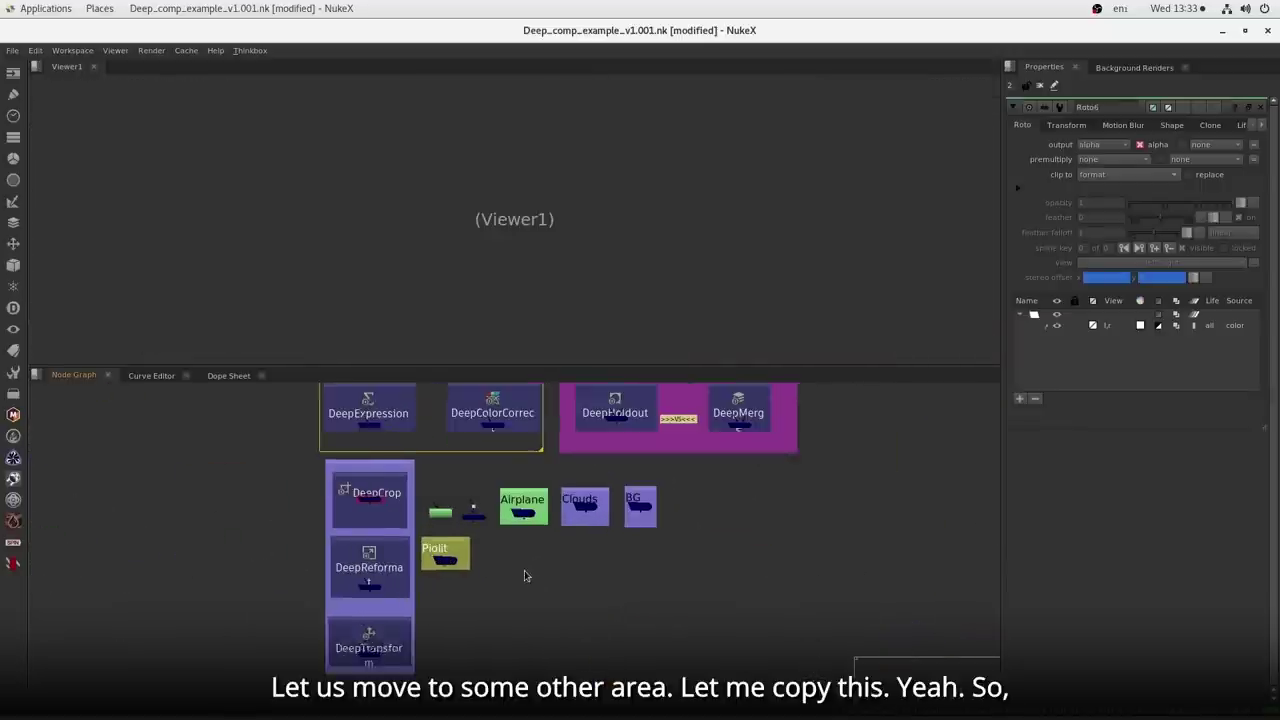
drag(547, 609, 551, 594)
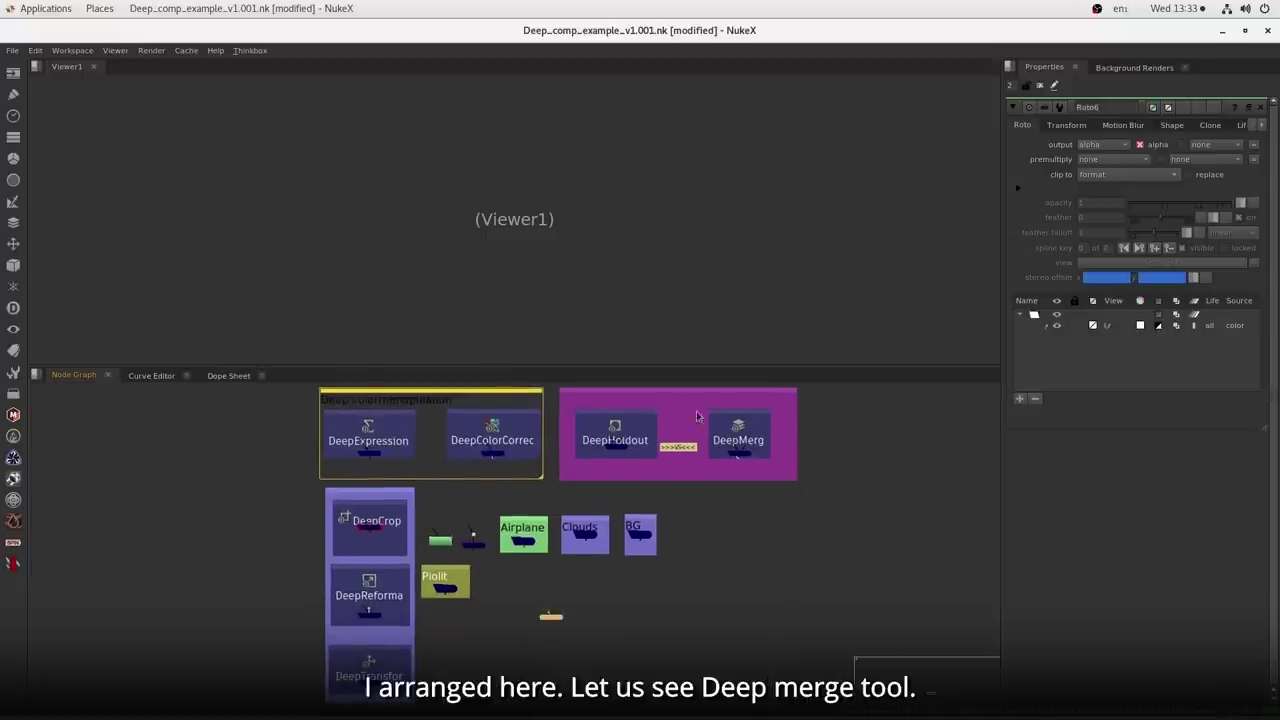
- Copy the DeepMerge from its purple backdrop and place the copy below the Clouds backdrop
drag(803, 505, 702, 435)
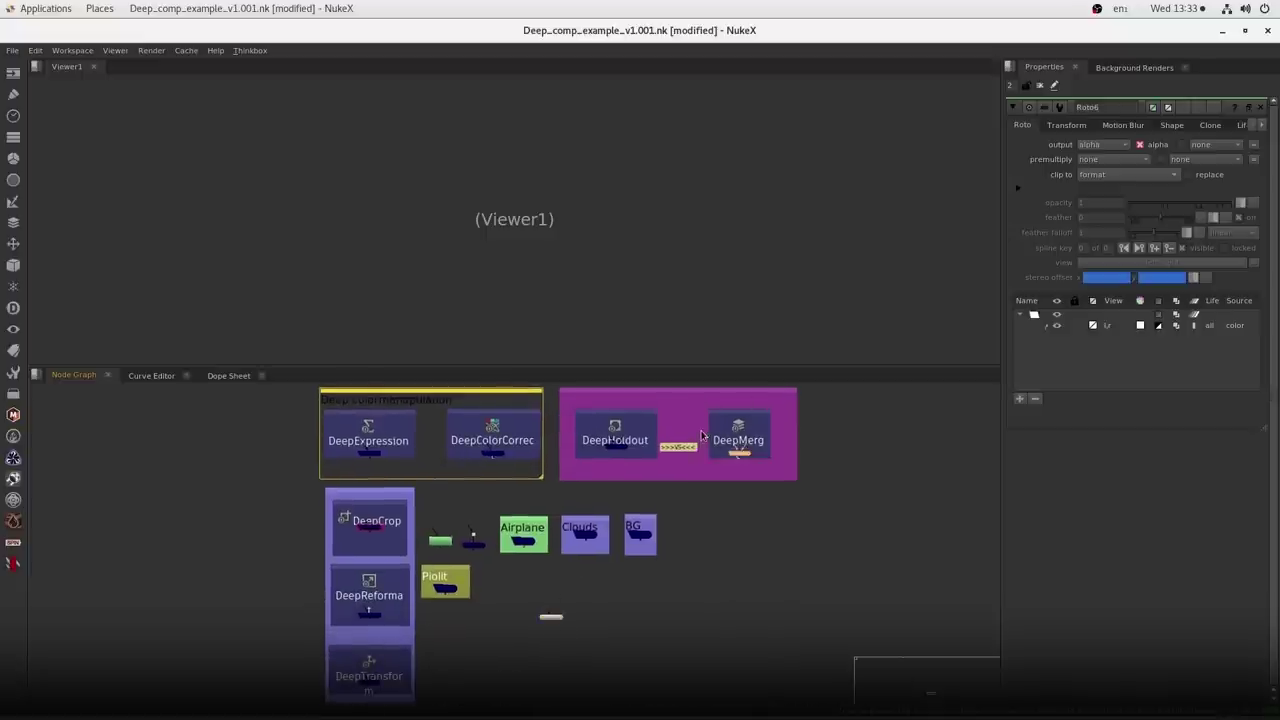
scroll(620, 578, up, 3)
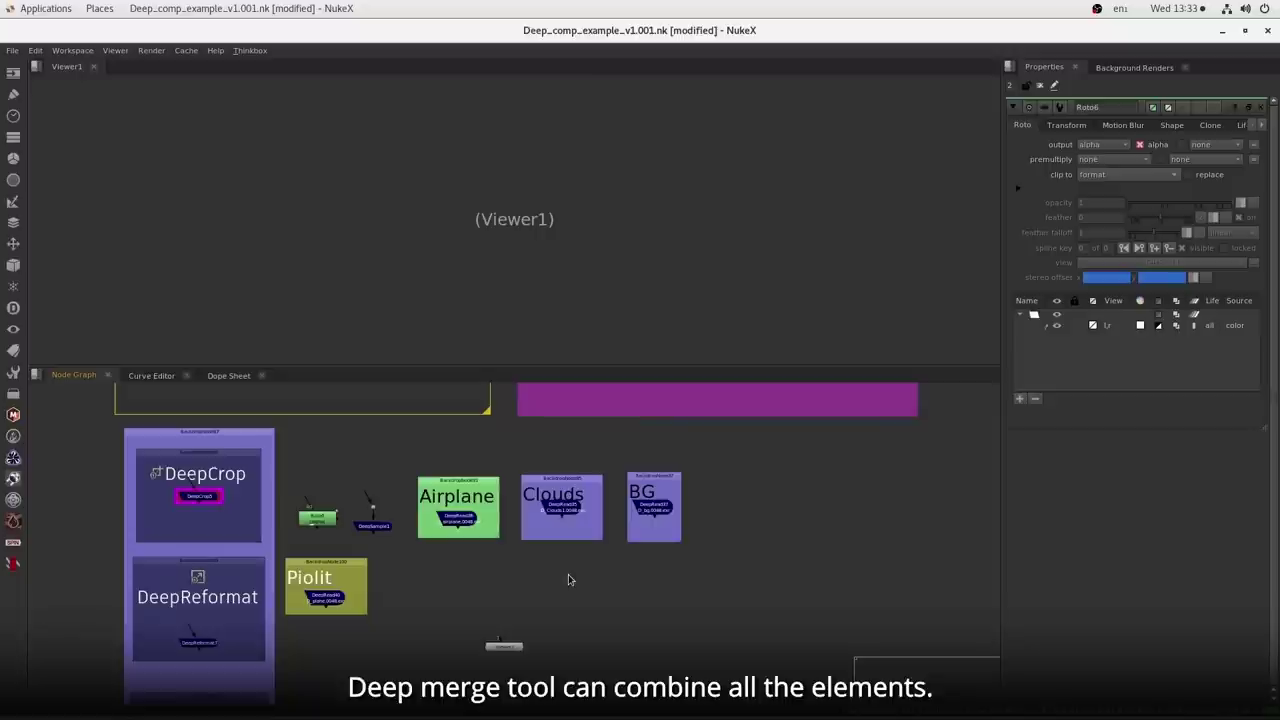
scroll(600, 575, up, 2)
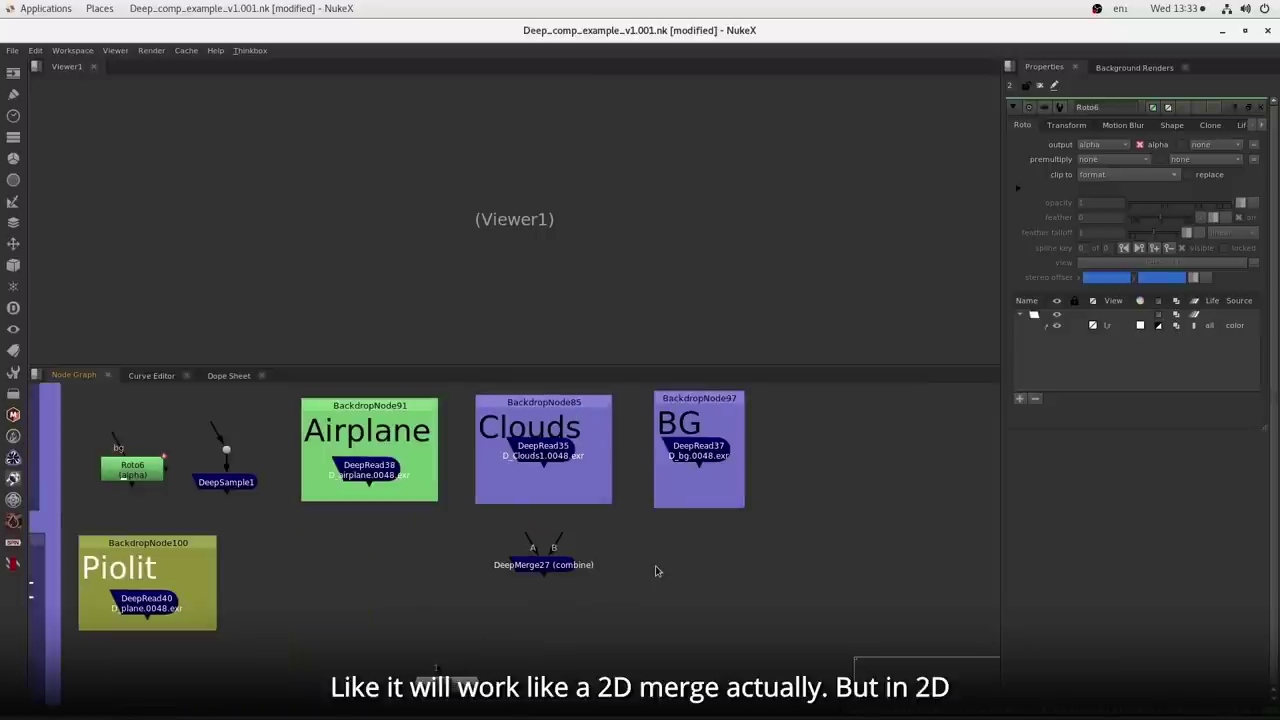
- Add a 2D Merge node beside the DeepMerge and examine its list of operations
key(m)
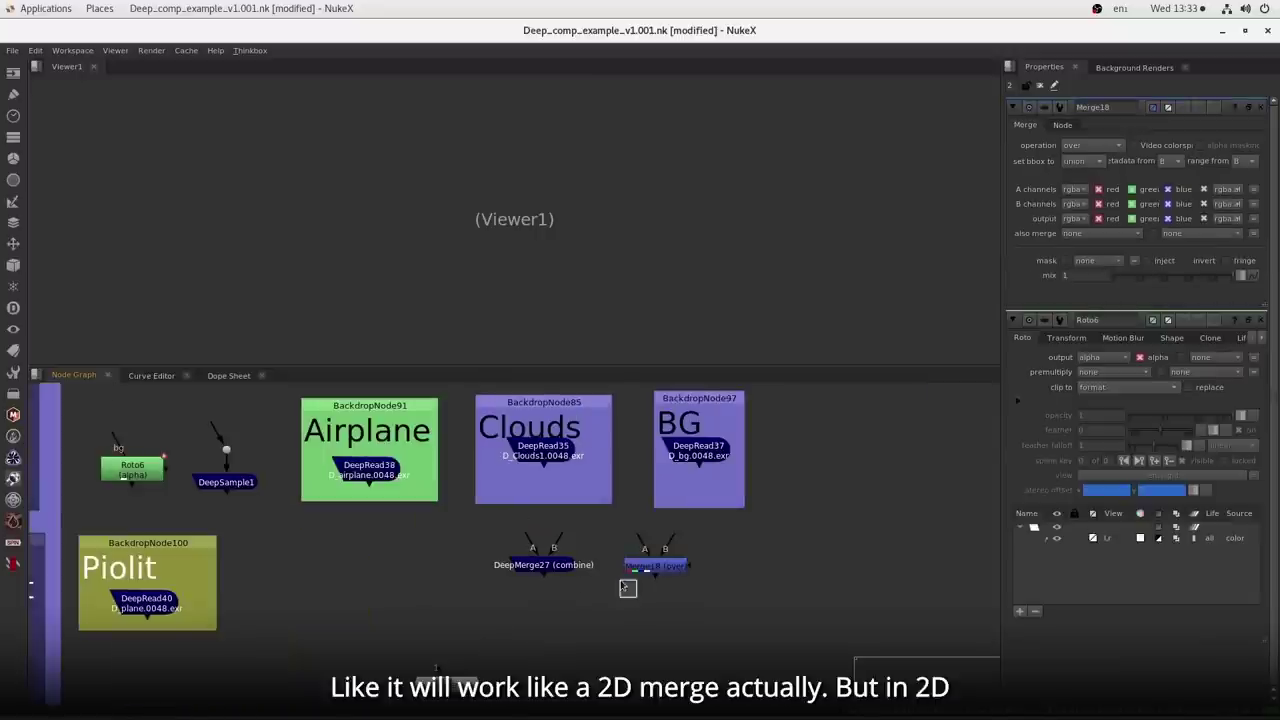
click(677, 568)
click(1092, 145)
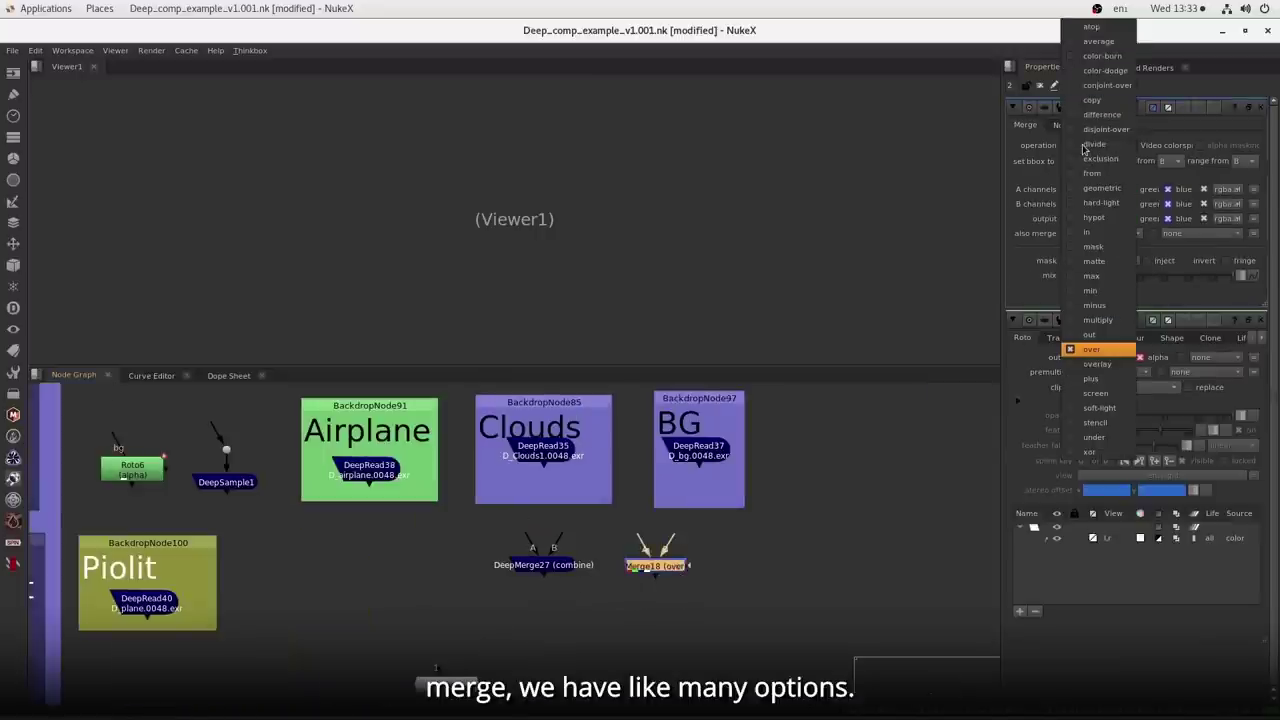
click(1092, 145)
- Open the DeepMerge's settings and examine its operations, keeping combine selected
double_click(563, 566)
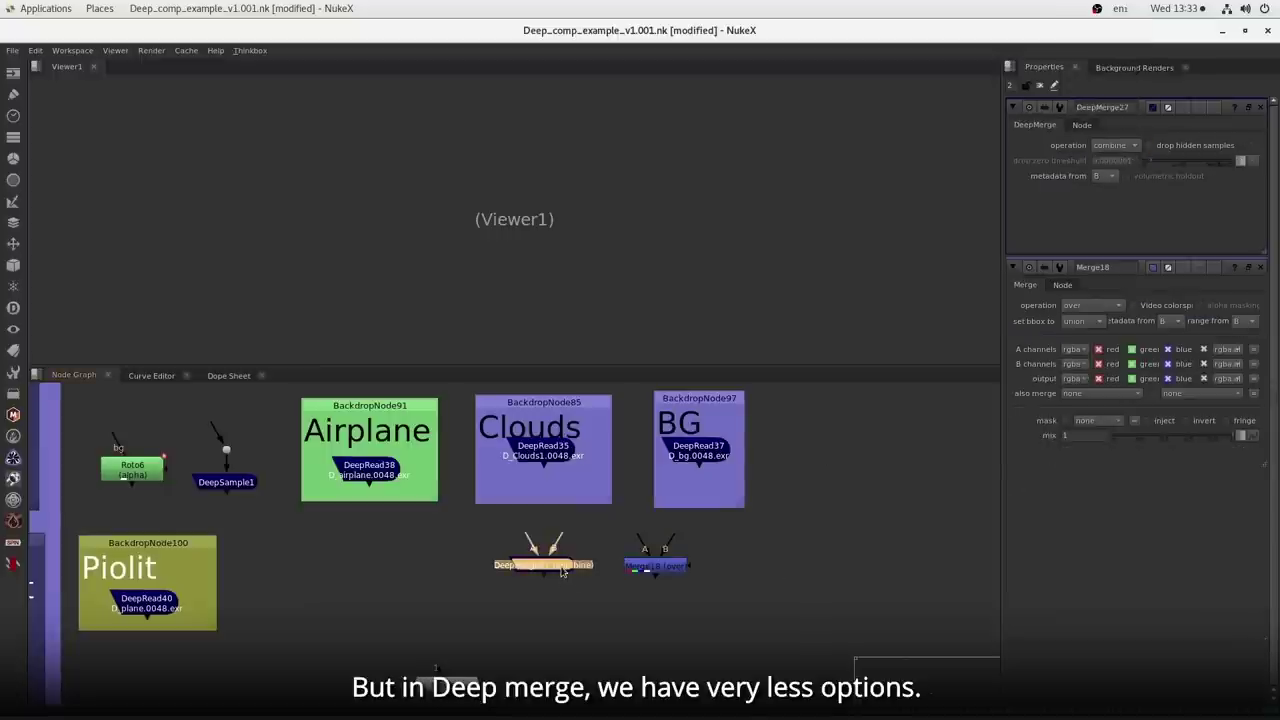
click(1122, 145)
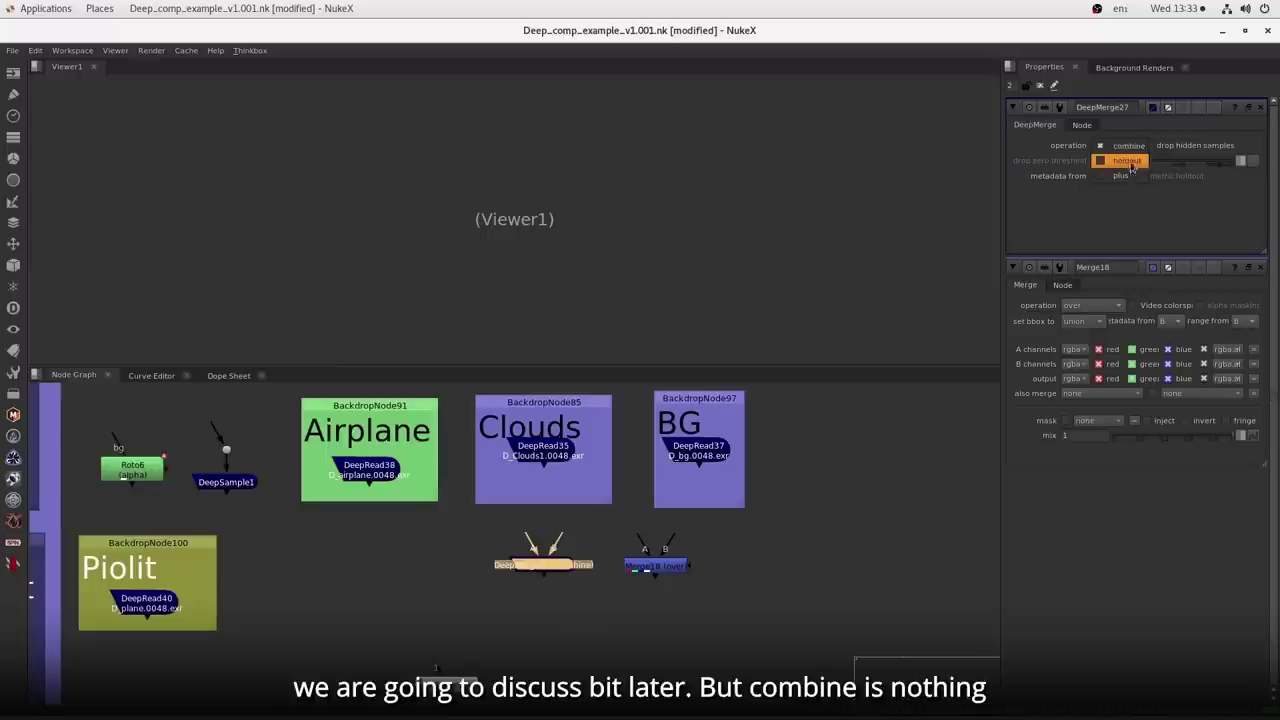
click(1128, 145)
- Undo the addition of the 2D Merge node beside the DeepMerge
drag(709, 600, 624, 556)
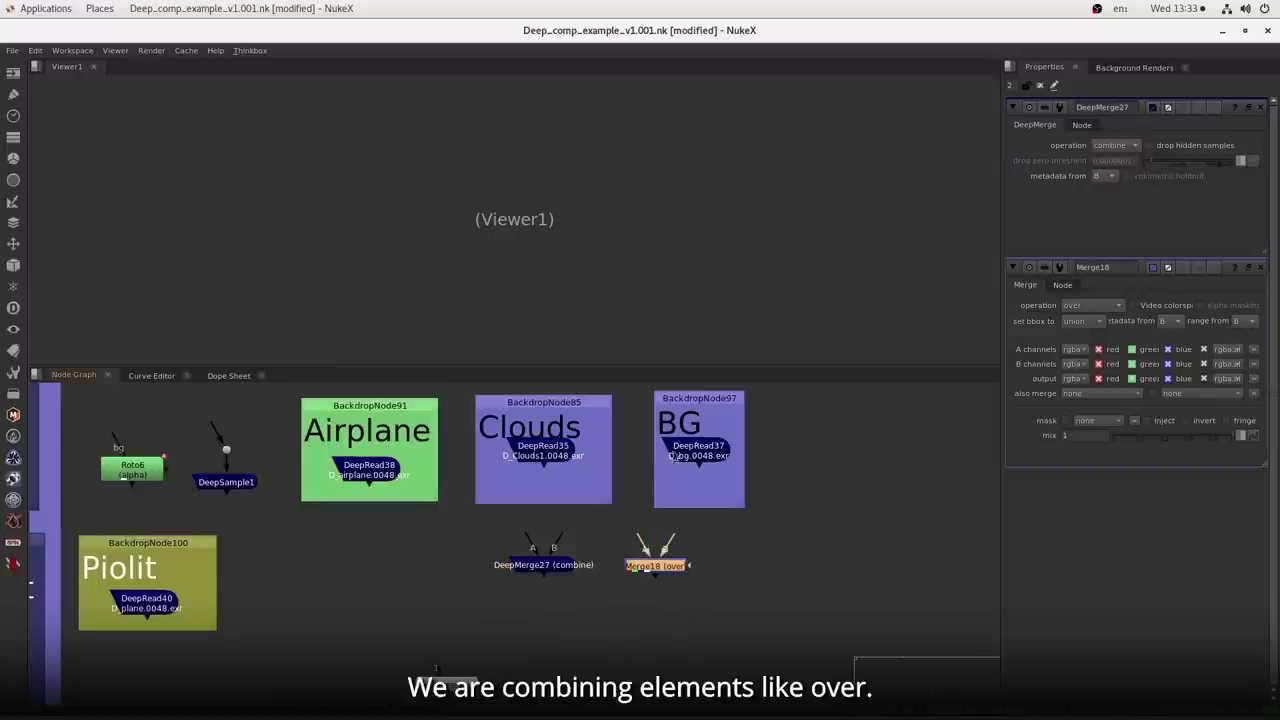
drag(710, 533, 614, 606)
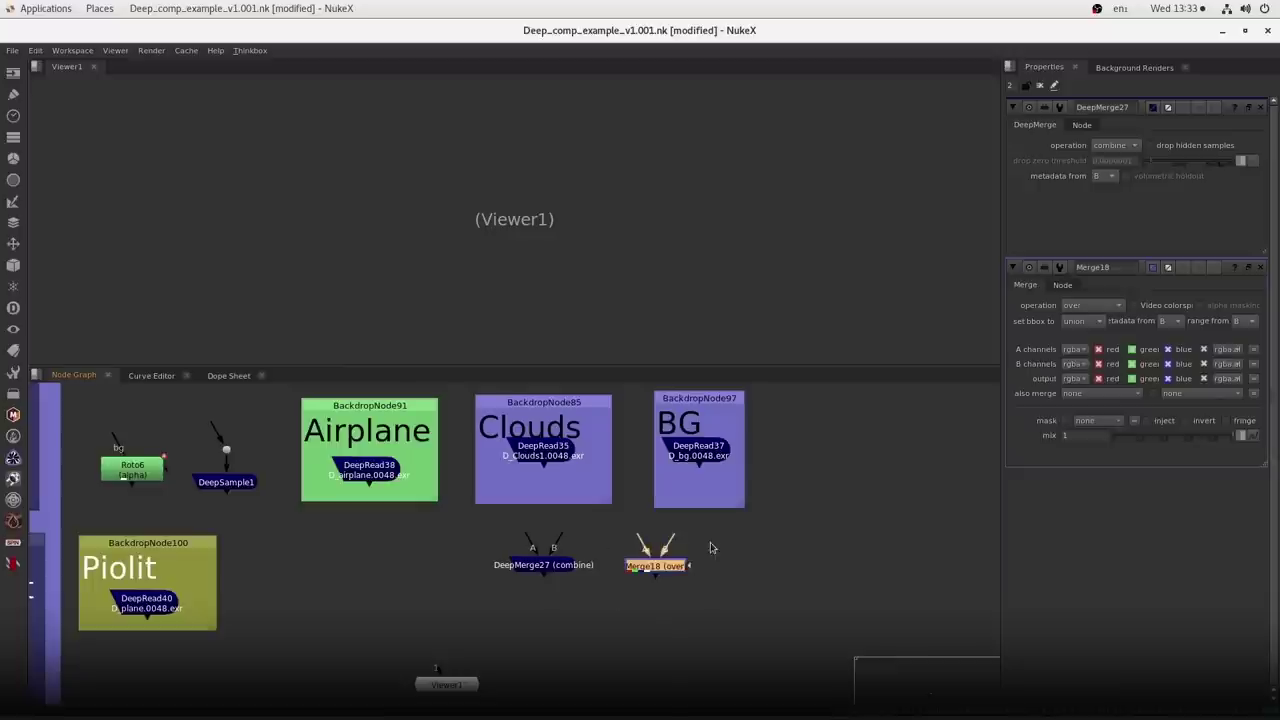
key(ctrl+z)
key(ctrl+z)
- Connect the DeepMerge's B input to the BG read and A through a Dot to the Clouds read, and view the result
drag(714, 546, 572, 605)
drag(670, 541, 698, 455)
drag(662, 568, 560, 455)
drag(623, 513, 544, 565)
click(670, 623)
click(700, 565)
key(1)
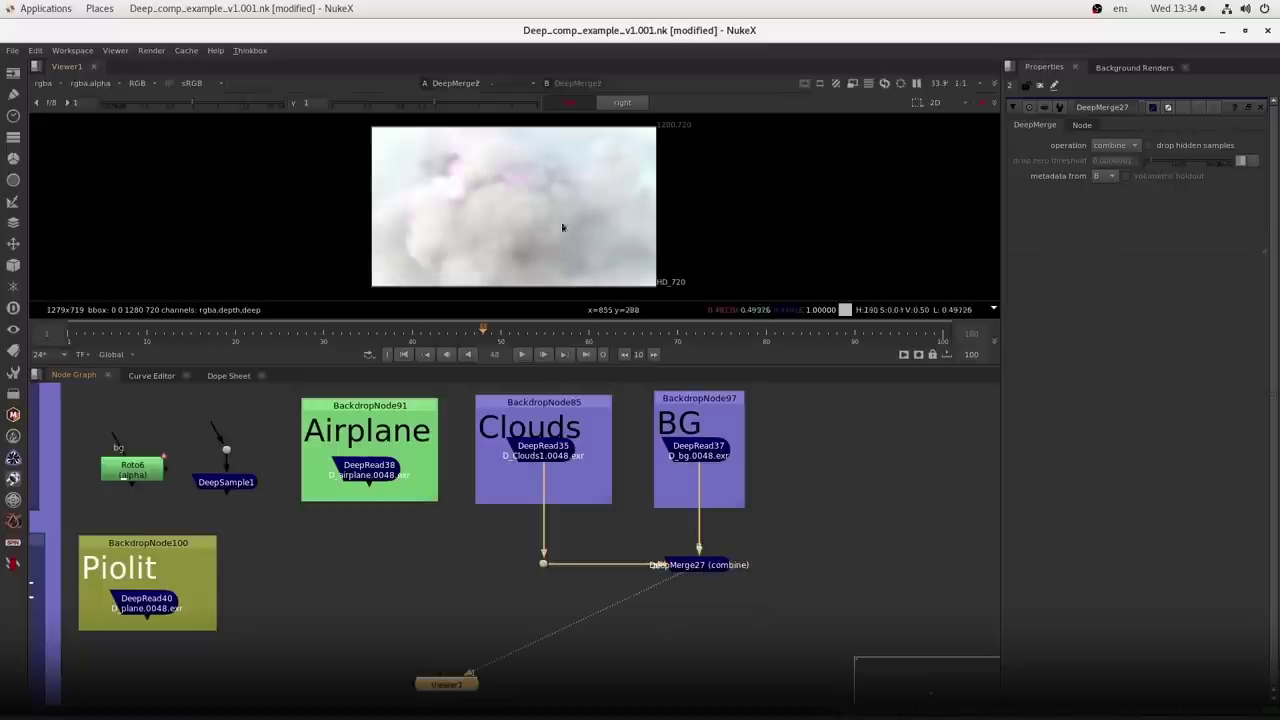
- View the BG deep read by itself, then view the DeepMerge result to compare the two
click(708, 450)
key(1)
drag(793, 515, 602, 616)
key(1)
- Duplicate the DeepMerge and its Dot below the first DeepMerge and connect the copy's B input to that merge
drag(777, 601, 516, 516)
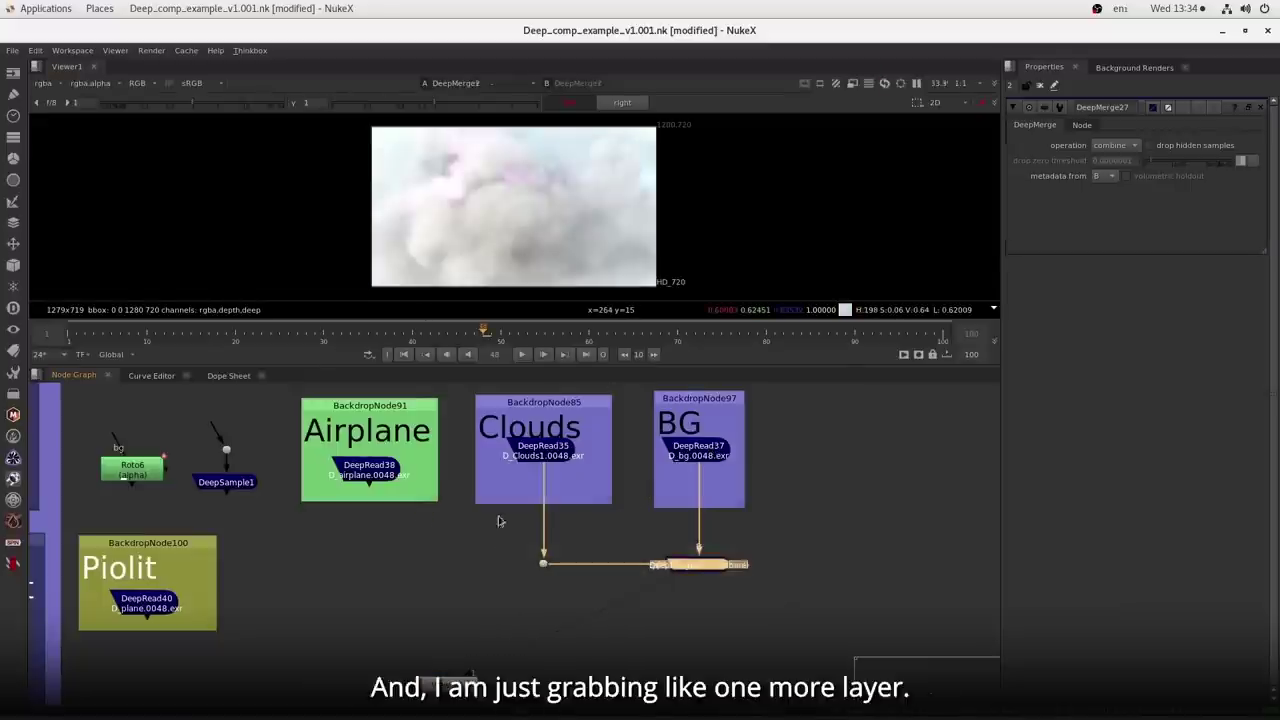
click(657, 640)
key(ctrl+v)
drag(806, 645, 712, 562)
drag(620, 625, 540, 657)
drag(446, 684, 885, 627)
- Connect the new DeepMerge's A input through its Dot to the Airplane read and view the merged result
drag(562, 644, 364, 640)
drag(353, 615, 368, 472)
drag(738, 650, 719, 650)
key(1)
drag(882, 632, 699, 704)
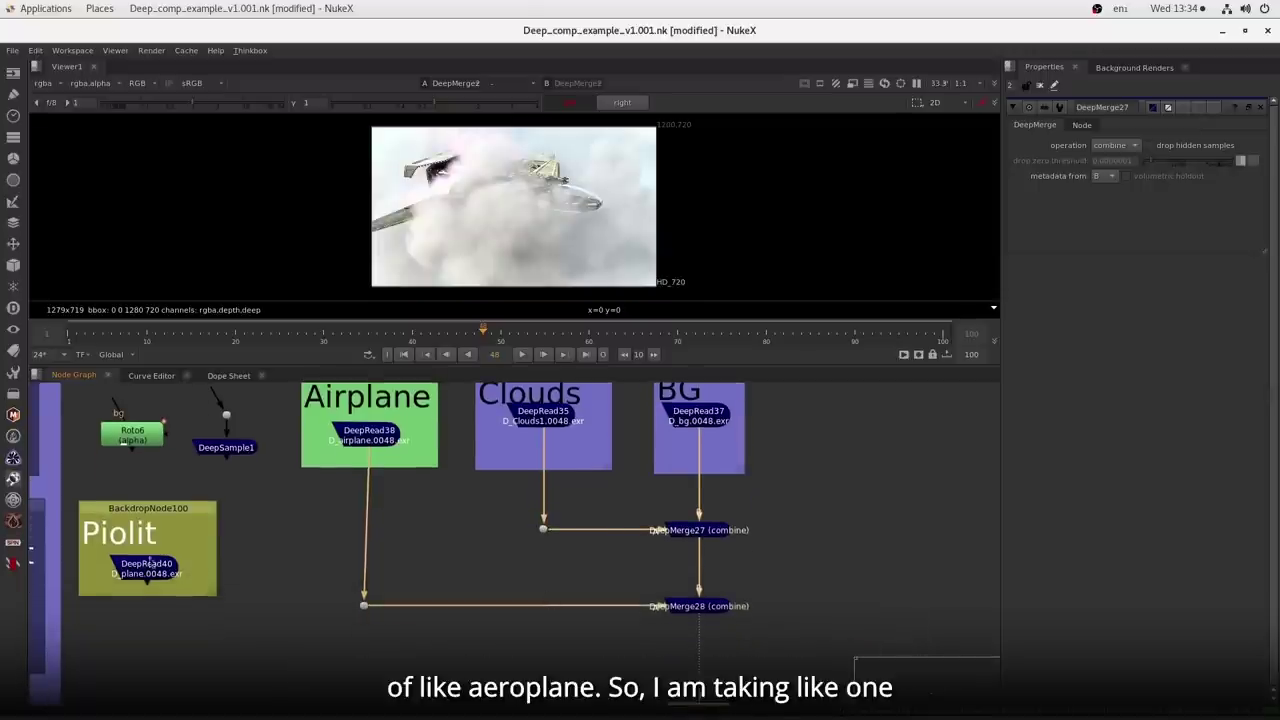
- Insert a duplicate DeepMerge between the Airplane read and its Dot, connecting its A input to the Piolit read
click(438, 542)
drag(638, 575, 757, 637)
key(ctrl+c)
click(506, 558)
key(ctrl+v)
drag(505, 554, 156, 563)
drag(182, 510, 249, 497)
drag(355, 555, 356, 555)
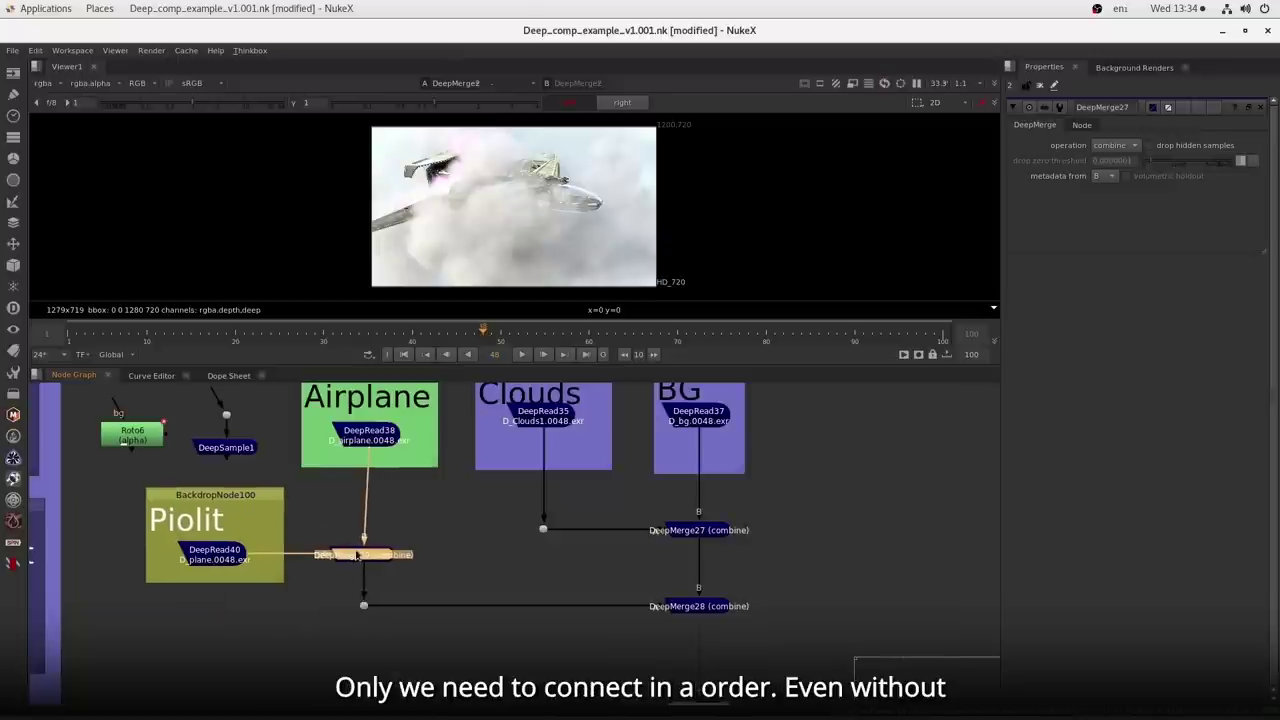
drag(766, 614, 643, 580)
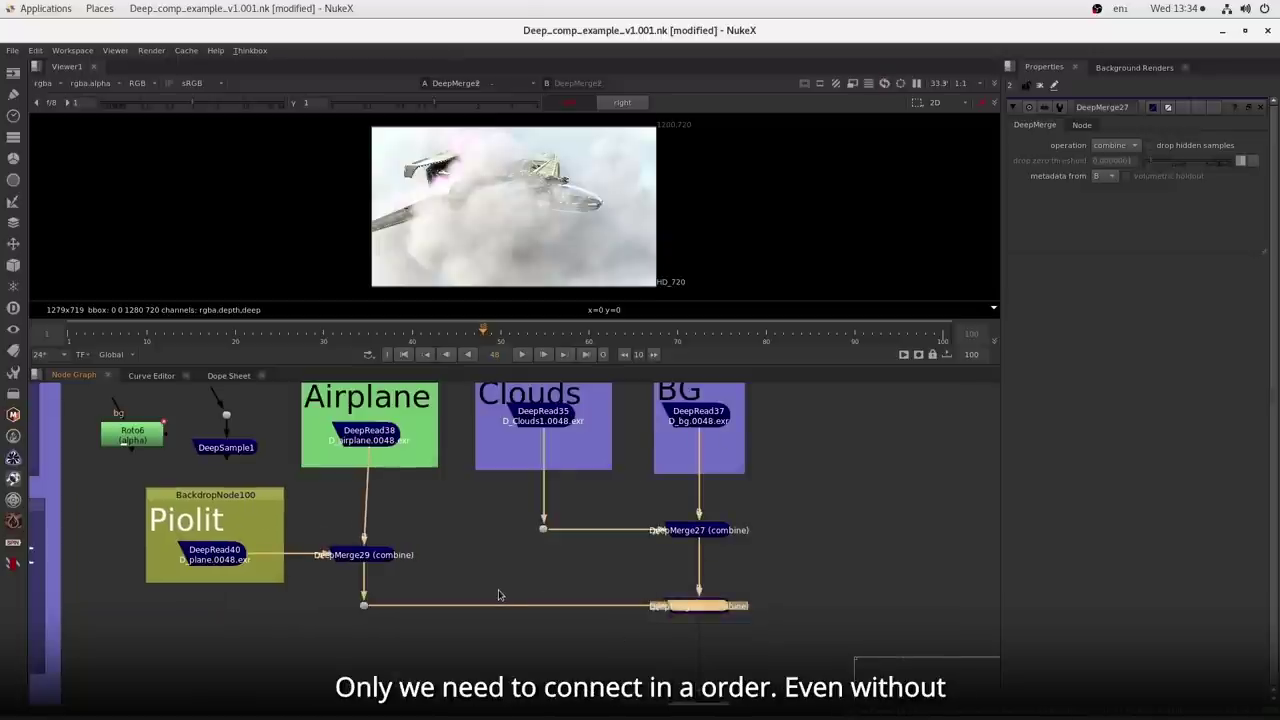
- Copy the row of five DeepRead nodes from elsewhere in the graph and paste it beside the BG backdrop
scroll(499, 595, down, 2)
scroll(500, 593, down, 3)
drag(365, 604, 906, 596)
scroll(614, 588, down, 3)
drag(232, 562, 368, 576)
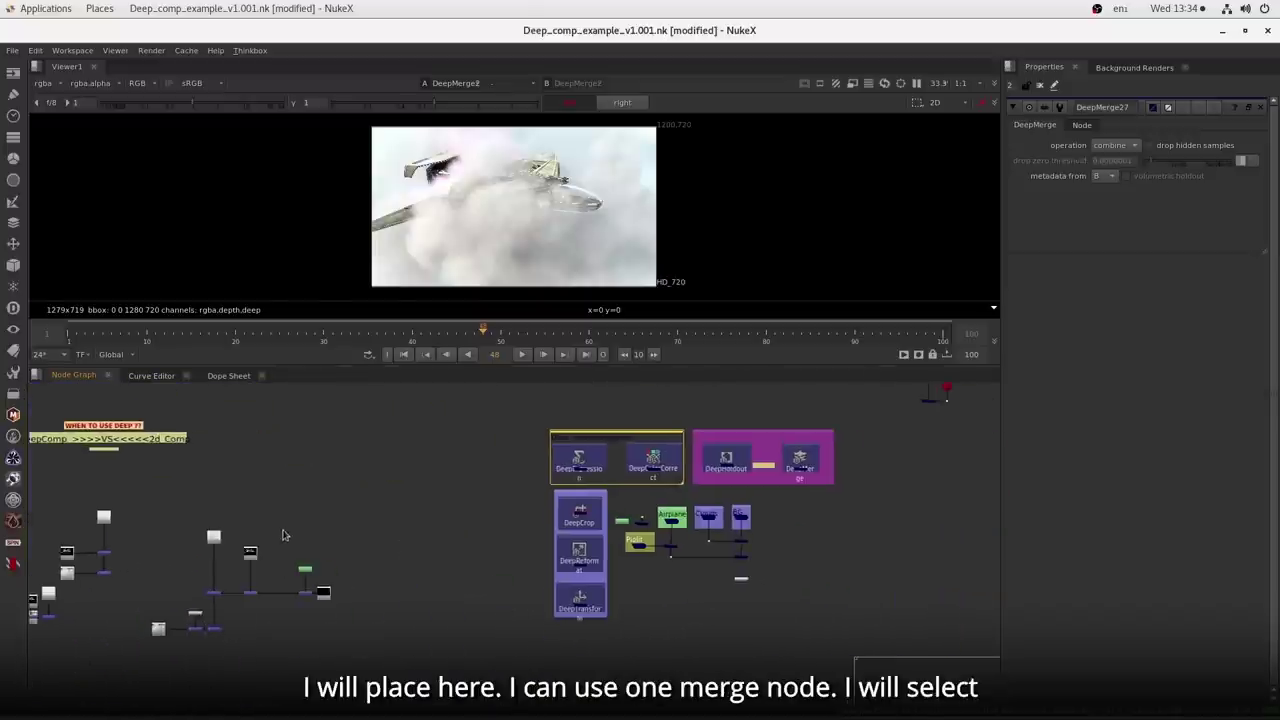
drag(683, 554, 466, 581)
scroll(604, 560, up, 4)
key(ctrl+v)
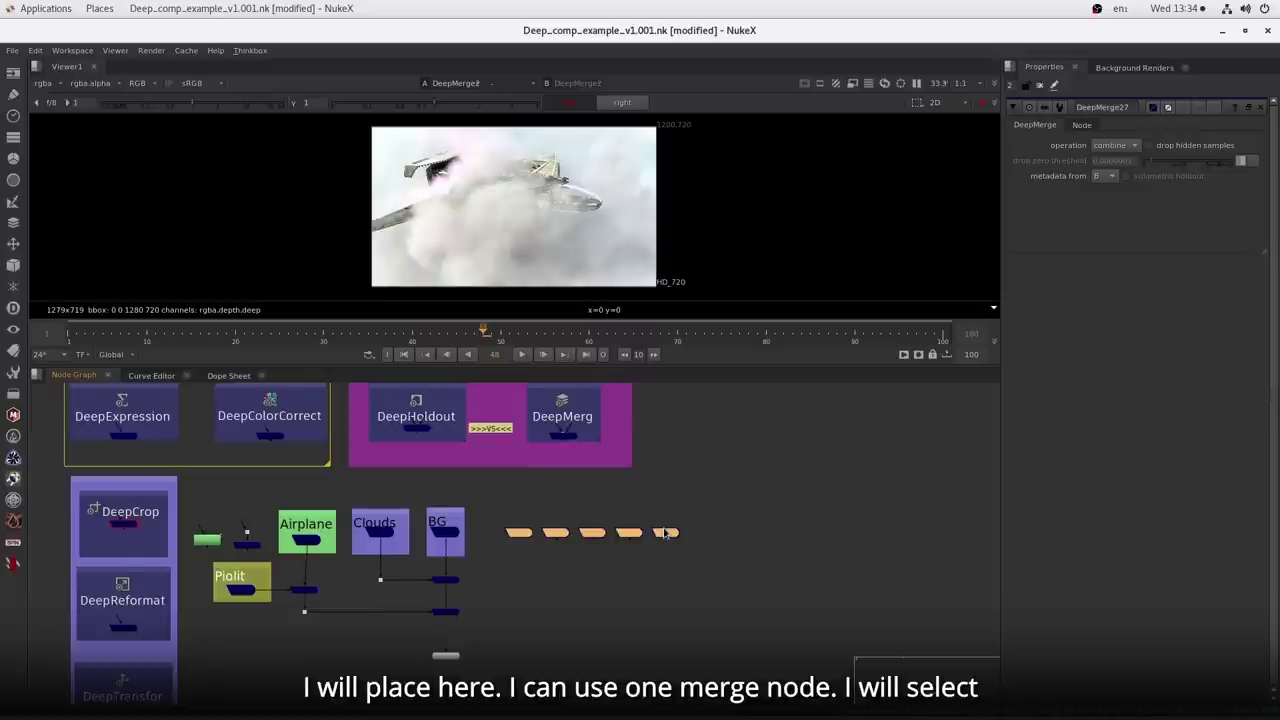
scroll(666, 532, up, 2)
click(631, 619)
- Merge all five pasted DeepRead nodes at once with a single DeepMerge and view it
drag(752, 558, 452, 476)
key(Tab)
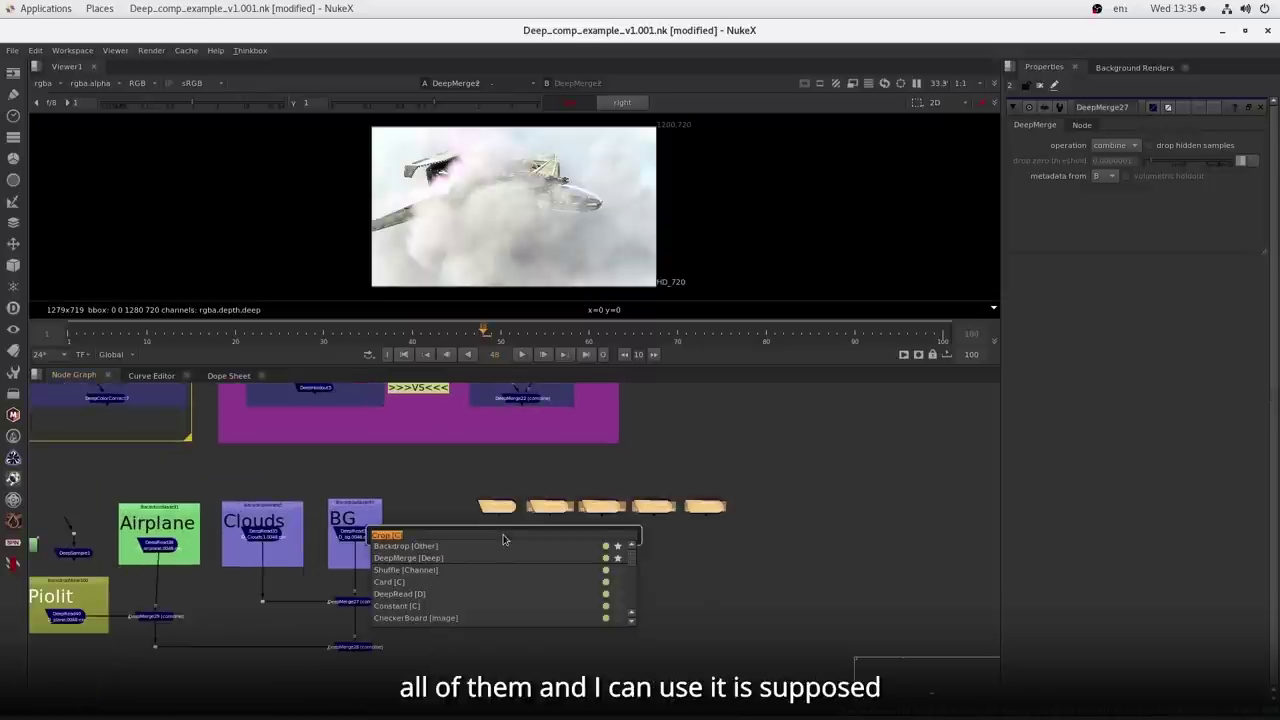
text(deepmerge)
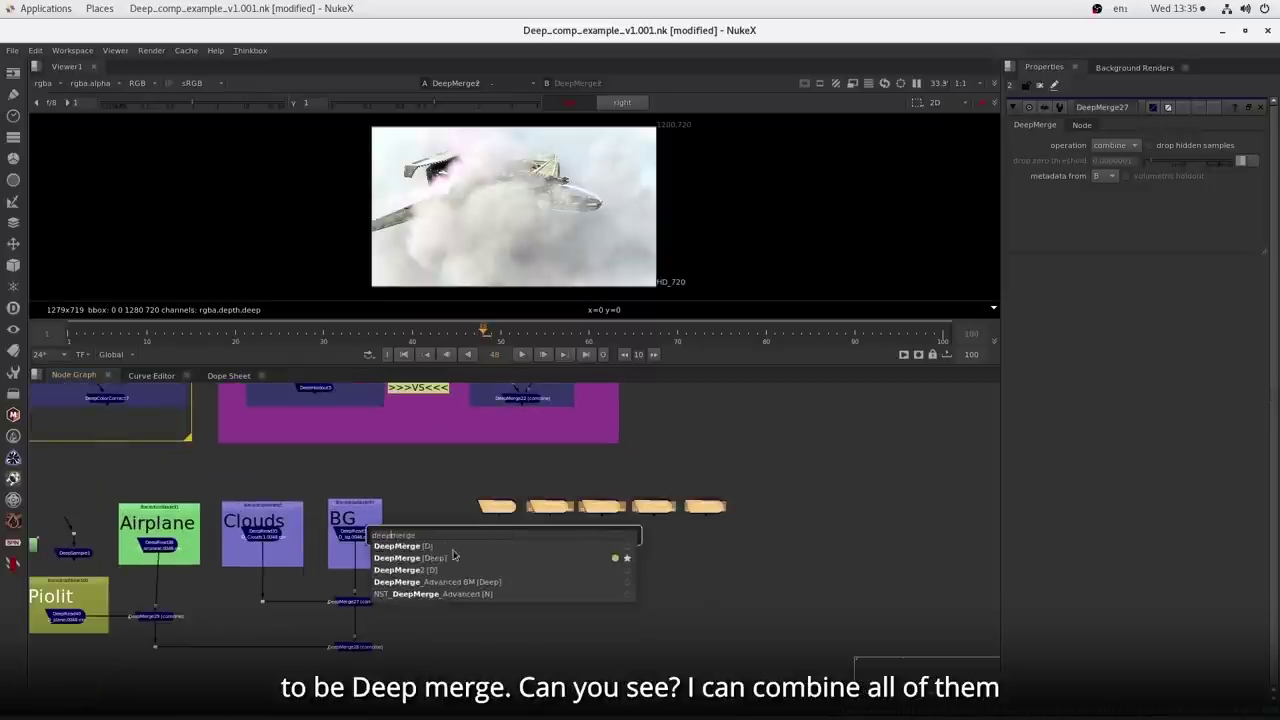
key(Return)
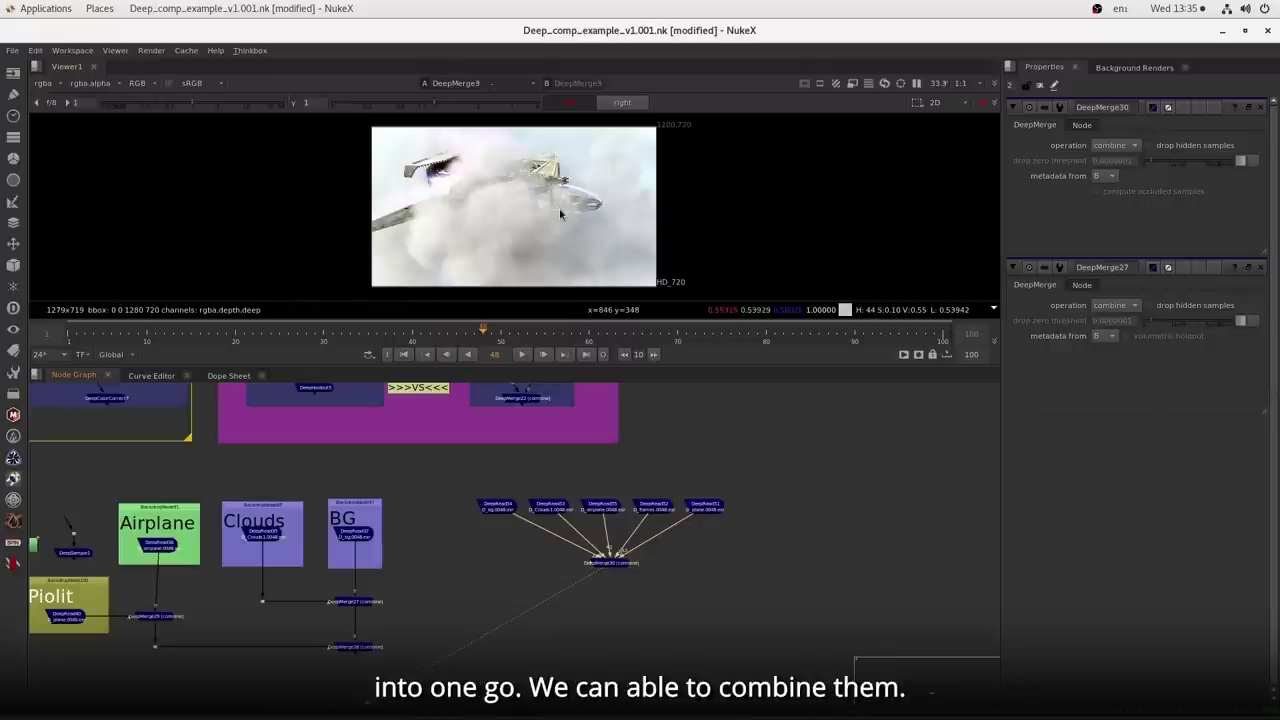
- Delete the five pasted DeepRead nodes together with their shared DeepMerge
mouse_move(476, 472)
mouse_down()
mouse_move(705, 607)
mouse_move(471, 477)
mouse_up()
click(765, 616)
key(Delete)
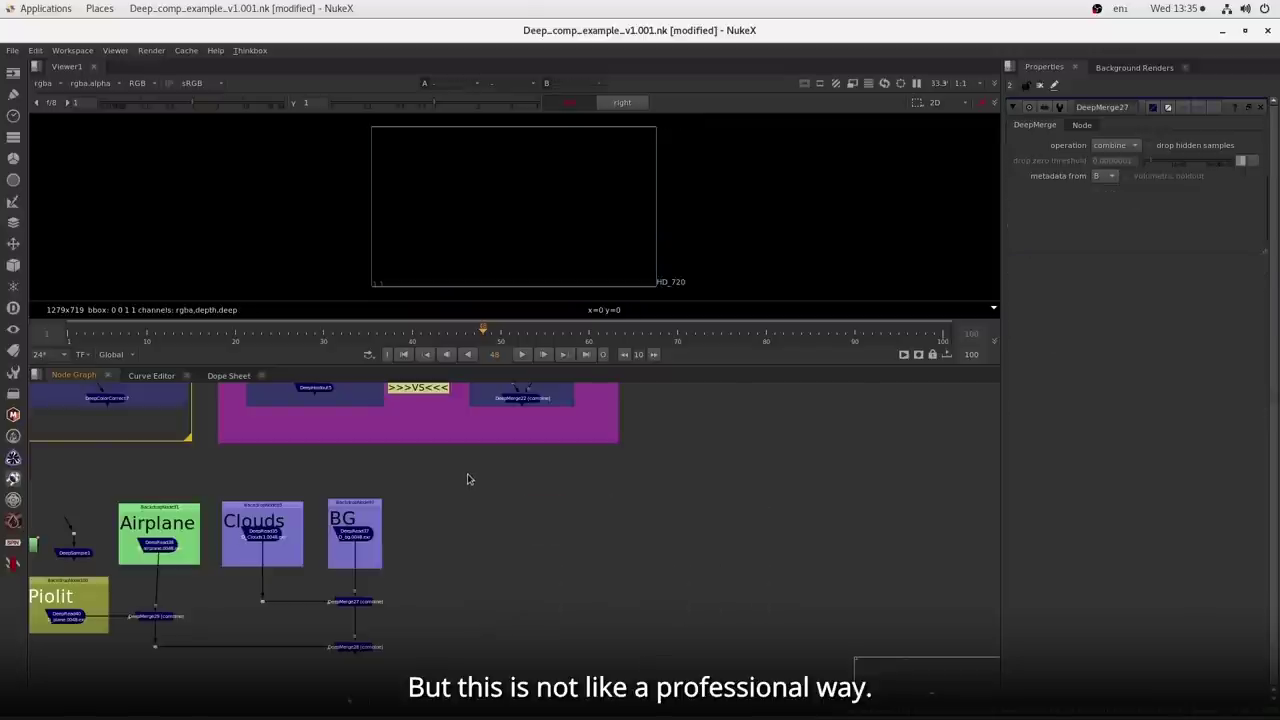
- Copy the DeepCrop node from its backdrop and place the copy below the DeepMerge tree
drag(177, 588, 420, 558)
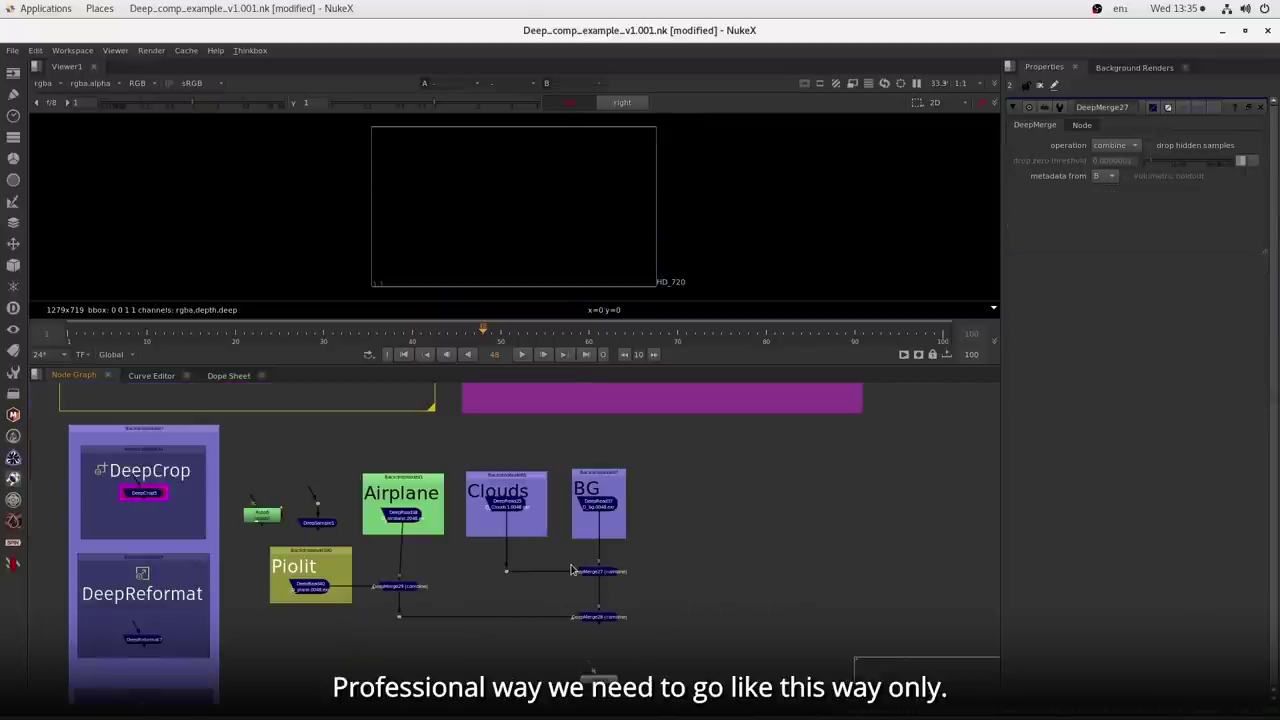
drag(230, 478, 318, 511)
drag(278, 550, 186, 513)
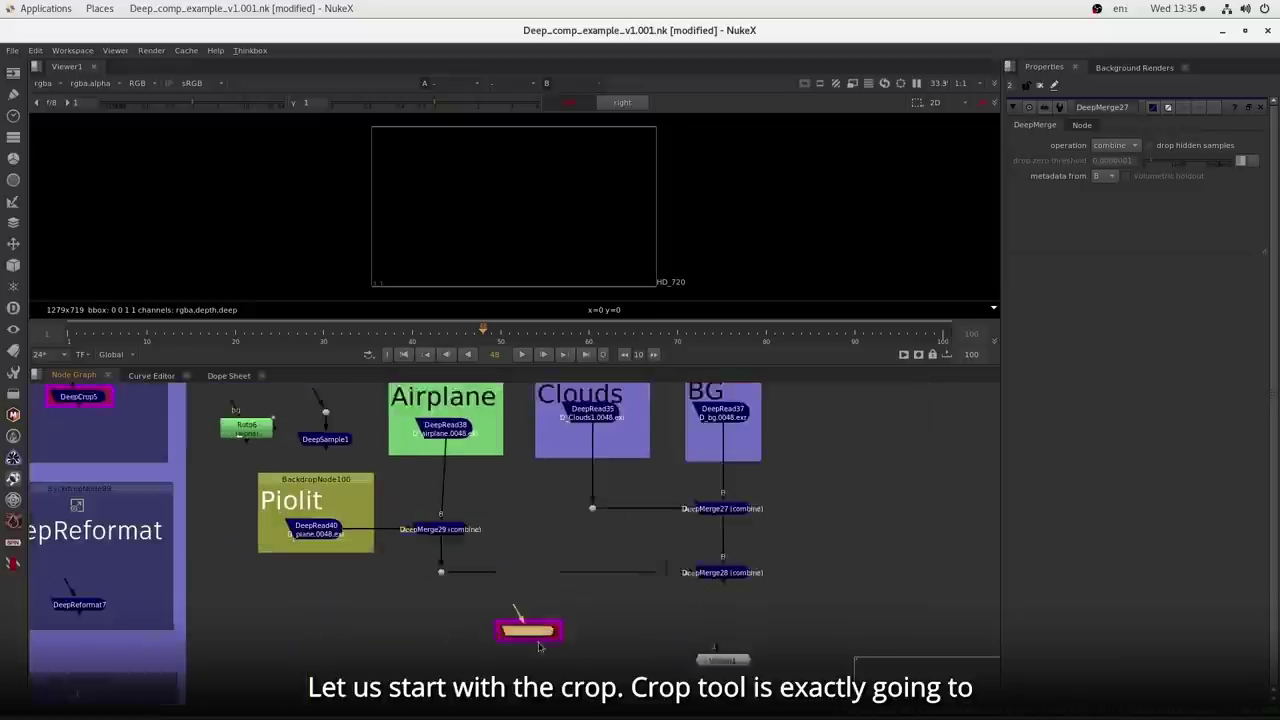
drag(540, 646, 538, 622)
scroll(464, 633, down, 2)
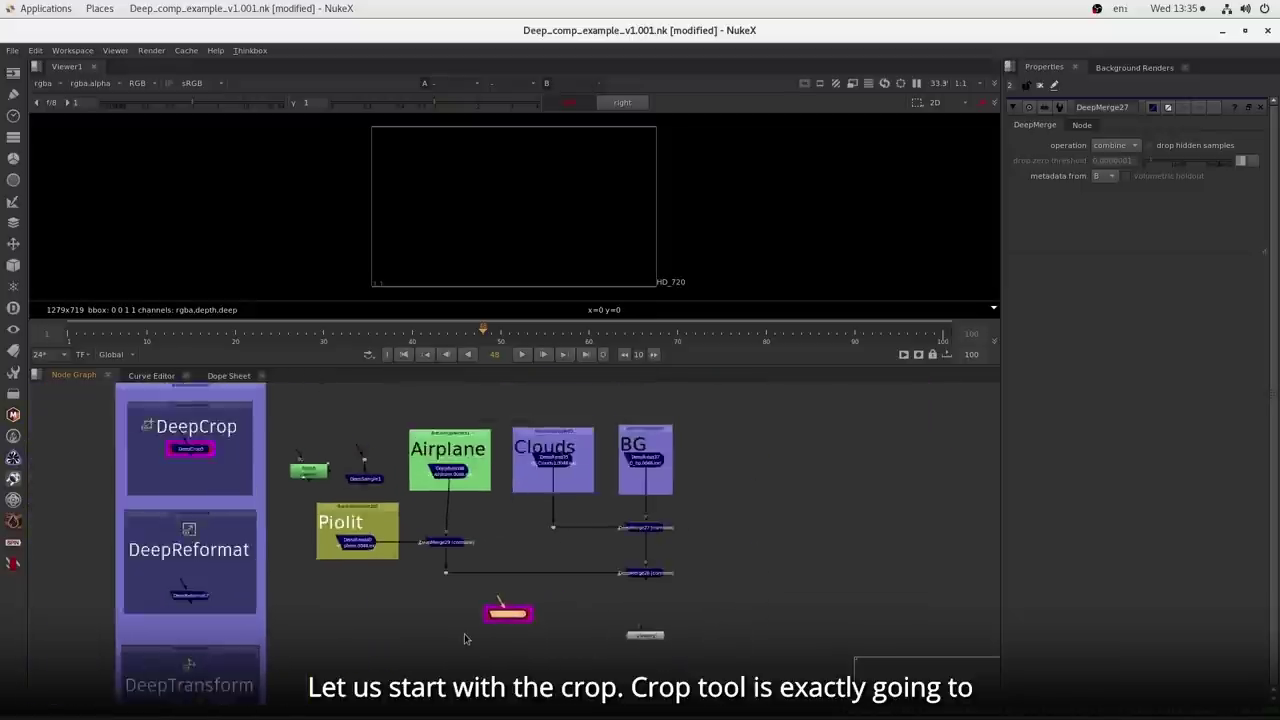
scroll(505, 607, up, 4)
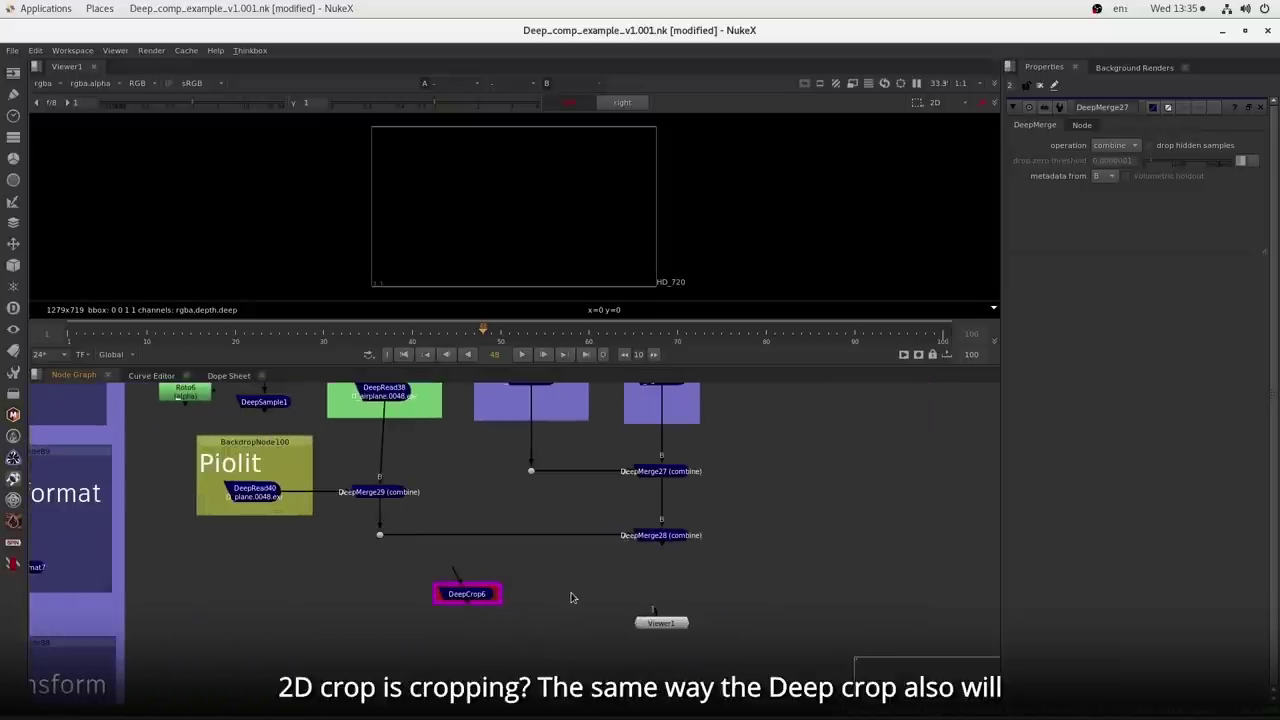
- Add a 2D Crop node beside the copied DeepCrop and open the DeepCrop's settings
key(Tab)
text(c)
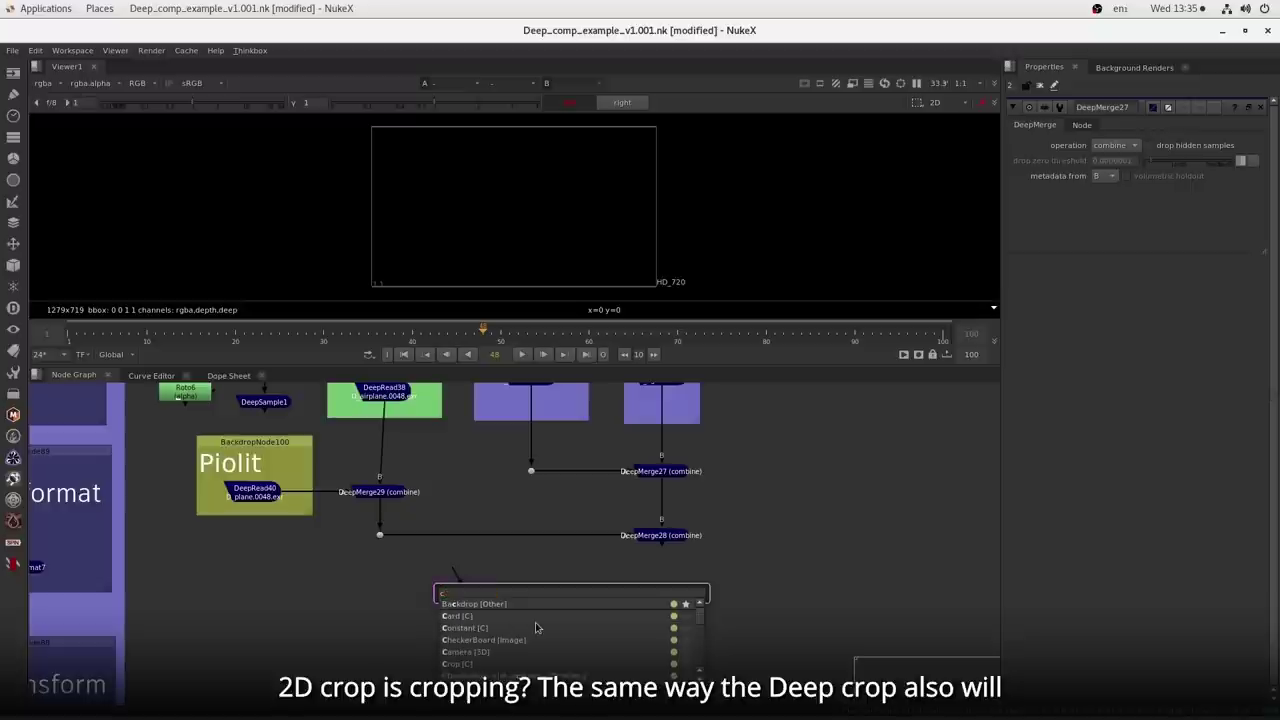
text(ro)
click(511, 629)
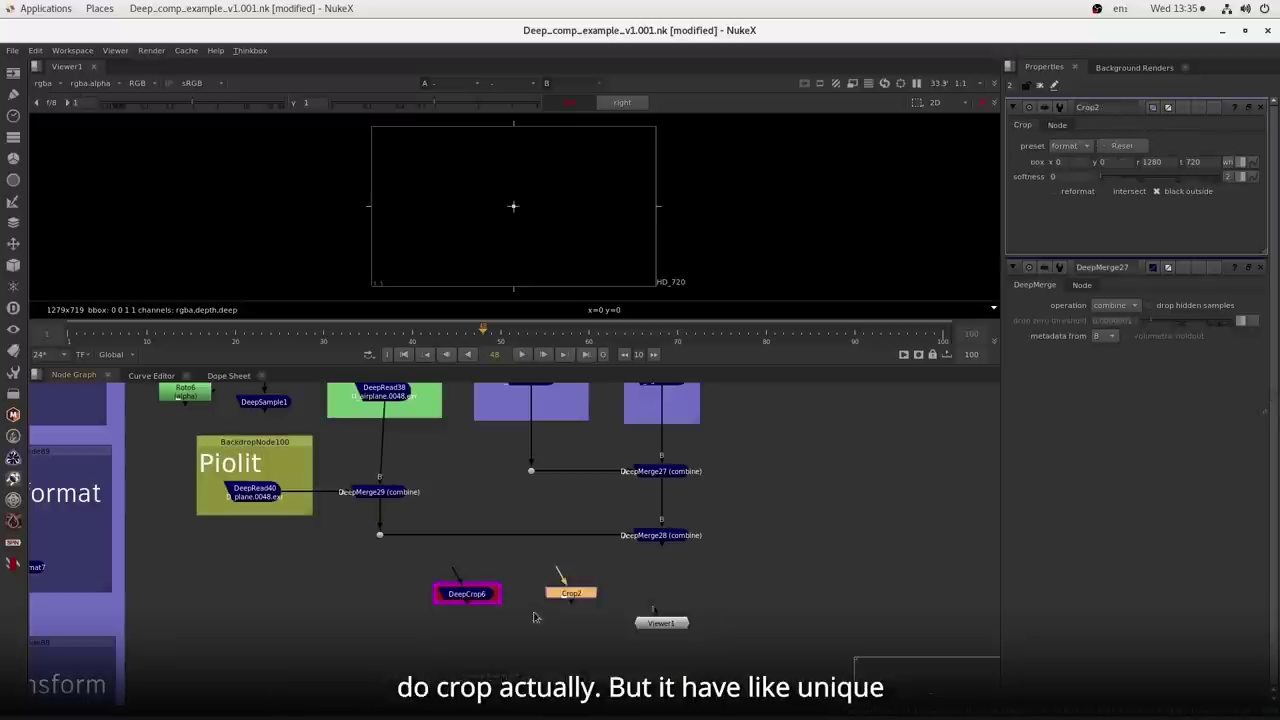
scroll(535, 617, up, 2)
drag(349, 549, 505, 622)
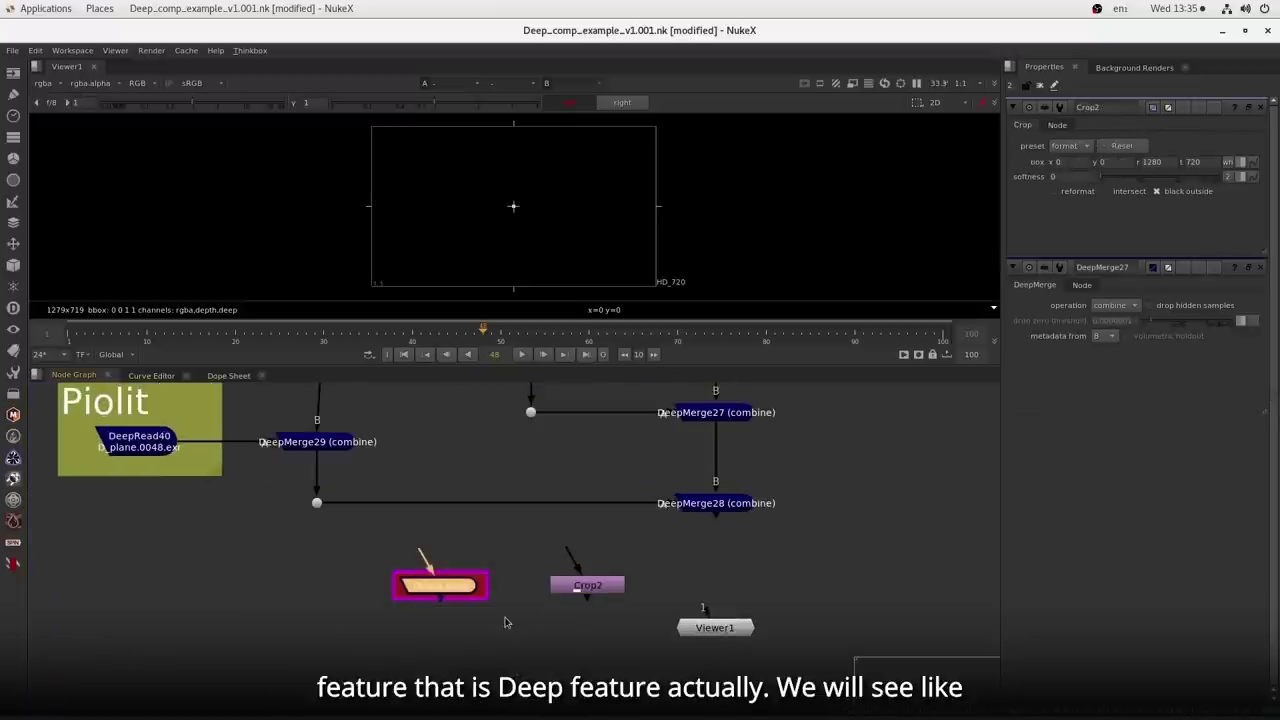
double_click(452, 596)
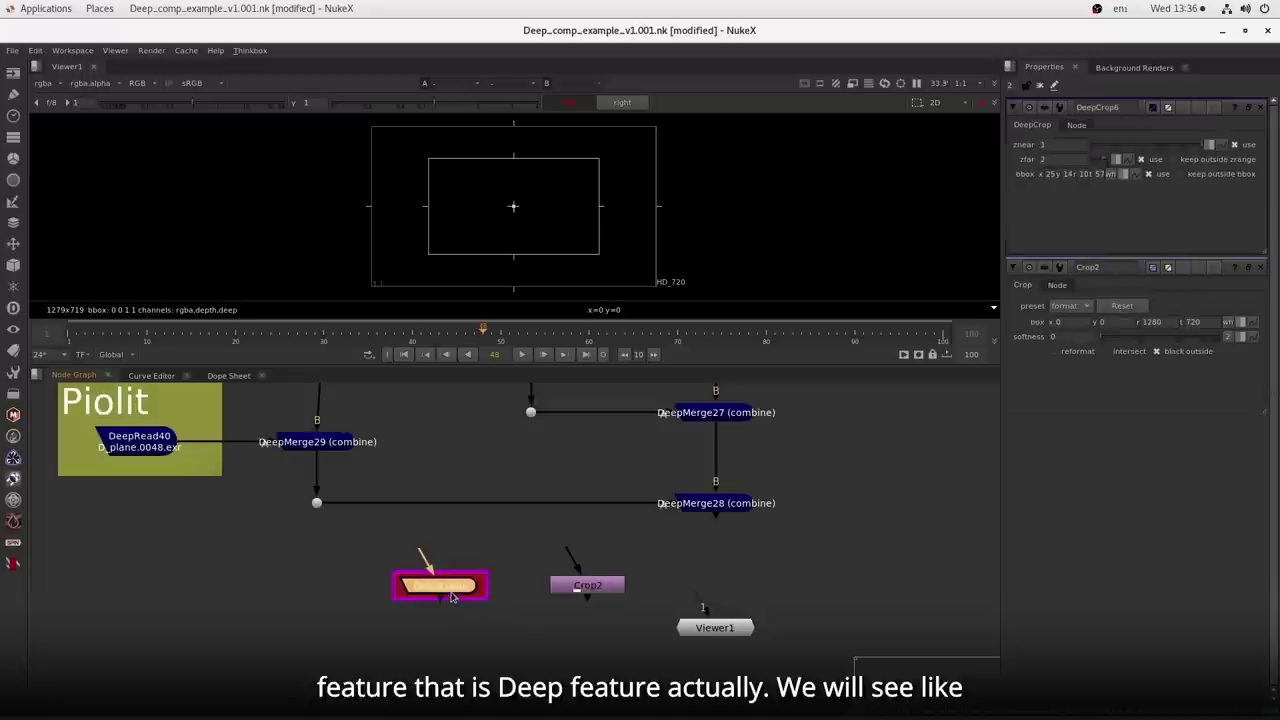
- Copy the Airplane deep read and place the copy above the DeepCrop, moving both crop nodes lower to make room
scroll(468, 601, down, 4)
drag(422, 630, 534, 676)
drag(463, 505, 355, 432)
key(ctrl+x)
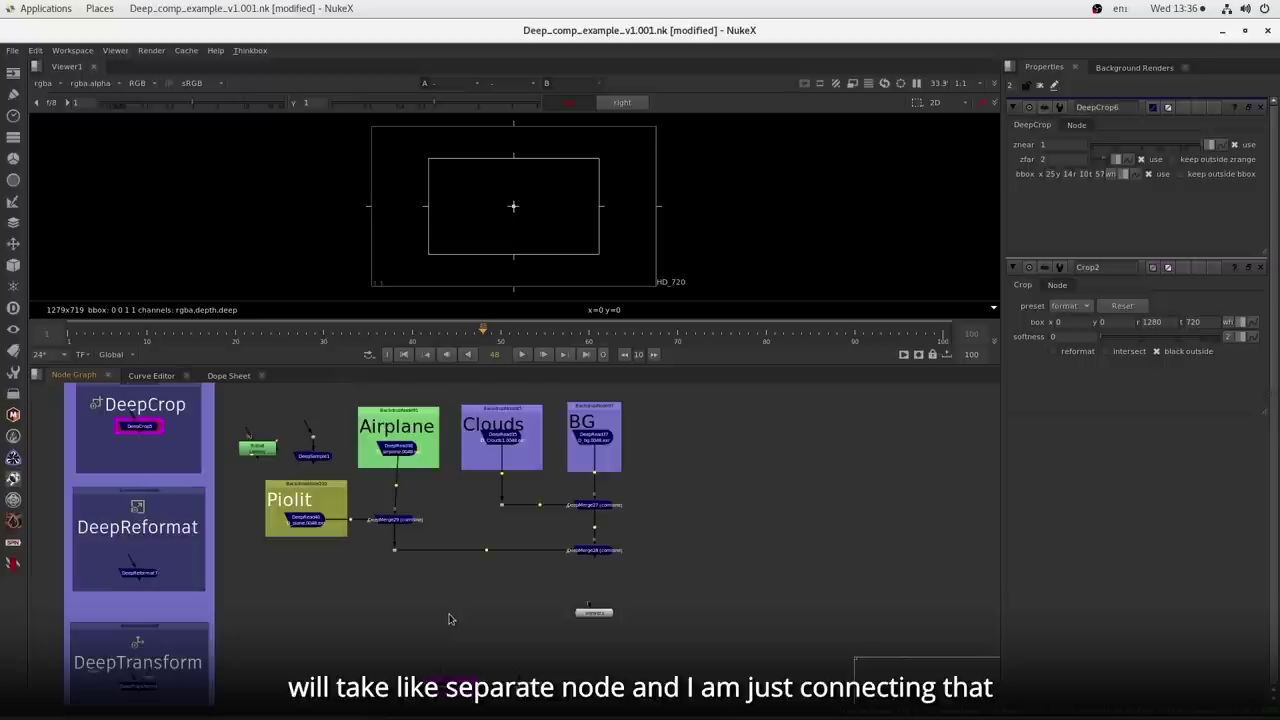
key(ctrl+v)
scroll(450, 620, up, 3)
drag(455, 619, 471, 540)
- Connect the DeepCrop to the copied airplane DeepRead and view the DeepCrop
click(524, 605)
click(480, 640)
key(1)
click(481, 643)
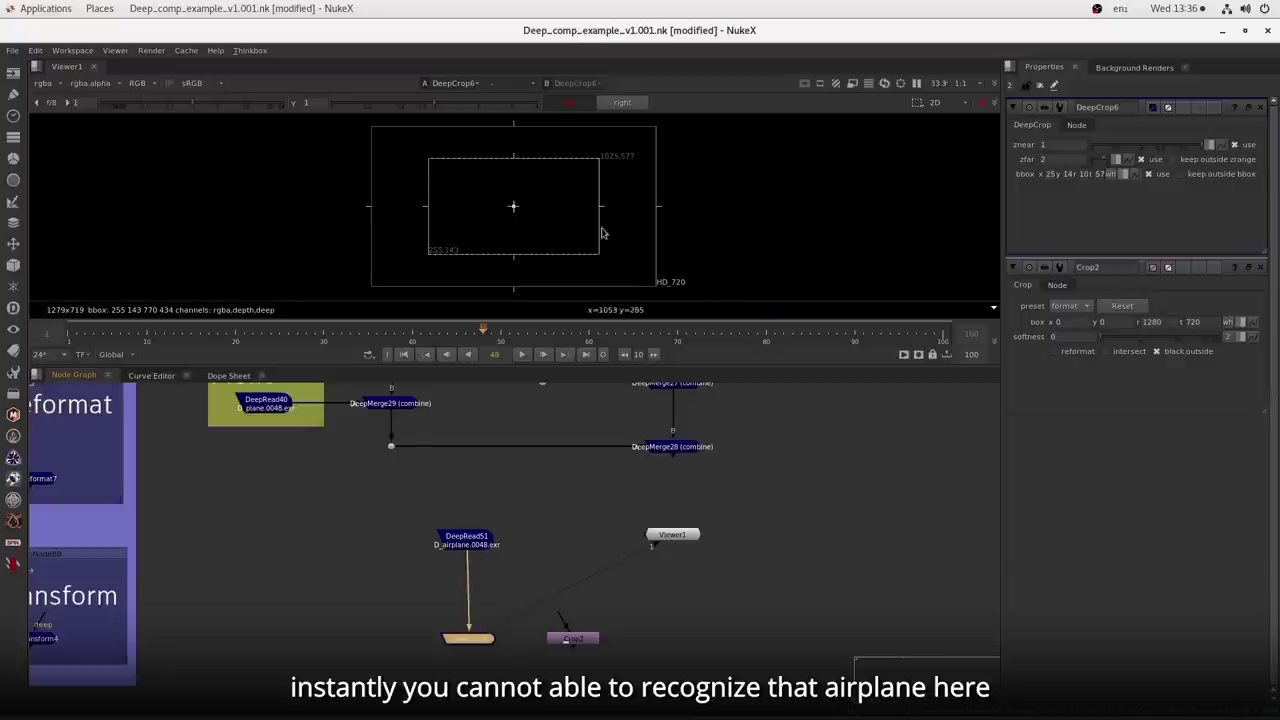
- Compare the uncropped airplane DeepRead with the DeepCrop output in the viewer
click(482, 545)
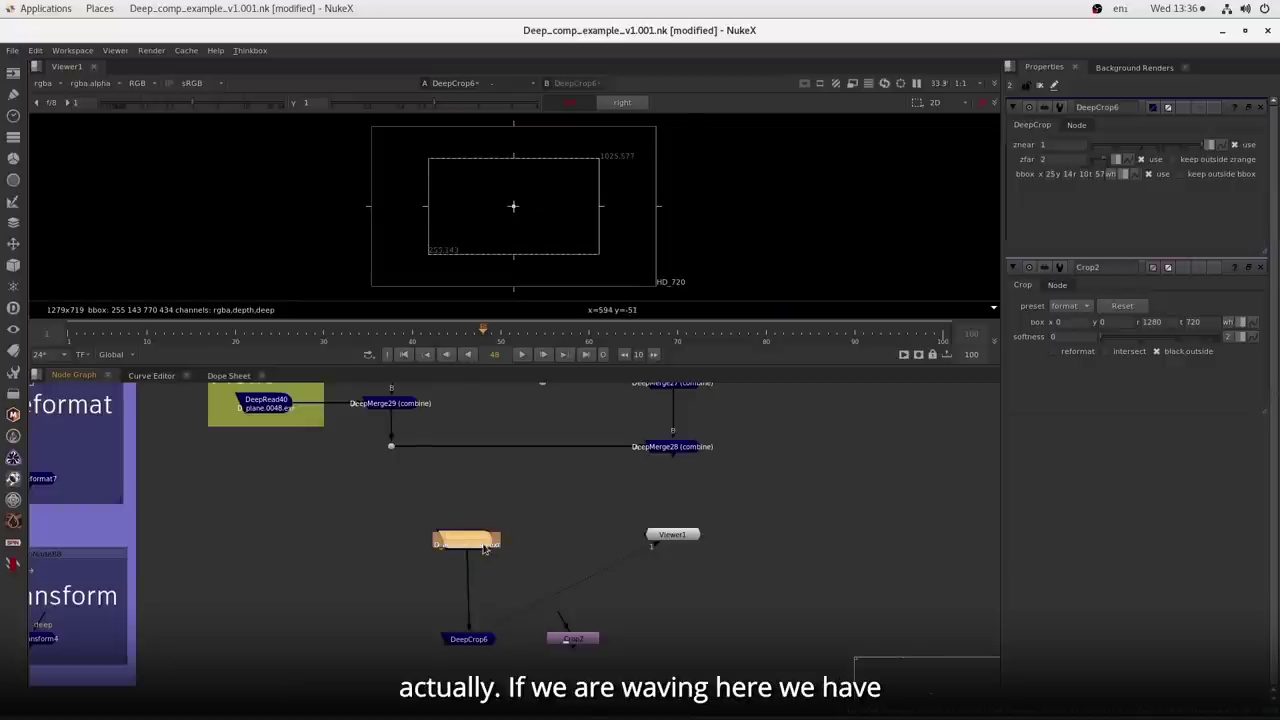
key(1)
click(470, 639)
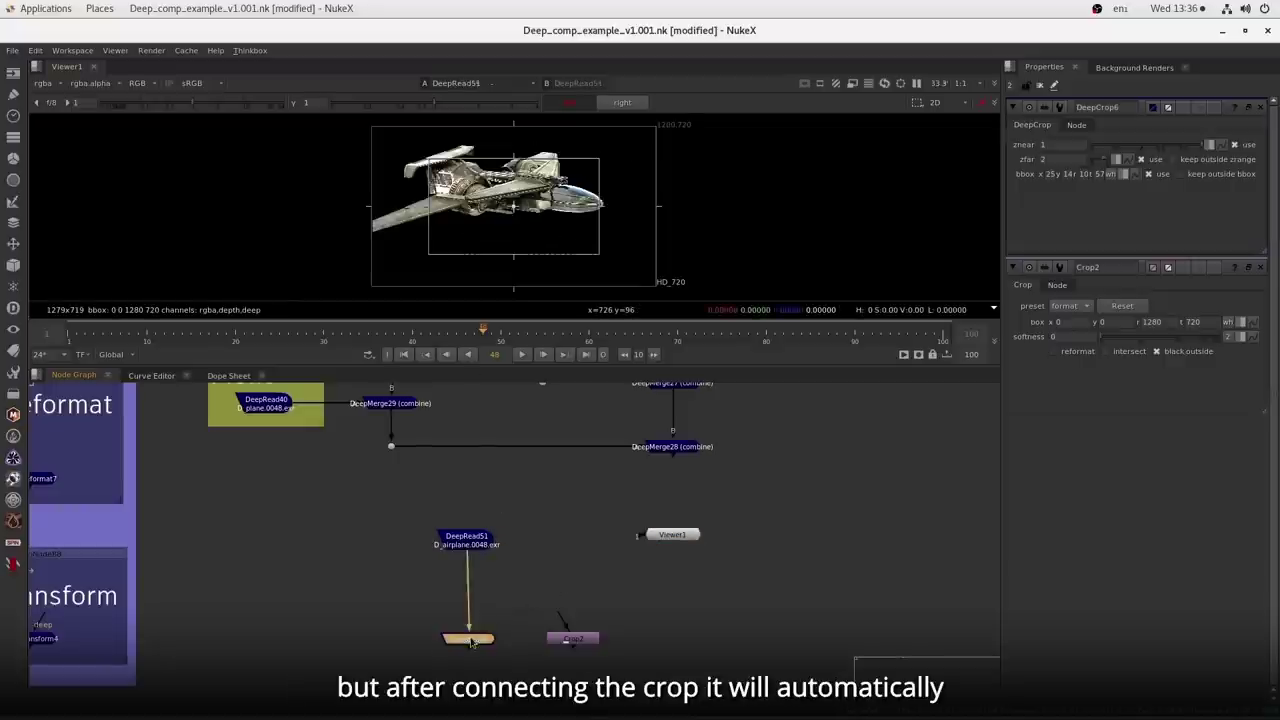
key(1)
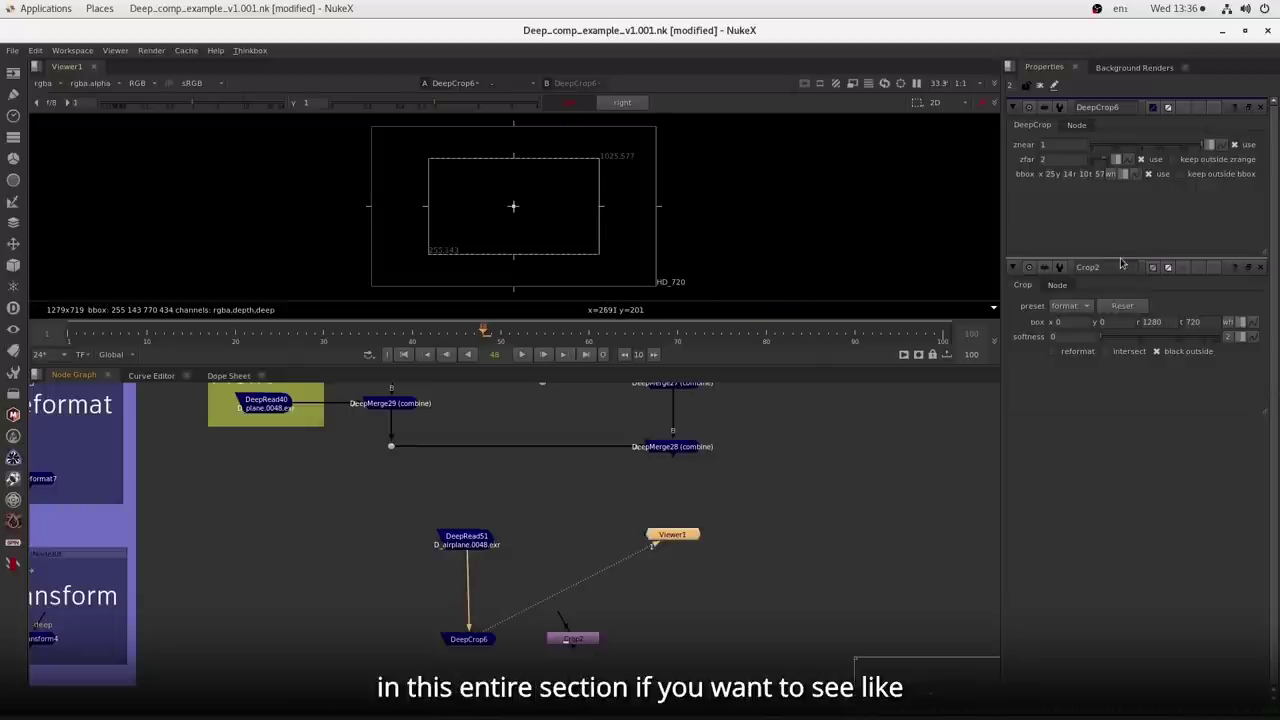
- Widen the settings area and disable the use of znear and zfar on the DeepCrop
drag(1005, 248, 876, 253)
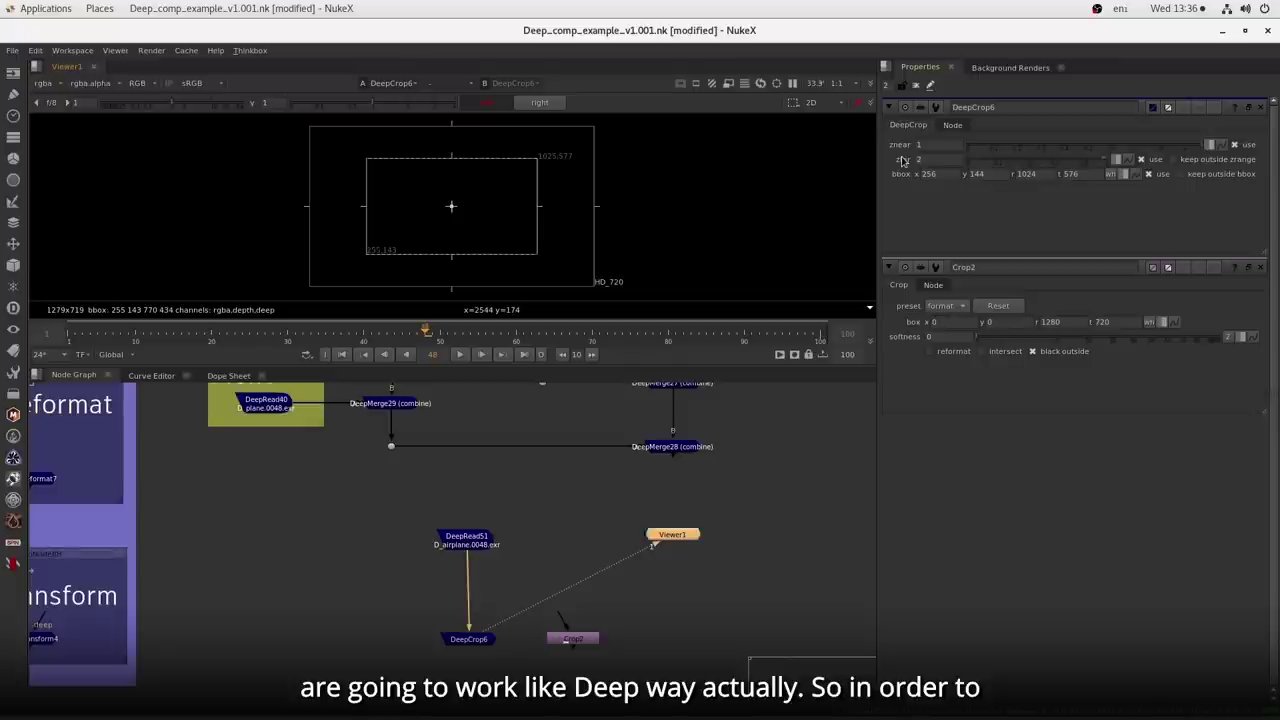
click(1142, 159)
click(1235, 144)
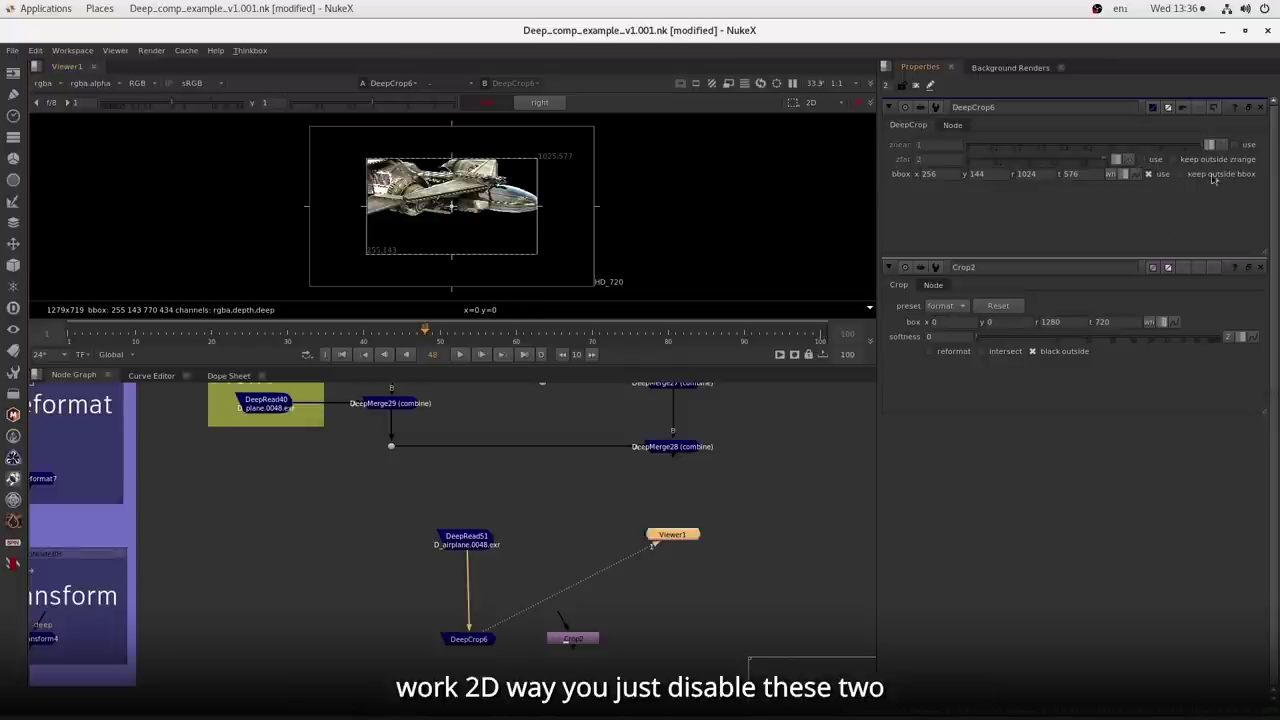
- Reshape the DeepCrop's bounding box around the airplane to x 16, y 144, r 1100, t 688
drag(537, 207, 494, 208)
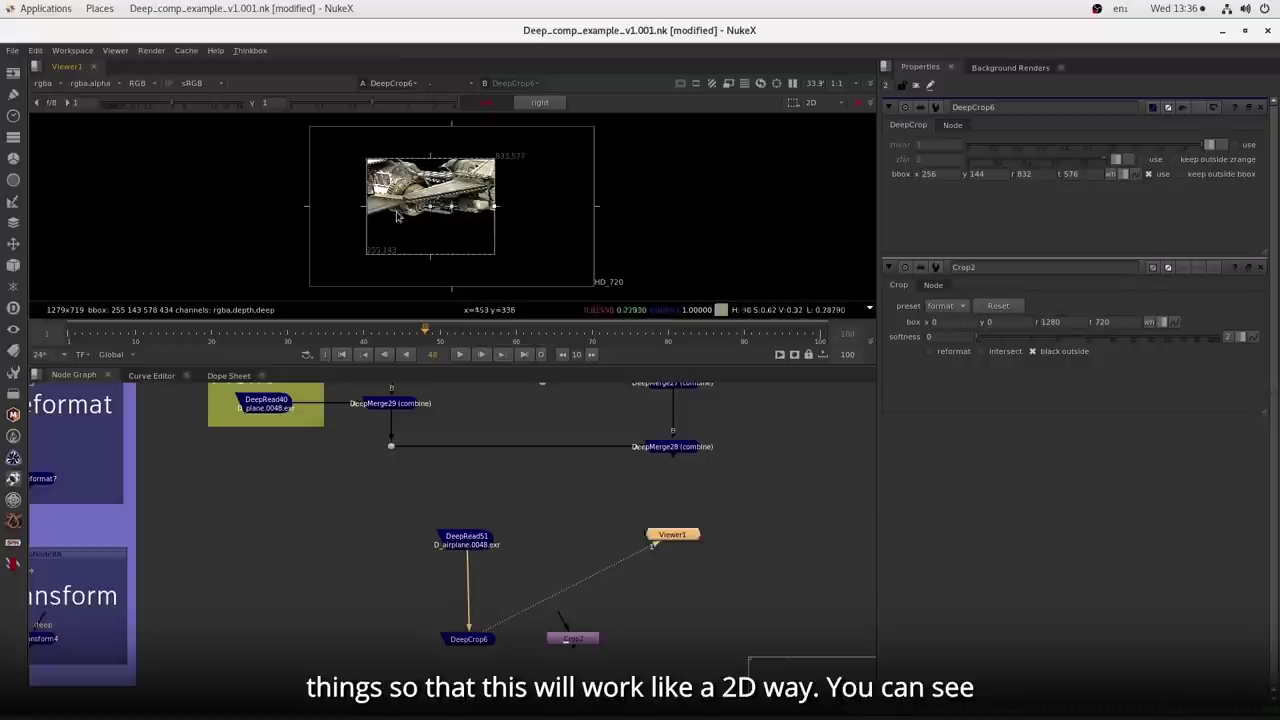
drag(368, 212, 313, 212)
drag(405, 158, 408, 133)
drag(494, 207, 548, 205)
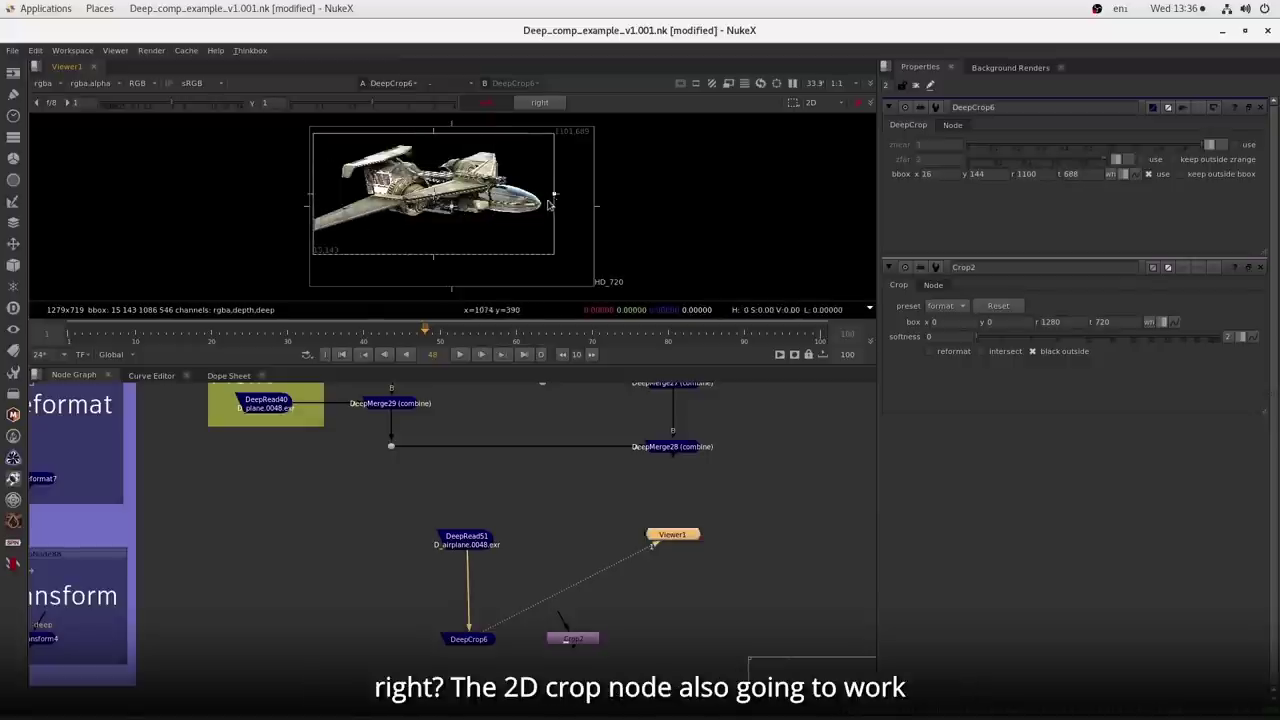
- Copy the 2D airplane Read from the earlier comp, place it above the 2D Crop, and connect the Crop to it
scroll(541, 500, down, 5)
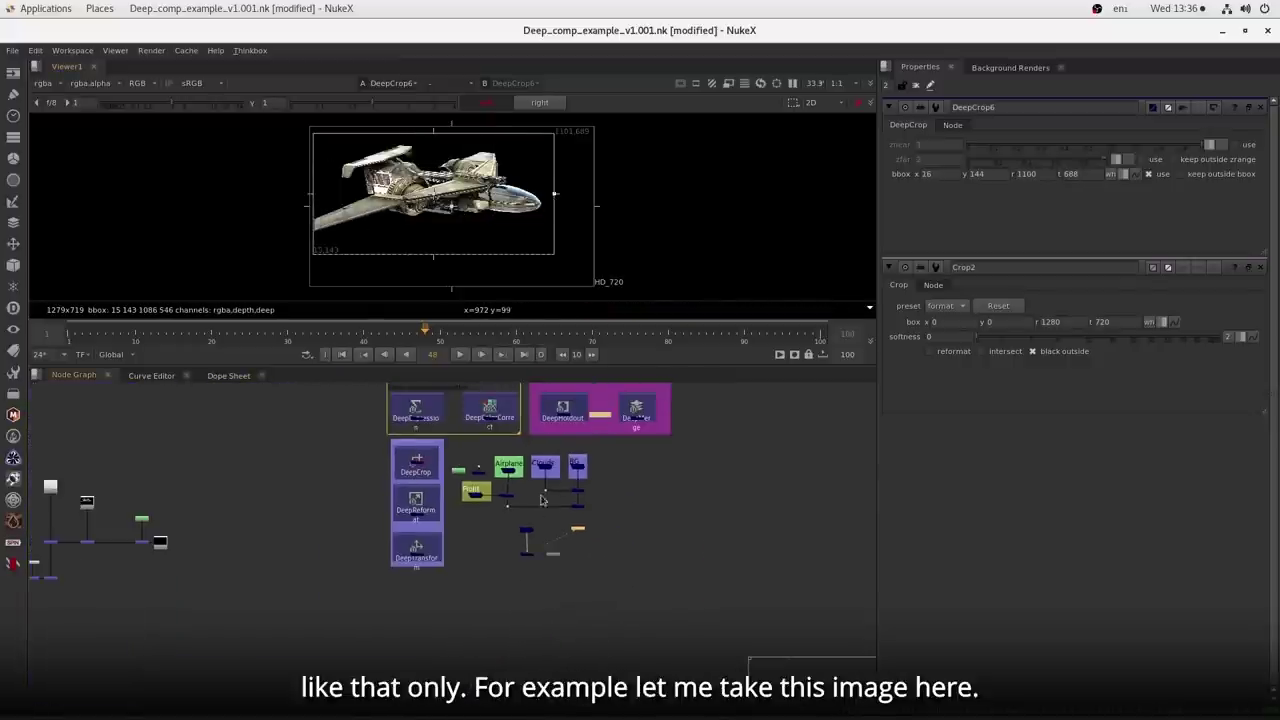
drag(501, 422, 547, 438)
drag(154, 501, 114, 542)
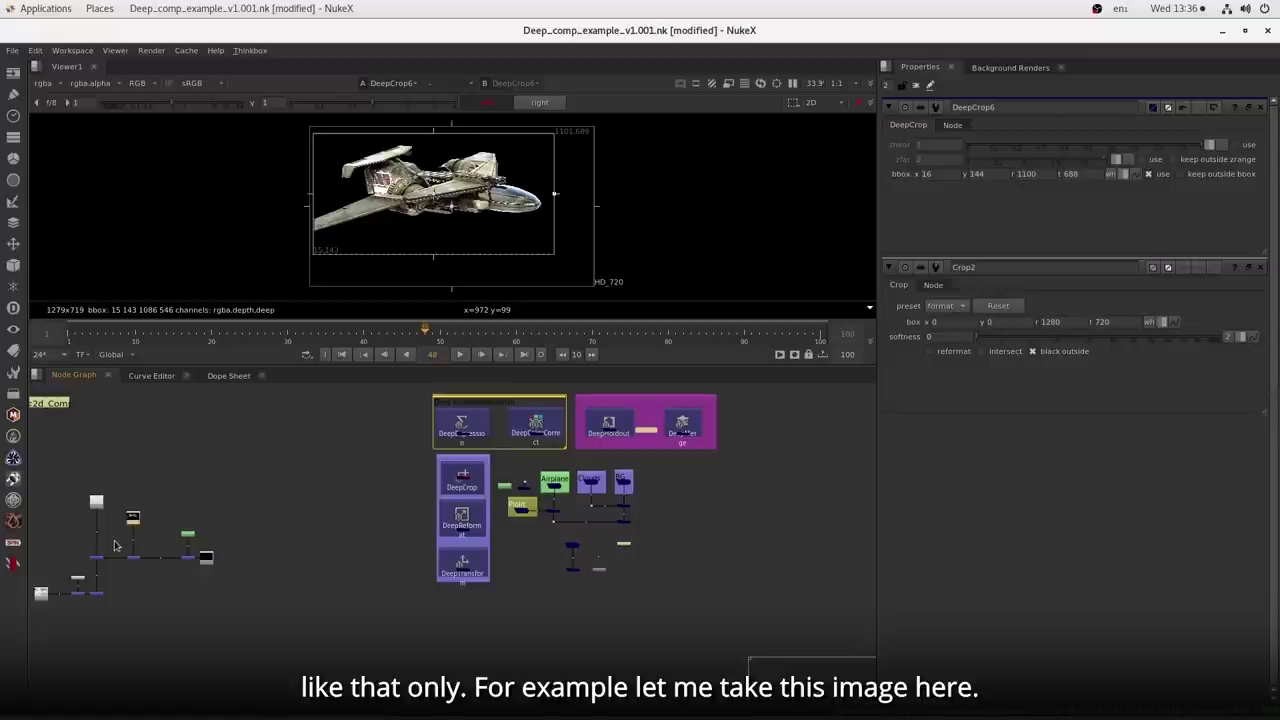
scroll(618, 560, up, 6)
key(ctrl+v)
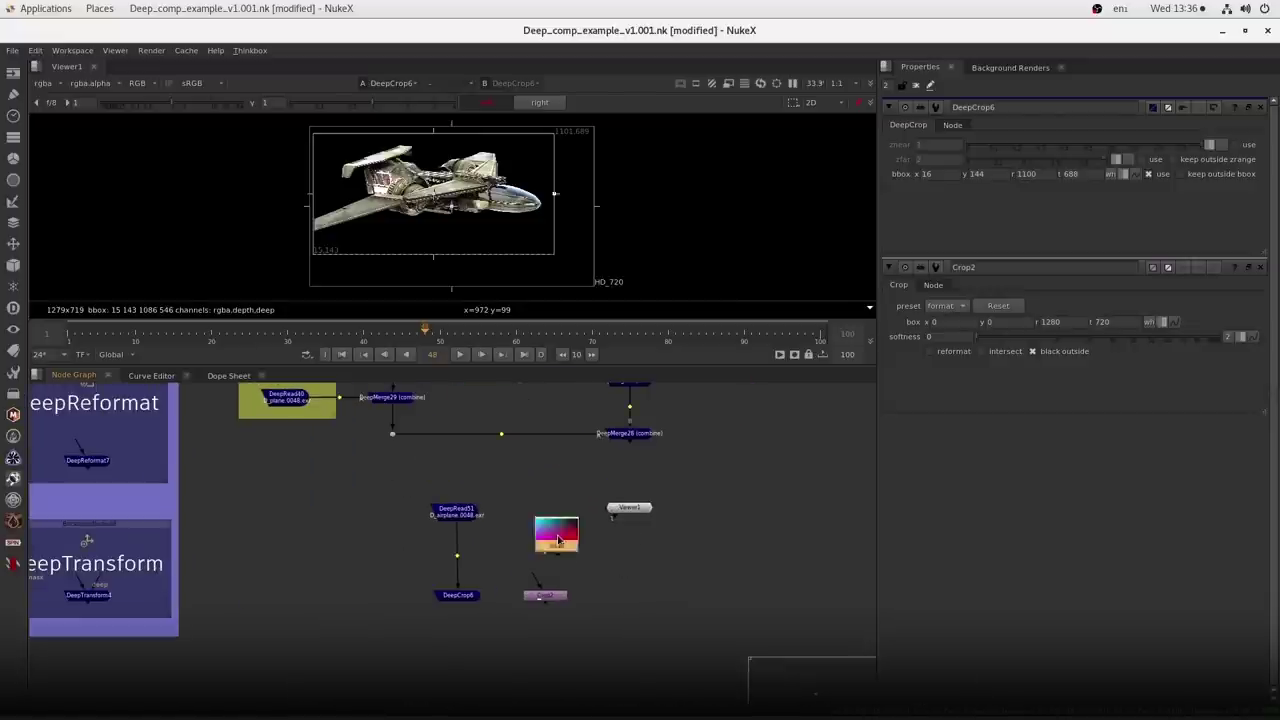
drag(559, 538, 554, 506)
drag(538, 574, 563, 501)
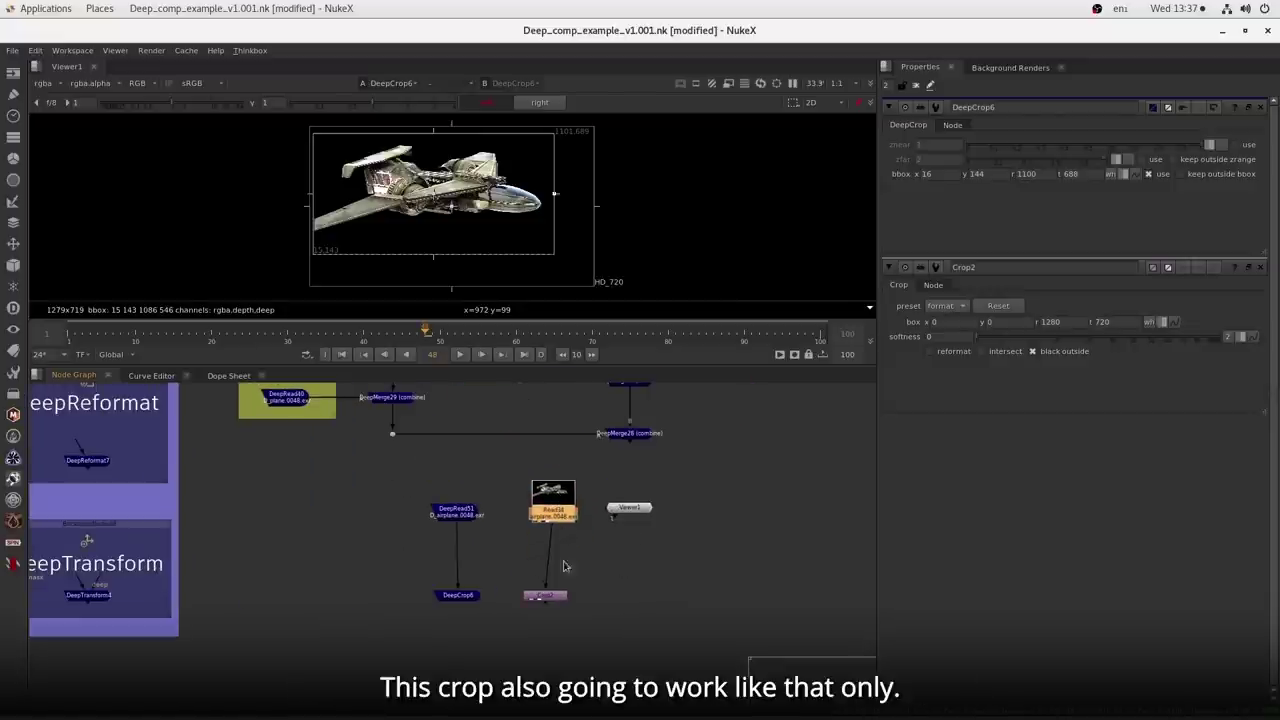
- View the 2D Crop with its settings open and tighten the DeepCrop's bounding box to x 244, r 888 and t 620
click(556, 600)
key(1)
double_click(556, 600)
drag(555, 194, 507, 193)
drag(313, 193, 364, 193)
drag(437, 133, 437, 148)
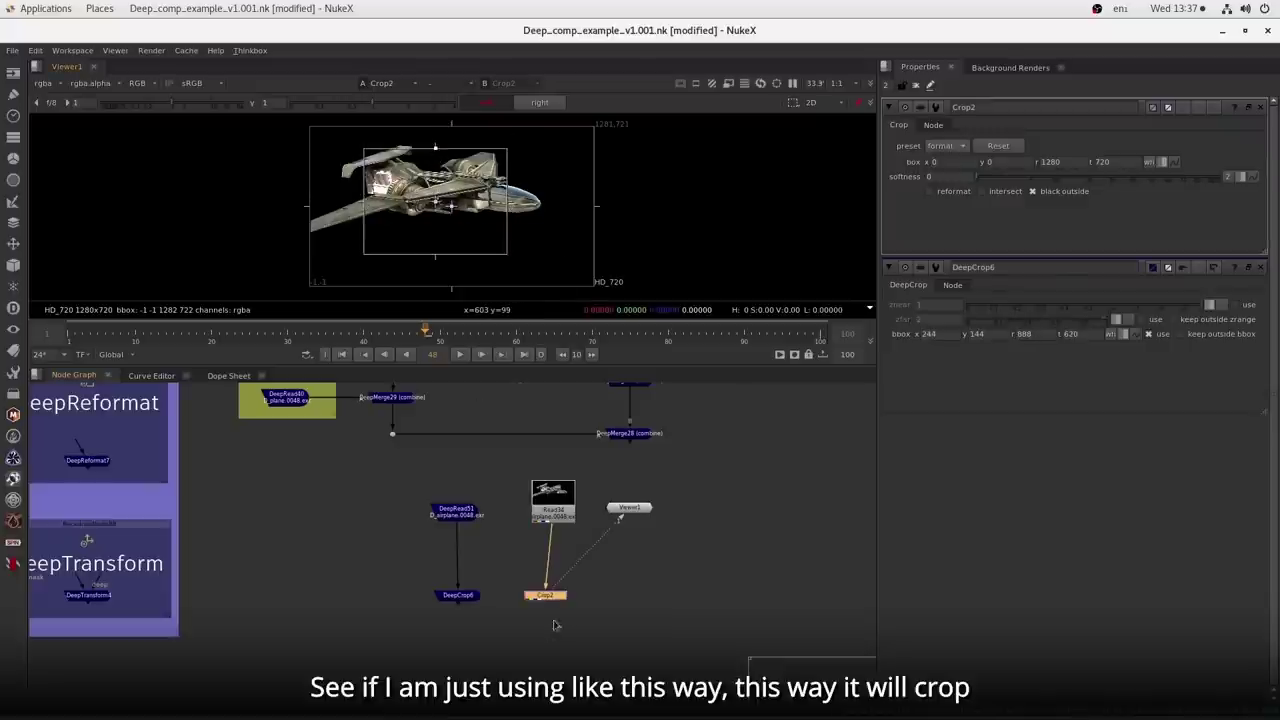
- Align the 2D Crop under the airplane Read and move the Viewer node beneath it
drag(553, 600, 562, 589)
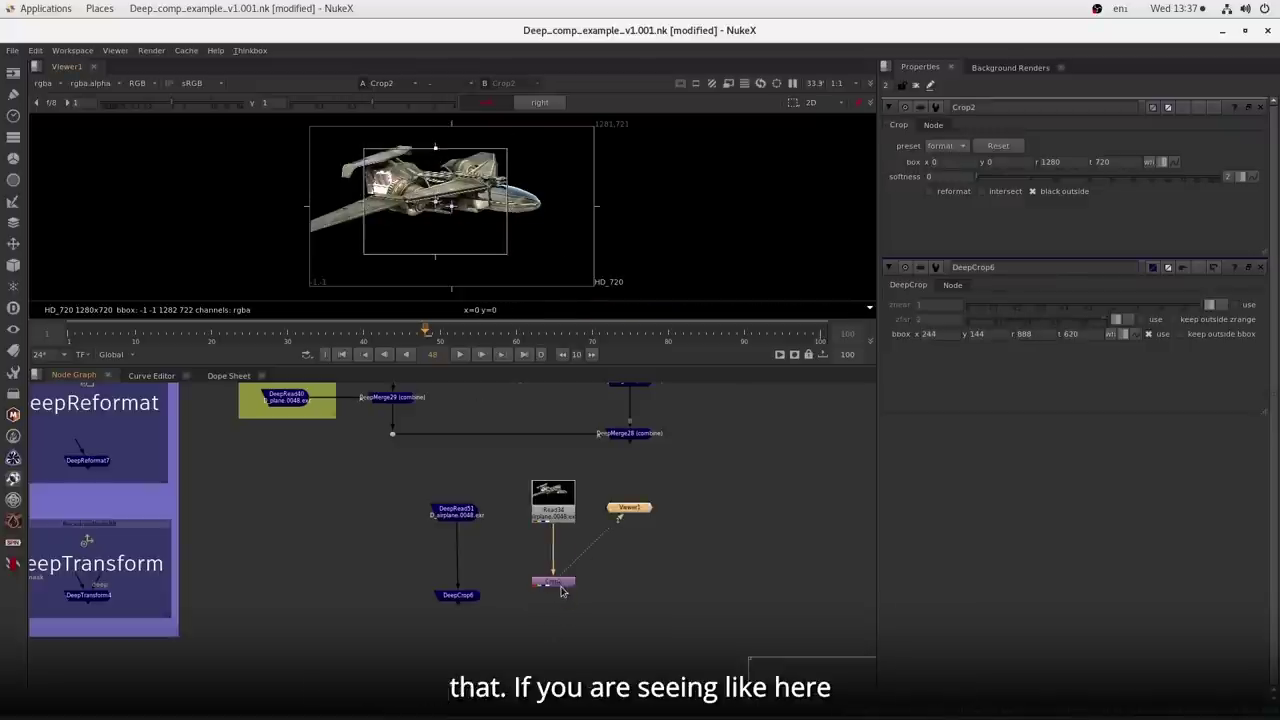
click(626, 508)
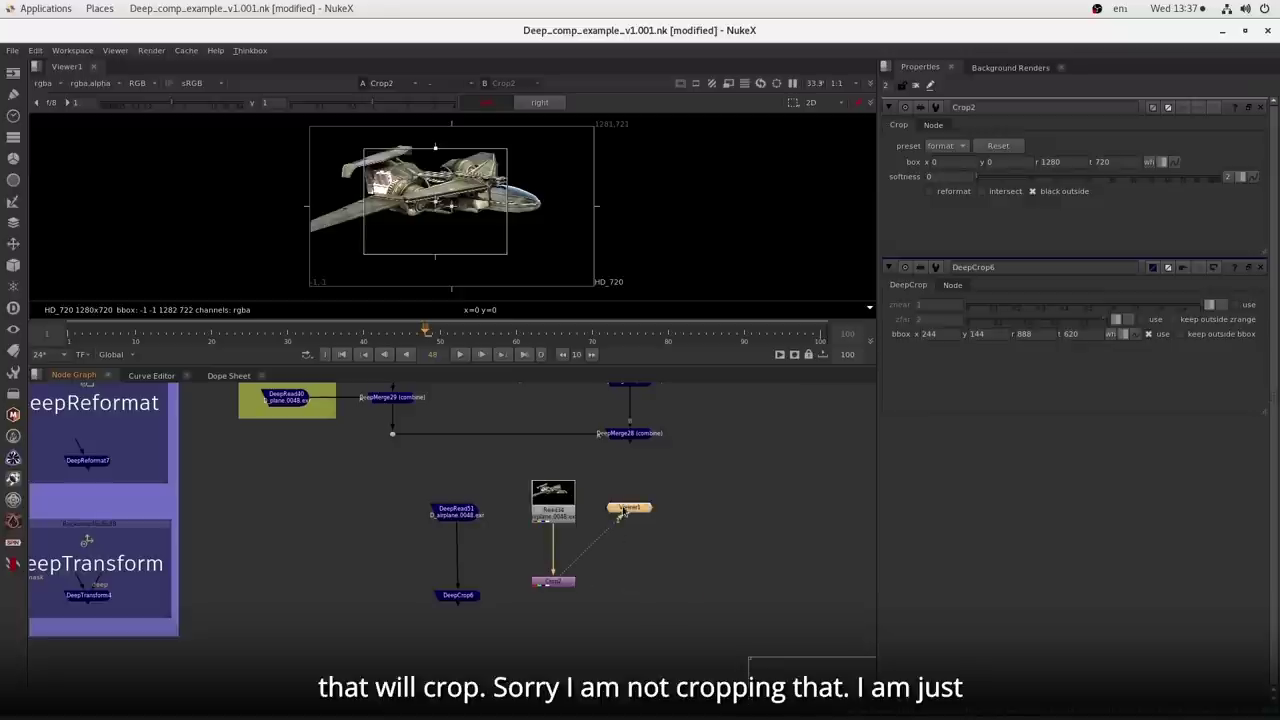
drag(623, 512, 547, 635)
- Close all open node settings and toggle the 2D Crop off and back on
click(557, 585)
click(915, 85)
key(d)
key(d)
- Reopen the 2D Crop's settings, turn off black outside, and pull the crop box's right edge in to r 740
drag(563, 587, 581, 587)
double_click(581, 587)
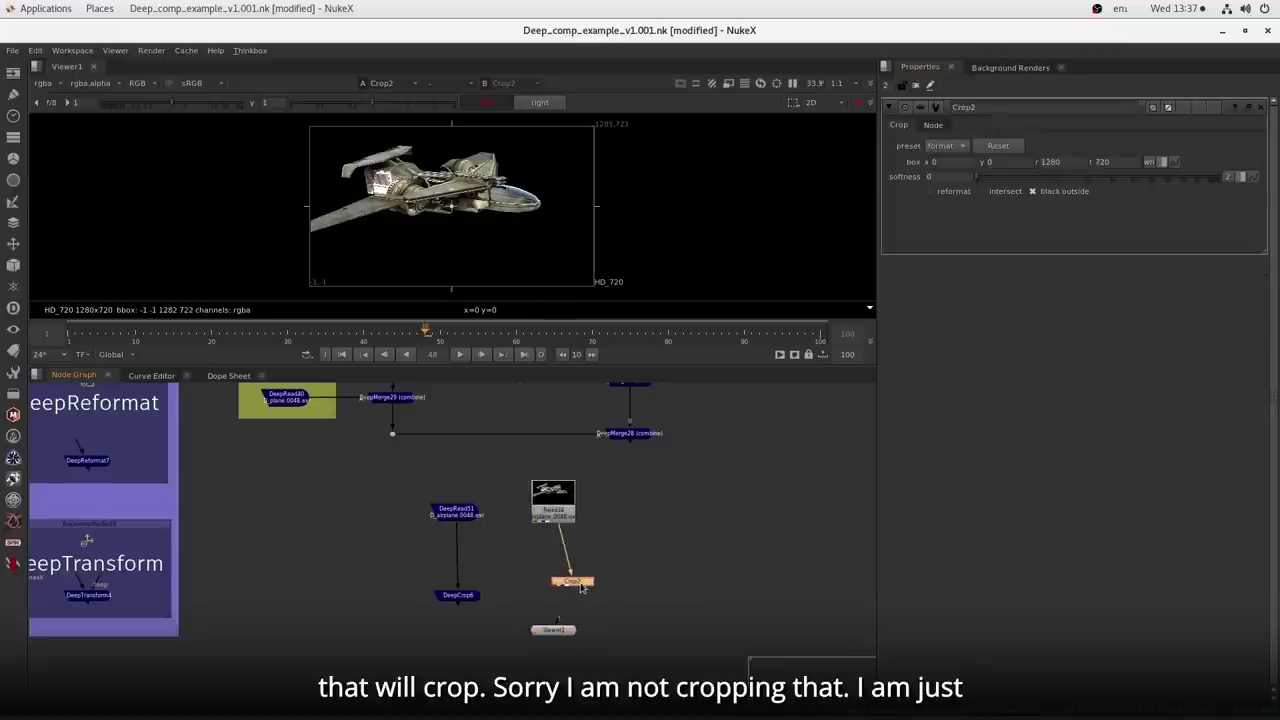
click(1062, 191)
drag(593, 207, 476, 204)
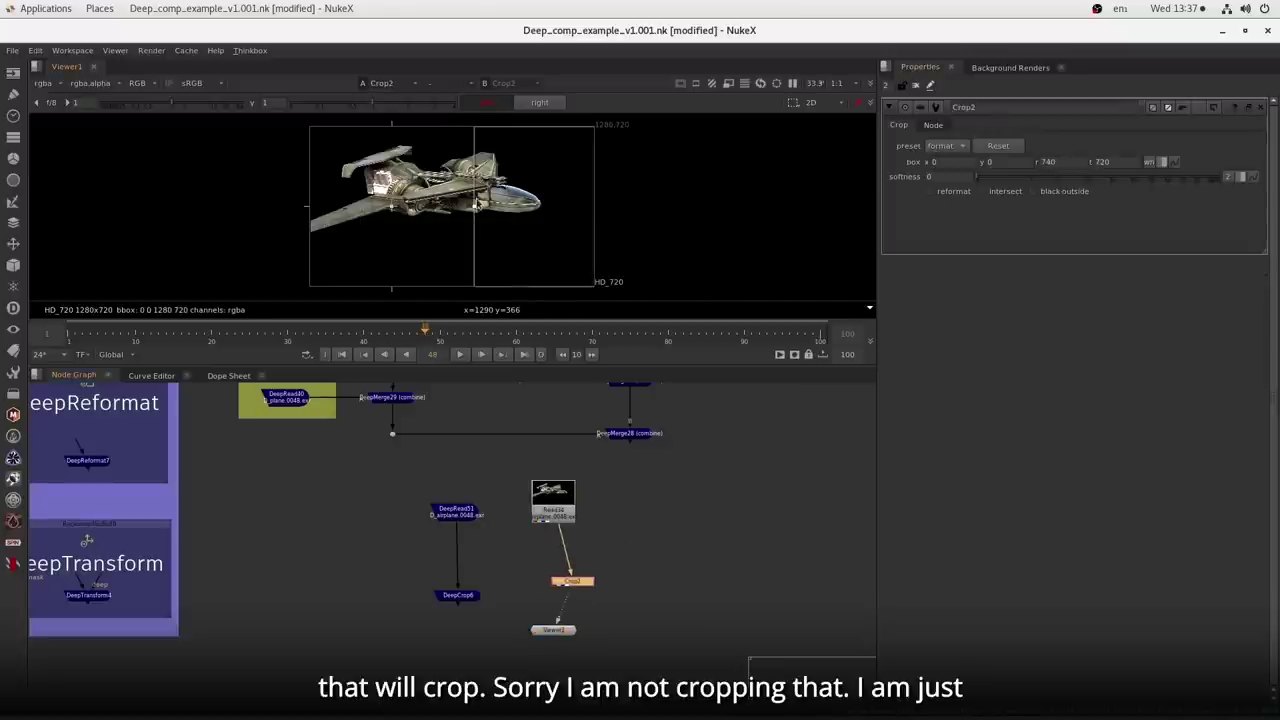
- Shrink the Crop2 box to about x 376, y 224, t 618 and enable black outside
drag(310, 207, 393, 206)
drag(429, 128, 431, 149)
drag(433, 286, 438, 237)
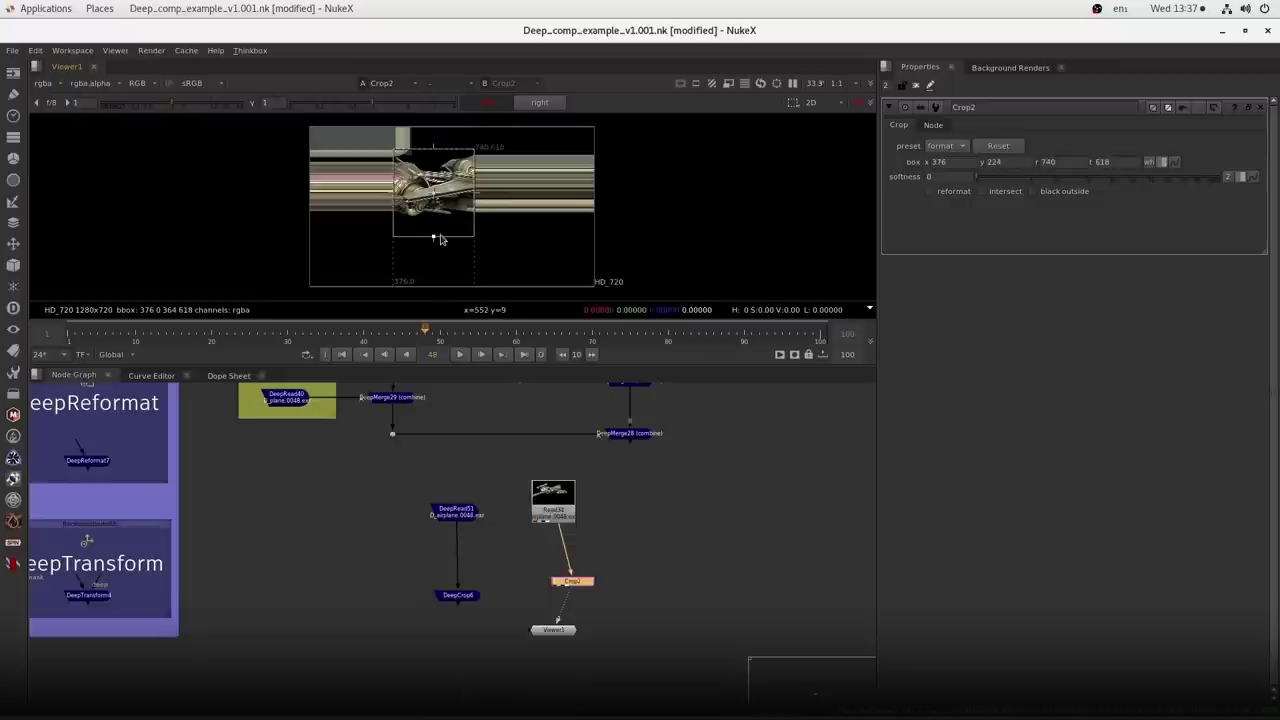
click(1044, 194)
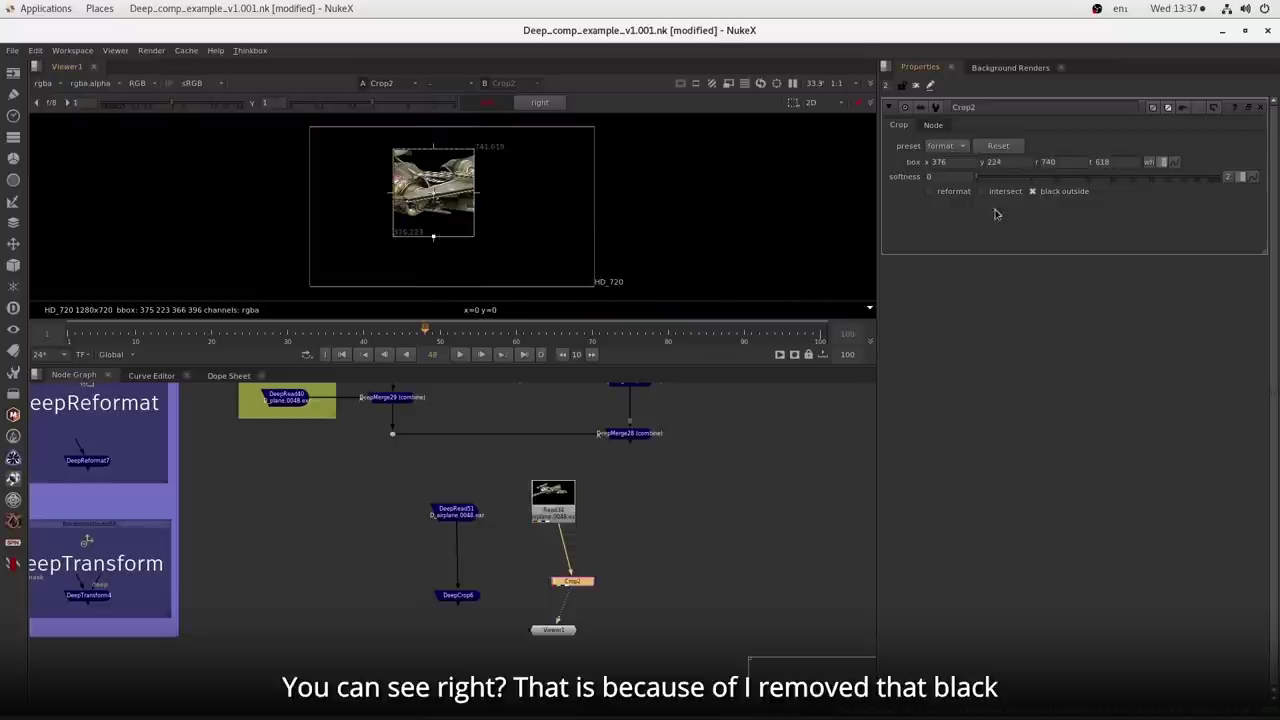
- Enlarge the Crop2 box on all sides to about x 214, y 178, r 920, t 672
drag(474, 202, 517, 199)
drag(393, 195, 363, 192)
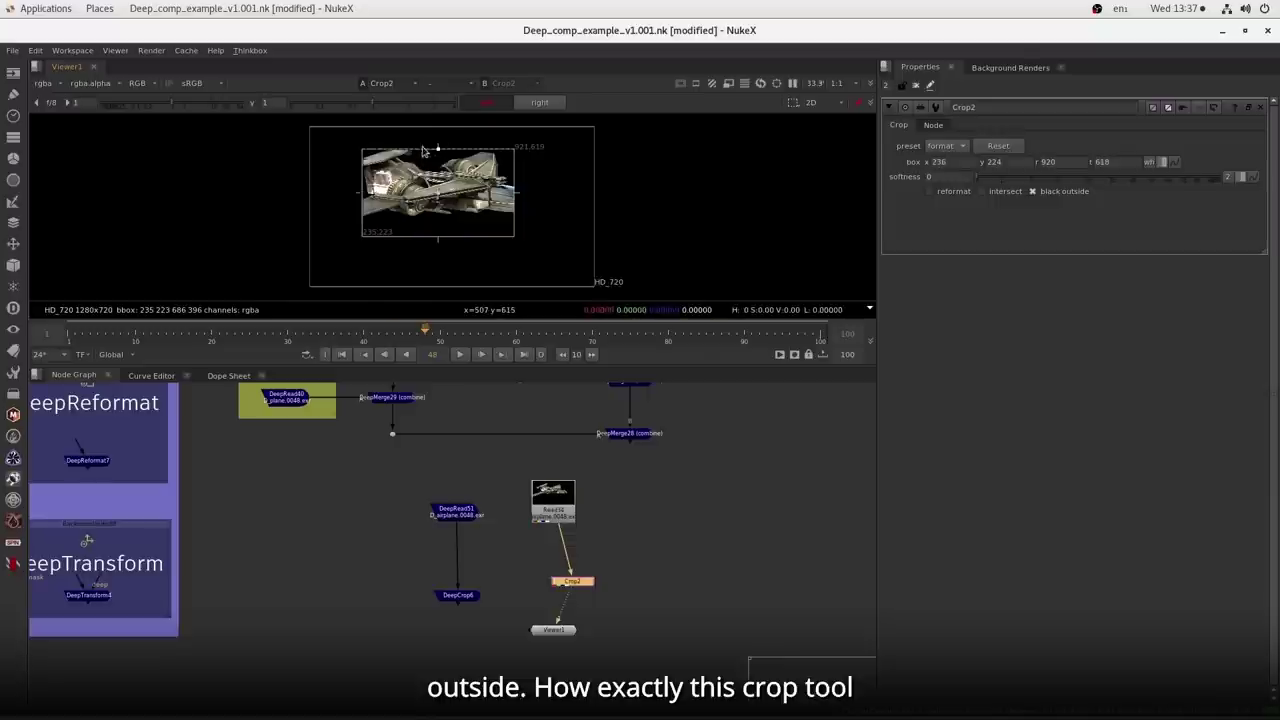
drag(425, 148, 437, 136)
drag(437, 240, 437, 250)
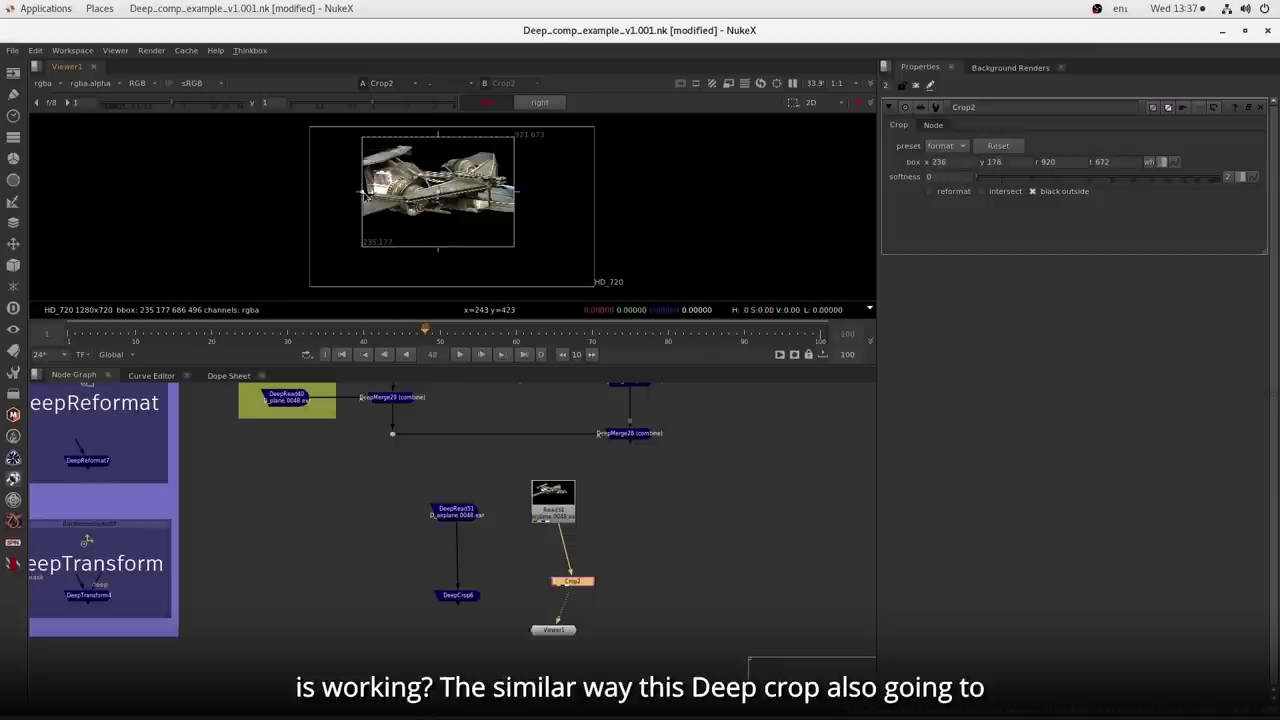
drag(362, 191, 357, 191)
- View DeepCrop6 and fit the Crop2 box to its crop, about x 244, y 148, r 890, t 620
click(458, 596)
key(1)
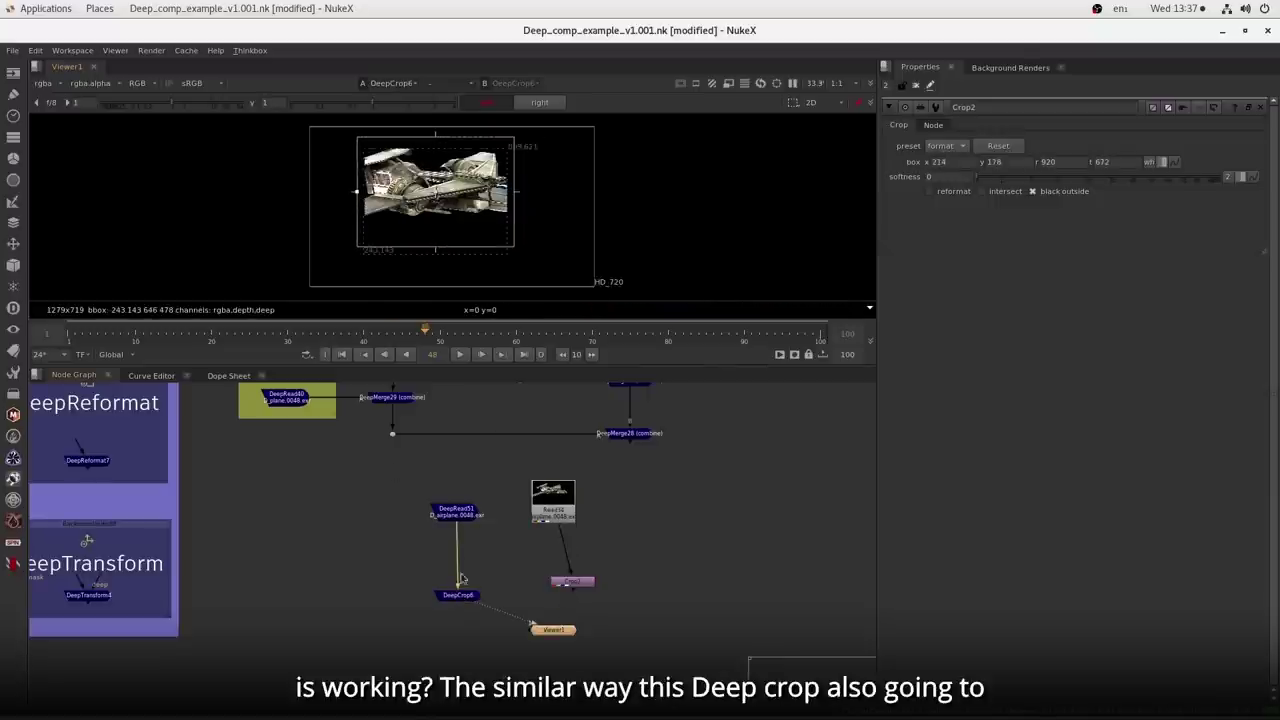
drag(516, 197, 508, 197)
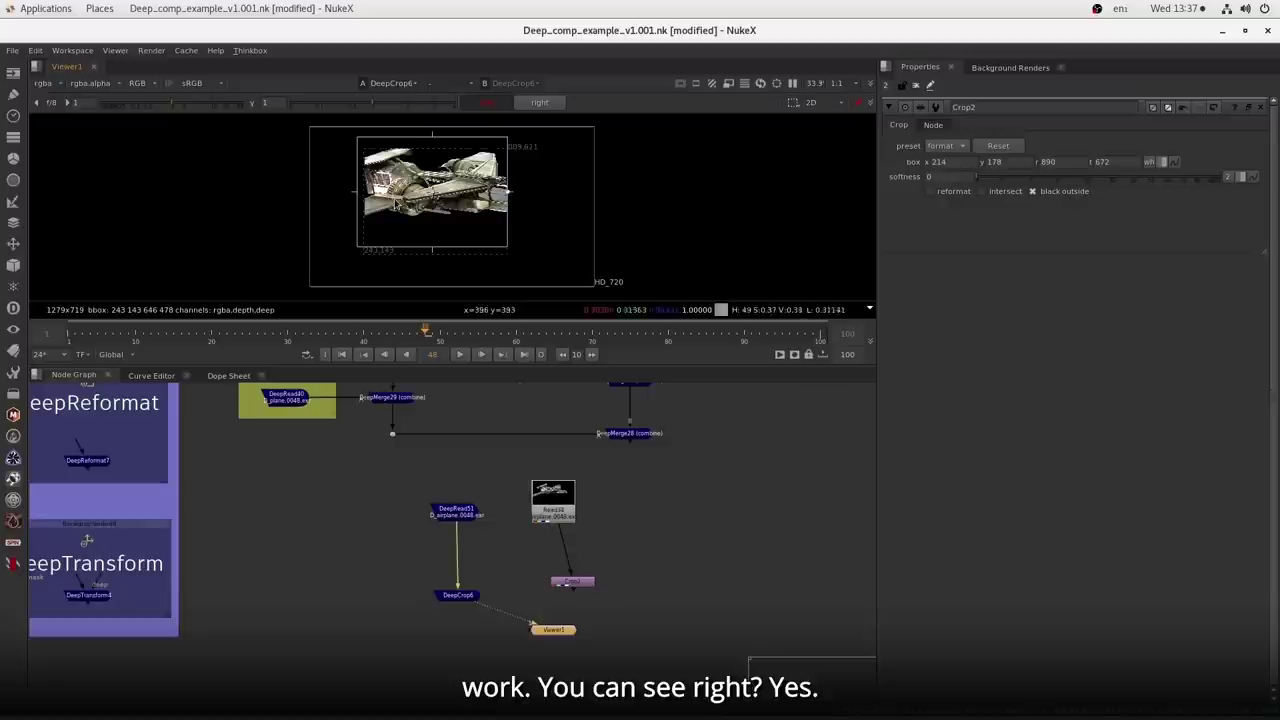
drag(357, 196, 363, 196)
drag(436, 138, 436, 152)
drag(437, 250, 436, 258)
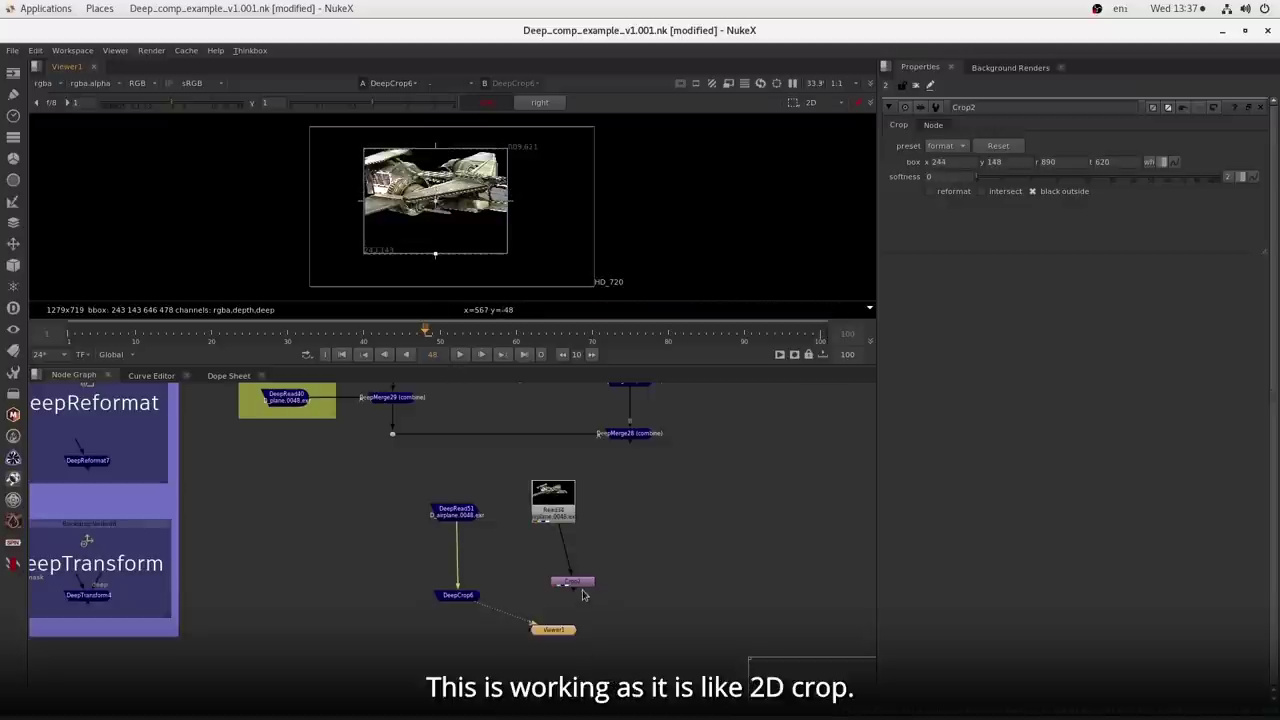
- Compare the Crop2 and DeepCrop6 outputs in the viewer
key(1)
click(466, 597)
key(1)
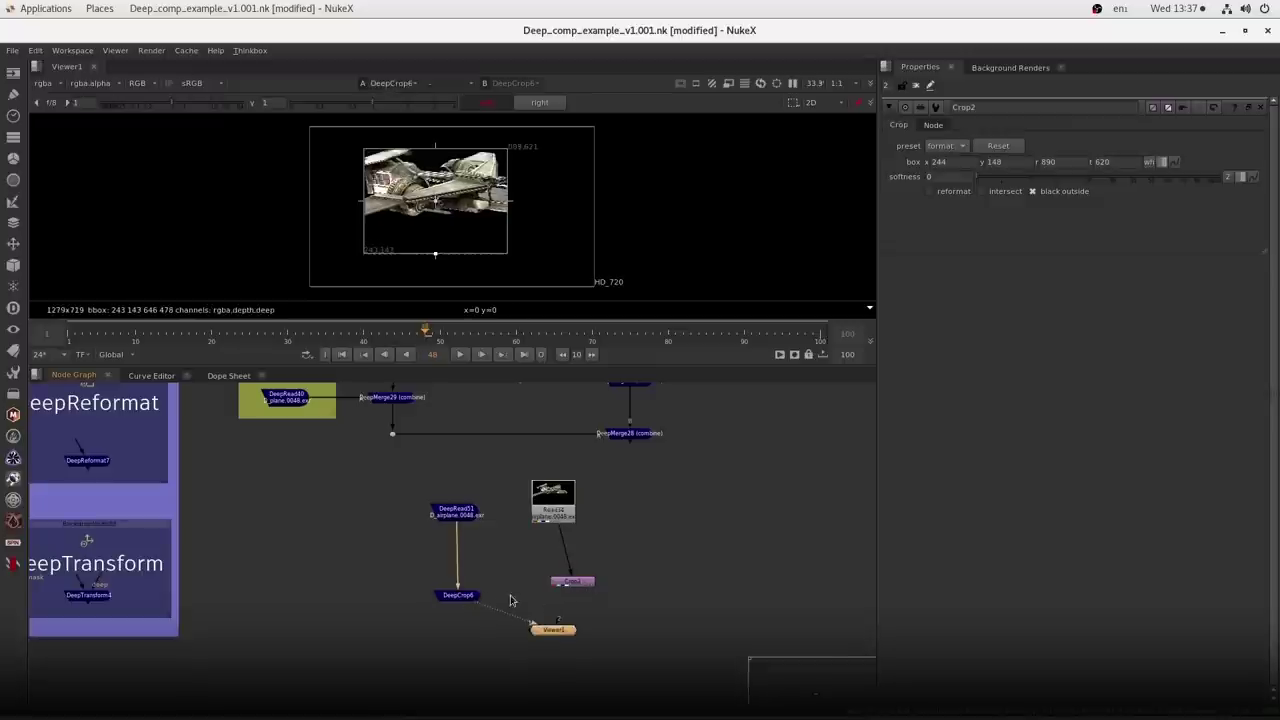
- Delete the 2D airplane Read node together with its Crop2 node
click(535, 613)
drag(510, 471, 606, 594)
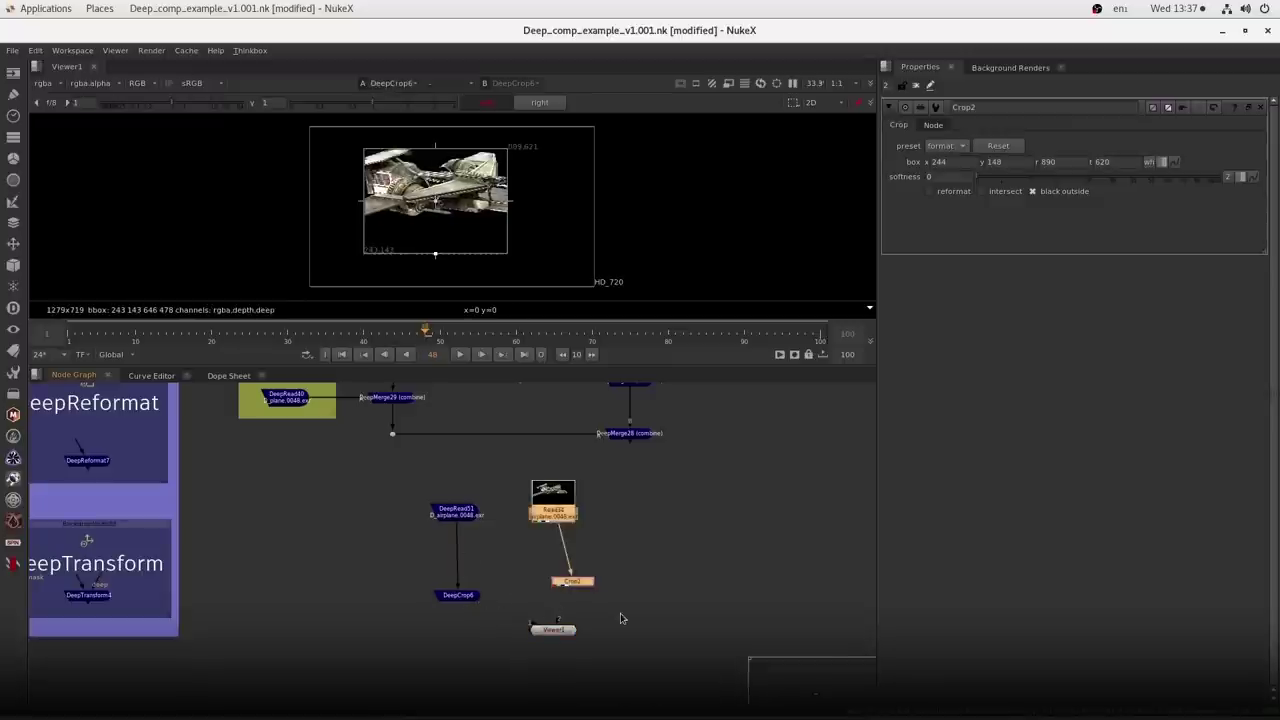
key(Delete)
- Open the DeepCrop6 properties and turn off the use of its bbox
click(466, 597)
double_click(466, 600)
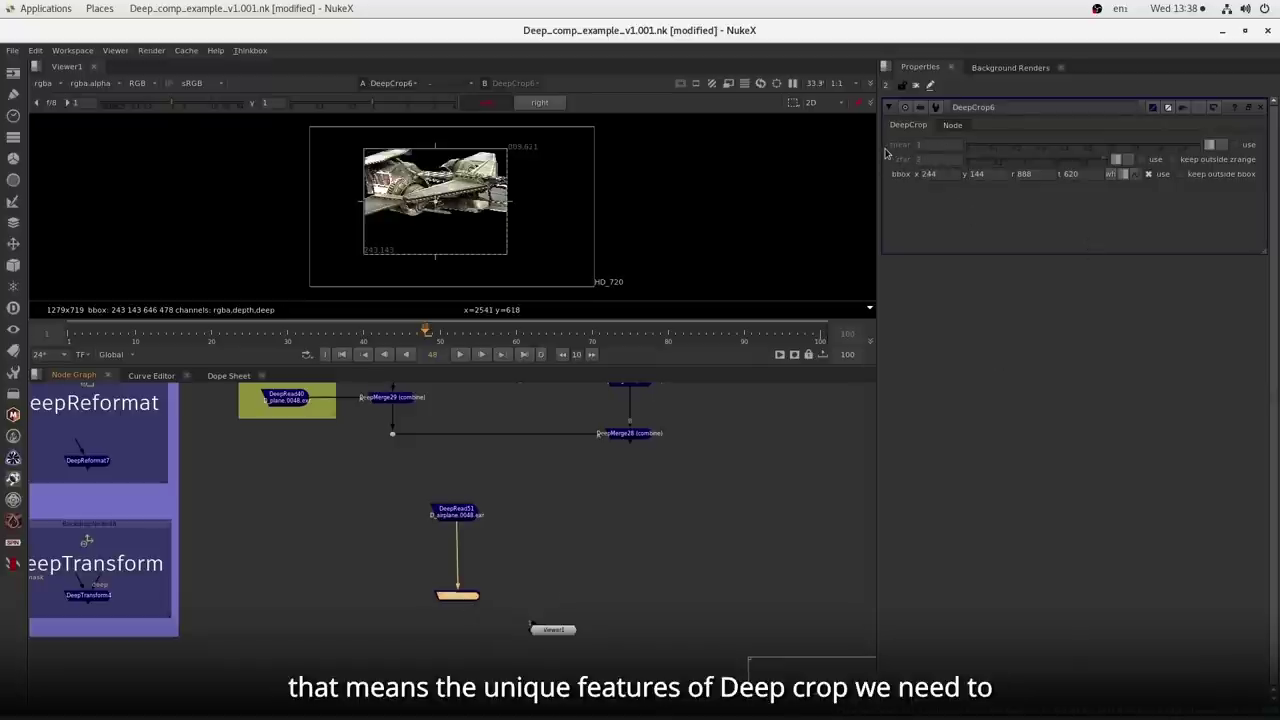
click(1148, 174)
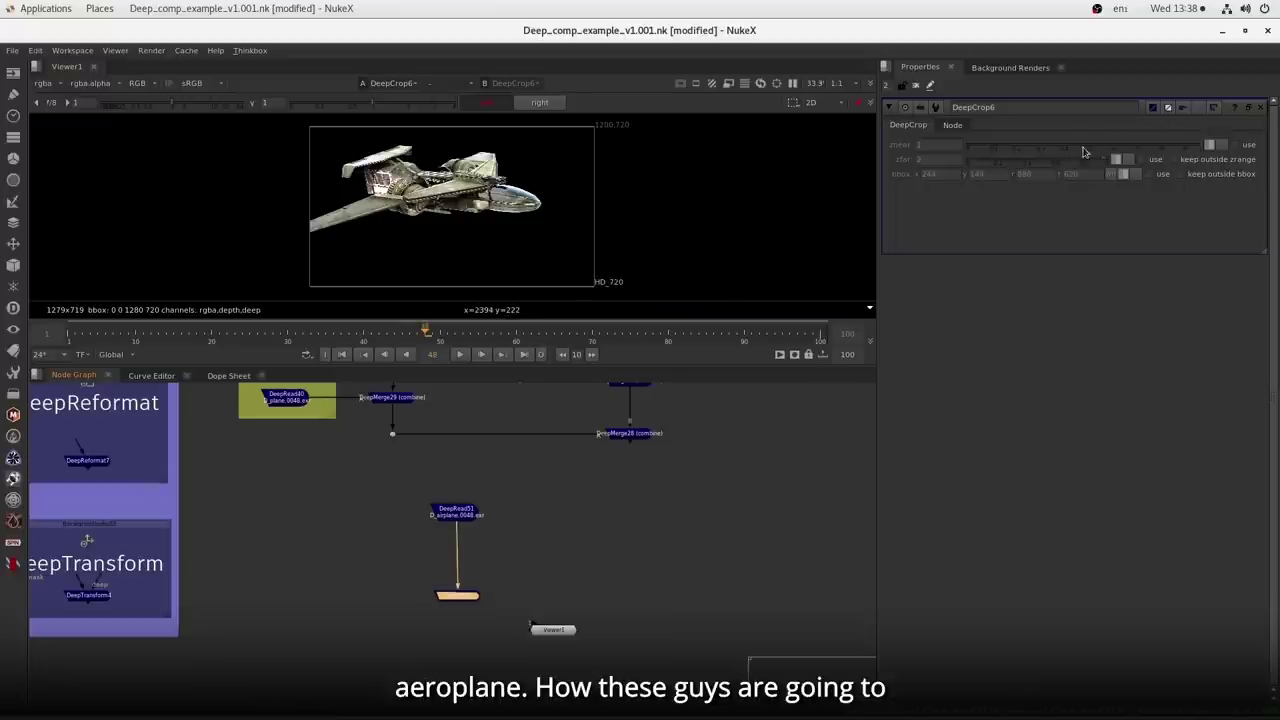
- Branch a DeepSample node off DeepRead51, view it, and read the minimum and maximum depth at about x 768, y 514
drag(393, 468, 401, 516)
drag(355, 455, 382, 530)
drag(358, 408, 582, 632)
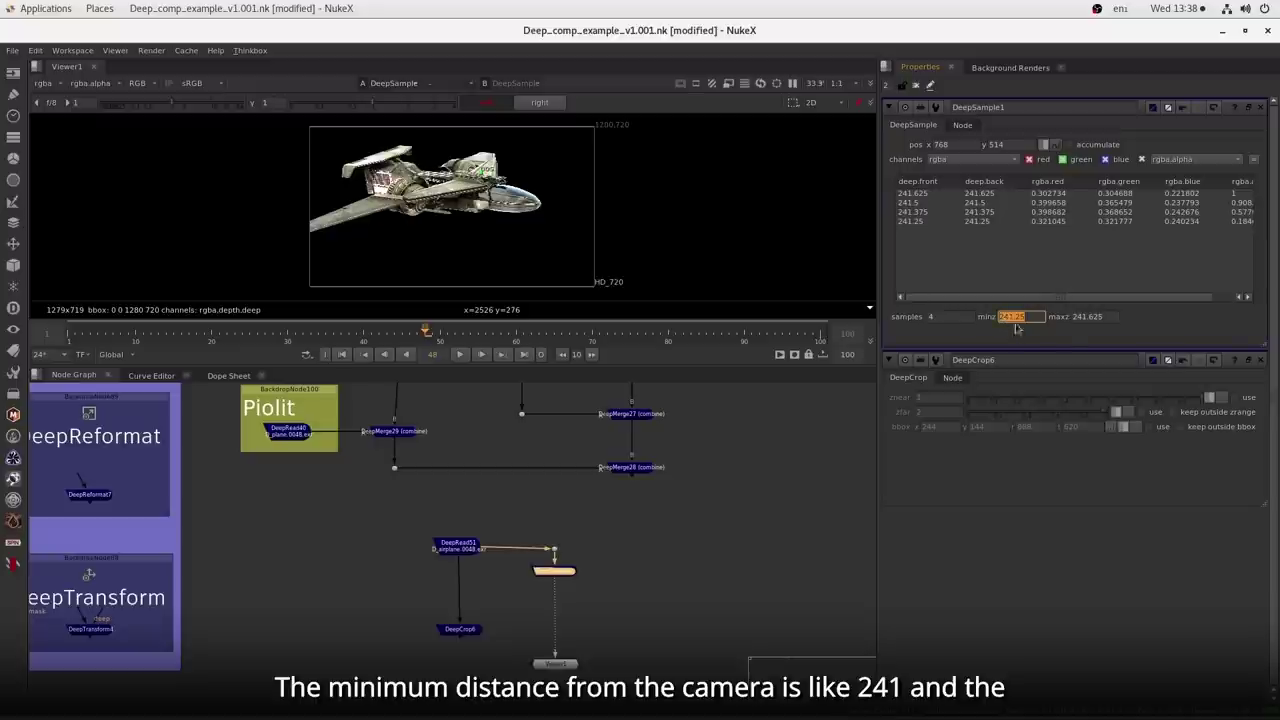
click(1076, 318)
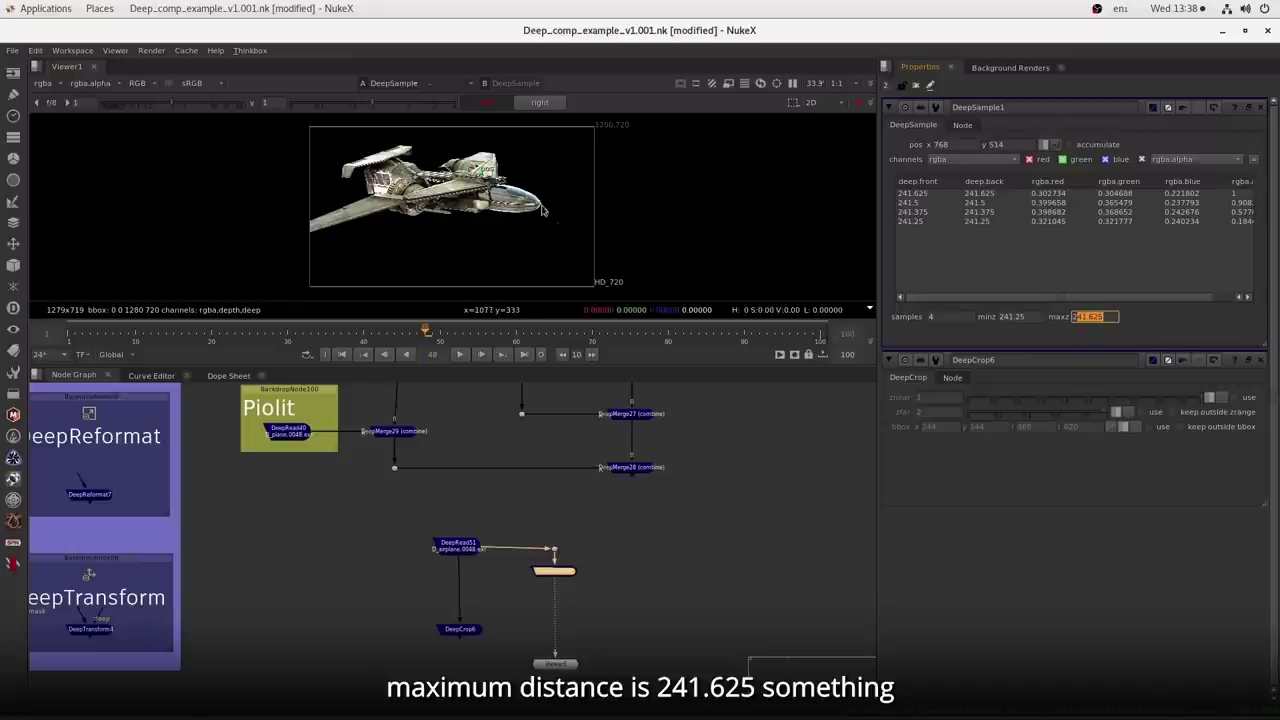
- Move the DeepSample1 position to about x 743, y 510 on the airplane and read the minimum depth there
scroll(493, 219, up, 10)
drag(460, 222, 398, 238)
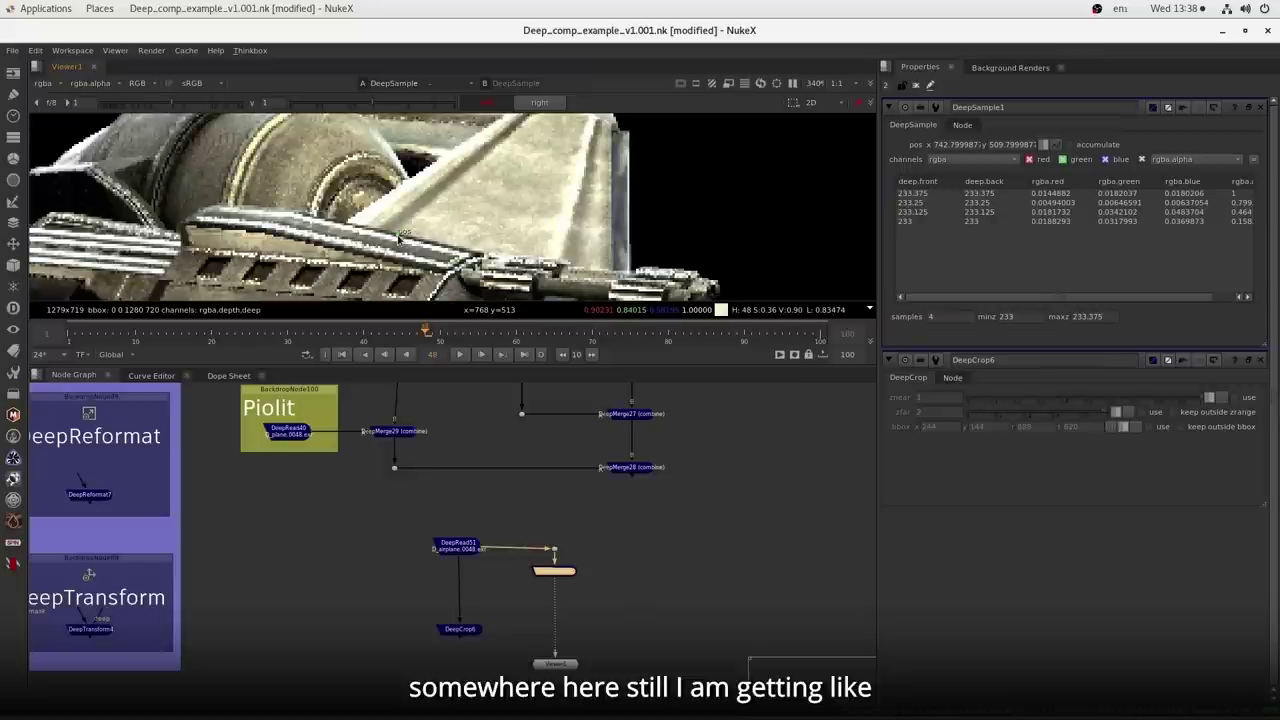
drag(1014, 318, 997, 319)
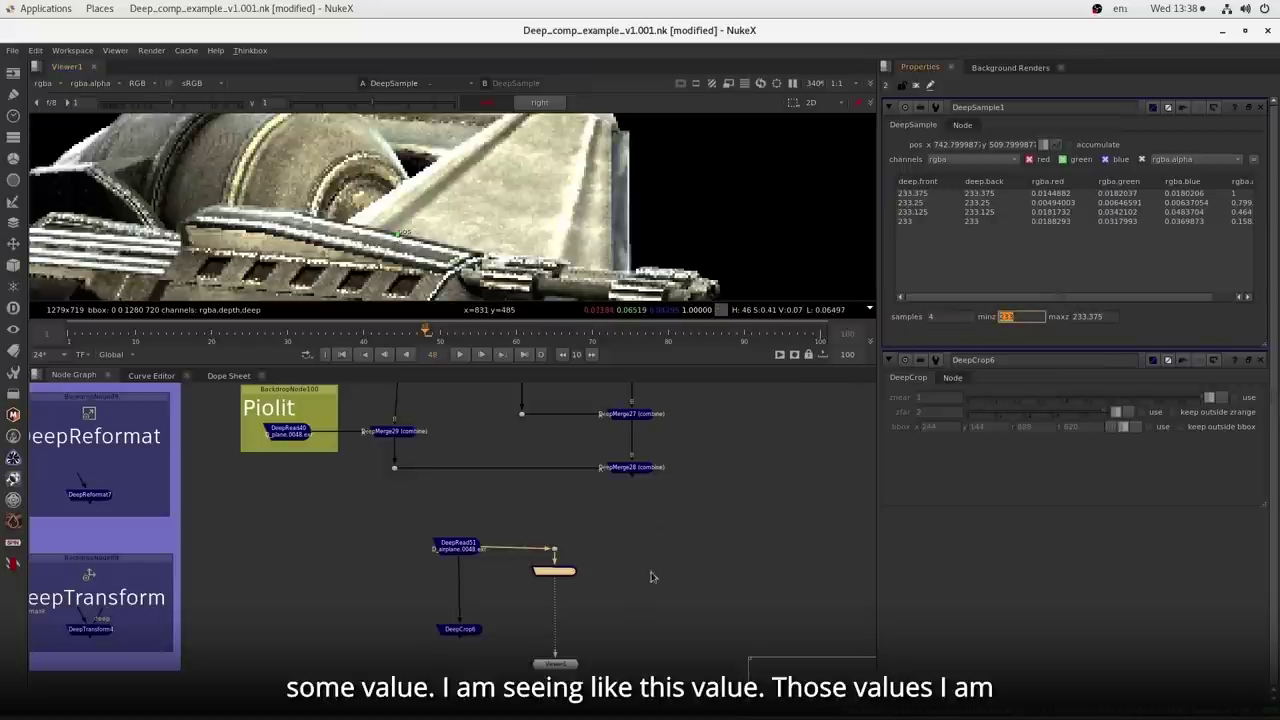
- Enable znear in the DeepCrop6 properties and set it to 233
drag(621, 607, 629, 569)
click(453, 598)
double_click(453, 598)
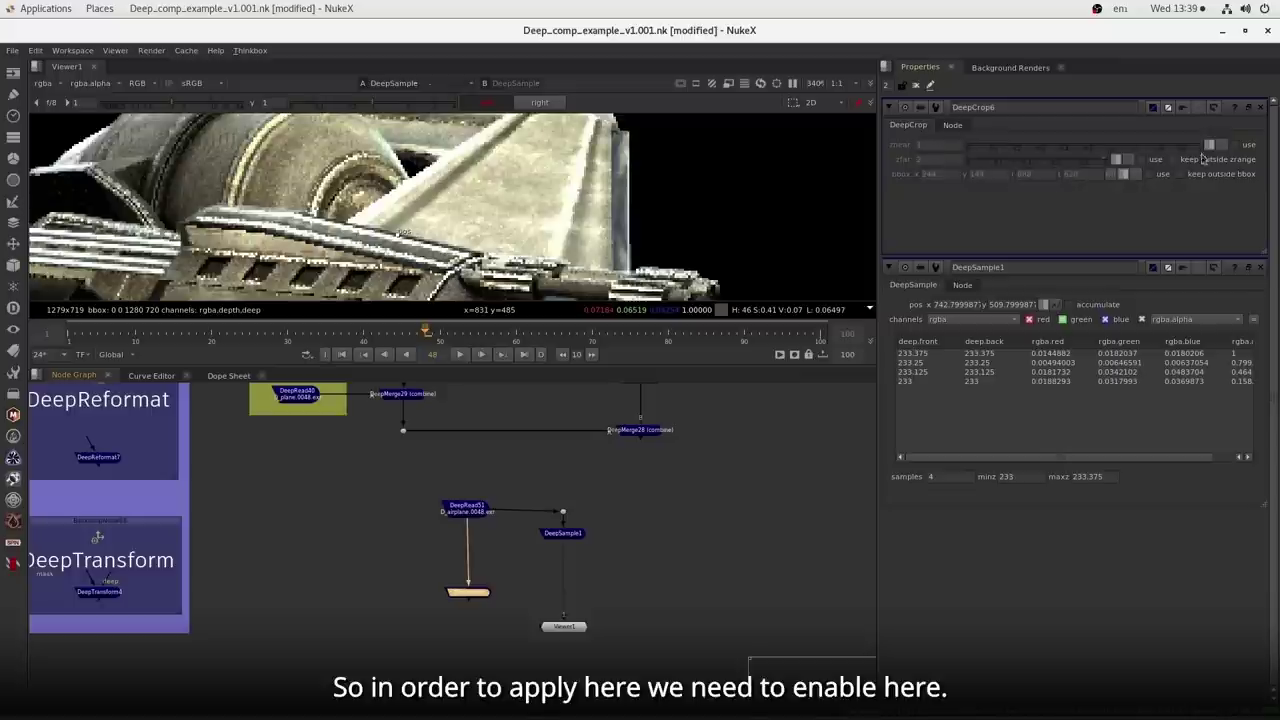
click(1234, 145)
click(942, 145)
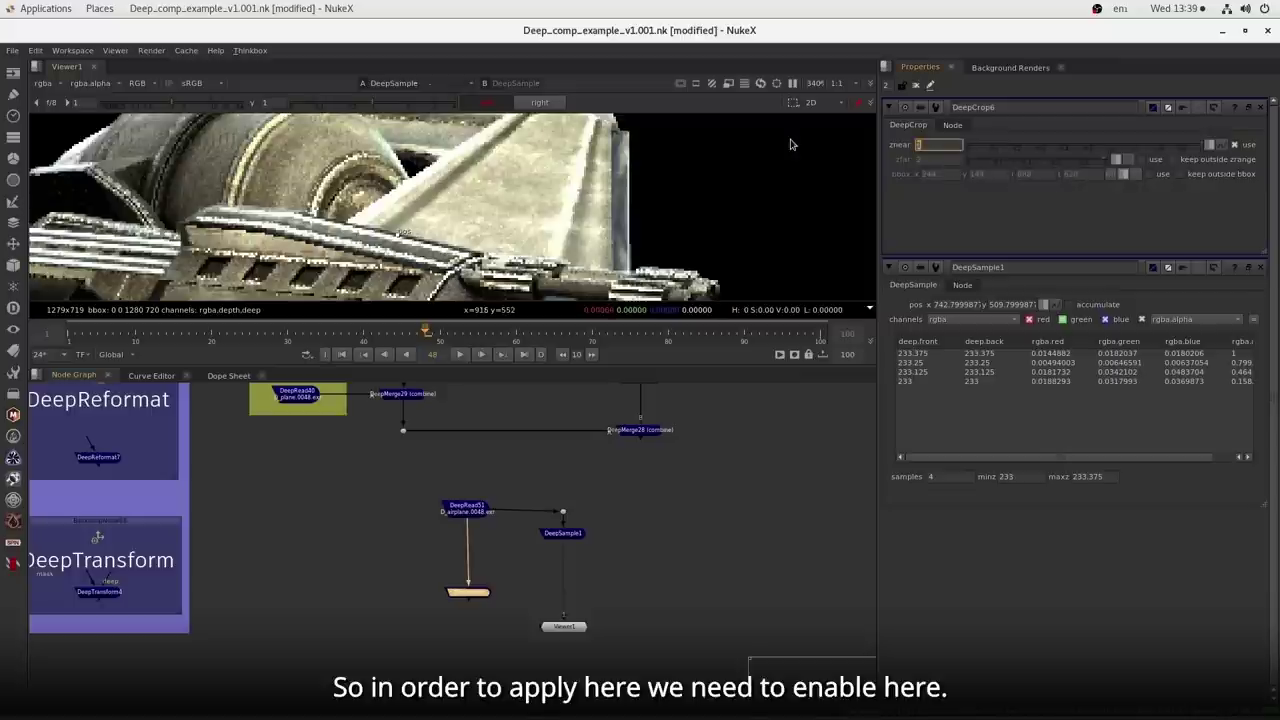
key(Return)
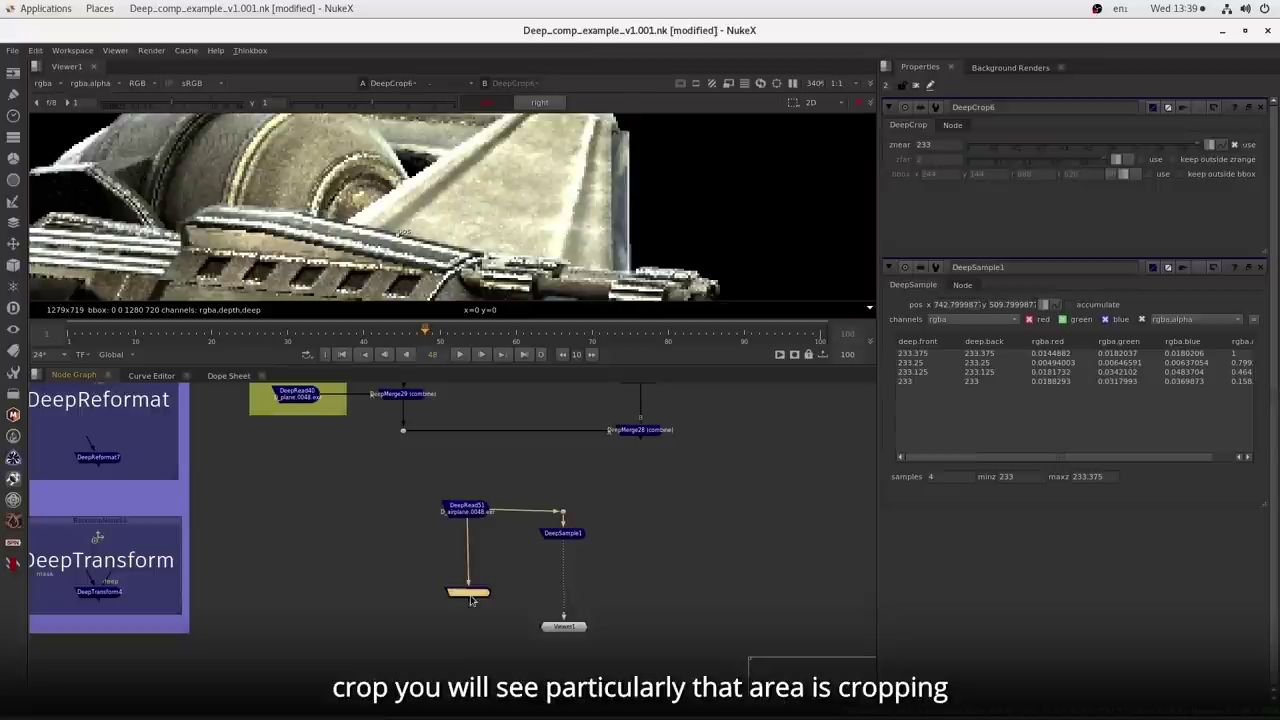
- View DeepCrop6 and examine which parts of the airplane the znear limit crops away
key(1)
scroll(452, 263, down, 5)
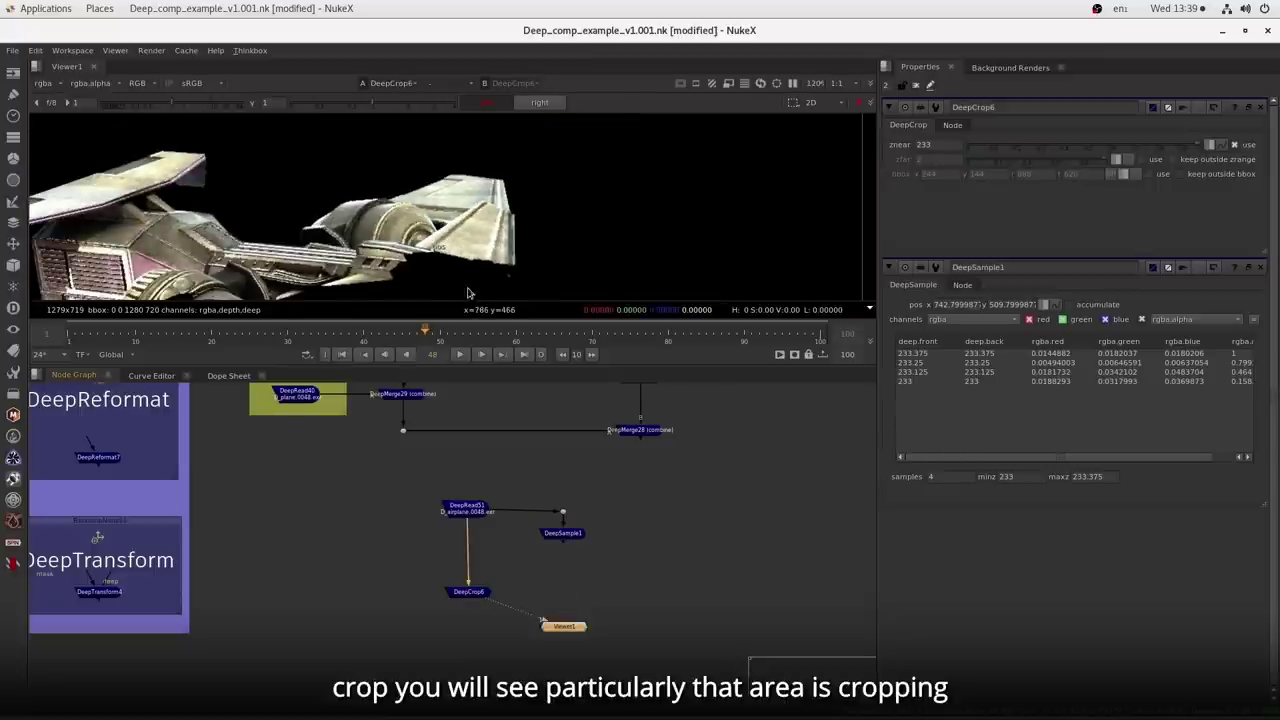
drag(427, 276, 435, 197)
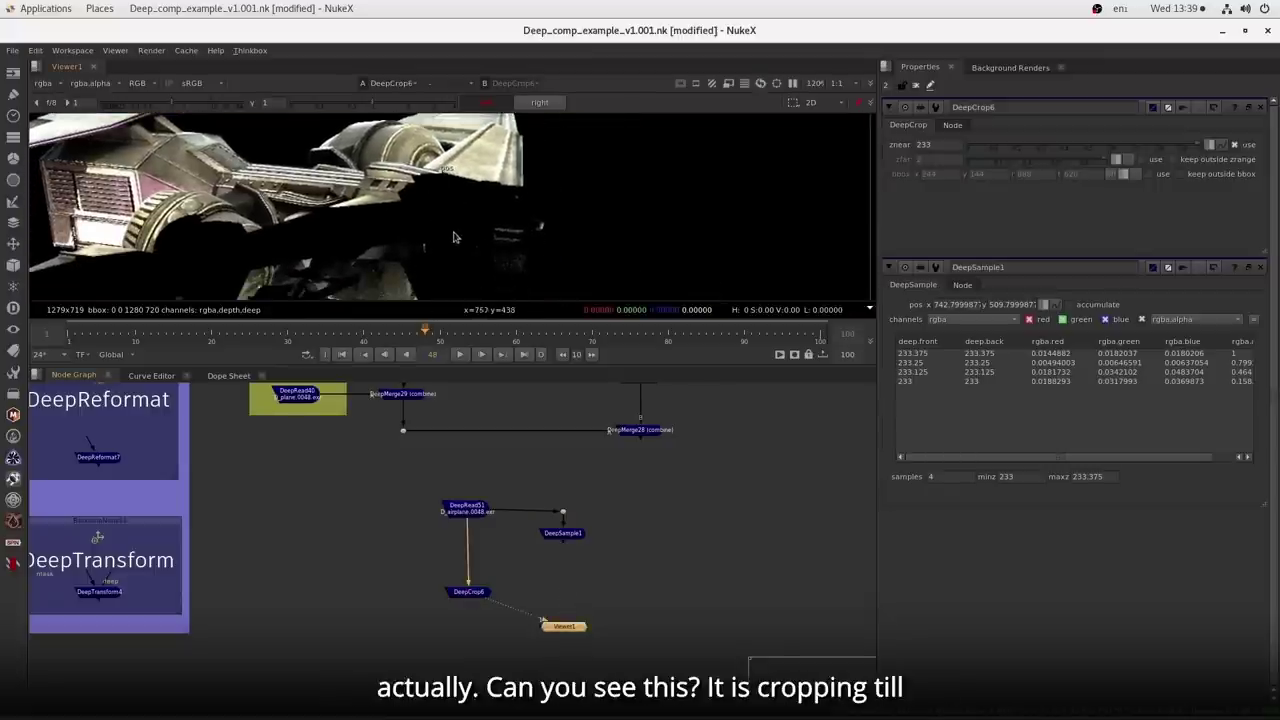
scroll(455, 240, down, 3)
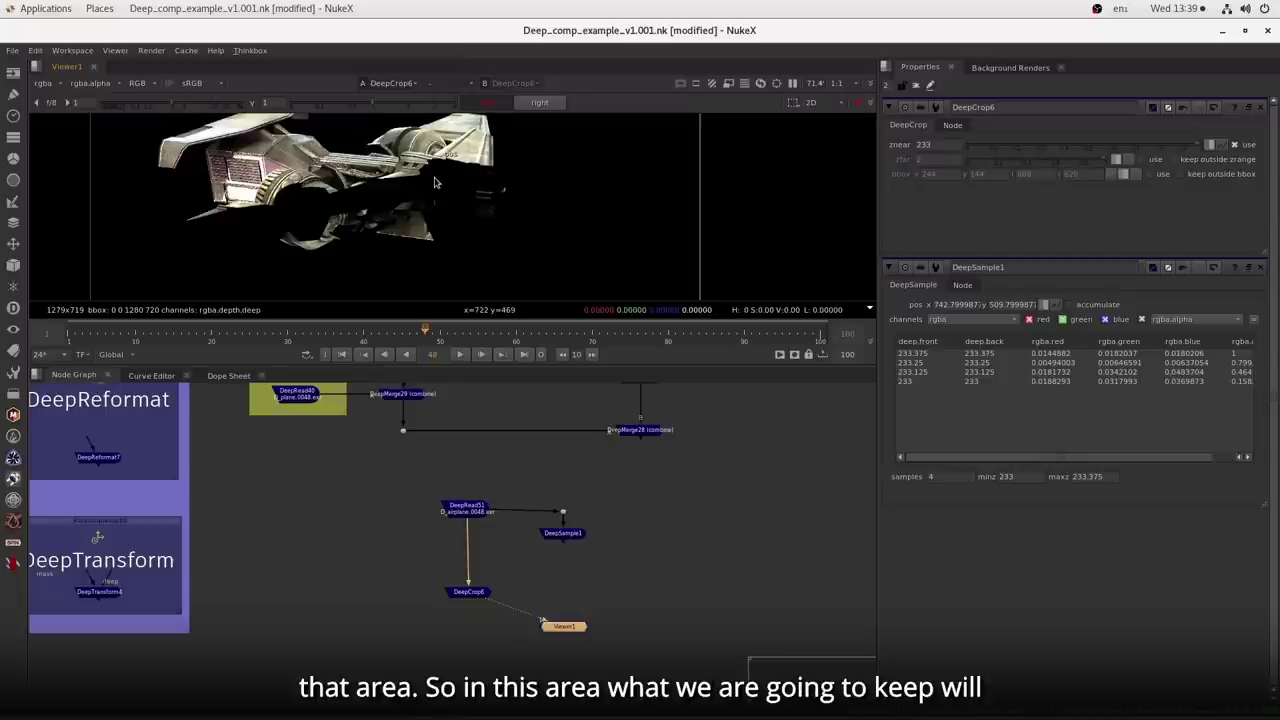
- Try a zfar limit of 0 on DeepCrop6, toggle znear off and on, and turn zfar off again
click(1140, 161)
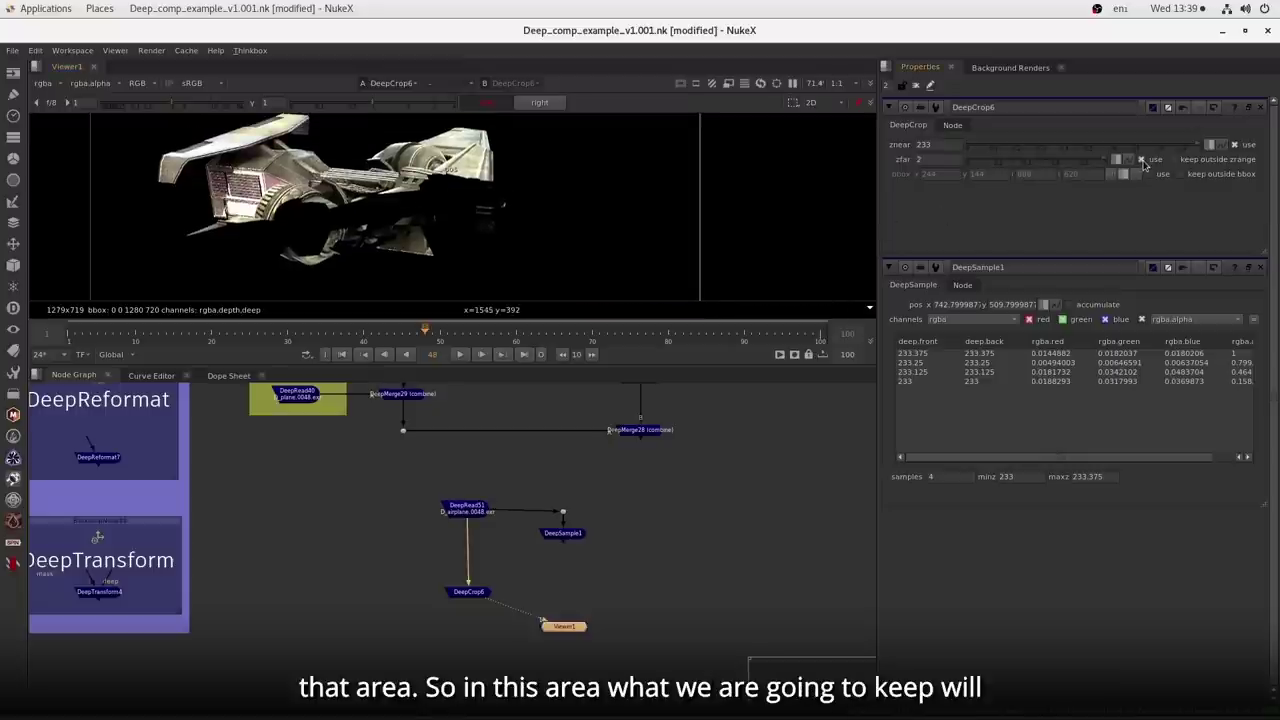
double_click(936, 160)
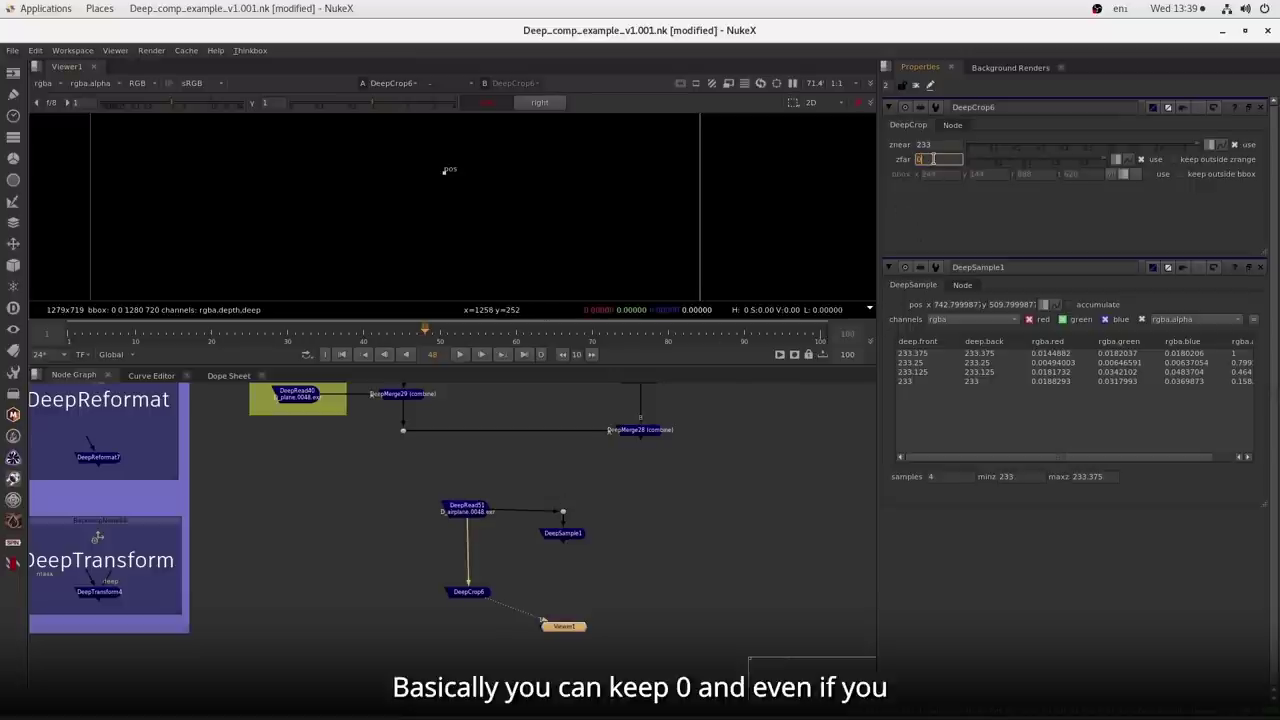
click(1234, 146)
click(1234, 146)
click(1142, 160)
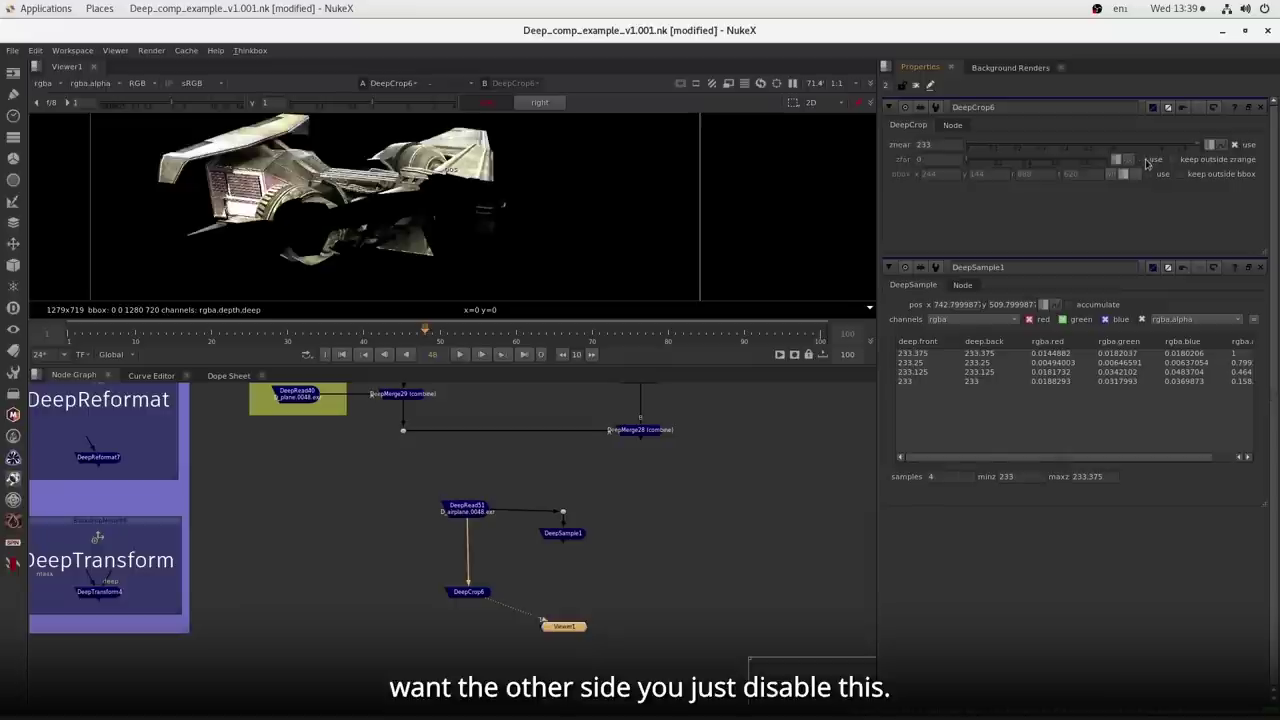
- Turn off znear on DeepCrop6, enable zfar and set it to 265
click(1236, 146)
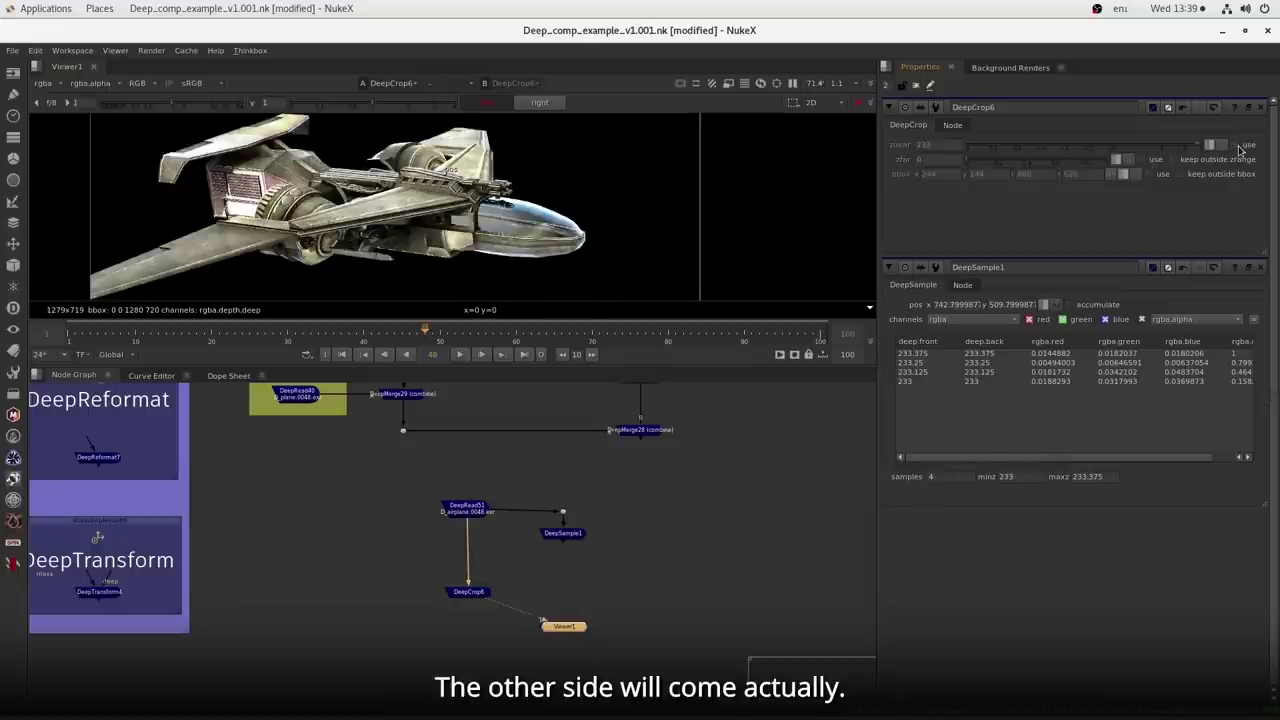
click(1142, 160)
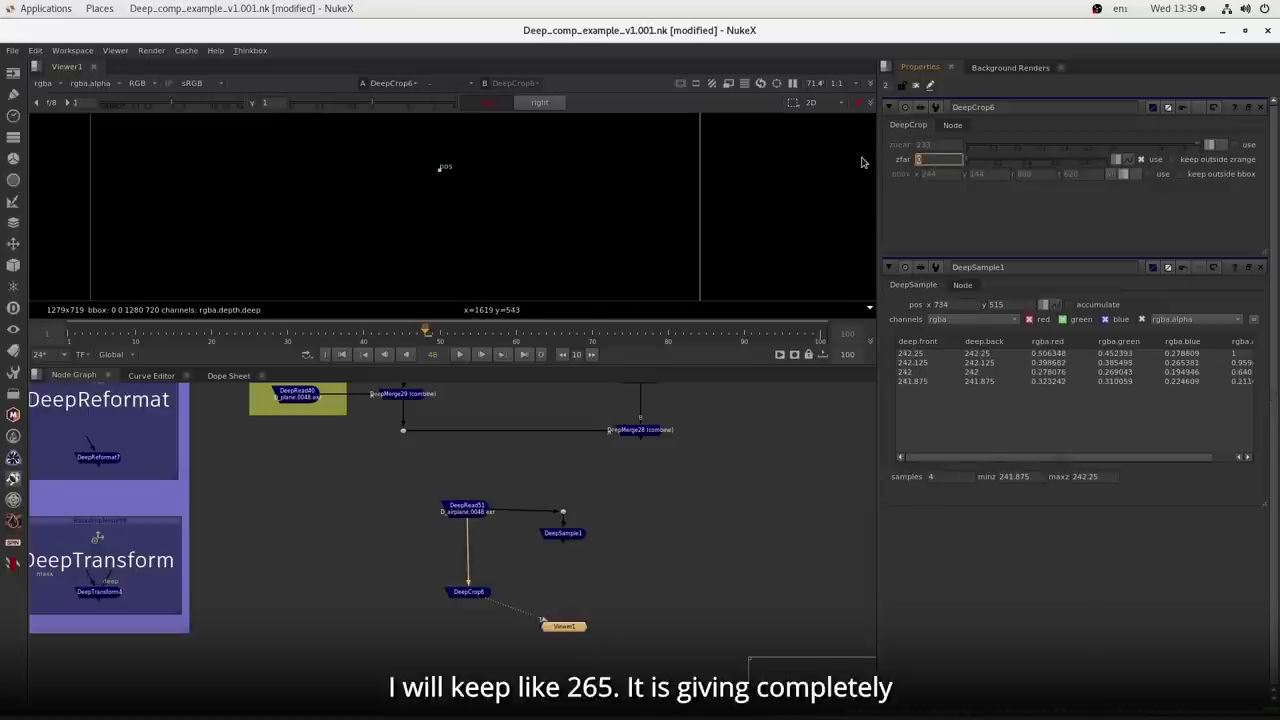
text(265)
key(Return)
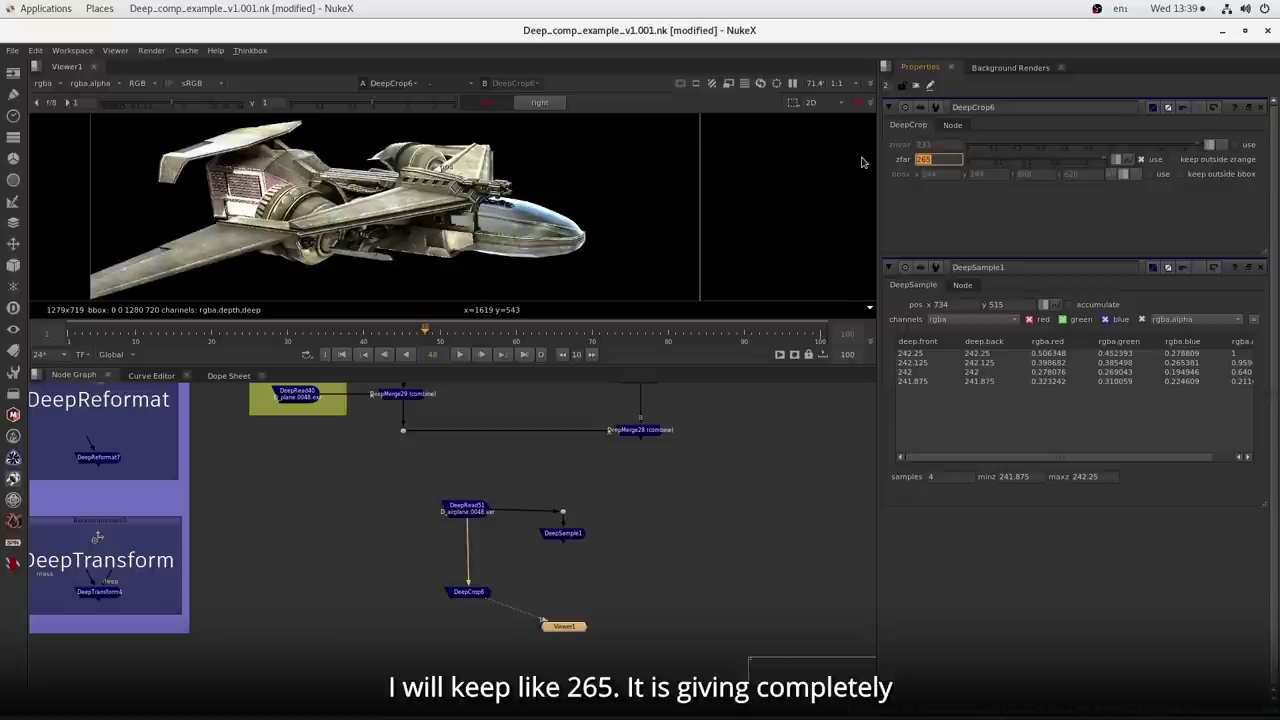
- Set the DeepCrop6 zfar to 242
click(1142, 160)
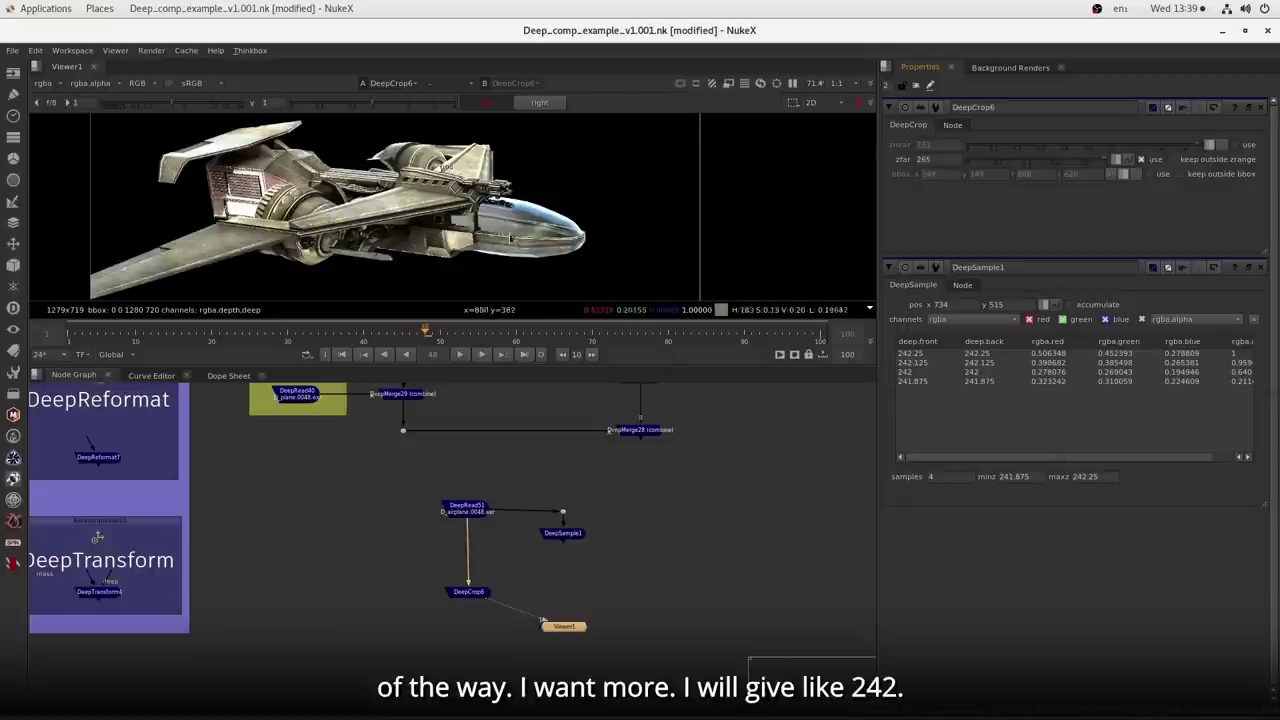
click(922, 160)
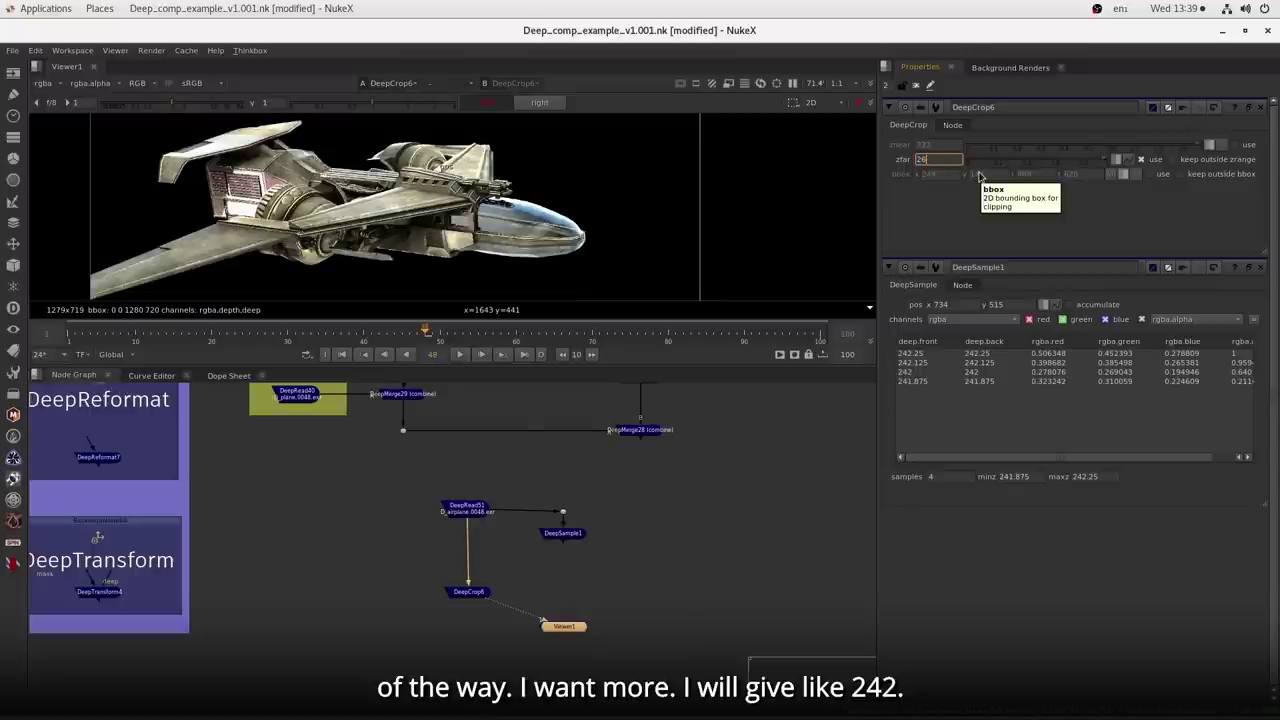
text(242)
key(Return)
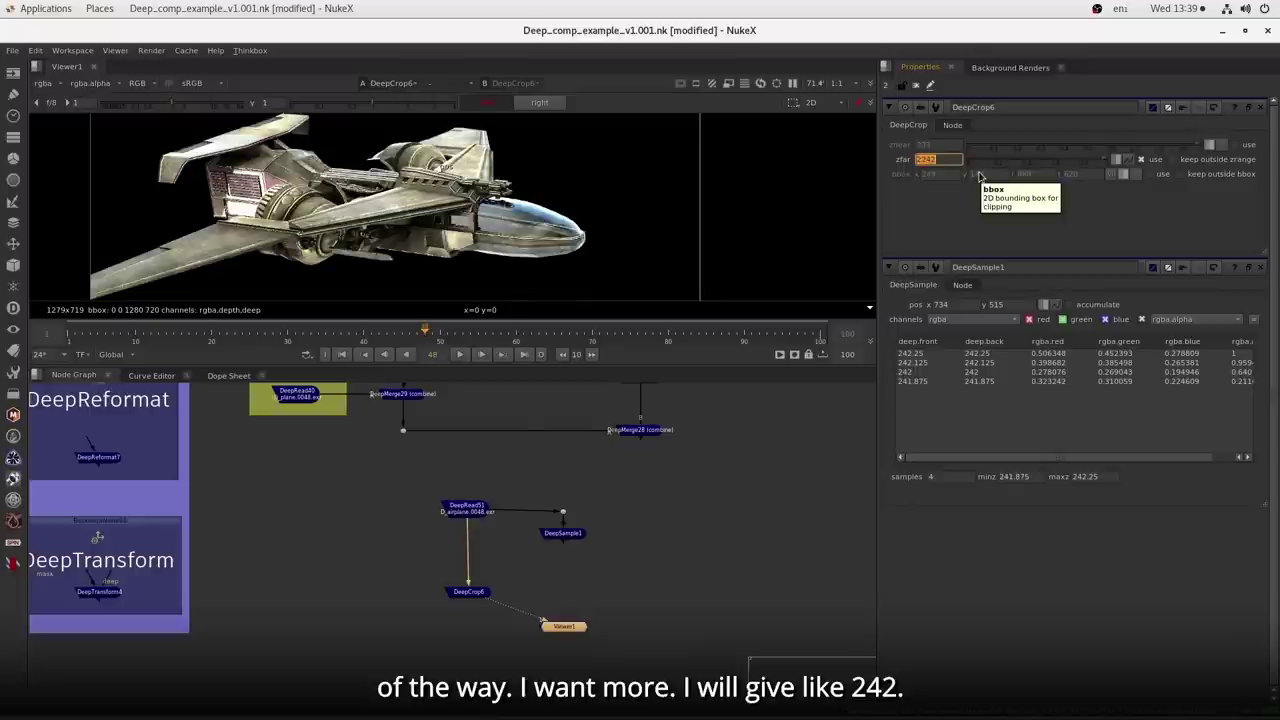
key(BackSpace)
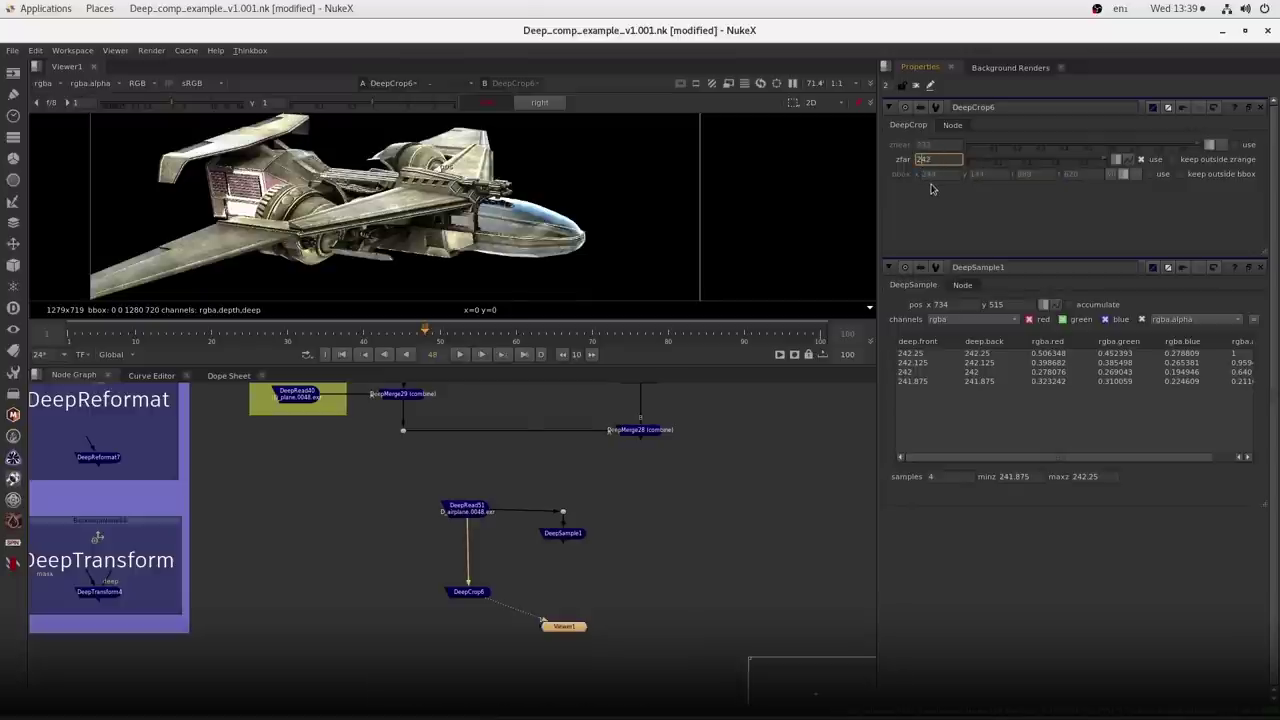
click(738, 456)
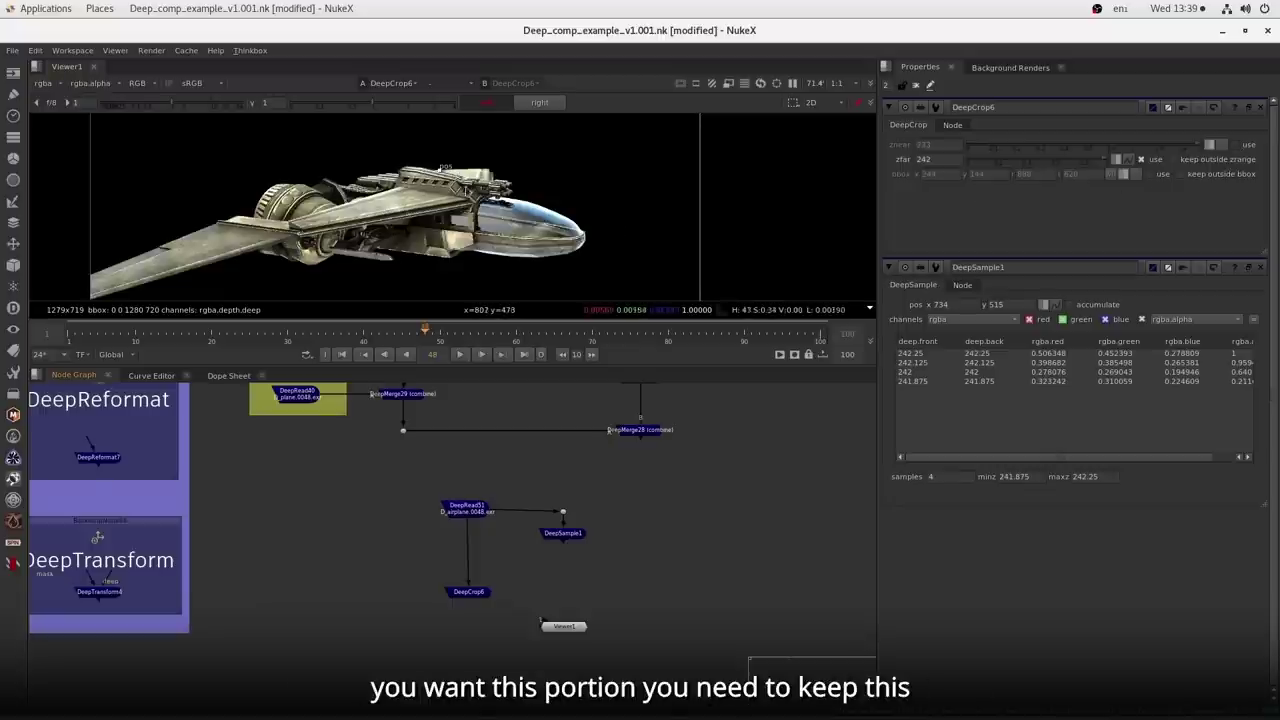
- Enable znear alongside zfar on DeepCrop6 and set znear to 255
click(1234, 145)
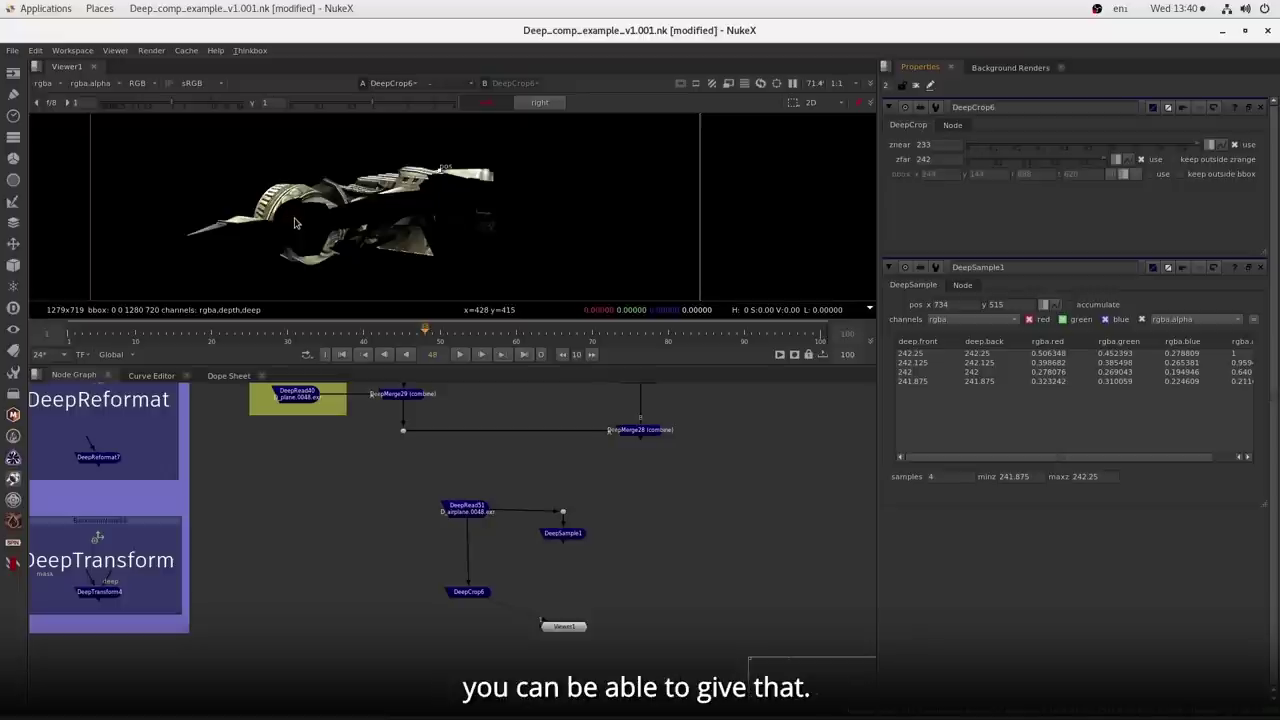
double_click(948, 145)
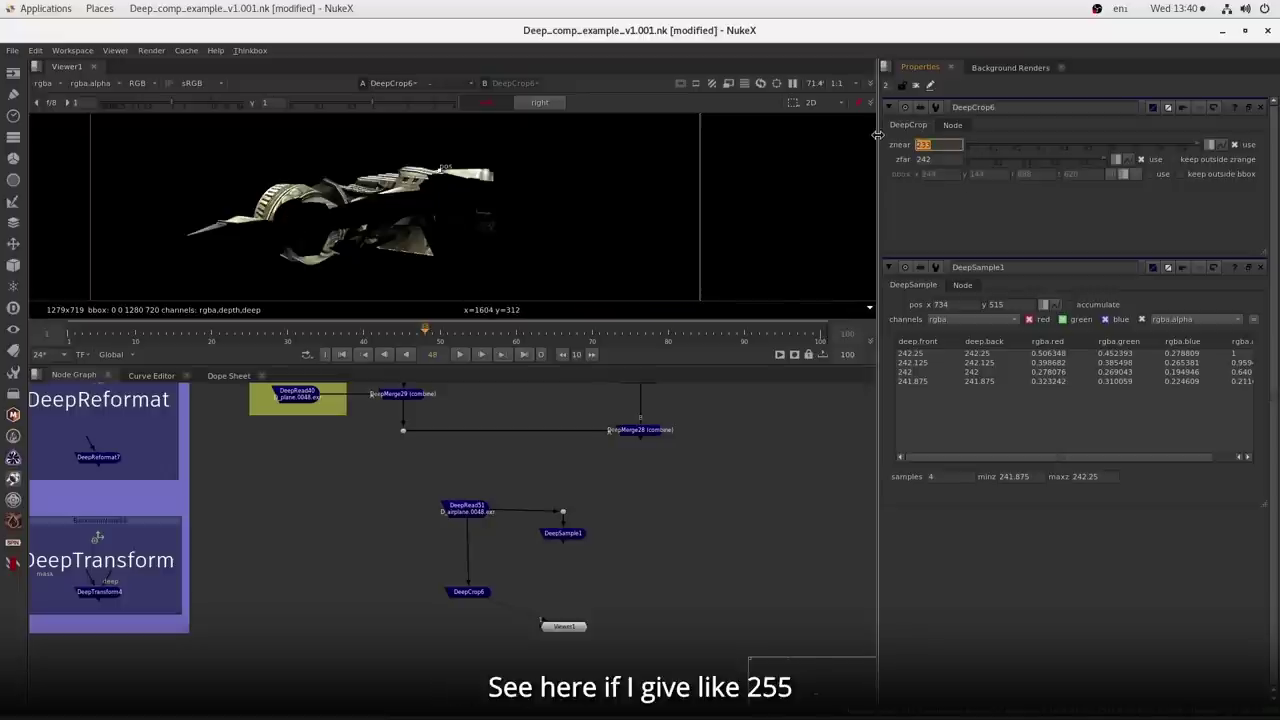
text(255)
key(Return)
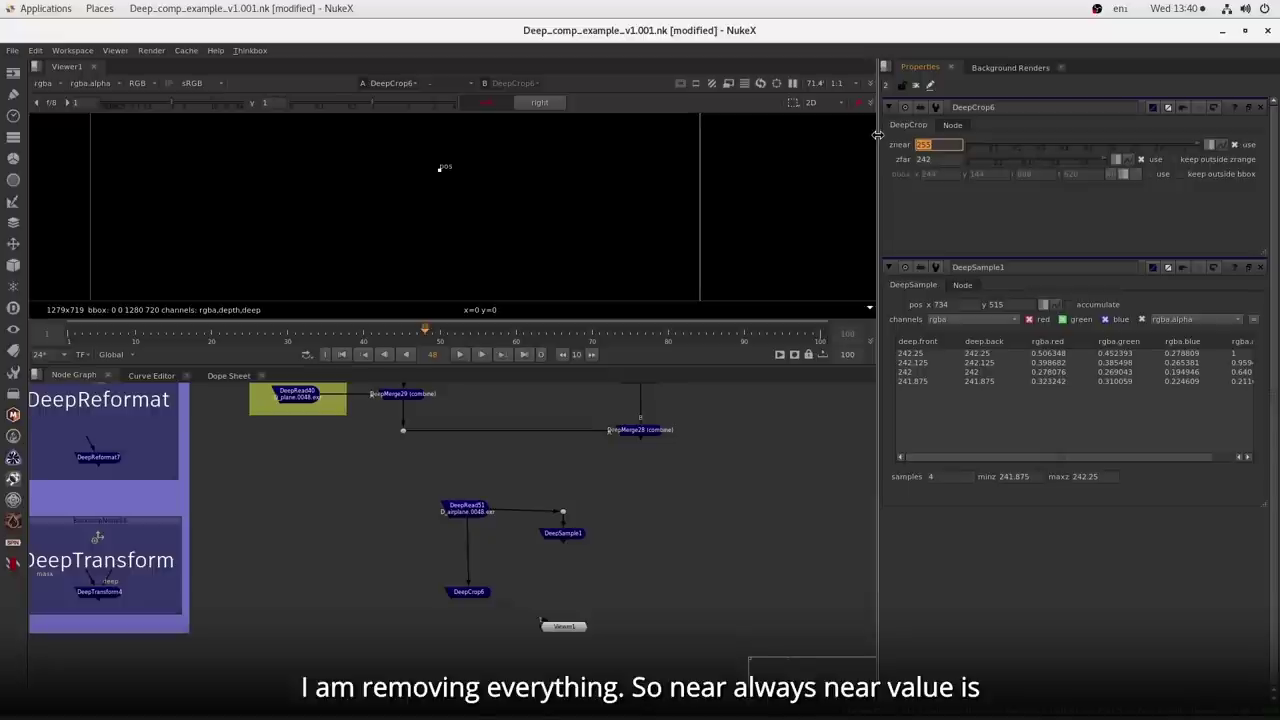
- Undo the znear value of 255 on DeepCrop6 and set znear to 210
key(ctrl+z)
double_click(938, 145)
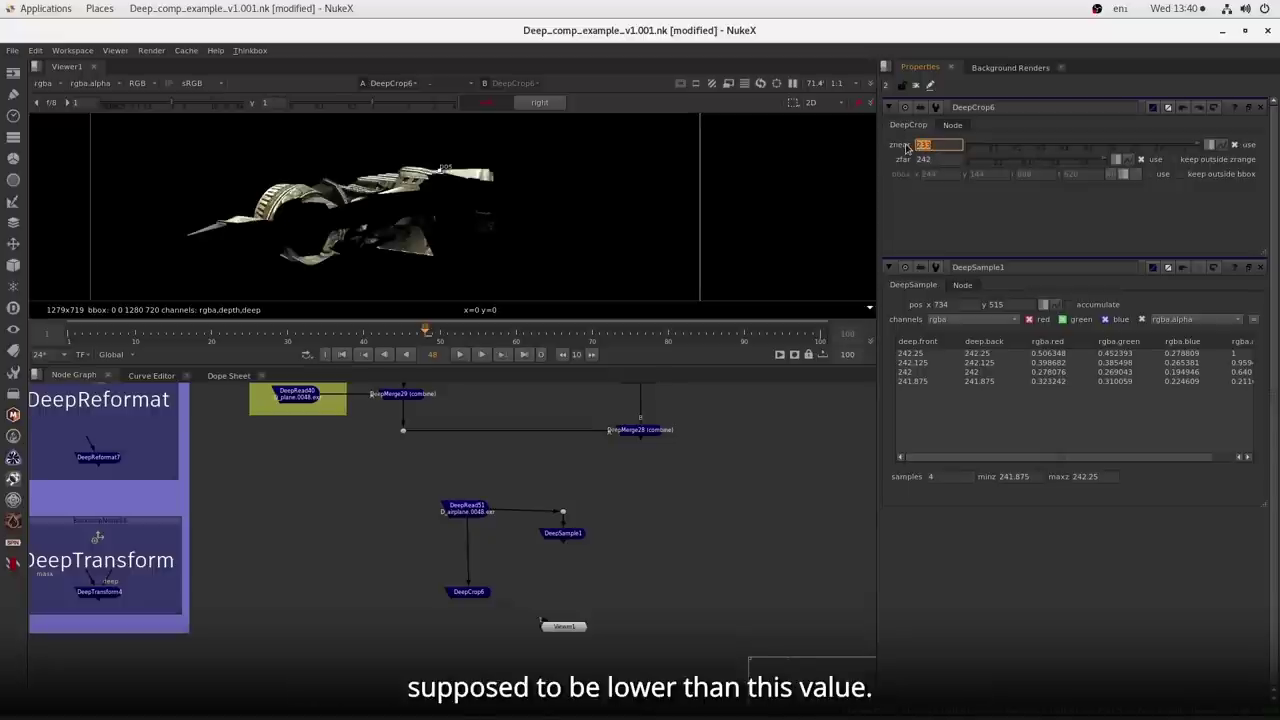
double_click(938, 159)
double_click(937, 145)
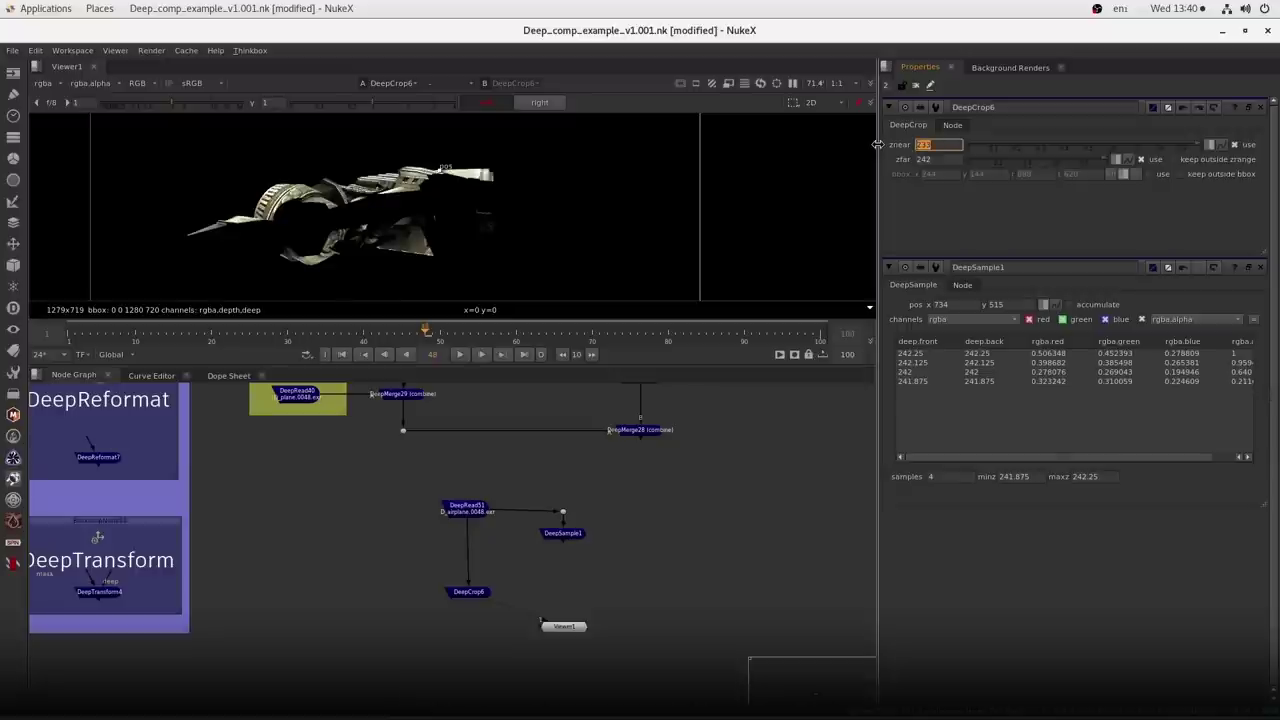
text(210)
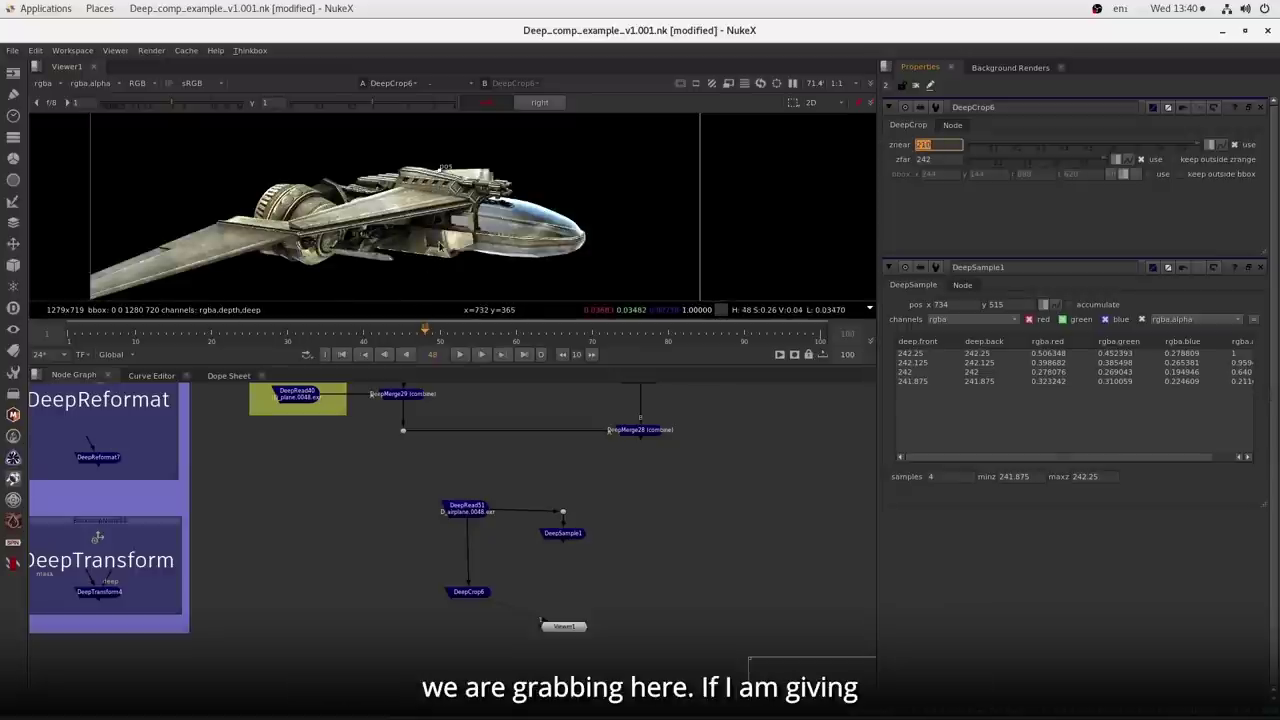
- Try a zfar value of 200 on DeepCrop6 and undo it
drag(930, 159, 905, 160)
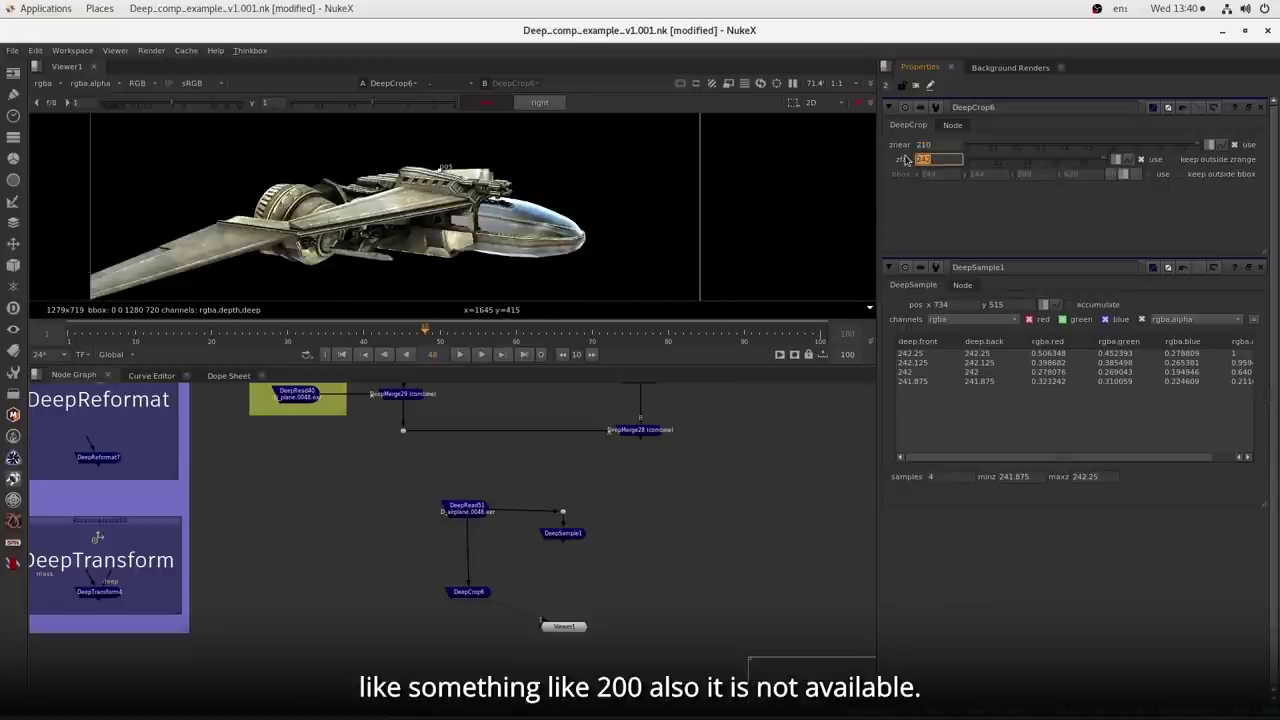
text(20)
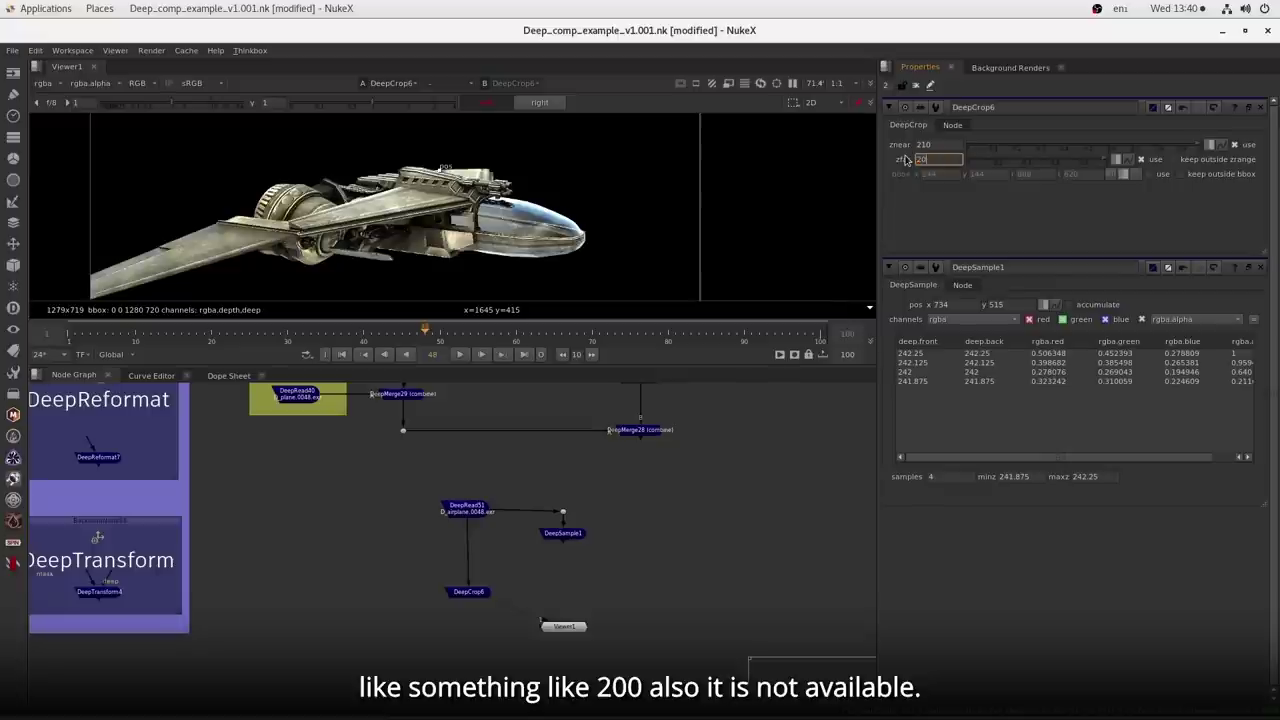
text(0)
key(Return)
key(ctrl+z)
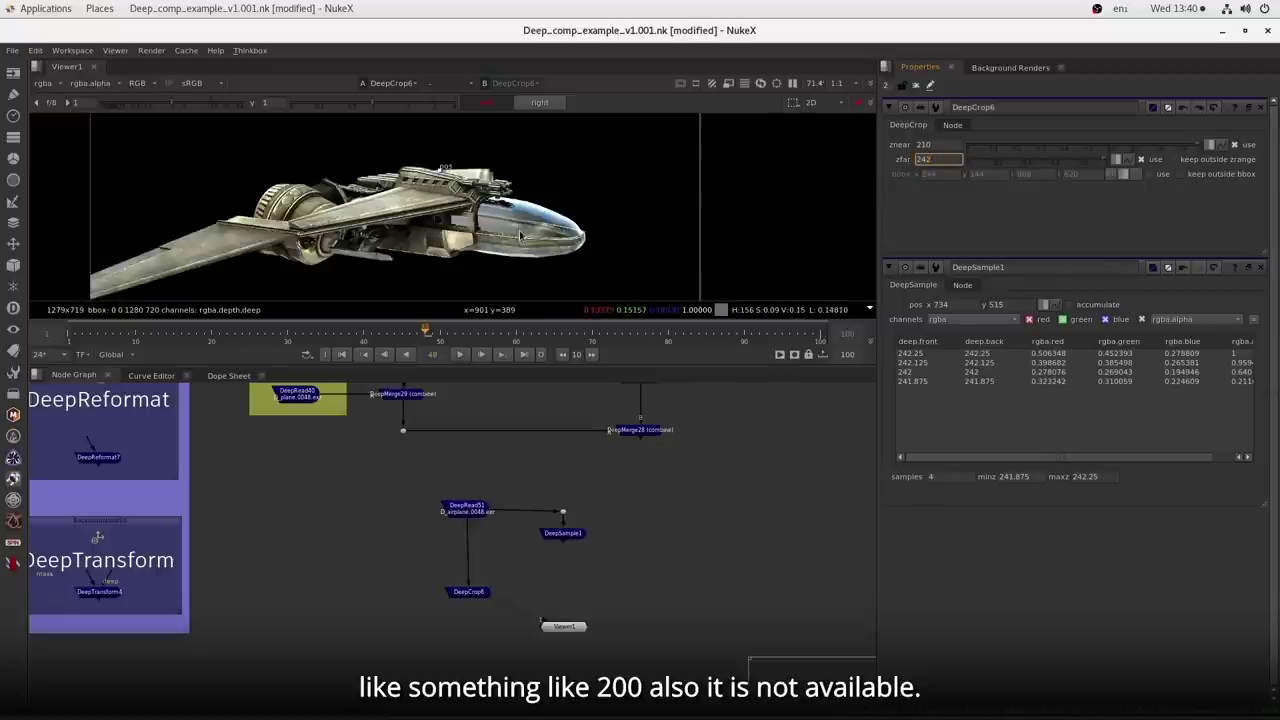
key(shift+Tab)
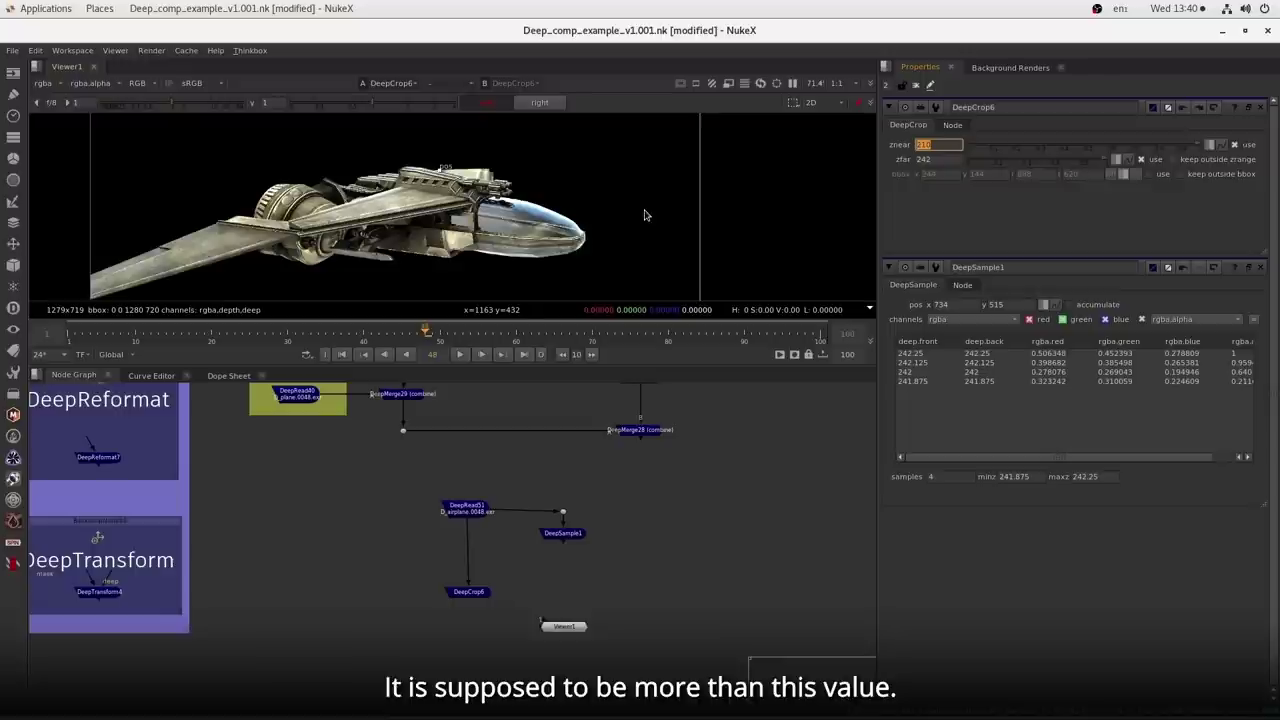
key(Return)
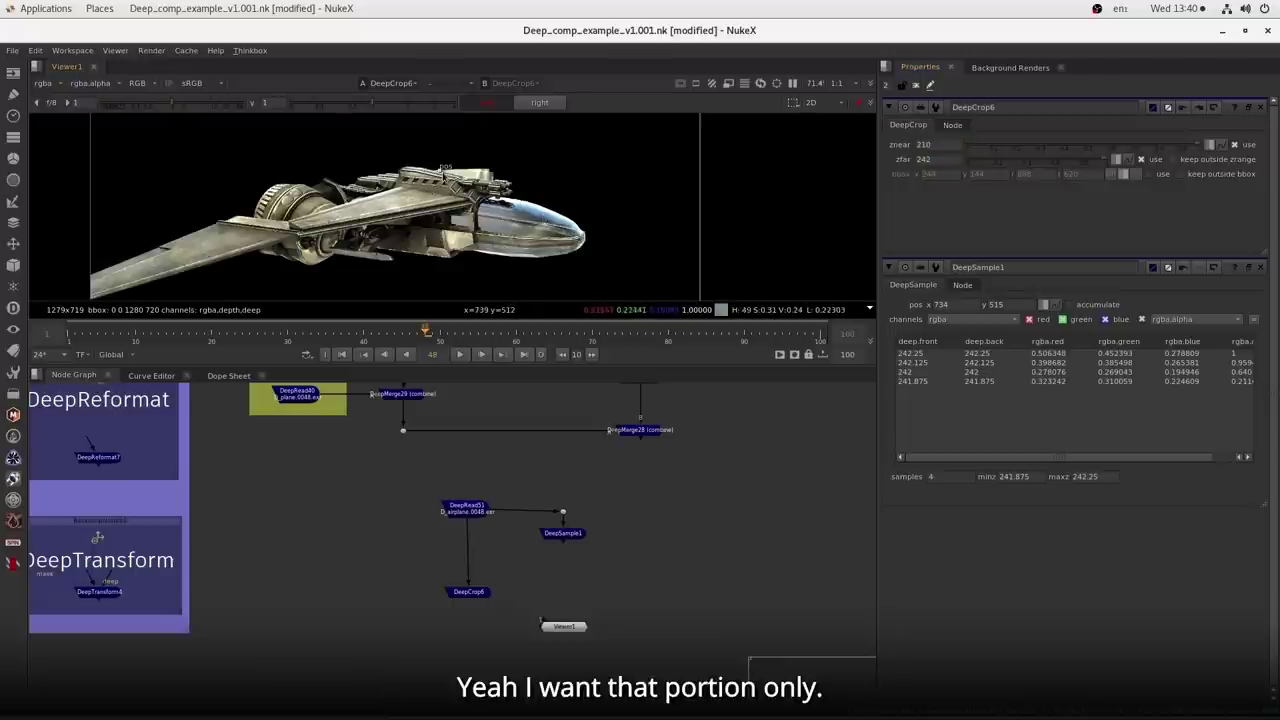
- Toggle keep outside zrange and the znear limit on DeepCrop6, leaving both enabled
click(1184, 161)
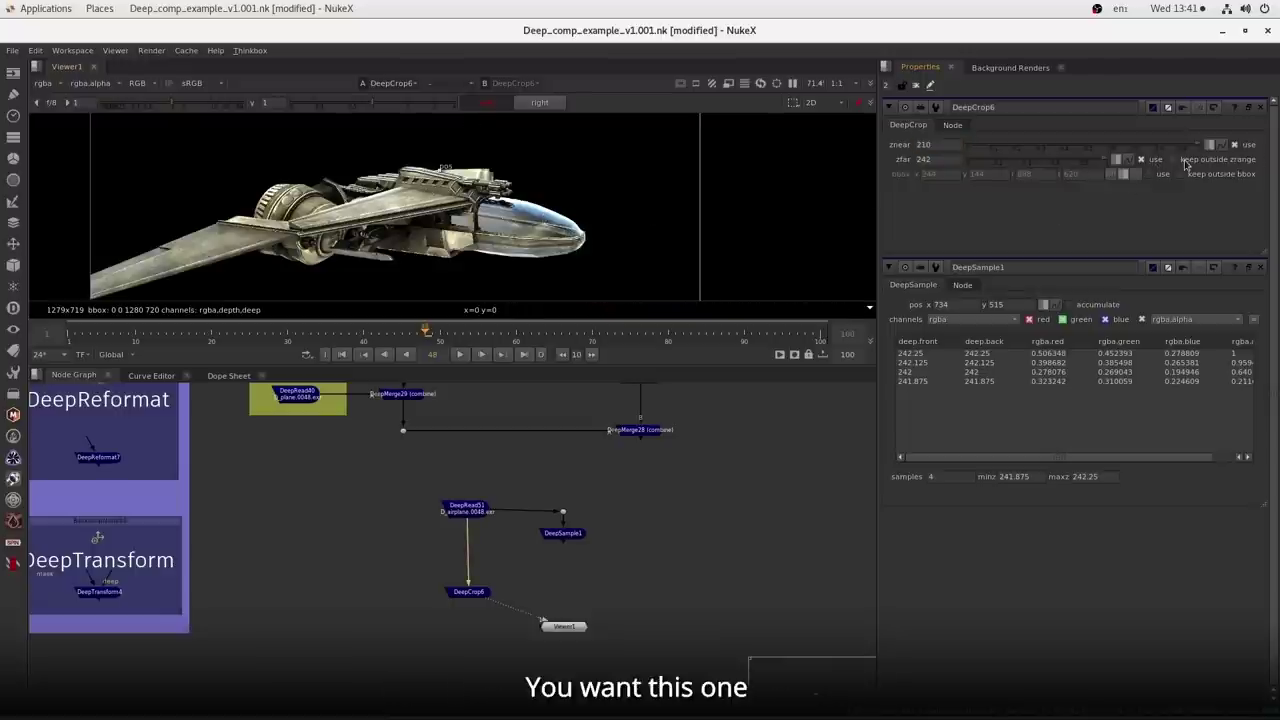
click(1182, 160)
click(1235, 146)
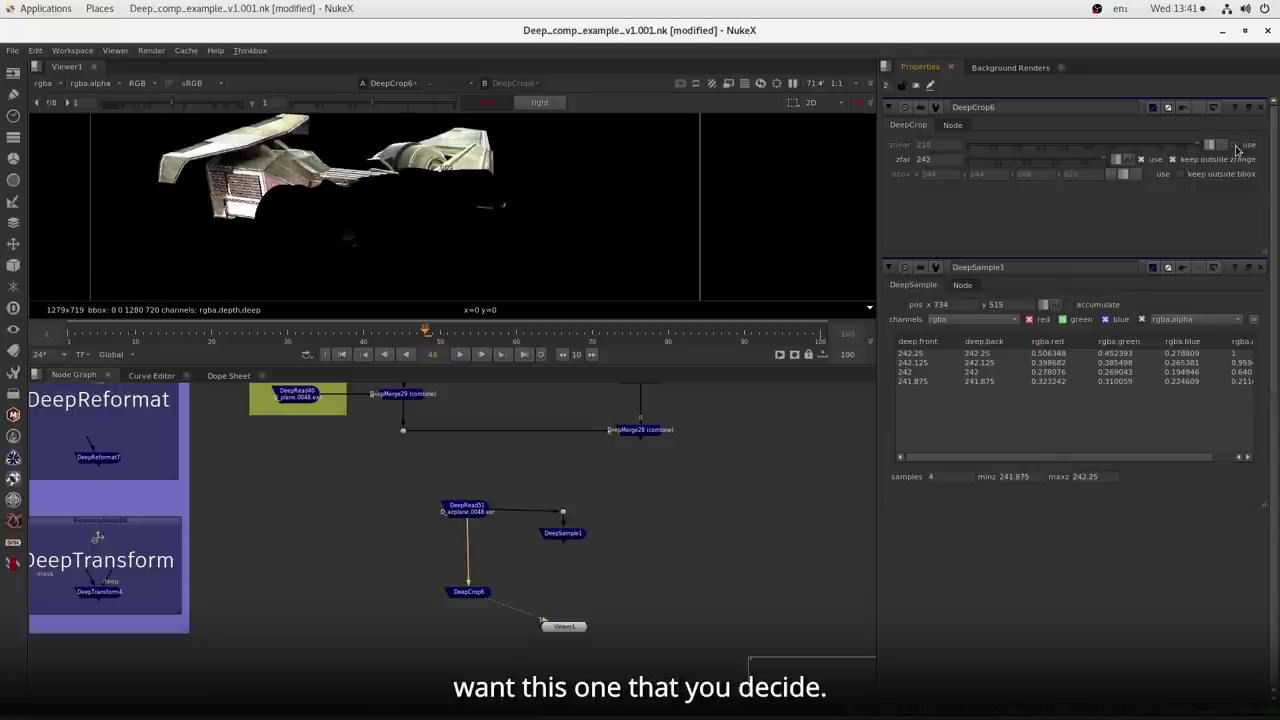
click(1178, 163)
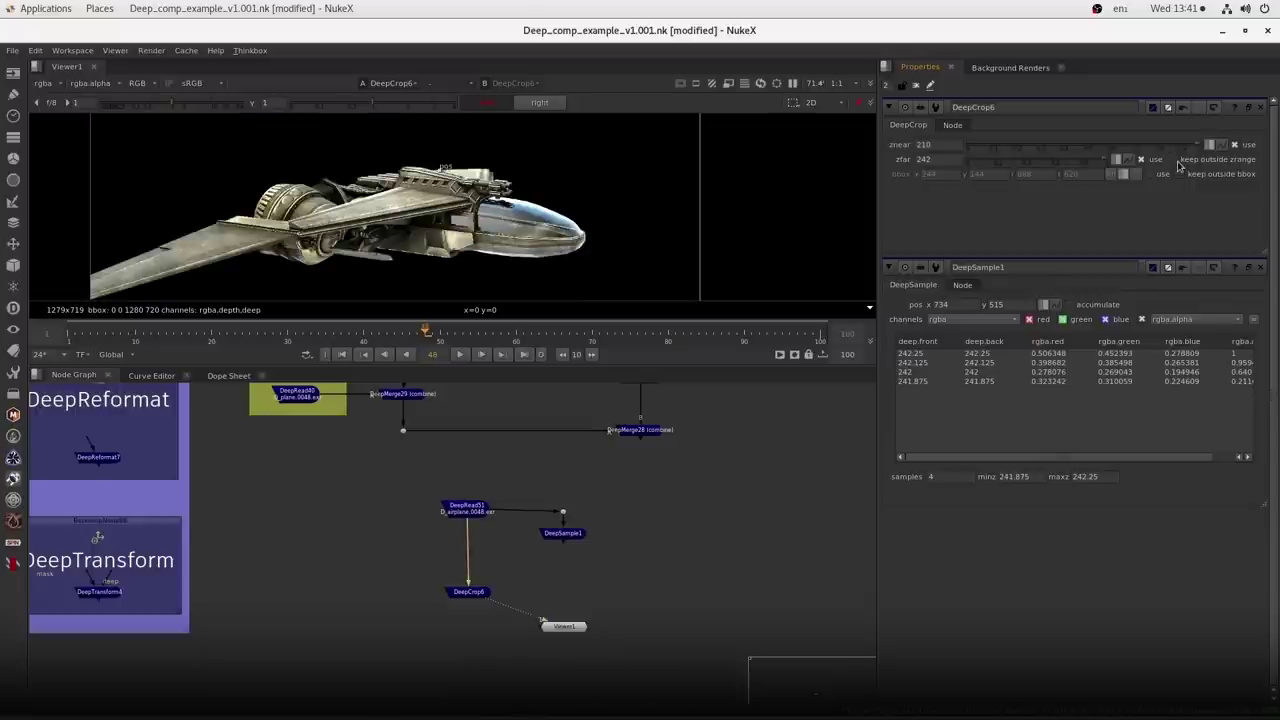
click(1178, 163)
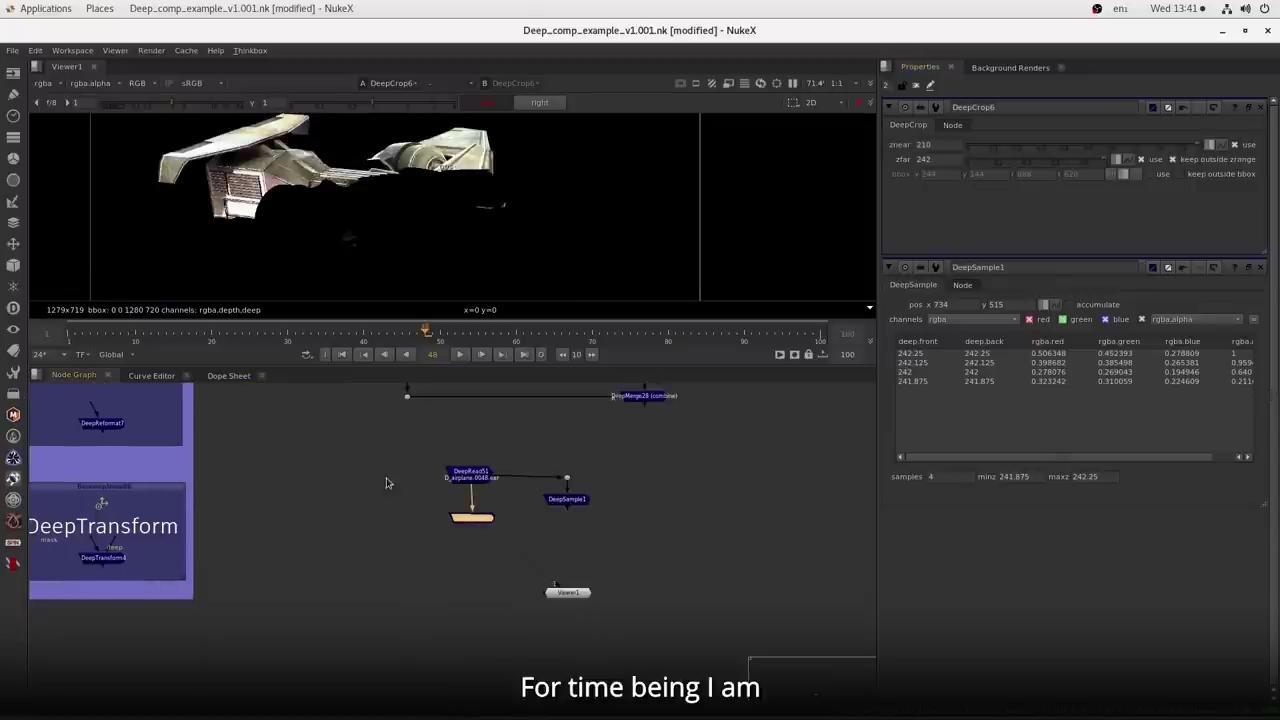
- Disable the DeepMerge27 node that combines the clouds with the background, while viewing the final deep merge
drag(387, 483, 494, 532)
drag(372, 577, 286, 645)
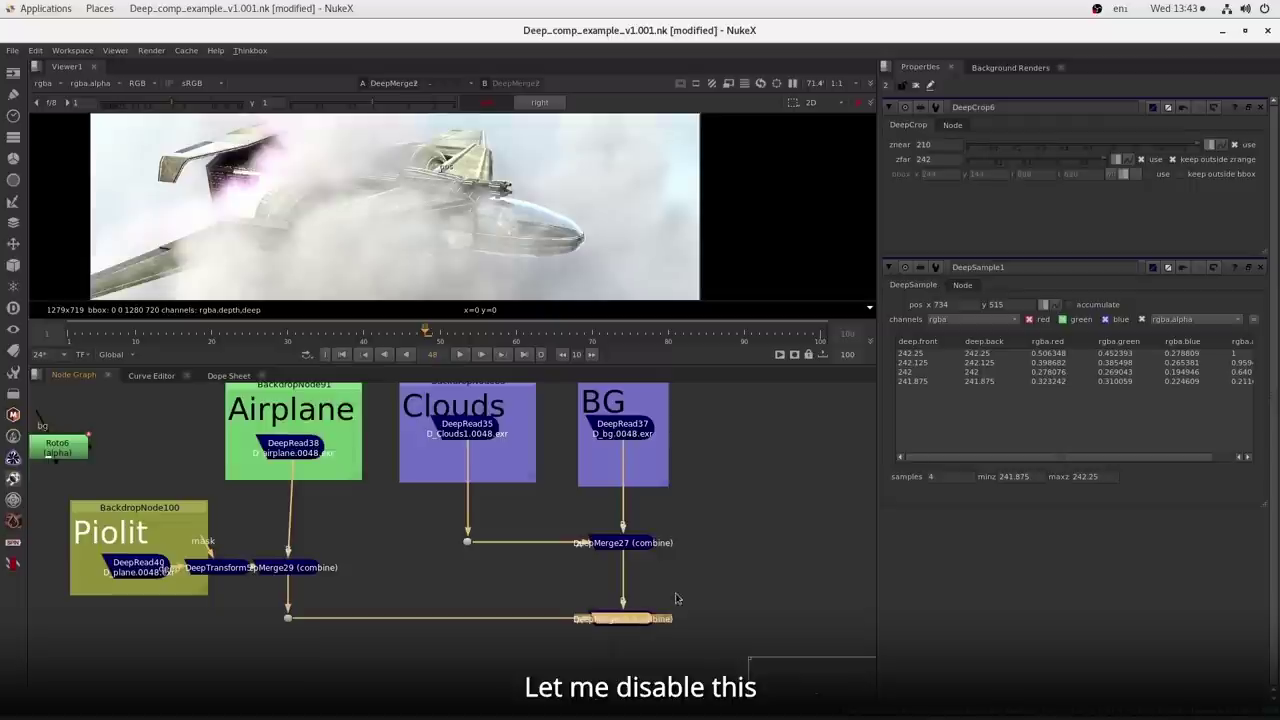
drag(670, 590, 561, 526)
key(d)
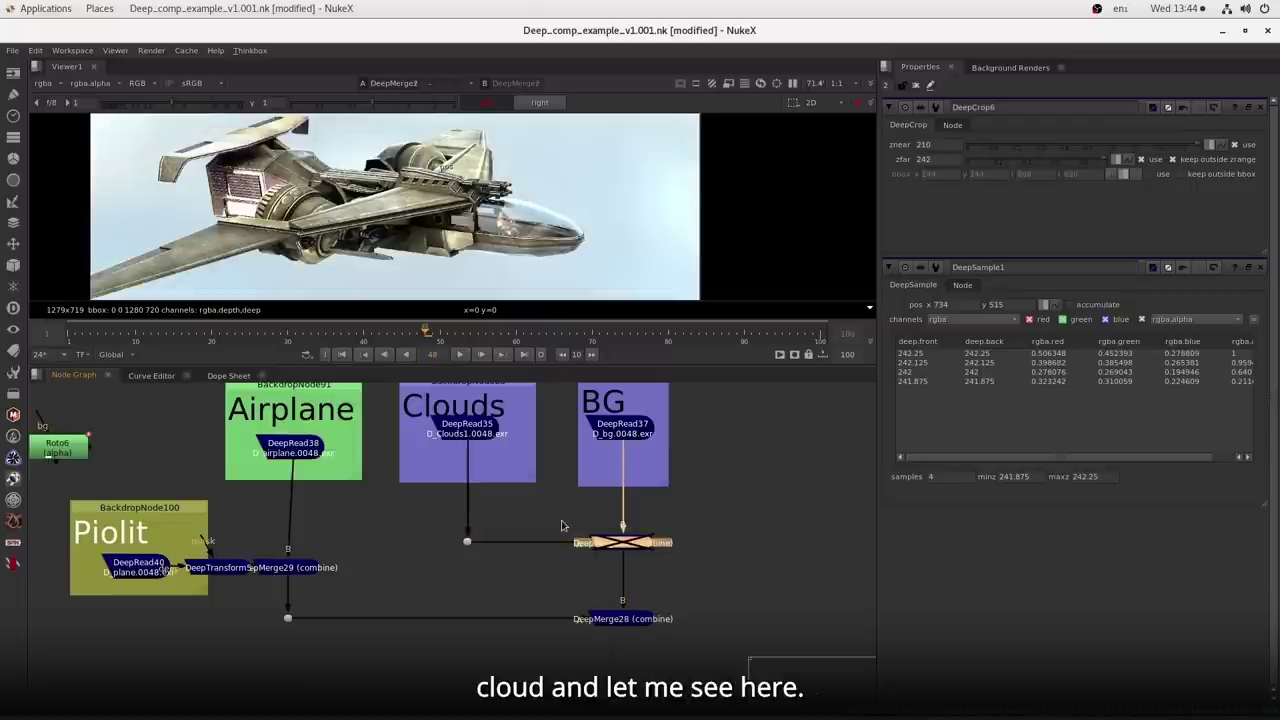
key(d)
click(640, 627)
- Open DeepTransform5 on the pilot branch, try different horizontal offsets in the cockpit and set translate x to 1
click(218, 568)
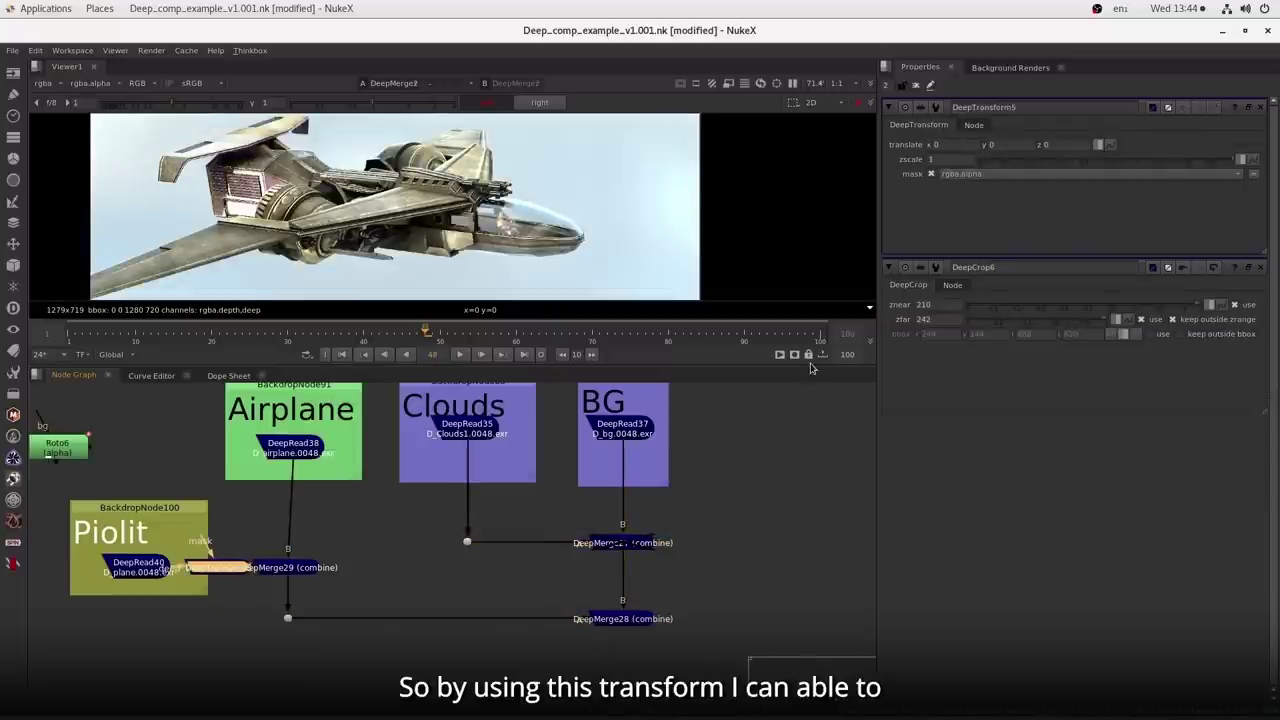
scroll(487, 222, up, 5)
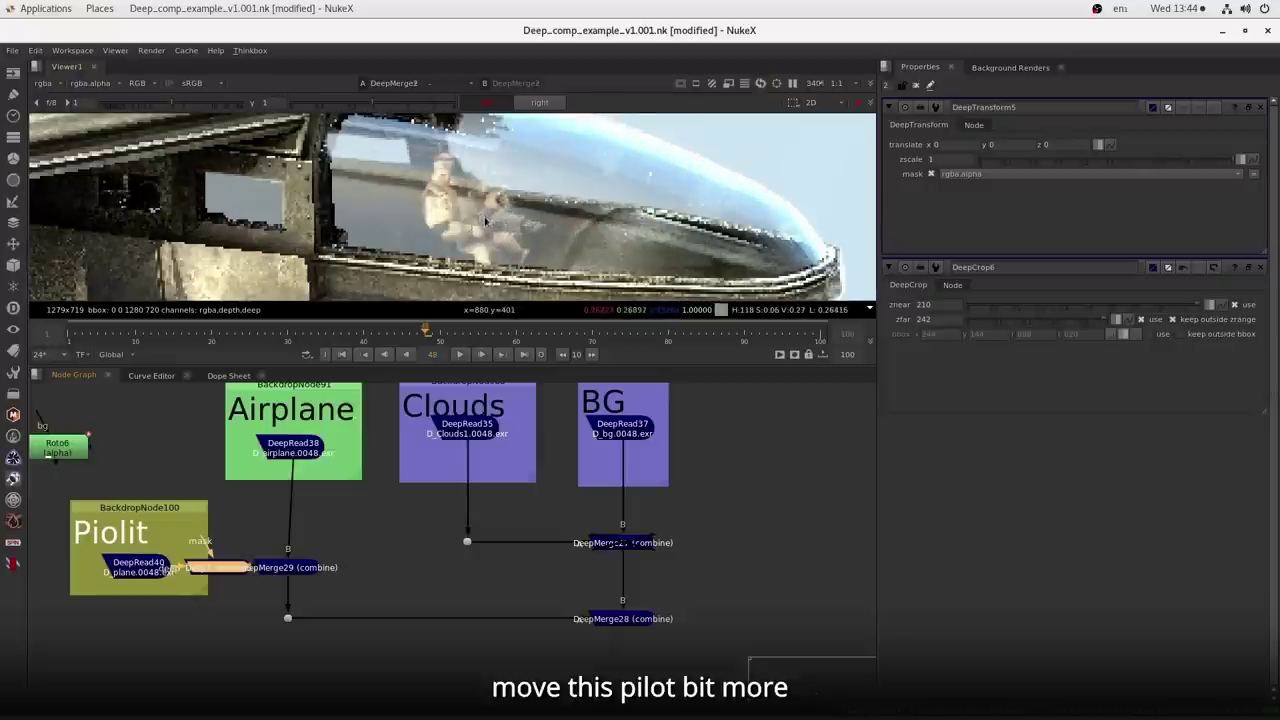
click(935, 144)
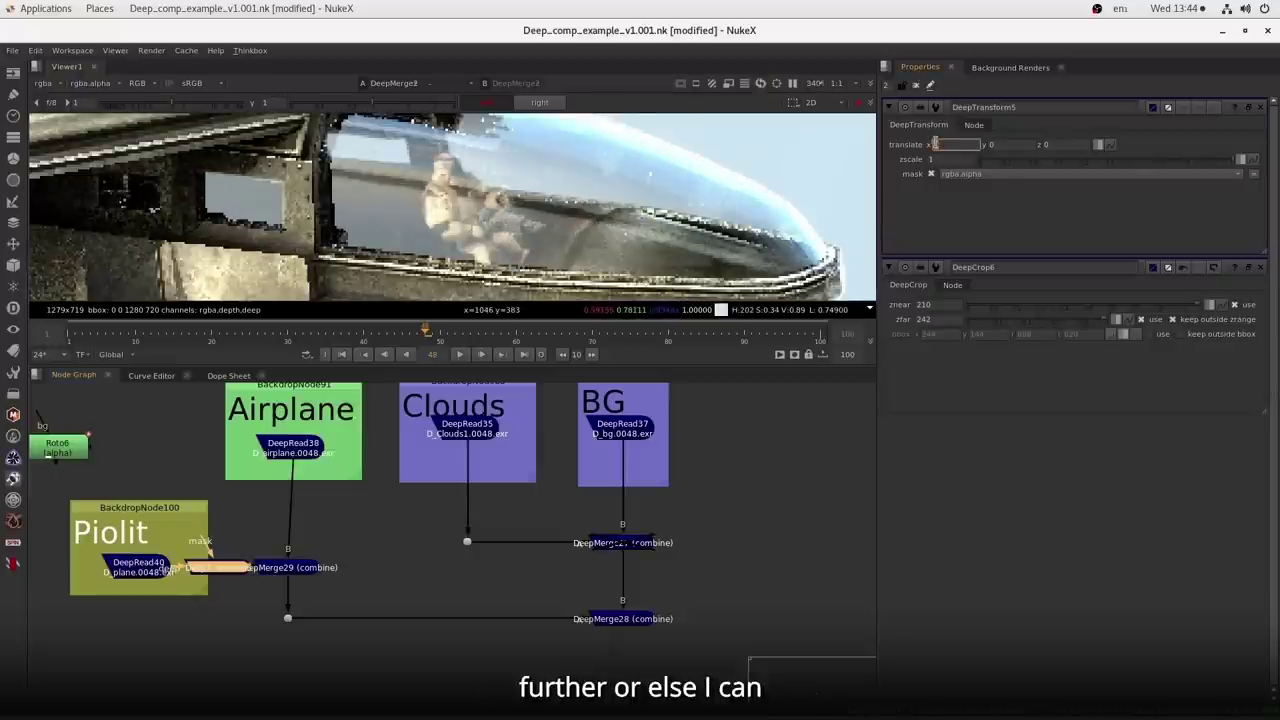
key(Down)
key(Down)
key(Down)
key(Down)
key(Down)
key(Down)
key(Down)
key(Down)
key(Down)
key(Down)
key(Down)
key(Down)
key(Down)
key(Down)
key(Down)
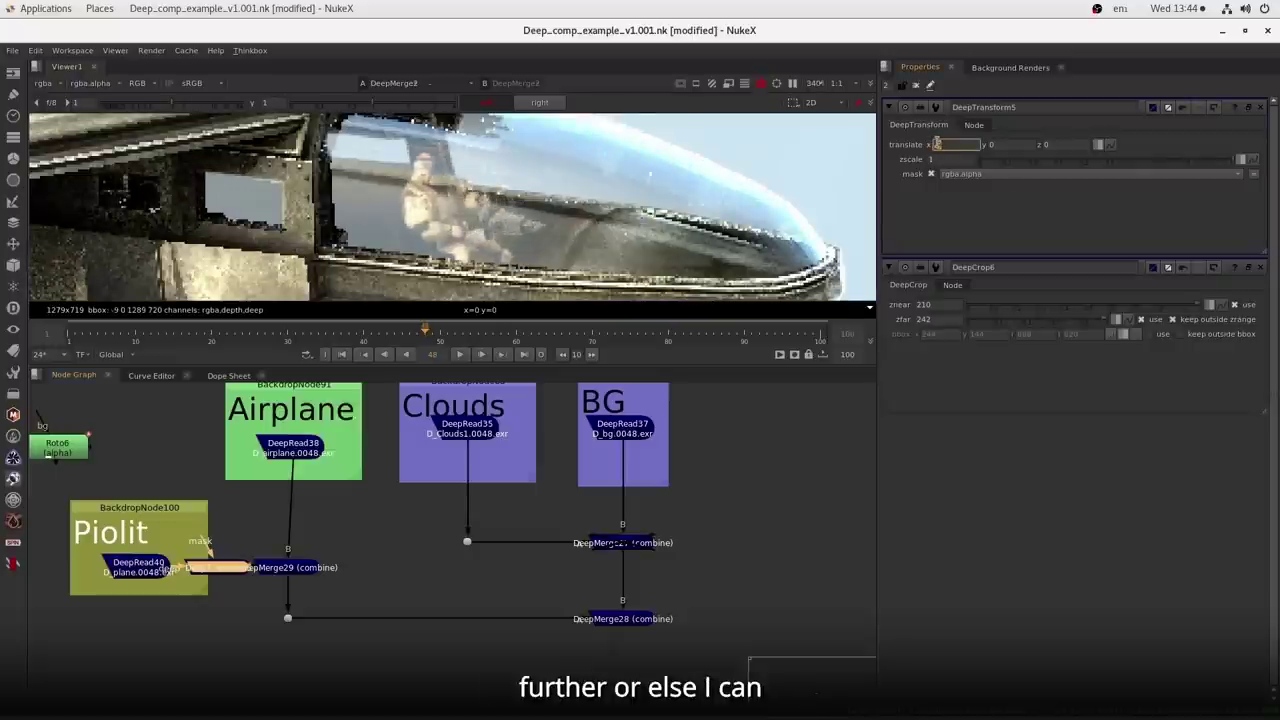
scroll(936, 144, up, 13)
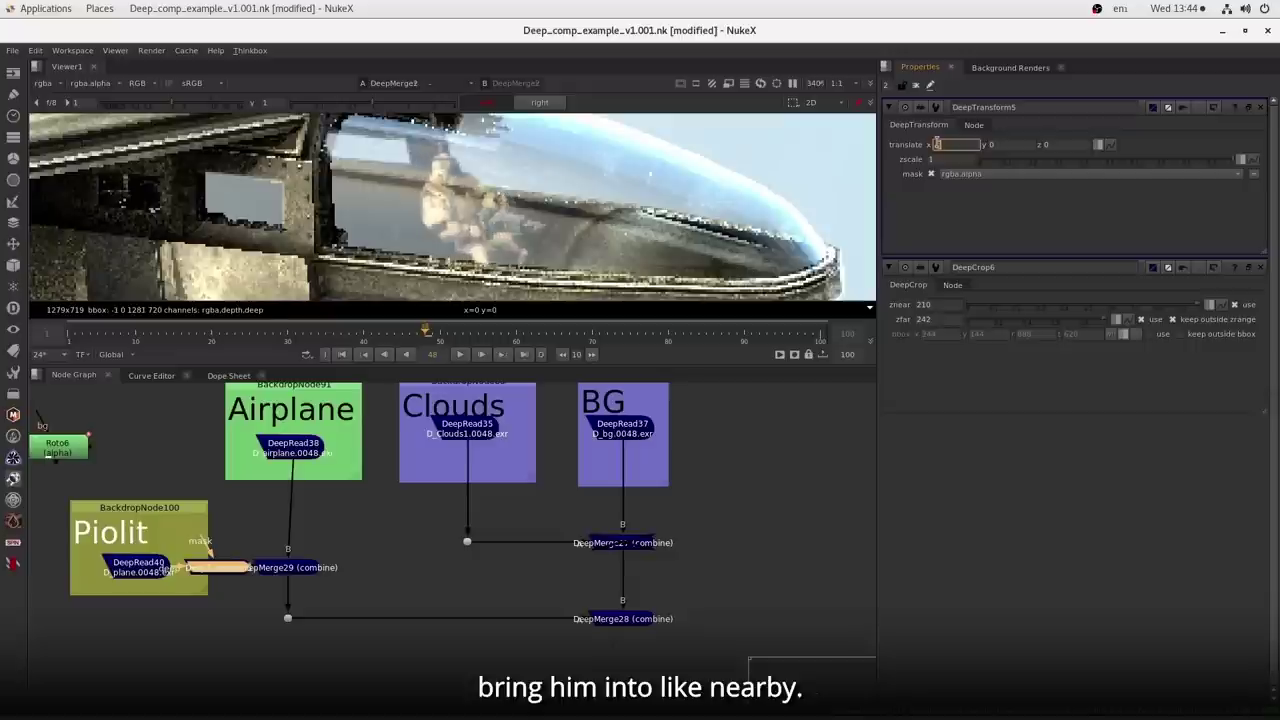
scroll(936, 144, down, 6)
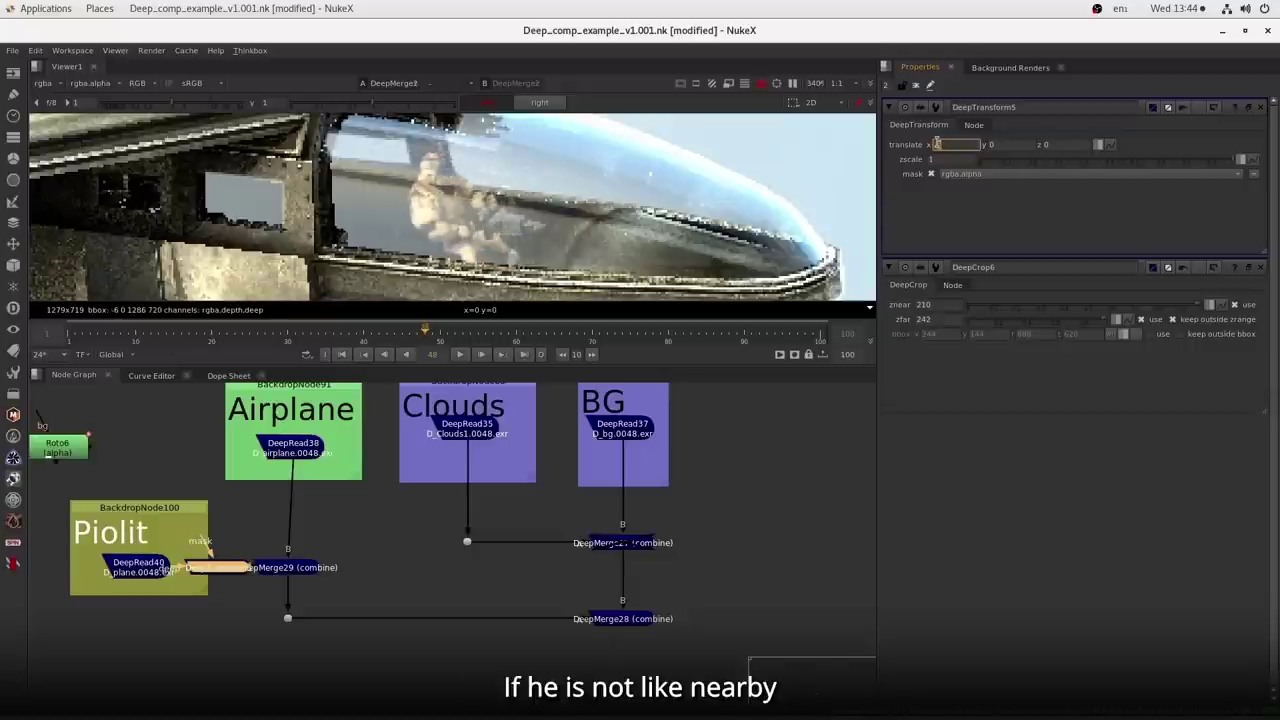
scroll(936, 144, up, 3)
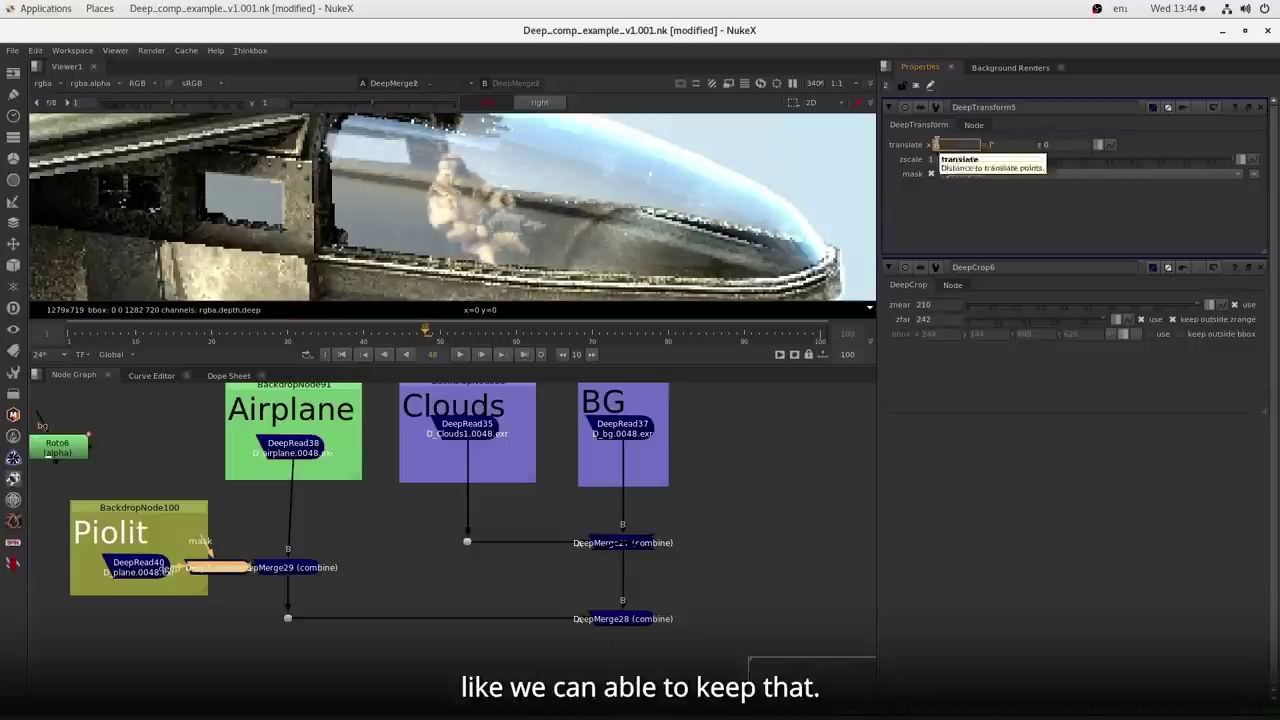
scroll(936, 144, down, 2)
scroll(936, 144, down, 2)
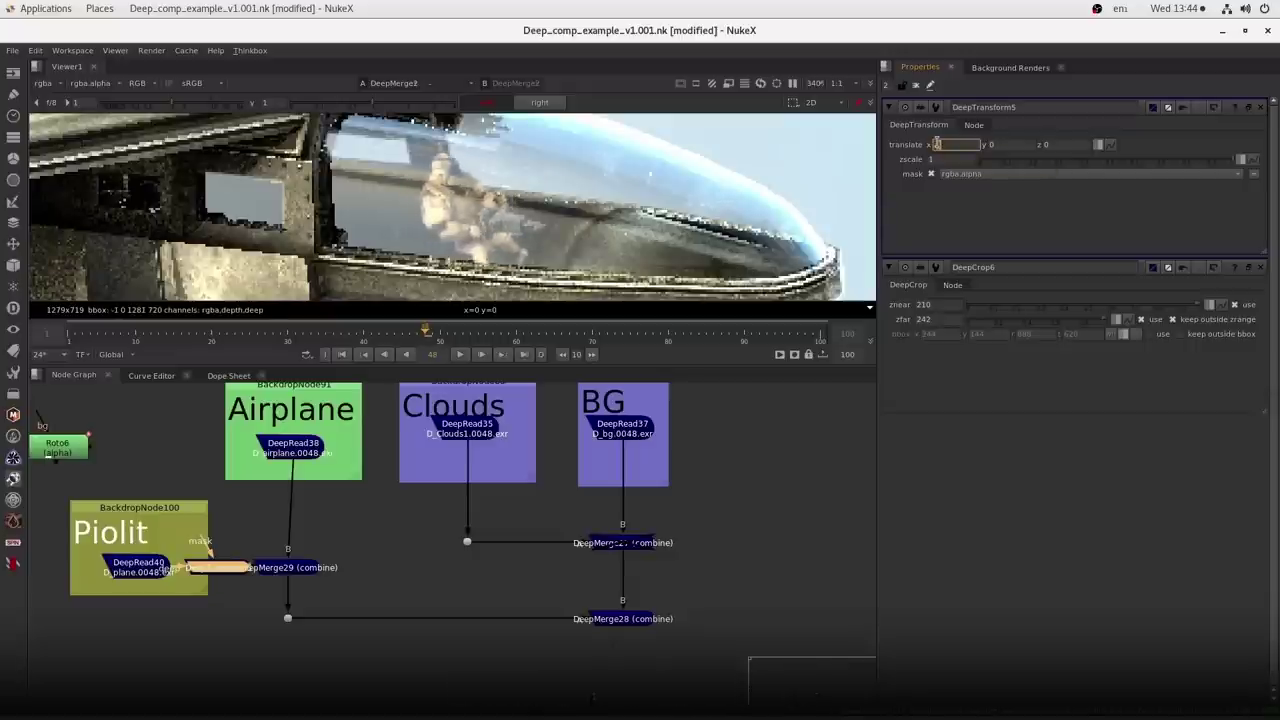
scroll(936, 144, up, 1)
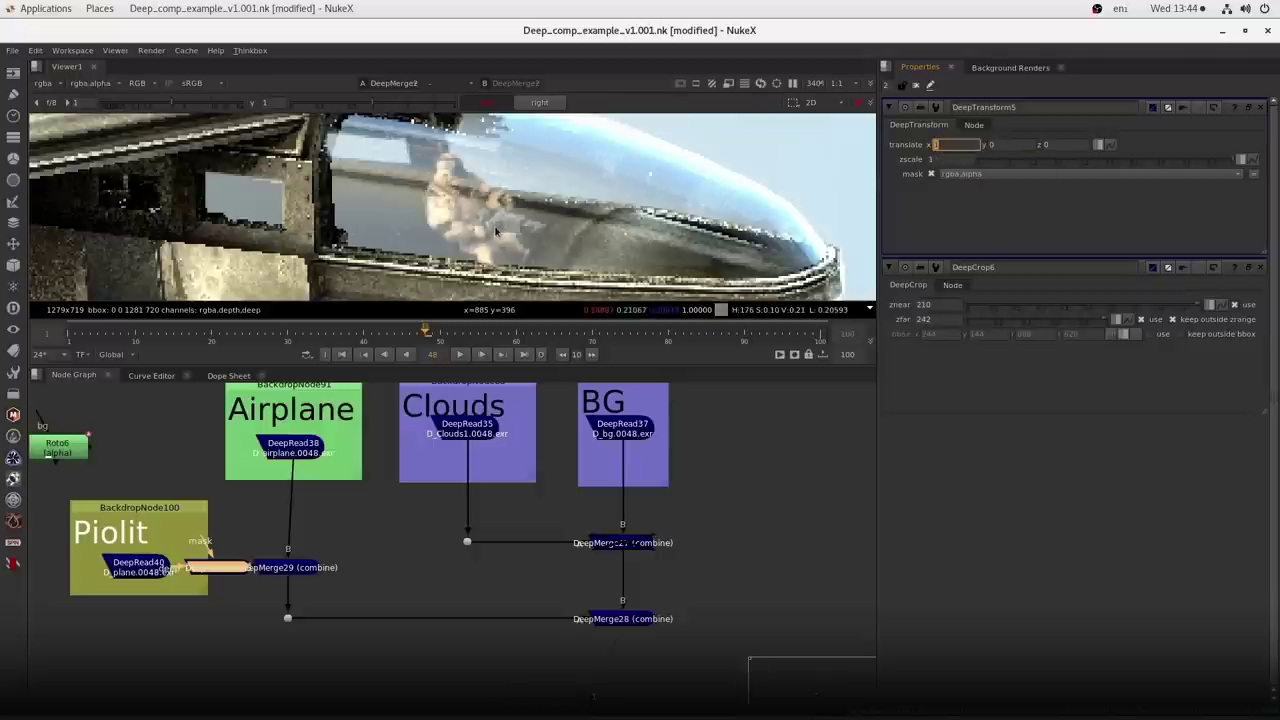
- Compare the pilot's placement with DeepTransform5 disabled and enabled again
click(226, 573)
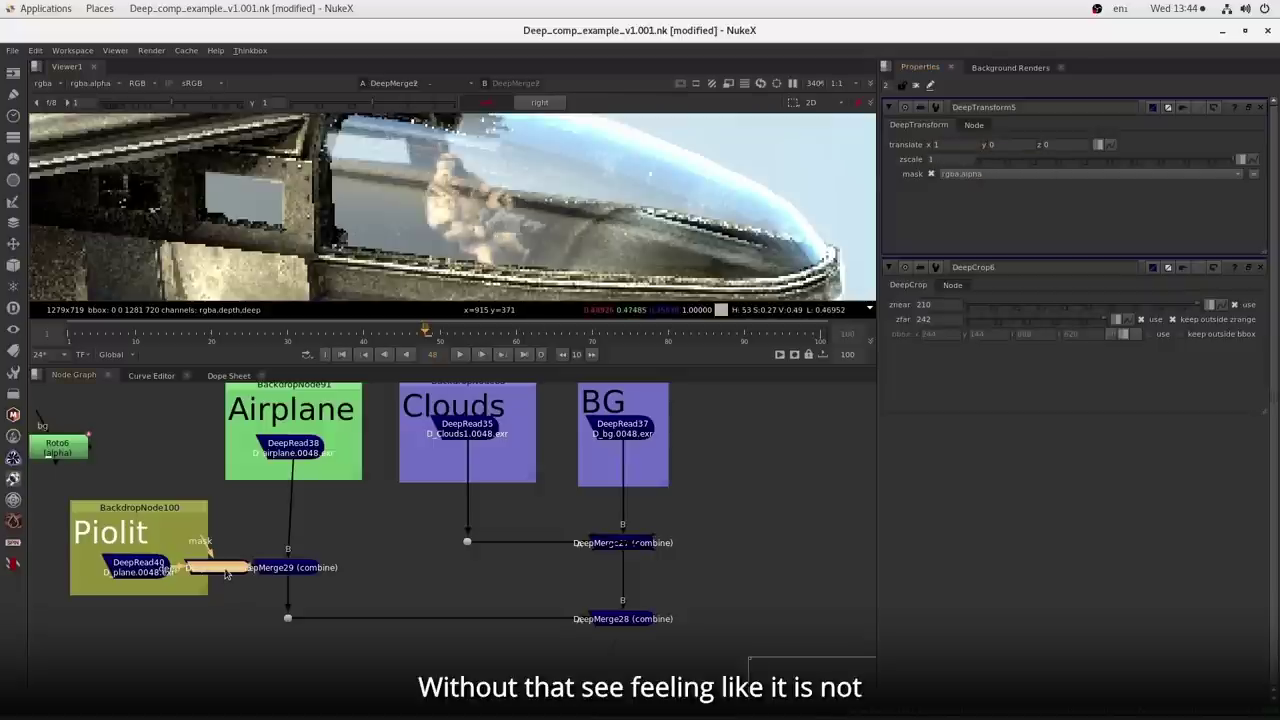
key(d)
click(226, 575)
click(226, 575)
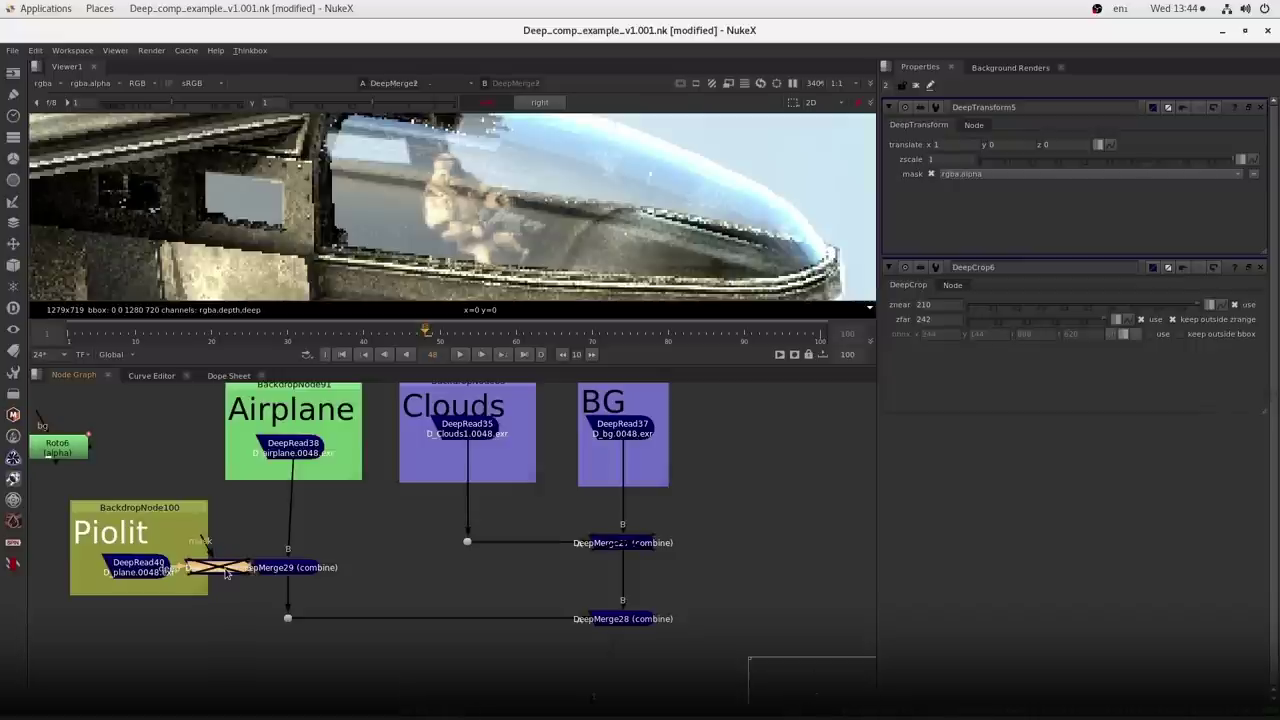
click(226, 575)
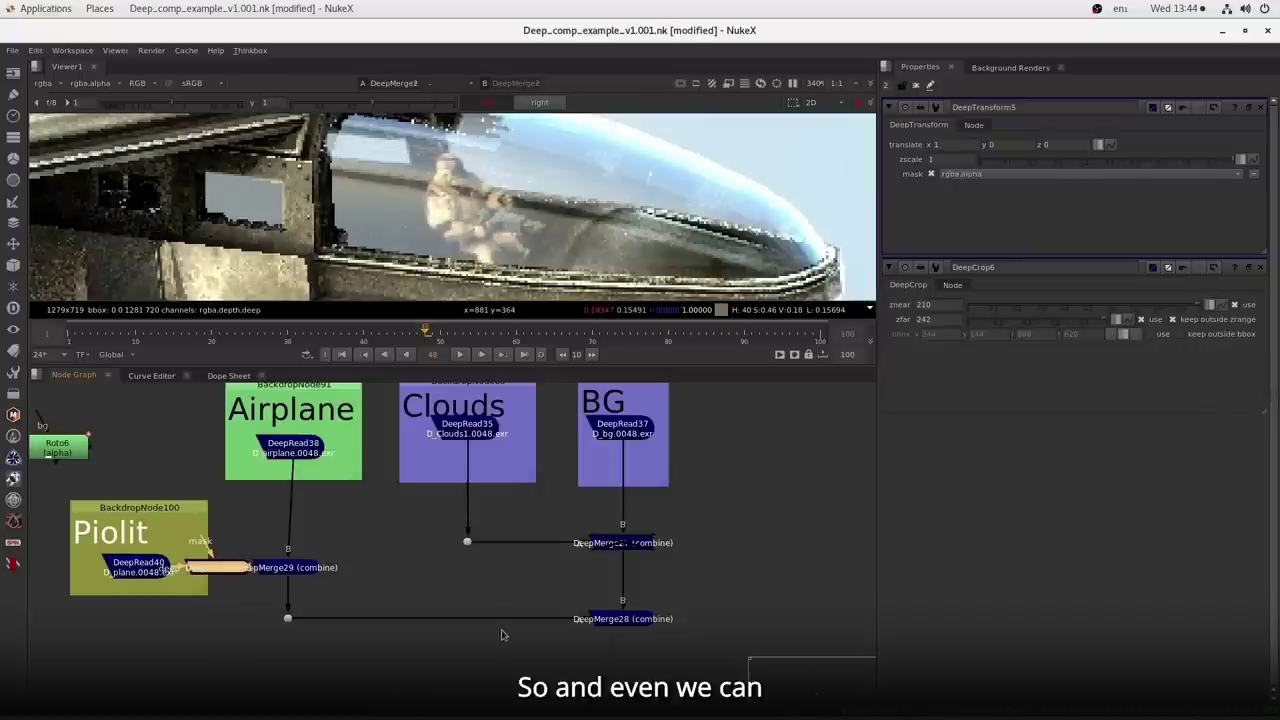
- Raise the pilot by setting DeepTransform5's translate y to 6
click(1012, 144)
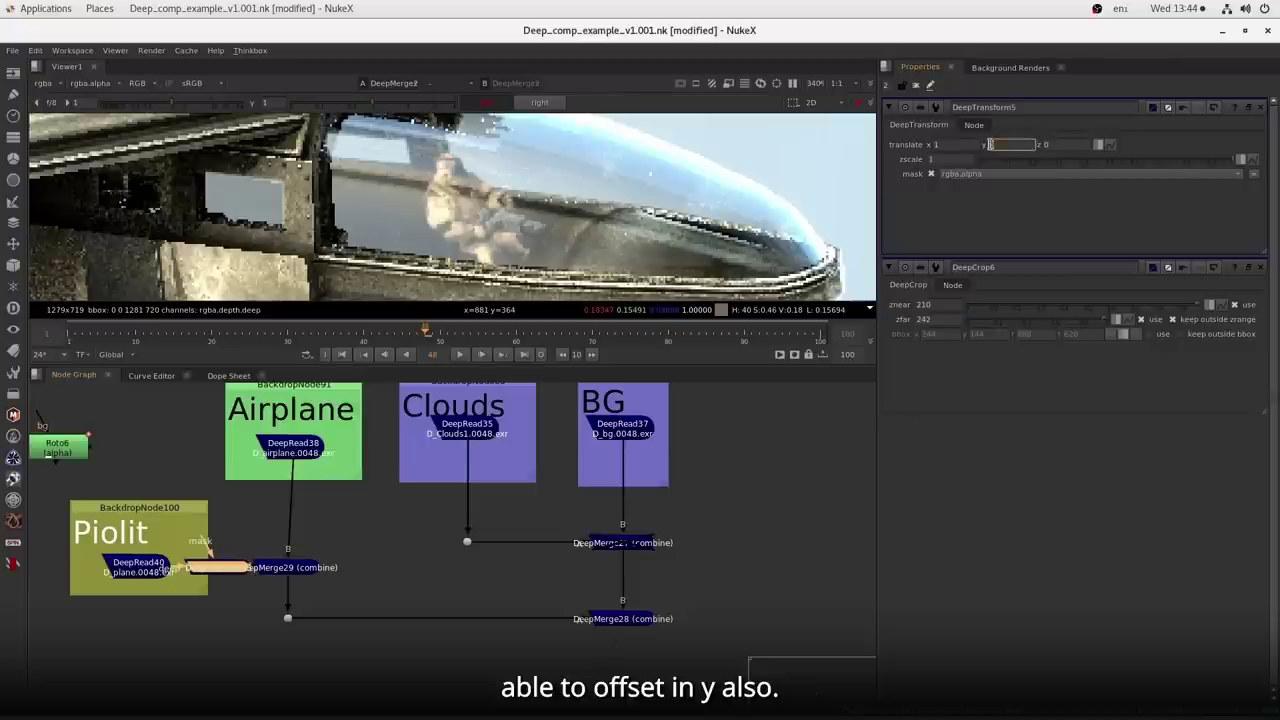
key(Up)
key(Up)
key(Up)
key(Up)
key(Up)
key(Up)
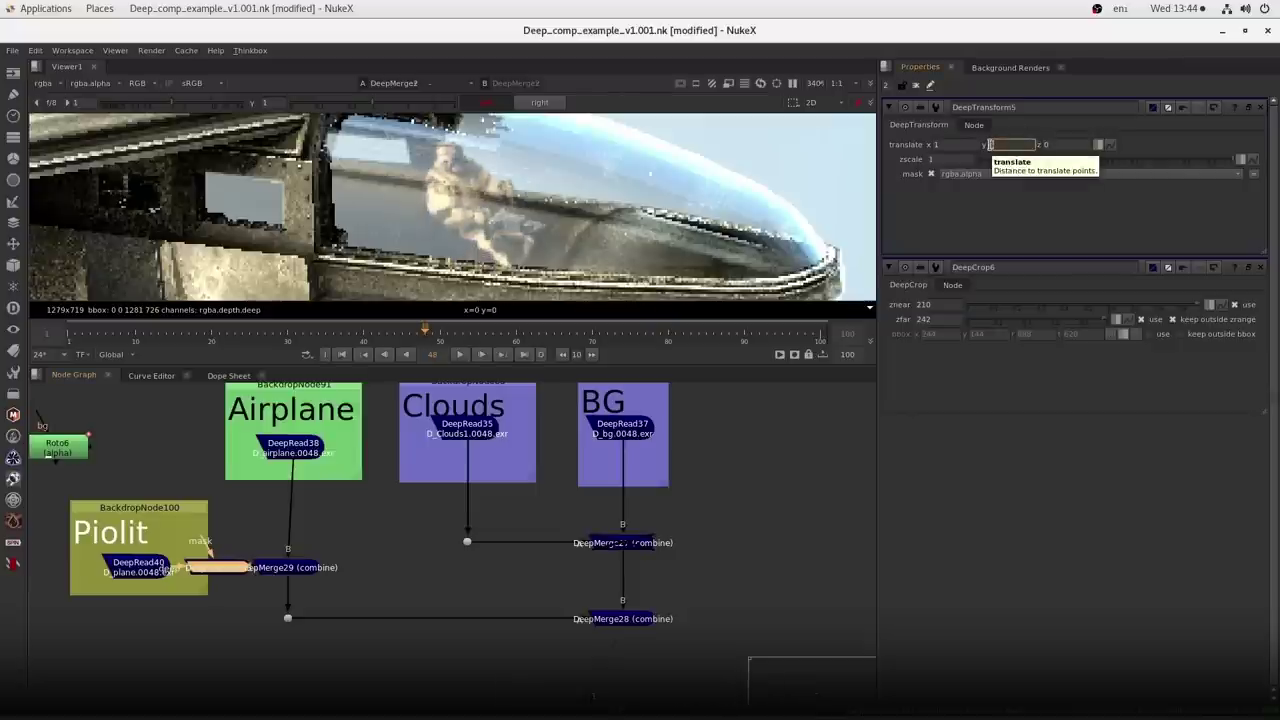
text(6)
- Try translate z values of 20 and -20 on DeepTransform5 to push the pilot behind and in front of the cockpit
key(Tab)
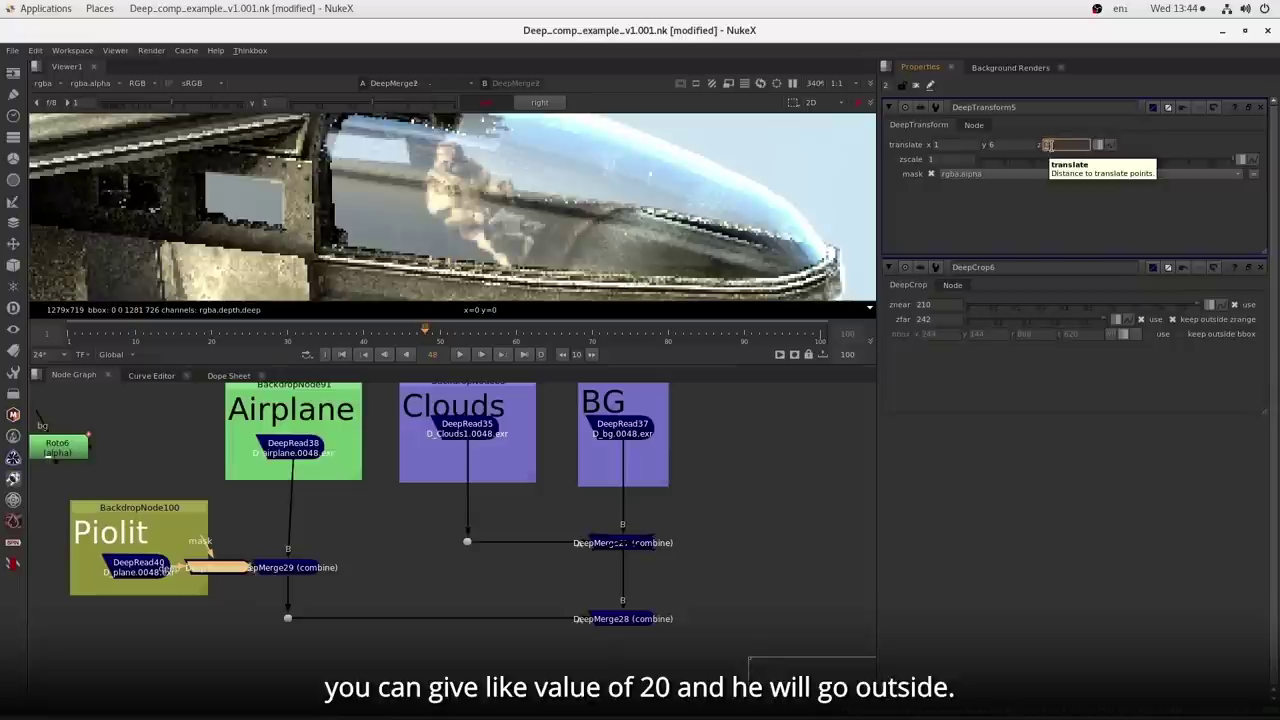
text(20)
key(Return)
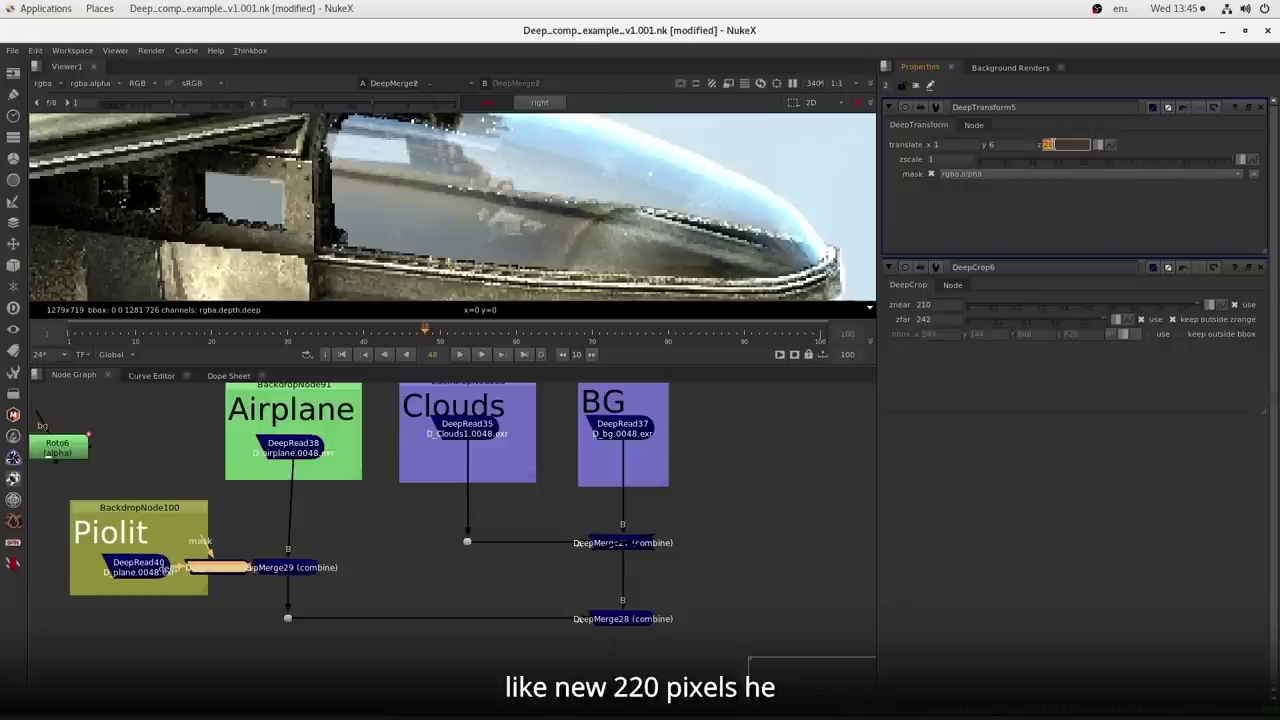
key(Return)
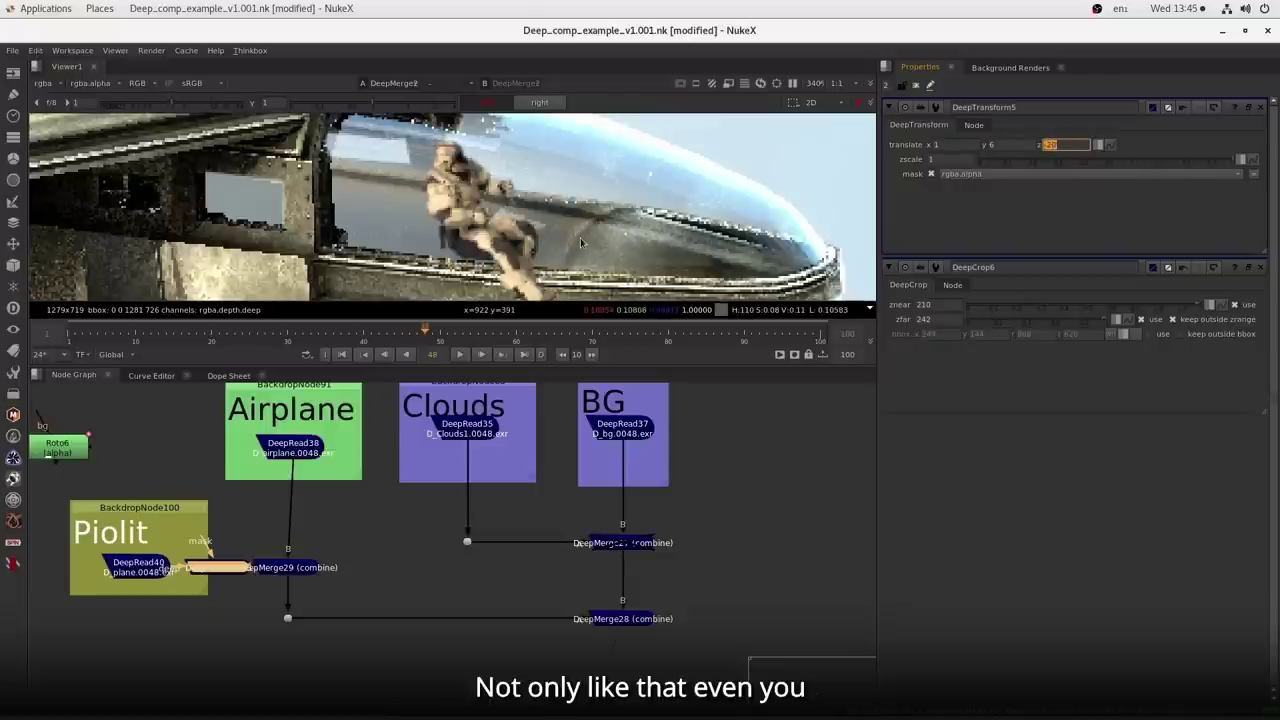
- Set DeepTransform5's translate z to -10 and readjust it to place the pilot in between the cockpit surfaces
click(1050, 145)
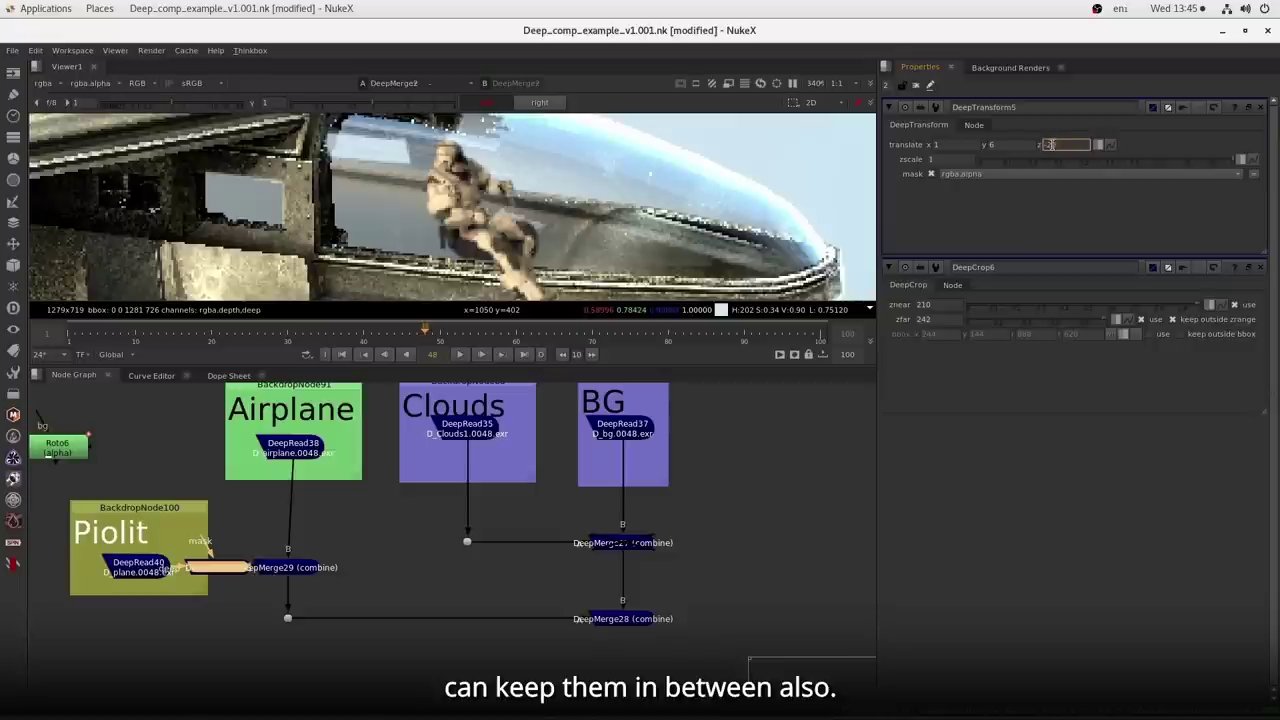
double_click(1049, 145)
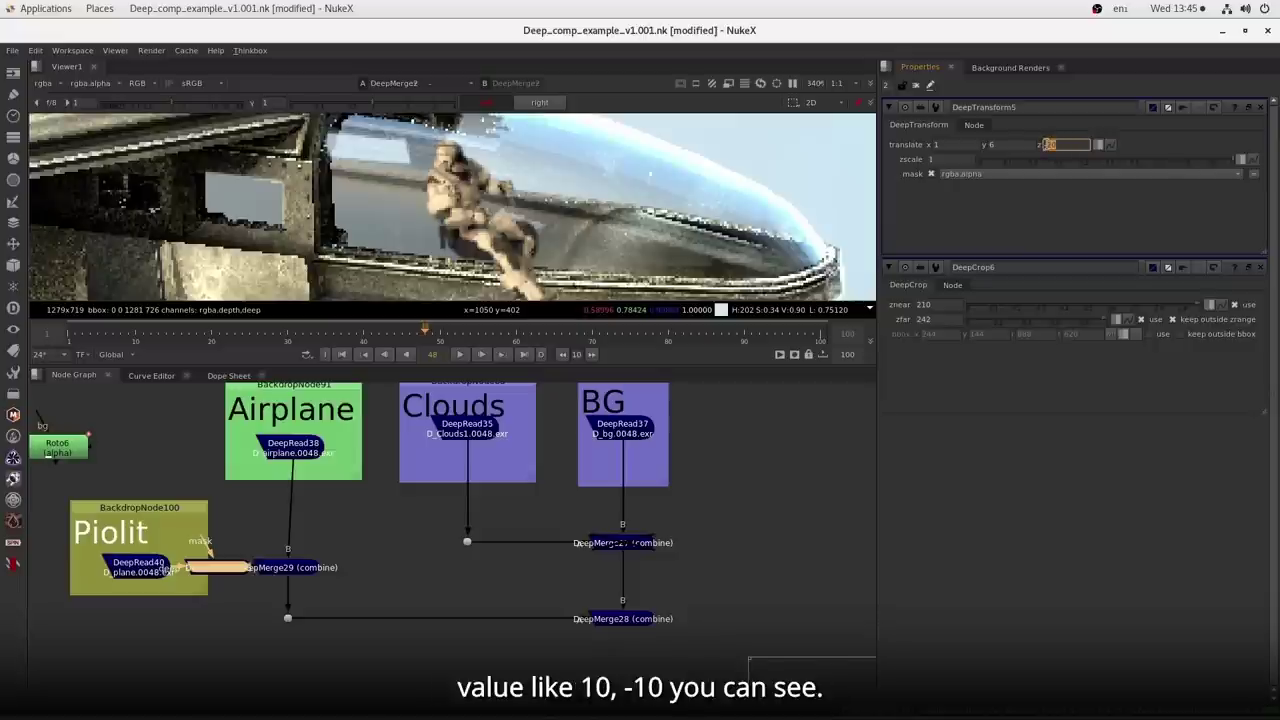
text(10)
key(Return)
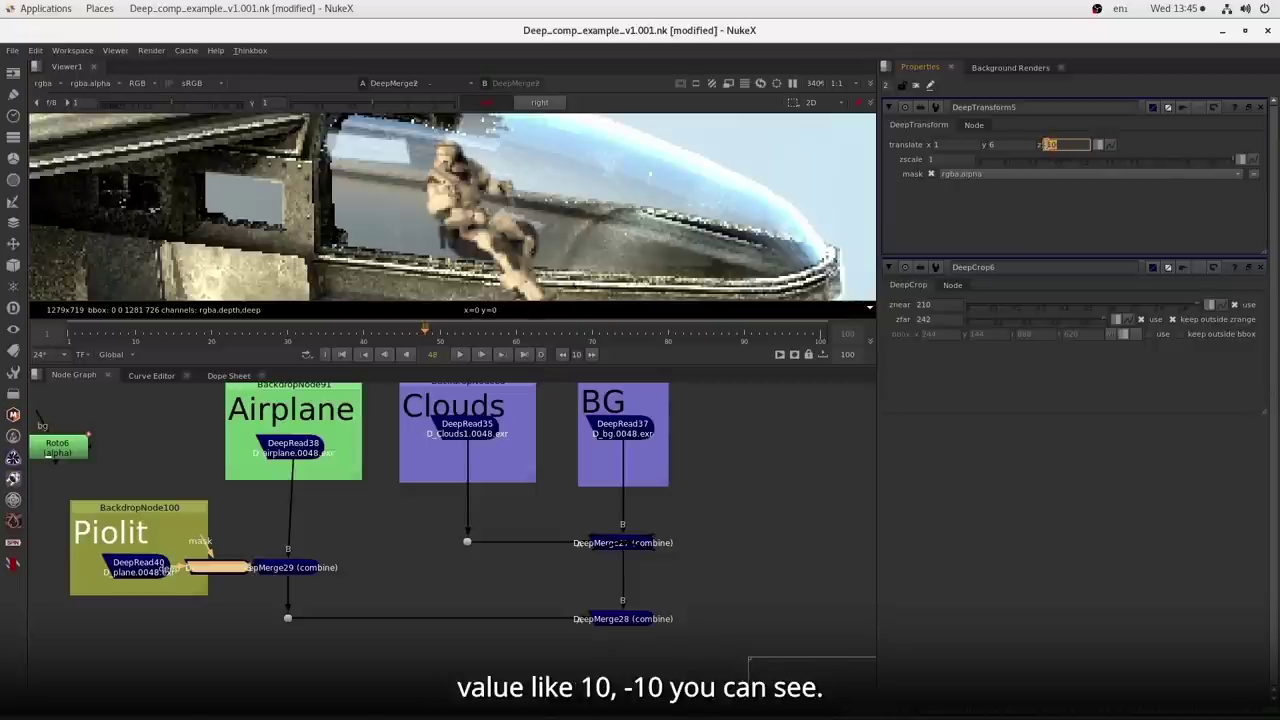
click(1050, 142)
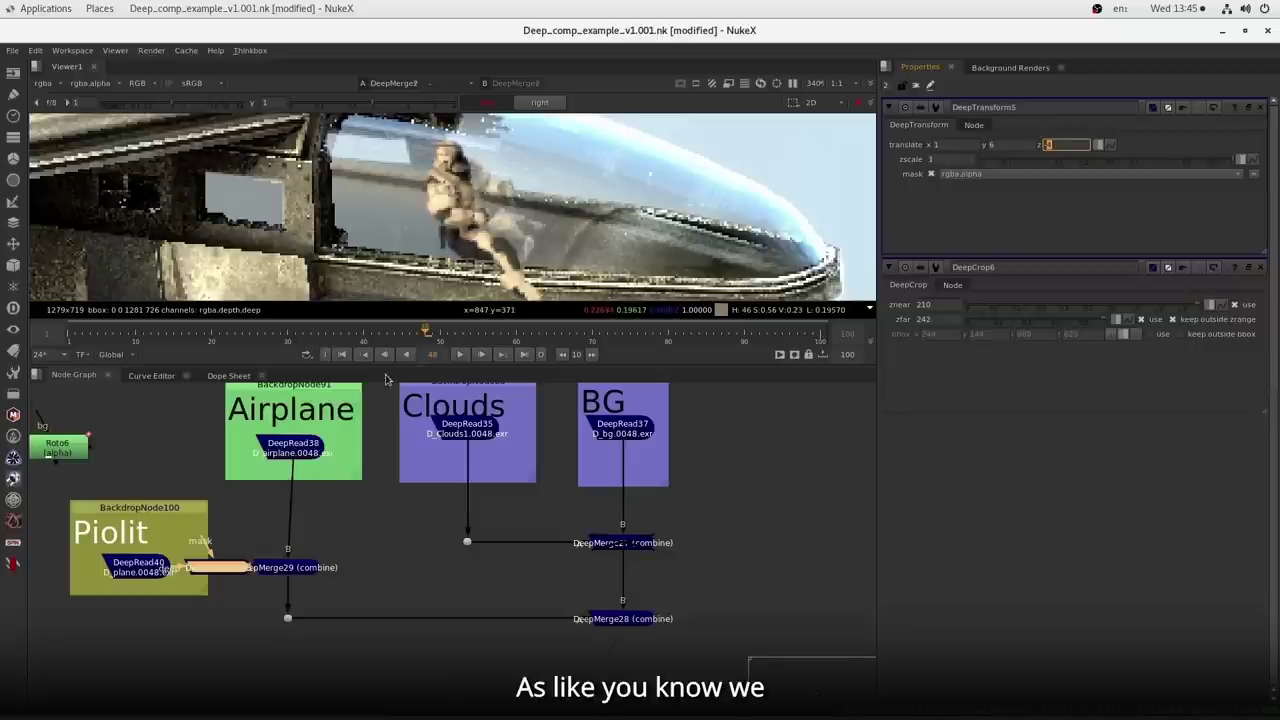
- Add a TransformMasked node below the pilot branch for comparison and delete it again
drag(376, 562, 403, 514)
key(Tab)
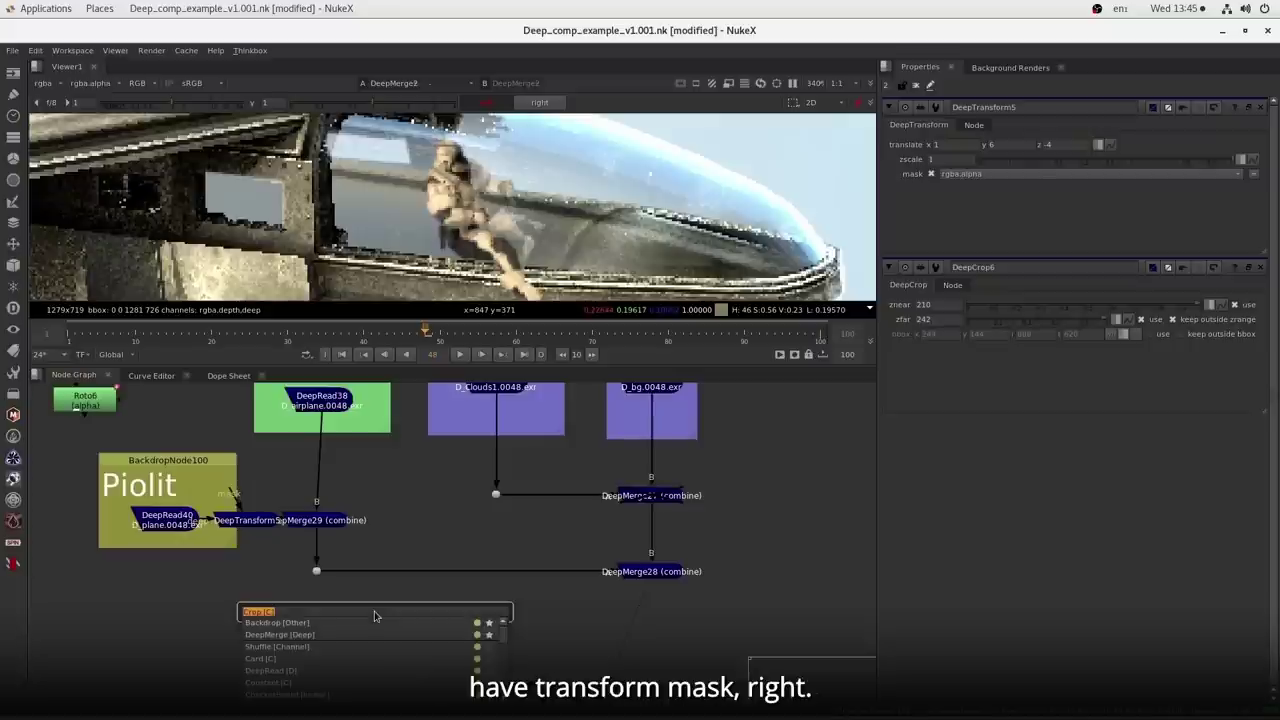
text(tram)
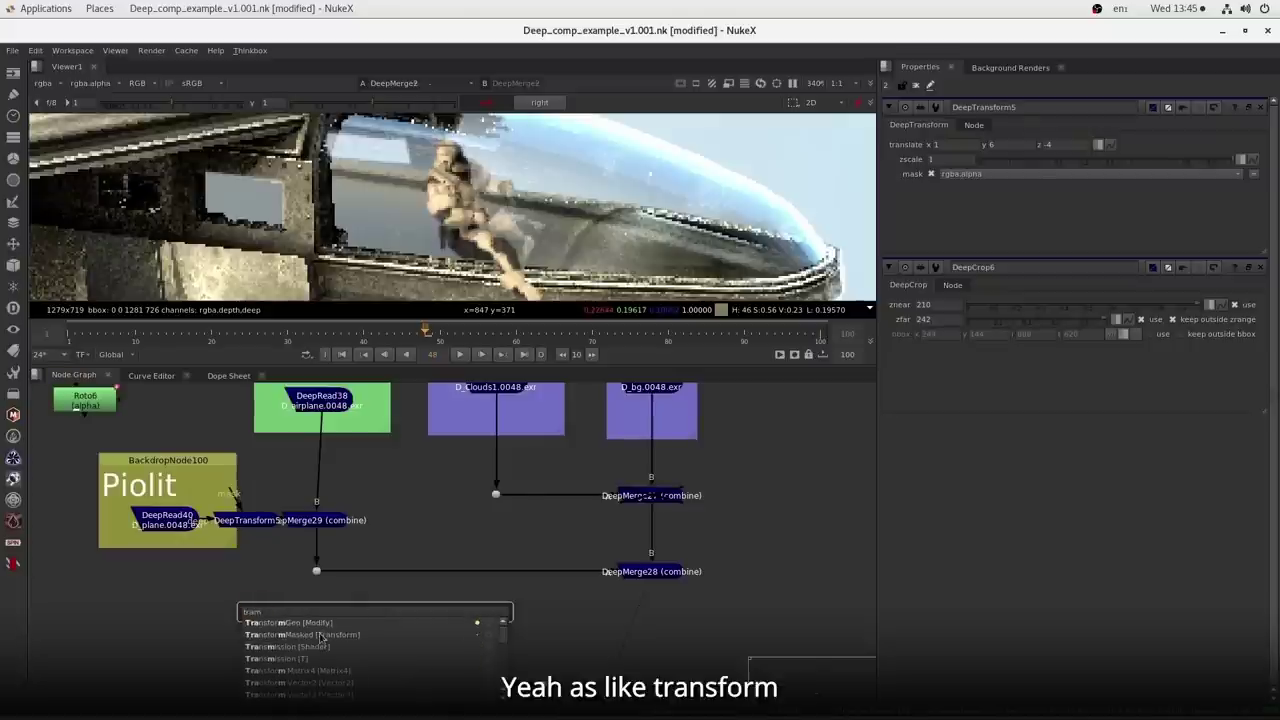
click(332, 636)
drag(398, 630, 197, 648)
key(Delete)
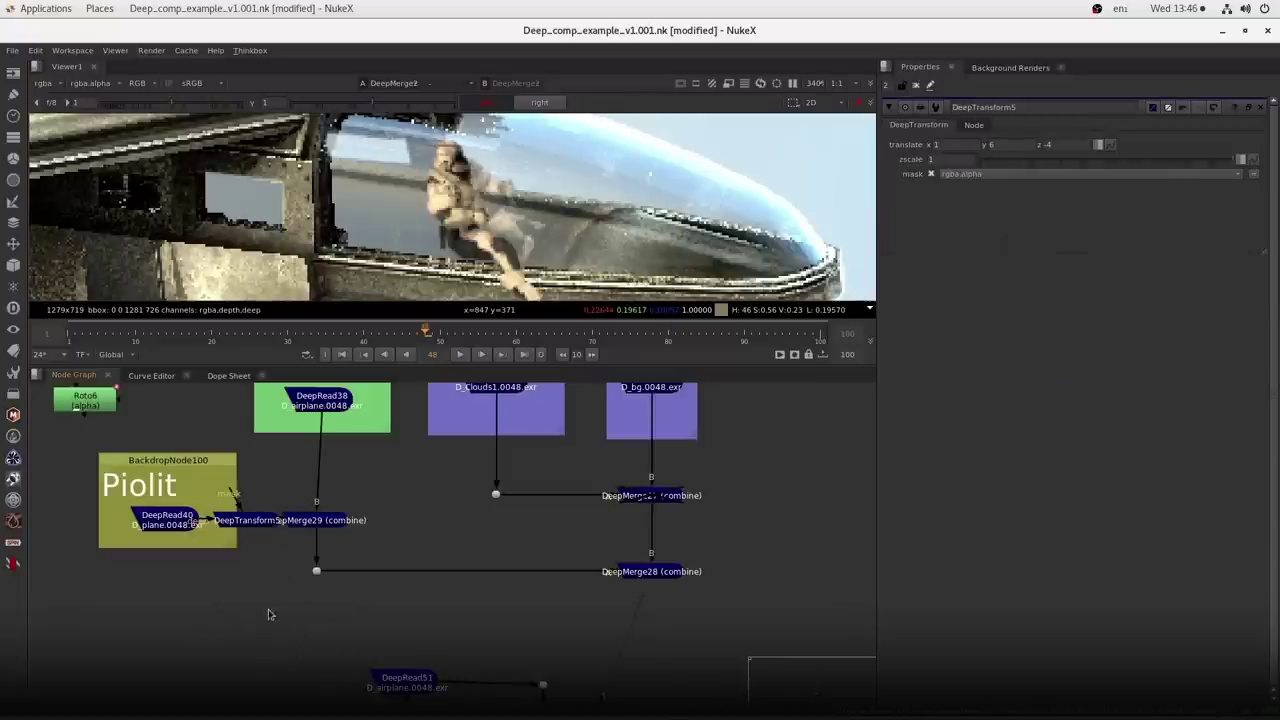
- Move Roto6 beside the pilot nodes, open its properties and connect it to DeepTransform5's mask input
drag(246, 598, 281, 644)
drag(139, 457, 315, 508)
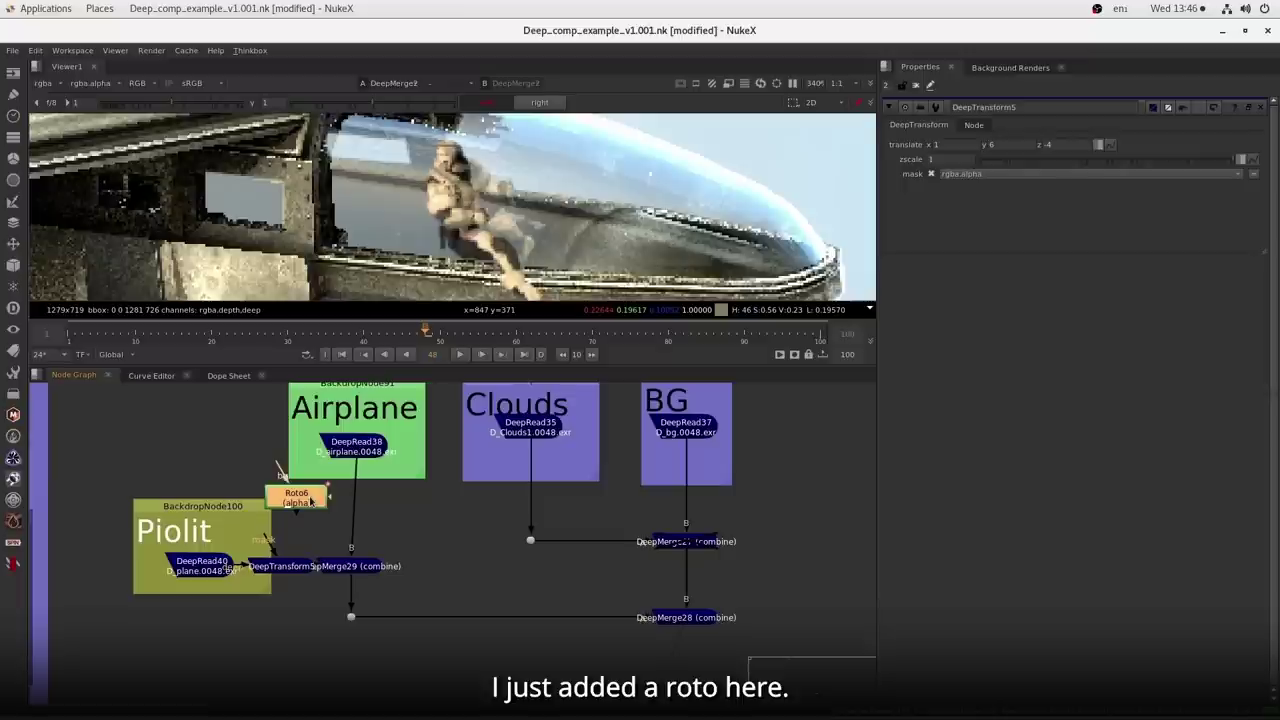
double_click(310, 500)
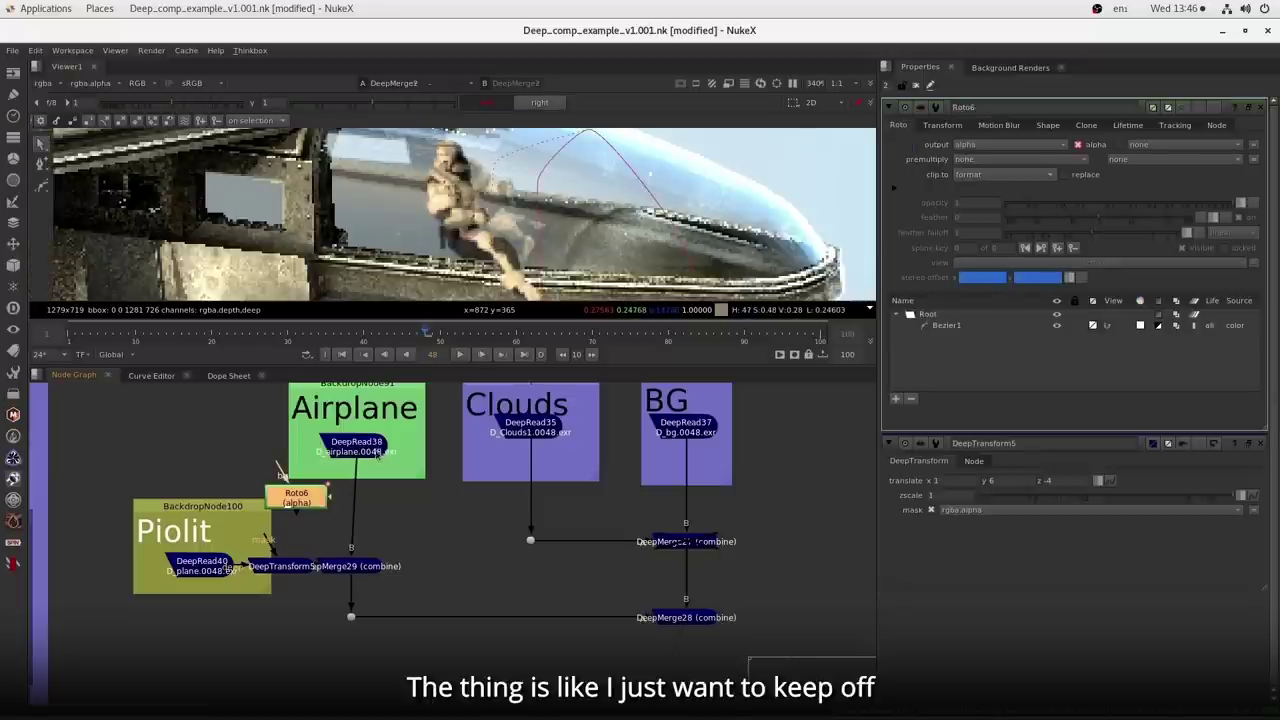
drag(483, 235, 470, 264)
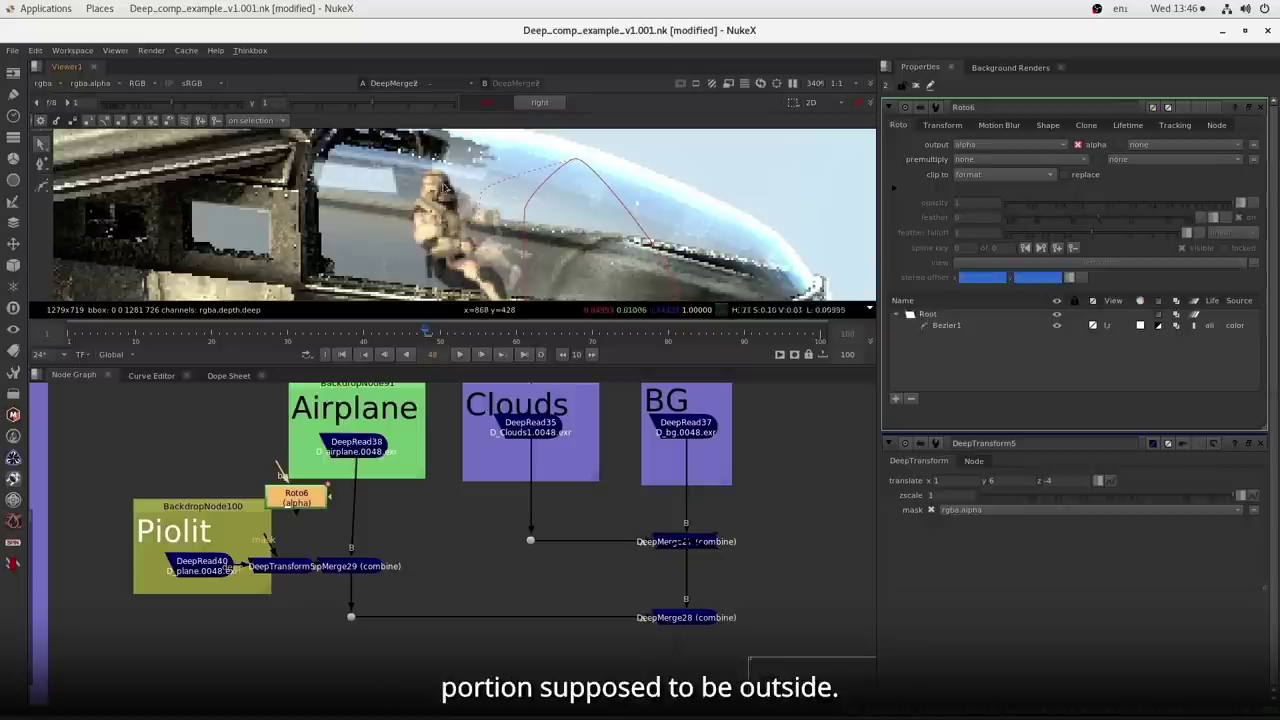
drag(294, 499, 282, 502)
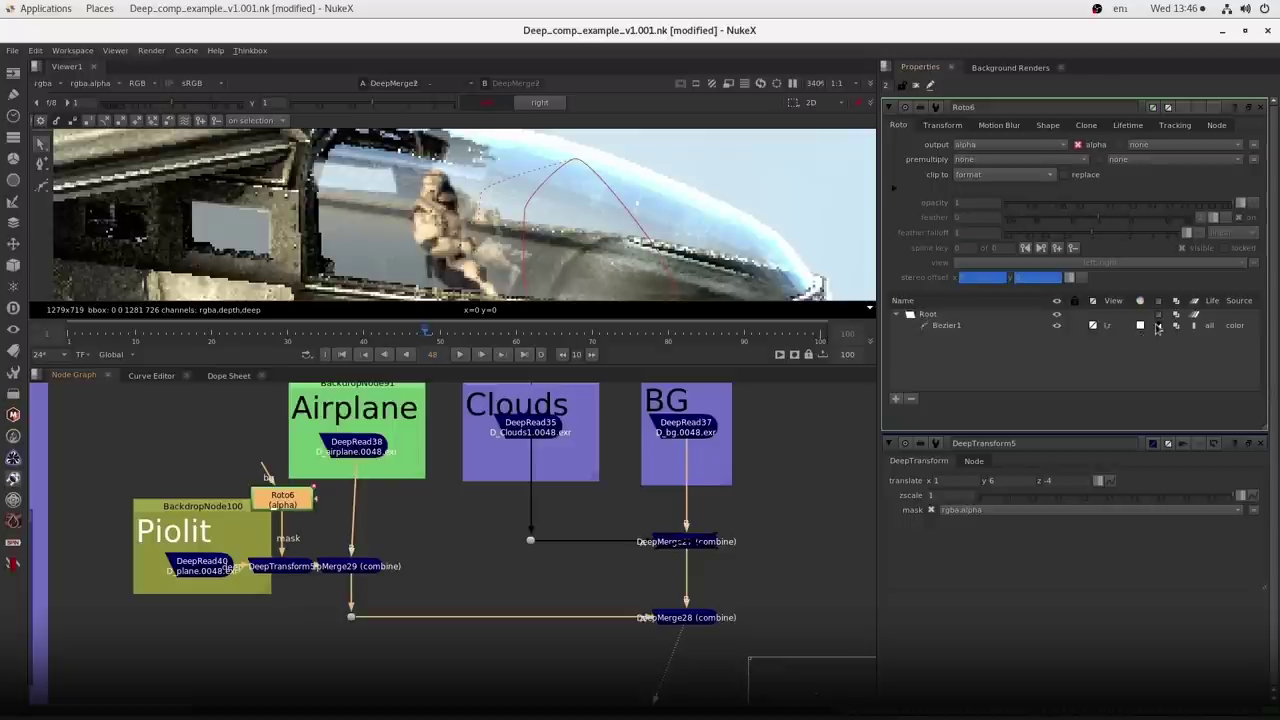
- Invert Roto6's Bezier1 shape and shift all its points slightly to test the mask on the pilot
click(1155, 327)
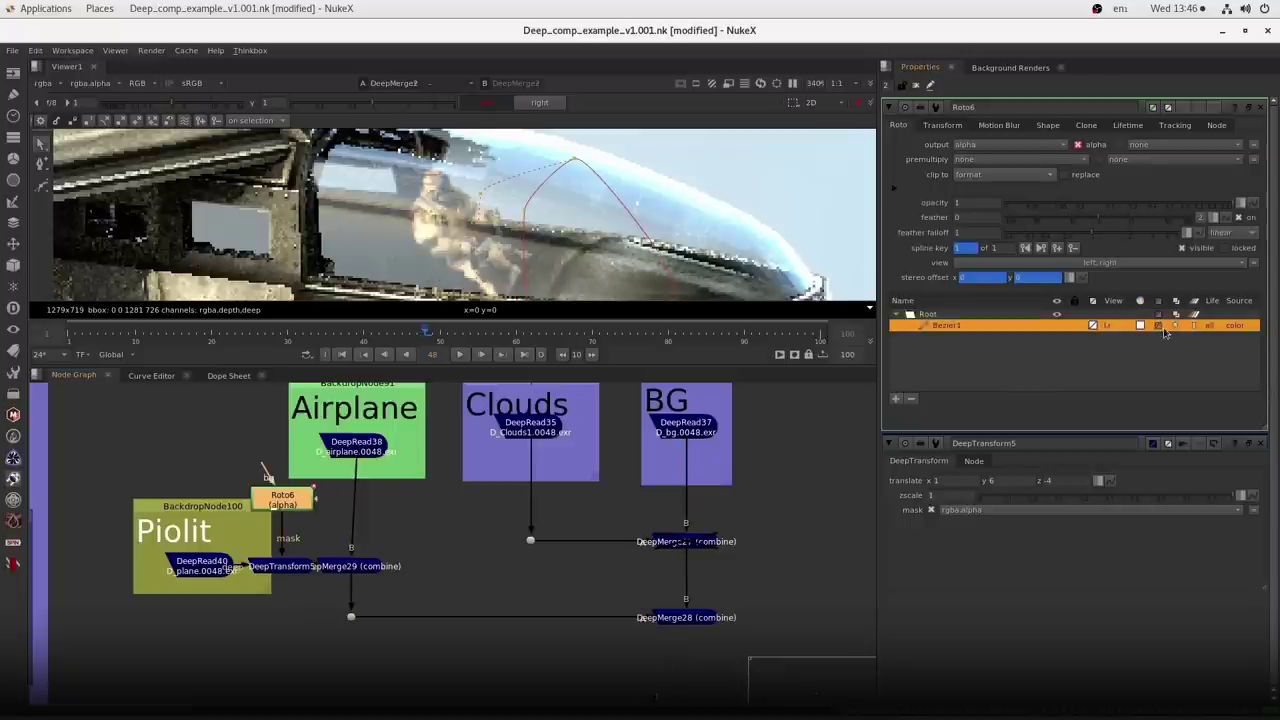
drag(551, 250, 478, 175)
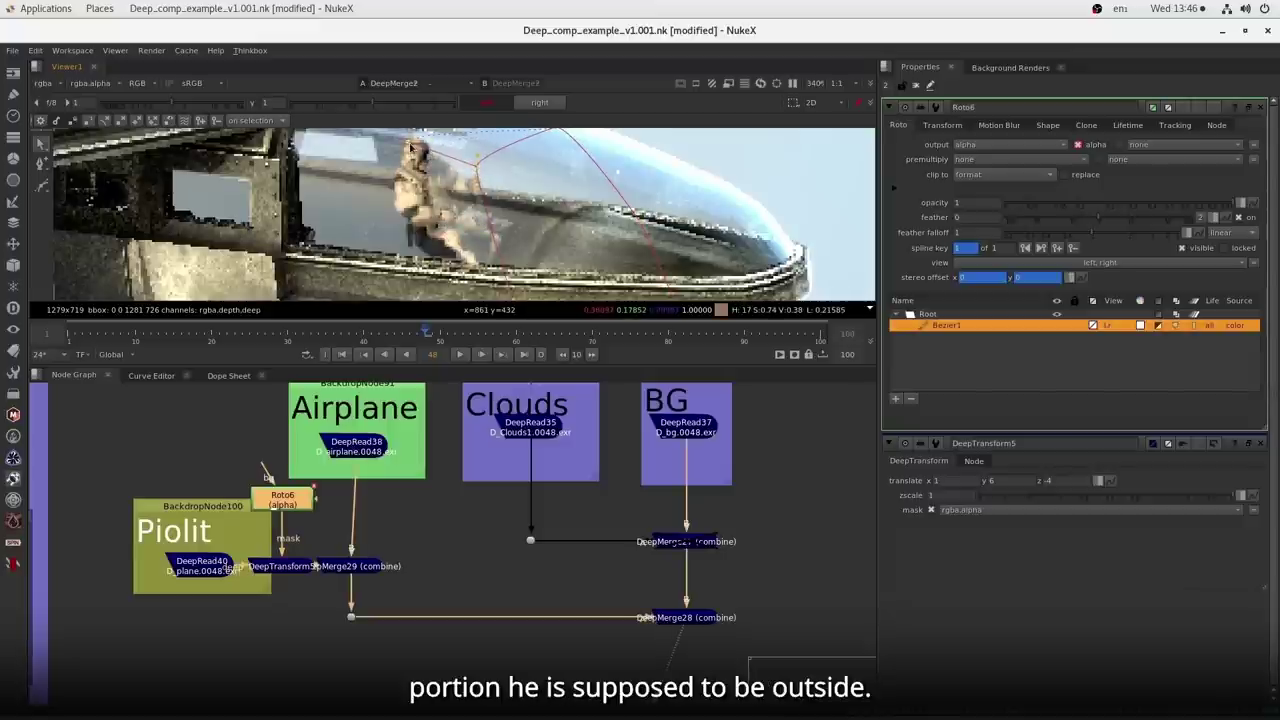
drag(463, 246, 465, 224)
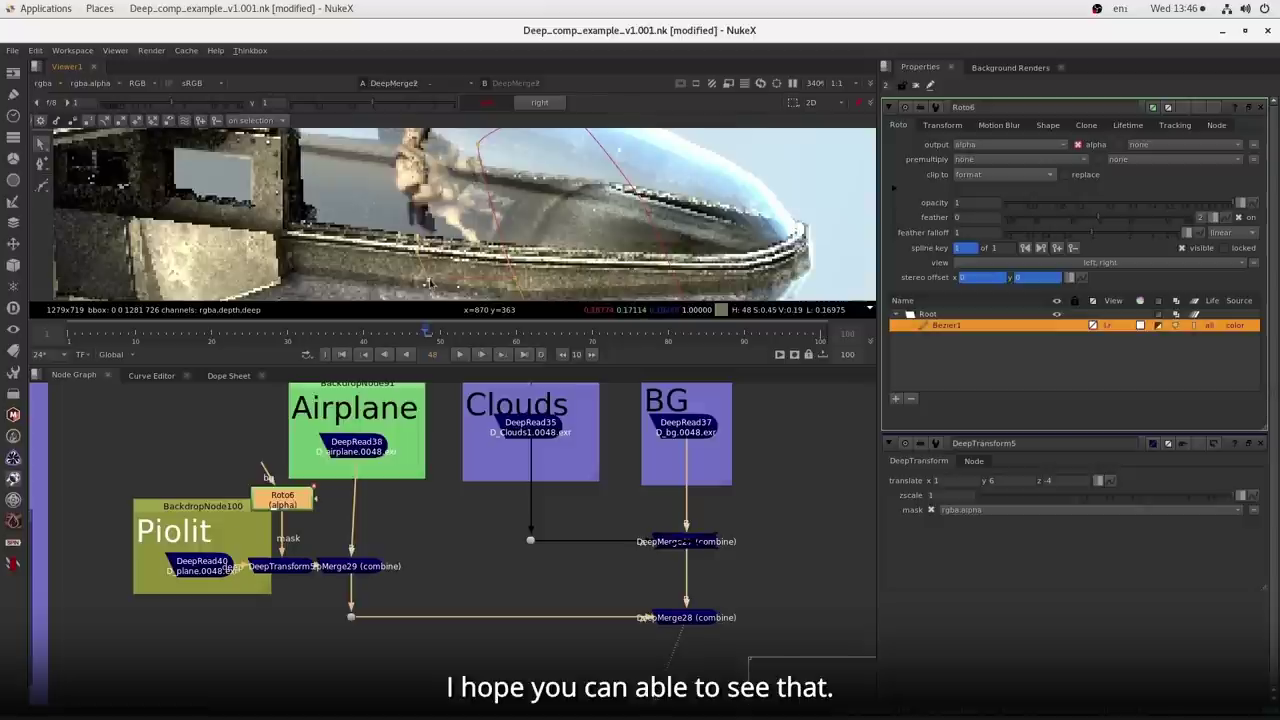
scroll(408, 280, down, 3)
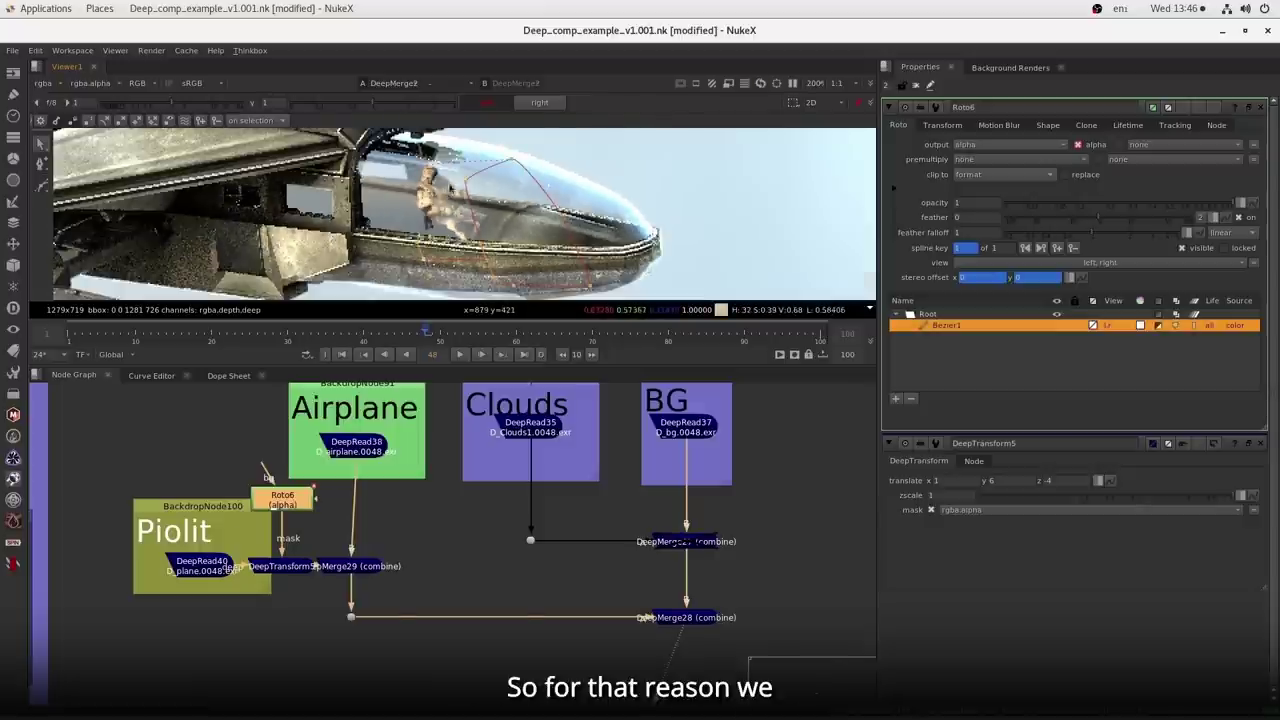
drag(385, 152, 646, 334)
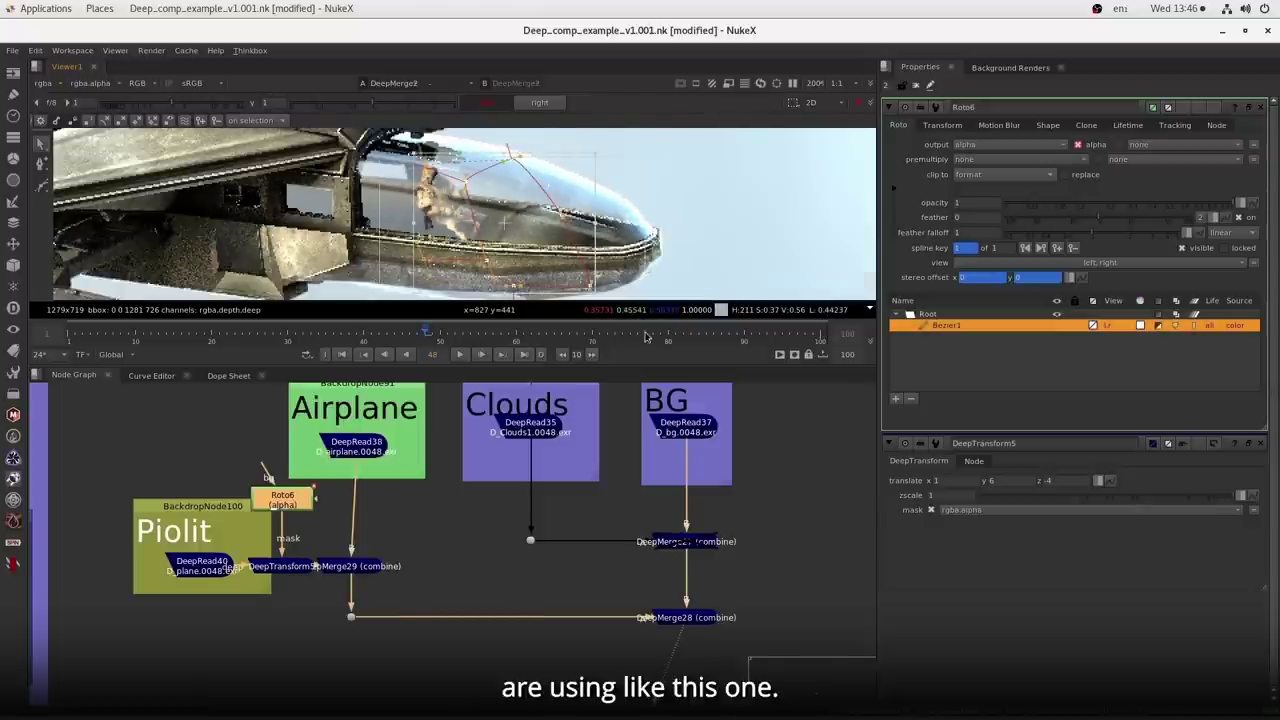
drag(564, 261, 569, 254)
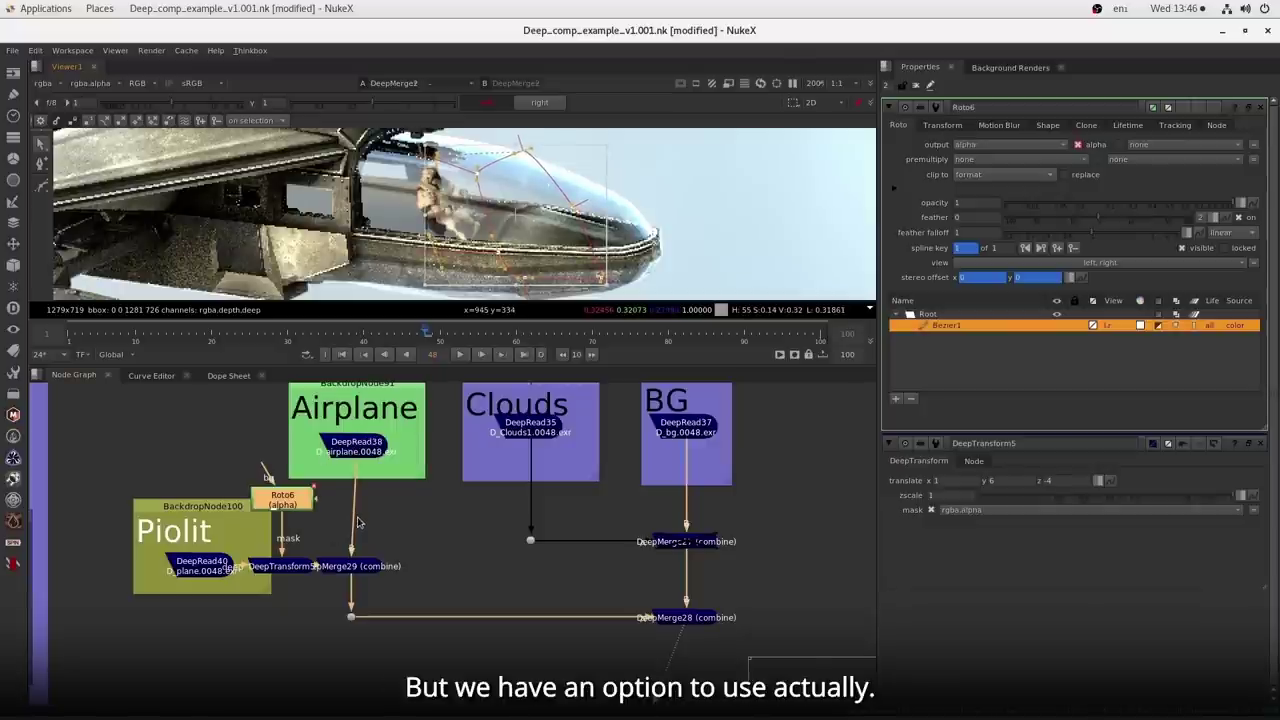
- Move the pilot backdrop, its DeepRead, DeepTransform5 and Roto6 together a little farther away from DeepMerge29
drag(86, 452, 336, 618)
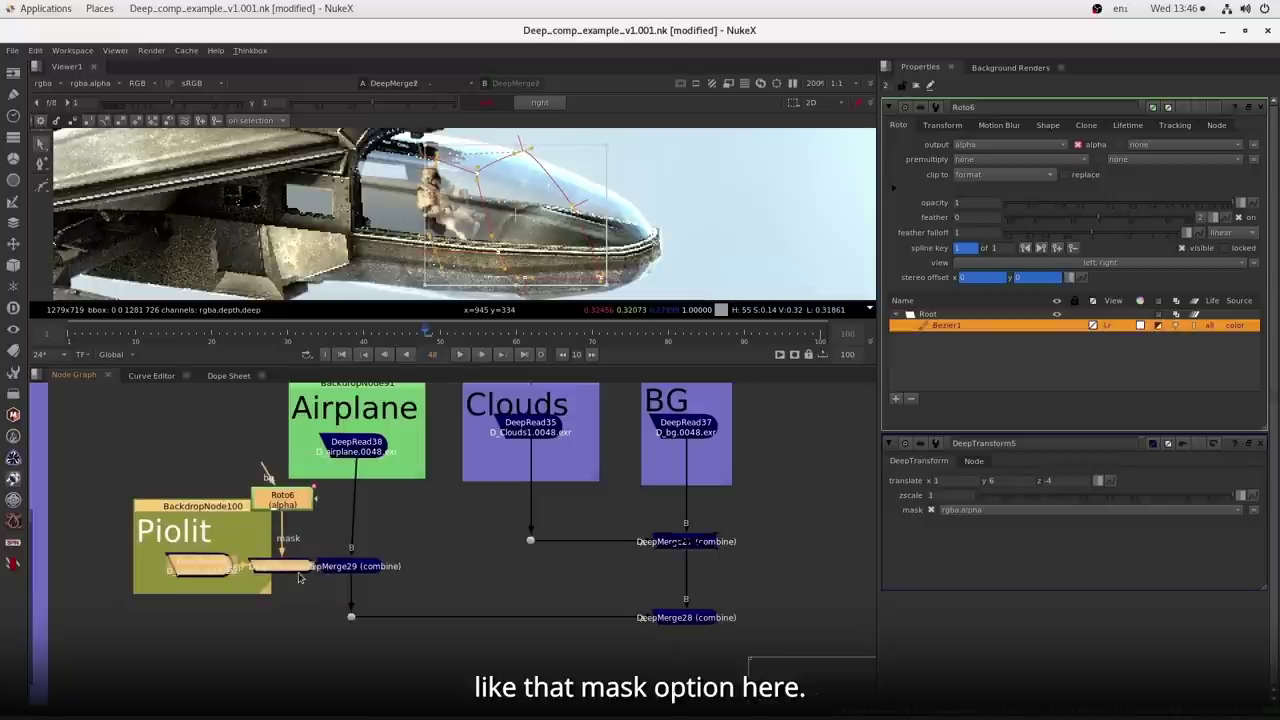
drag(297, 572, 273, 572)
click(448, 522)
scroll(446, 545, down, 4)
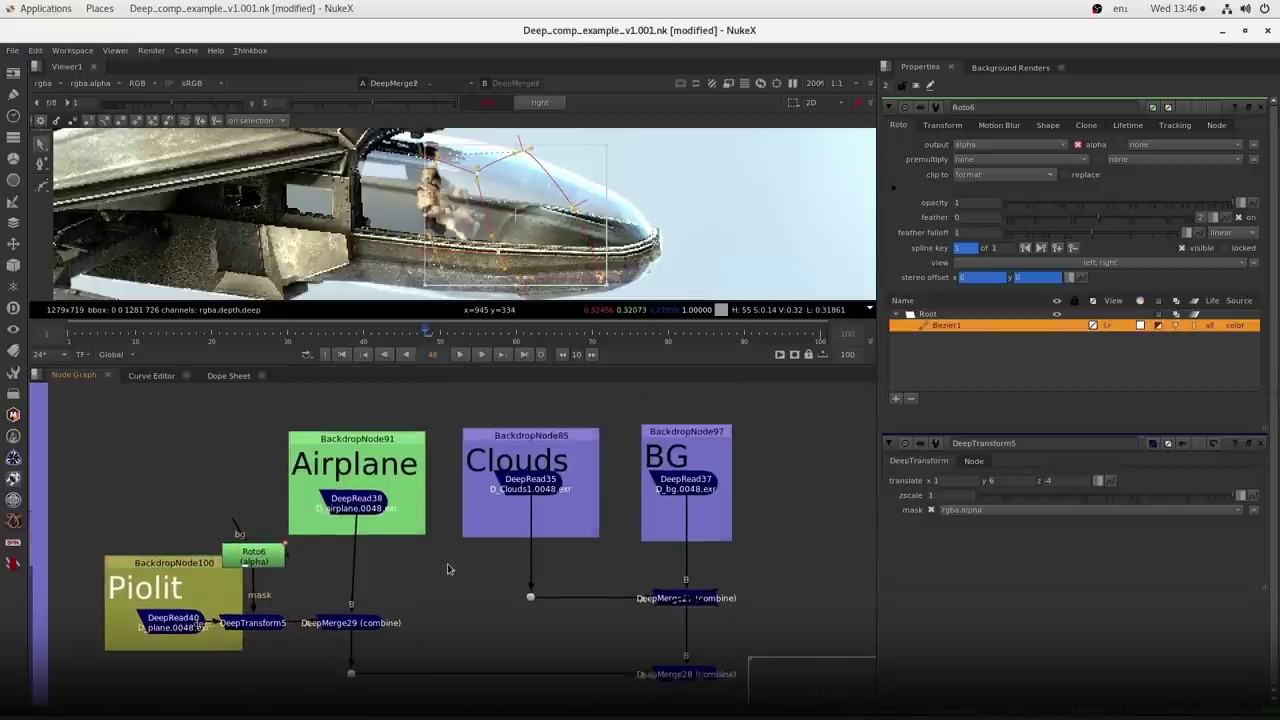
- Paste a copy of the DeepColorCorrect node into the empty space beside DeepMerge29
scroll(451, 567, up, 3)
drag(304, 464, 378, 425)
scroll(427, 665, up, 3)
drag(436, 671, 525, 577)
key(ctrl+v)
scroll(469, 591, up, 3)
scroll(488, 584, up, 1)
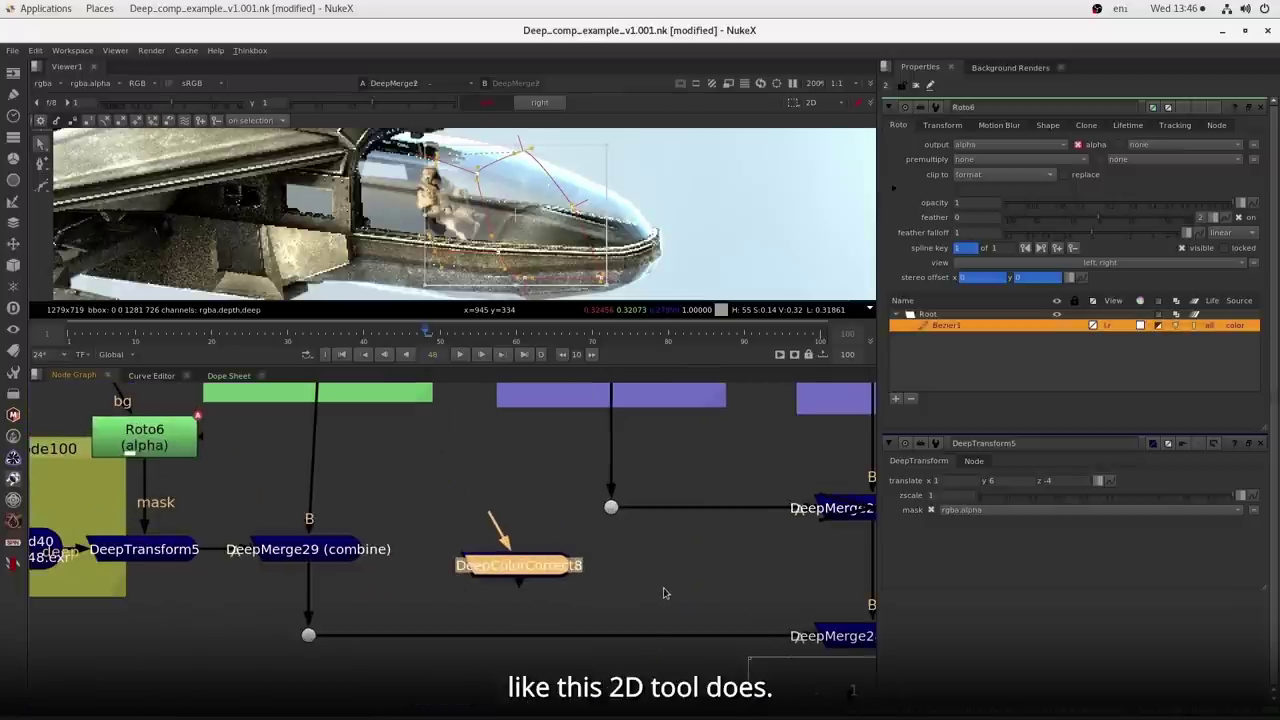
- Add a regular 2D ColorCorrect node next to the pasted DeepColorCorrect8 for comparison
click(663, 593)
key(c)
drag(728, 588, 745, 556)
- Connect DeepColorCorrect8 to the separate DeepRead51 airplane, view its output and open its properties
click(505, 566)
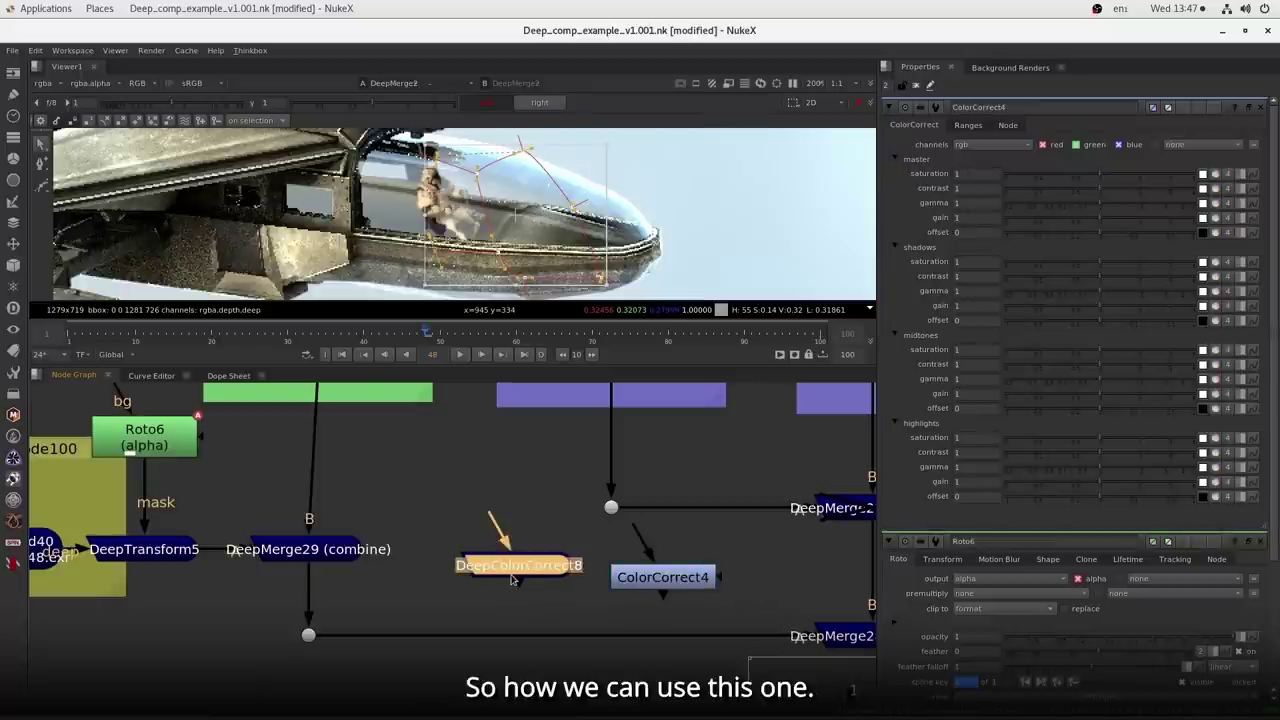
scroll(512, 580, down, 3)
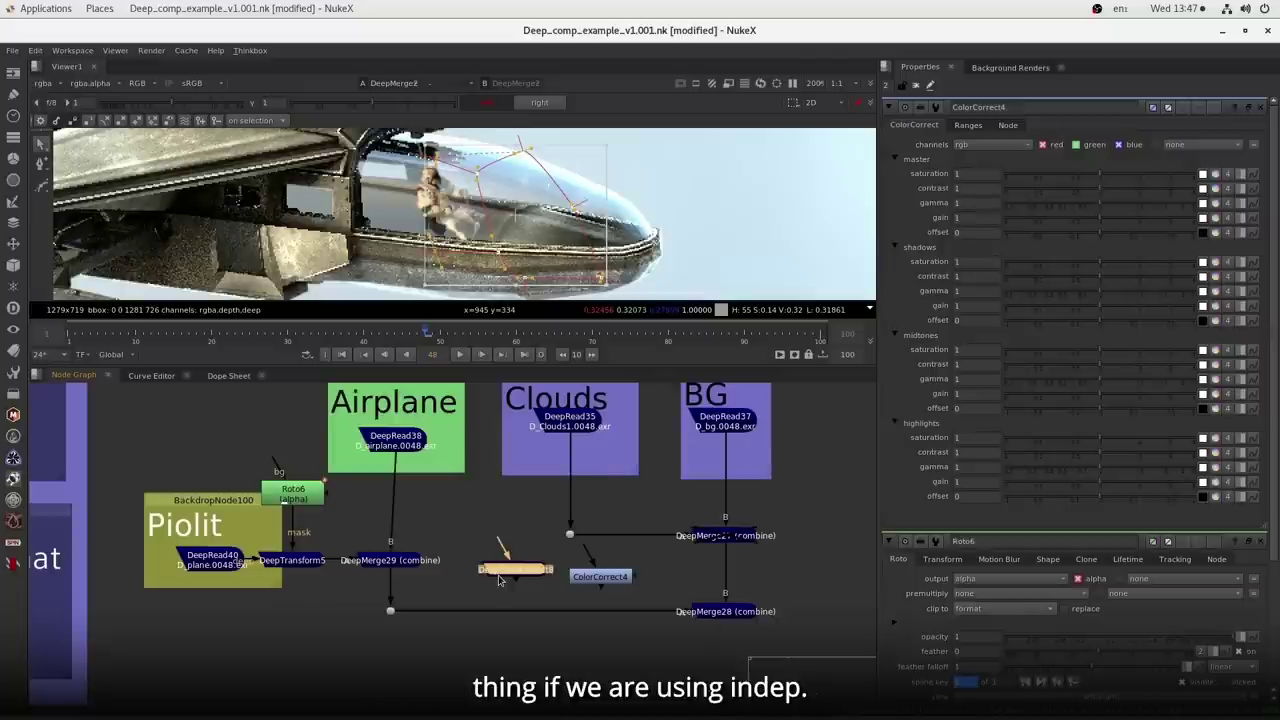
scroll(499, 576, down, 3)
mouse_move(507, 571)
mouse_down()
mouse_move(515, 652)
mouse_move(516, 557)
mouse_move(507, 635)
mouse_move(528, 621)
mouse_move(499, 569)
mouse_up()
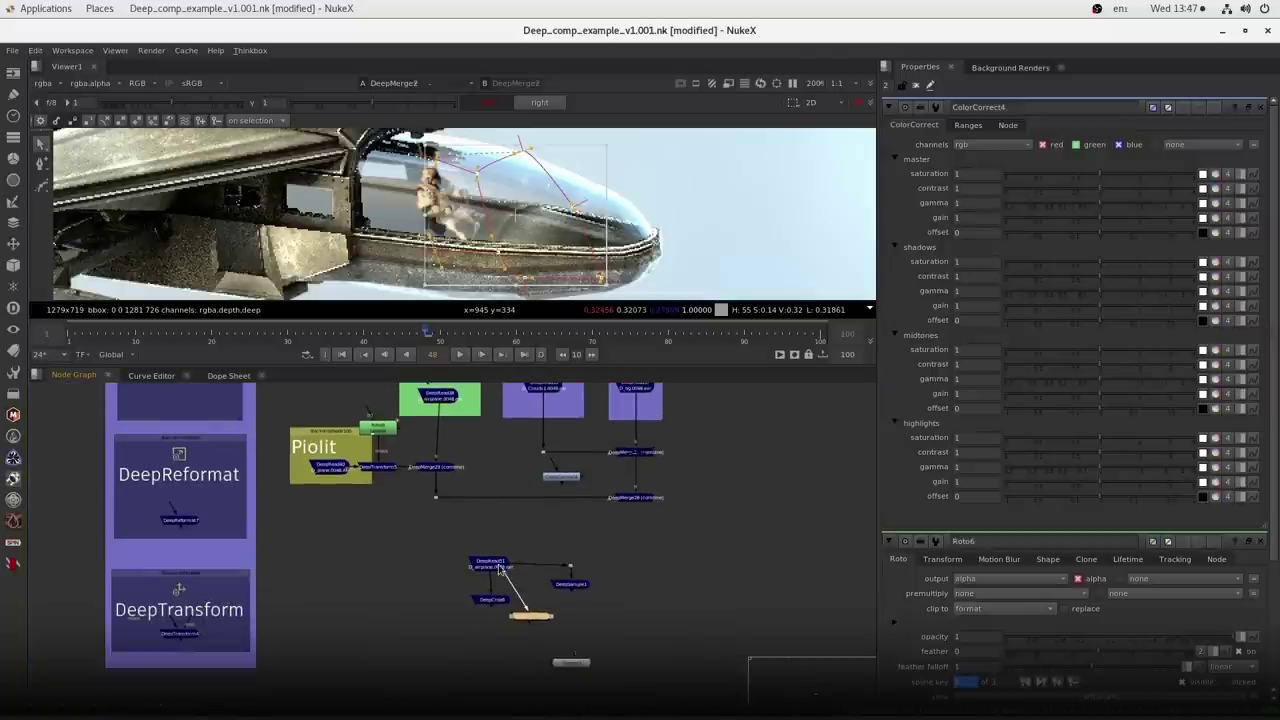
key(1)
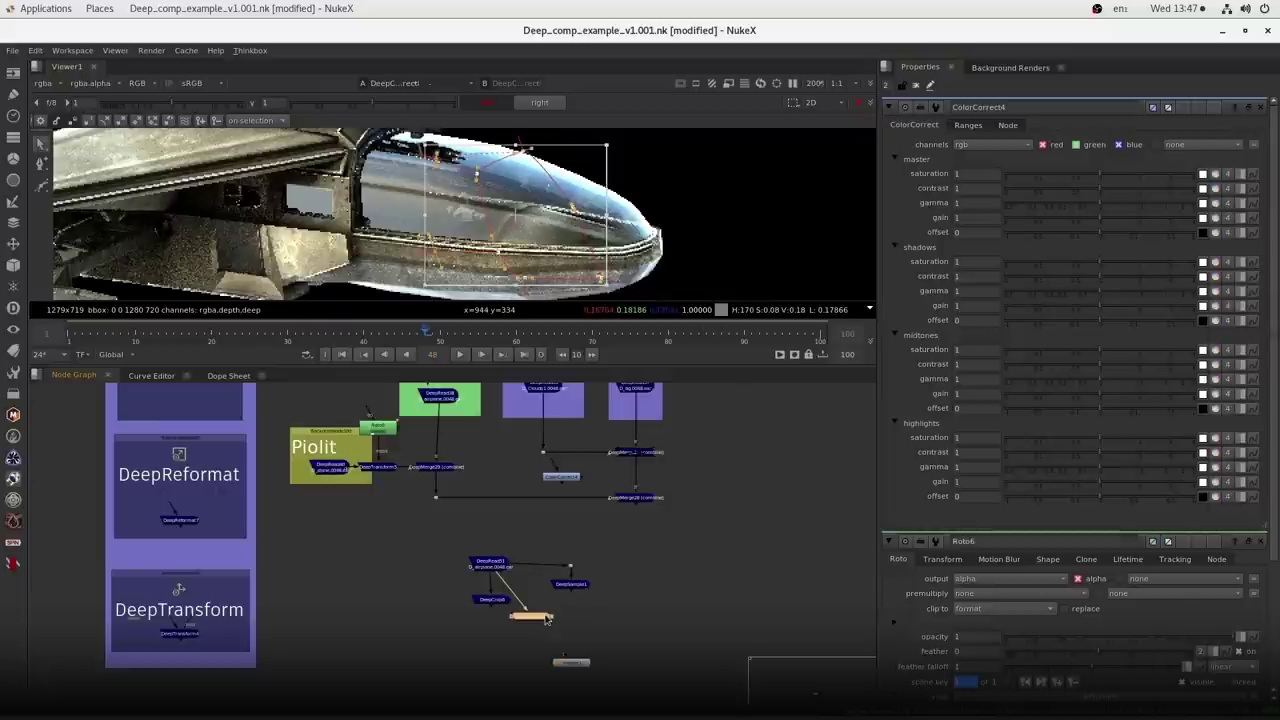
double_click(545, 619)
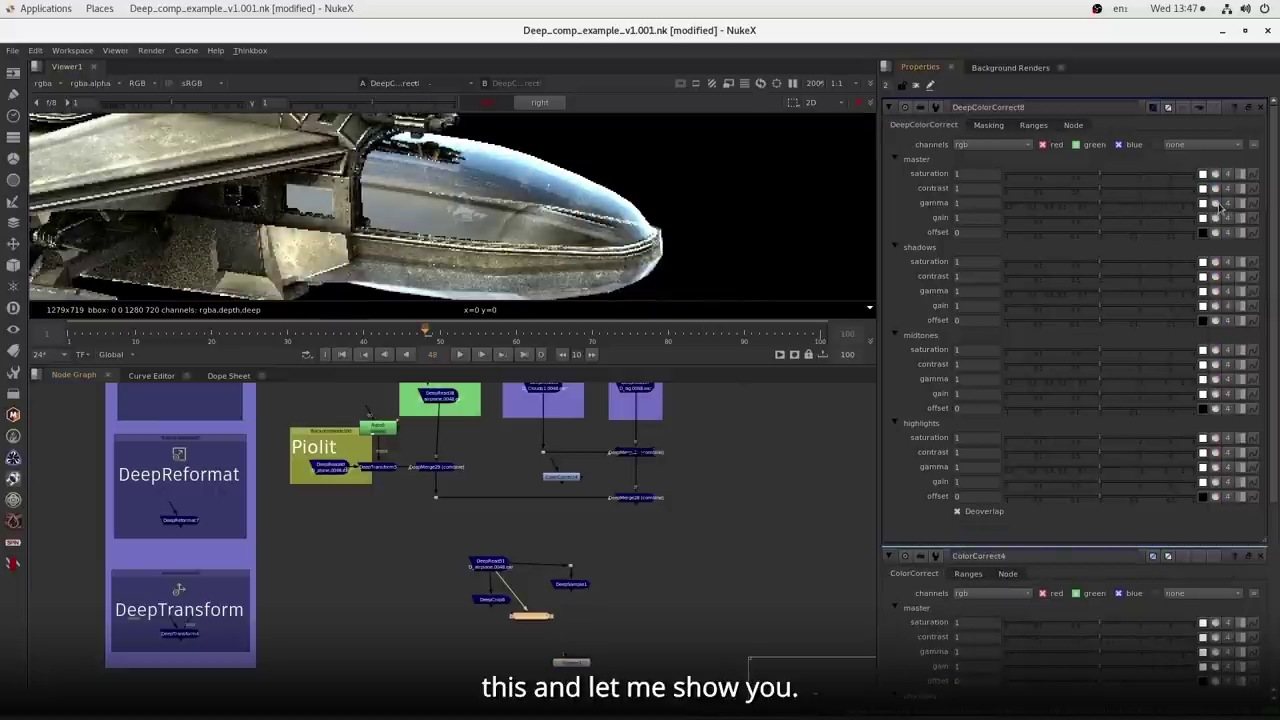
- Split DeepColorCorrect8's master gain into channels and tint the airplane with values 0.9, 1.2 and 0.9
click(1215, 218)
mouse_move(1228, 258)
mouse_down()
mouse_move(1228, 243)
mouse_move(1229, 261)
mouse_up()
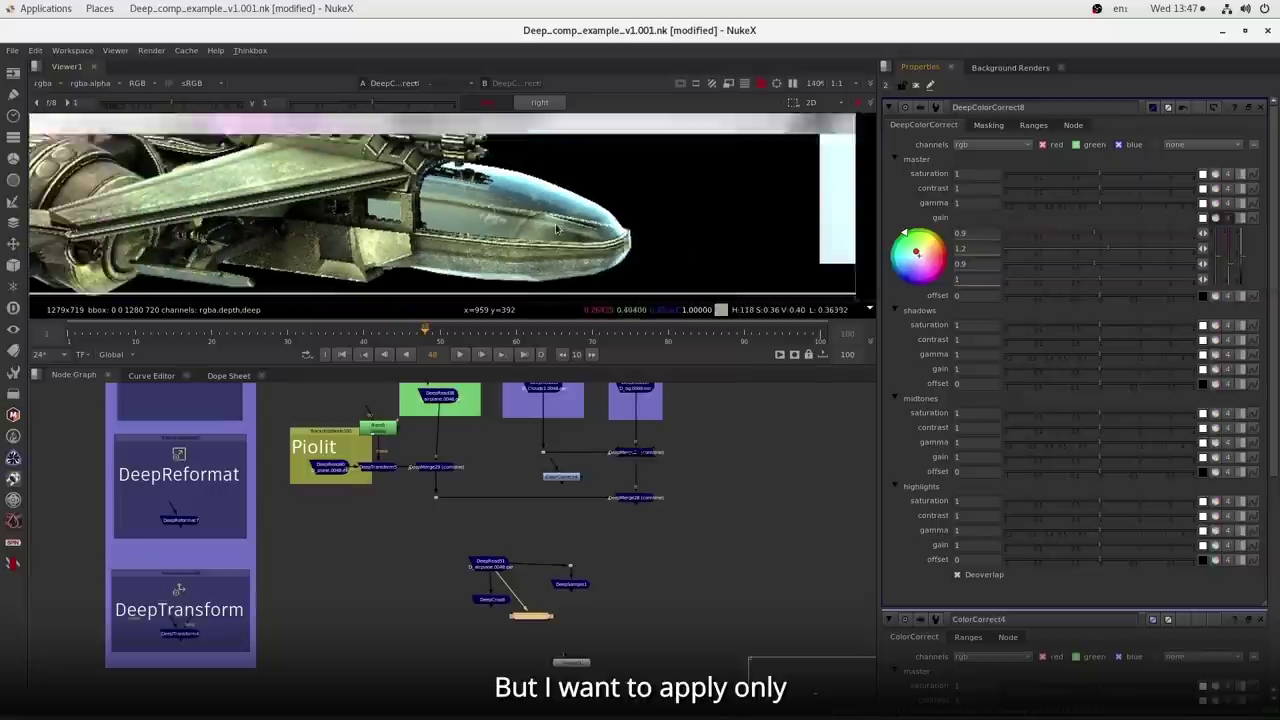
scroll(546, 233, down, 3)
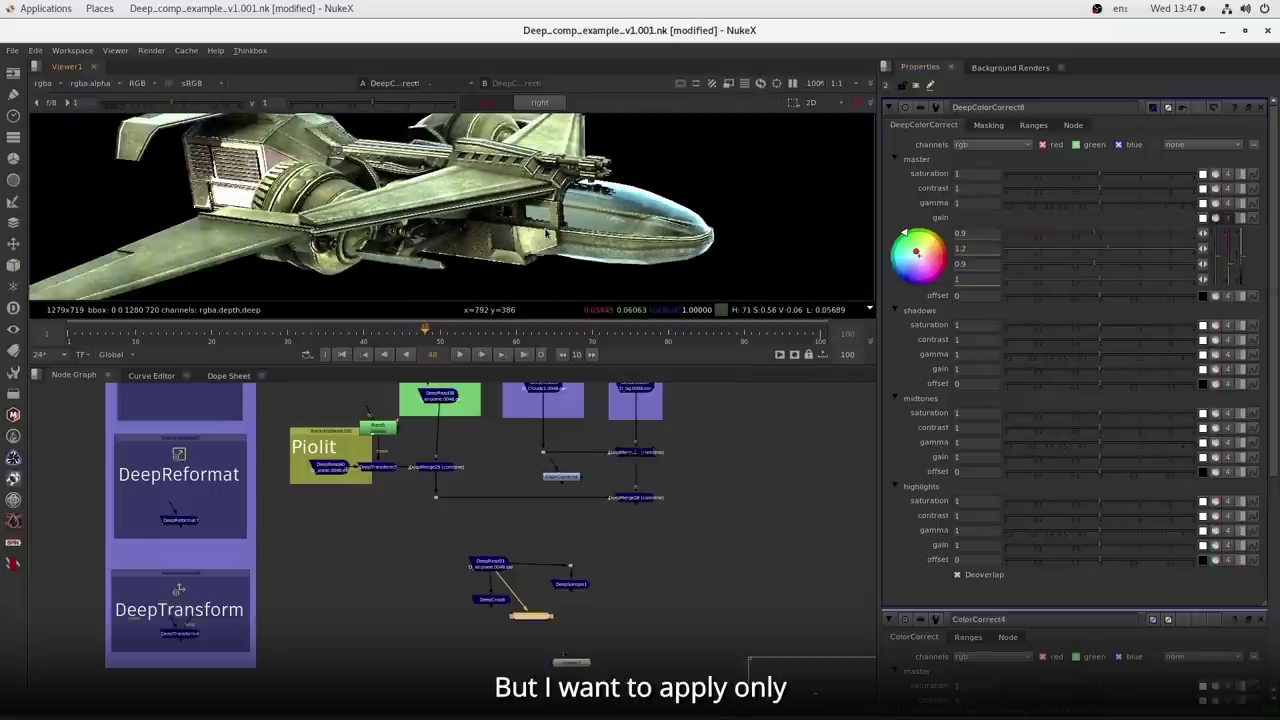
drag(546, 233, 522, 198)
drag(463, 116, 480, 167)
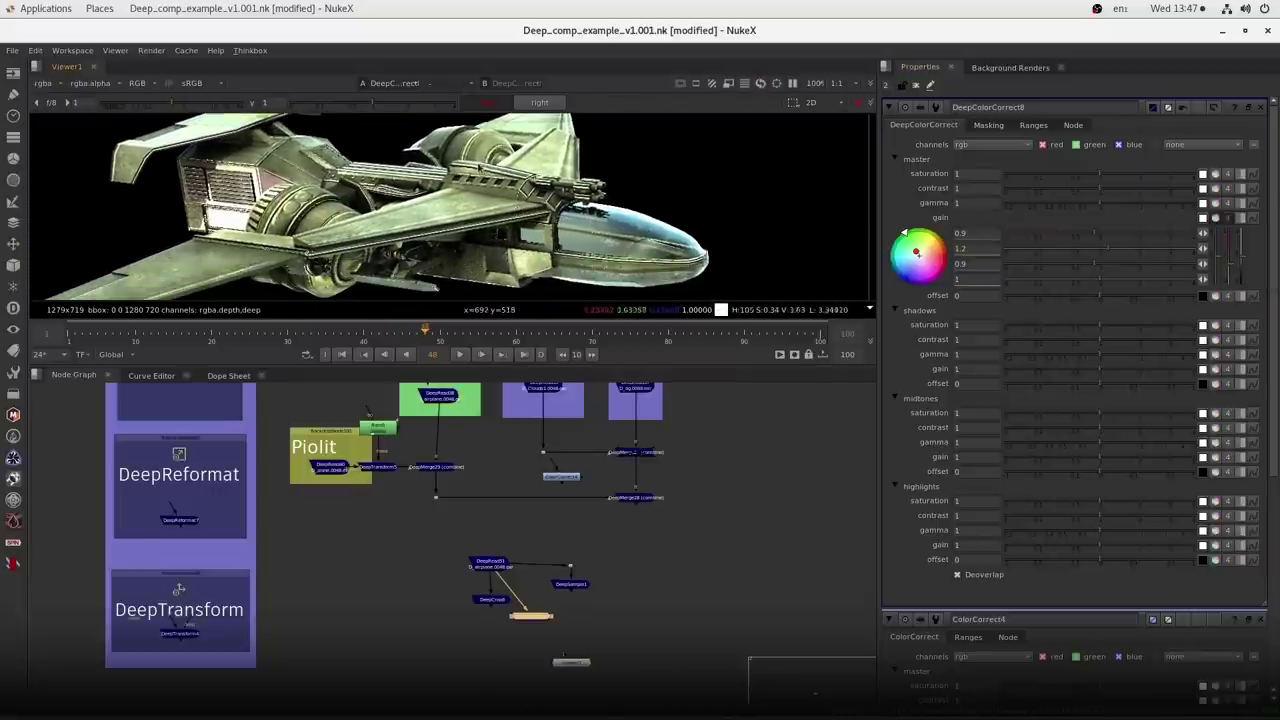
- Attach DeepCrop6 to the output of DeepColorCorrect8 to isolate the corrected part of the airplane
drag(392, 152, 589, 234)
scroll(523, 583, up, 3)
drag(517, 588, 555, 610)
key(ctrl+d)
scroll(582, 488, down, 5)
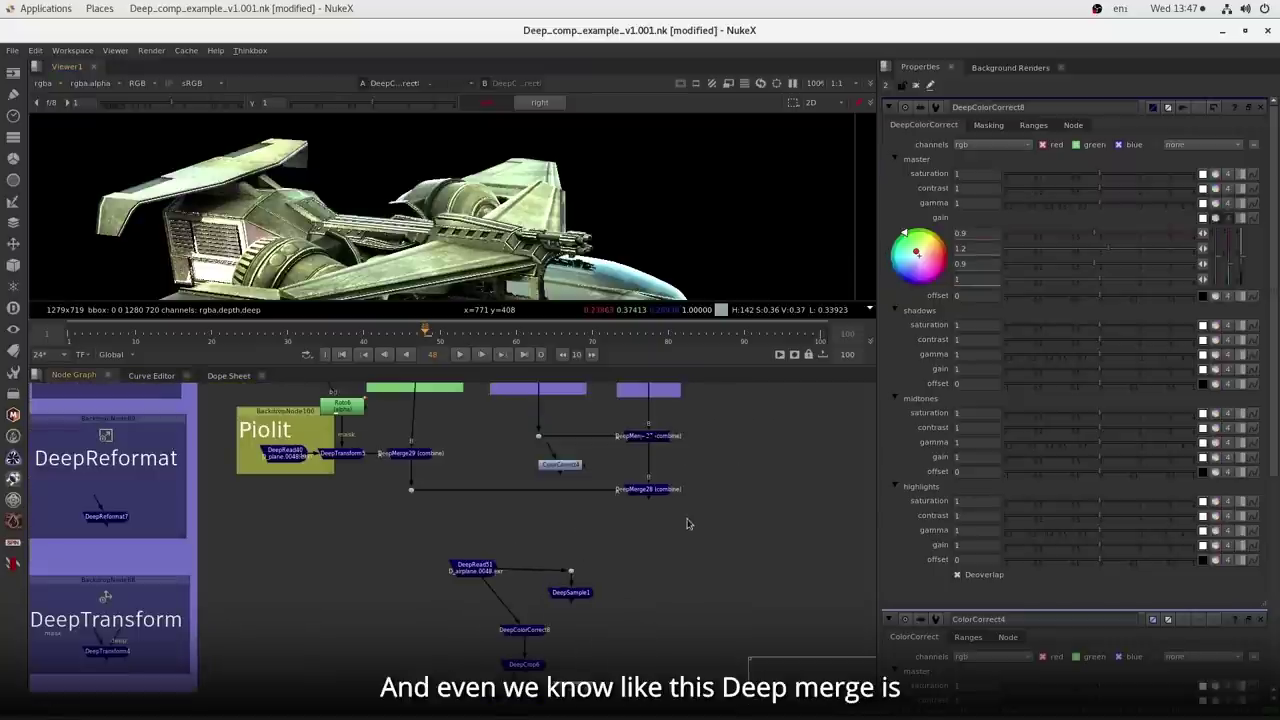
- Paste a copy of DeepMerge28 beside DeepCrop6 and connect its inputs to DeepRead51 and DeepCrop6
drag(607, 456, 603, 457)
scroll(600, 598, up, 3)
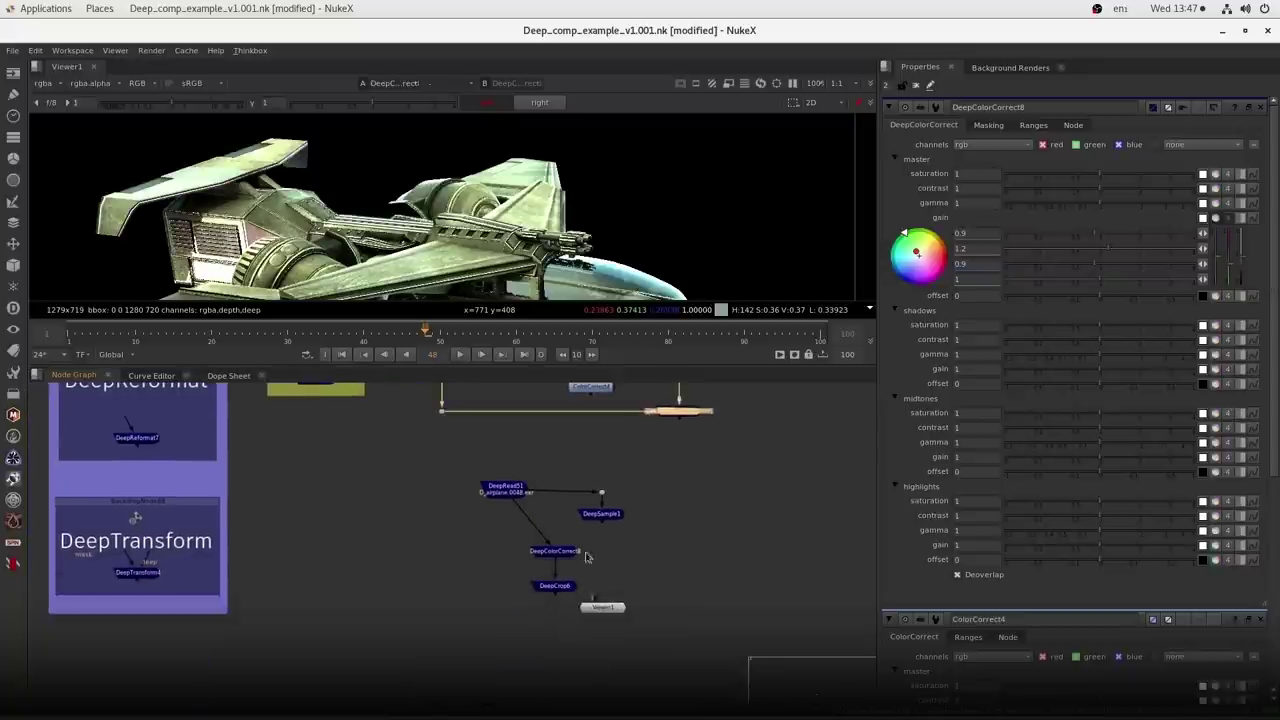
key(ctrl+v)
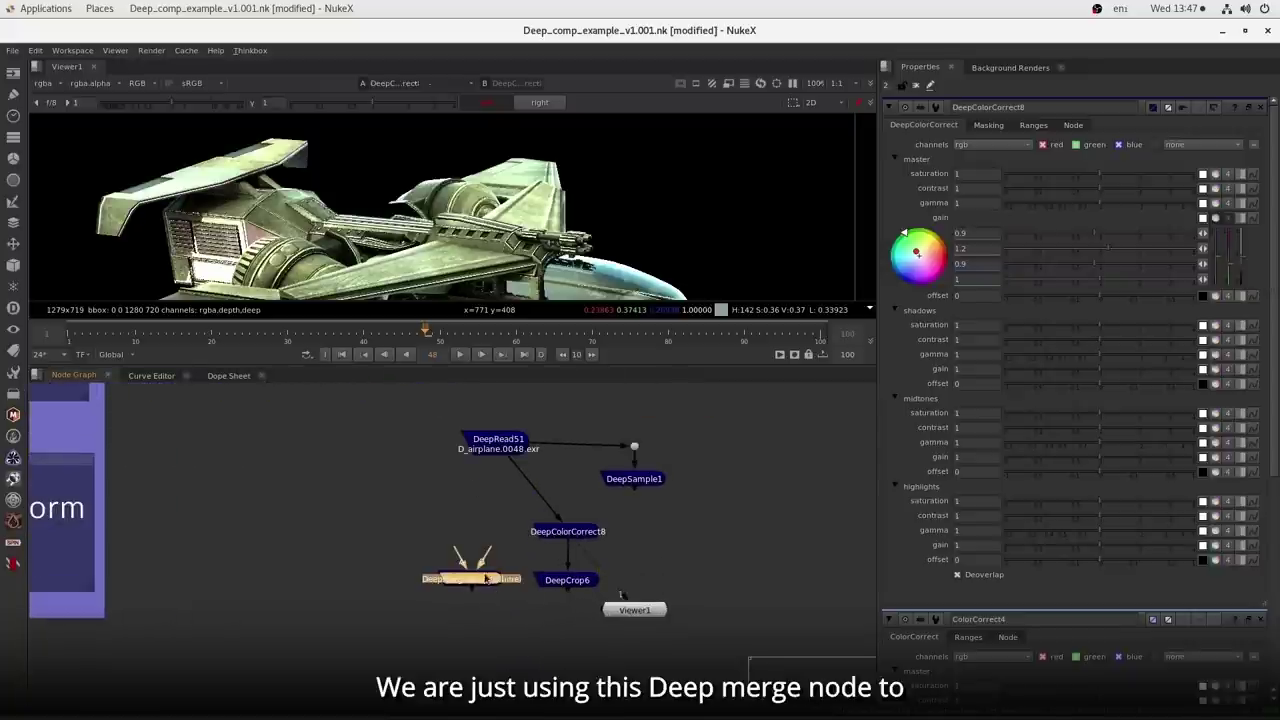
drag(486, 579, 505, 588)
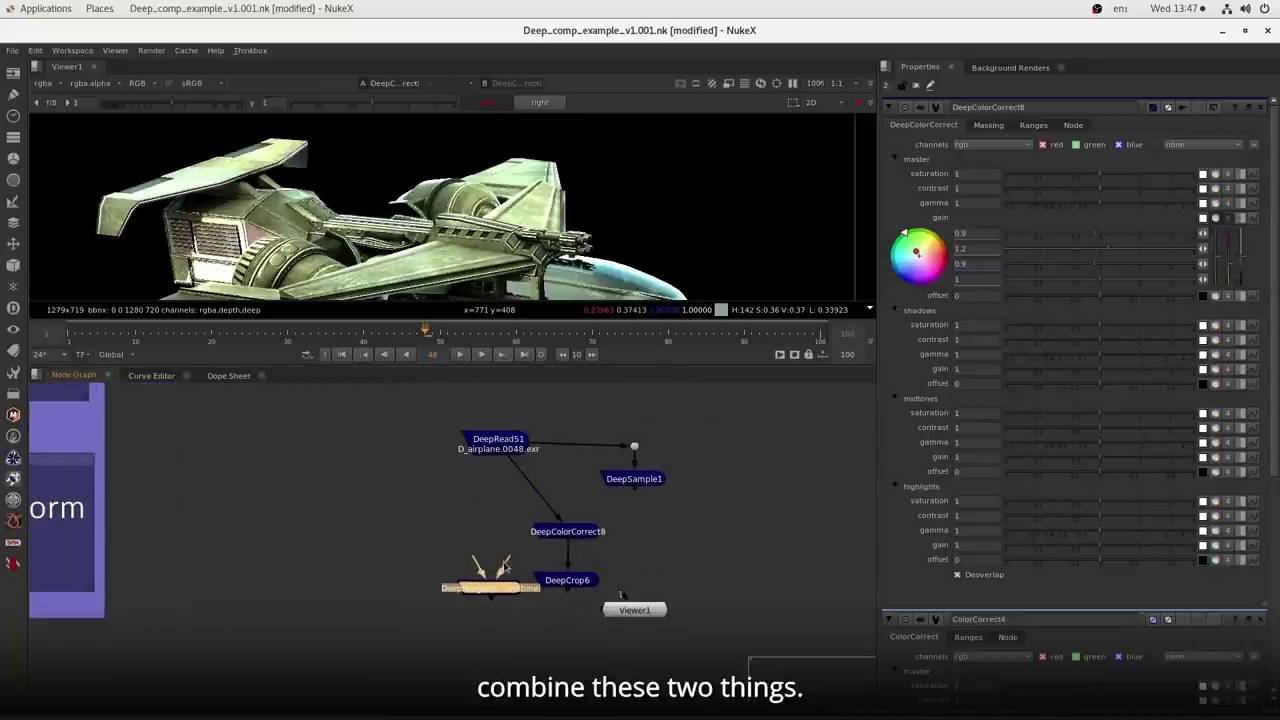
drag(489, 572, 503, 468)
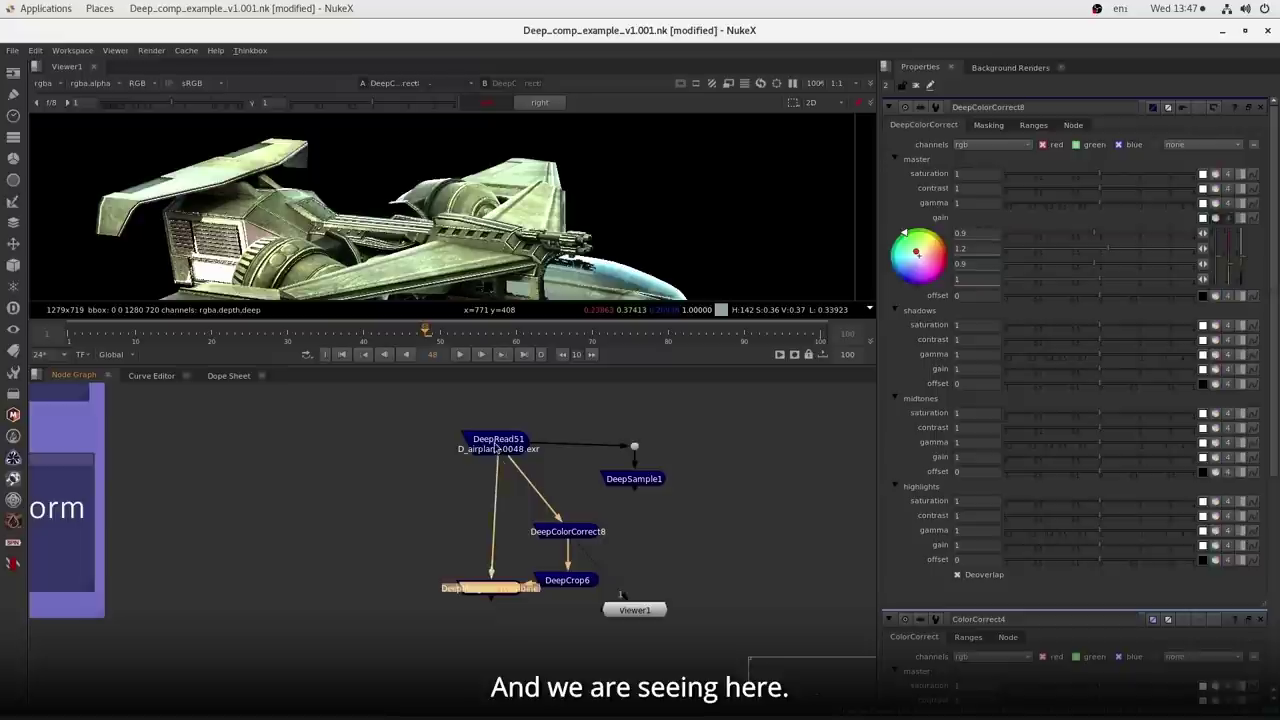
- View the new DeepMerge30 and set DeepColorCorrect8's master gain to 1.8, -0.6 and 1.8
key(1)
drag(466, 279, 453, 239)
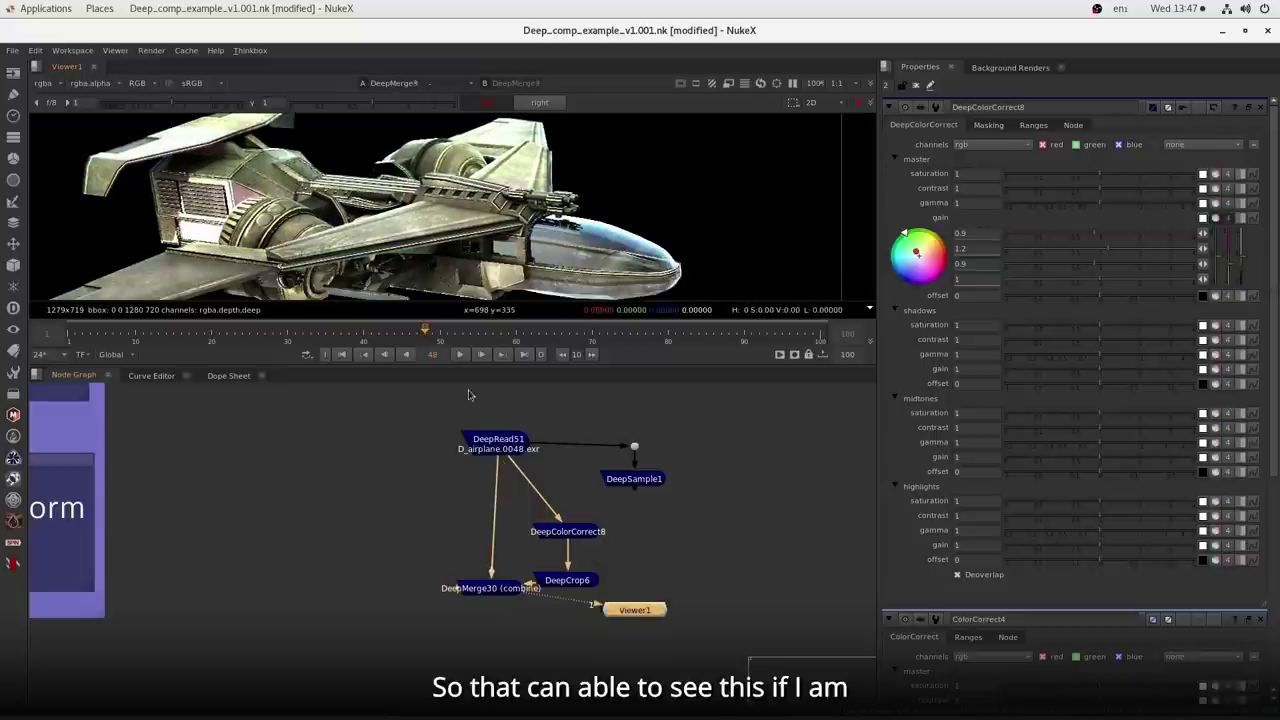
drag(1228, 266, 1231, 240)
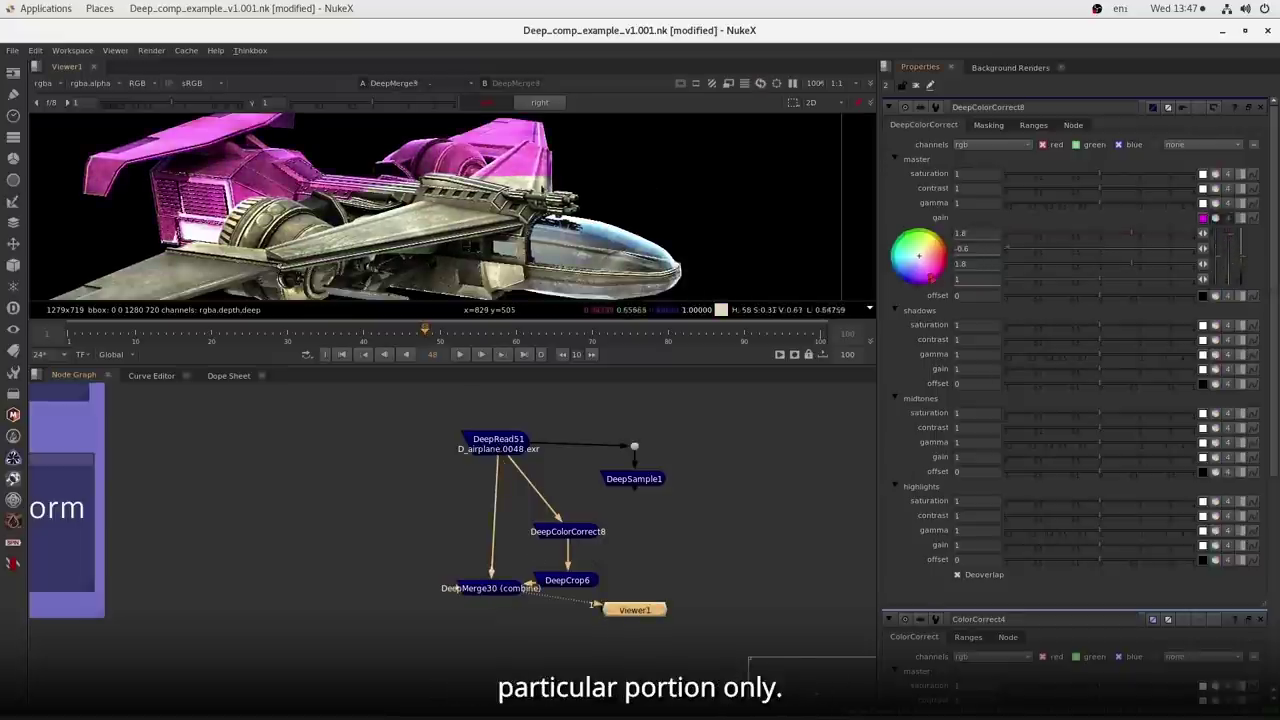
- Check the tinted rear of the airplane, place Viewer1 below DeepMerge30 and move DeepCrop6 closer to DeepColorCorrect8
scroll(418, 172, down, 3)
drag(207, 136, 626, 269)
drag(628, 614, 482, 651)
drag(570, 586, 567, 572)
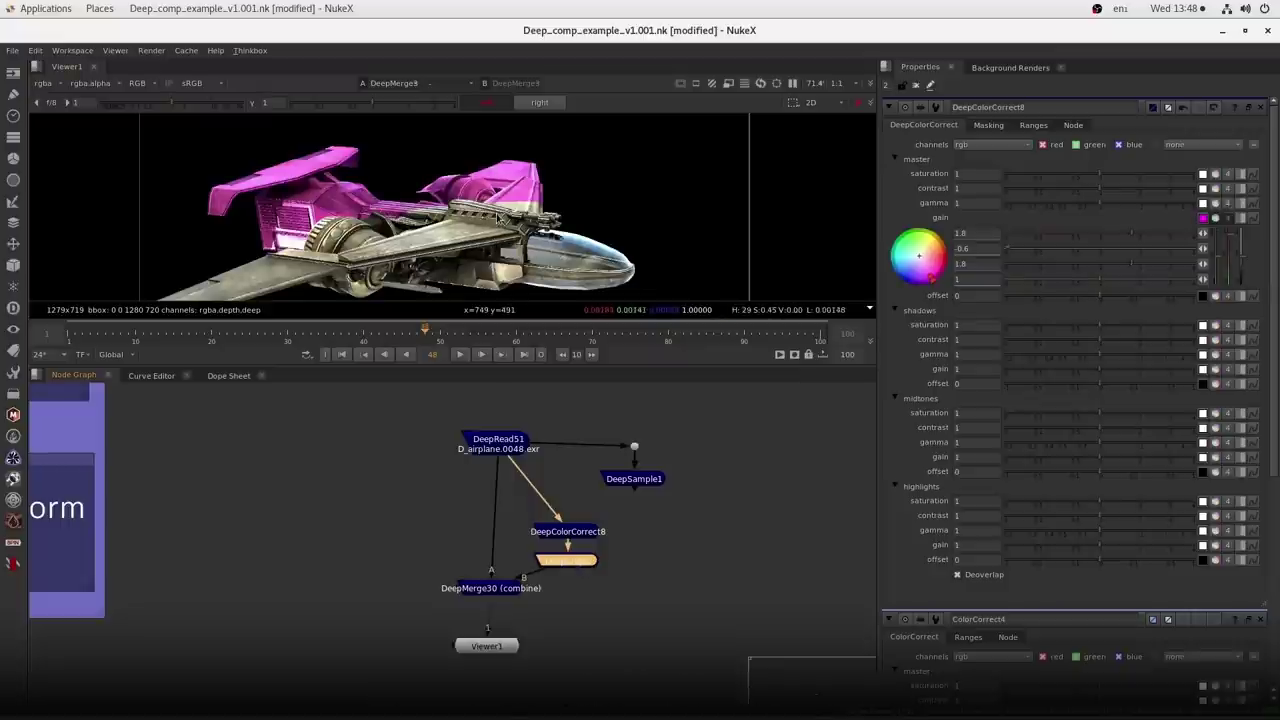
- Delete DeepMerge30 and DeepCrop6, and place DeepColorCorrect8 directly beneath DeepRead51
drag(442, 531, 624, 620)
key(Delete)
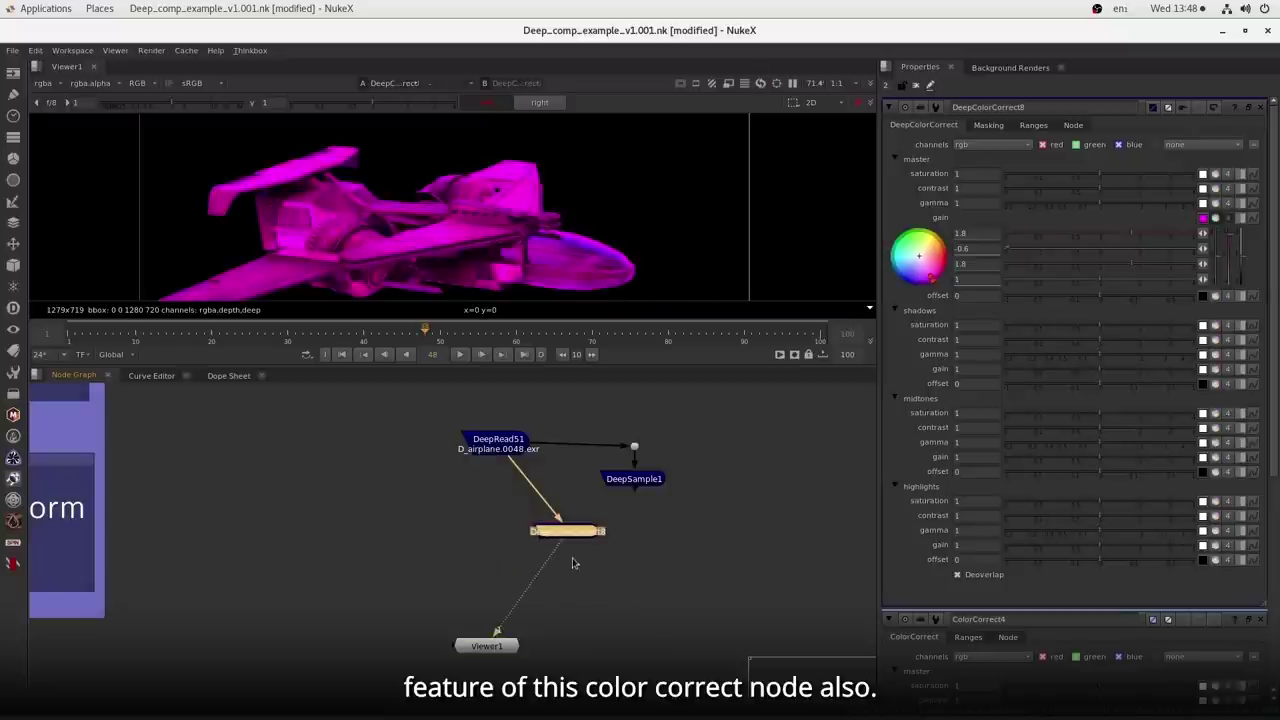
drag(585, 540, 517, 537)
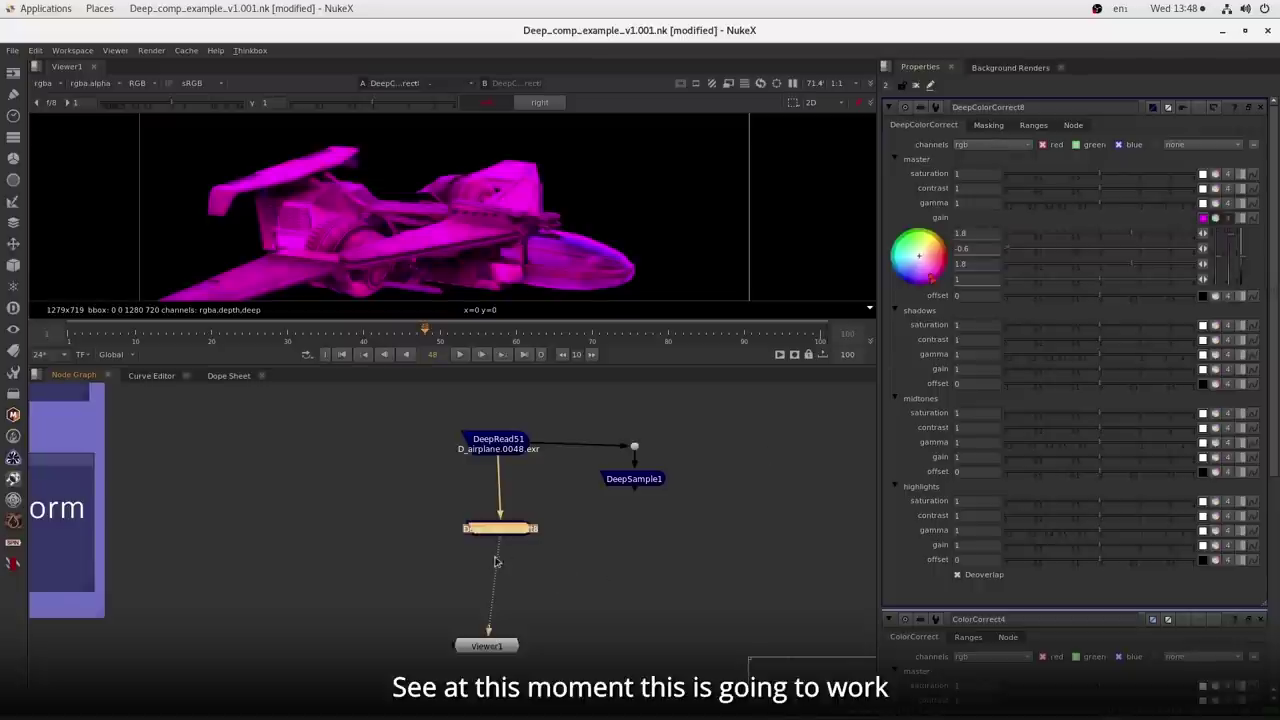
- Add another 2D ColorCorrect node below DeepSample1 to compare its options with DeepColorCorrect8
click(646, 551)
key(c)
drag(645, 548, 687, 552)
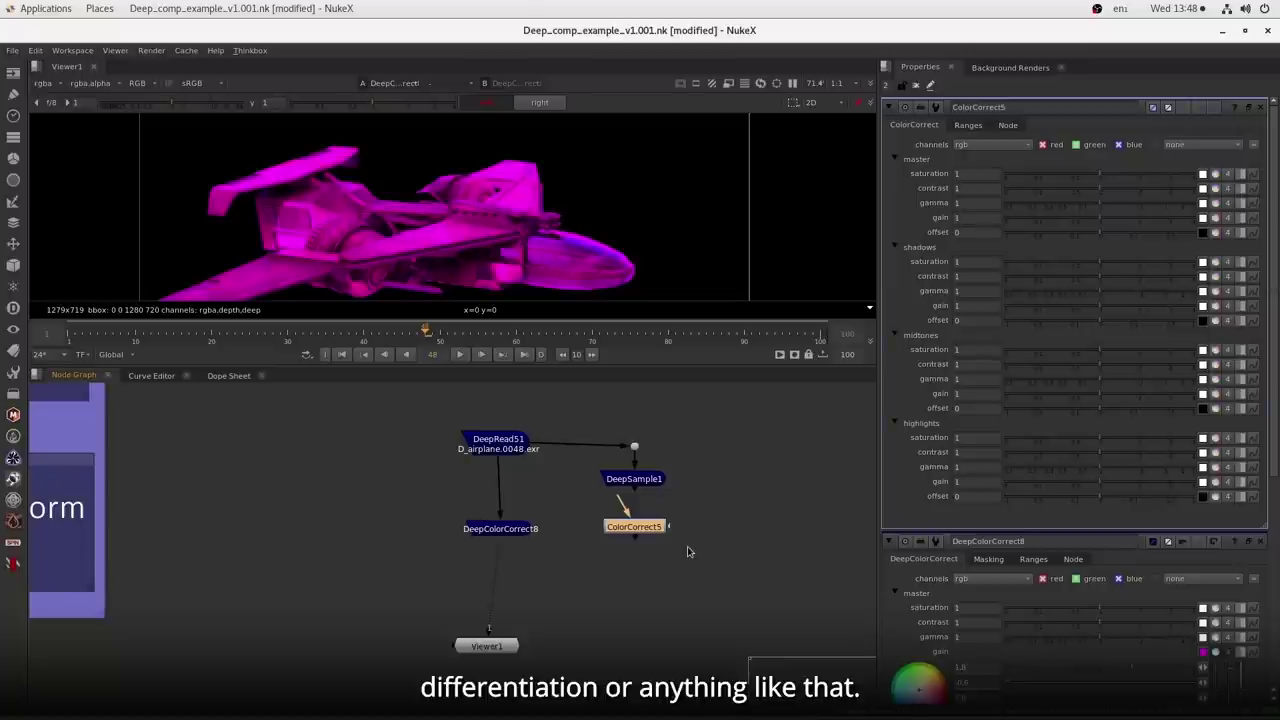
- Delete the ColorCorrect5 node and review the zmap A to D values in DeepColorCorrect8's masking settings
drag(687, 551, 588, 505)
key(Delete)
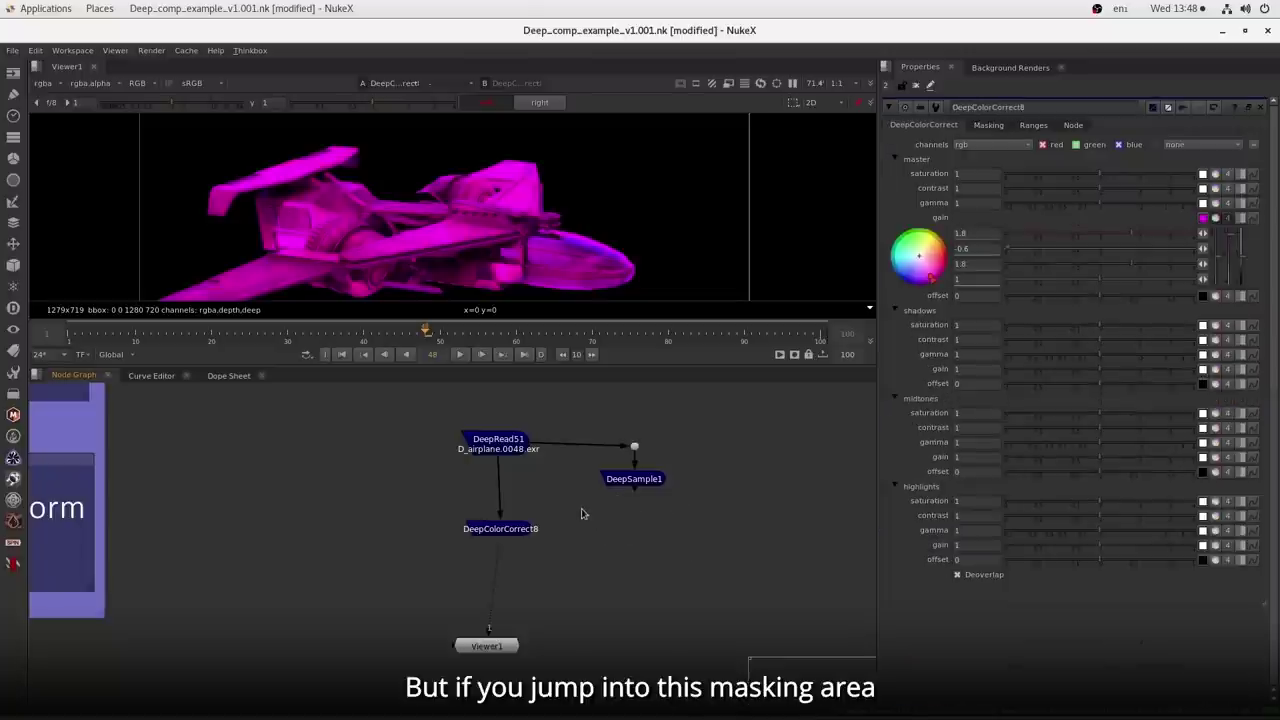
click(525, 536)
click(989, 126)
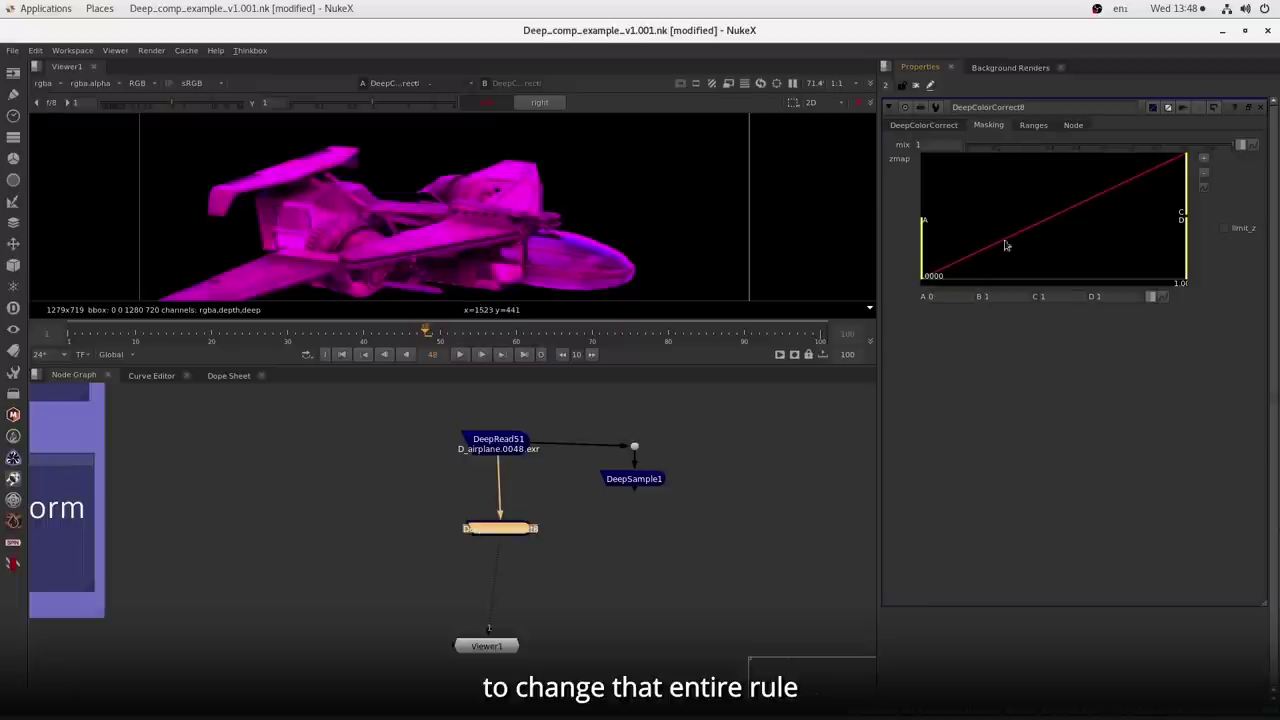
mouse_move(1049, 253)
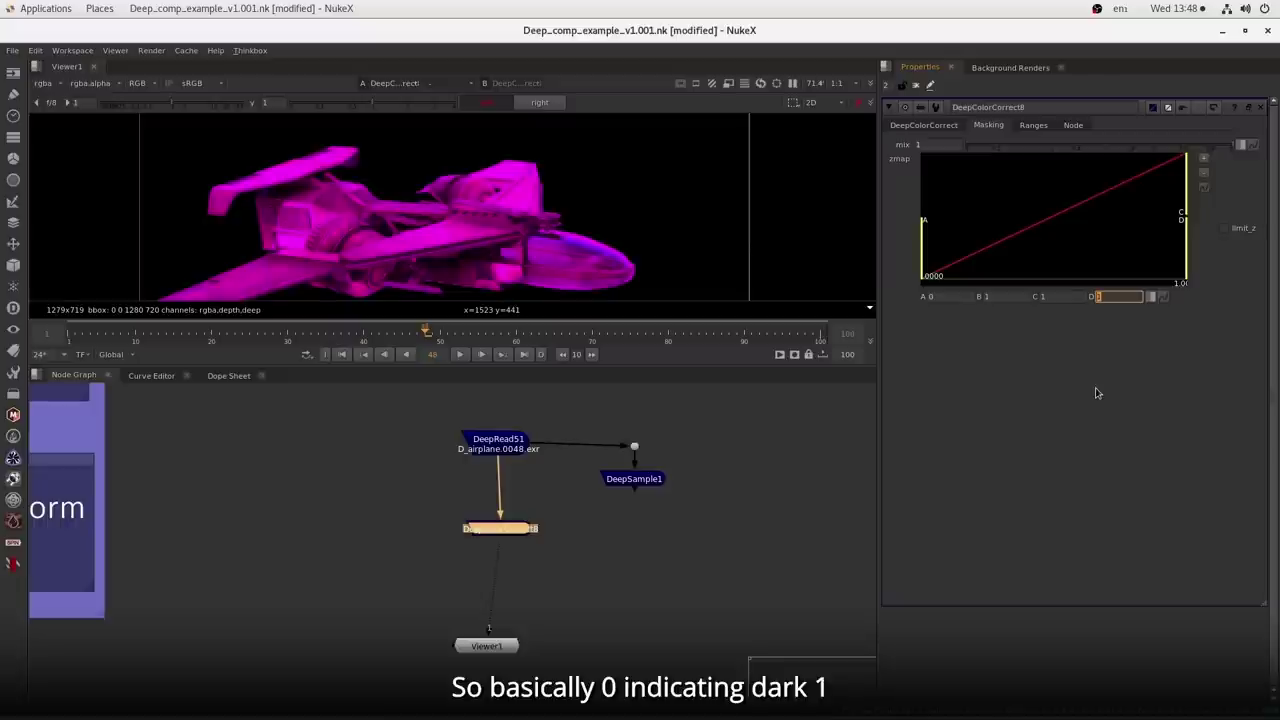
drag(941, 296, 857, 295)
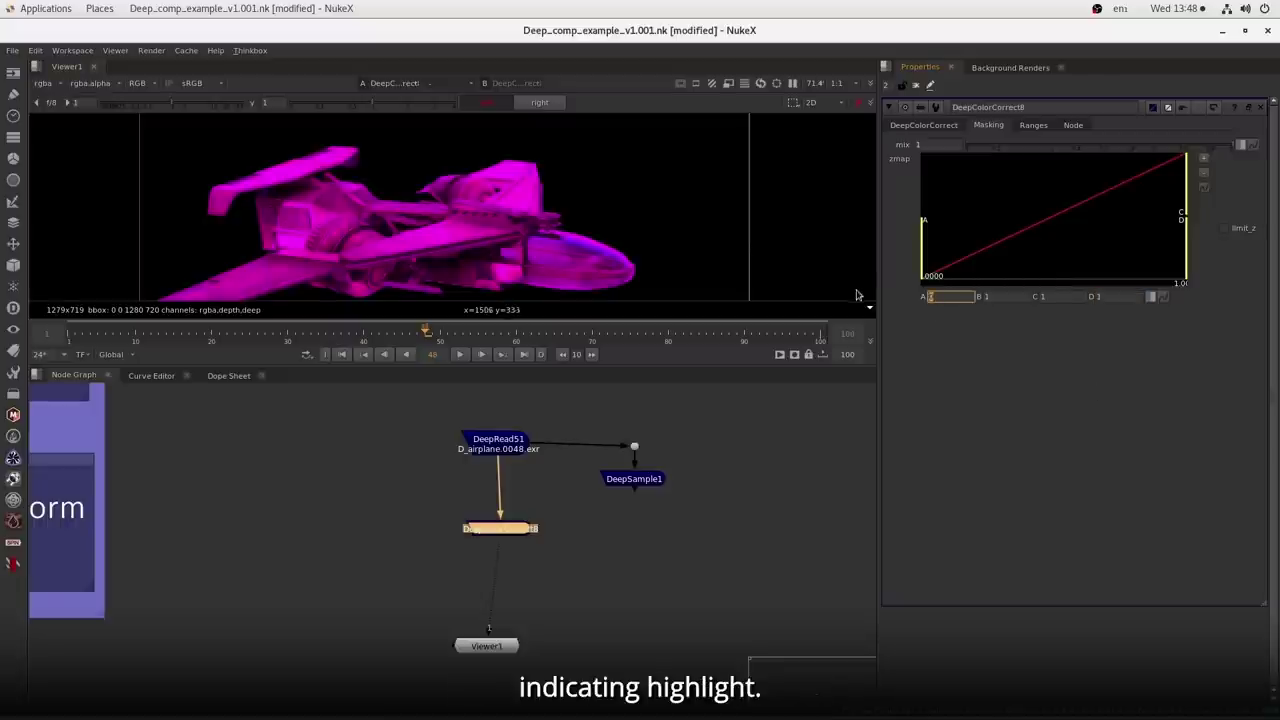
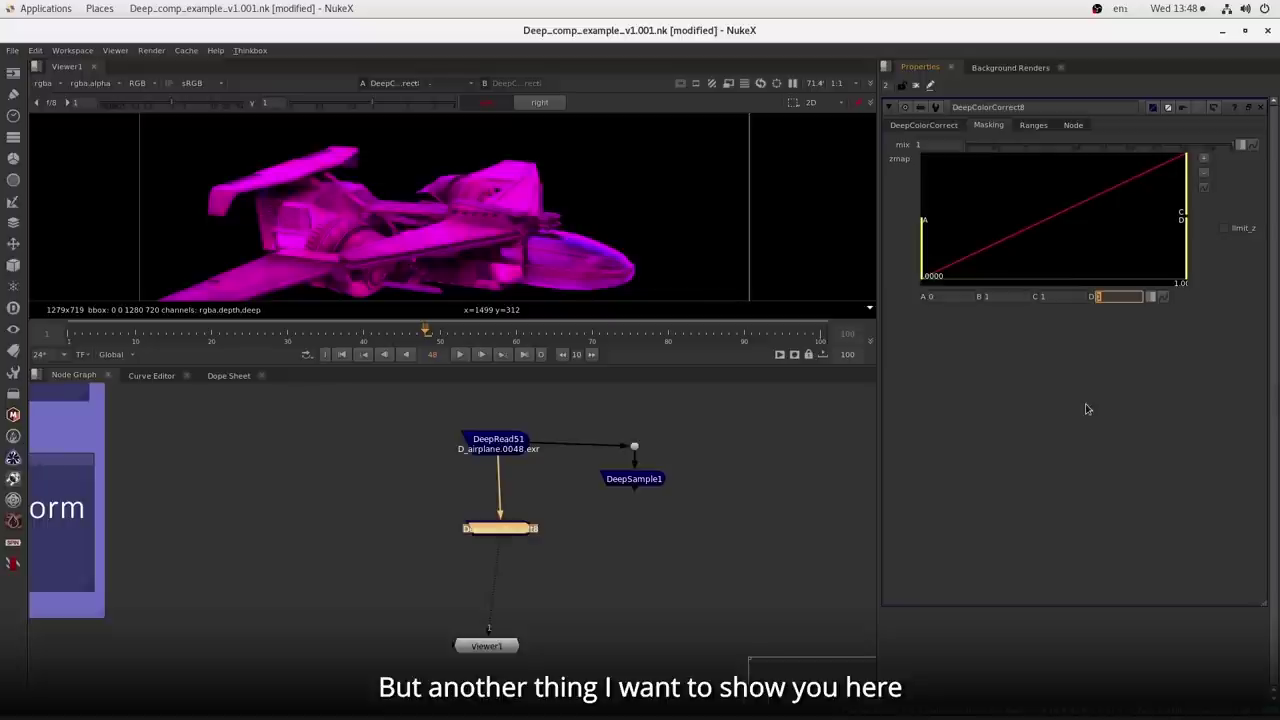
- View DeepSample1 and use its minimum and maximum depths to set DeepColorCorrect8's zmap B to 241 and C to 242.25
click(655, 481)
key(1)
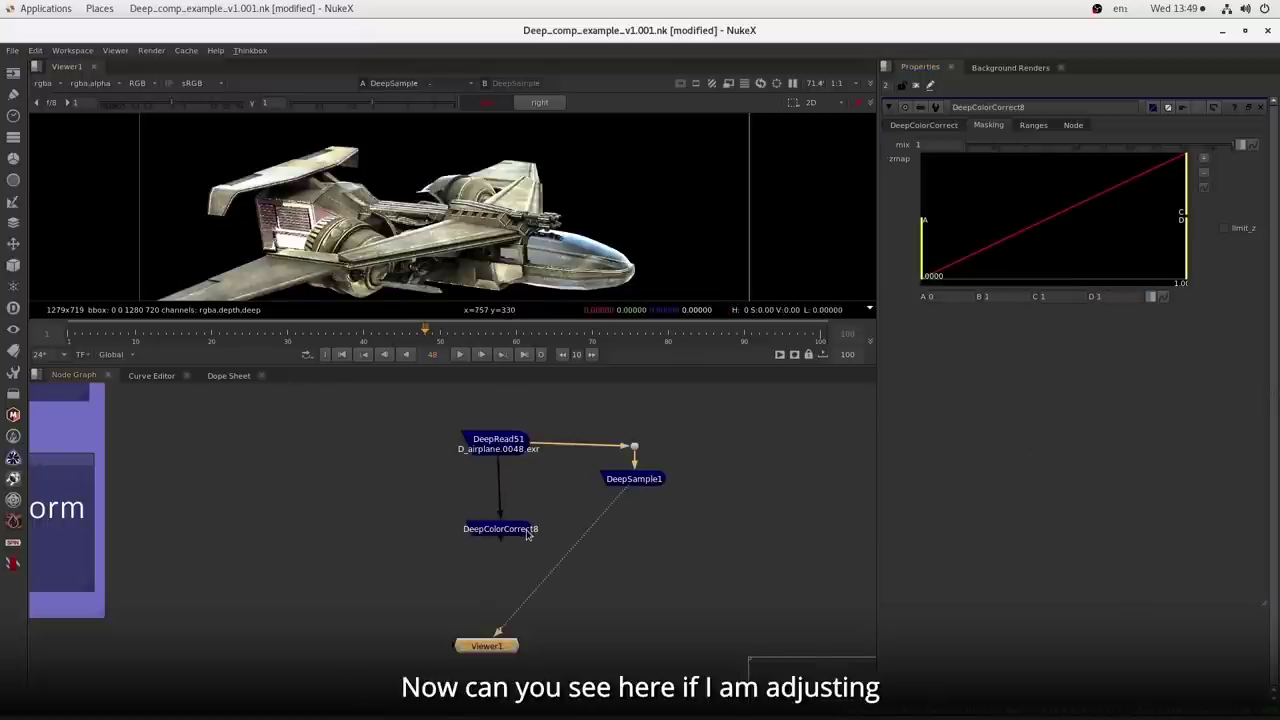
double_click(637, 484)
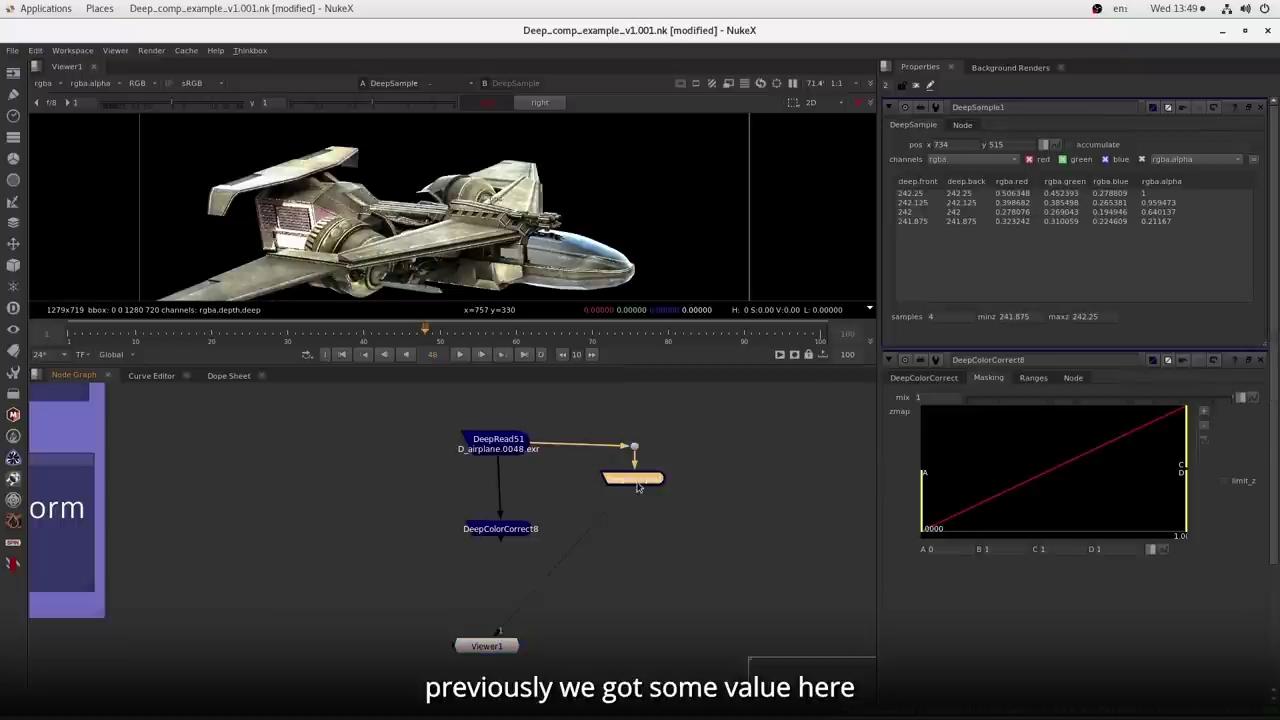
double_click(1011, 316)
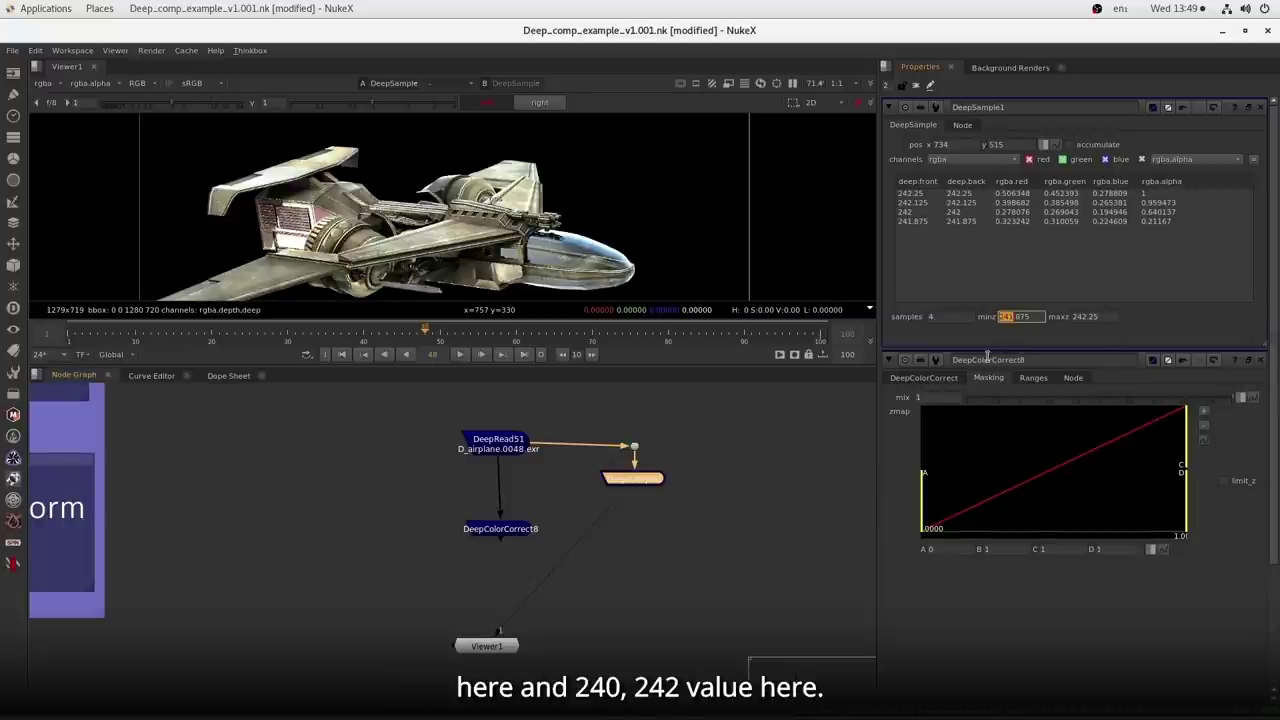
double_click(1009, 550)
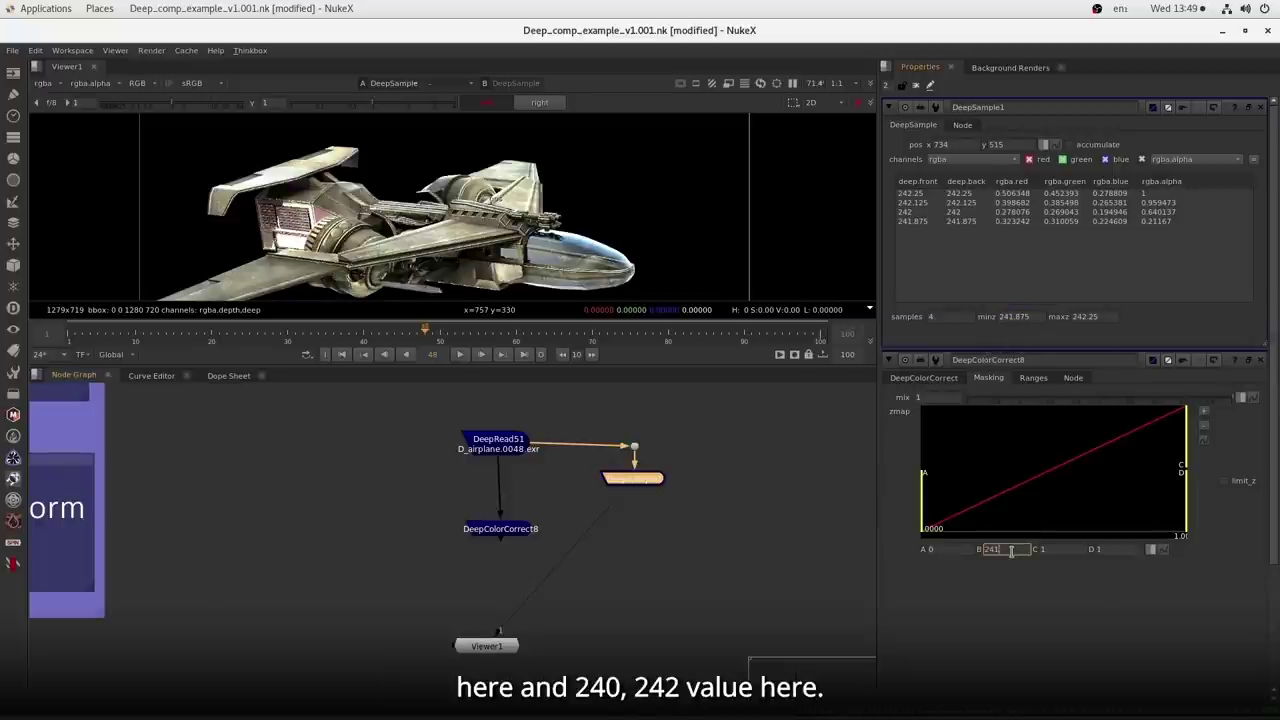
double_click(1098, 316)
key(ctrl+c)
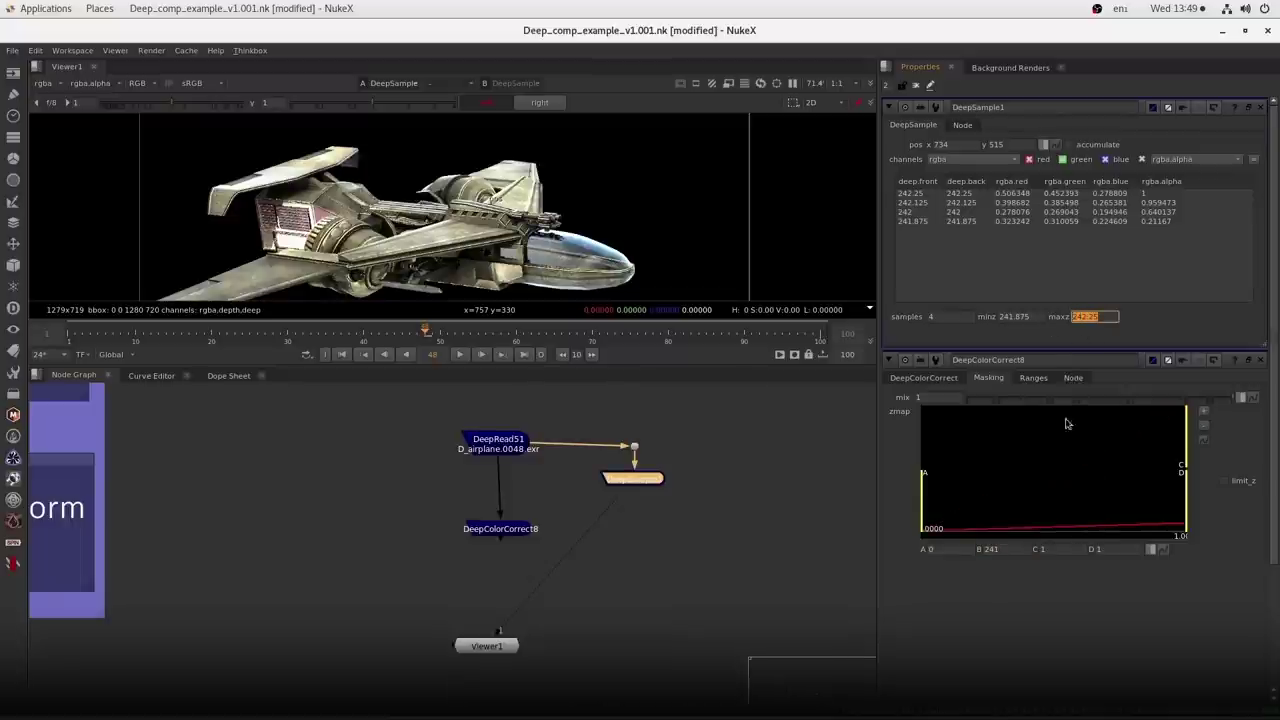
double_click(1044, 548)
key(ctrl+v)
click(1027, 629)
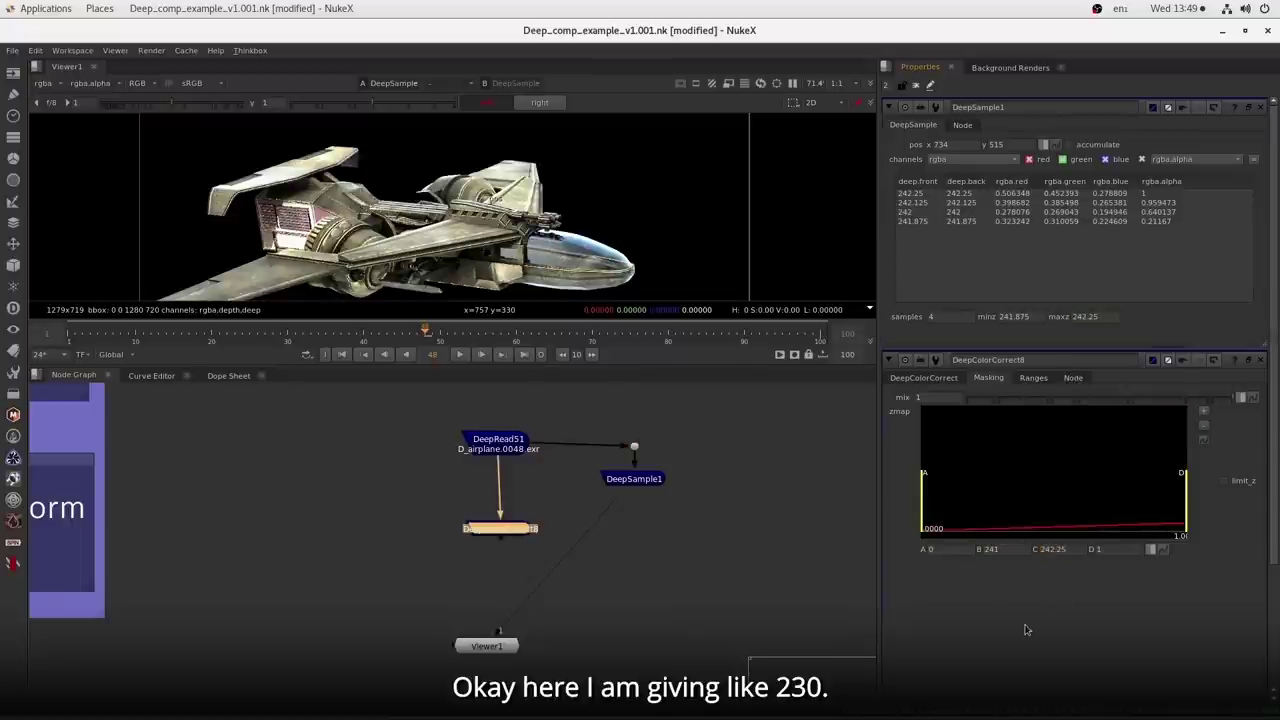
- Set DeepColorCorrect8's zmap A to 230 and D to 250
drag(957, 550, 892, 540)
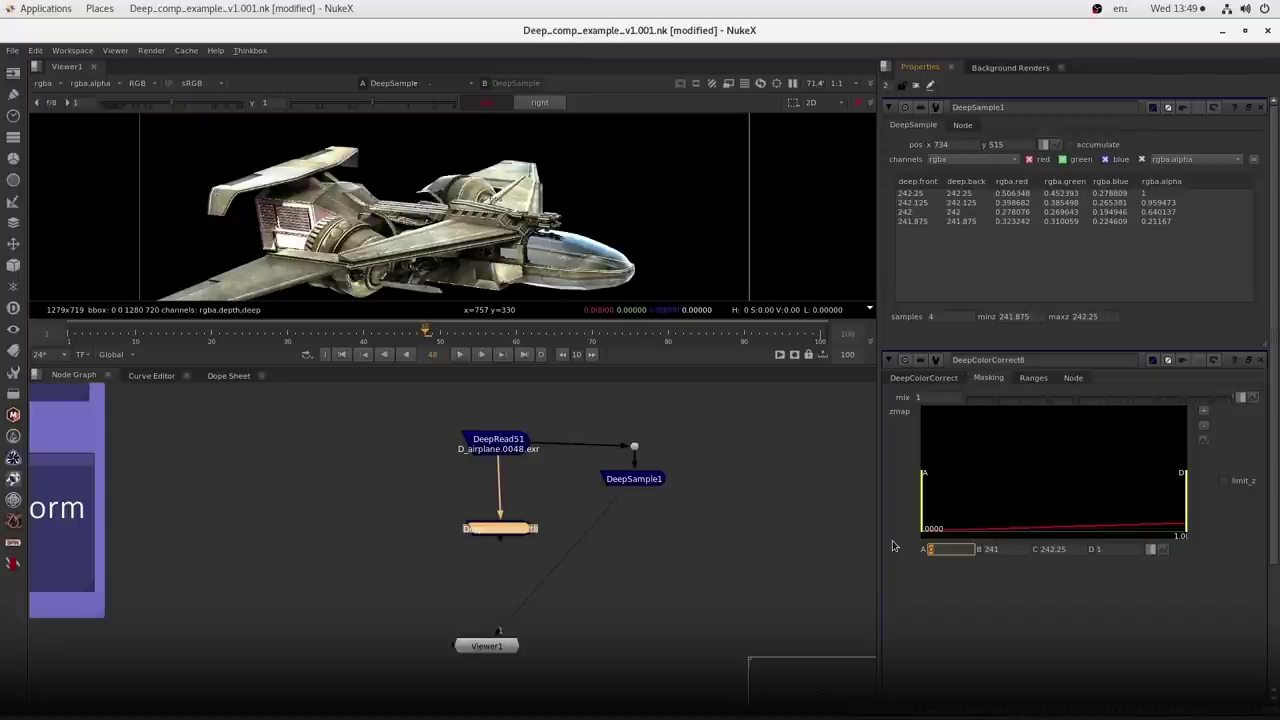
text(230)
key(Return)
double_click(1098, 549)
text(250)
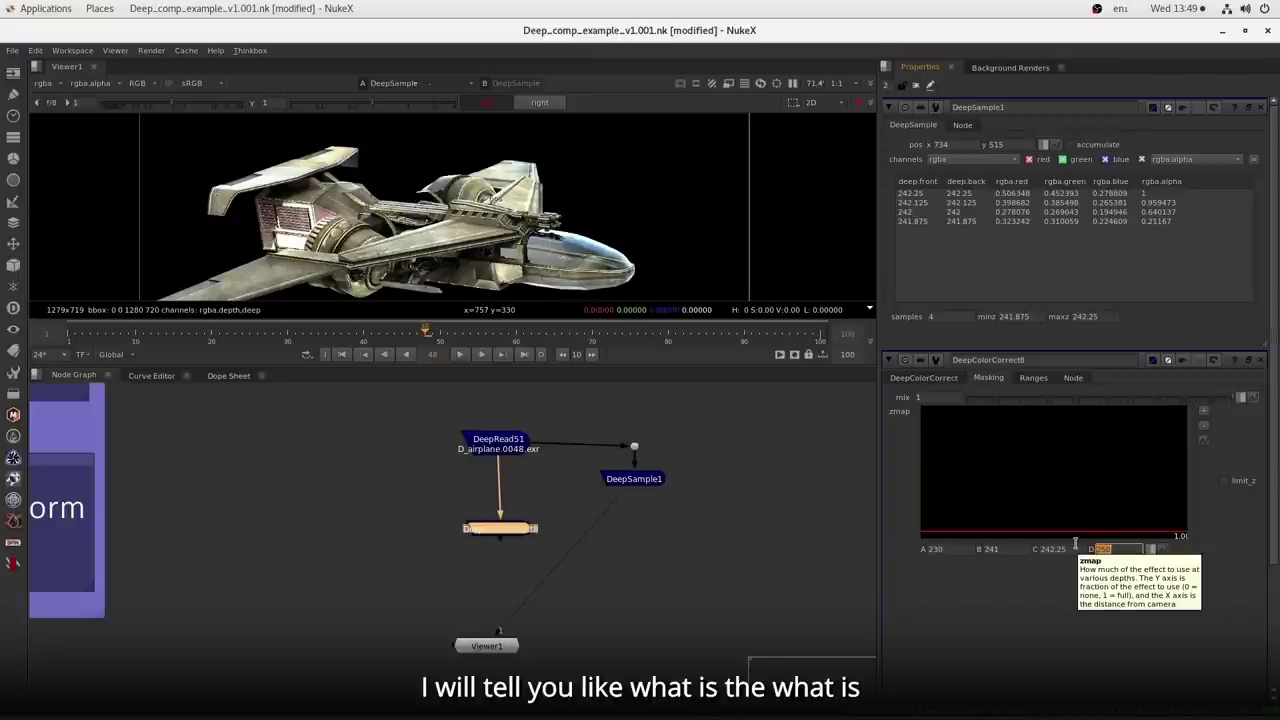
key(Return)
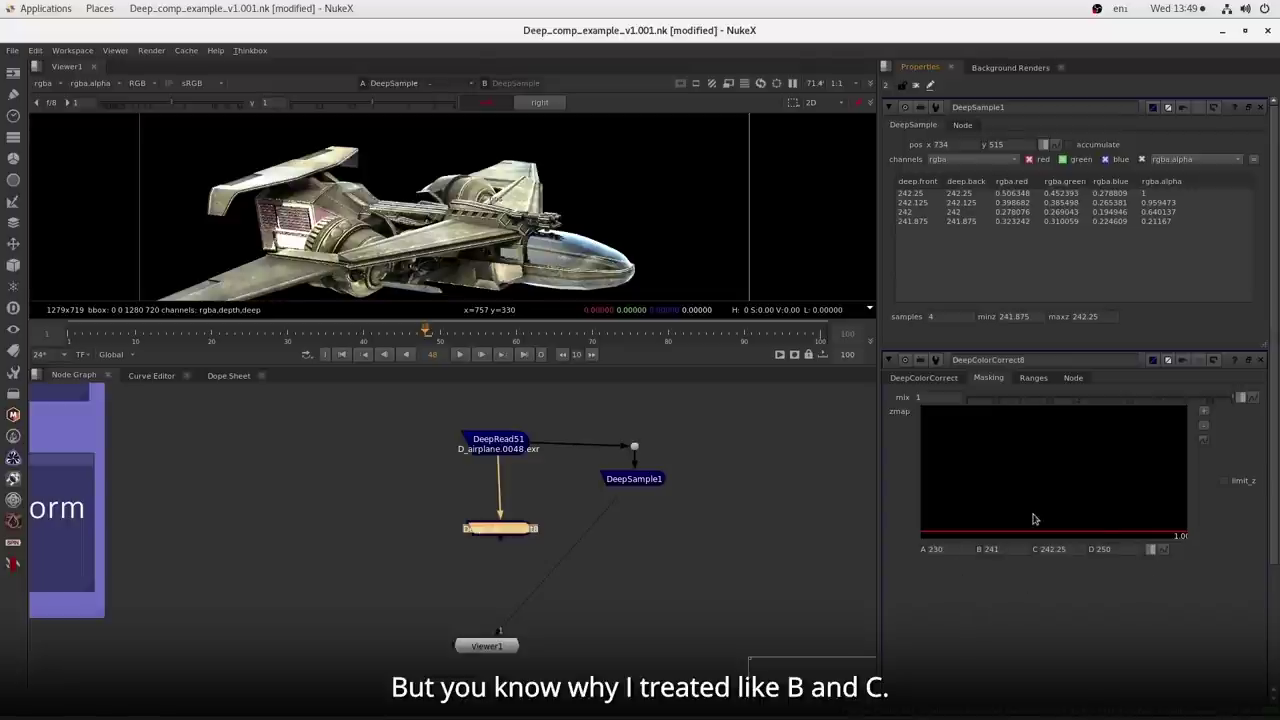
double_click(990, 549)
text(241.875)
key(Tab)
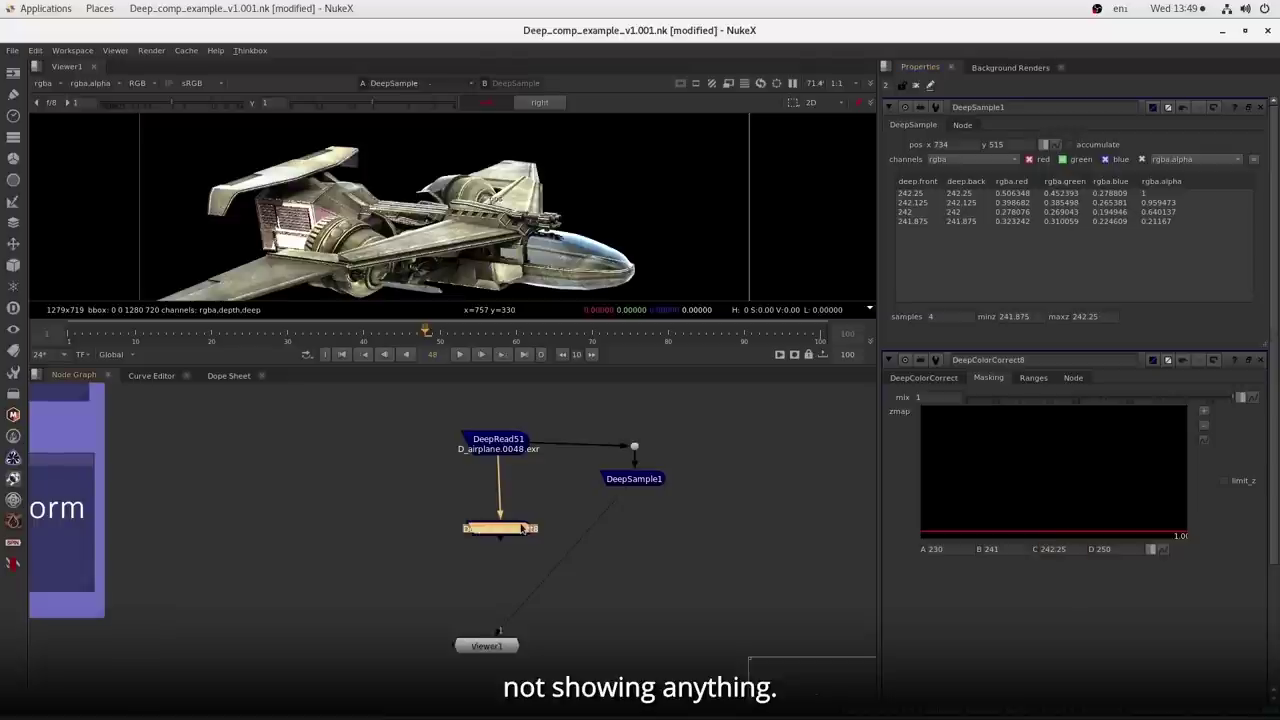
- View DeepColorCorrect8's output and reset its master gain to a single neutral value of 1
key(1)
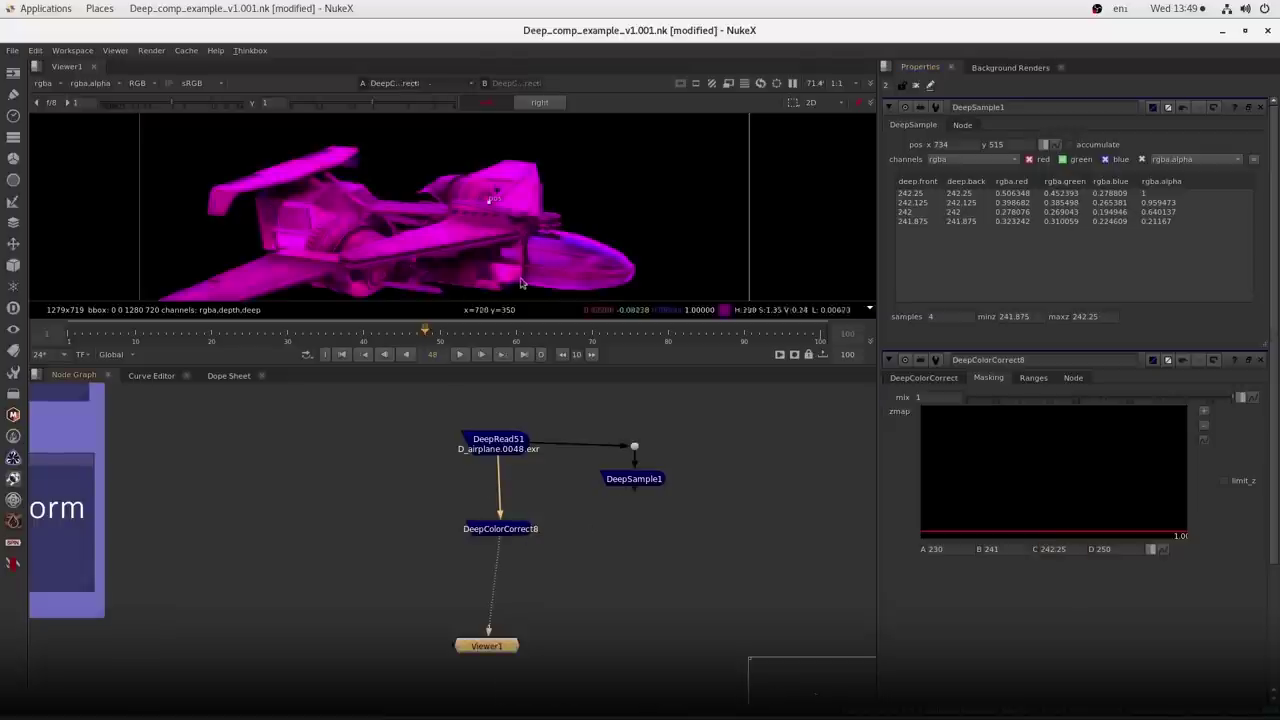
double_click(508, 528)
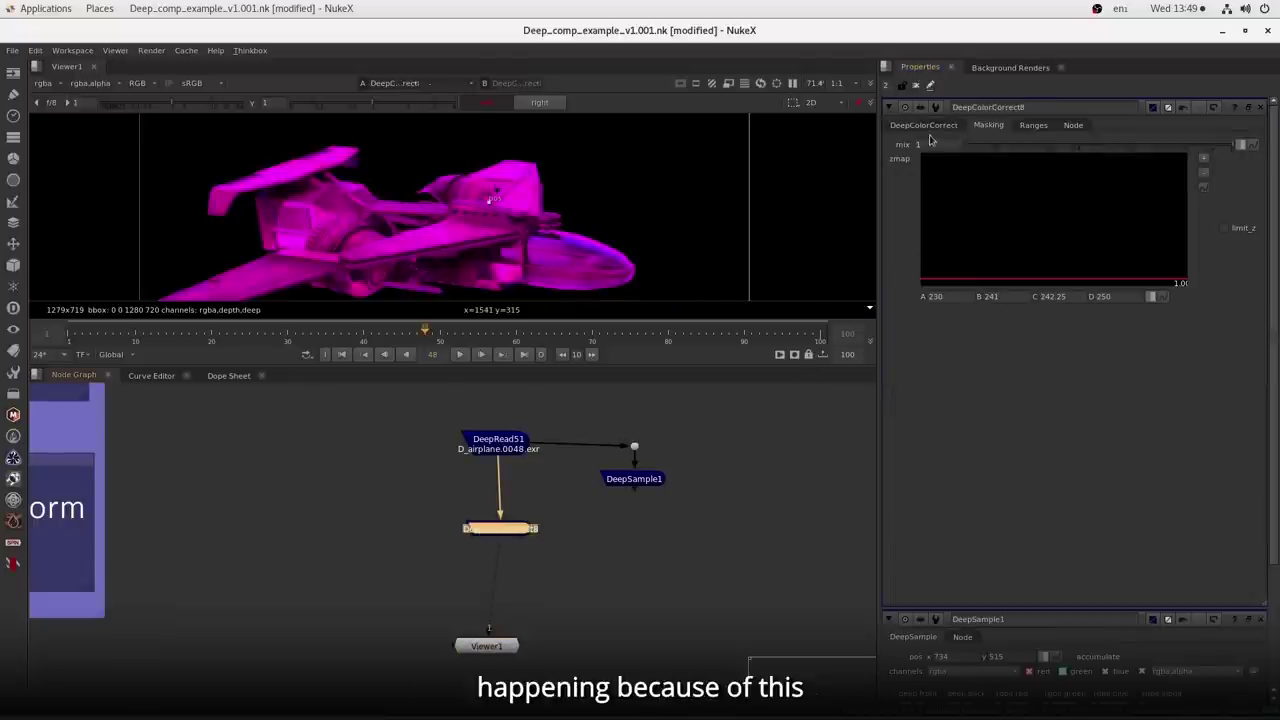
click(928, 127)
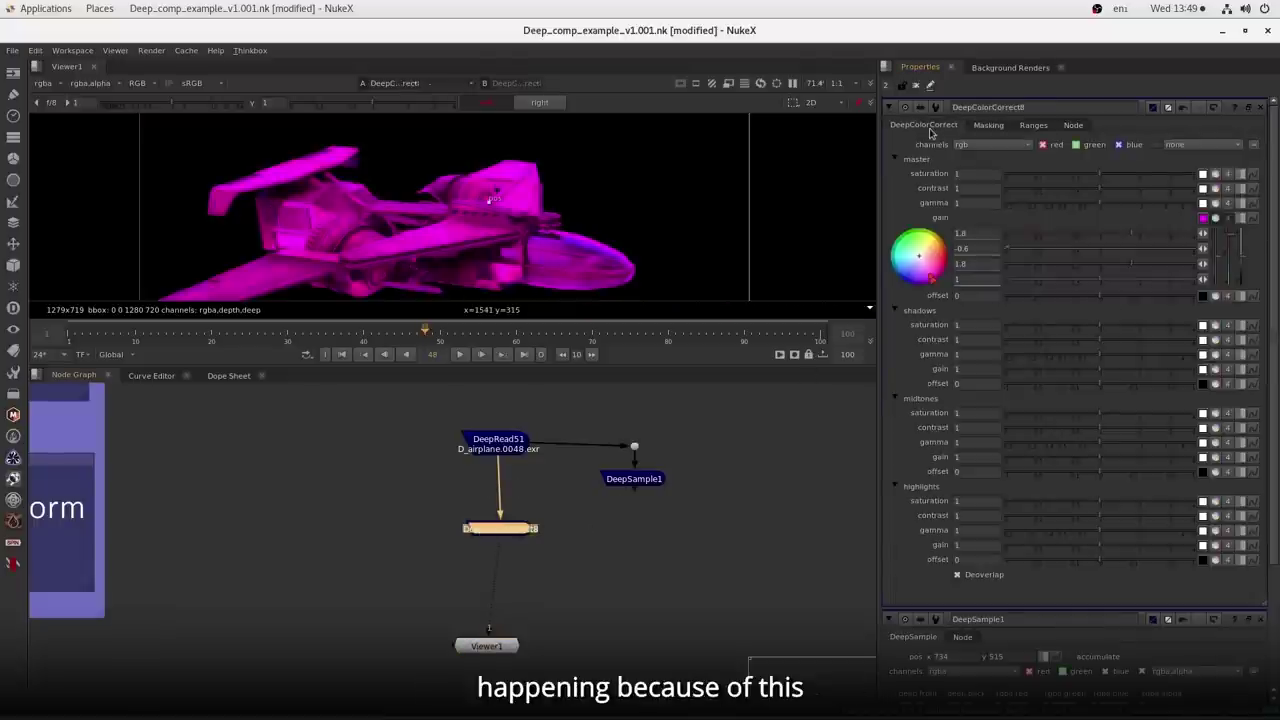
click(1216, 219)
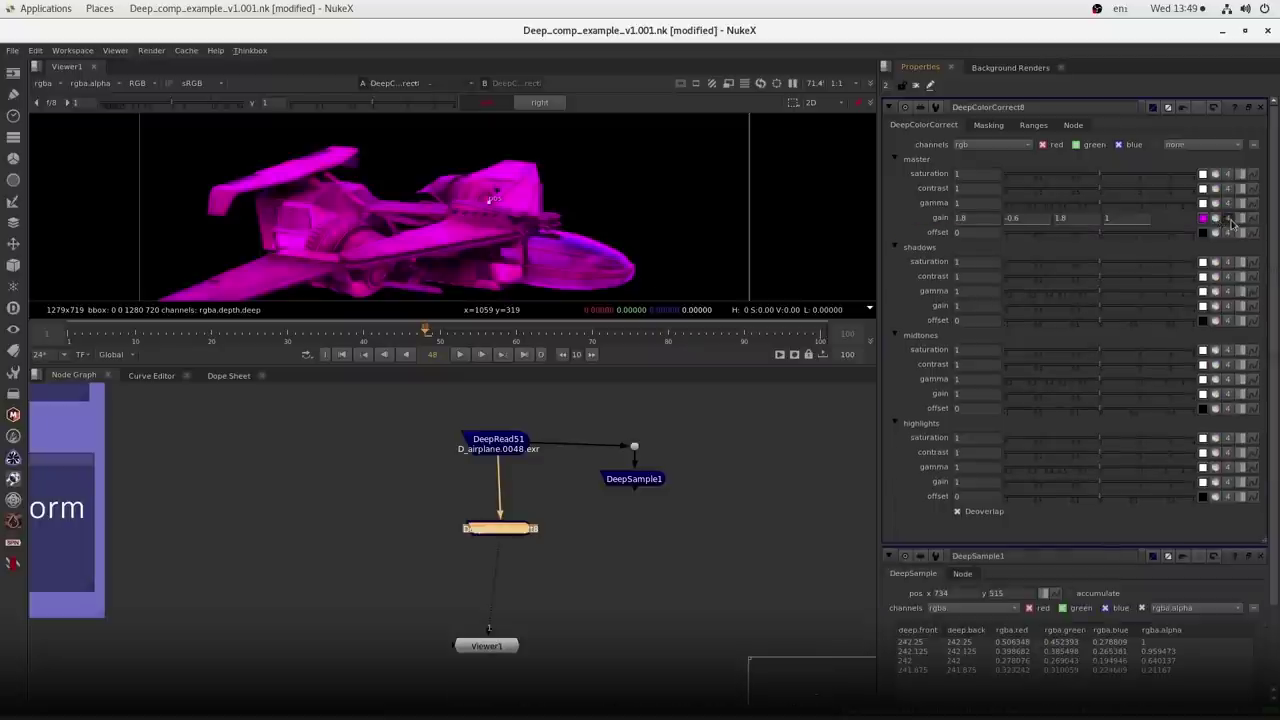
click(1228, 218)
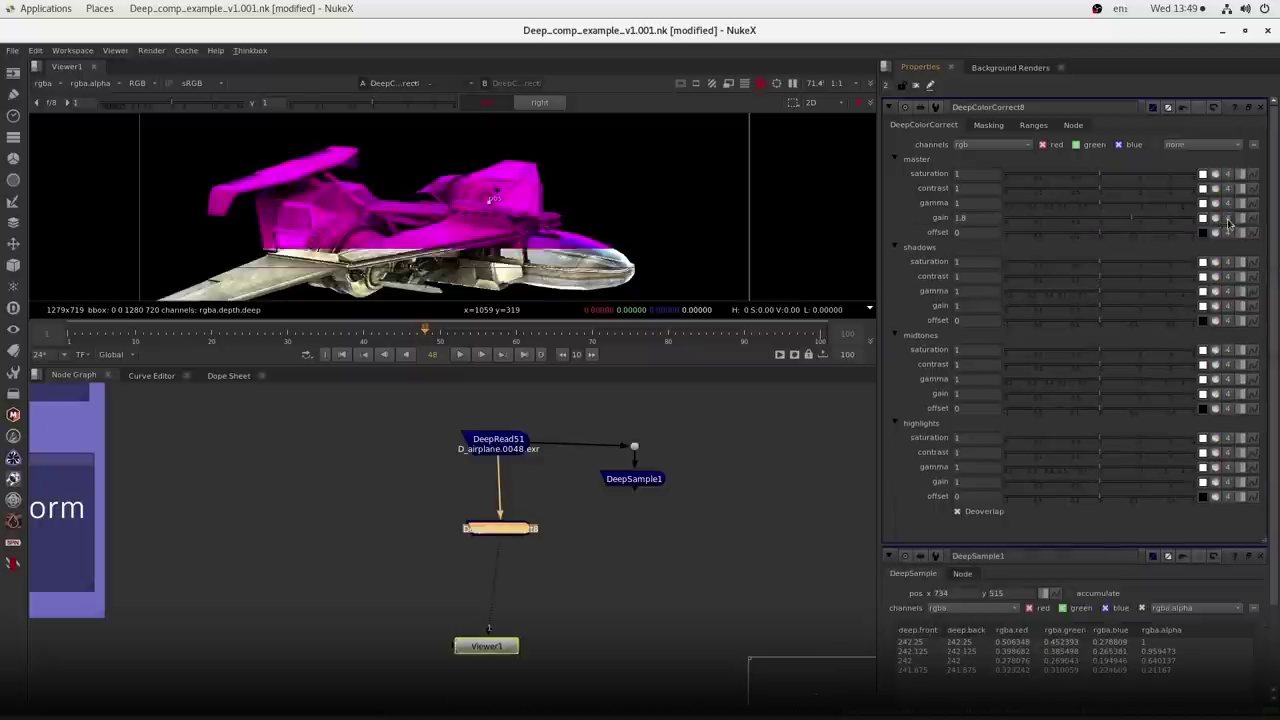
- Compare DeepRead51's image with DeepColorCorrect8's output in the viewer while its masking settings are shown
click(988, 125)
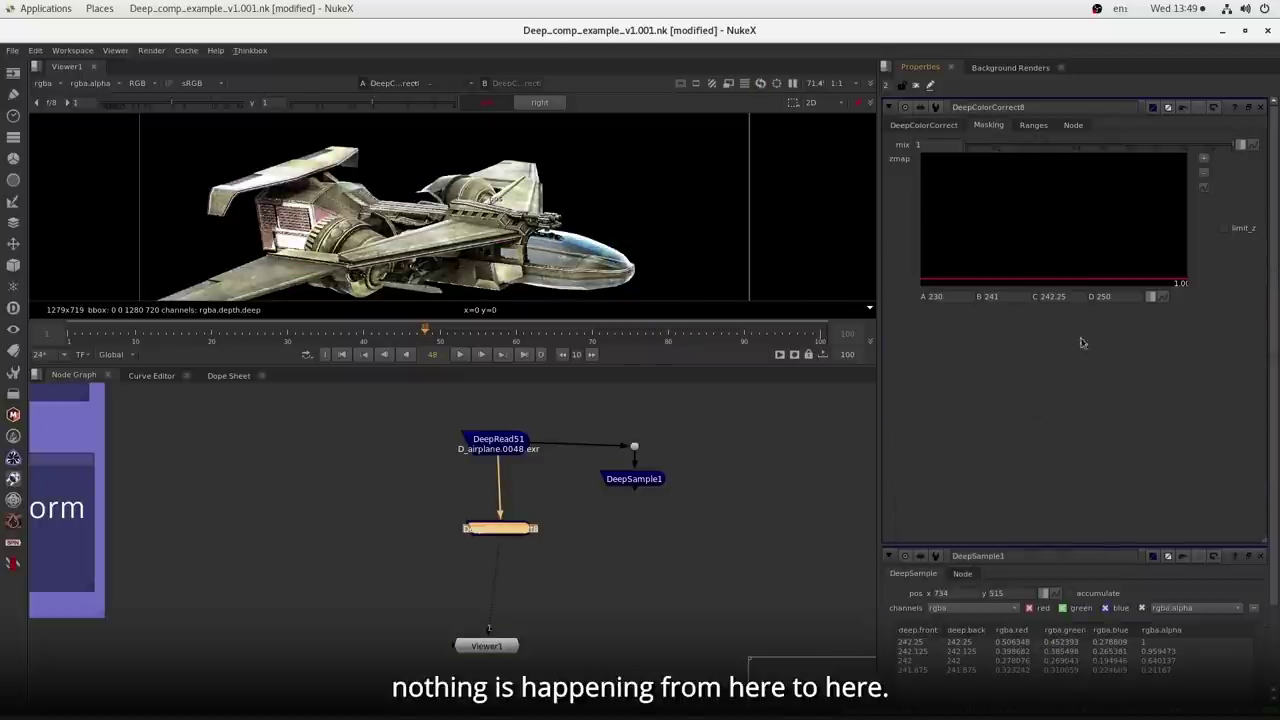
click(517, 447)
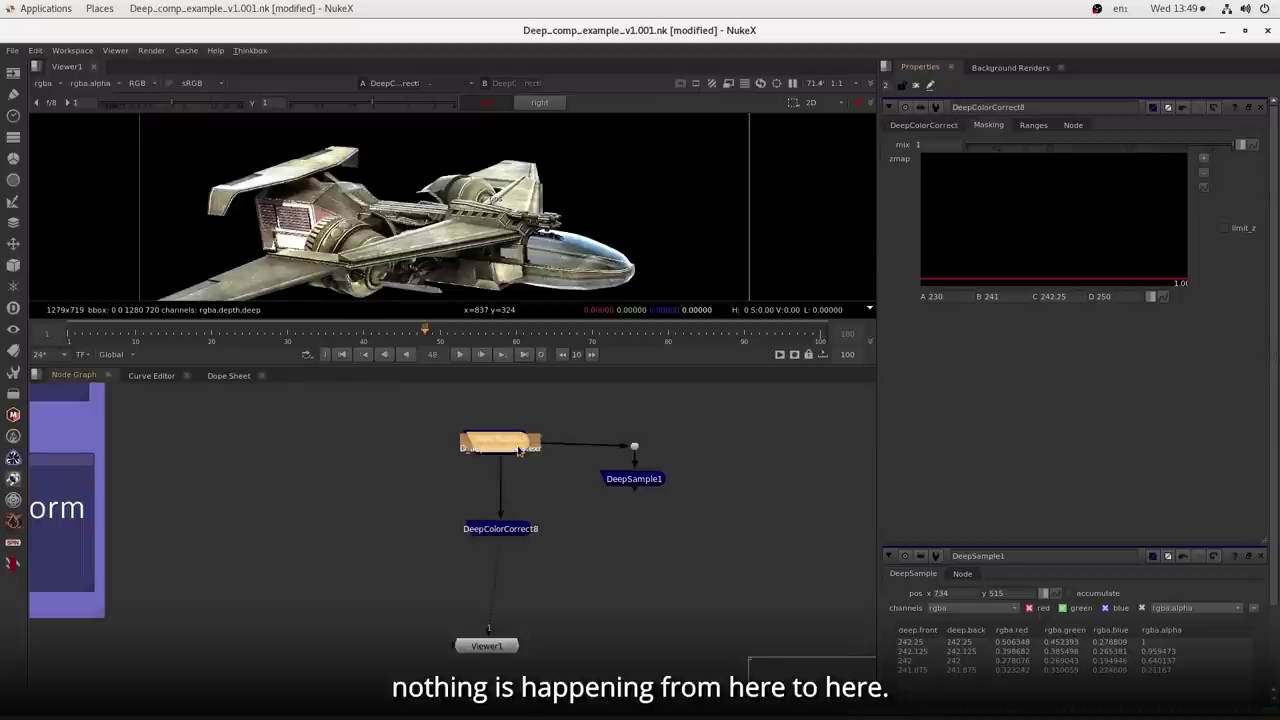
key(1)
click(517, 530)
key(1)
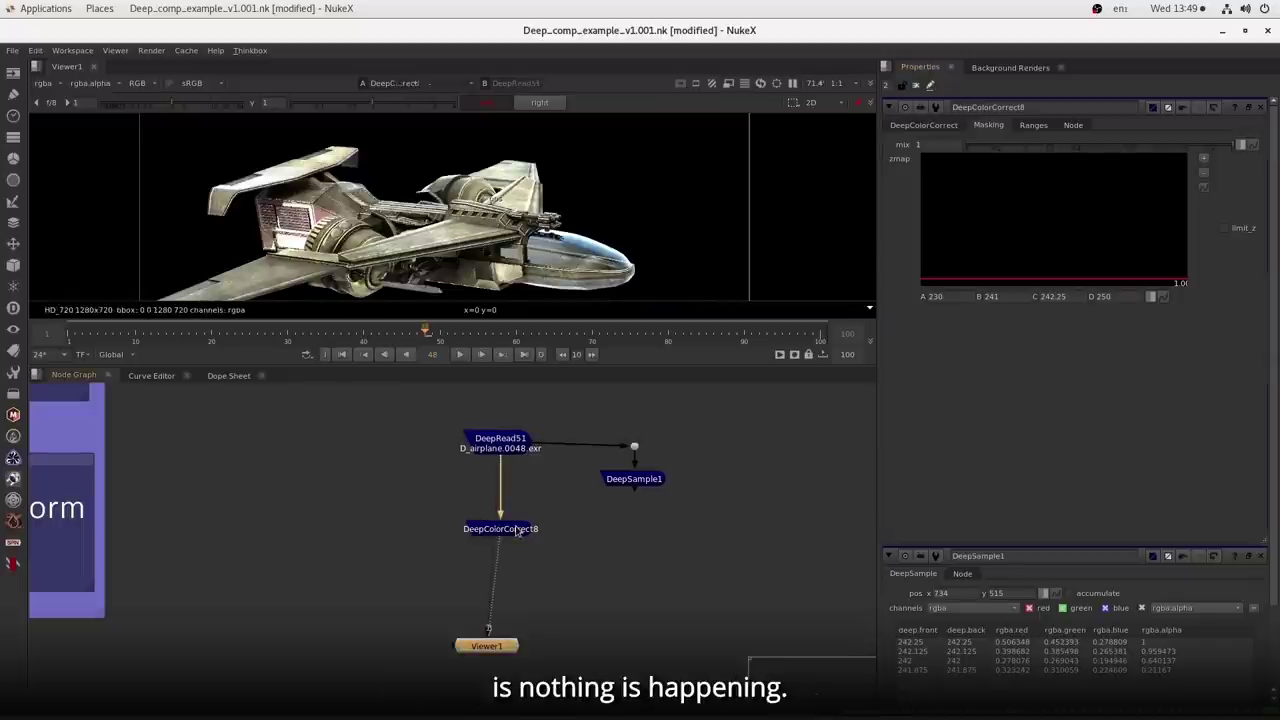
- Enable limit_z on DeepColorCorrect8 and set its master gamma to 1.466666, 0.066666 and 1.466666
click(1224, 230)
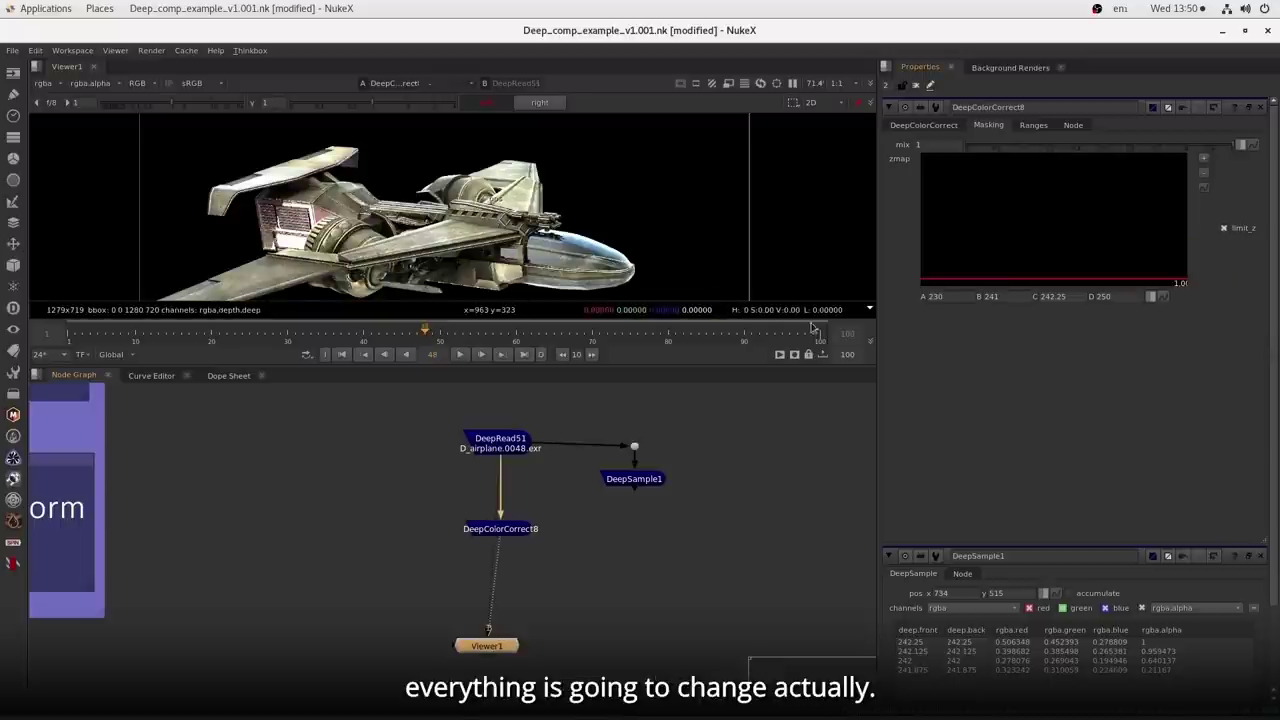
click(924, 125)
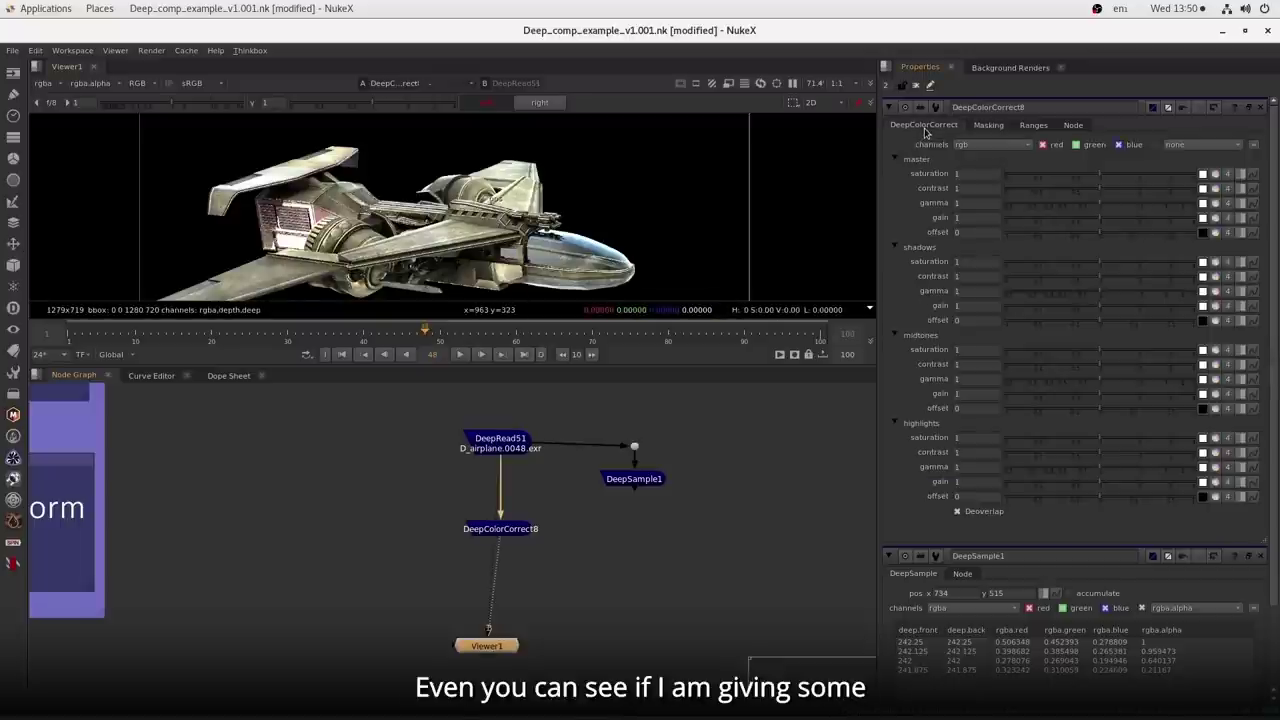
click(1215, 203)
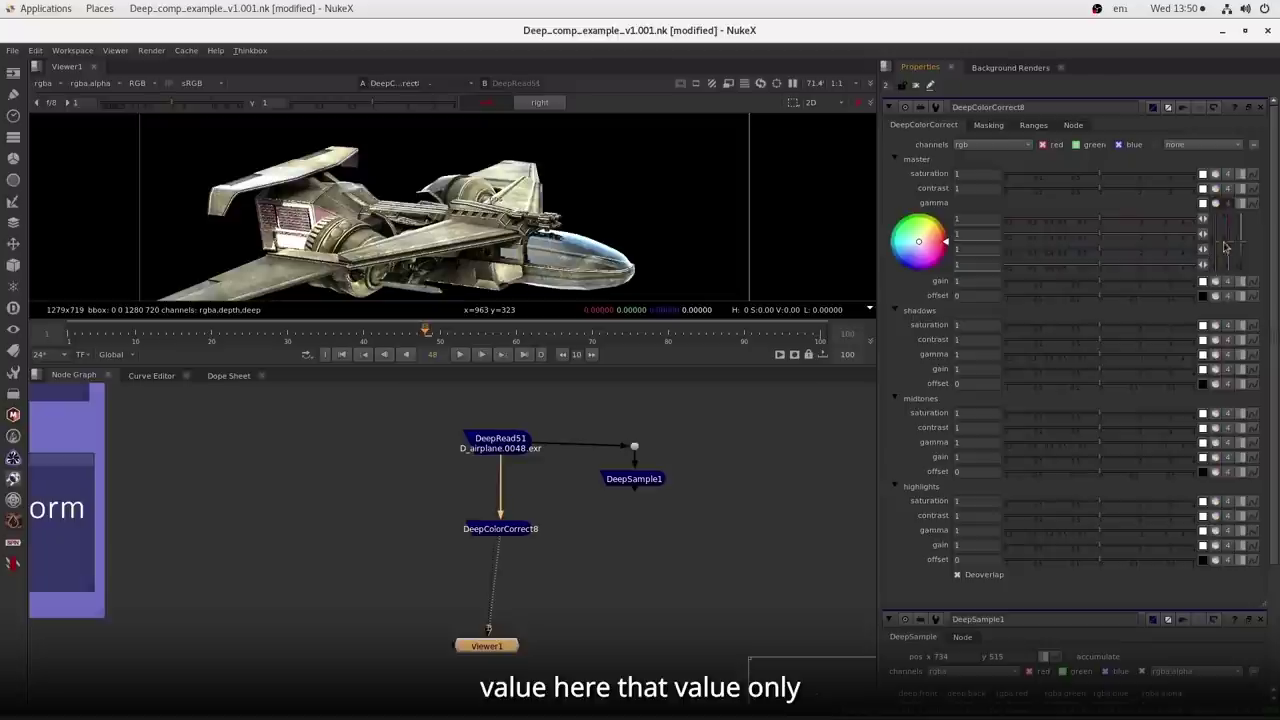
drag(1227, 228, 1226, 227)
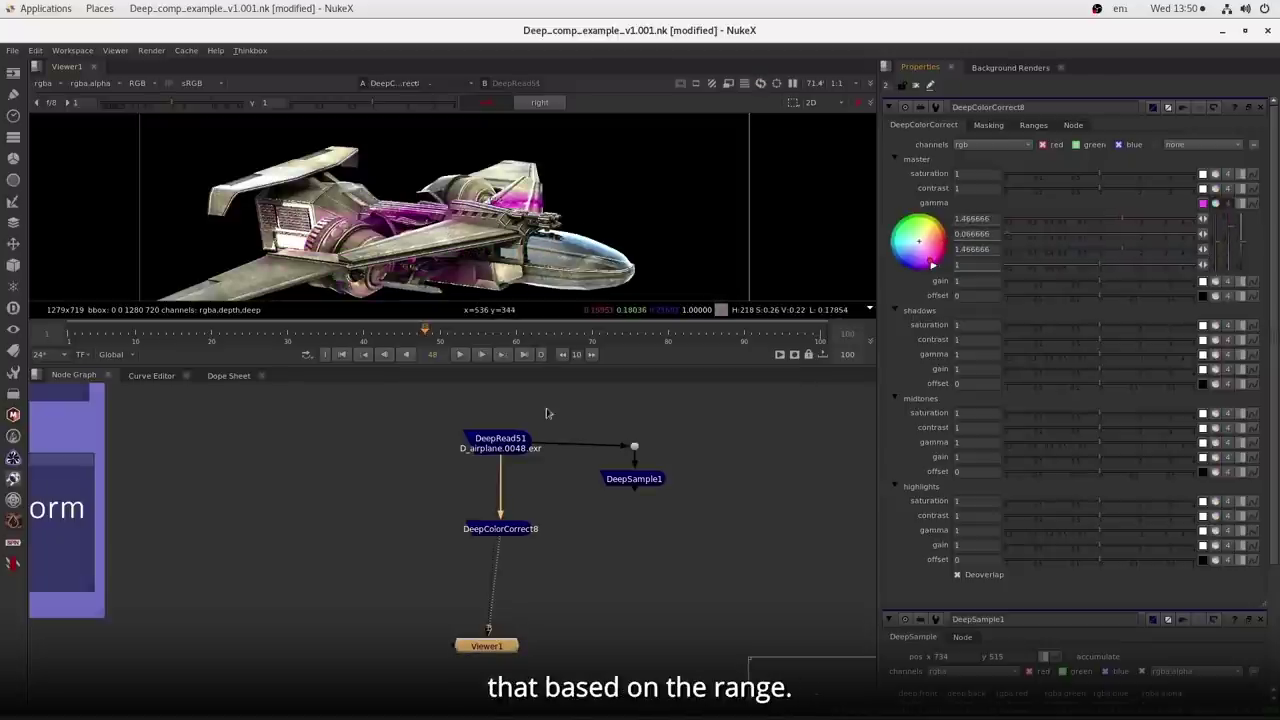
- Narrow DeepColorCorrect8's masked depth range by setting zmap A to 241 and D to 242
click(988, 124)
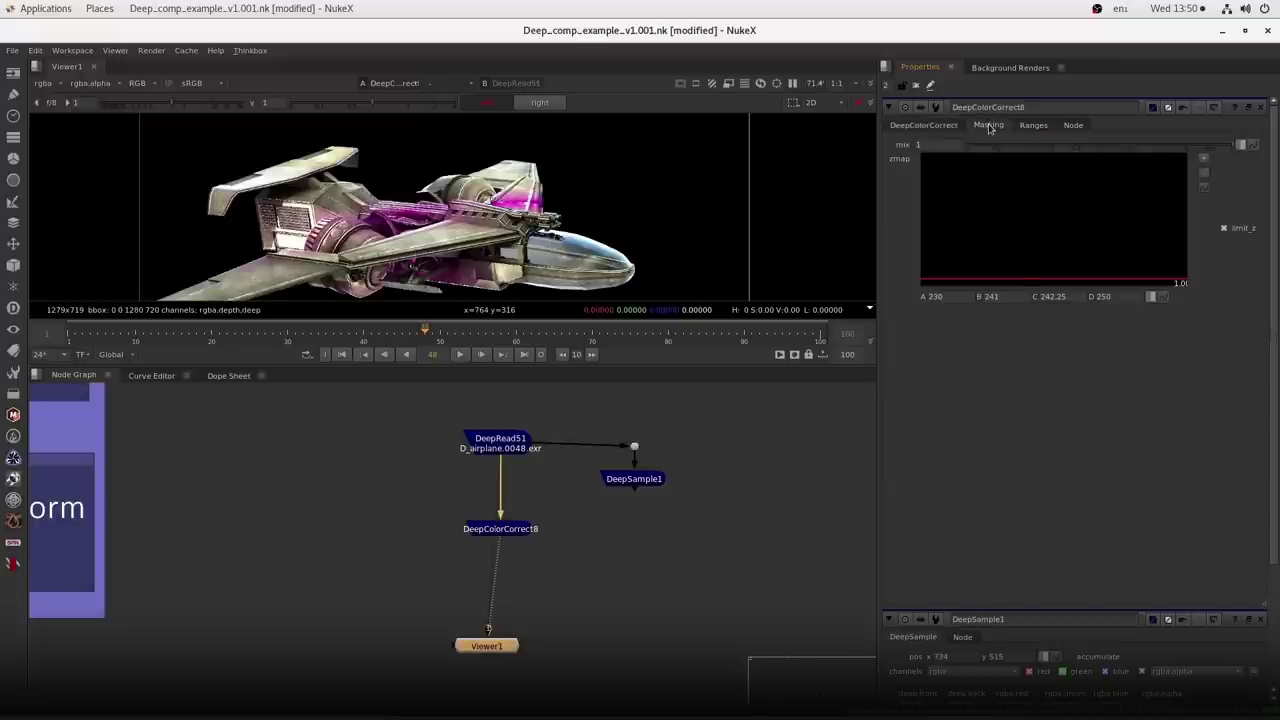
drag(960, 298, 905, 298)
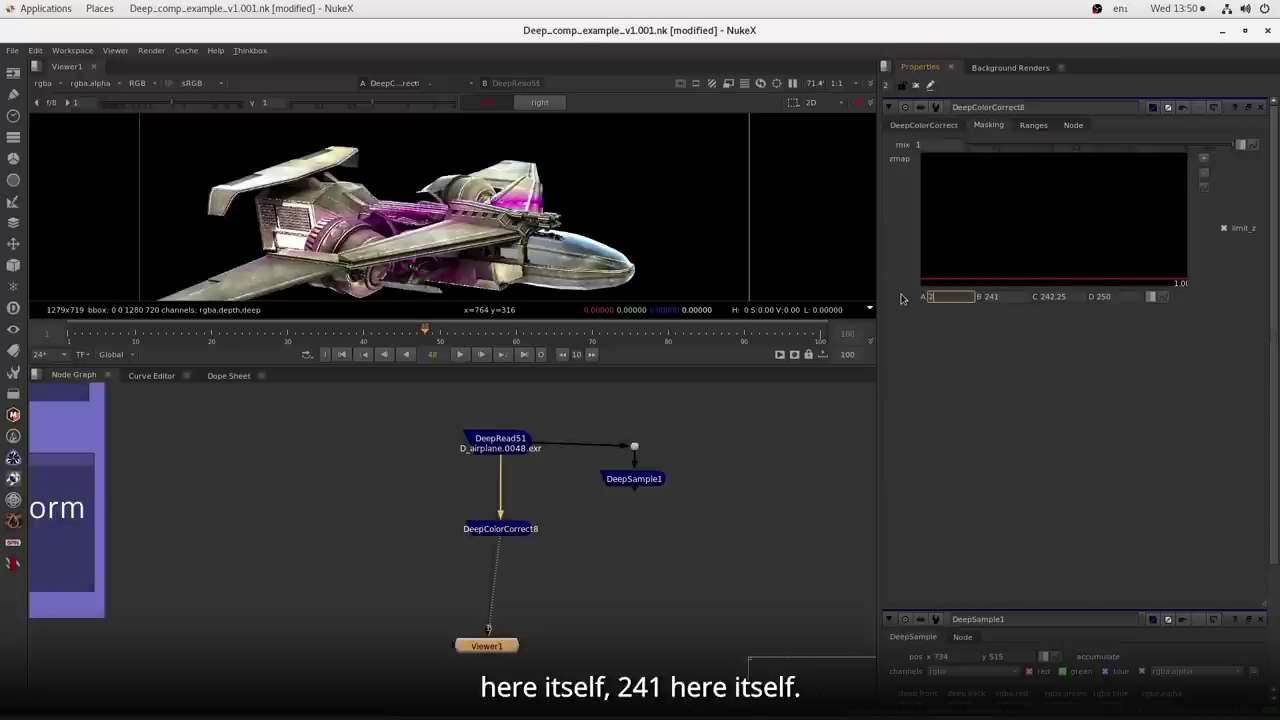
text(241)
key(Return)
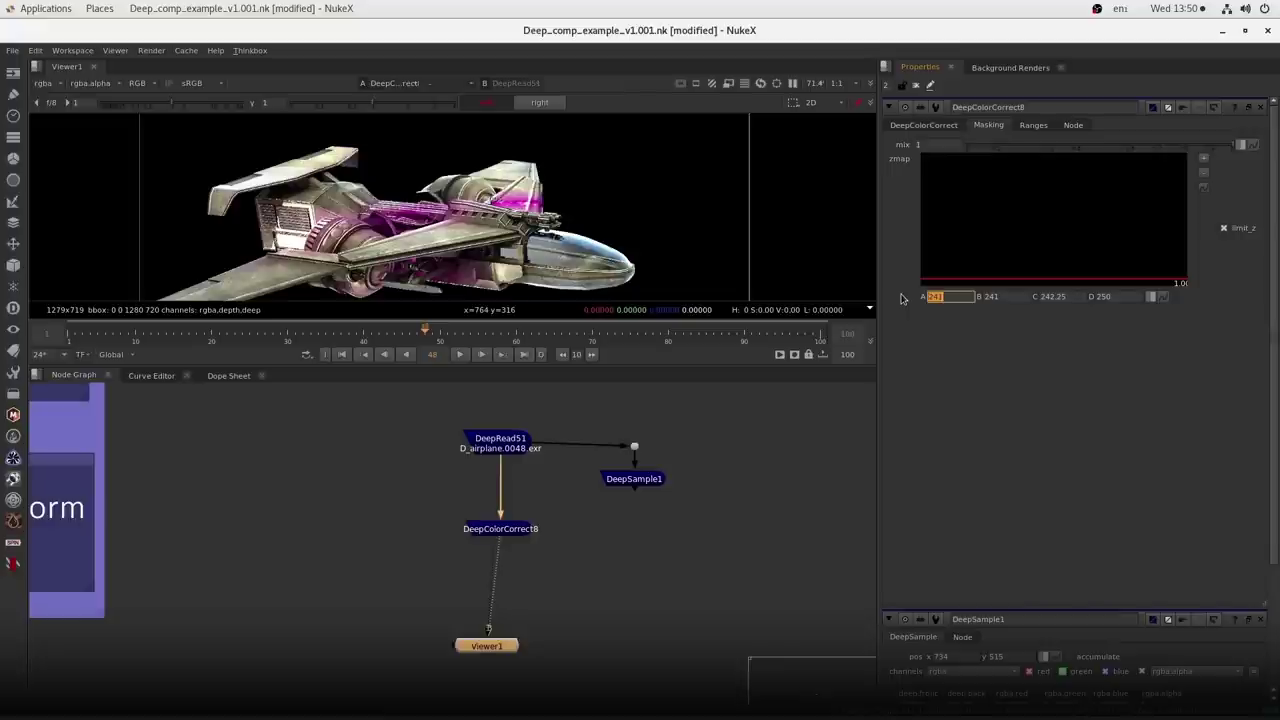
drag(1119, 297, 1066, 297)
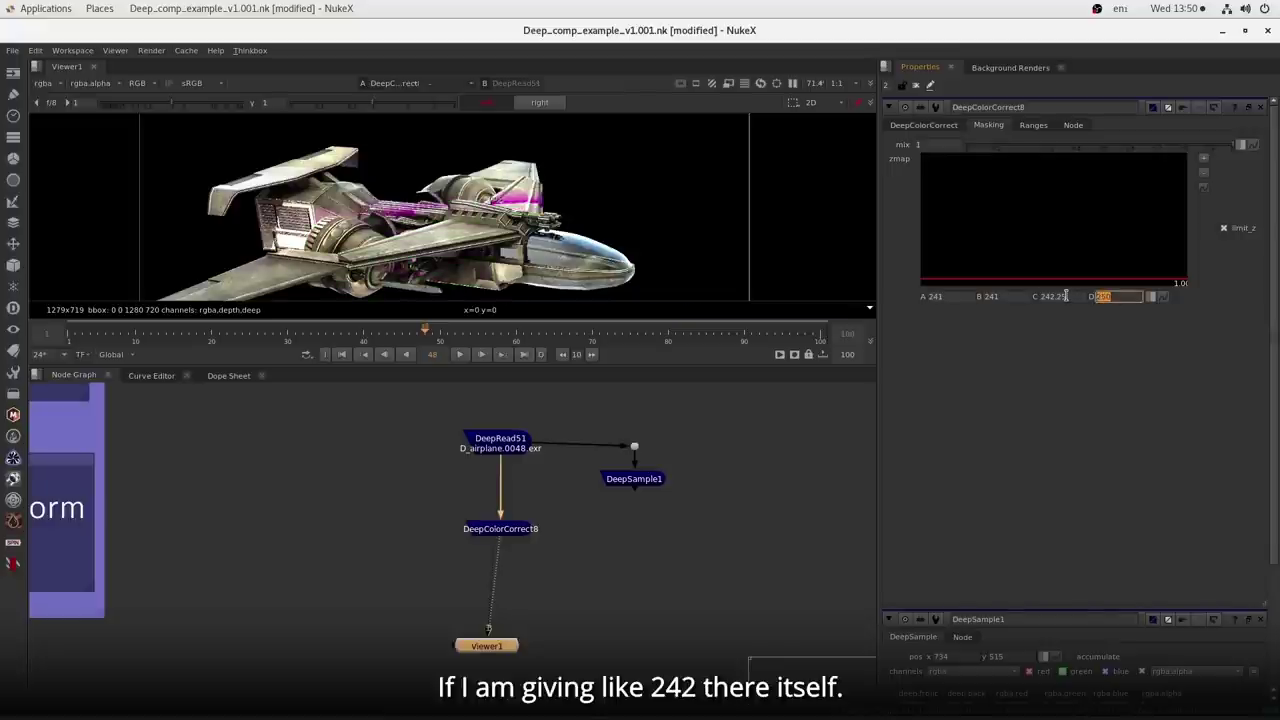
text(242)
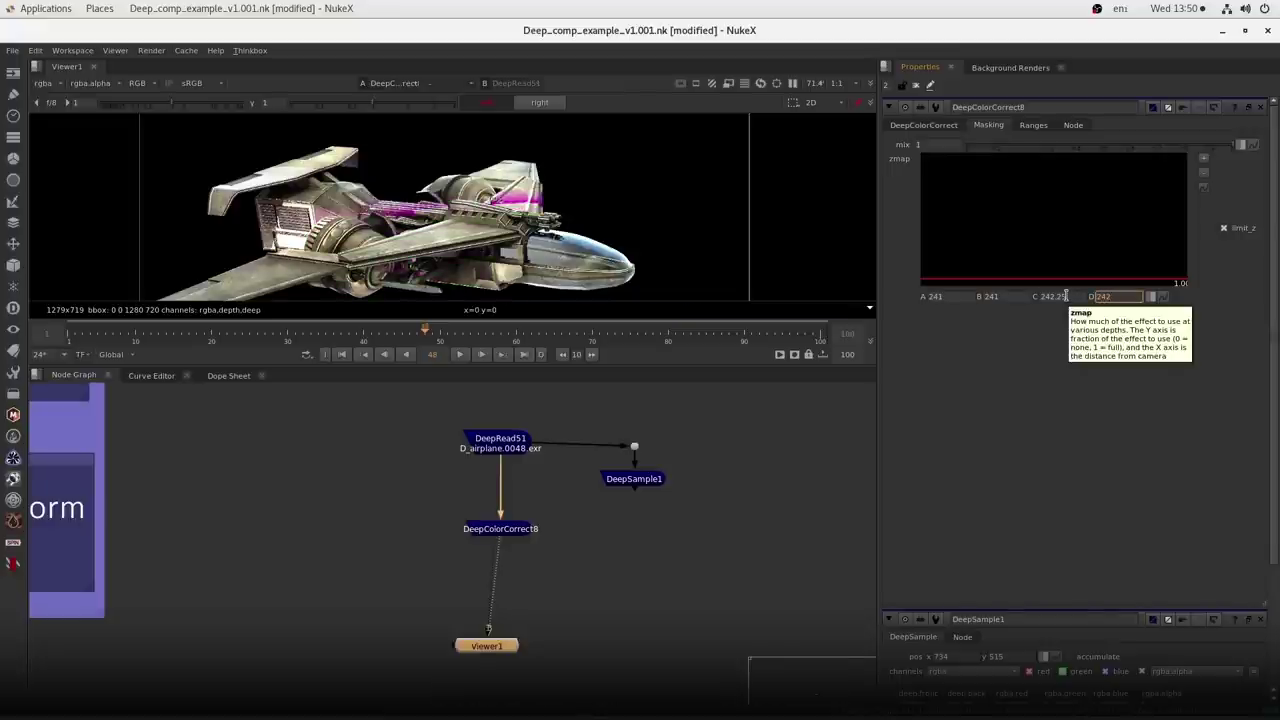
key(Return)
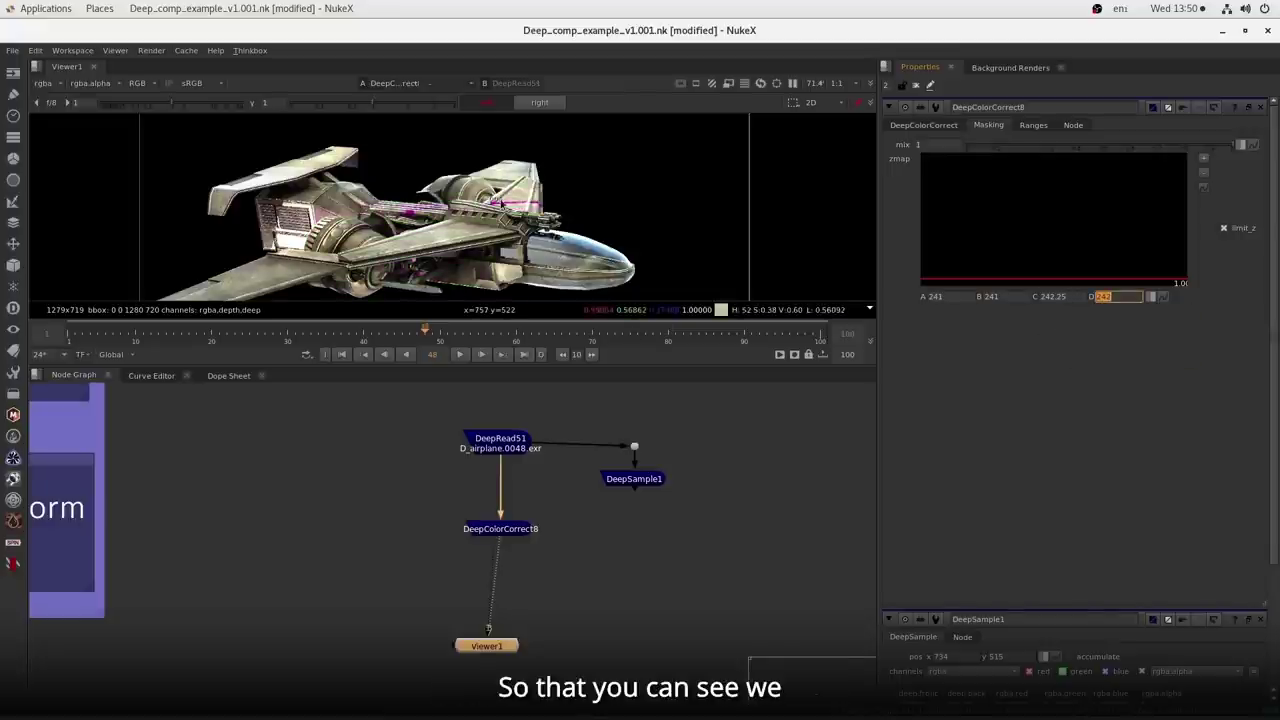
- Set DeepColorCorrect8's zmap values A to 242.25, B to 241.25 and D to 242.25
scroll(396, 215, up, 4)
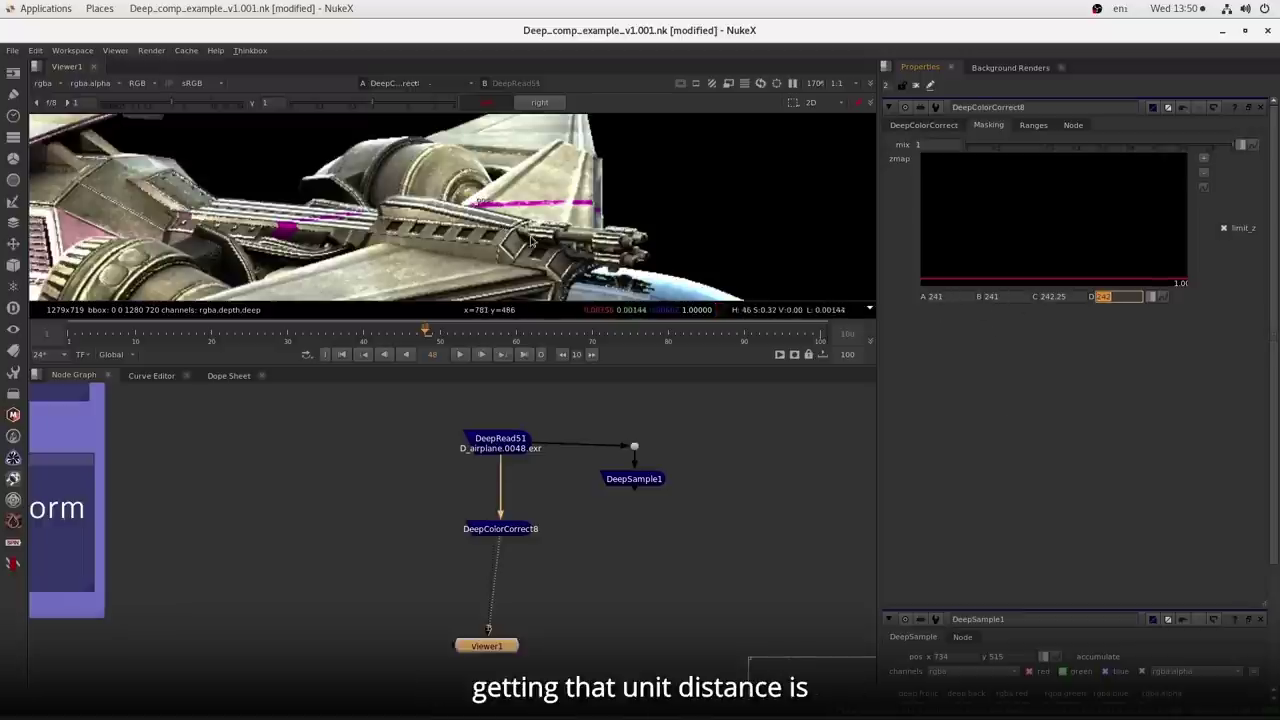
click(940, 297)
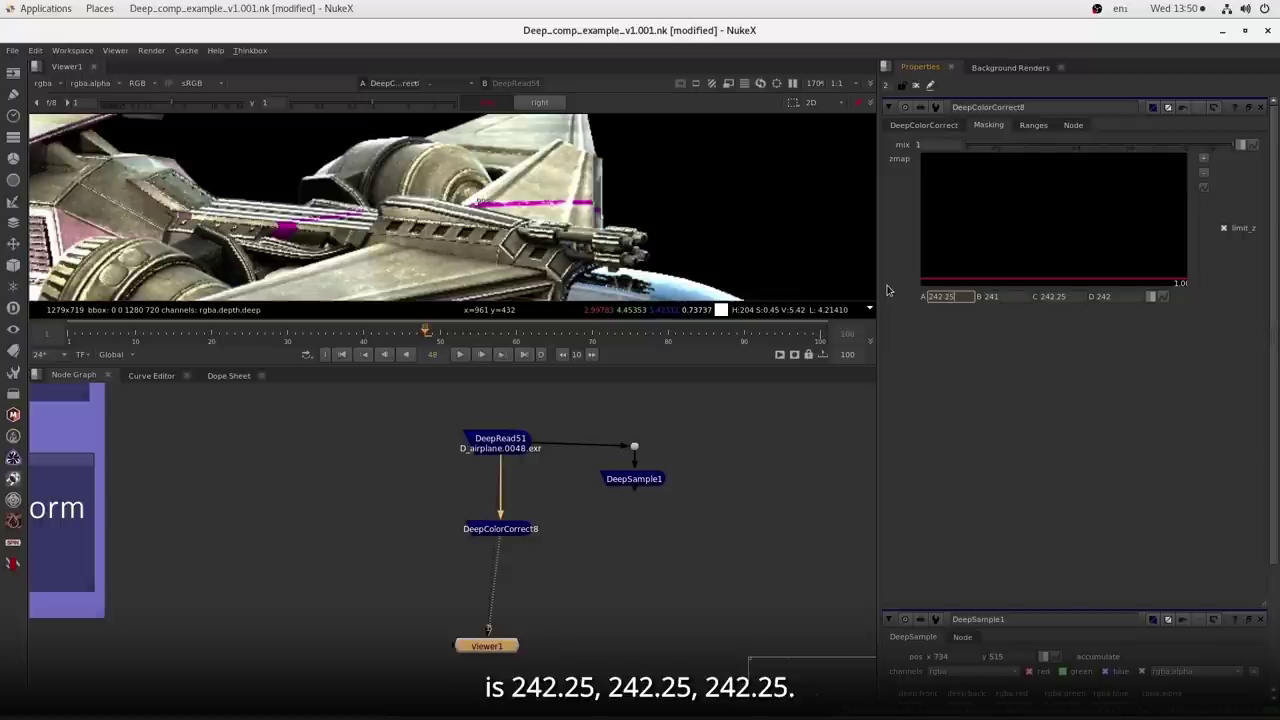
click(985, 297)
text(.25)
key(Return)
click(1113, 297)
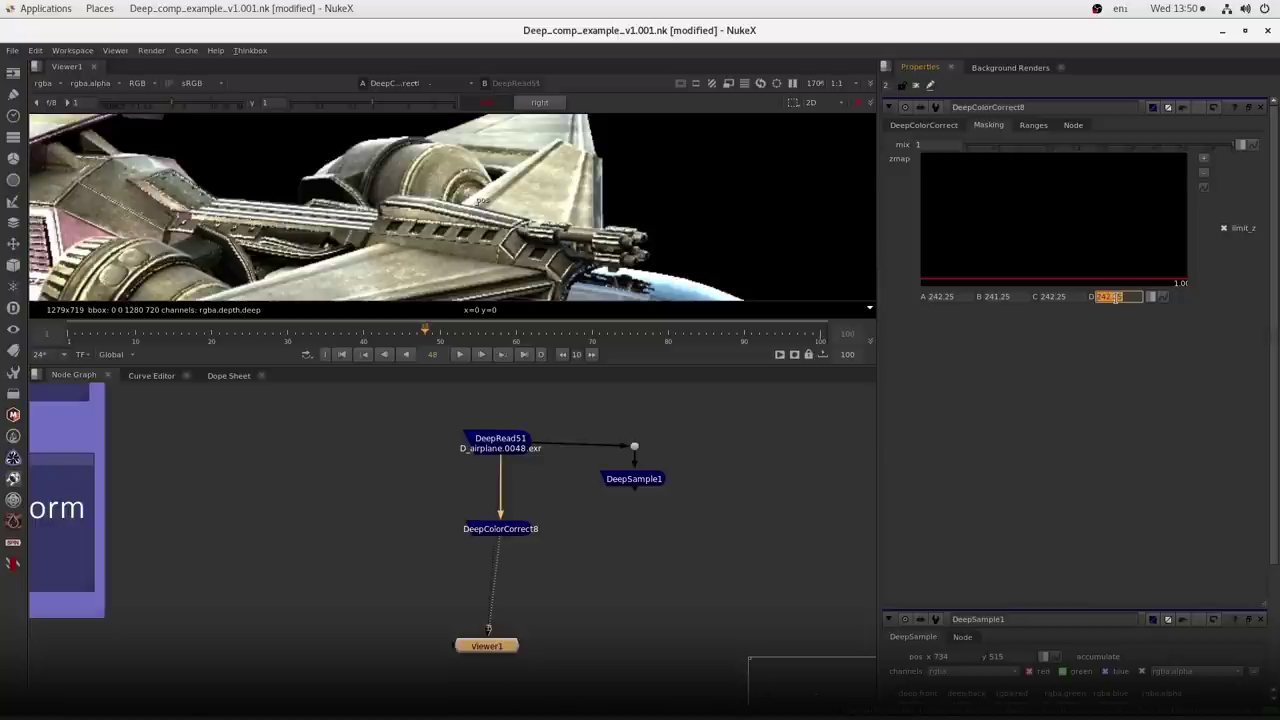
- Widen DeepColorCorrect8's masked depth range by setting zmap A to 230 and D to 300
click(500, 528)
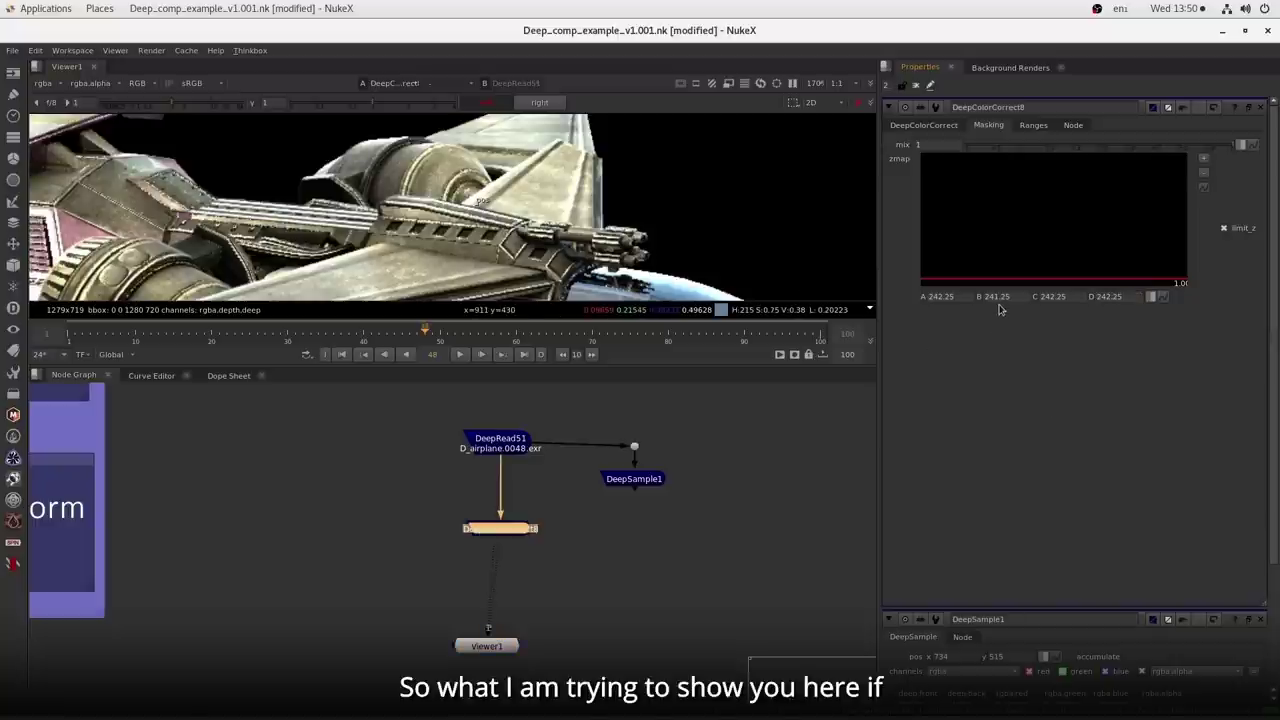
drag(1023, 296, 972, 289)
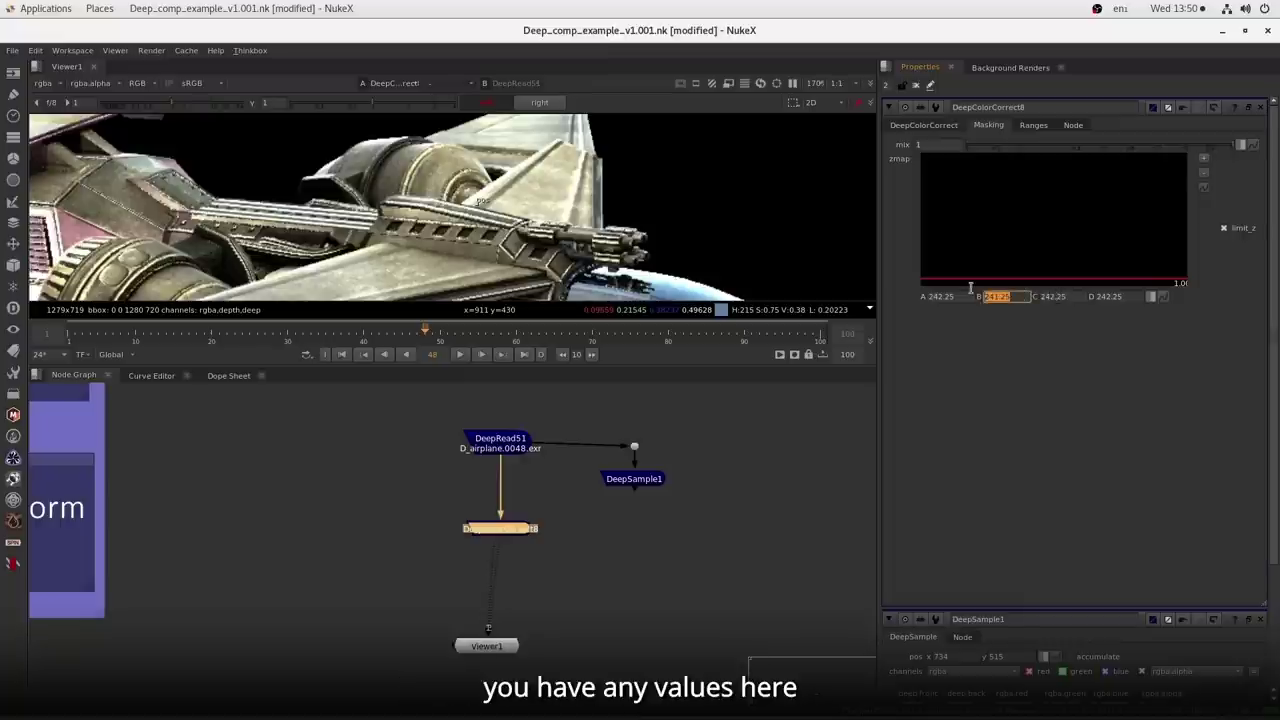
drag(1080, 296, 1027, 286)
click(954, 298)
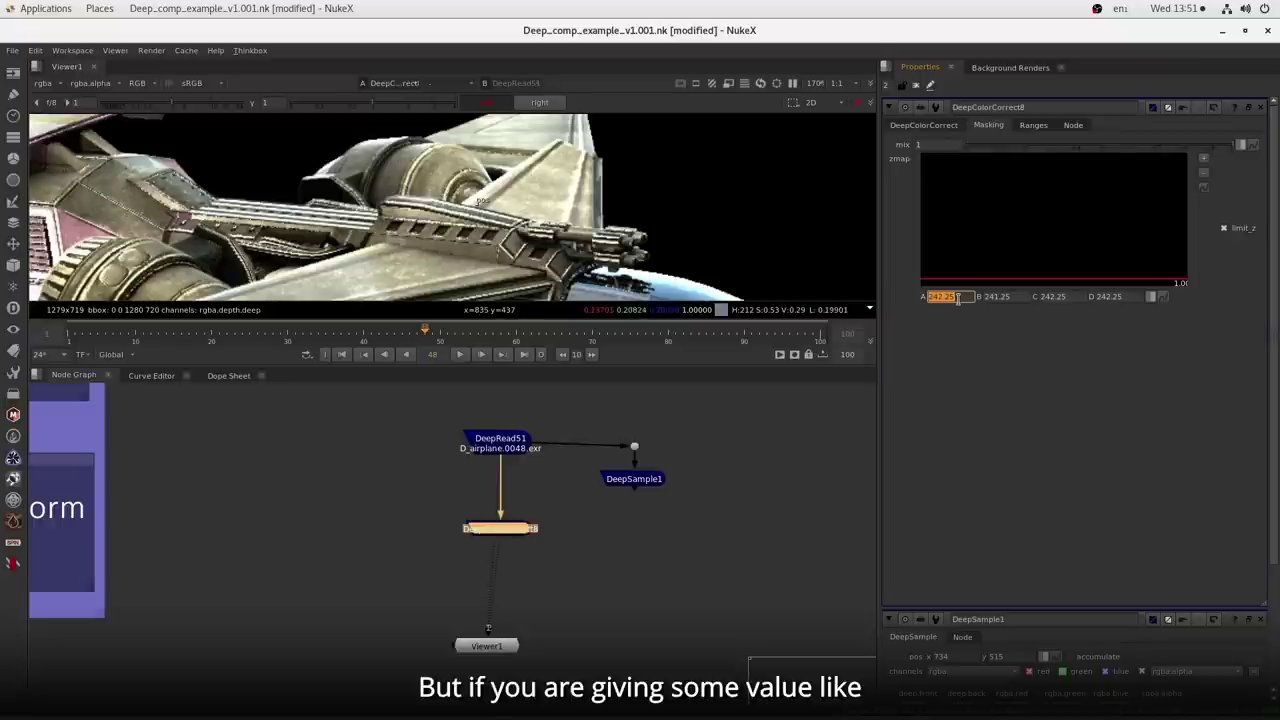
text(2)
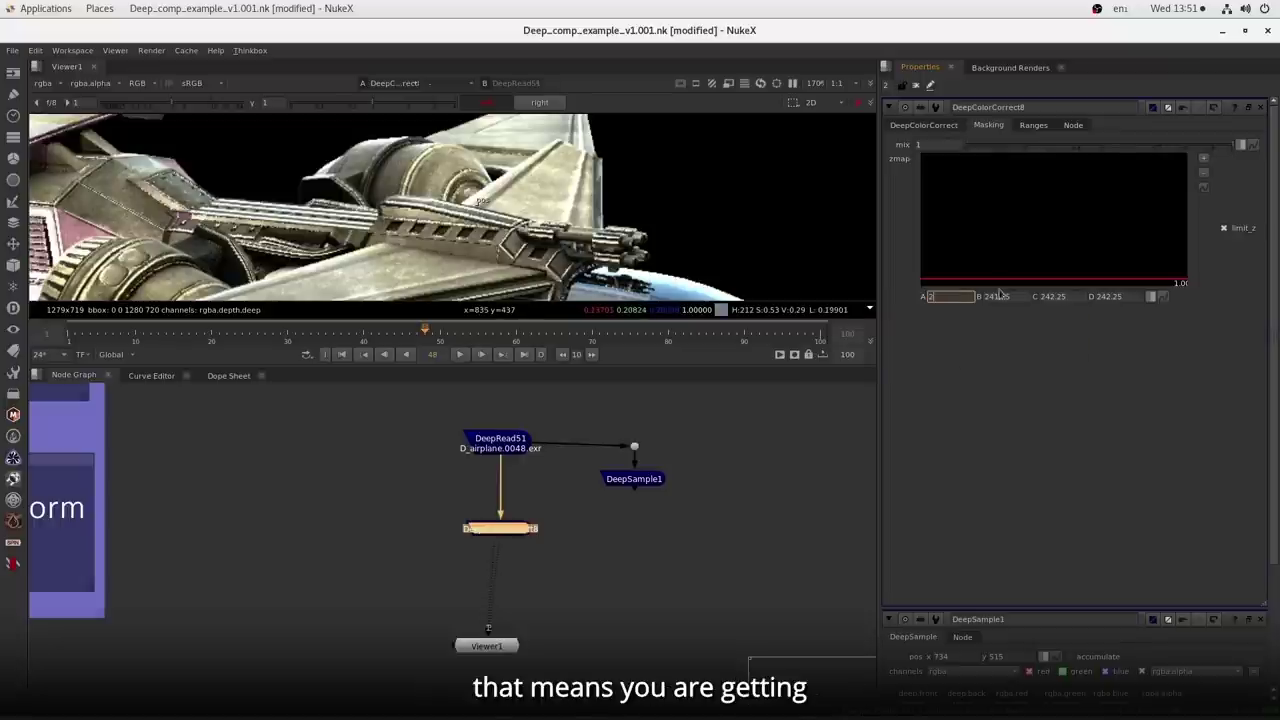
text(30)
key(Return)
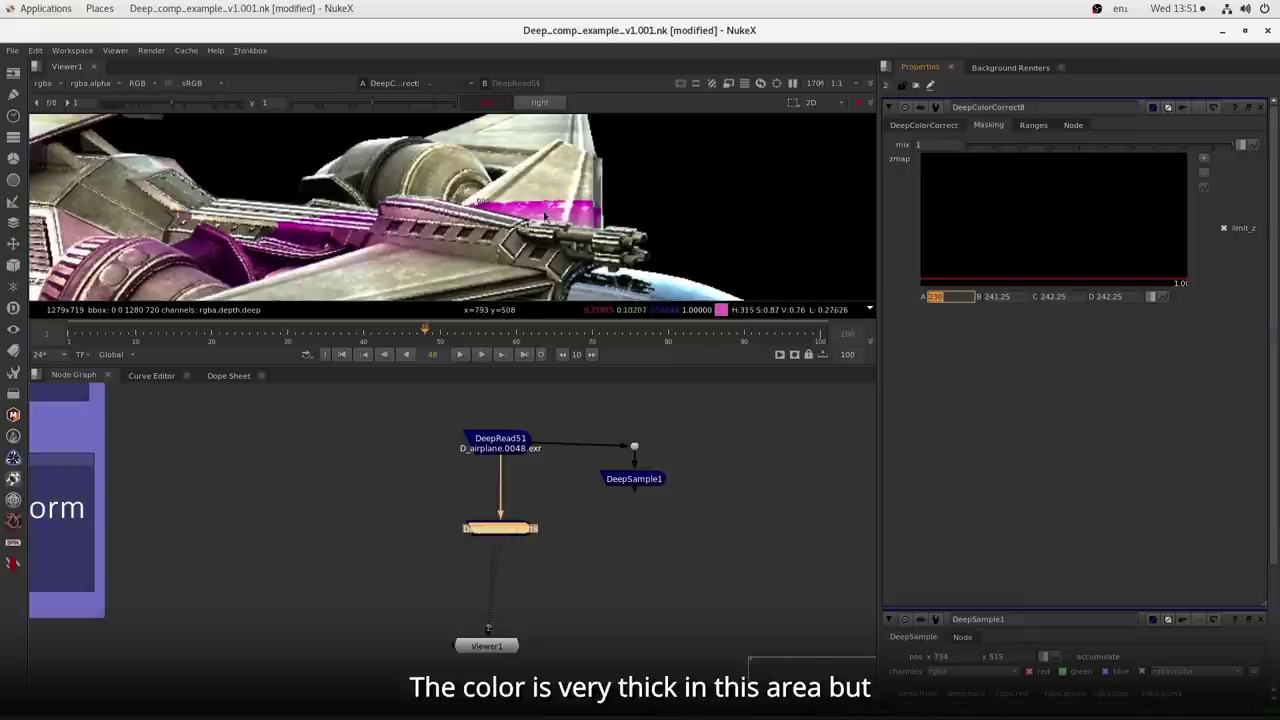
scroll(530, 220, up, 2)
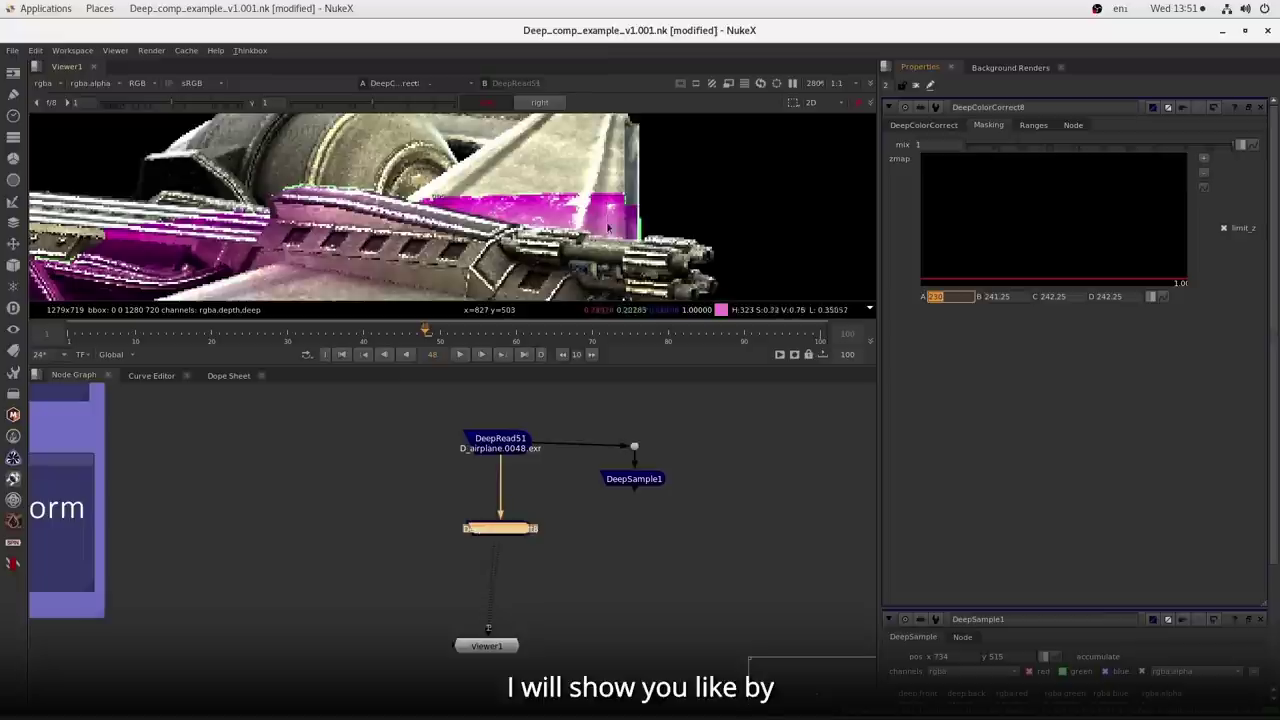
click(1104, 297)
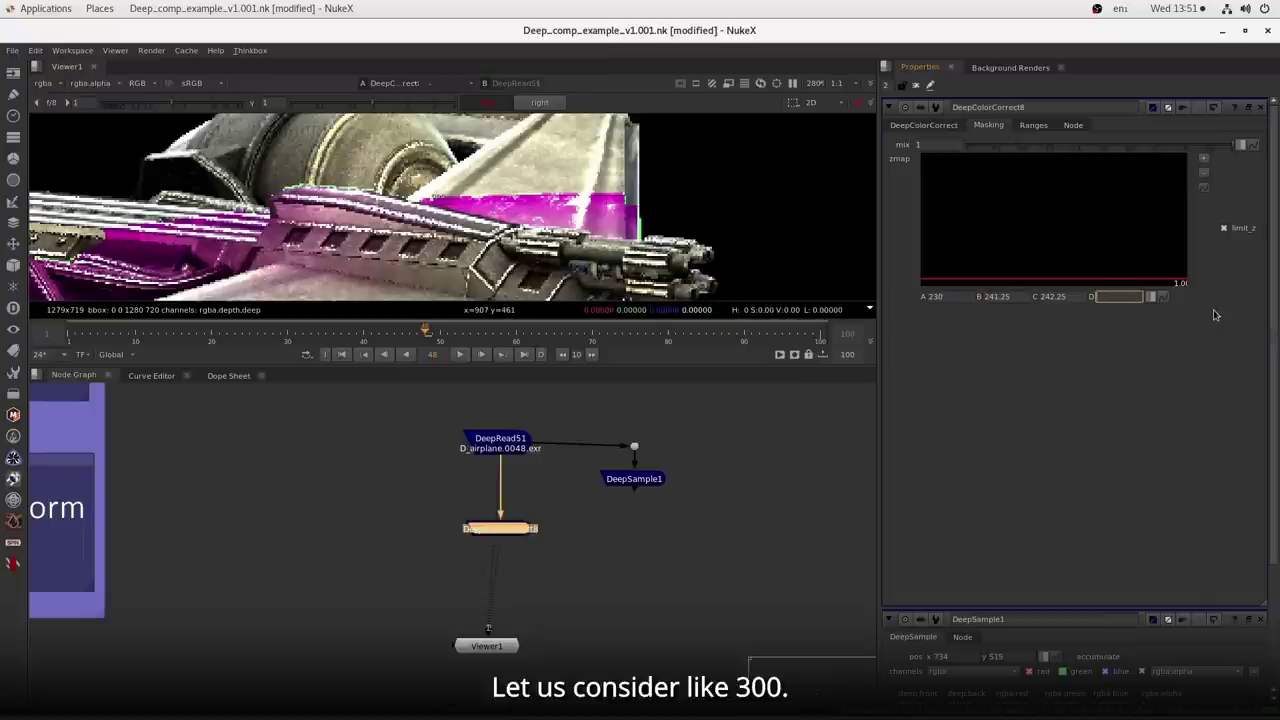
key(Return)
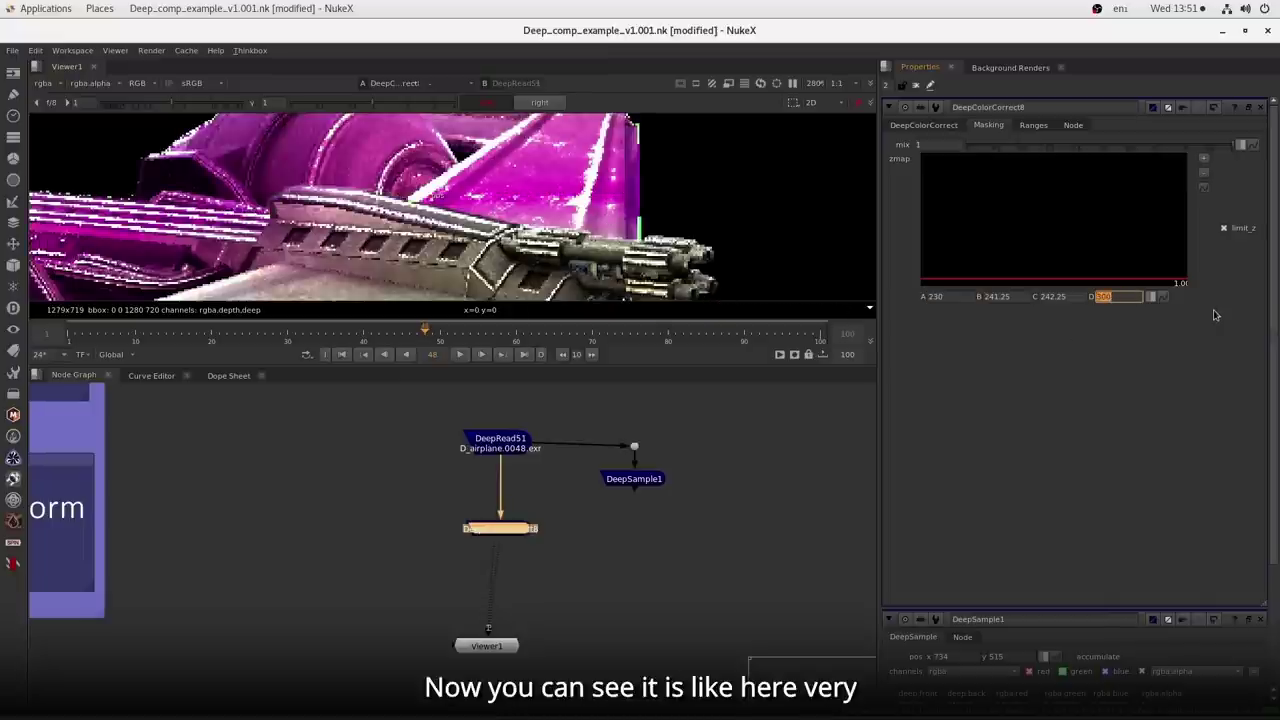
scroll(601, 237, down, 4)
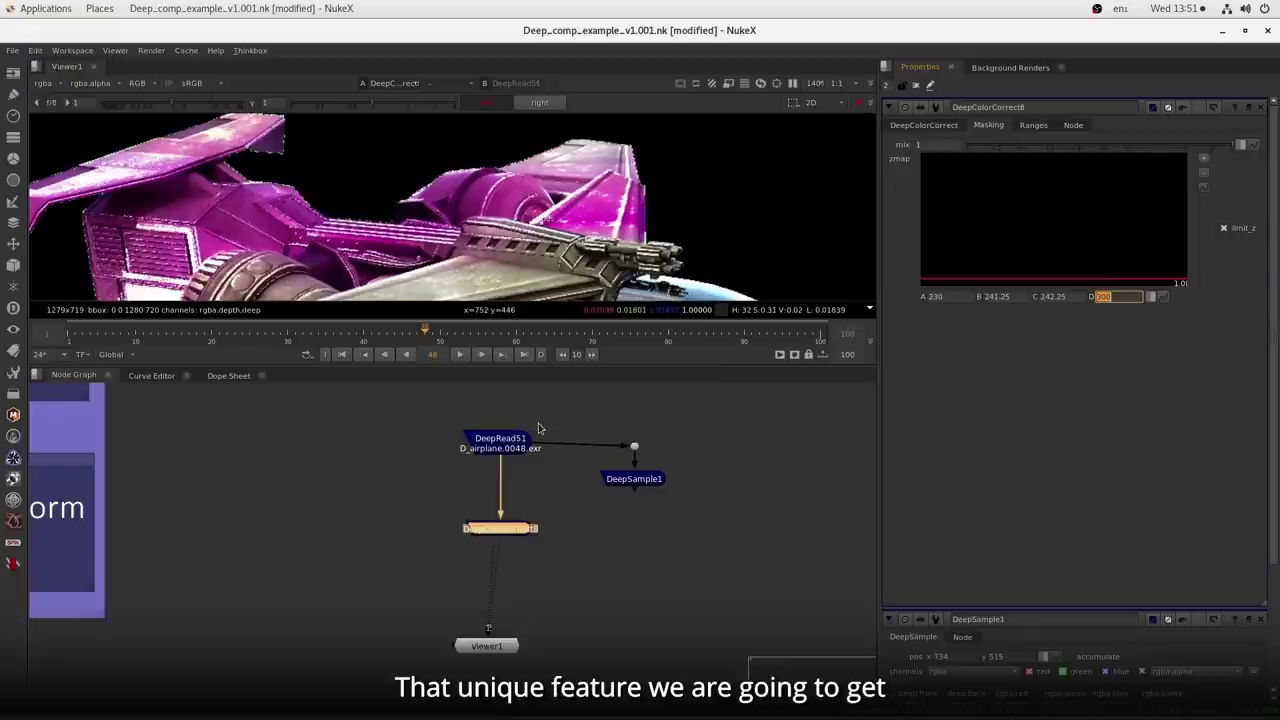
- Compare DeepColorCorrect8's effect on the airplane with limit_z disabled and enabled, leaving limit_z enabled
drag(562, 501, 390, 567)
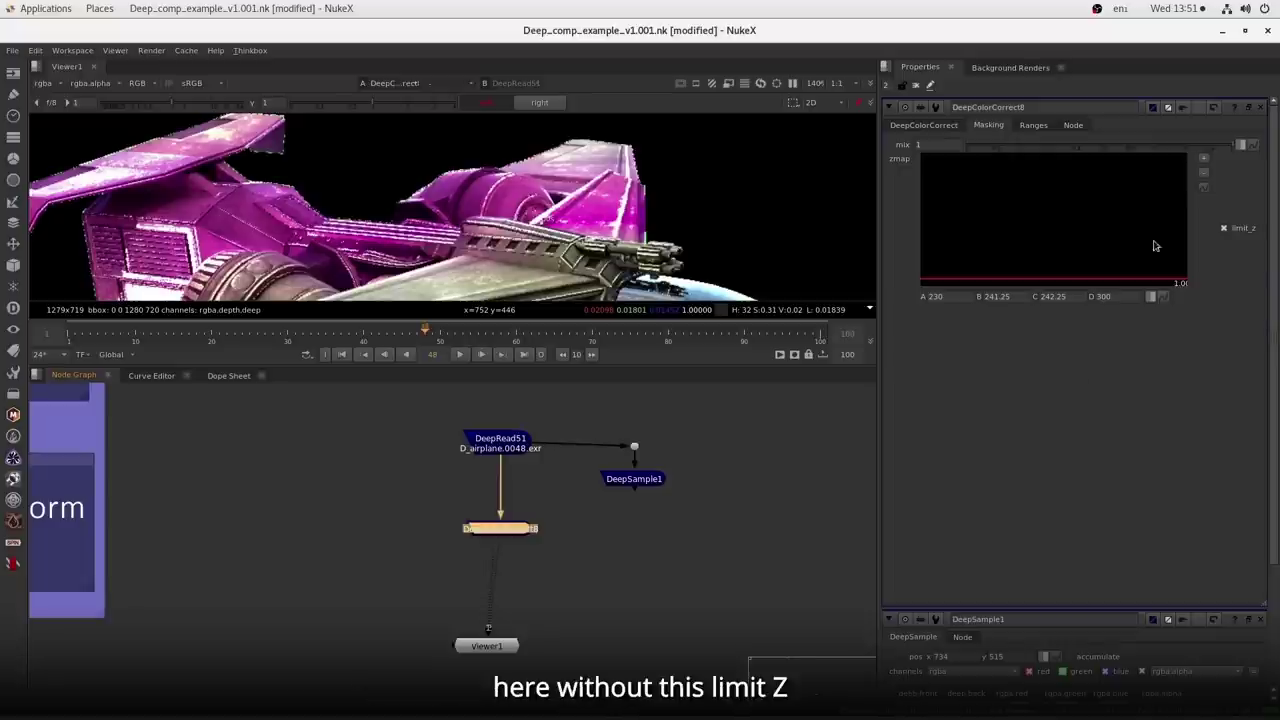
click(1240, 232)
click(1240, 232)
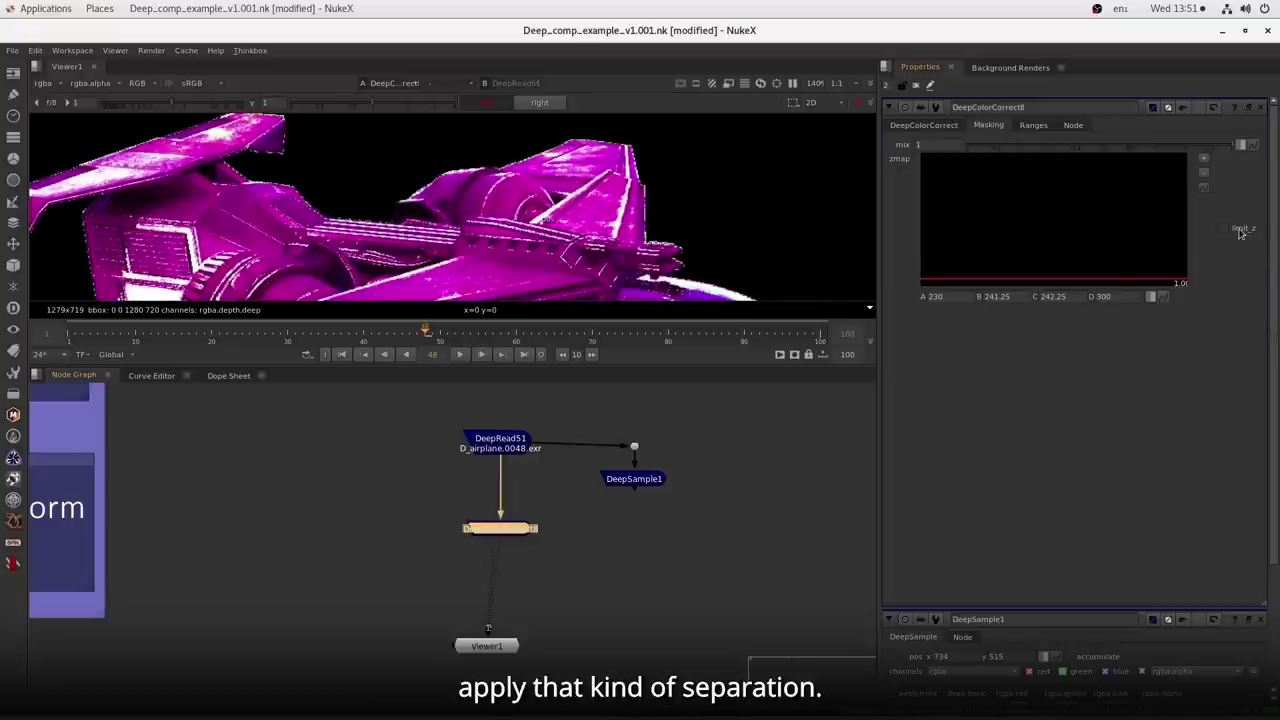
click(1240, 232)
click(1240, 232)
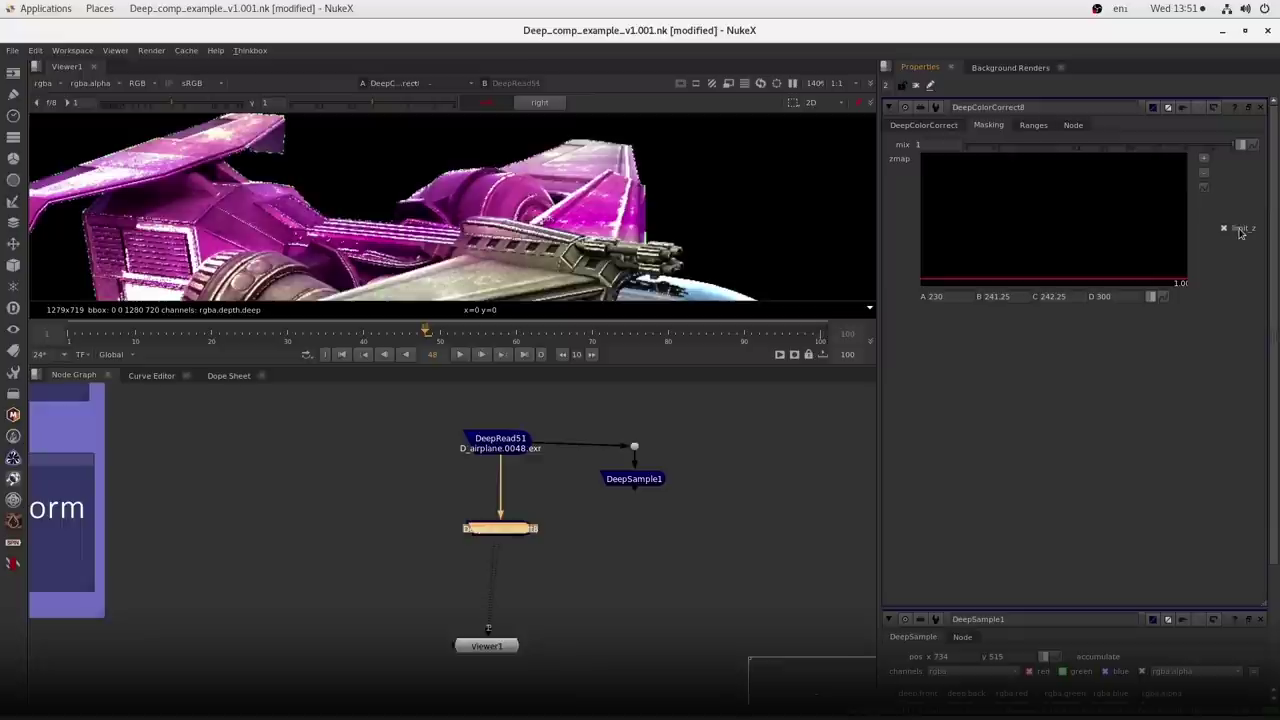
click(1240, 232)
click(1240, 232)
click(1240, 232)
click(1240, 232)
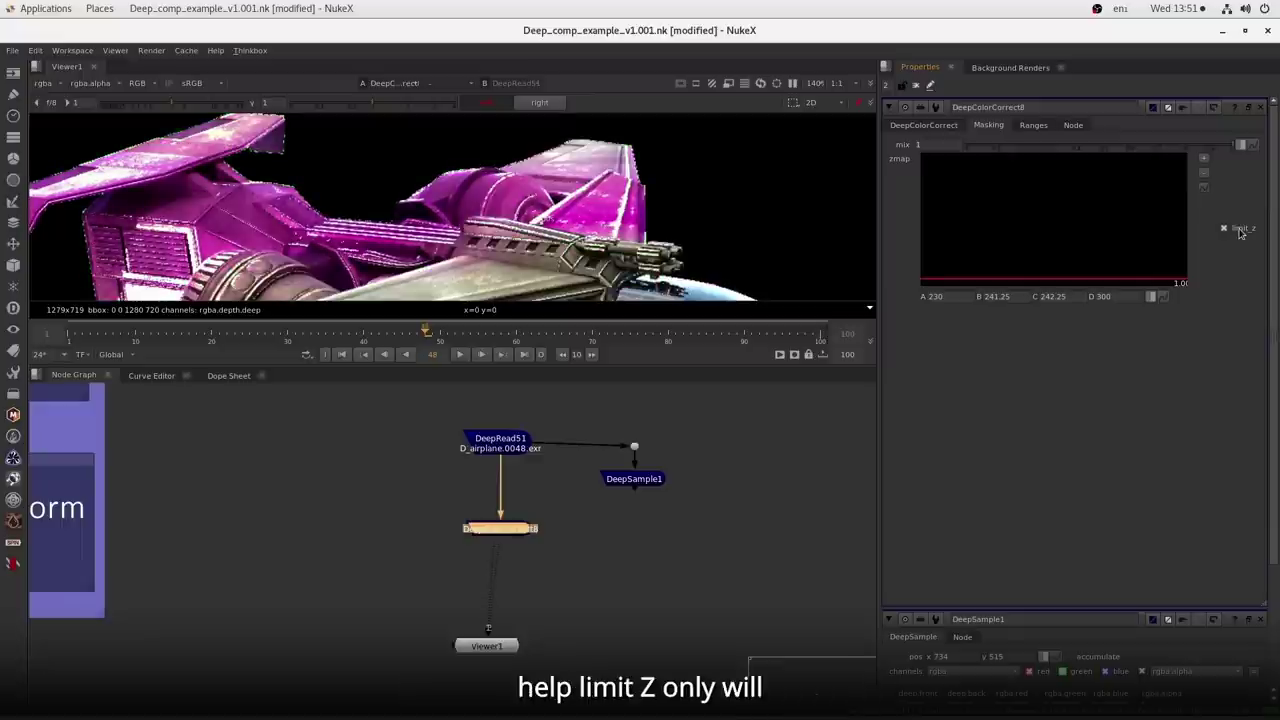
click(1240, 232)
click(1240, 232)
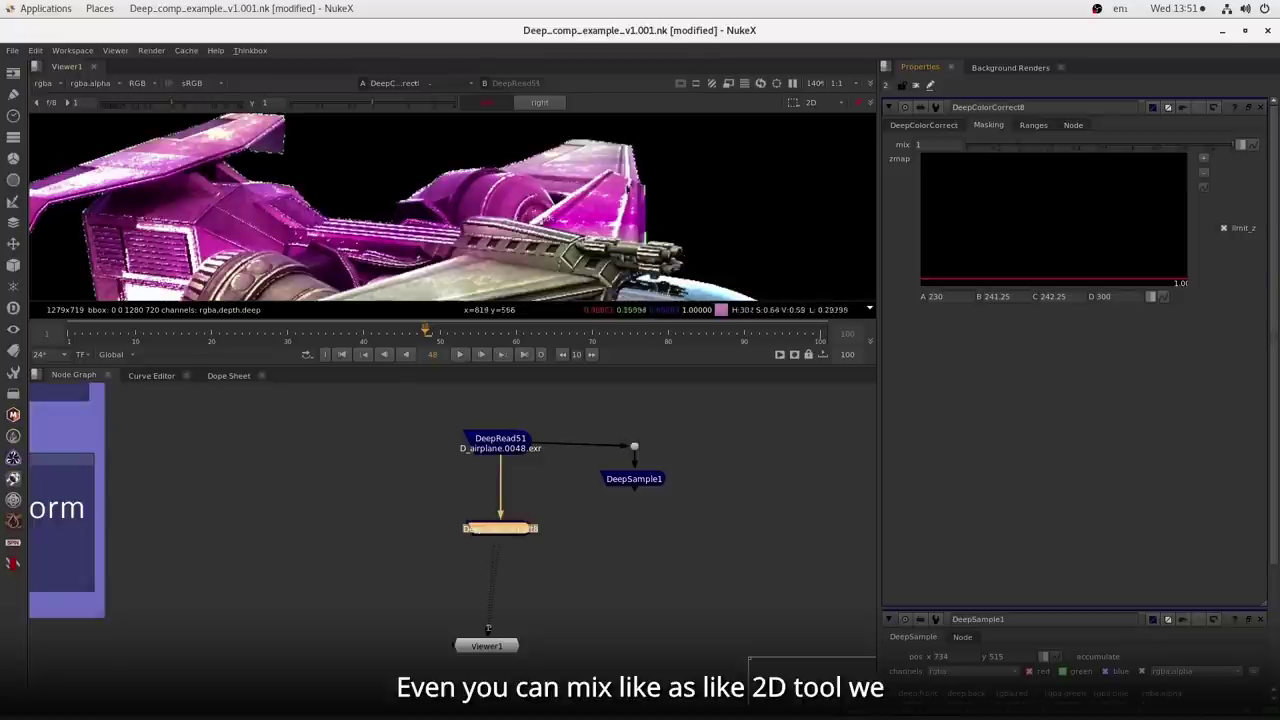
- Try the mix control on a new Merge node beneath DeepSample1 and on DeepColorCorrect8
mouse_move(1233, 150)
mouse_down()
mouse_move(975, 150)
mouse_move(1234, 150)
mouse_up()
click(674, 555)
key(m)
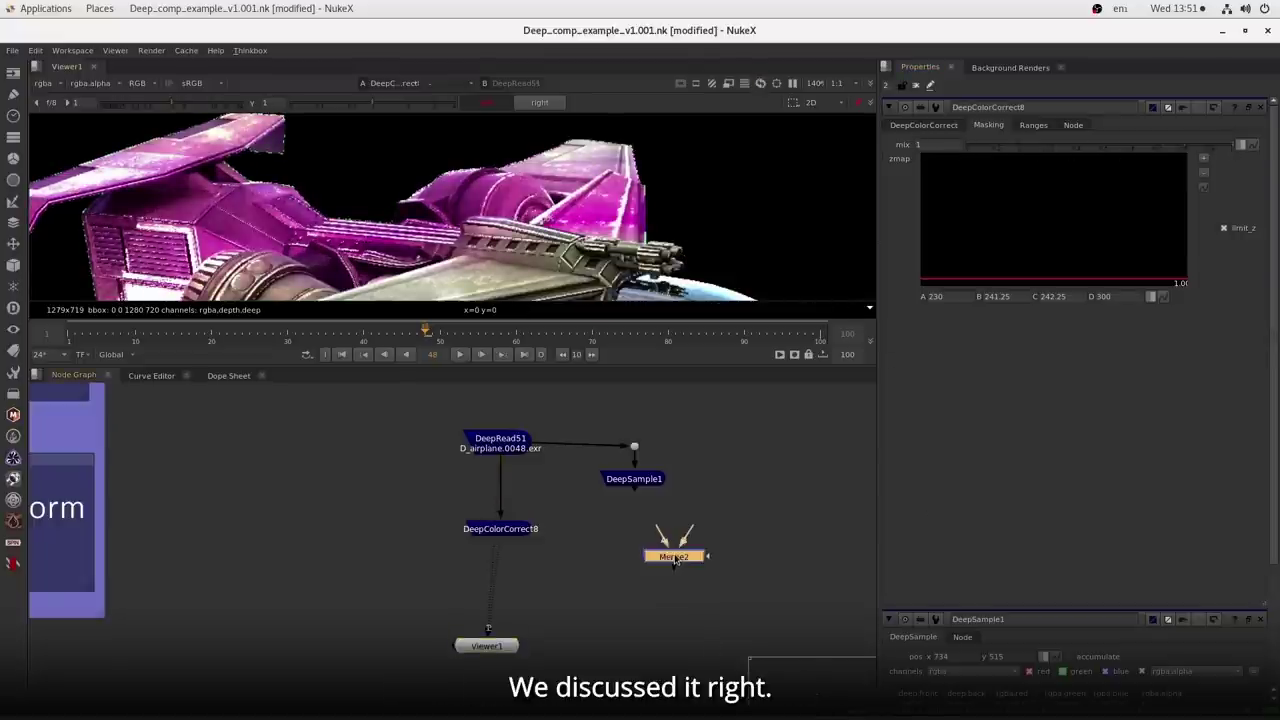
drag(674, 555, 636, 537)
mouse_move(1225, 277)
mouse_down()
mouse_move(1078, 276)
mouse_move(1270, 282)
mouse_move(1188, 283)
mouse_move(1224, 280)
mouse_up()
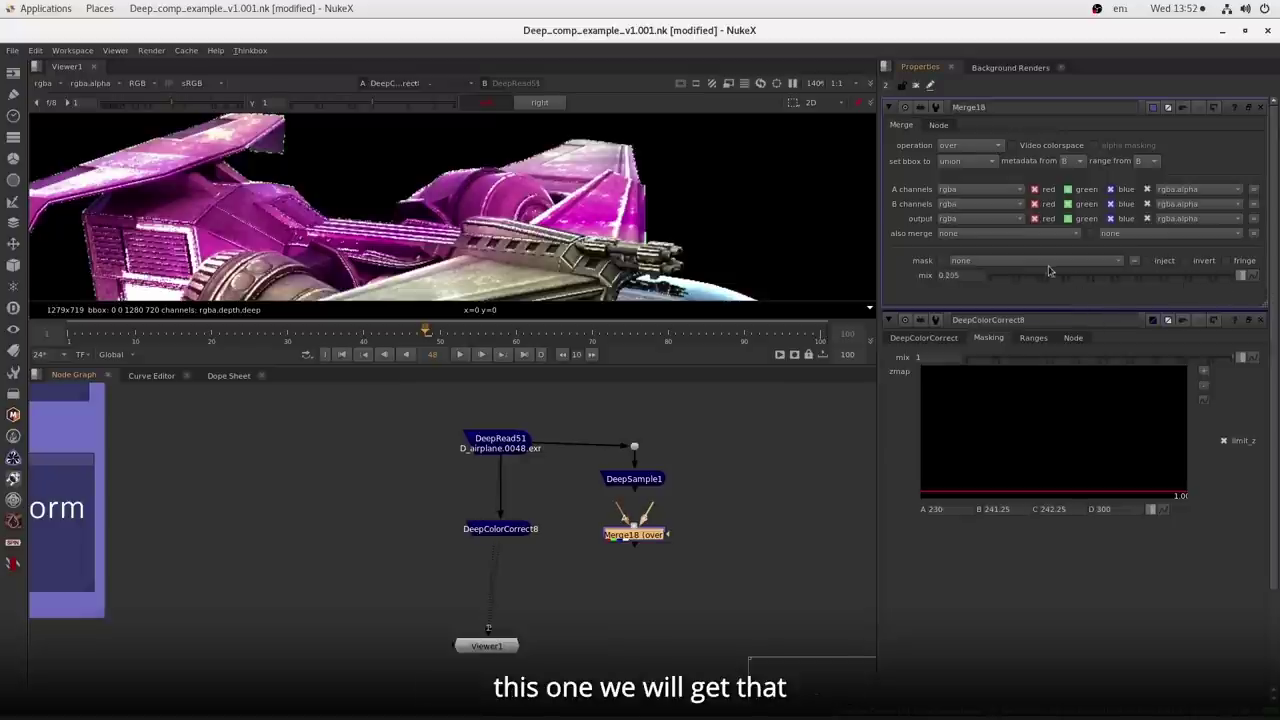
double_click(500, 528)
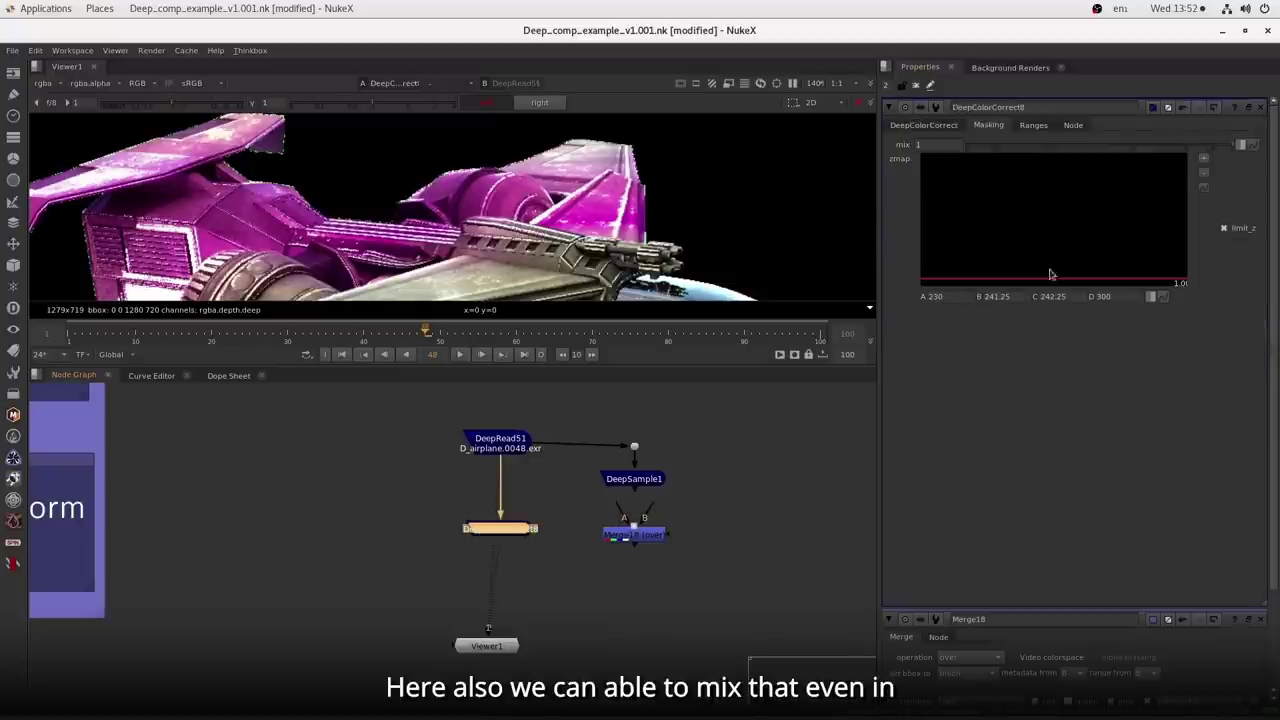
drag(1215, 150, 1049, 147)
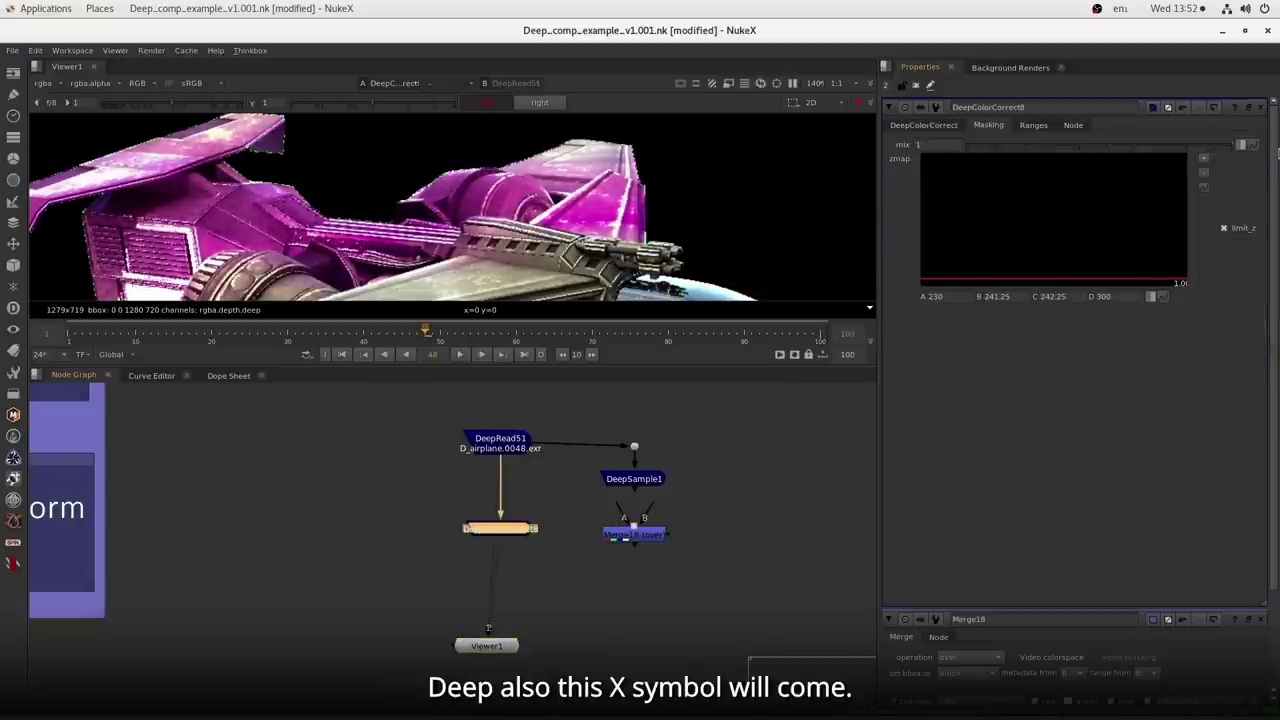
- Insert a DeepExpression node below DeepTransform5 in the Piolit branch and show its properties
scroll(446, 555, up, 4)
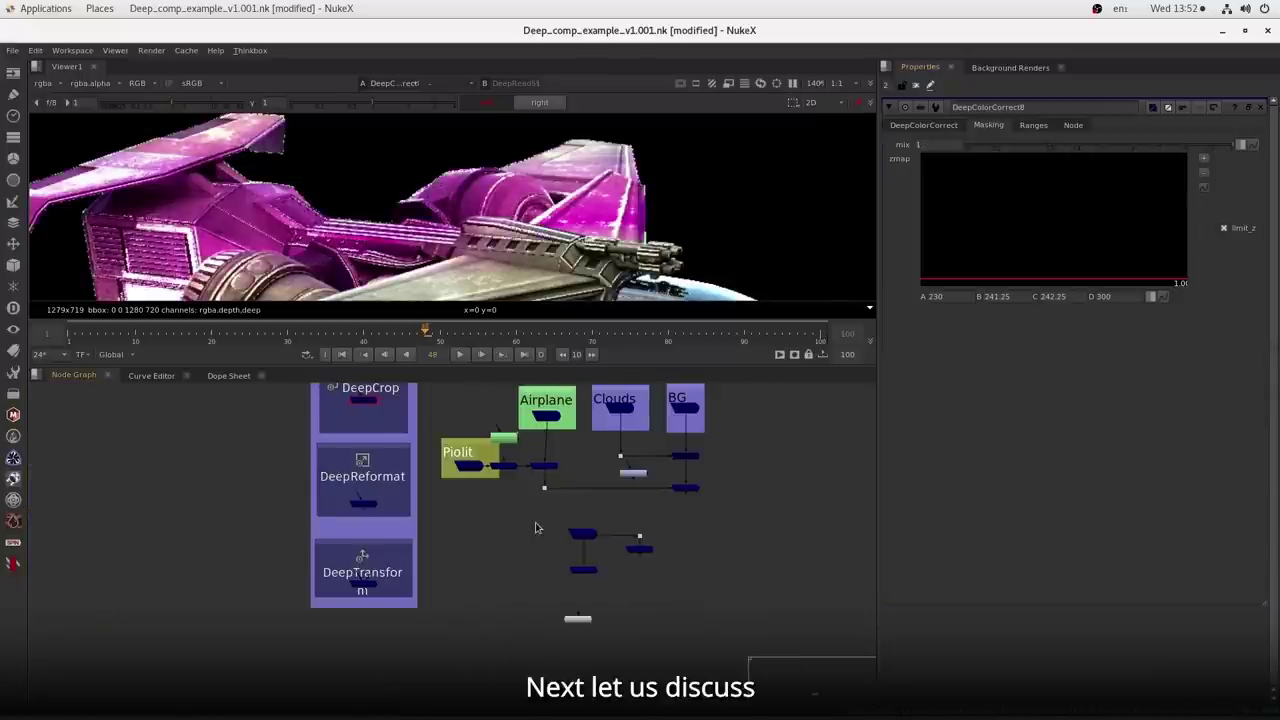
scroll(534, 537, up, 2)
drag(534, 537, 526, 678)
drag(438, 459, 448, 538)
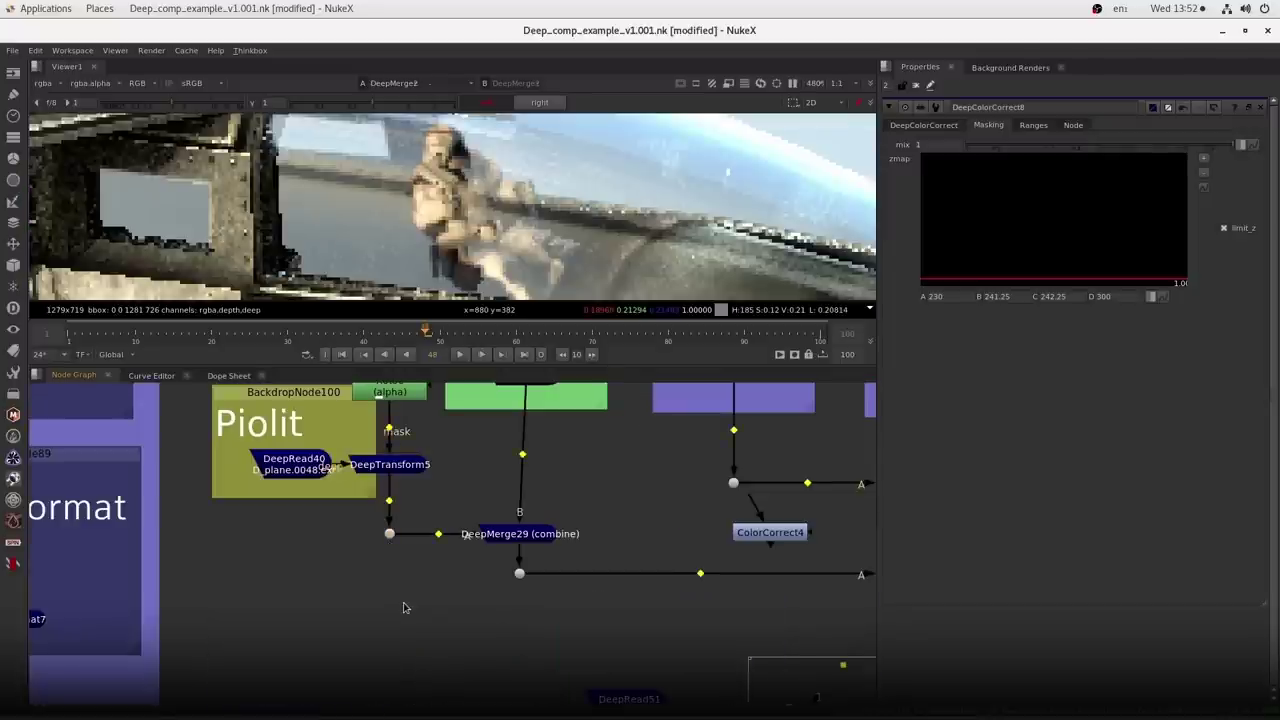
click(403, 601)
drag(399, 585, 395, 500)
double_click(395, 500)
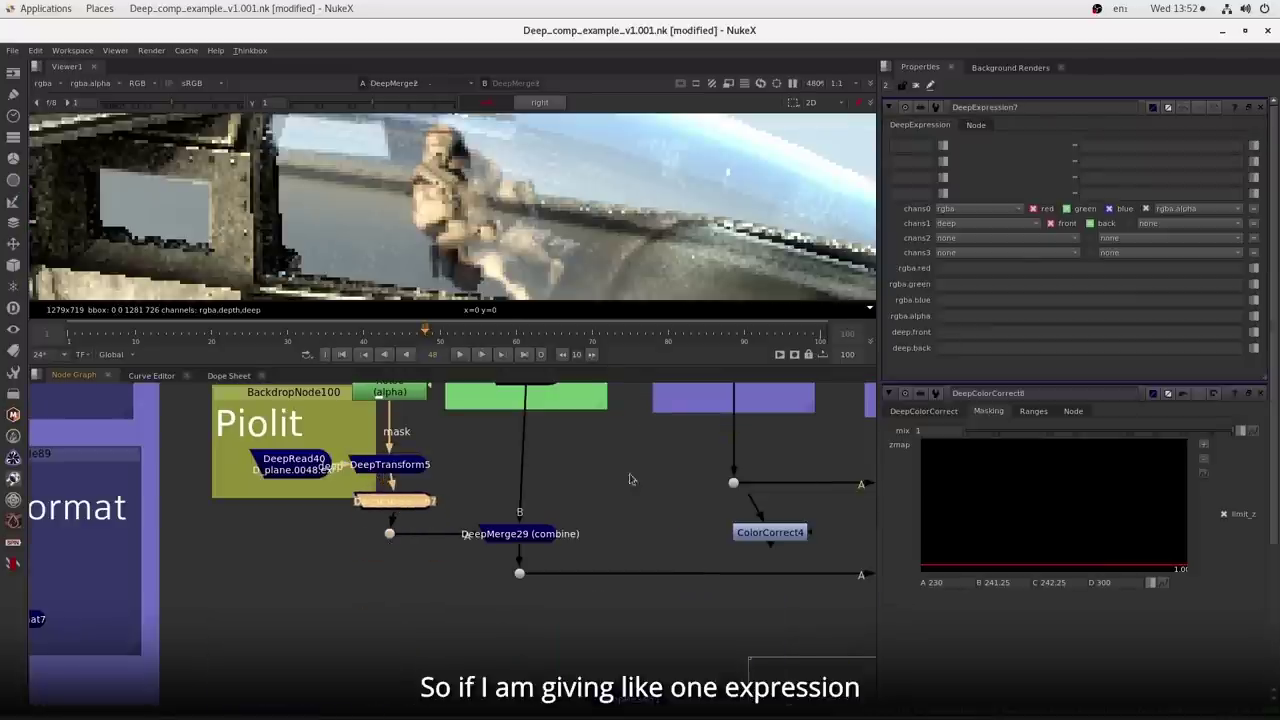
- Set the DeepExpression node's deep.back expression to deep.front +5
click(956, 349)
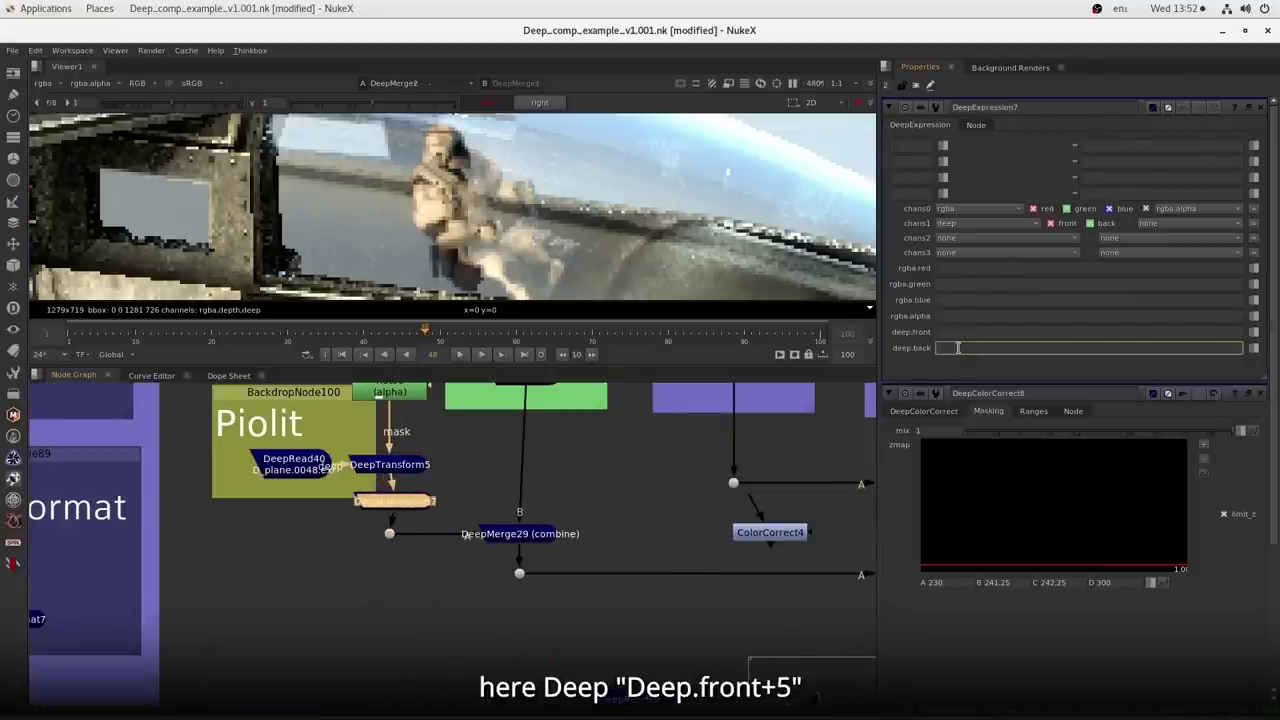
text(deep.front*0.5)
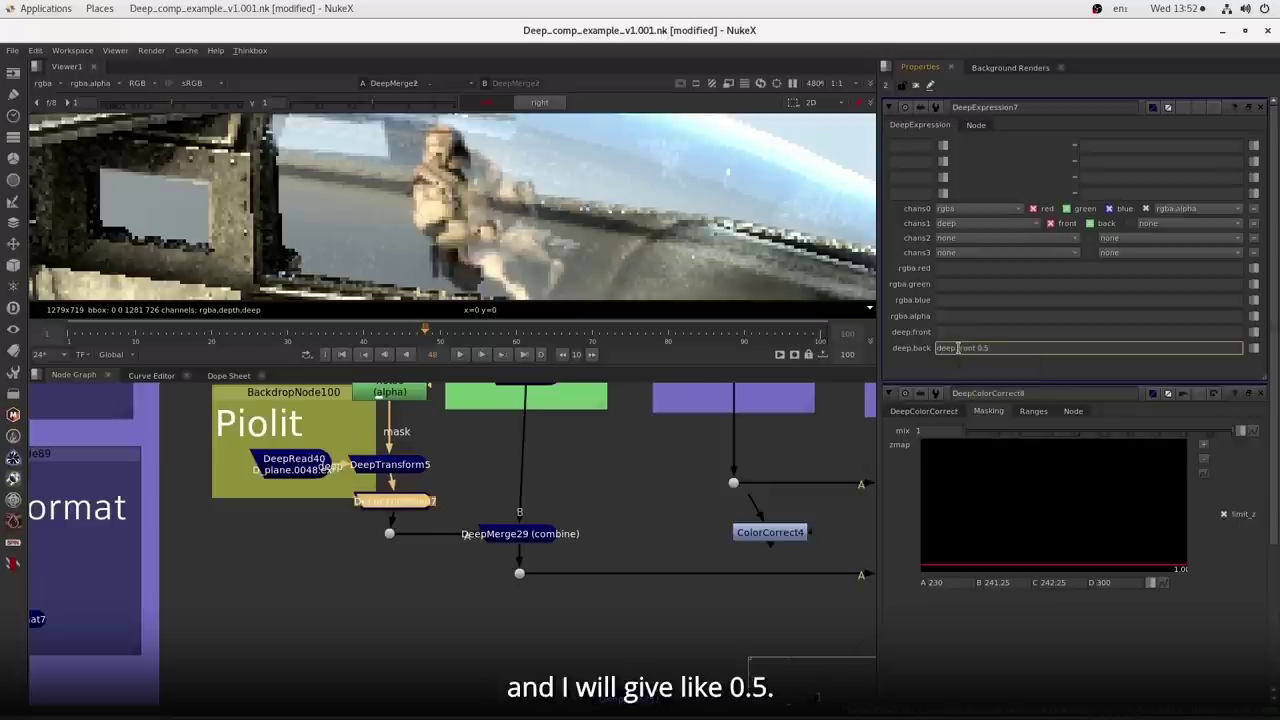
key(Return)
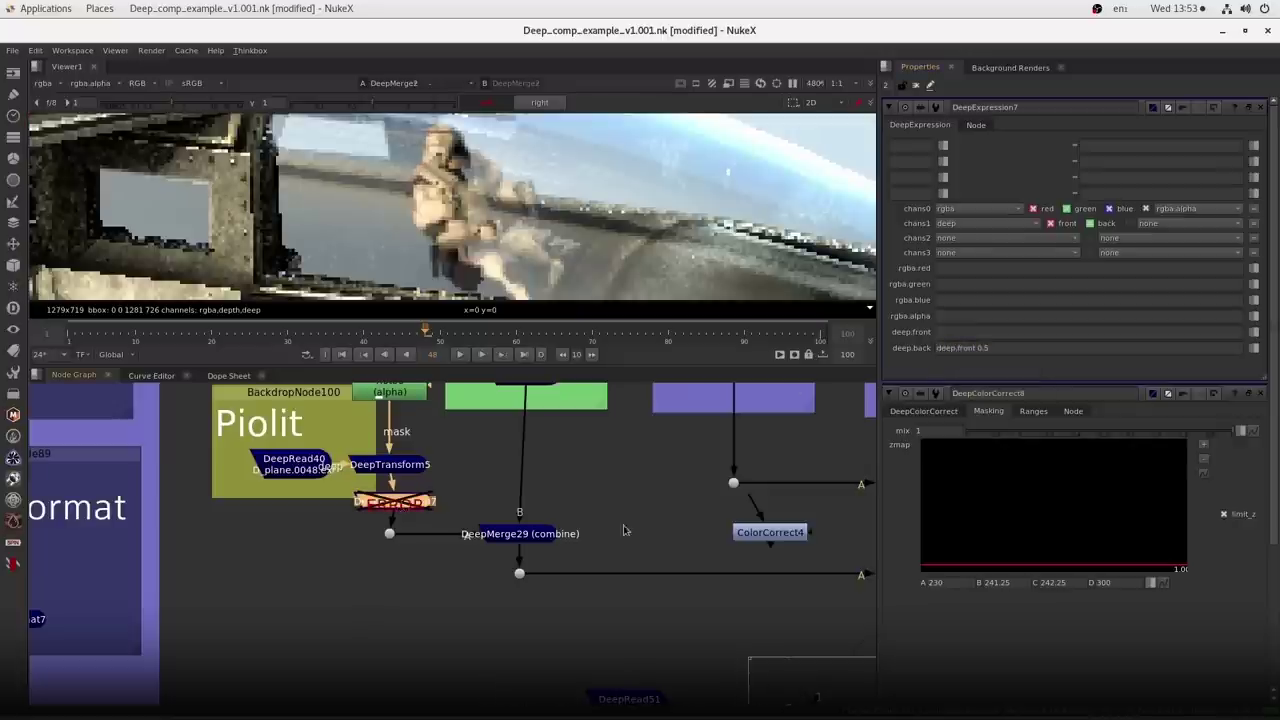
text(+.5)
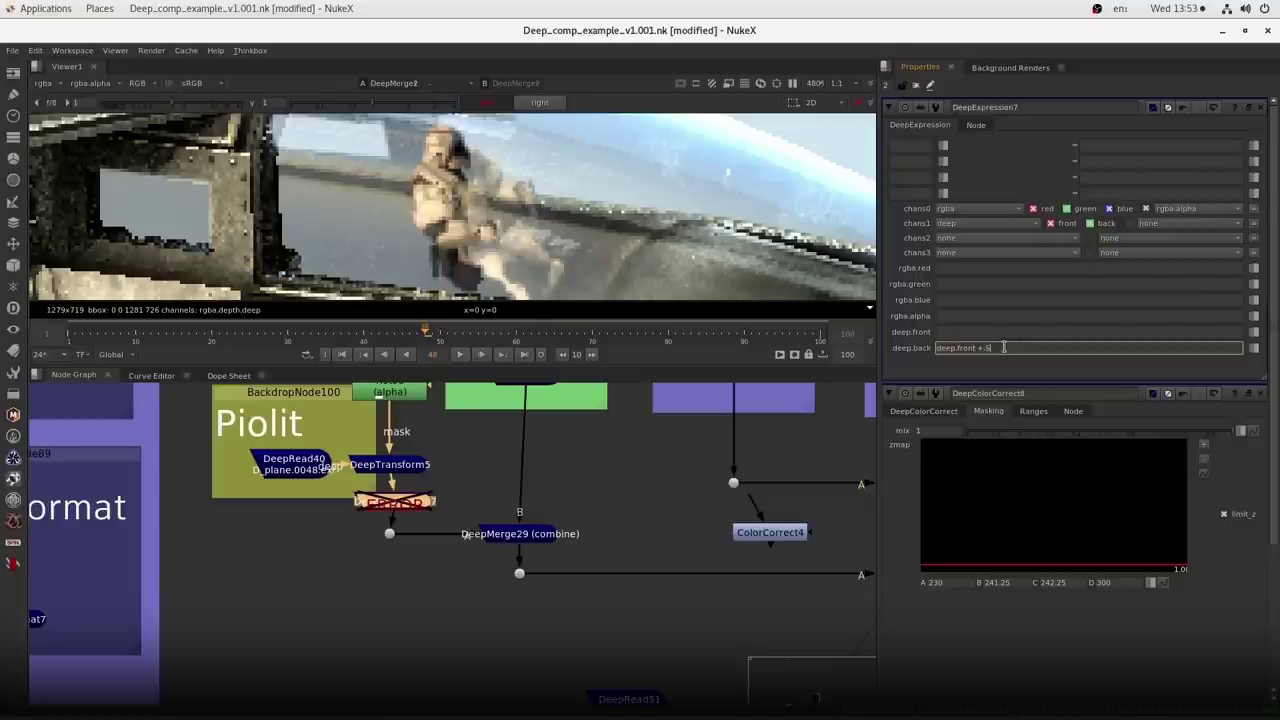
- Compare the pilot's appearance with the DeepExpression node disabled and enabled
click(405, 505)
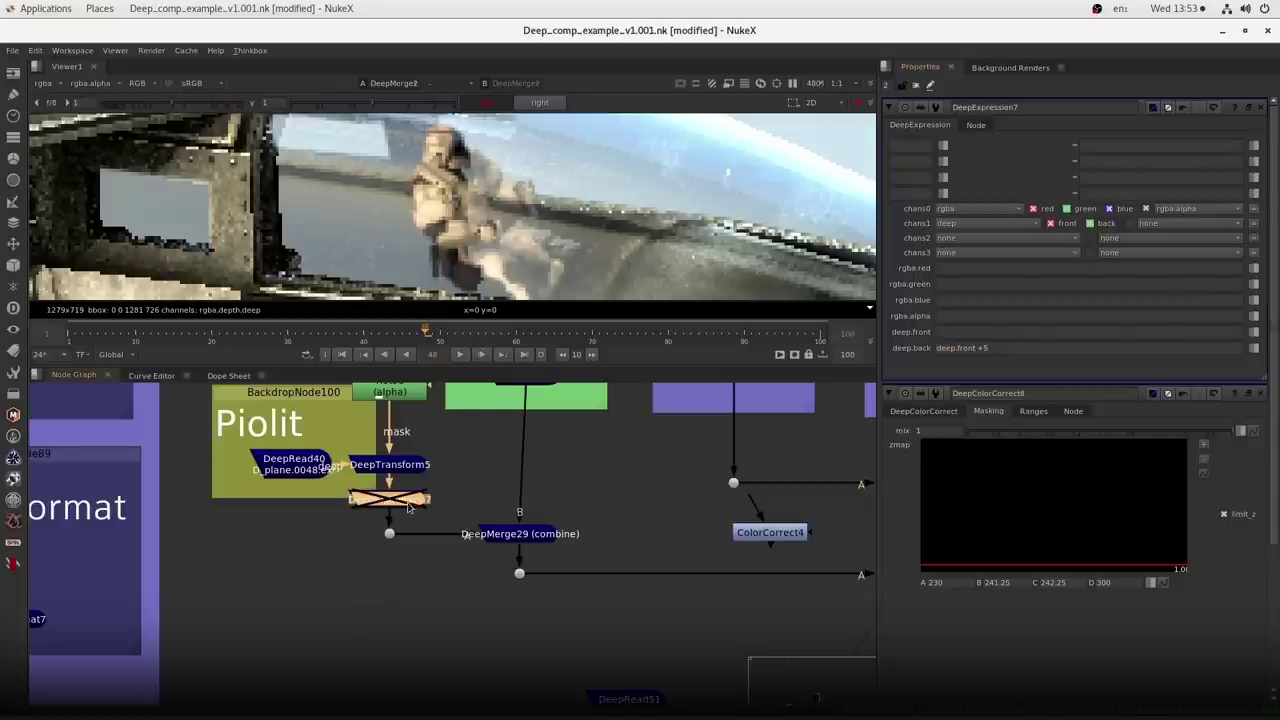
key(d)
key(d)
key(d)
key(d)
key(d)
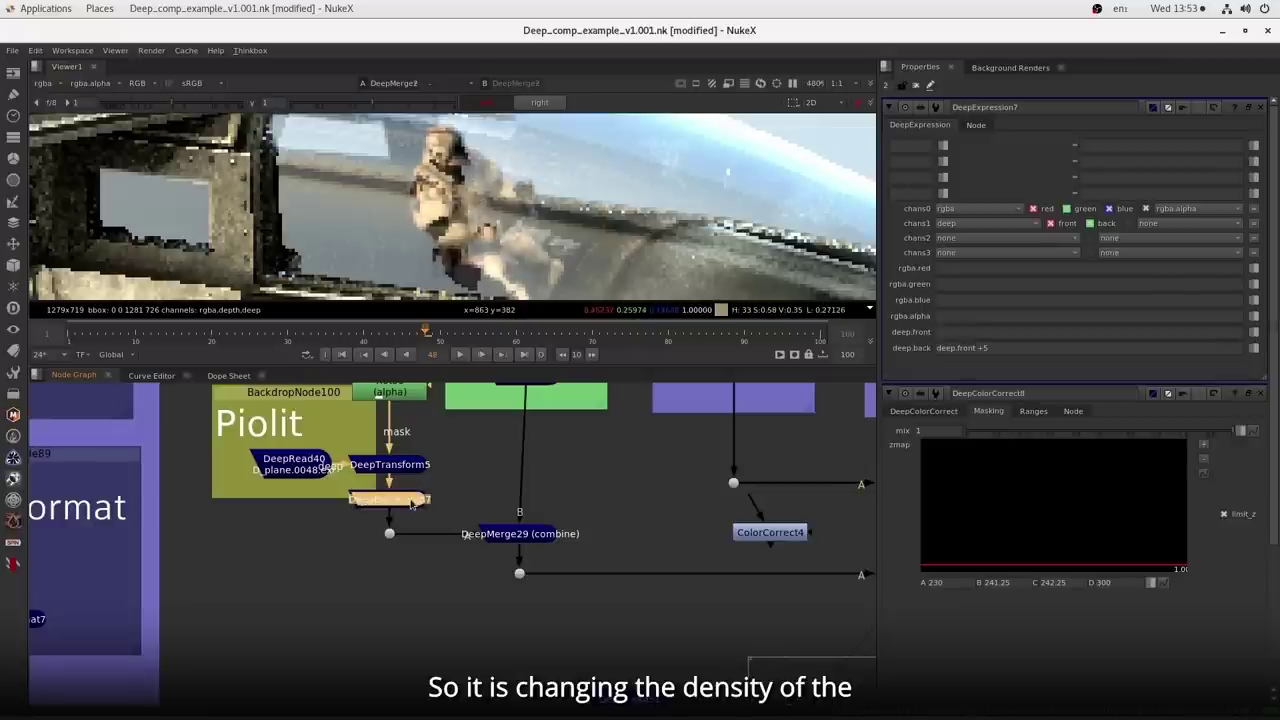
drag(443, 482, 340, 528)
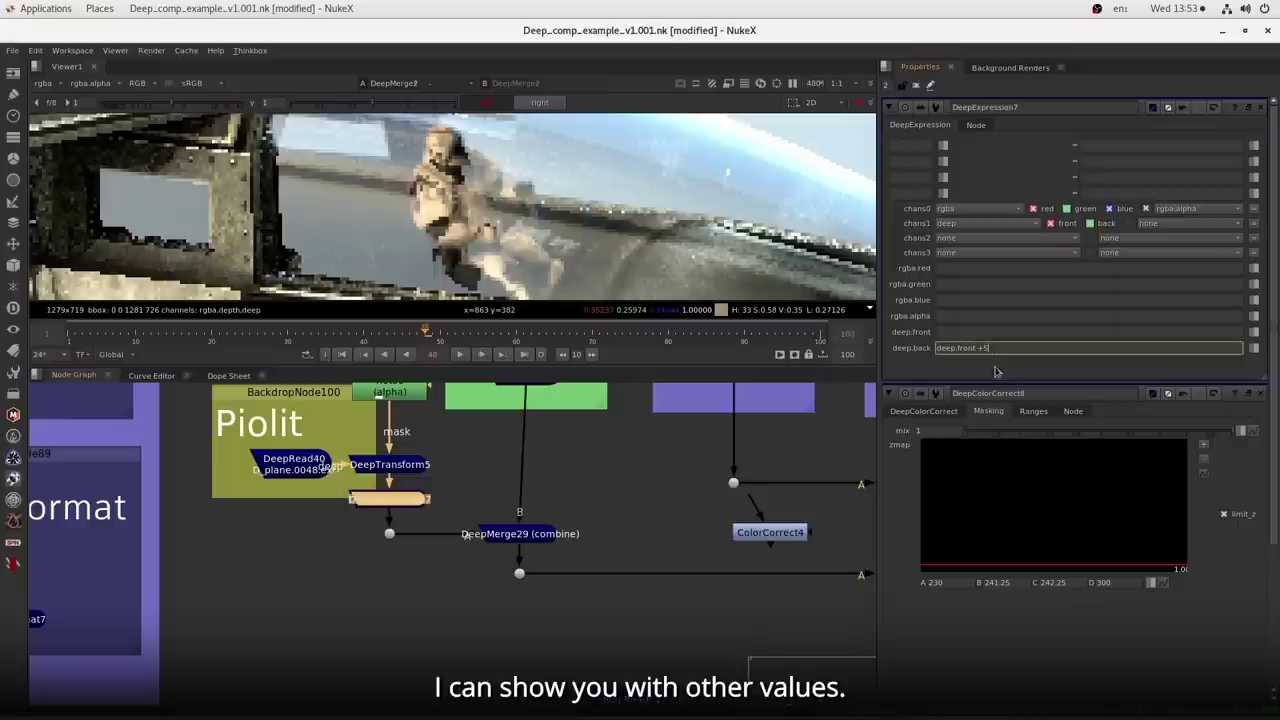
- Change the deep.back expression to deep.front +0.5 and compare the pilot with the DeepExpression node disabled and enabled
text(10)
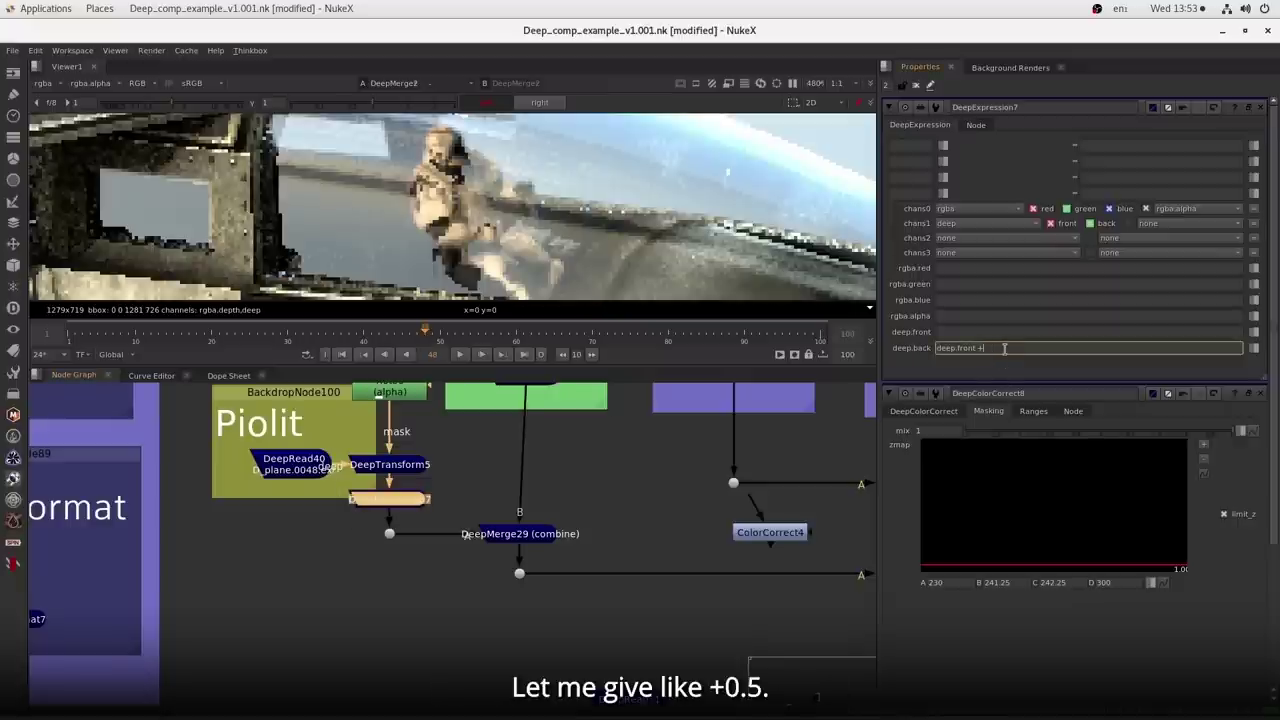
text(.5)
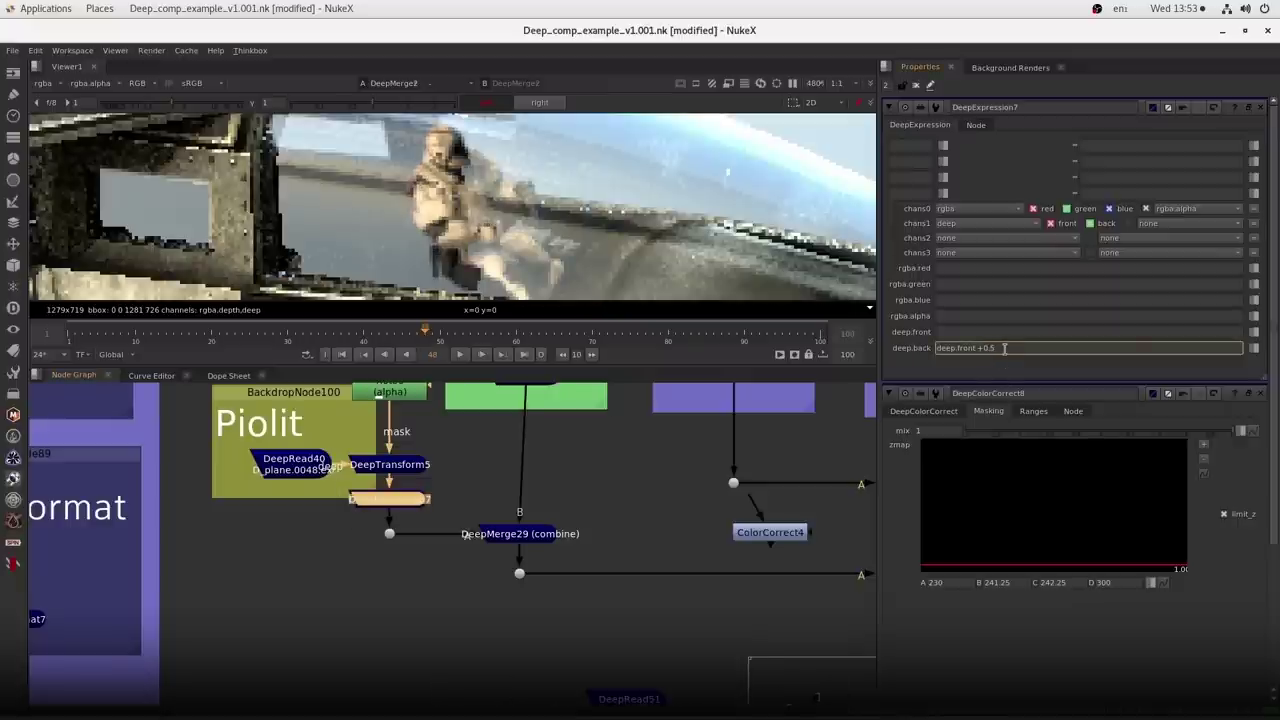
click(417, 505)
key(d)
key(d)
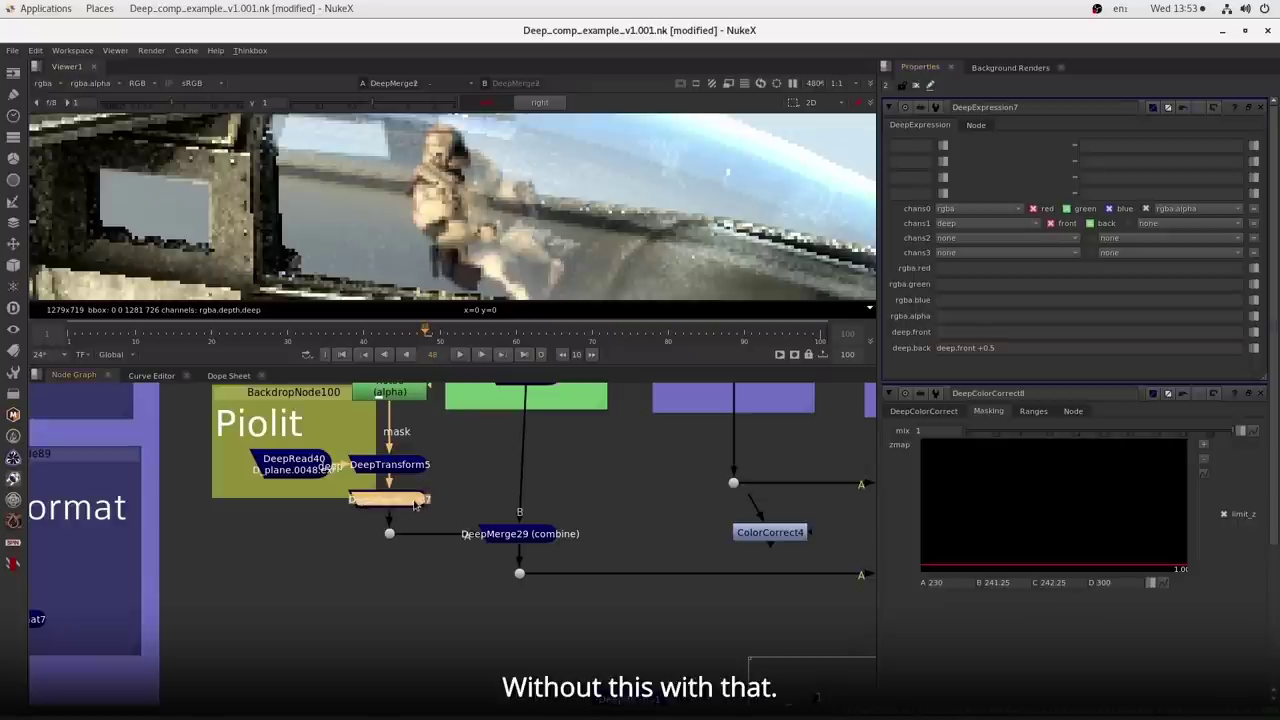
key(d)
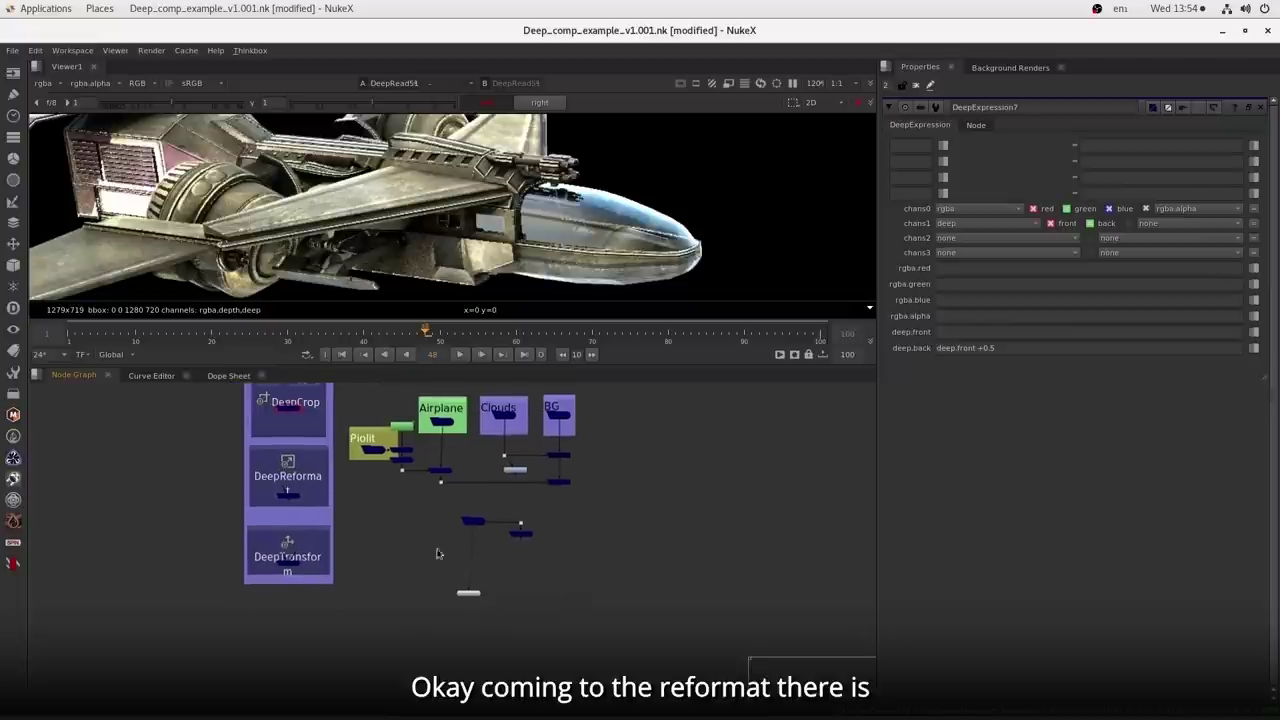
- Create a Reformat node in the empty space beside the DeepReformat backdrop
scroll(437, 553, up, 3)
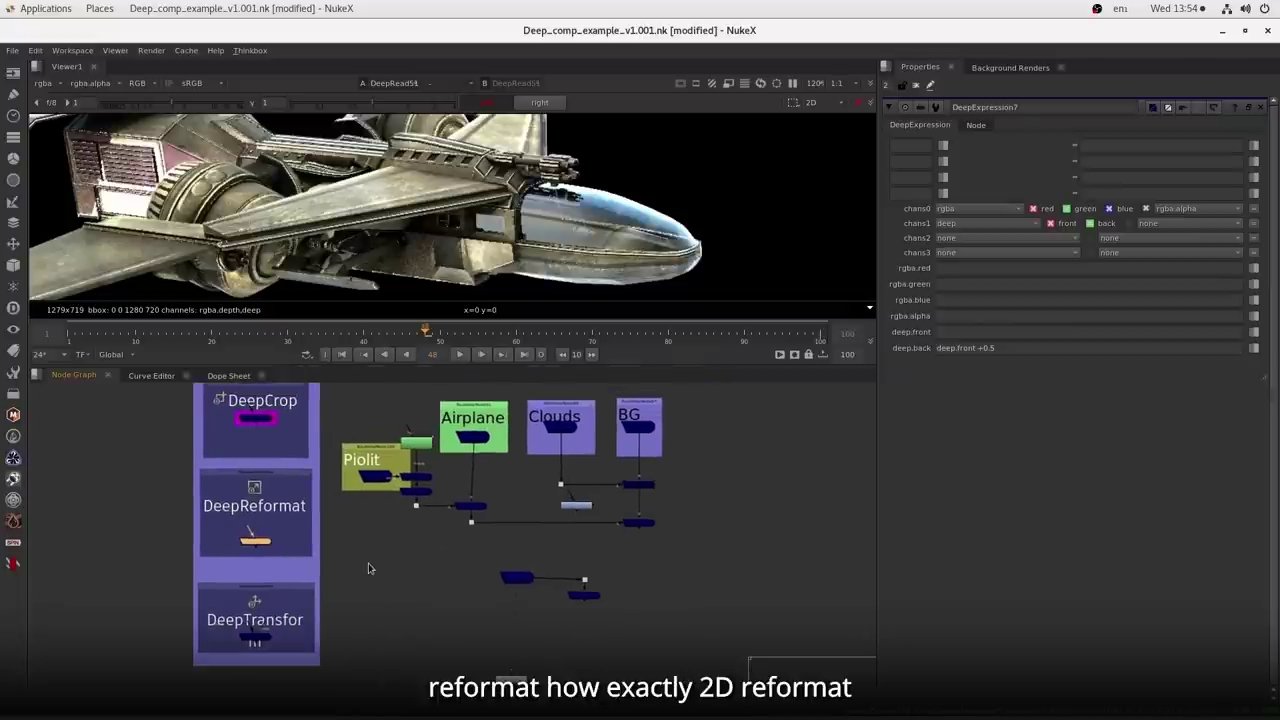
key(Tab)
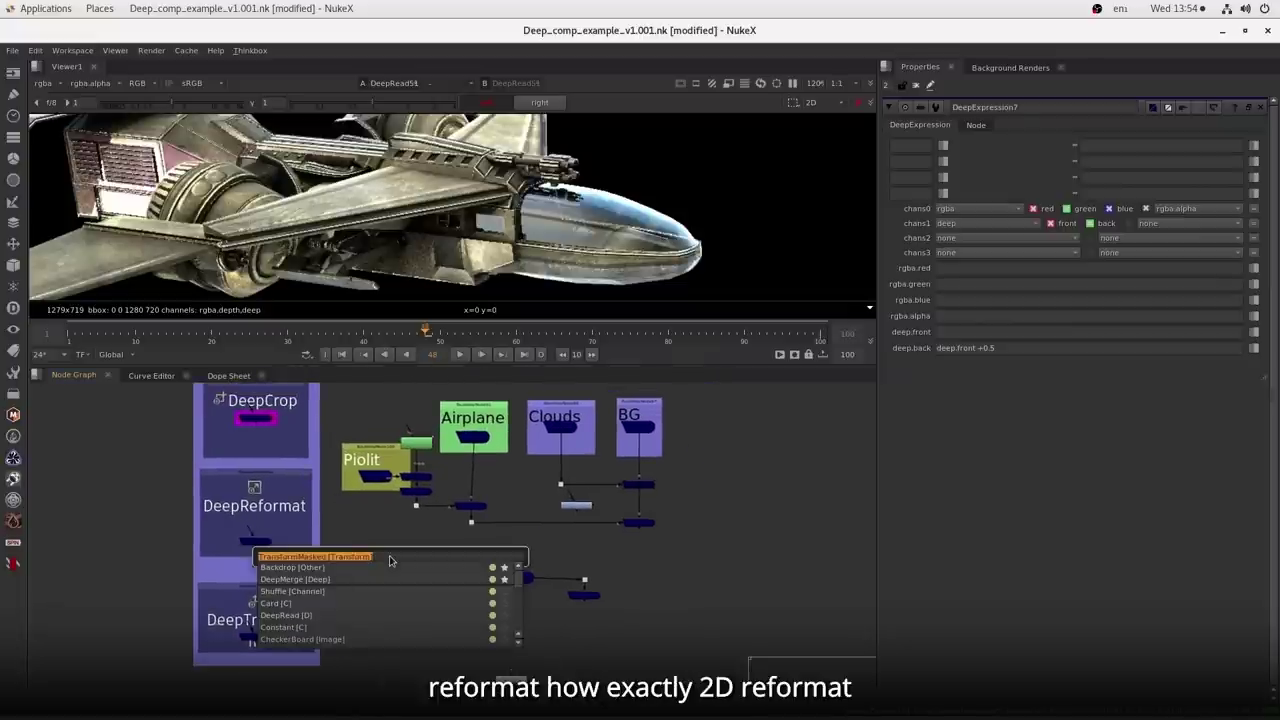
text(ref)
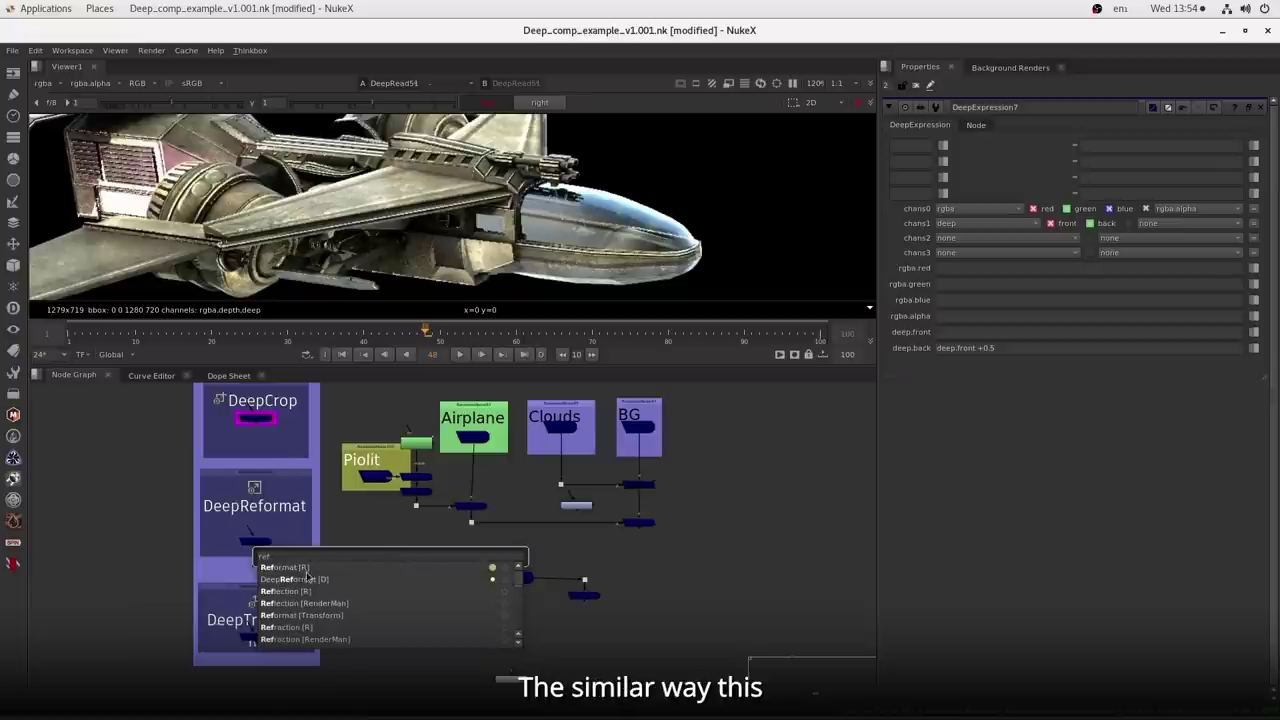
key(Return)
drag(388, 556, 423, 571)
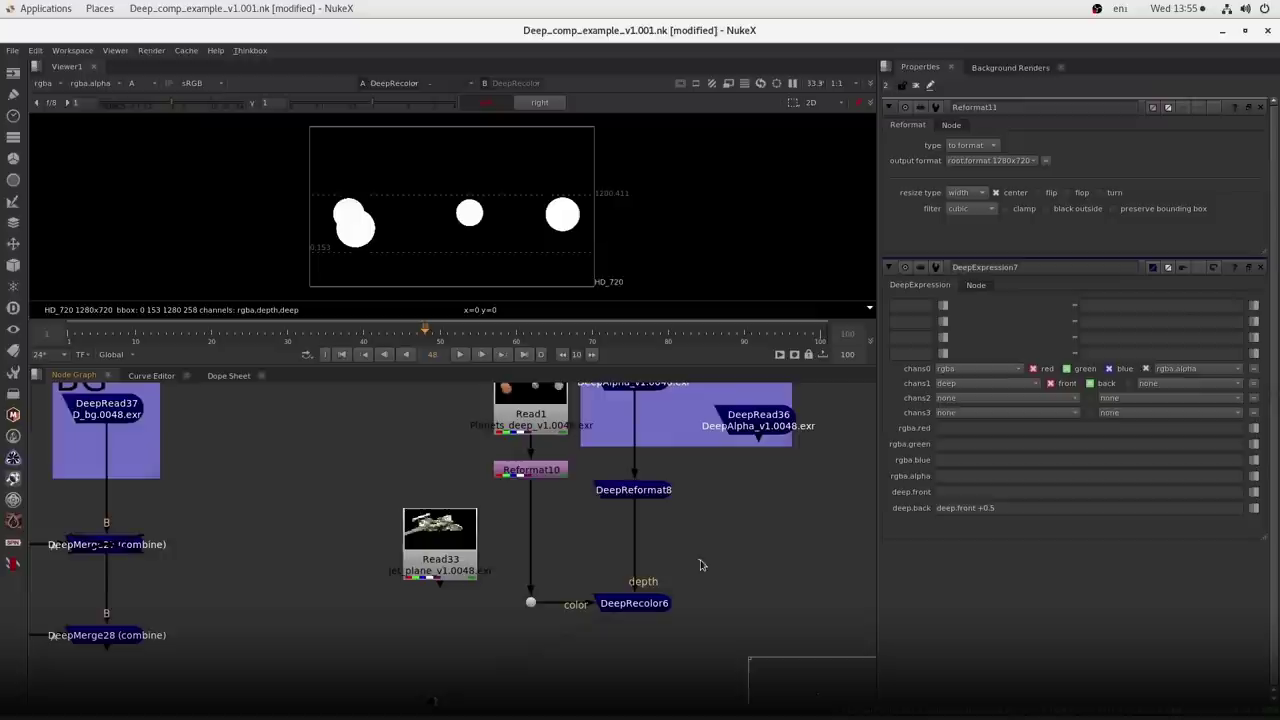
- Show the properties of DeepReformat8 and check the full size format in the project settings
drag(641, 498, 641, 481)
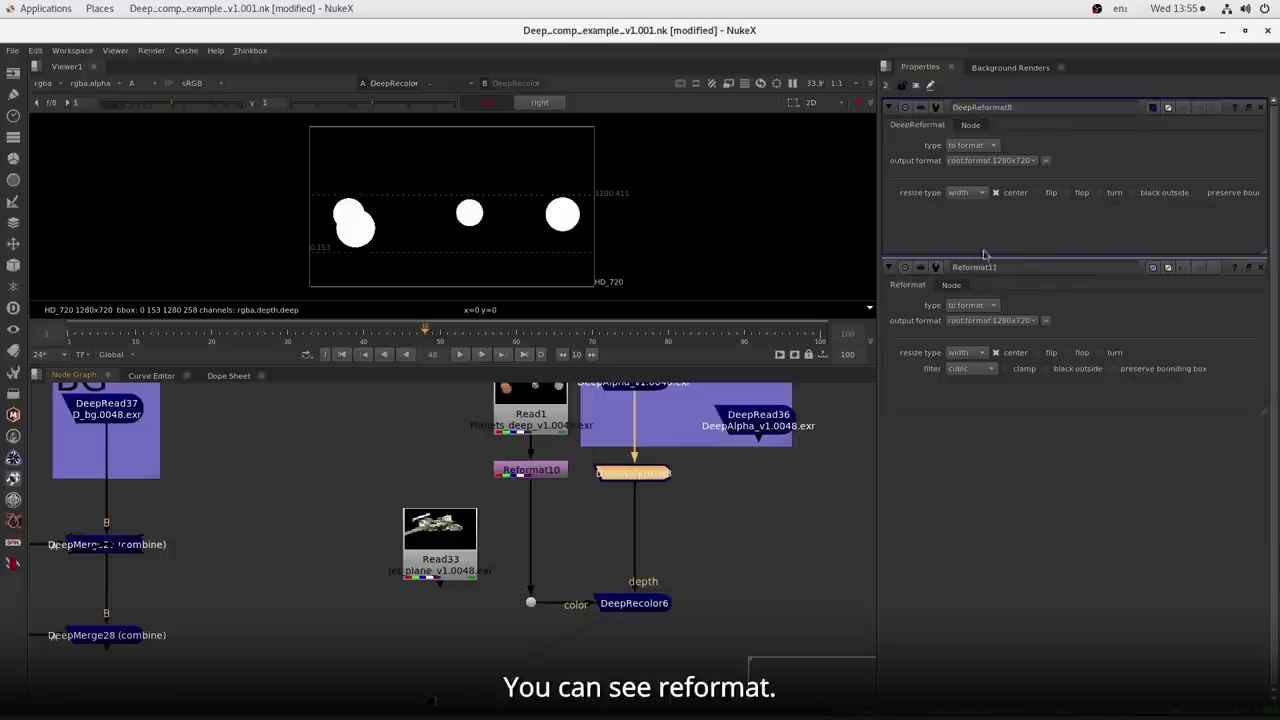
key(s)
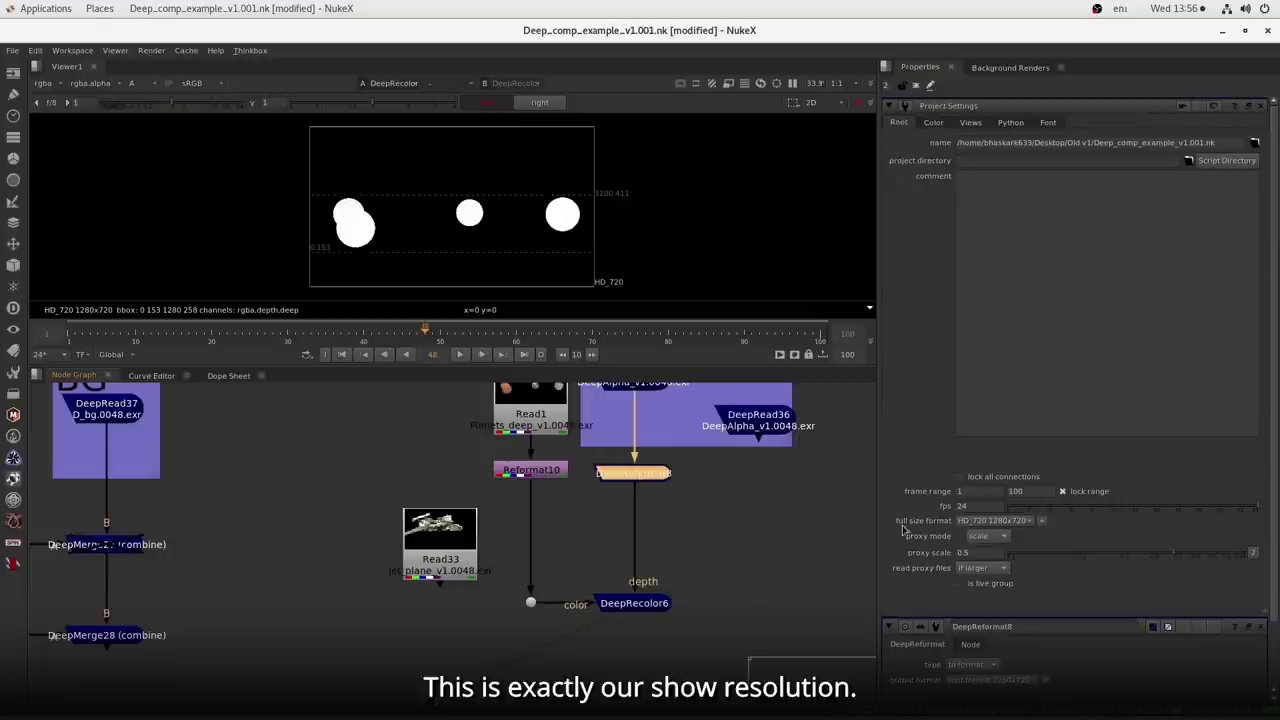
click(726, 543)
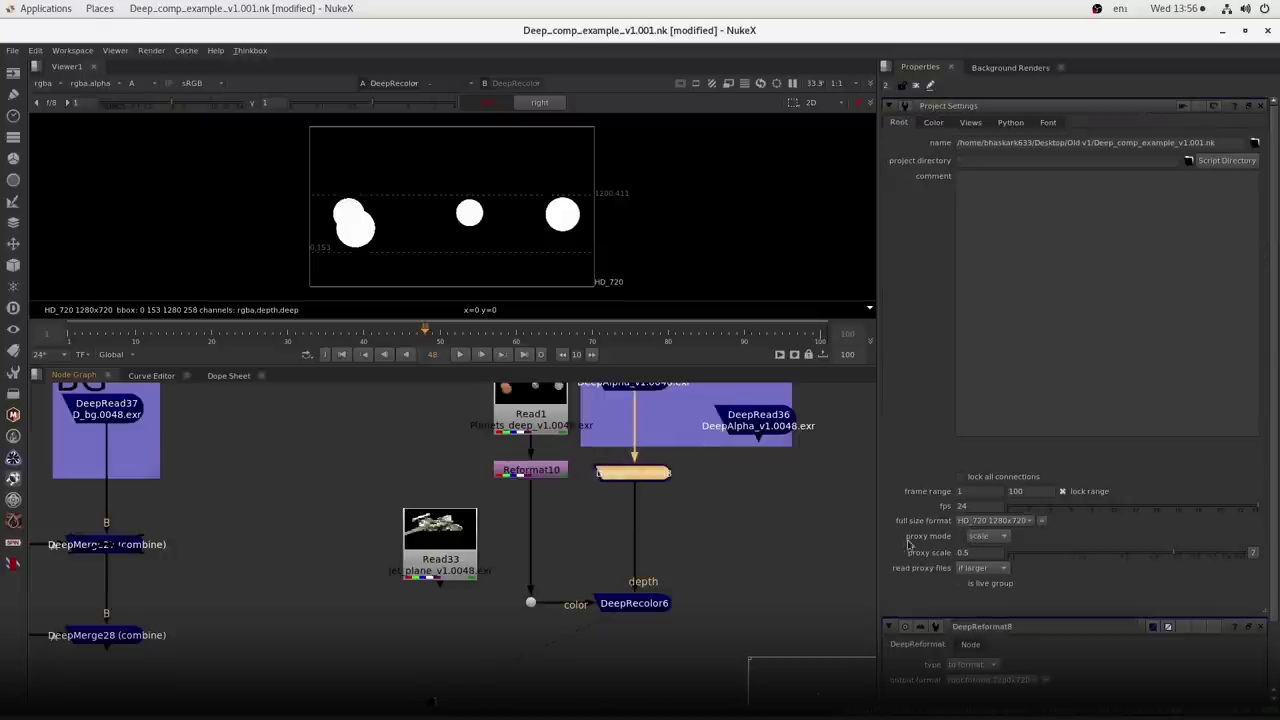
drag(653, 370, 611, 418)
click(670, 531)
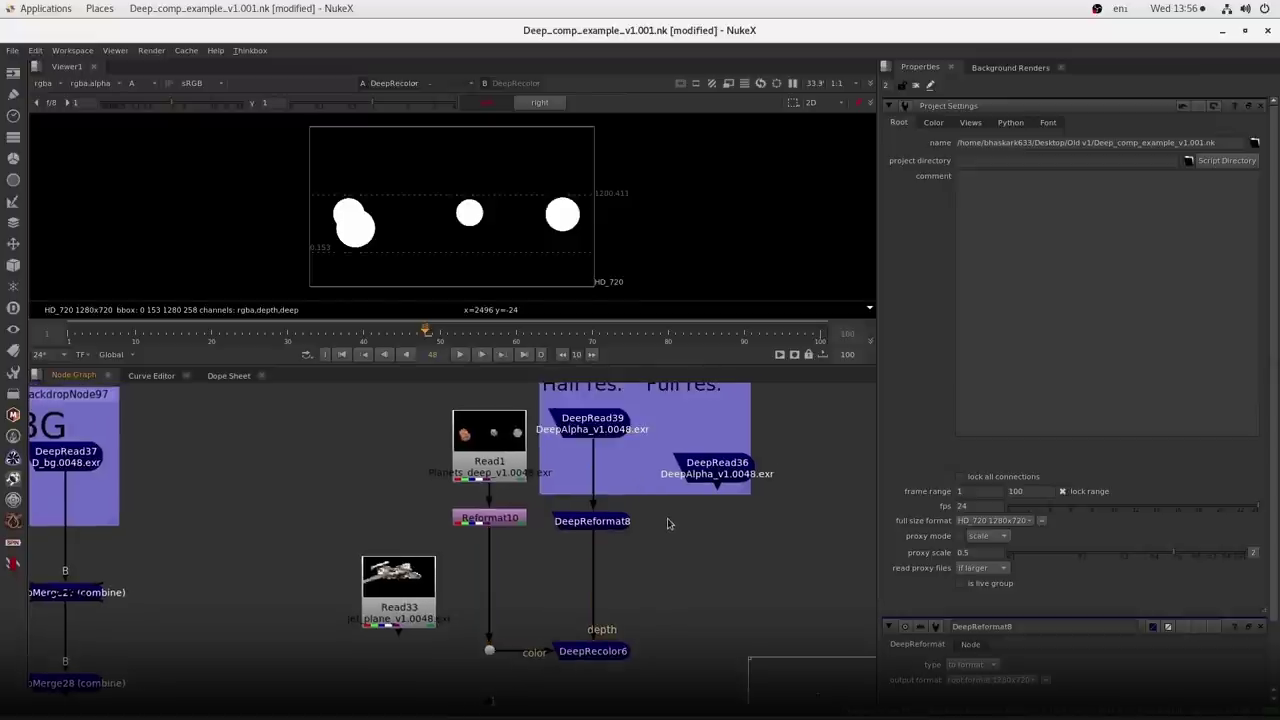
- Compare the available reformat types of the Reformat10 and DeepReformat8 nodes, leaving both at to format
drag(640, 522, 644, 514)
click(615, 518)
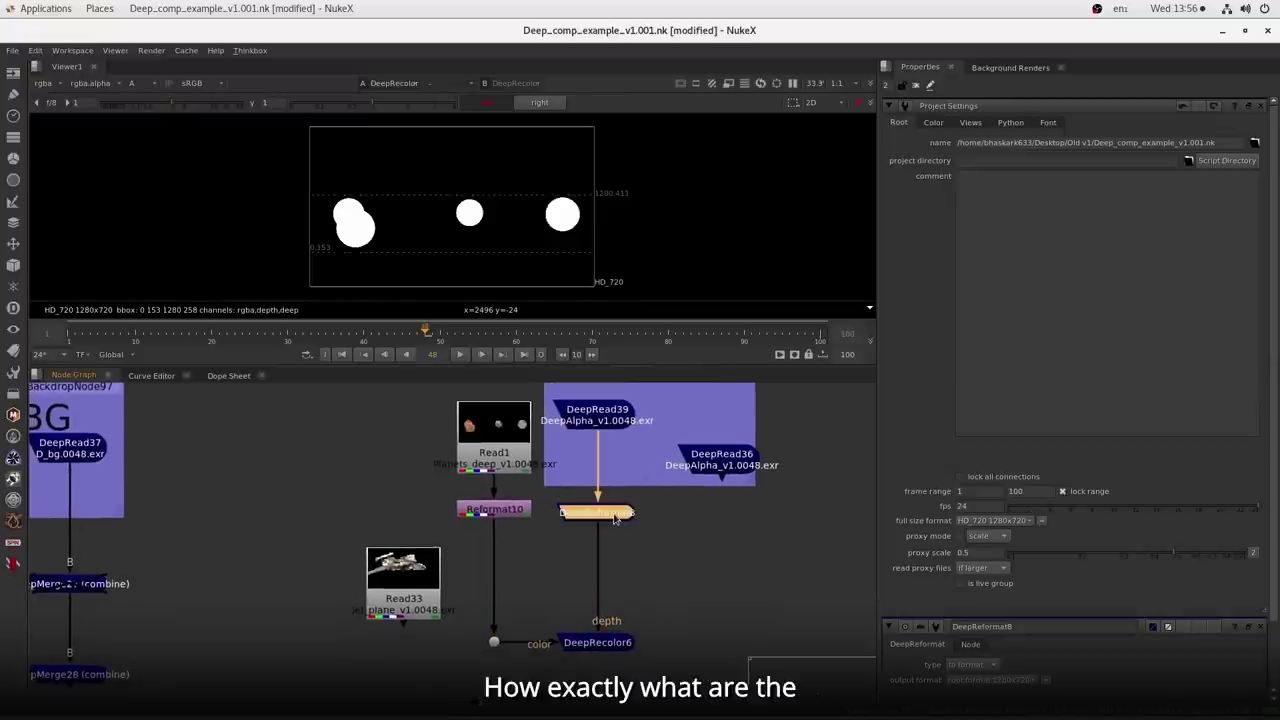
double_click(615, 518)
double_click(519, 509)
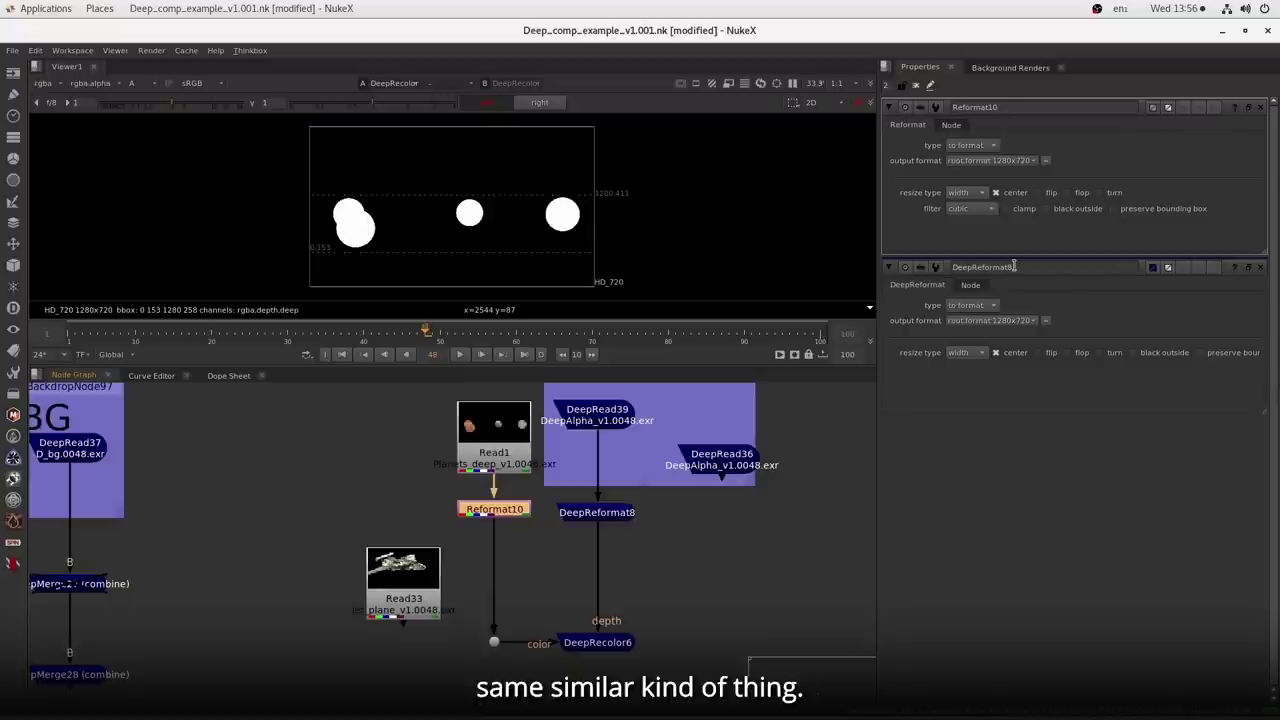
click(968, 146)
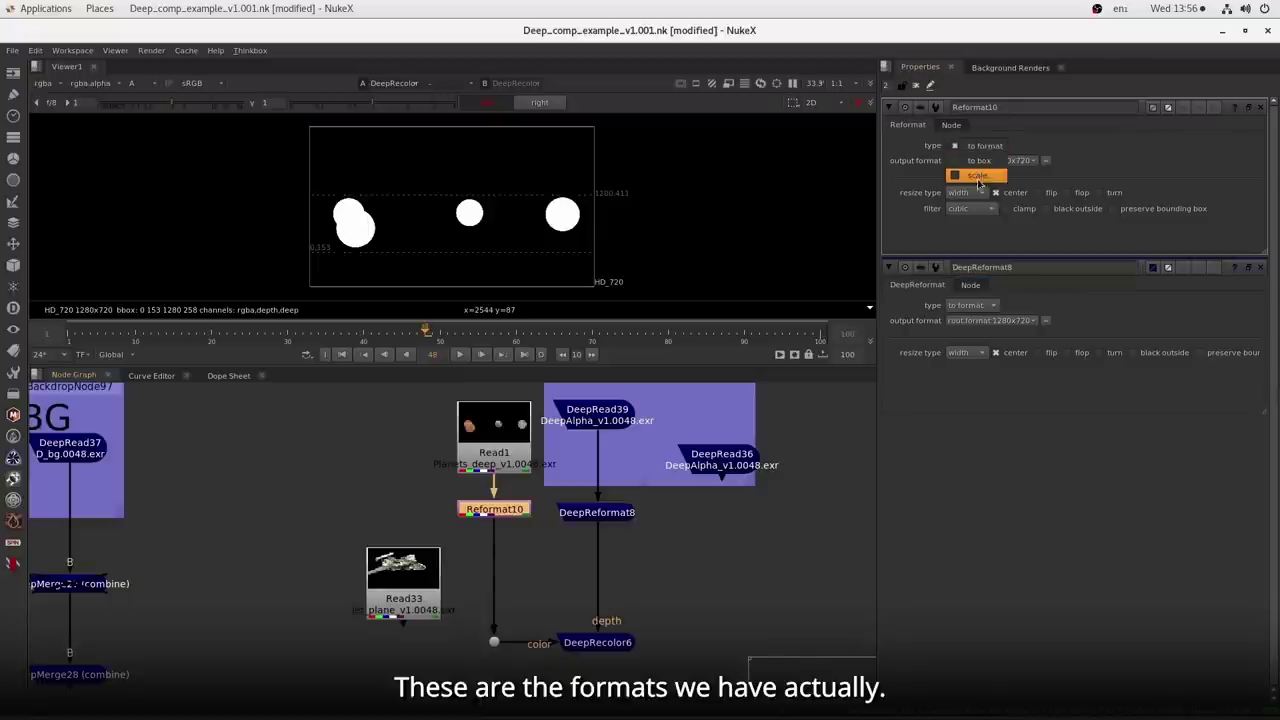
click(1088, 137)
click(617, 514)
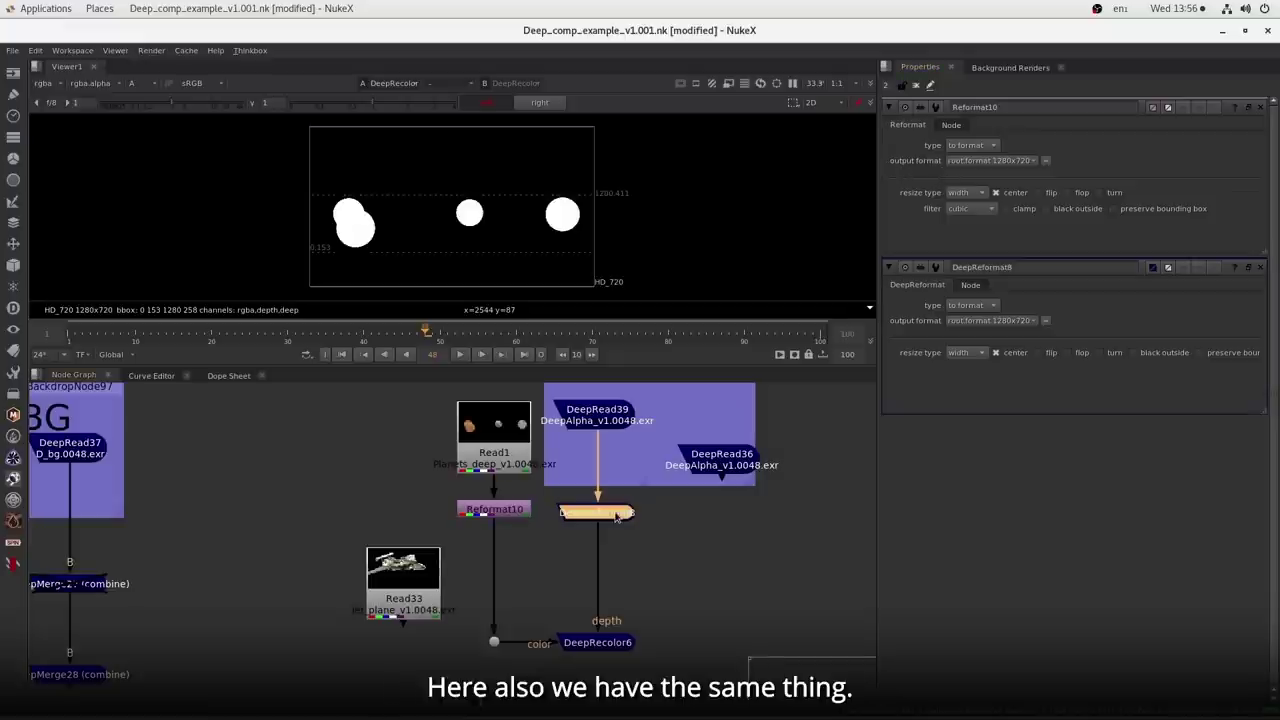
click(977, 147)
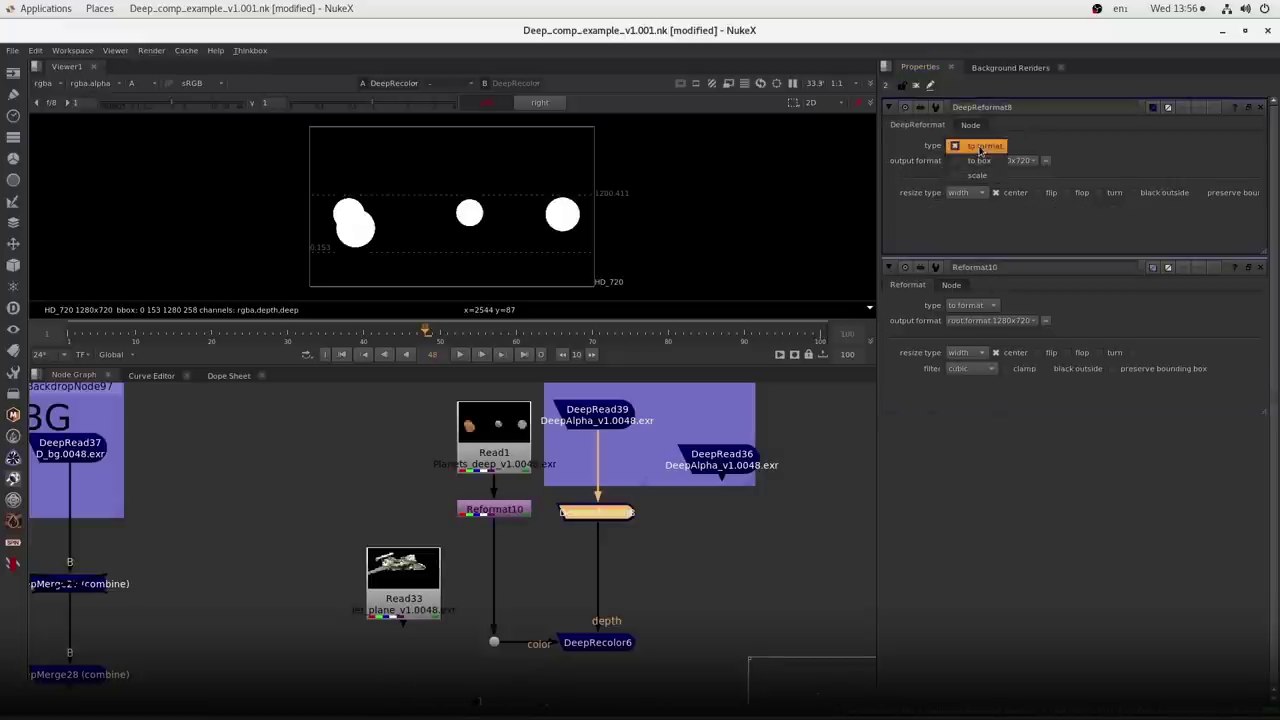
click(944, 462)
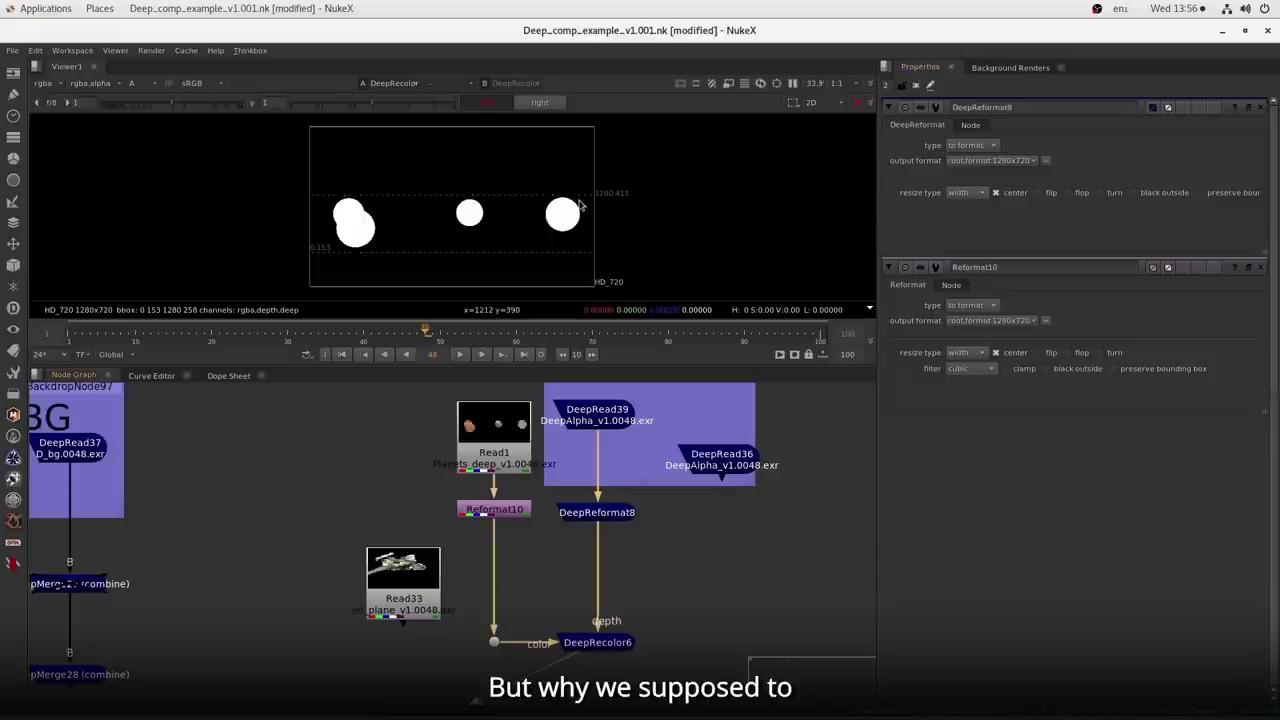
- Show the planets in RGB and compare the DeepRead36 and DeepRead39 renders for their resolutions
key(a)
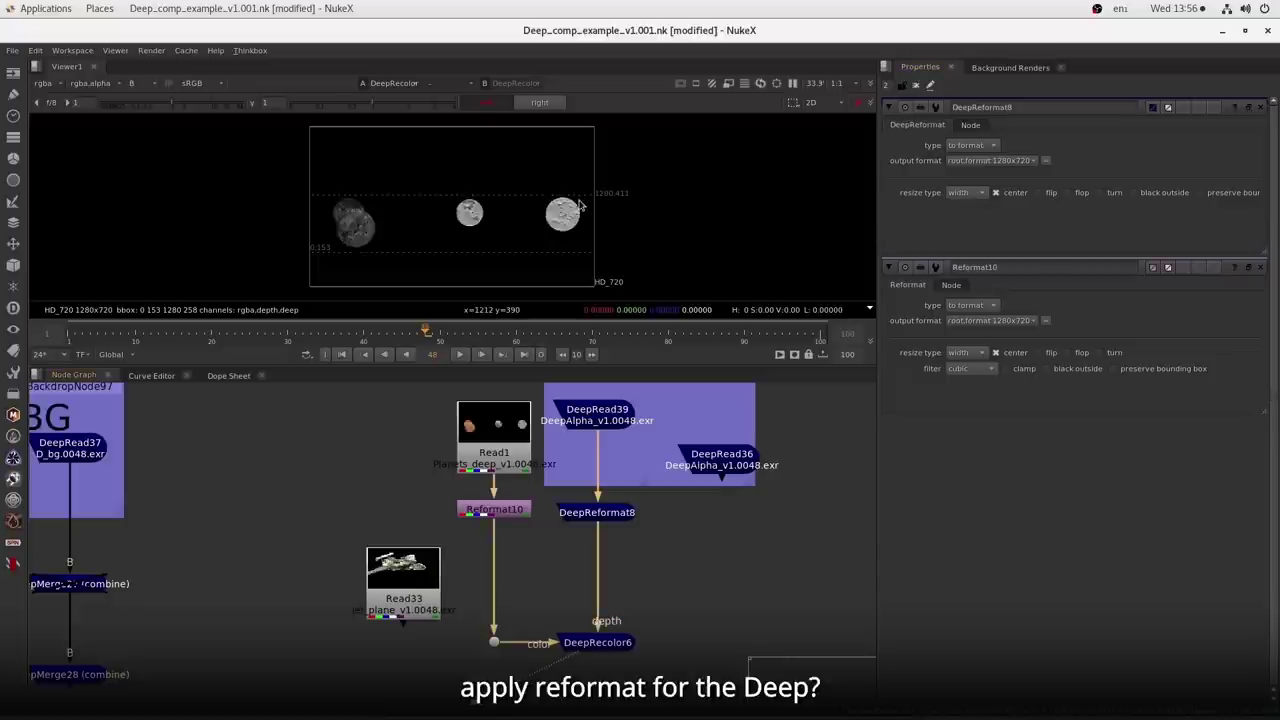
click(585, 414)
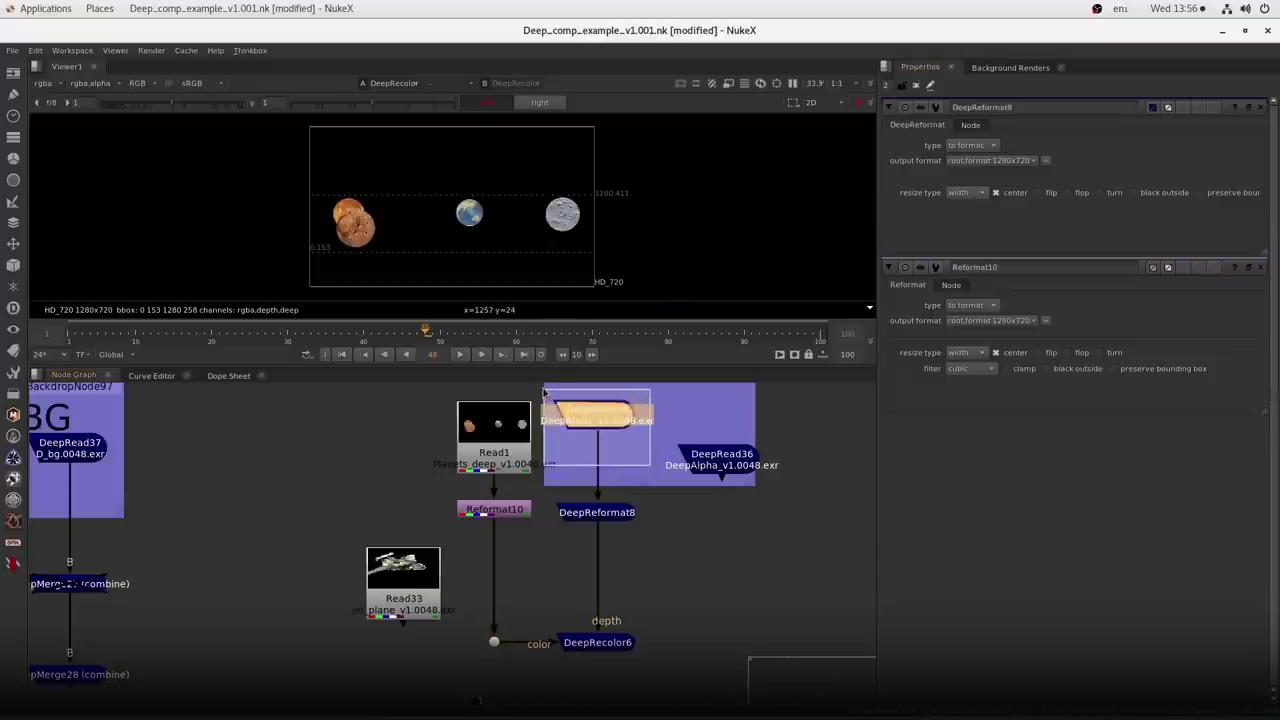
drag(731, 475, 722, 435)
key(1)
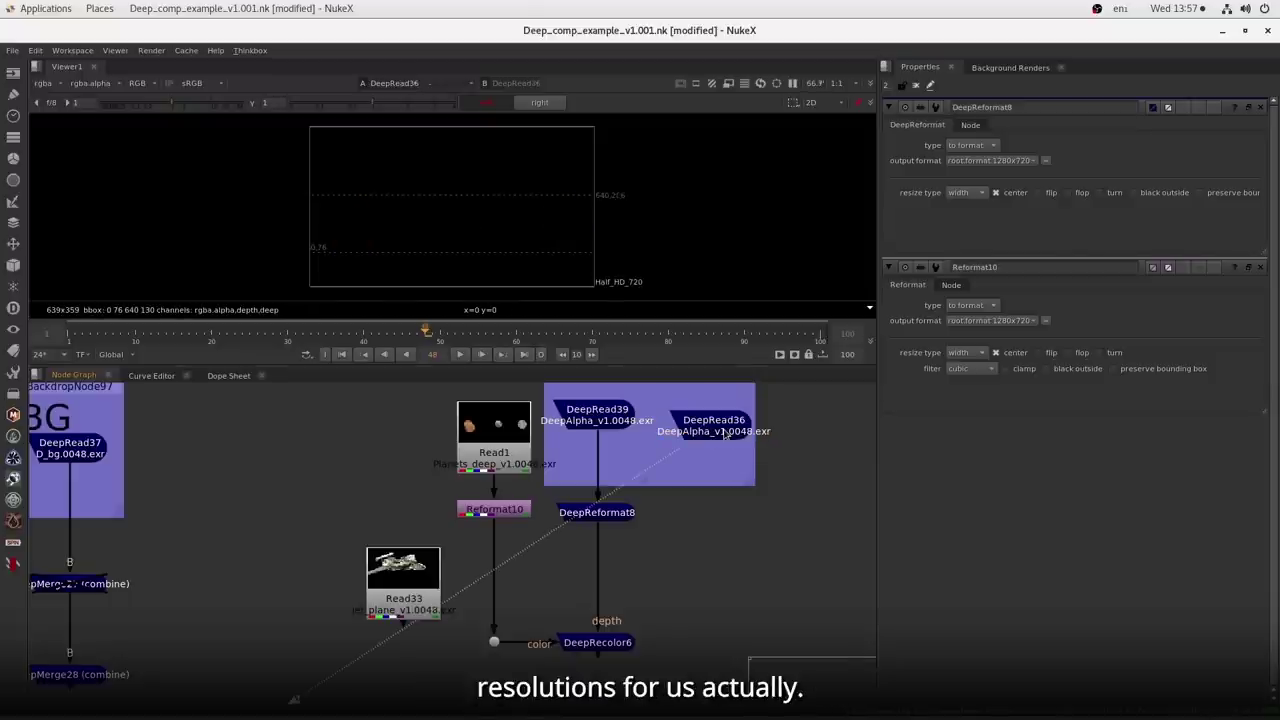
drag(285, 186, 631, 275)
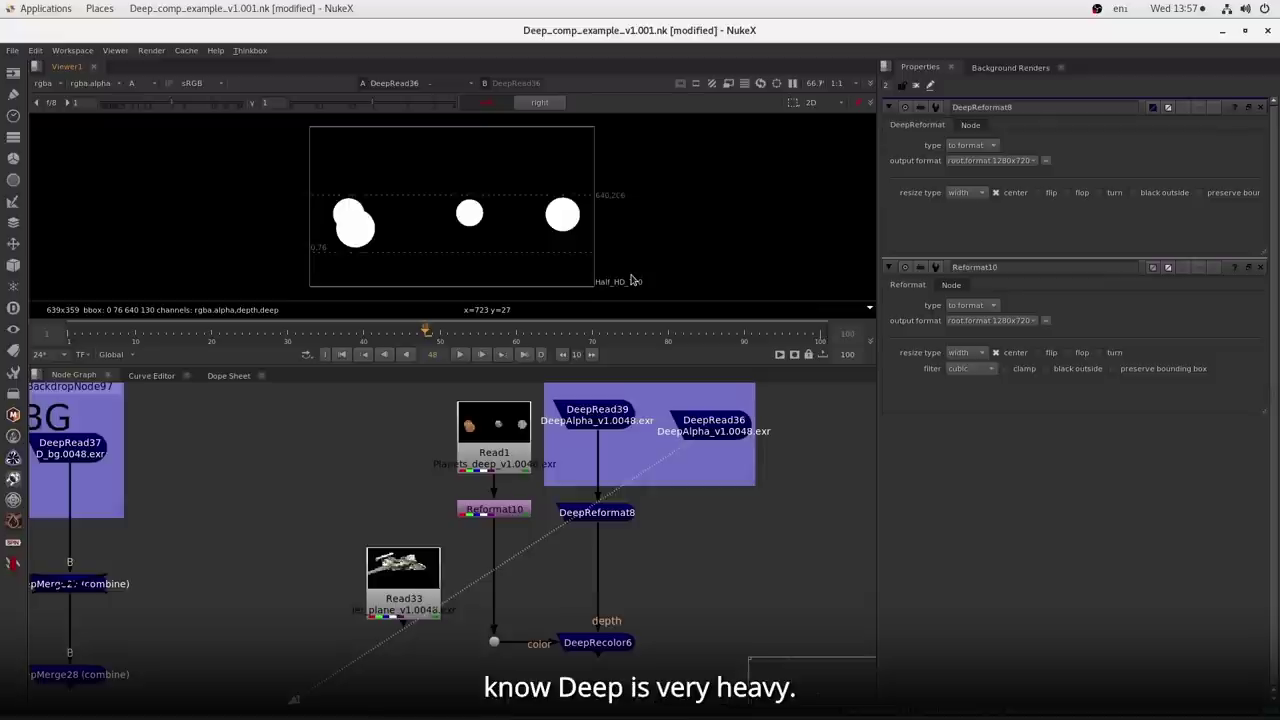
click(690, 426)
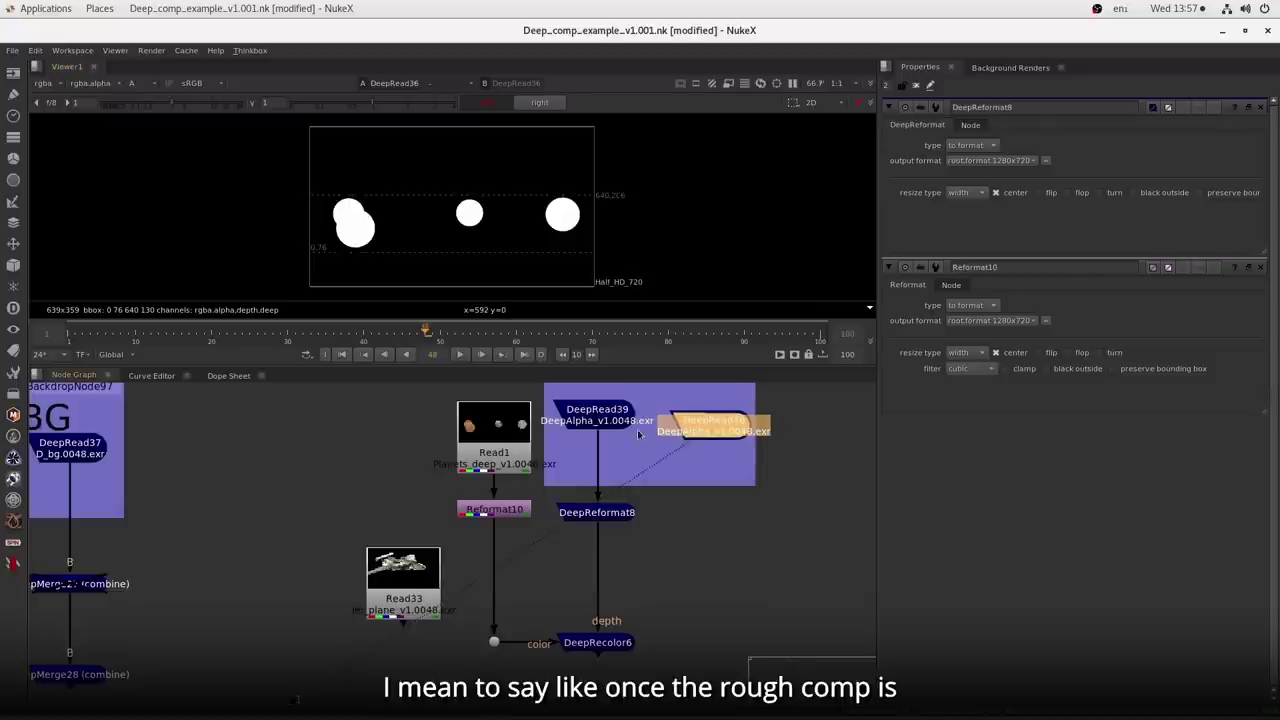
drag(784, 463, 634, 412)
drag(632, 404, 632, 404)
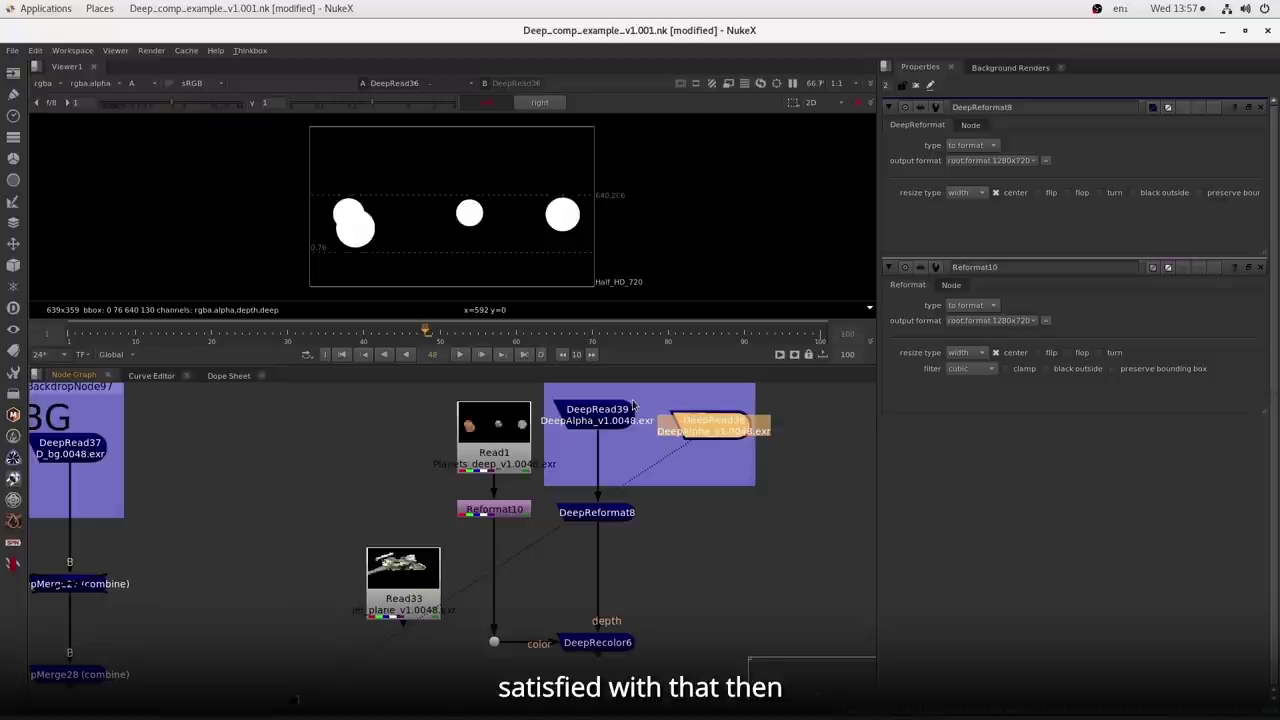
drag(790, 401, 645, 463)
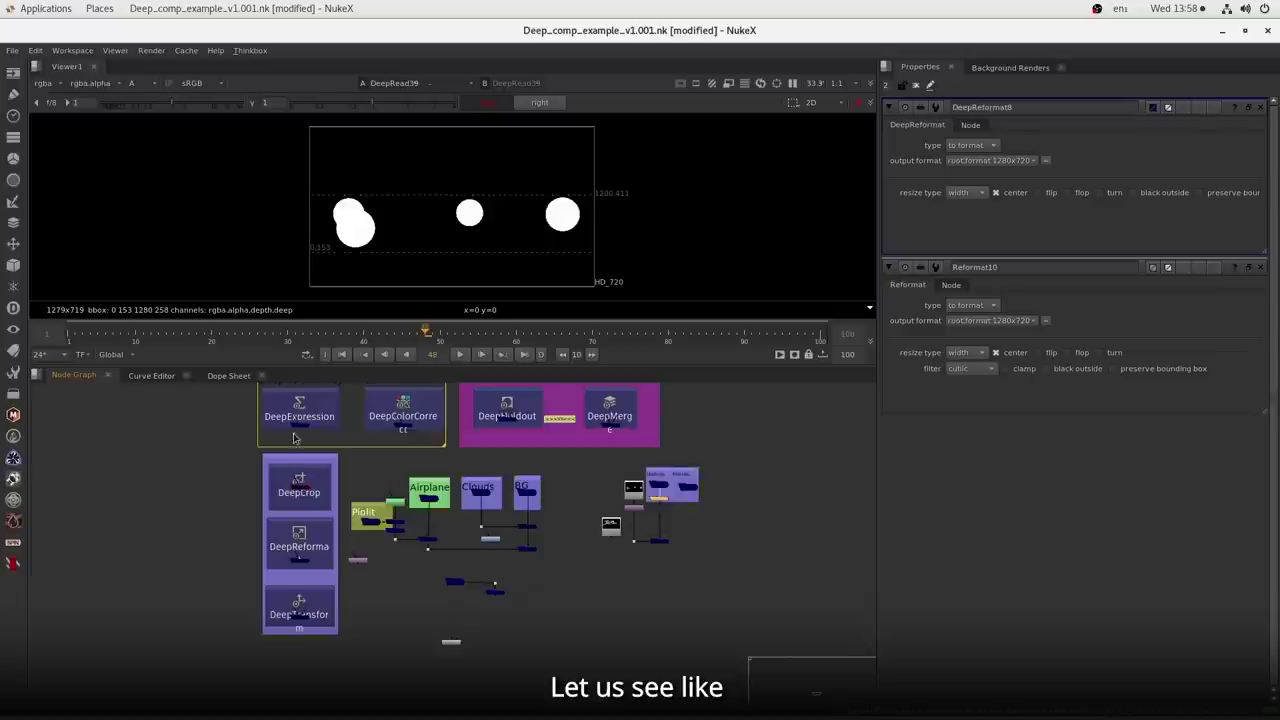
- Lay out the Airplane, Clouds and BG deep reads below the DeepHoldout versus DeepMerge backdrop and view the BG read
drag(586, 460, 584, 478)
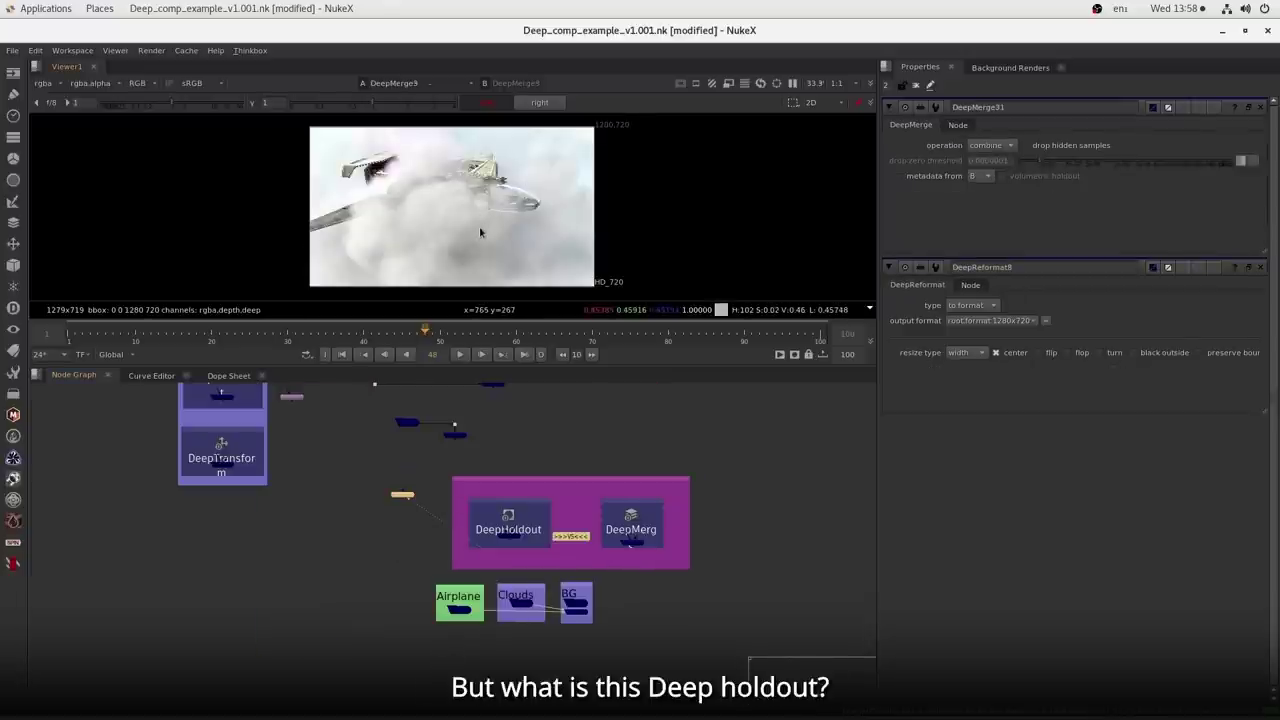
scroll(557, 593, up, 3)
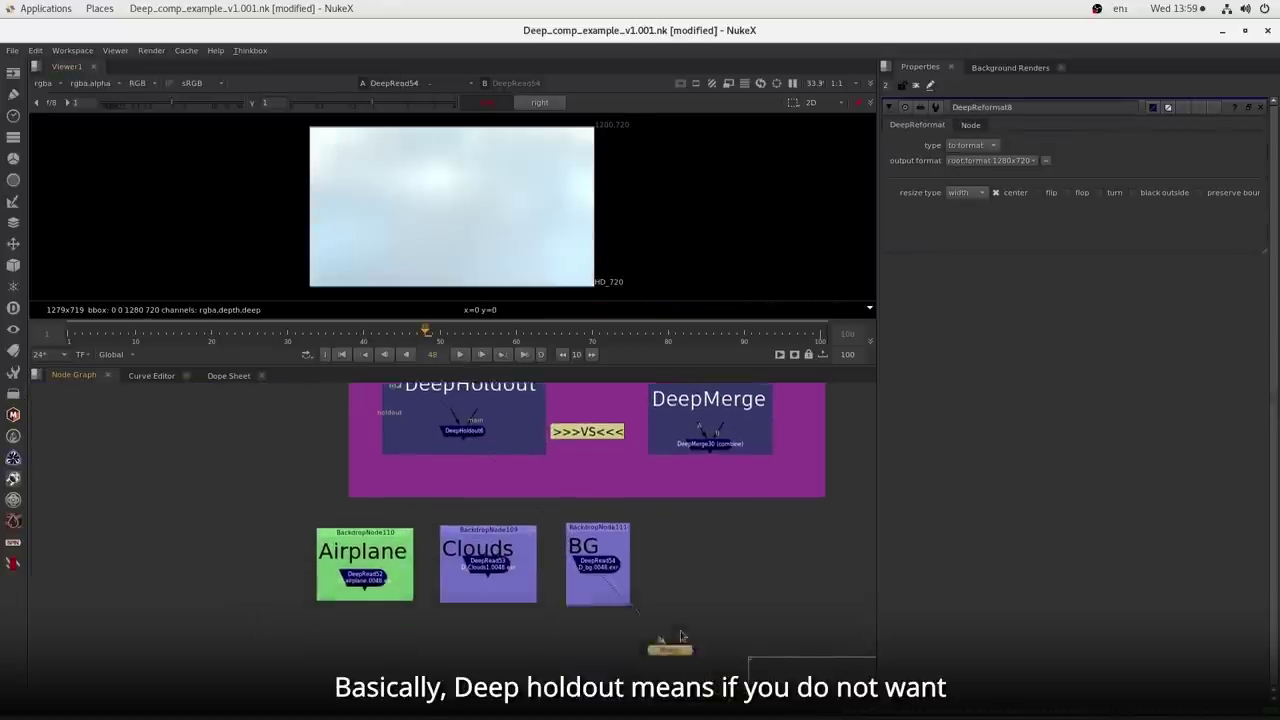
drag(586, 622, 602, 622)
- Copy the jet plane Read33 node beside the BG backdrop and view the copy, focusing on the cockpit
scroll(606, 610, down, 5)
scroll(621, 423, up, 3)
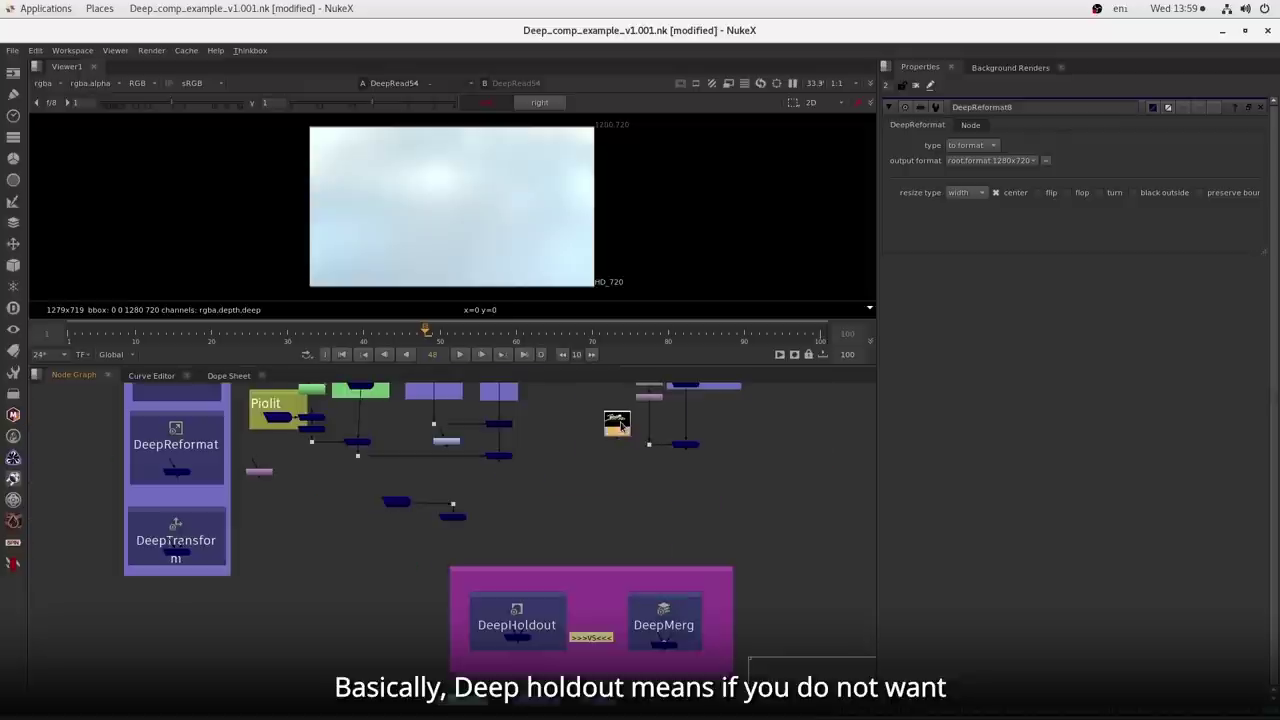
drag(613, 649, 609, 530)
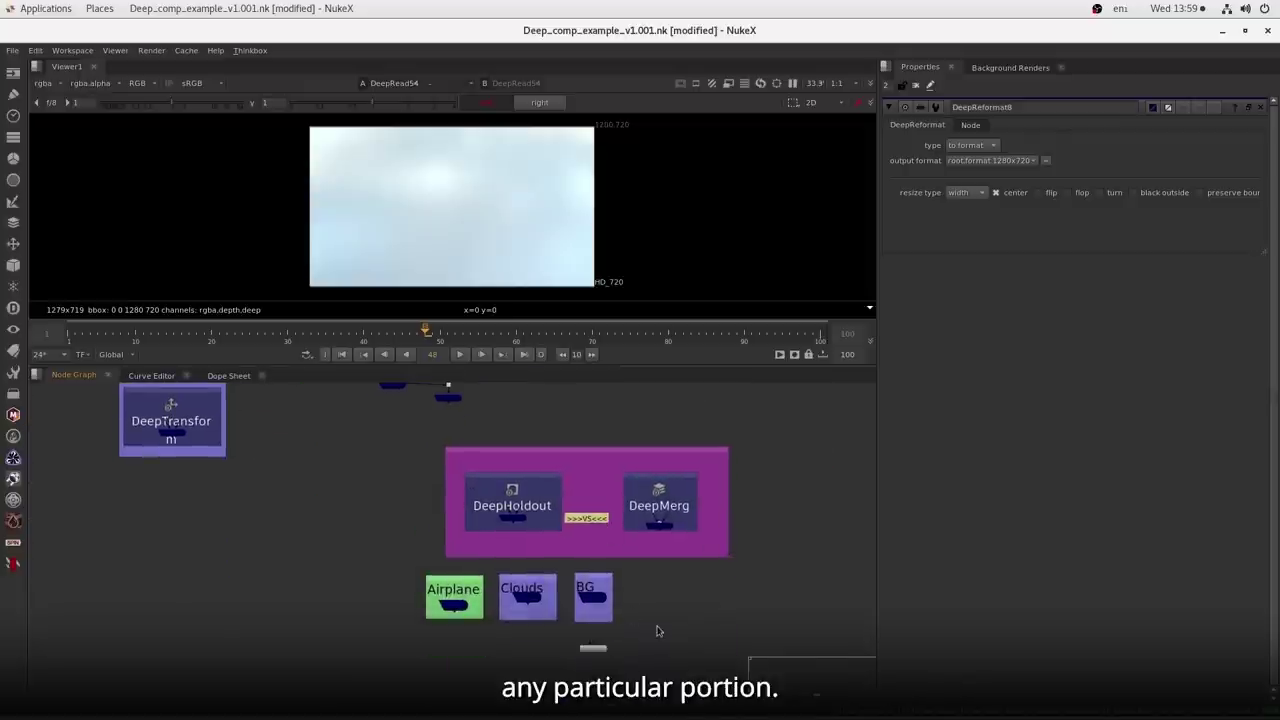
key(ctrl+v)
drag(657, 628, 670, 602)
key(1)
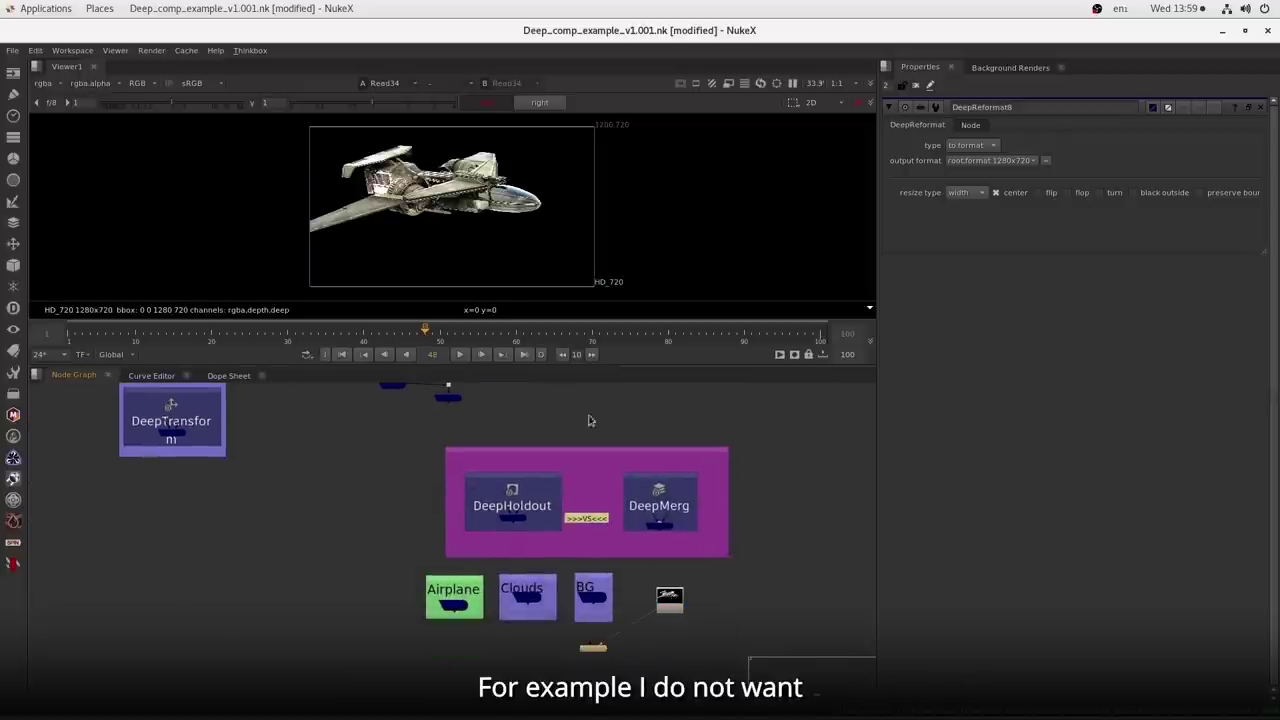
scroll(468, 191, up, 2)
scroll(472, 188, up, 4)
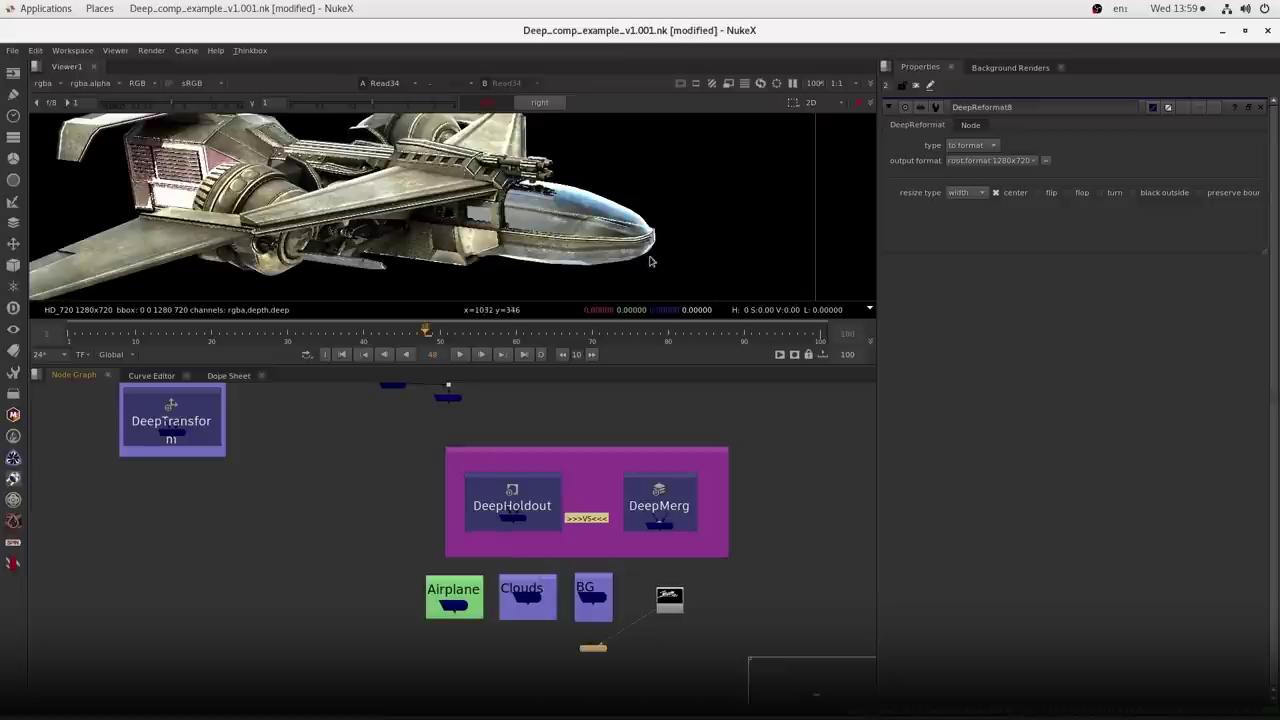
- Paste a Roto node covering the cockpit, merge it with the plane read using the stencil operation, and view the result
key(ctrl+v)
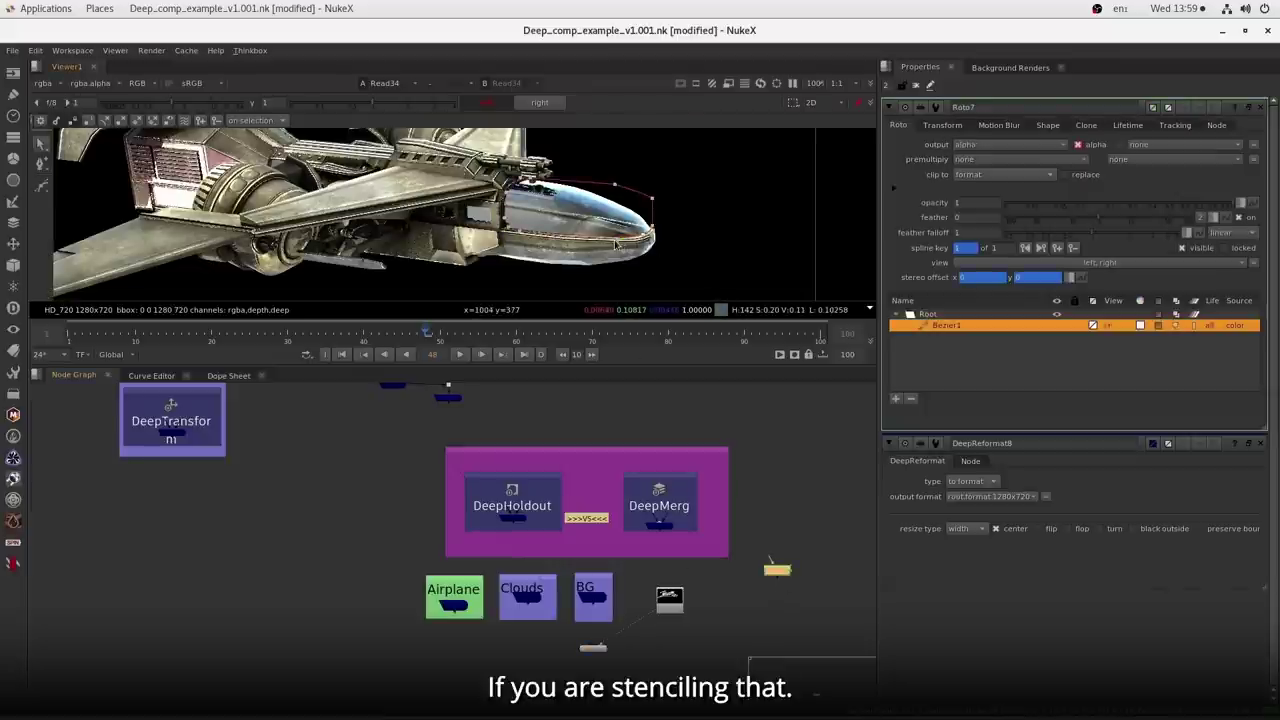
scroll(776, 580, up, 2)
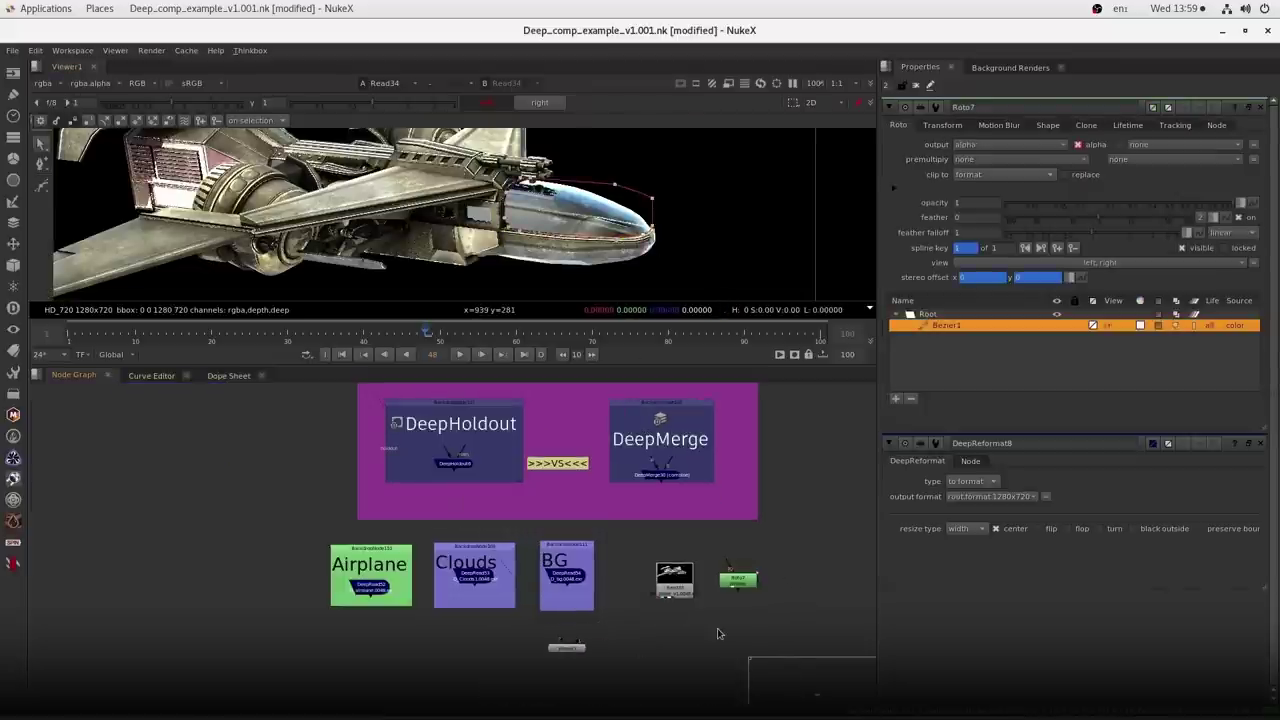
key(m)
drag(710, 614, 737, 586)
click(970, 145)
click(968, 375)
key(1)
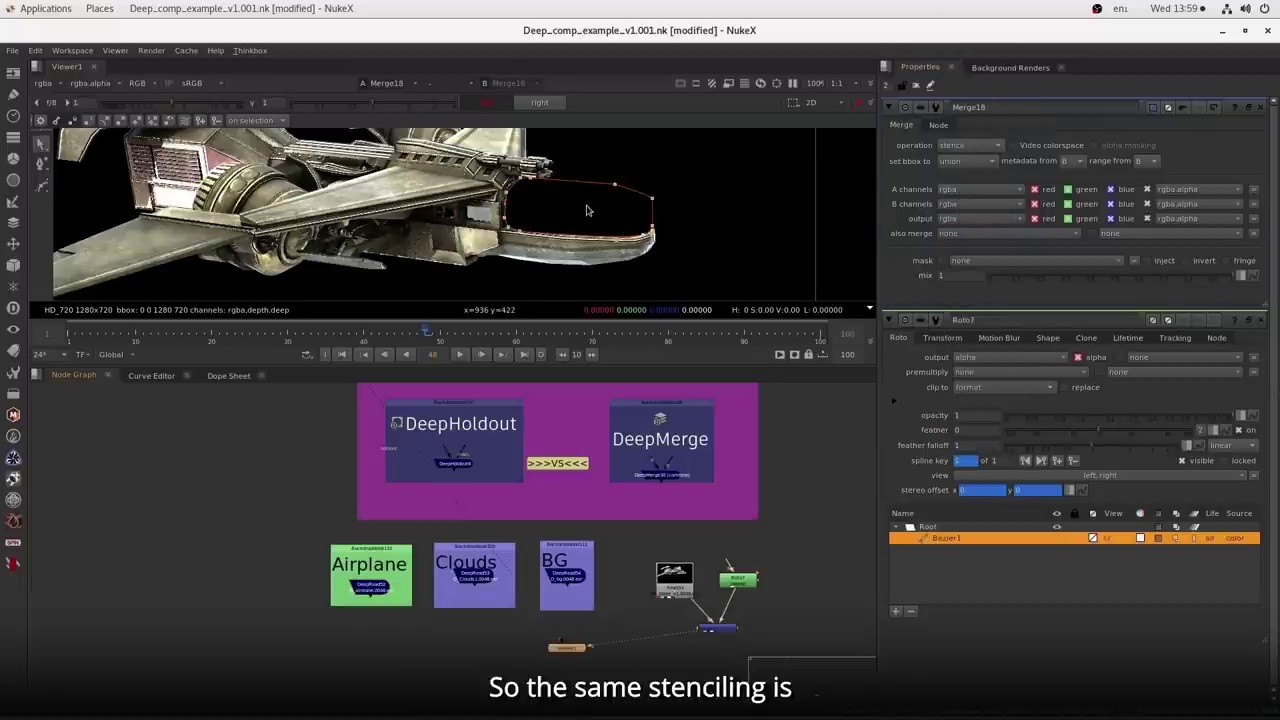
- Move the whole Bezier1 roto shape from the cockpit to the area below the plane's wing
drag(679, 167, 484, 258)
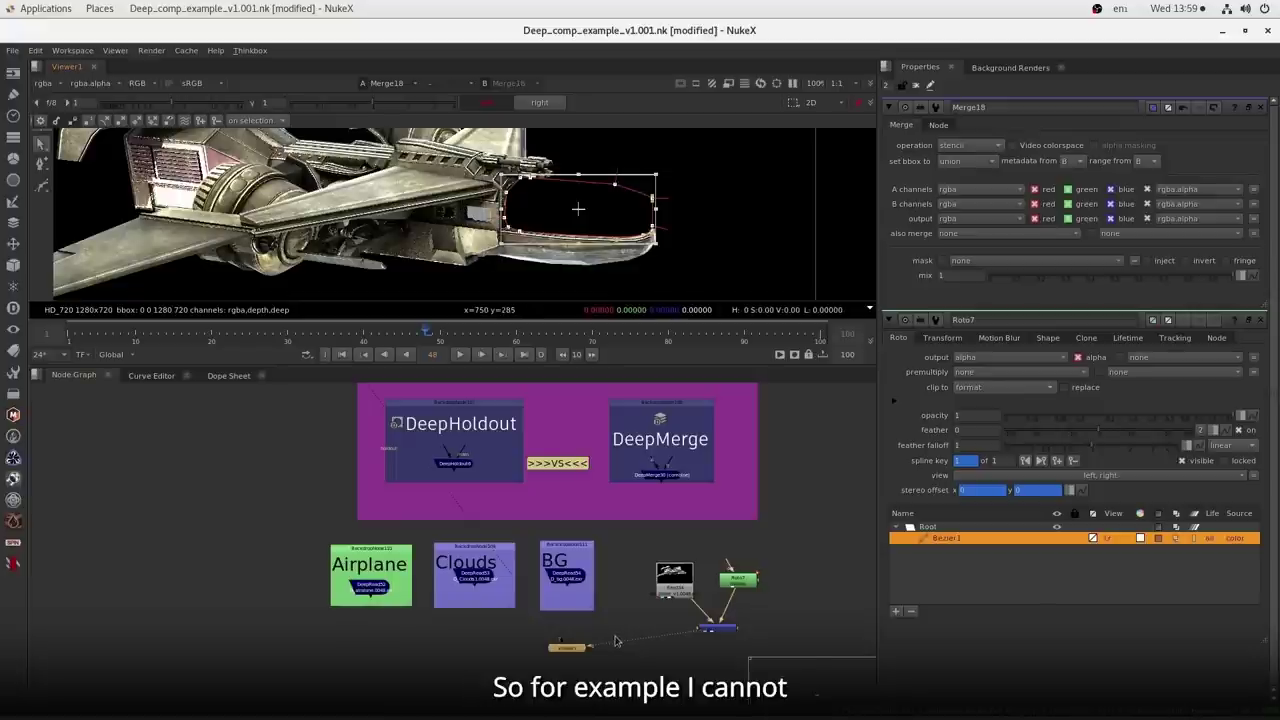
drag(606, 220, 312, 318)
drag(200, 164, 312, 278)
drag(183, 155, 319, 283)
drag(245, 225, 281, 189)
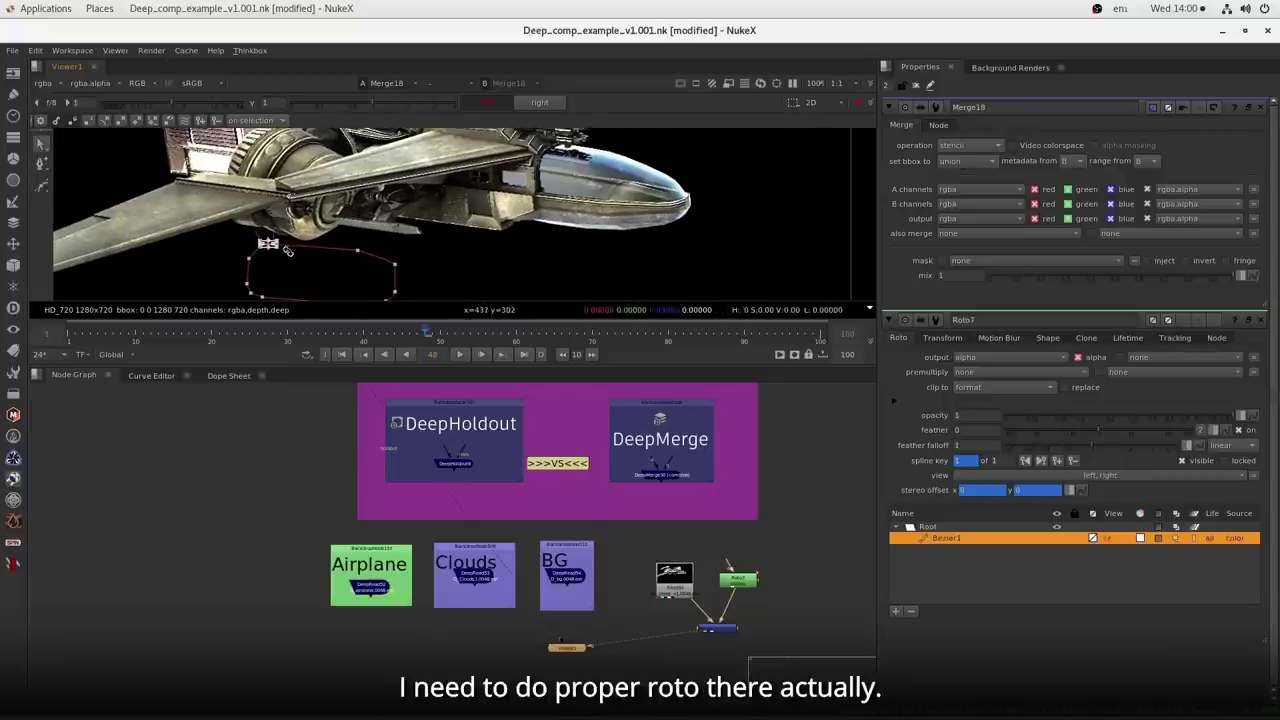
- Reshape Bezier1 by moving its upper points onto the wing's lower edge and around the engine parts
scroll(271, 255, up, 2)
drag(258, 246, 297, 176)
drag(390, 251, 390, 164)
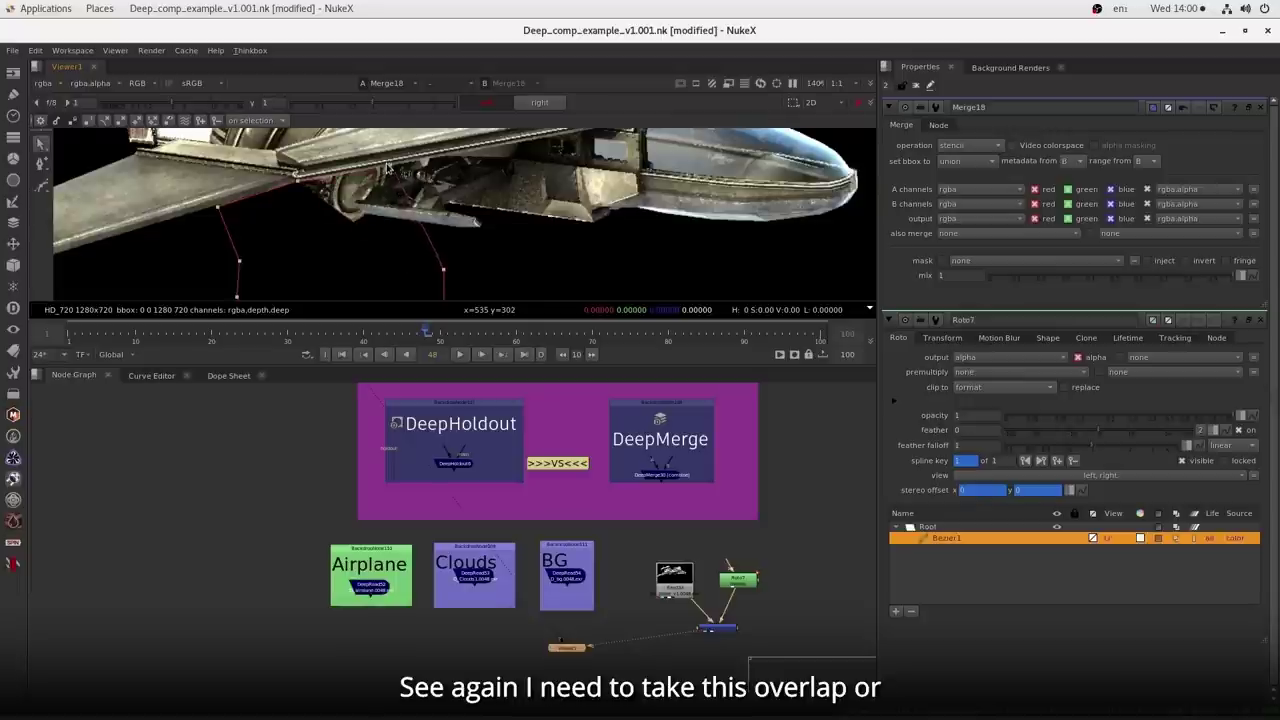
drag(443, 269, 352, 200)
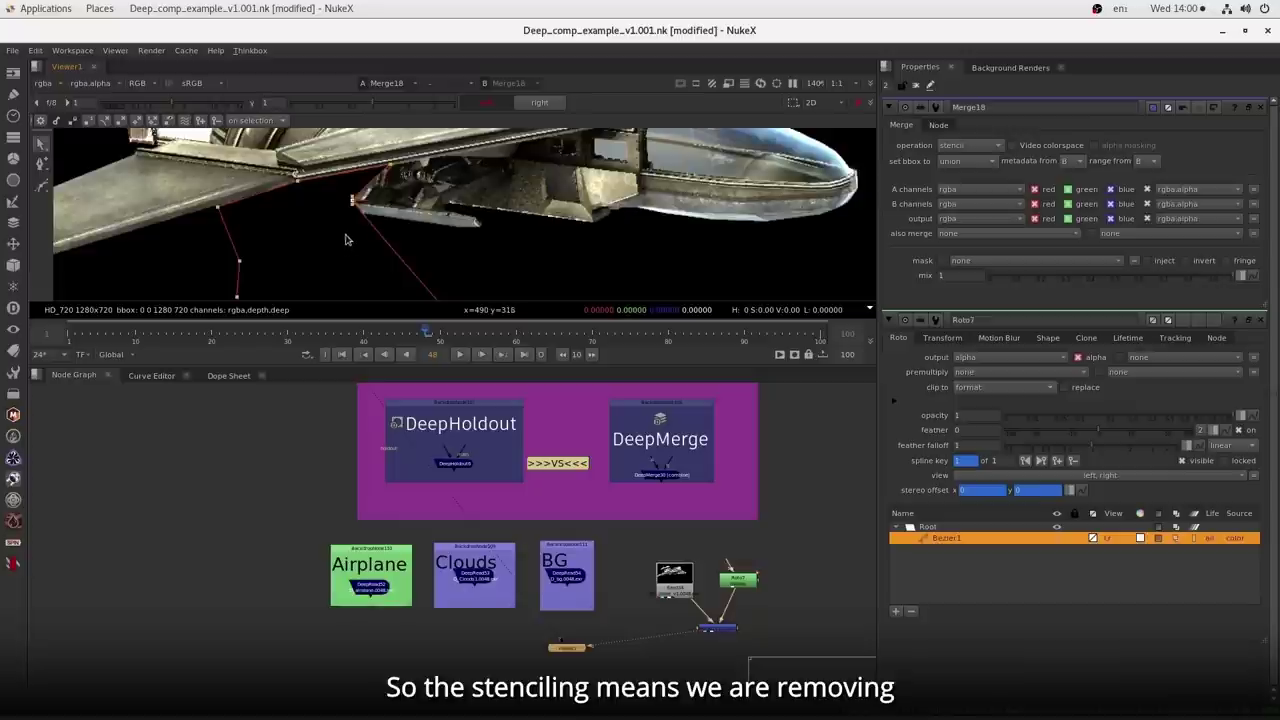
scroll(350, 240, down, 4)
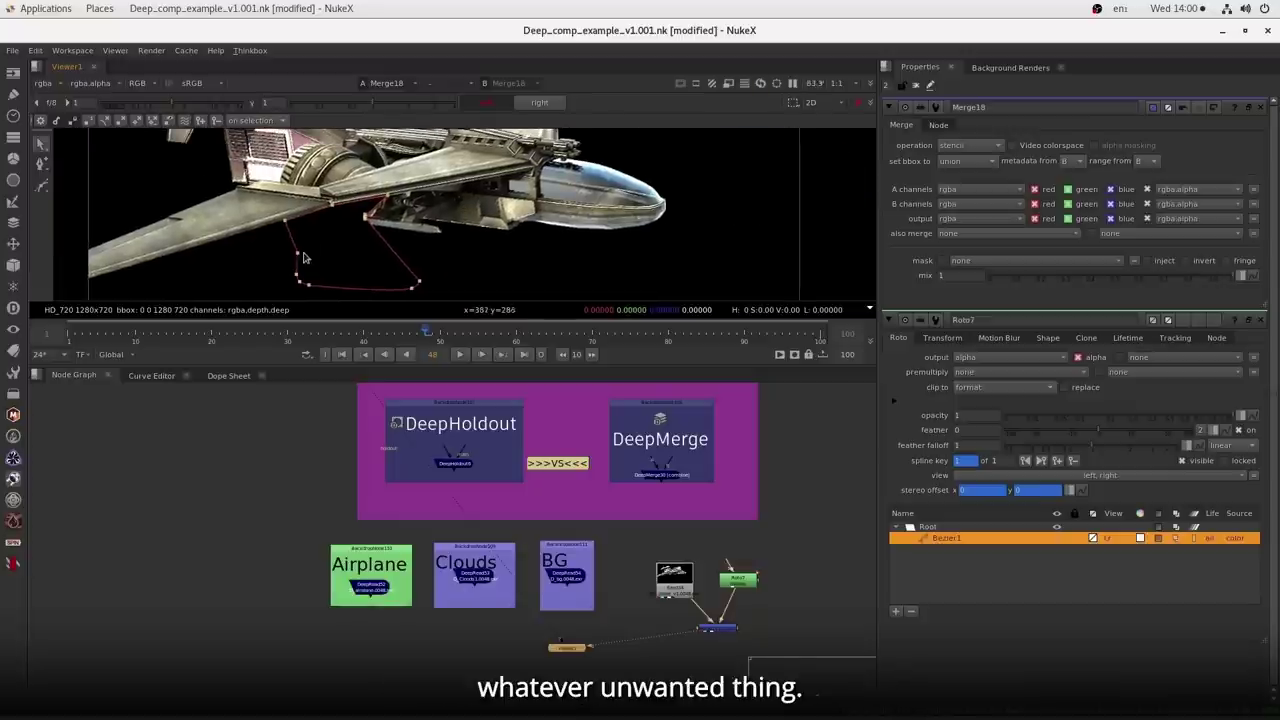
- Copy the DeepHoldout node from the purple backdrop and paste it into the empty area below the Clouds backdrop
key(ctrl+a)
drag(500, 489, 411, 442)
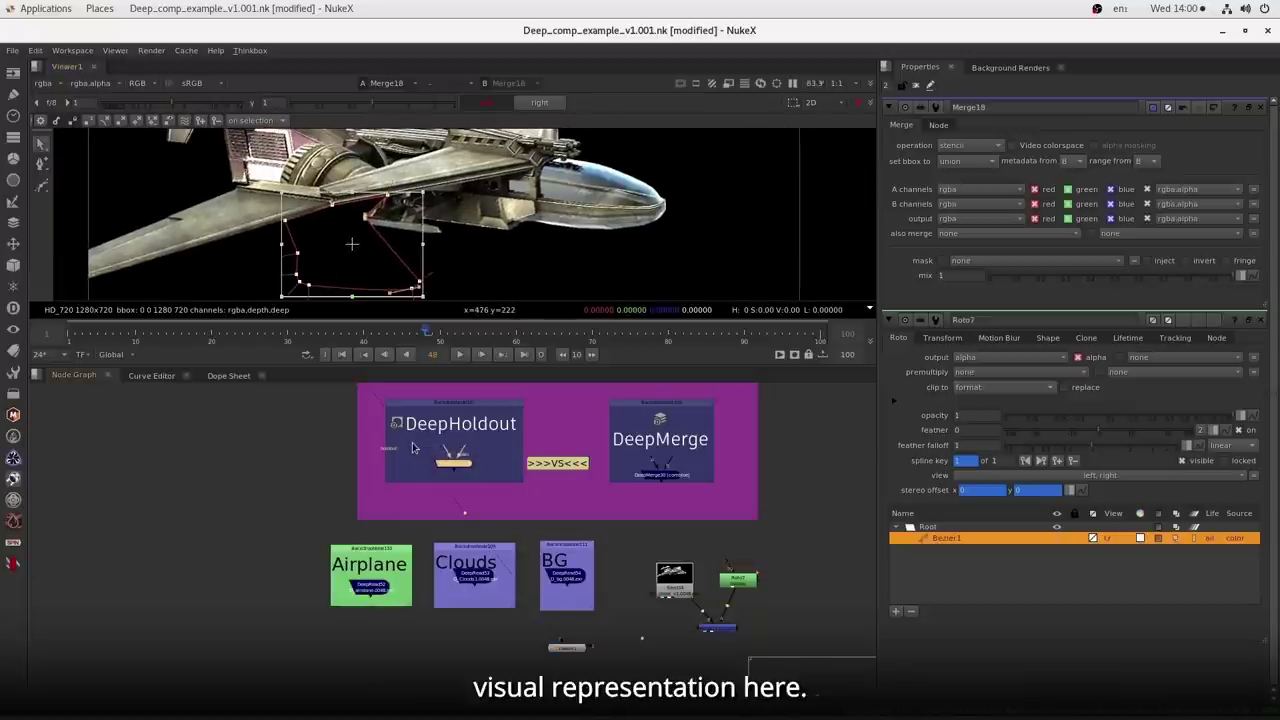
drag(486, 642, 492, 617)
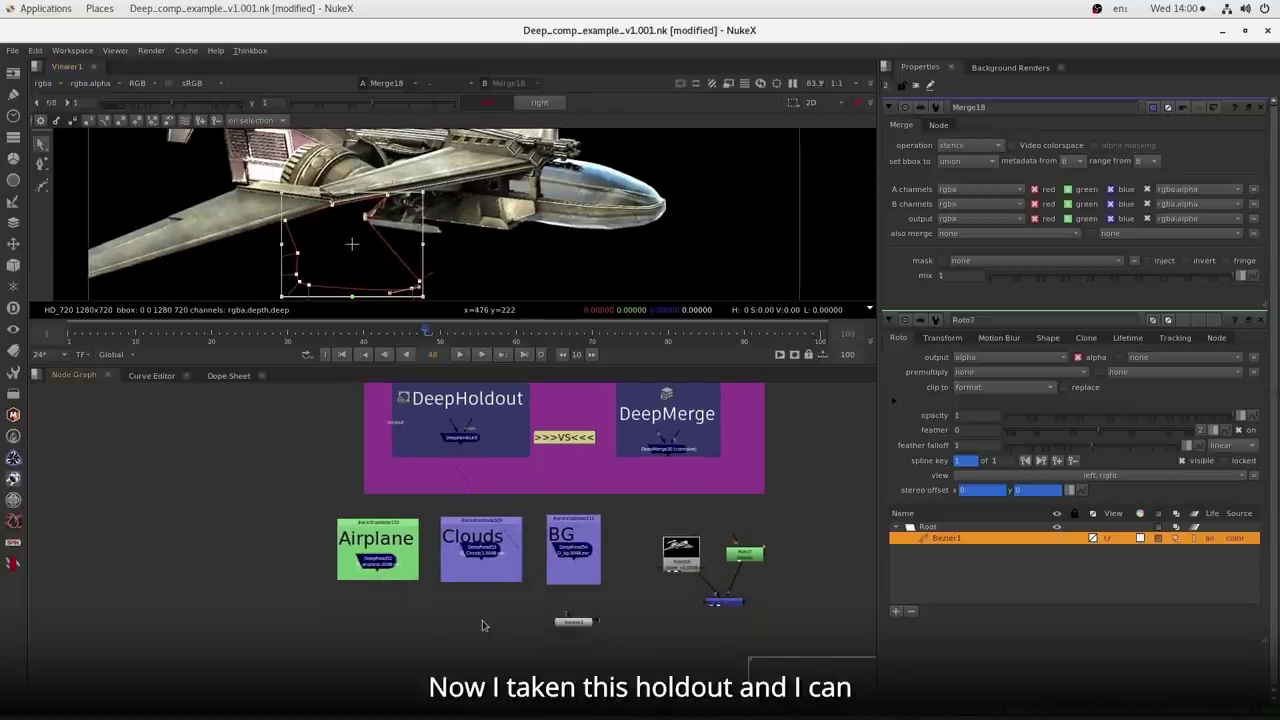
key(ctrl+v)
scroll(482, 620, up, 2)
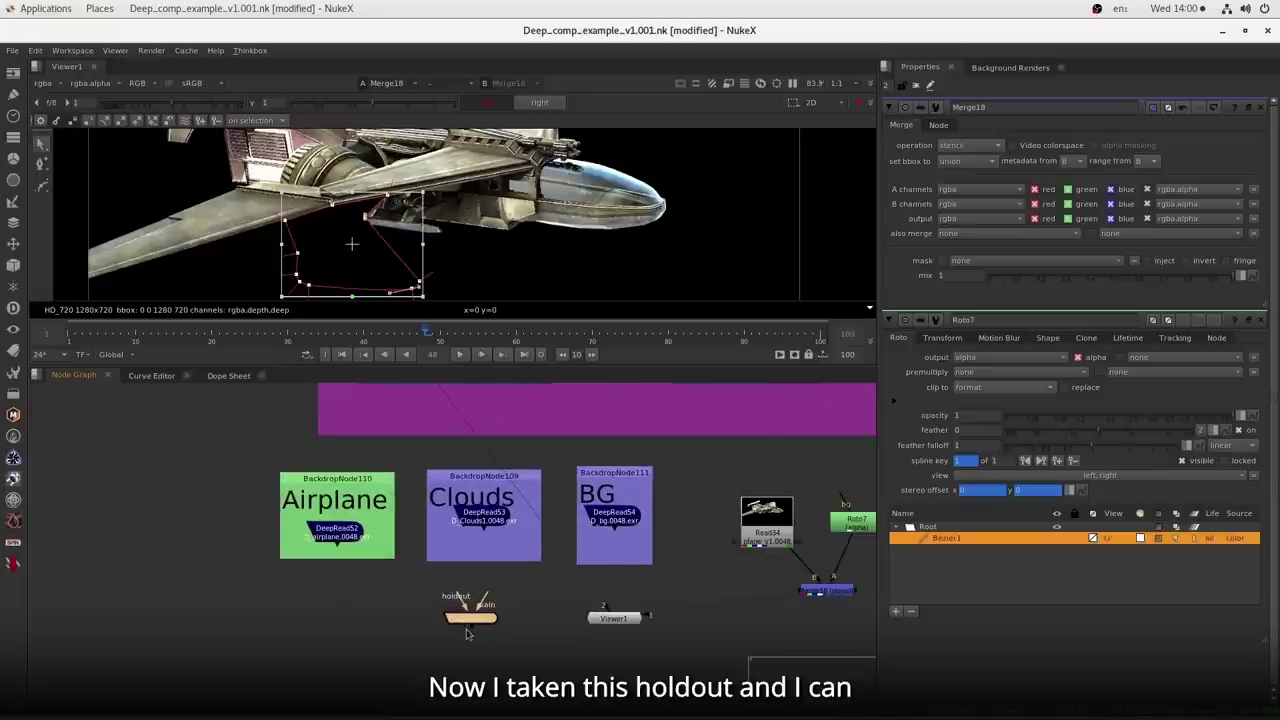
- Connect the pasted DeepHoldout's main input to the clouds DeepRead and its holdout input to the airplane DeepRead, view it, and close all property panels
drag(485, 600, 483, 520)
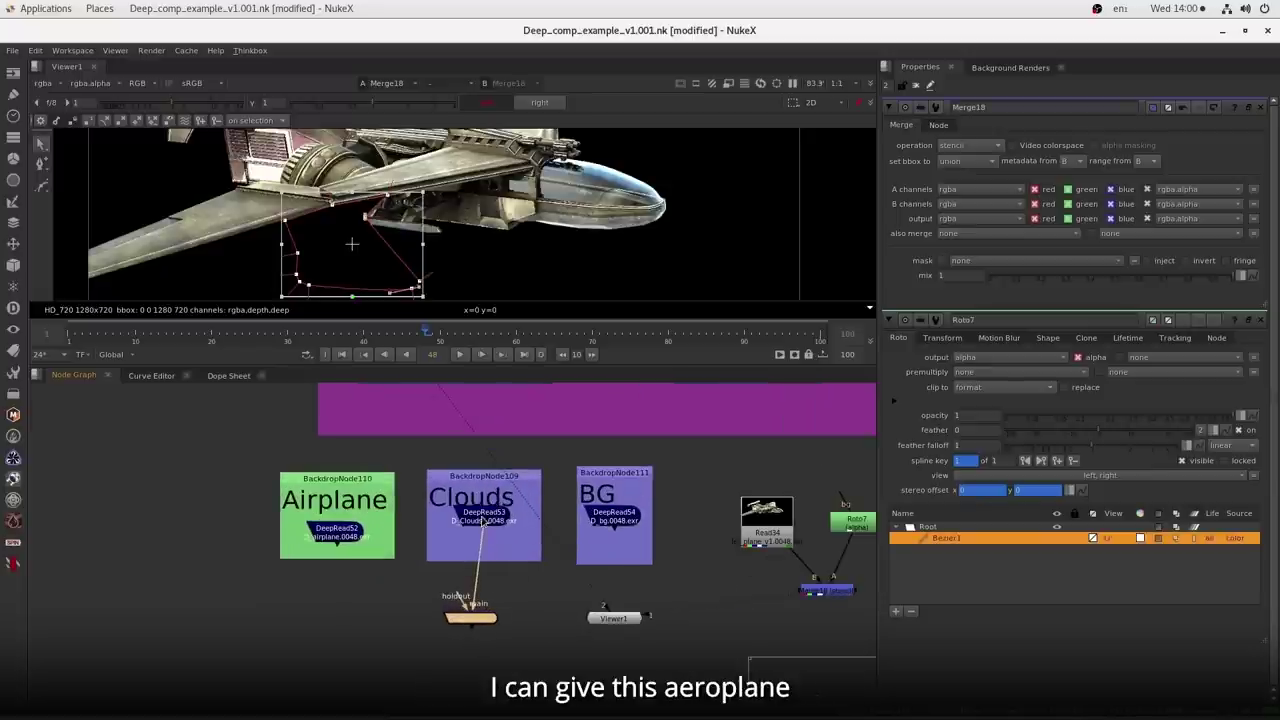
drag(452, 598, 340, 537)
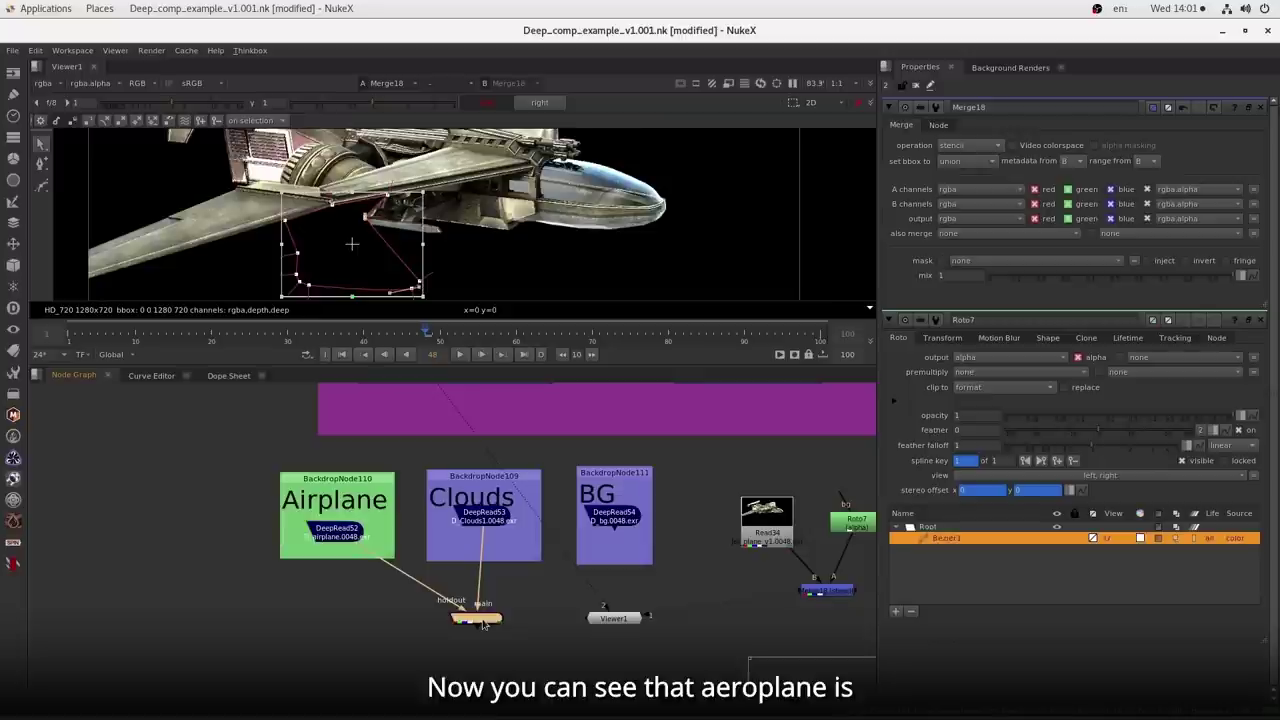
key(1)
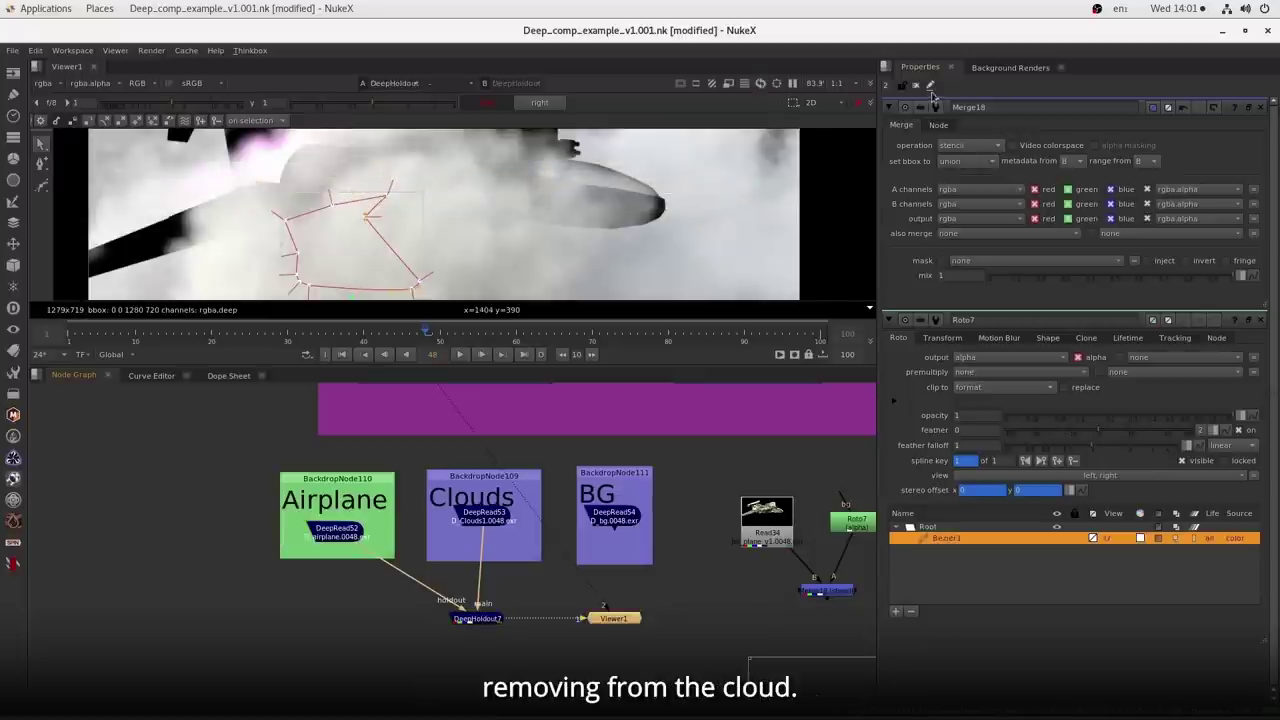
click(919, 88)
scroll(610, 235, down, 2)
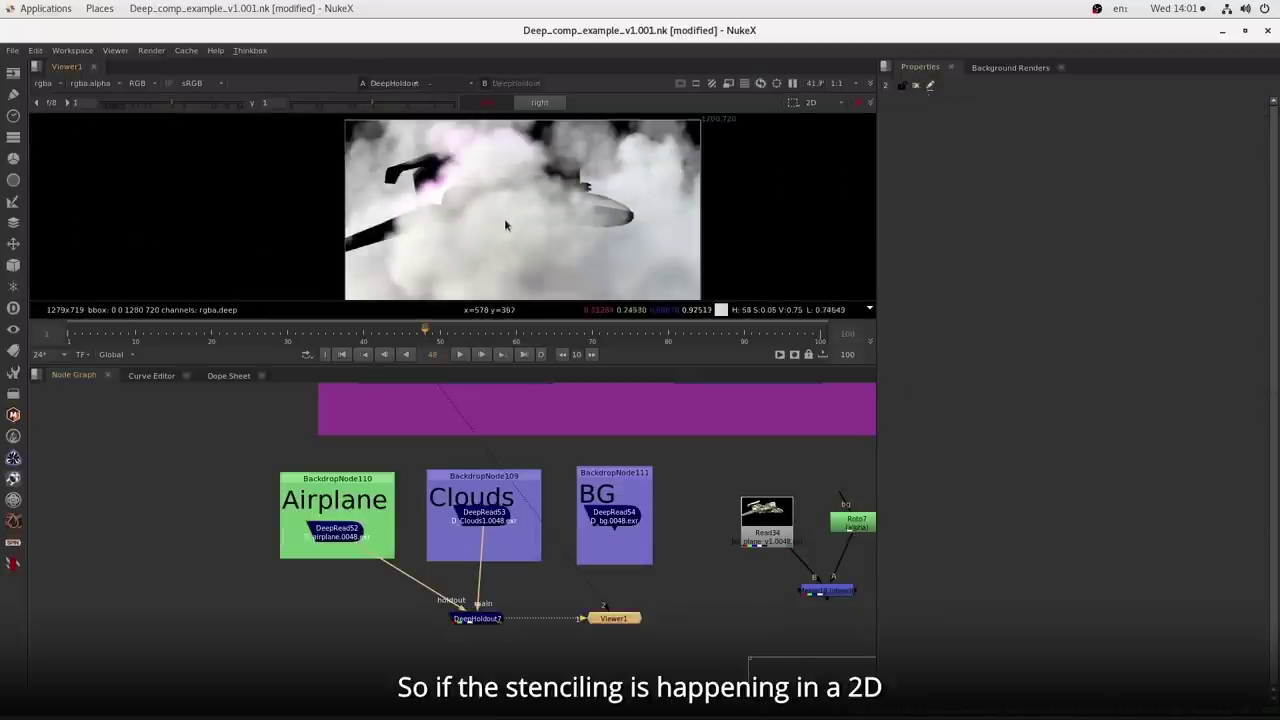
- Compare the 2D stencil merge and its Roto7 shape with the DeepHoldout7 result in the viewer
drag(741, 519, 672, 520)
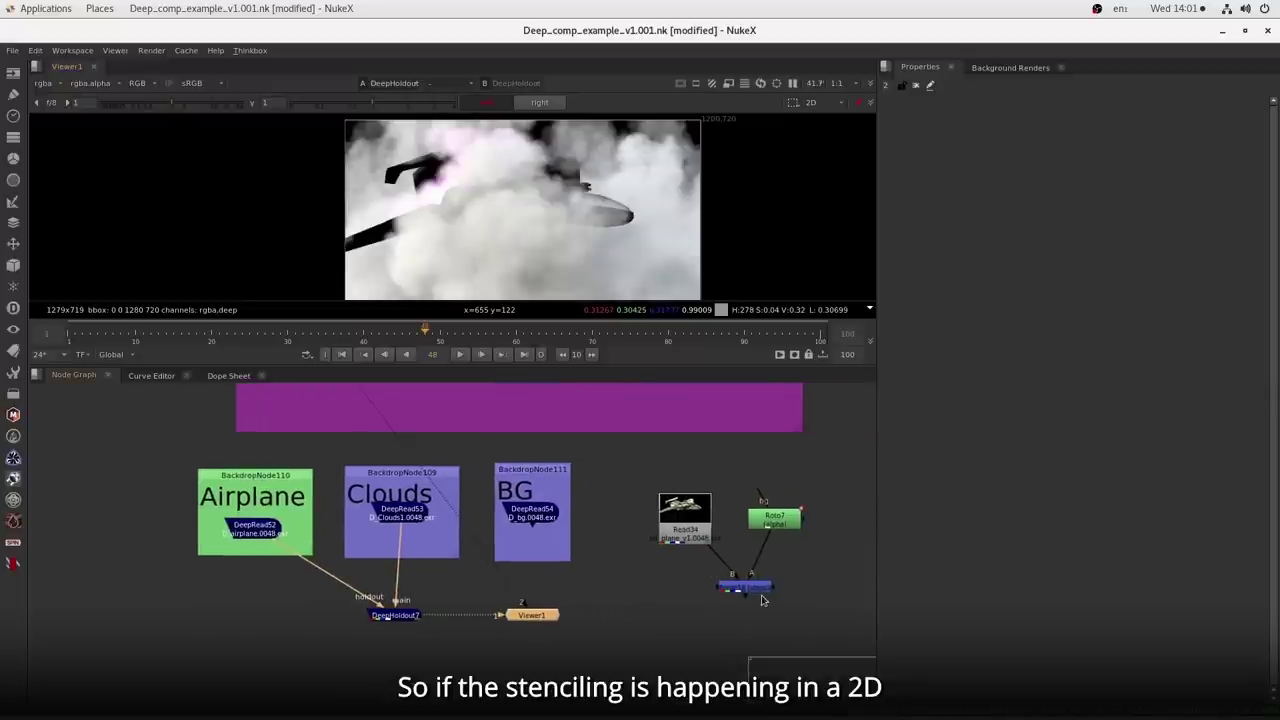
key(ctrl+z)
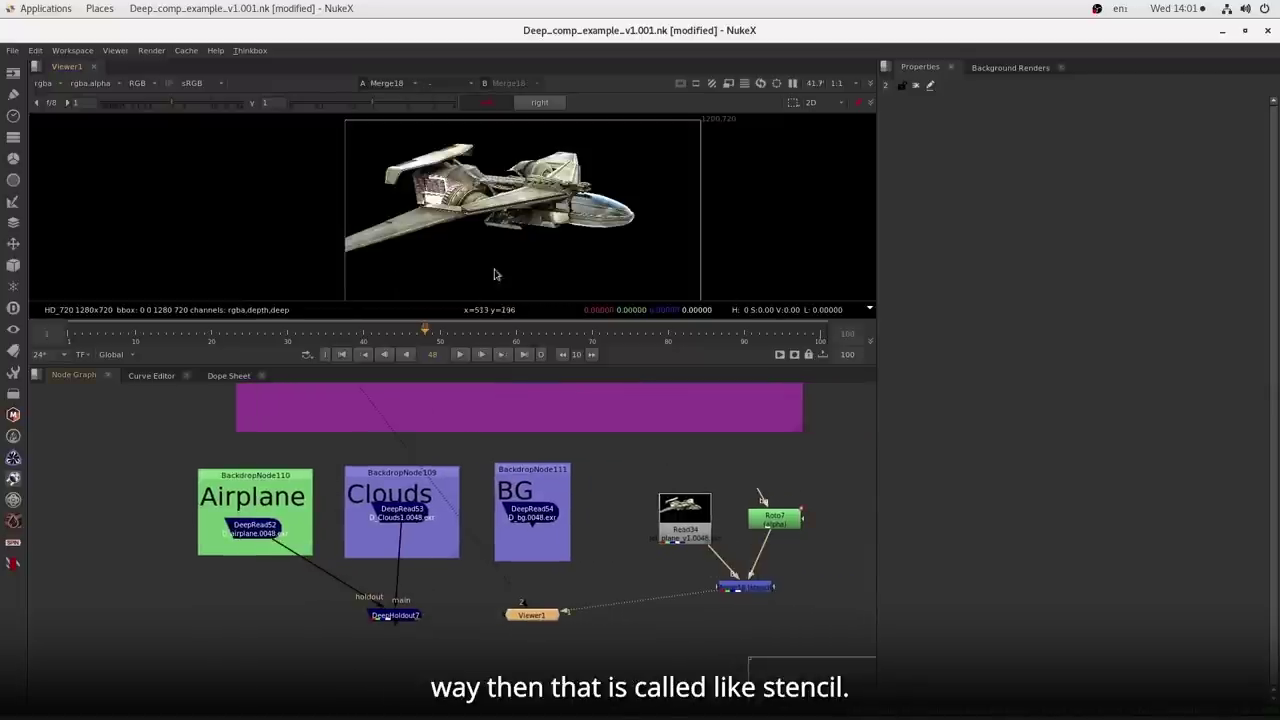
double_click(759, 520)
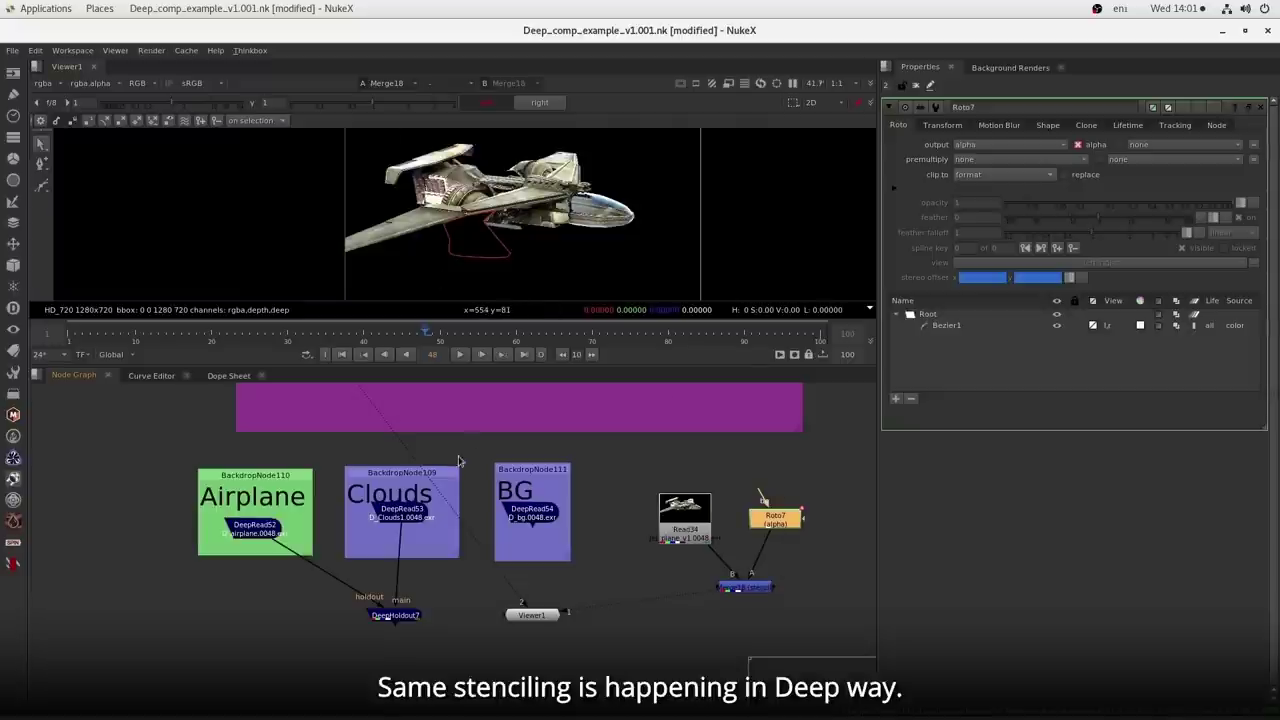
drag(451, 591, 340, 650)
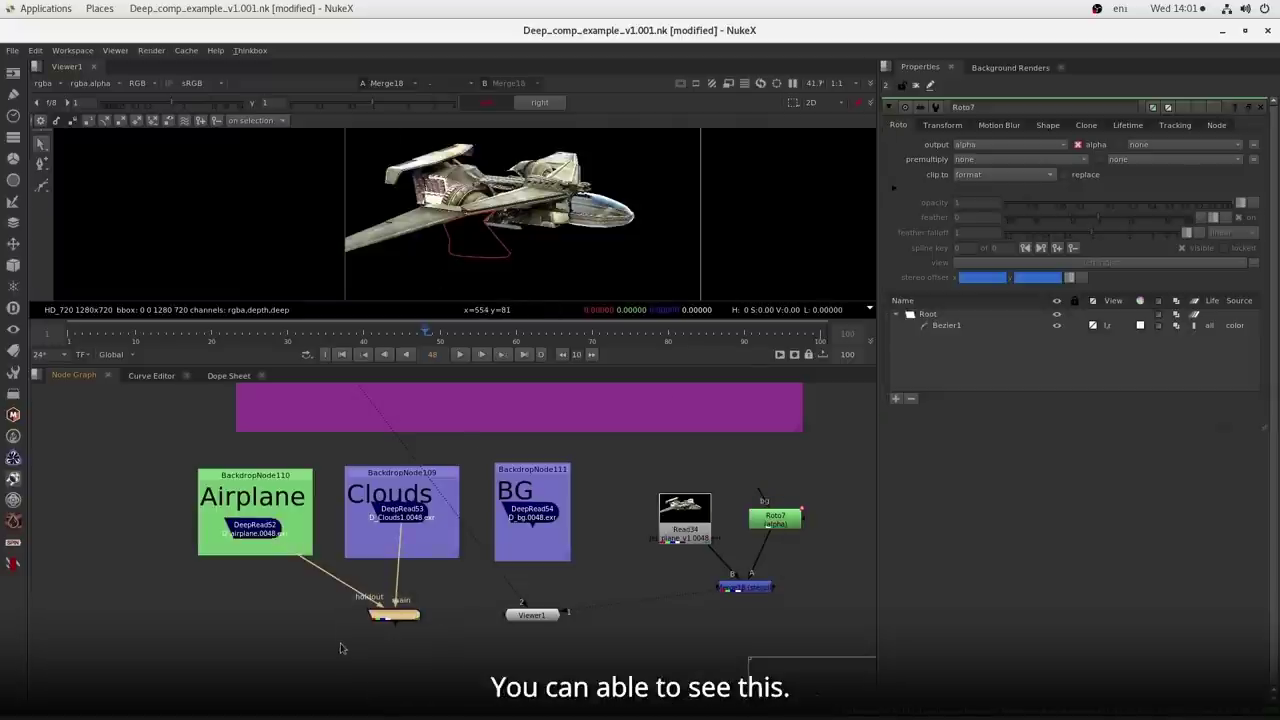
key(1)
click(623, 512)
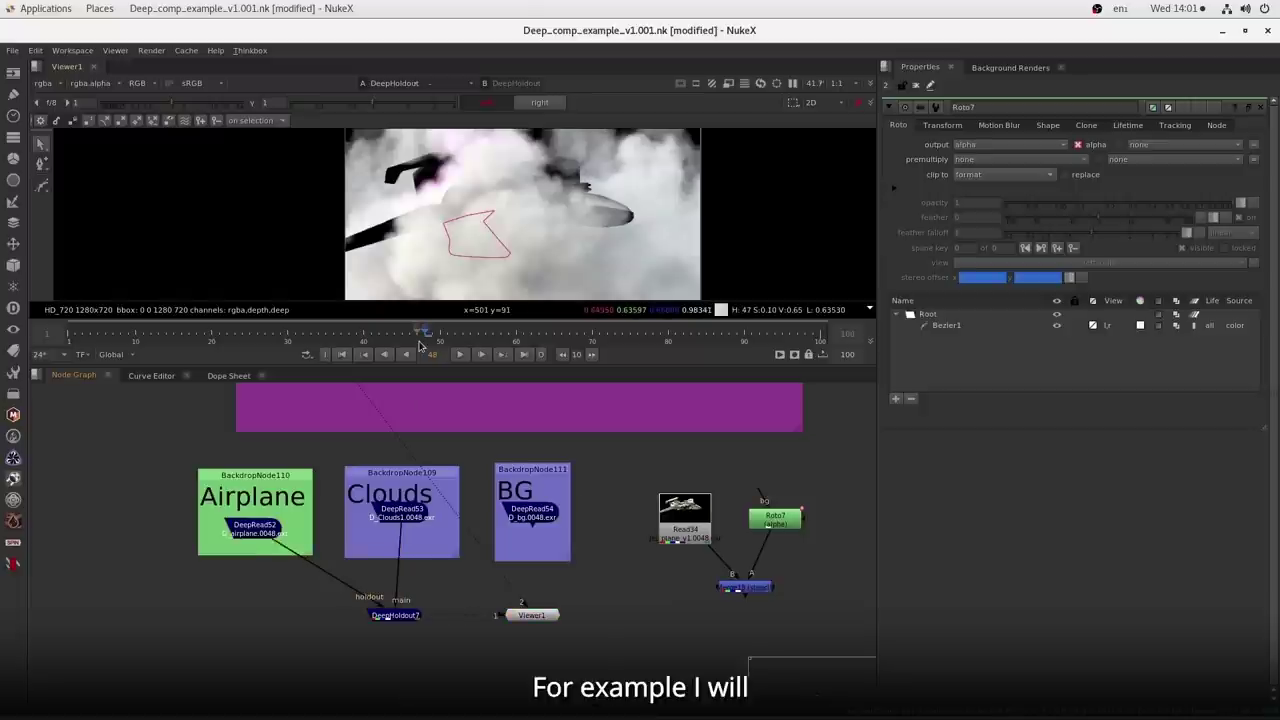
- Disconnect Viewer1 from its inputs and move it farther down, leaving free space beside DeepHoldout7
click(527, 612)
key(ctrl+d)
key(ctrl+d)
drag(537, 613, 528, 697)
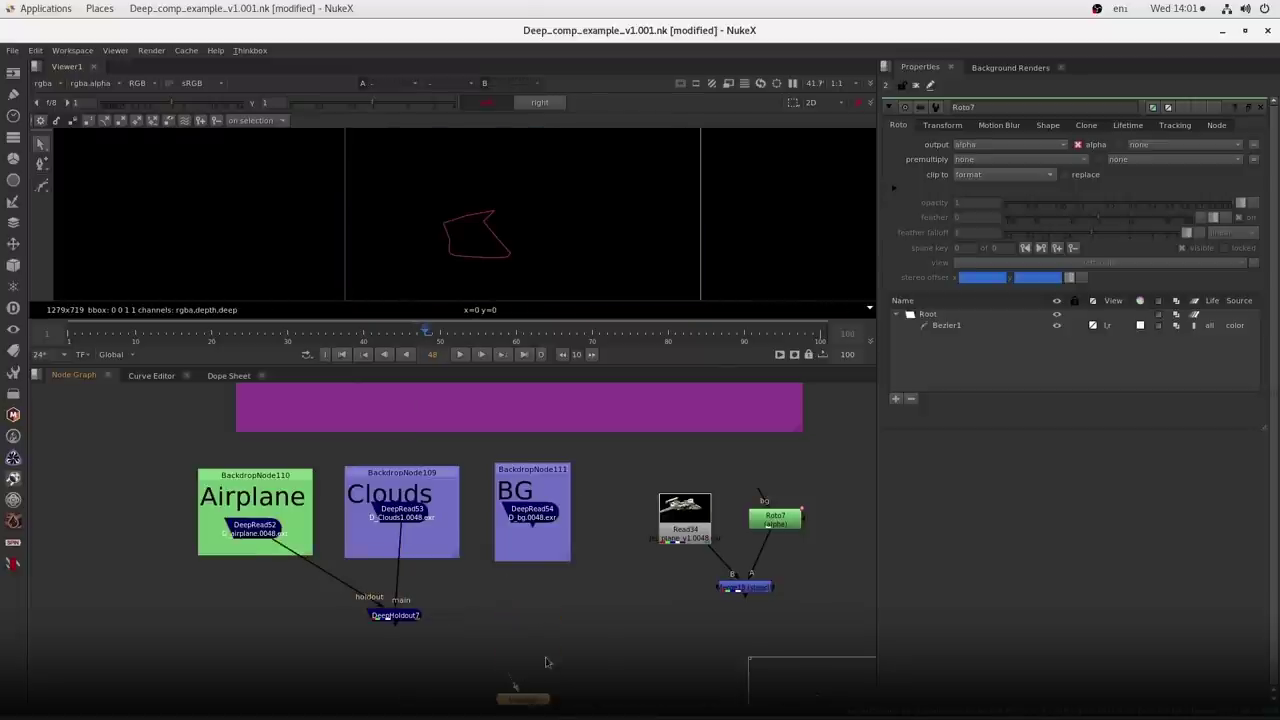
- Add a DeepMerge with input A from the airplane DeepRead and B from the clouds DeepRead, view it, and close all property panels
key(Tab)
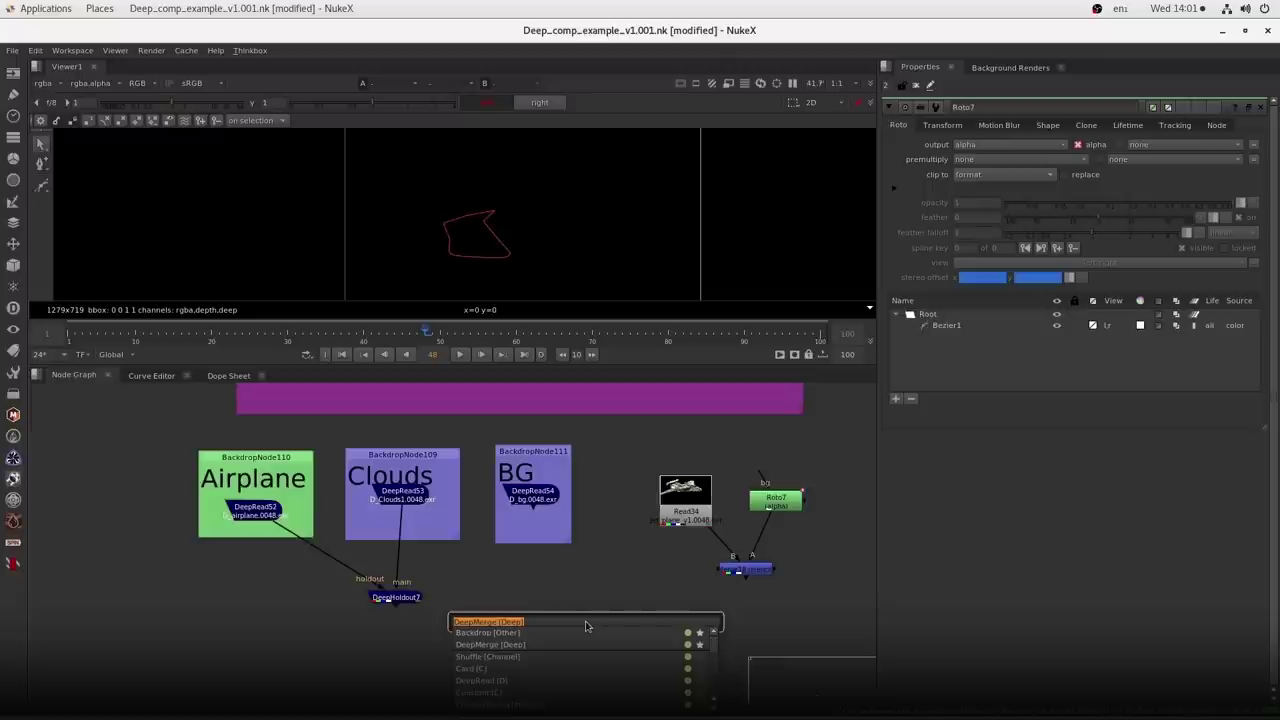
key(Return)
drag(586, 614, 276, 511)
drag(553, 578, 416, 505)
key(1)
click(540, 615)
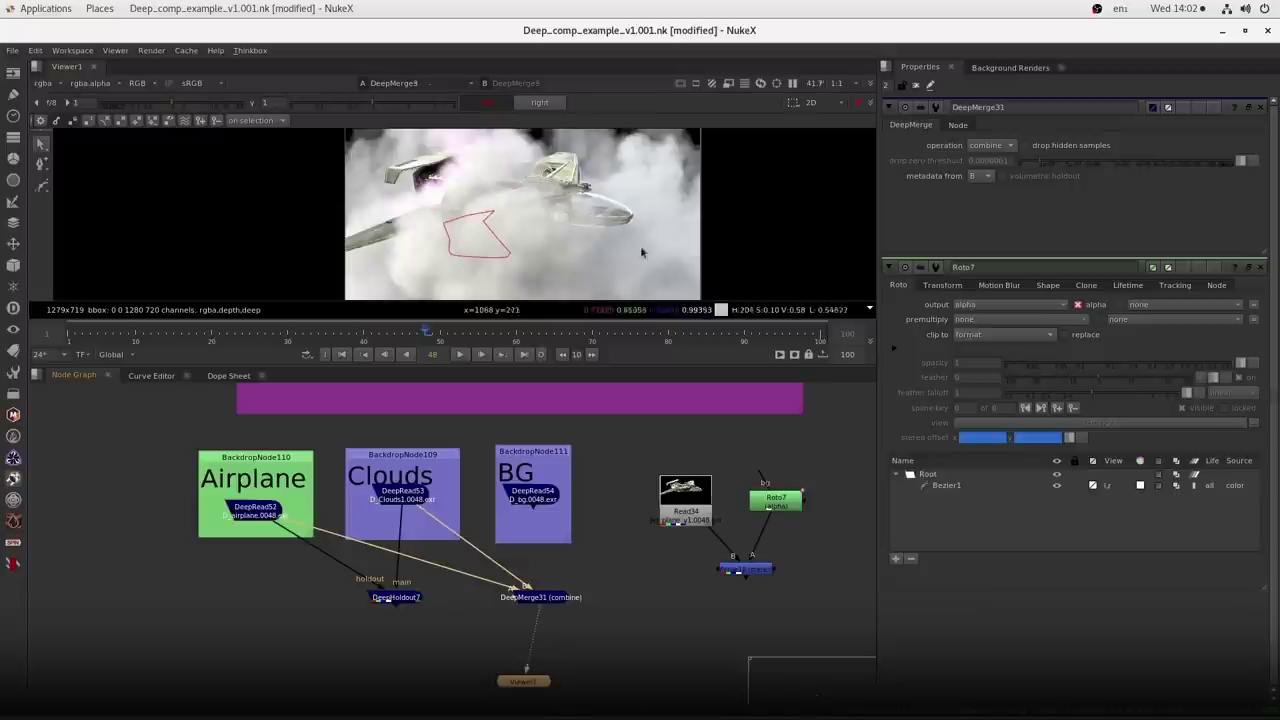
scroll(630, 250, down, 1)
click(915, 85)
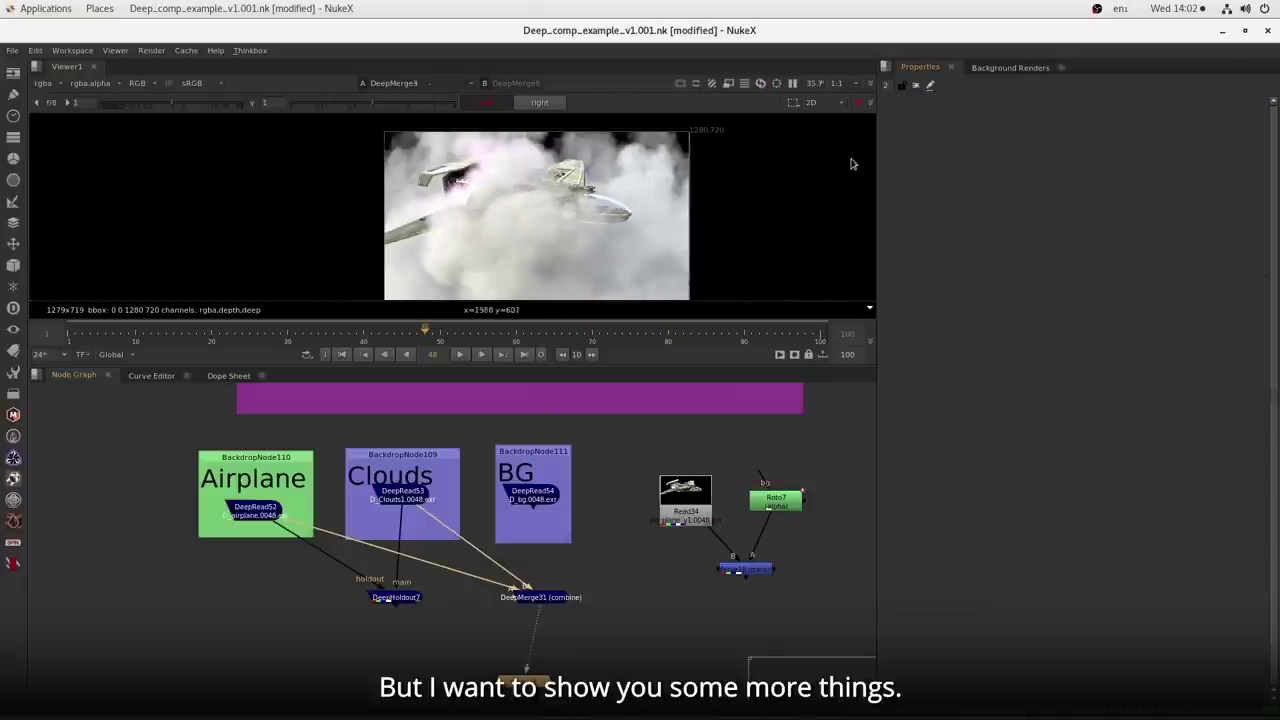
- Set the DeepMerge31 operation to holdout
double_click(542, 598)
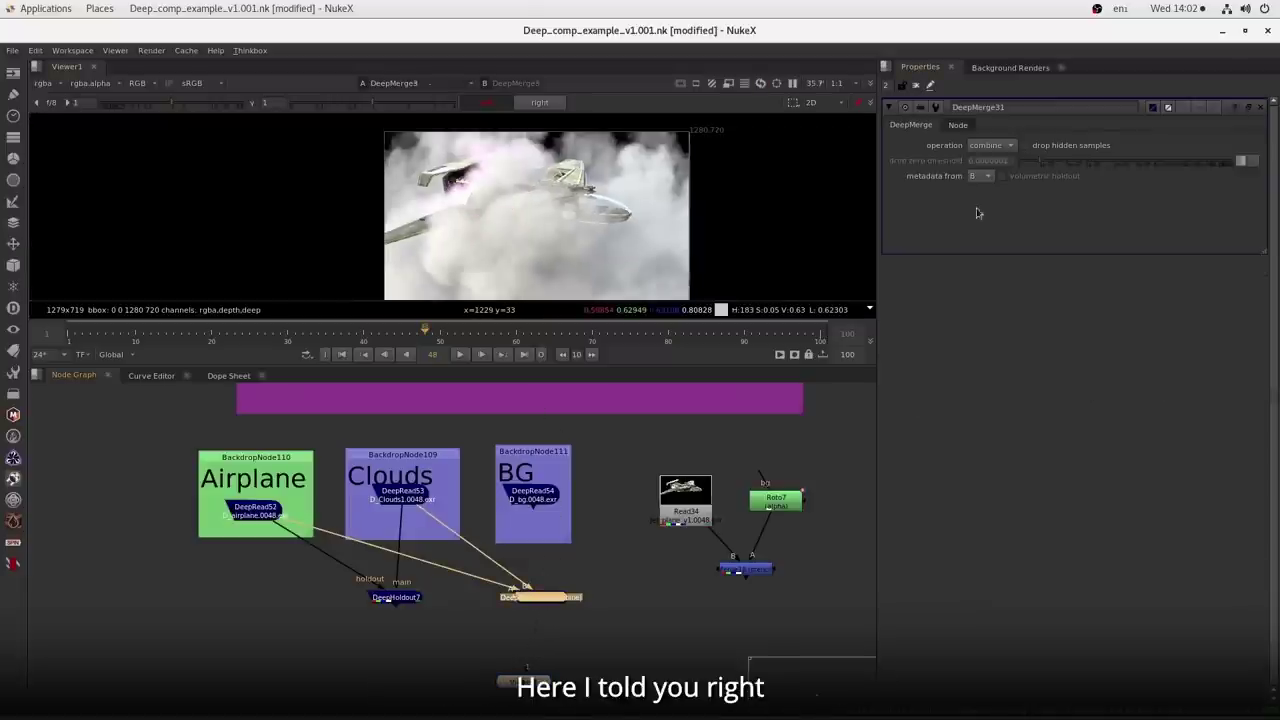
click(980, 147)
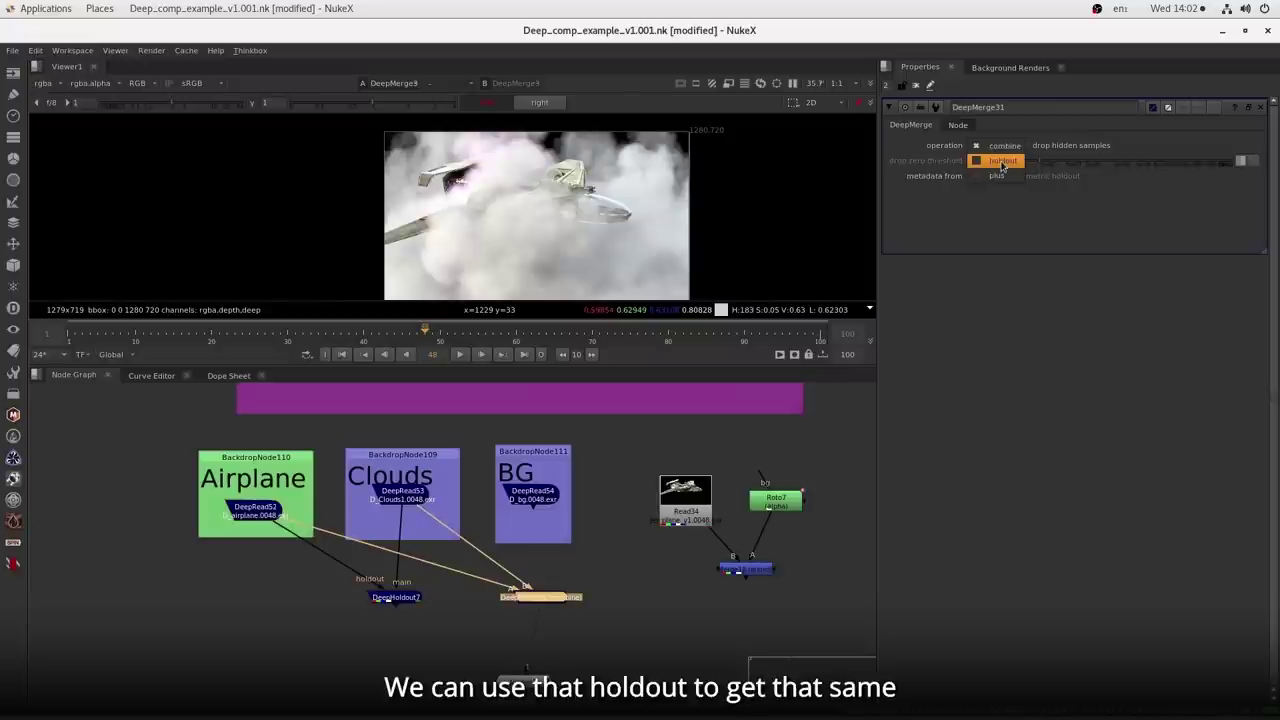
click(1001, 163)
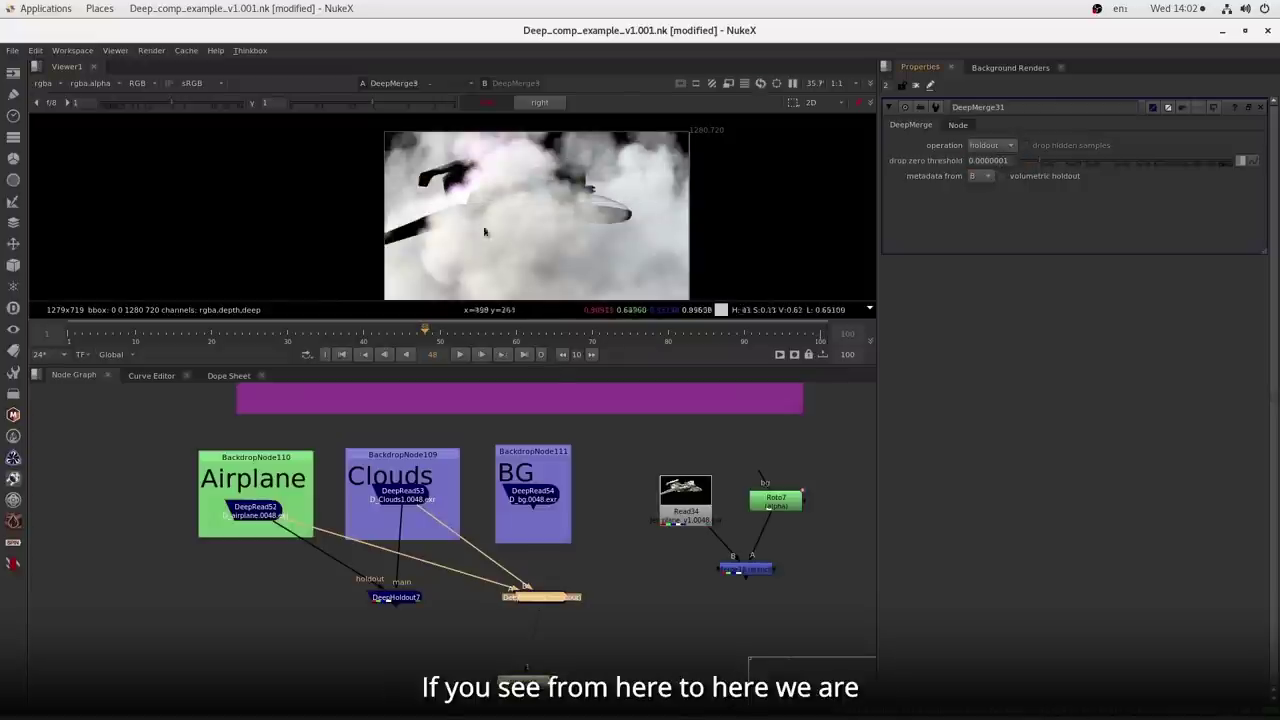
- View DeepHoldout7 and DeepMerge31 in turn to compare their holdout results
click(396, 597)
key(1)
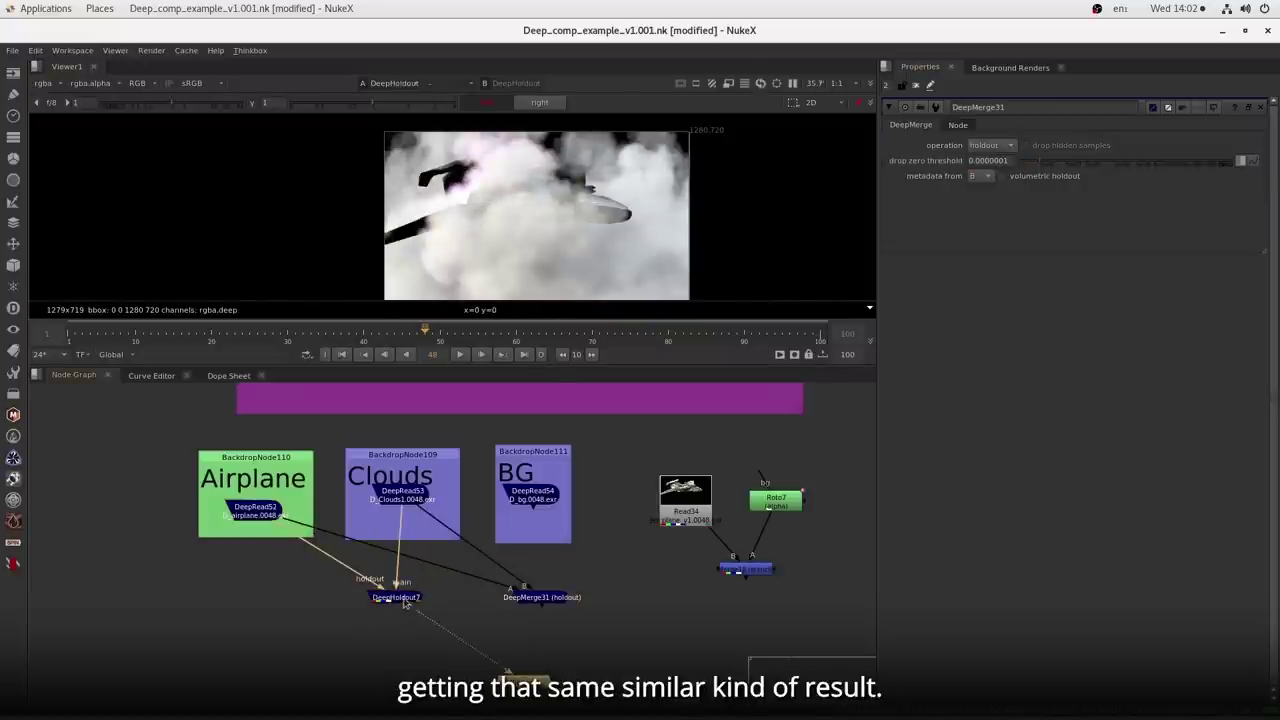
click(540, 597)
key(1)
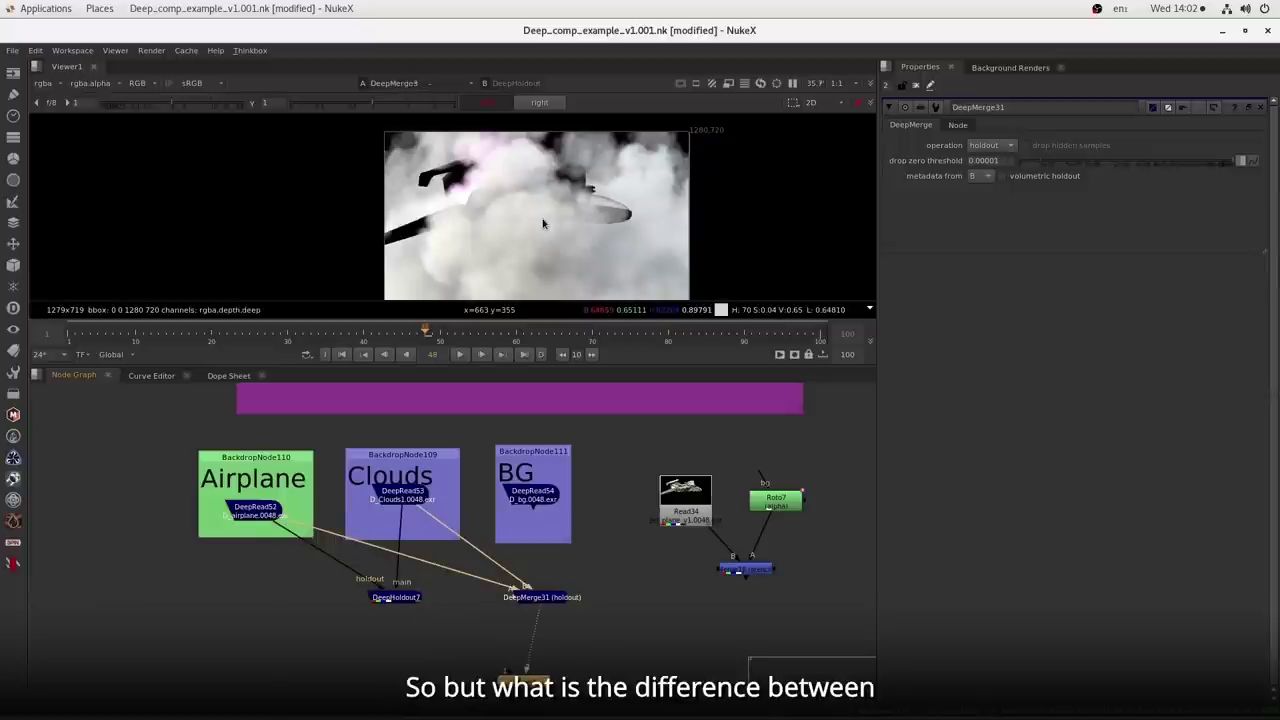
- Examine the channel indicators on the DeepHoldout7 and DeepMerge31 nodes in the node graph
drag(586, 572, 491, 623)
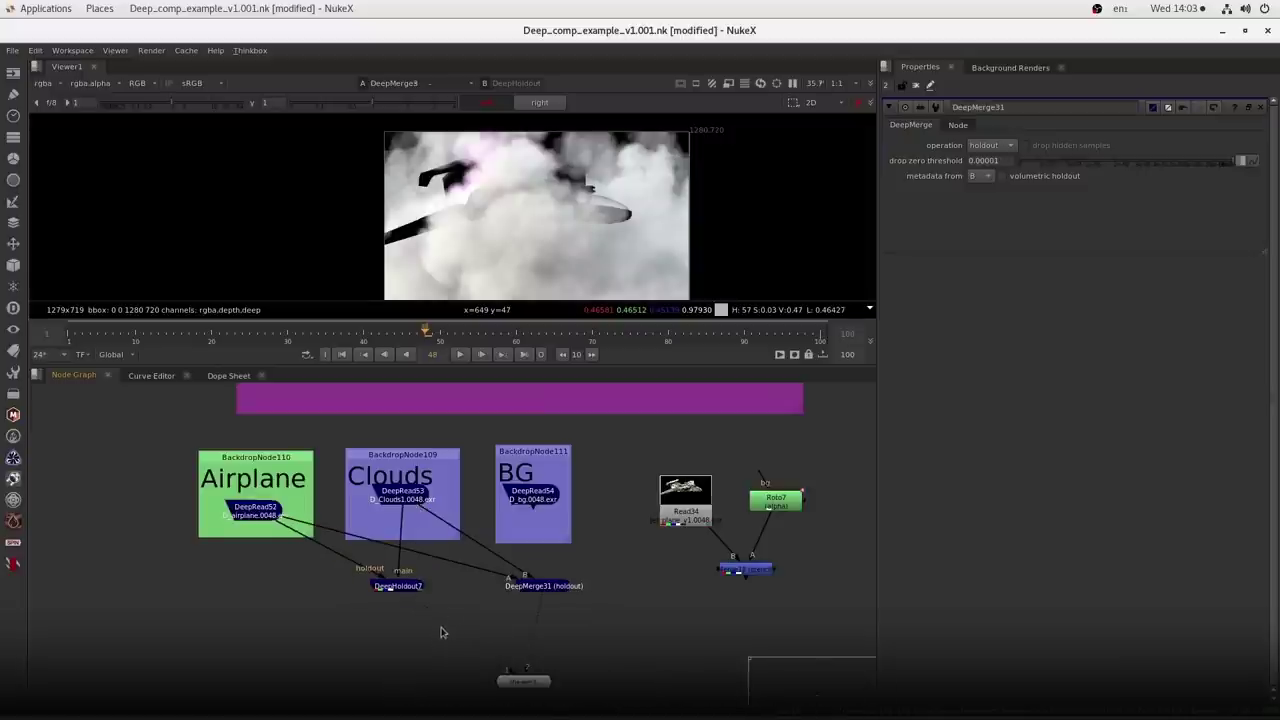
drag(434, 636, 443, 618)
scroll(444, 622, up, 5)
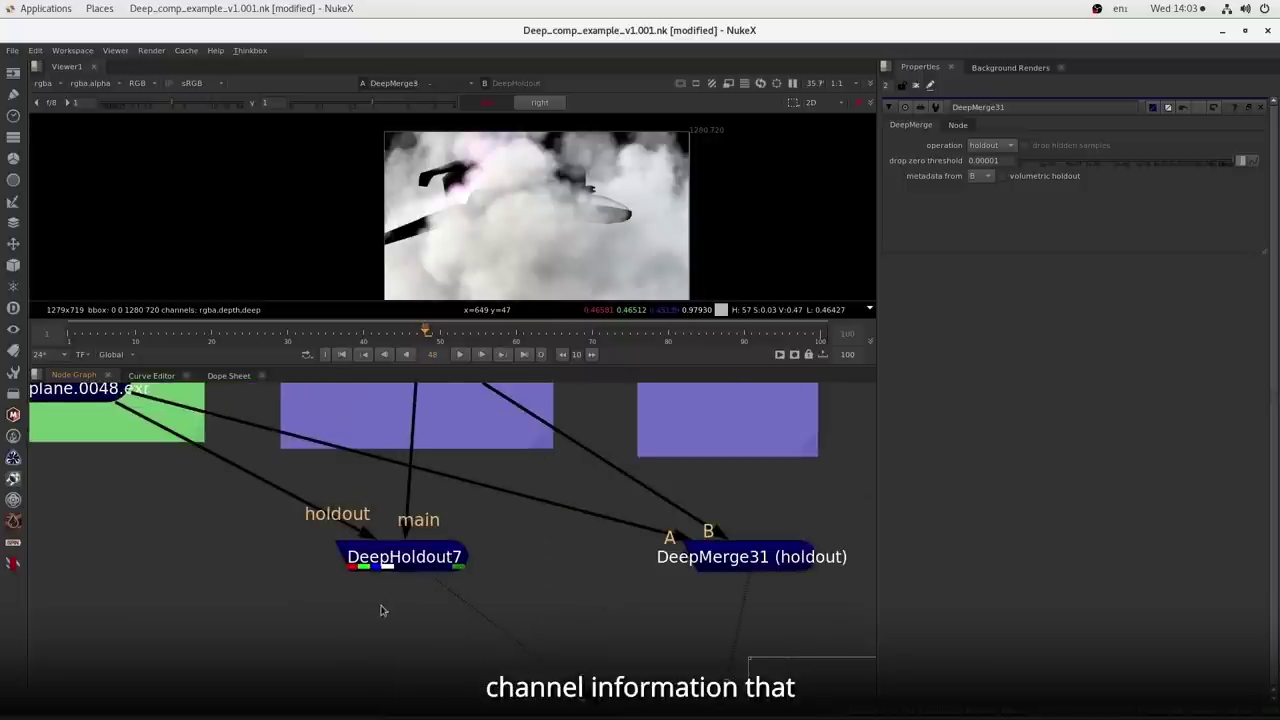
drag(329, 532, 573, 575)
drag(524, 520, 727, 574)
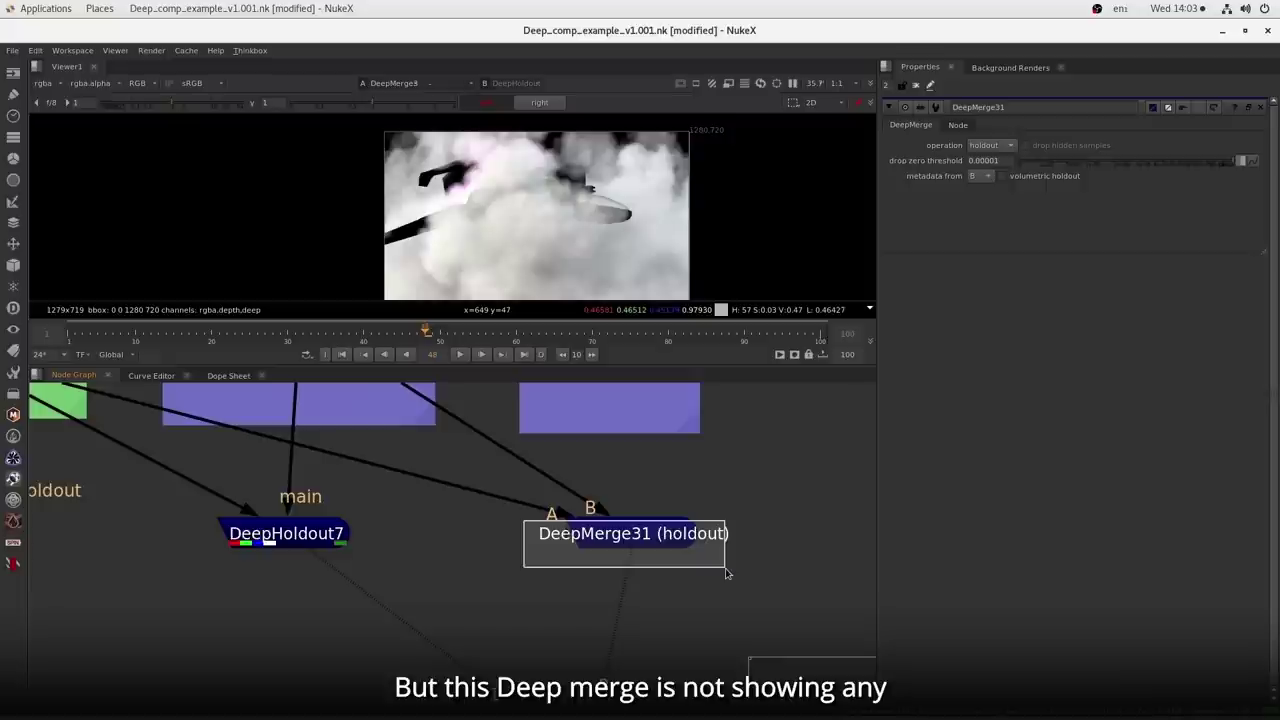
drag(499, 522, 746, 574)
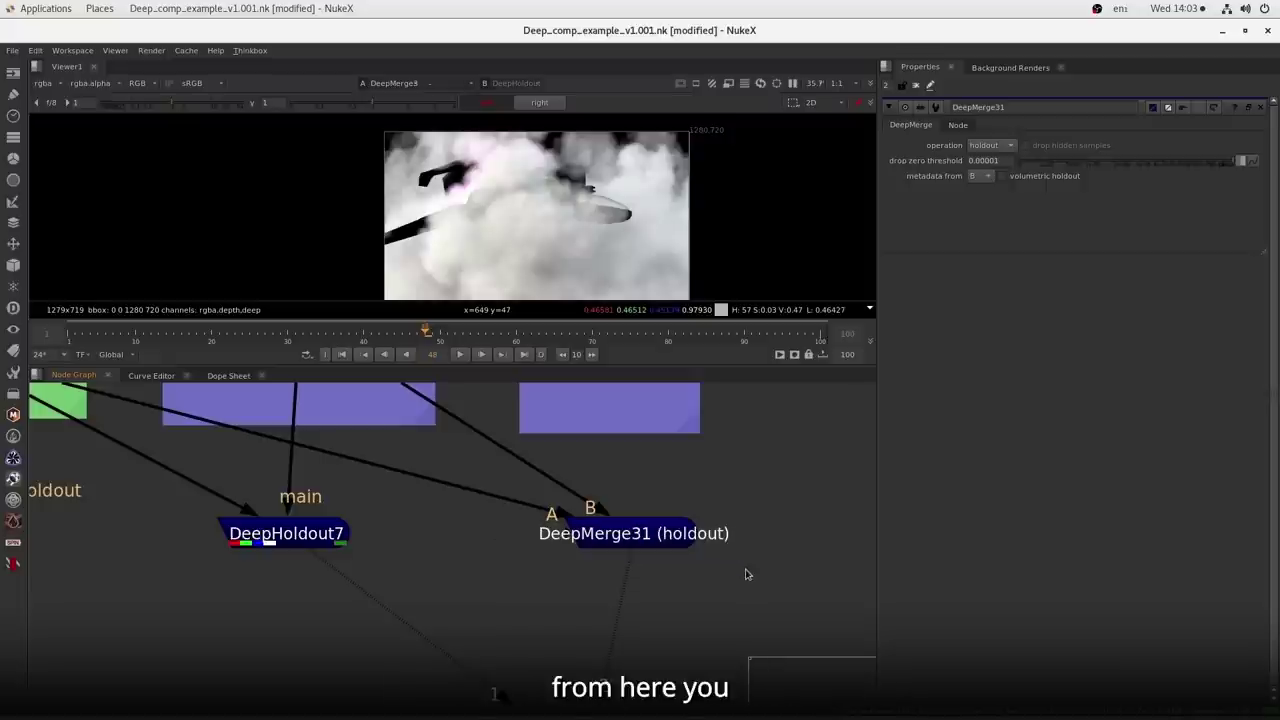
- Add a Blur node and a ColorCorrect node, both fed by DeepHoldout7
drag(429, 600, 533, 565)
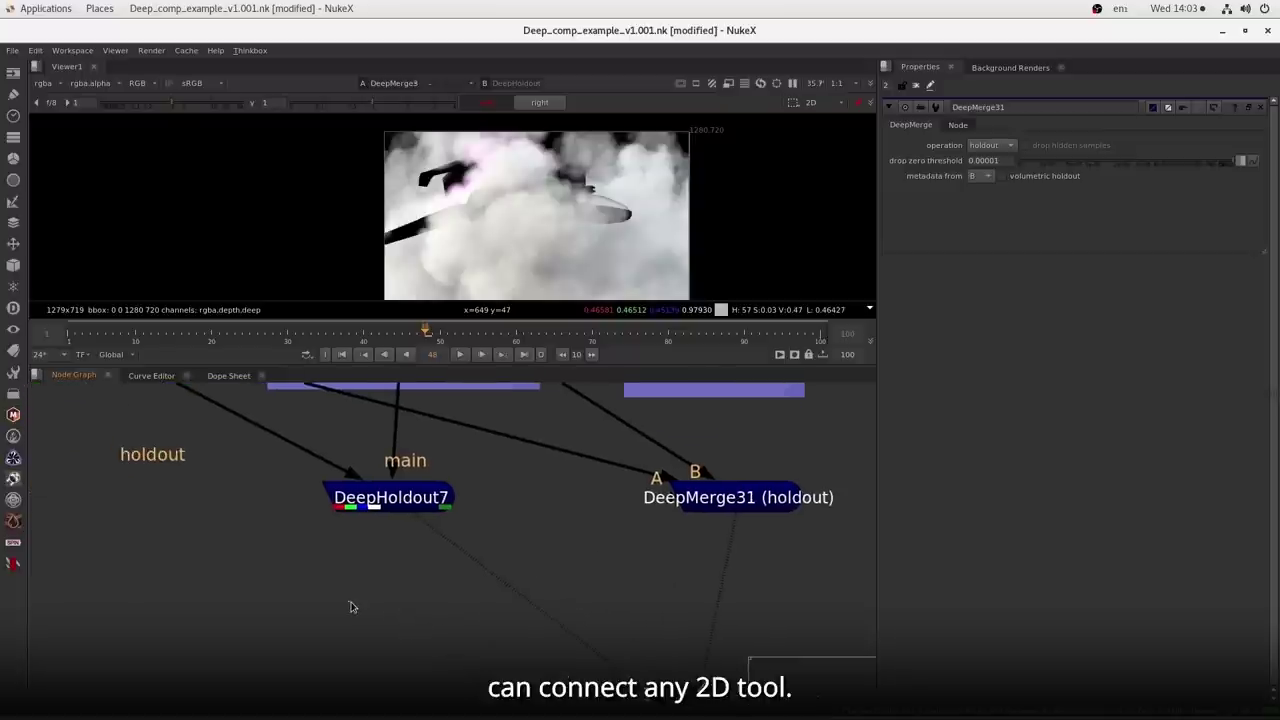
key(b)
key(c)
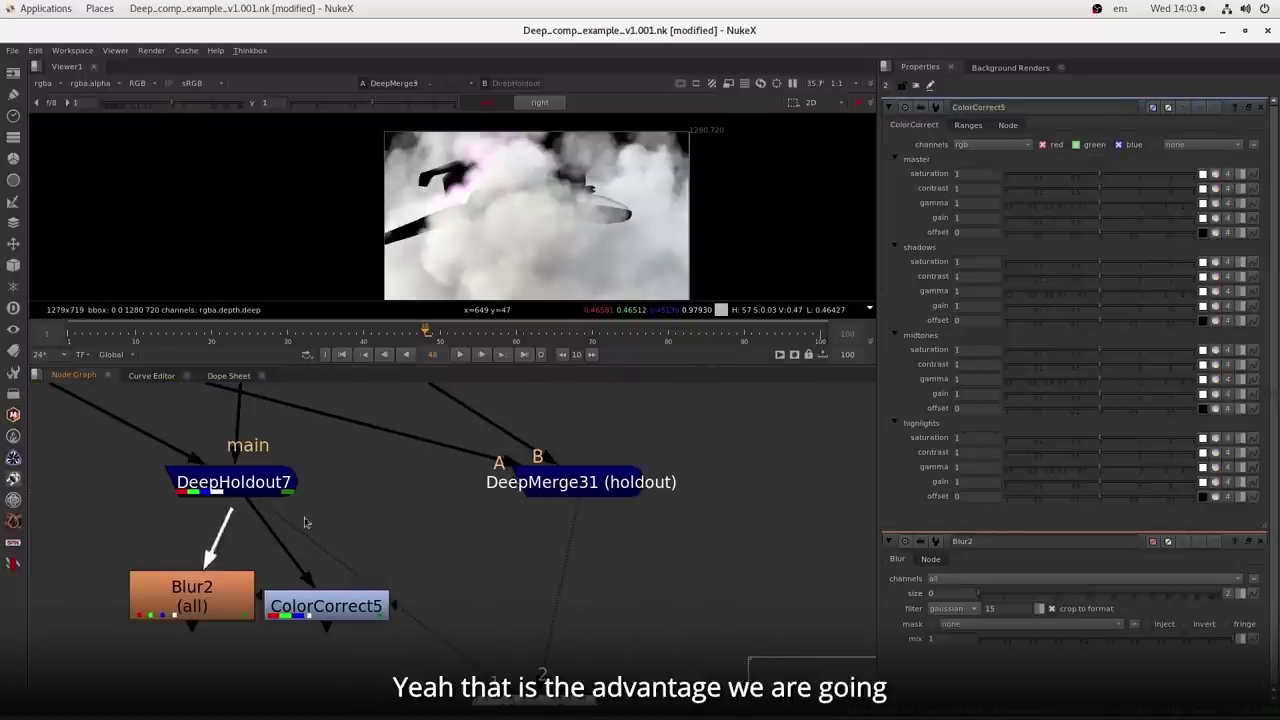
scroll(534, 534, down, 4)
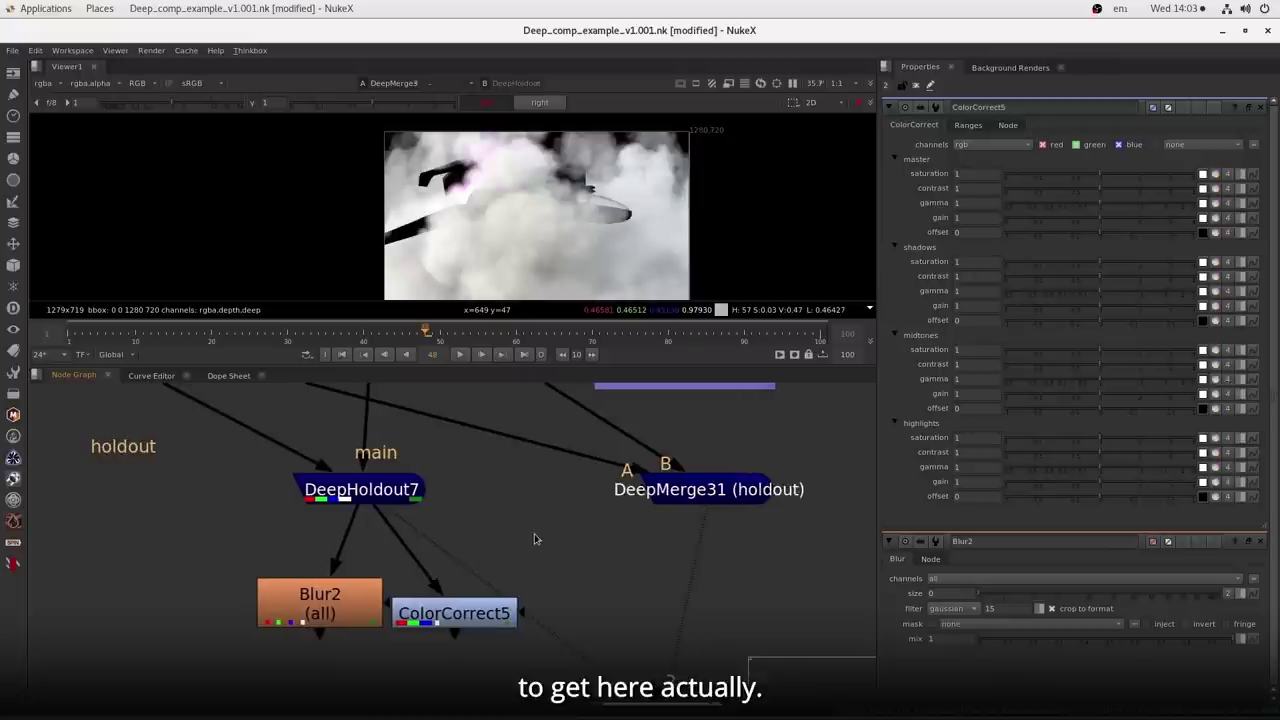
- Add a DeepToImage node after DeepMerge31, feed ColorCorrect5 and Blur2 from it, and view the DeepToImage output
drag(728, 476, 597, 545)
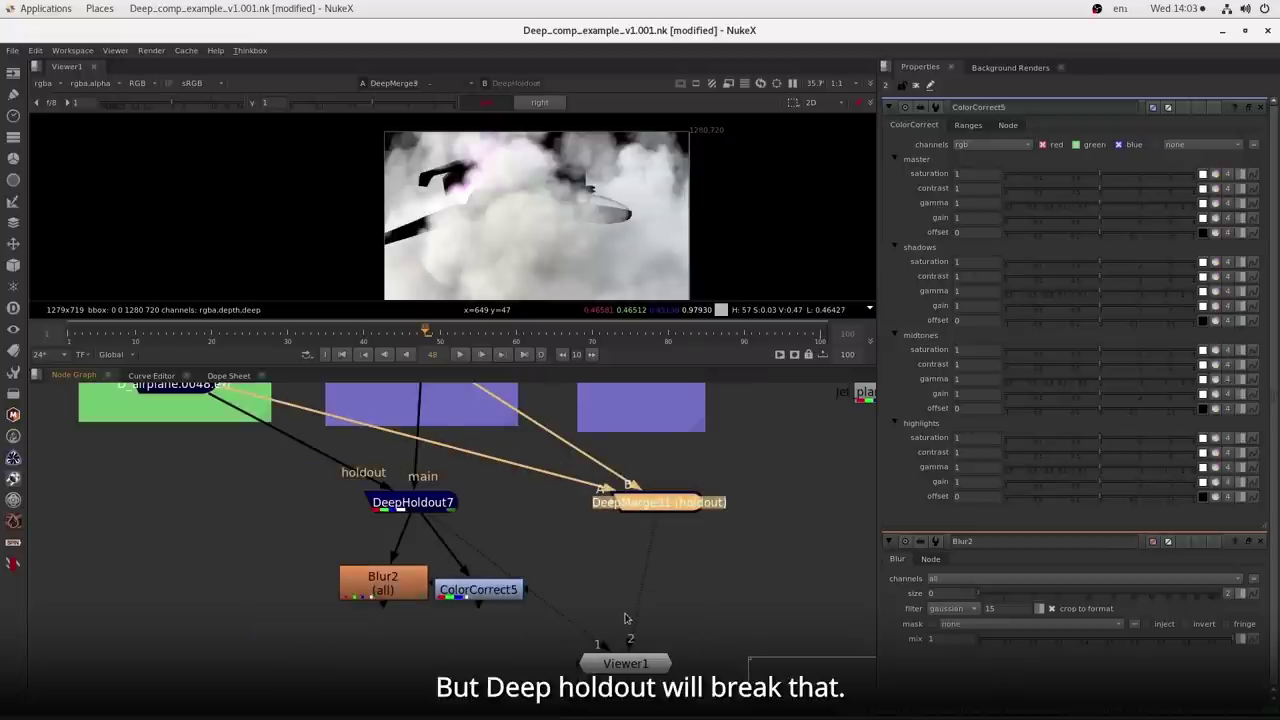
drag(345, 530, 462, 468)
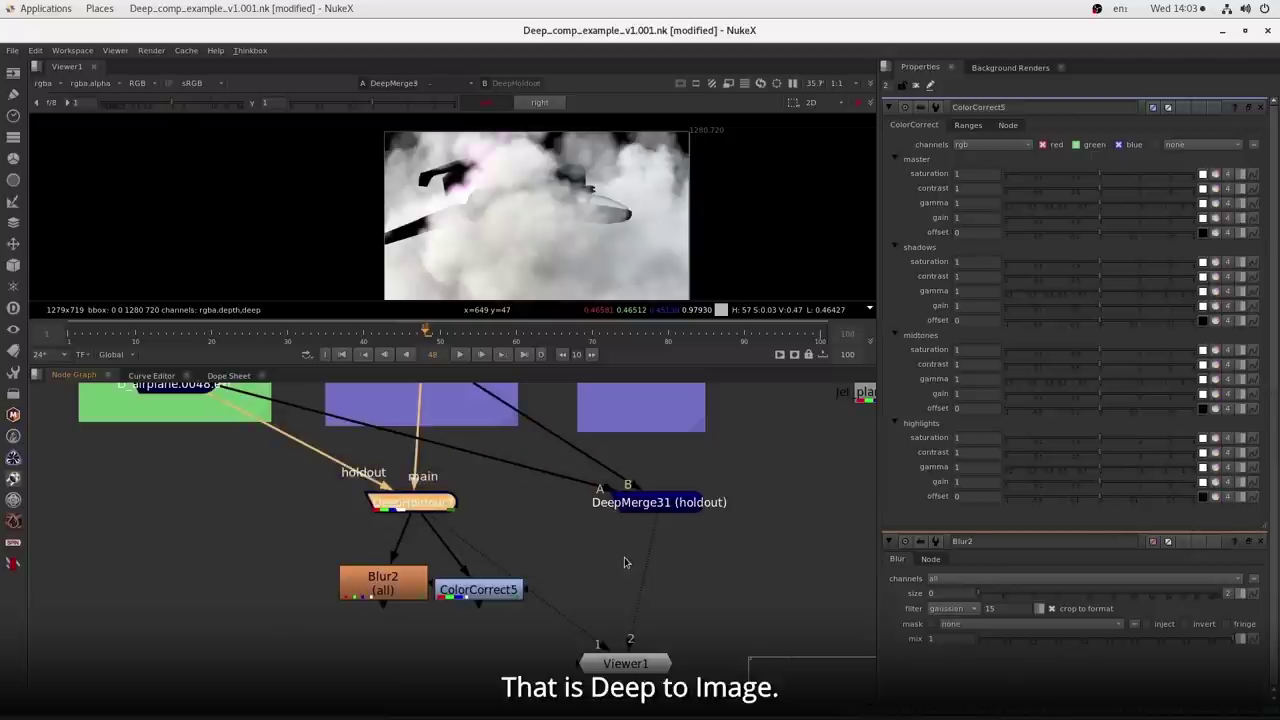
click(13, 308)
click(96, 501)
drag(352, 545, 742, 565)
drag(704, 520, 688, 507)
drag(732, 565, 686, 548)
key(1)
- Line DeepHoldout7 up beside DeepToImage4 and select both nodes to compare them
drag(430, 534, 678, 557)
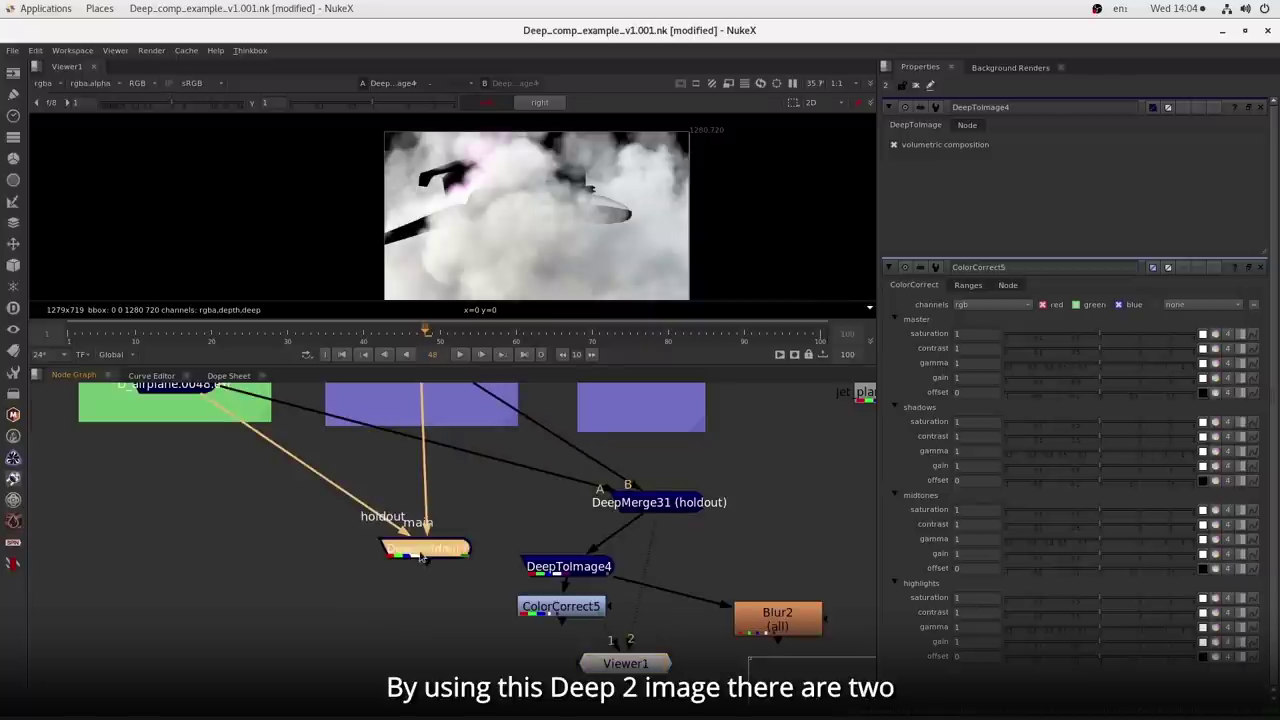
drag(302, 518, 830, 680)
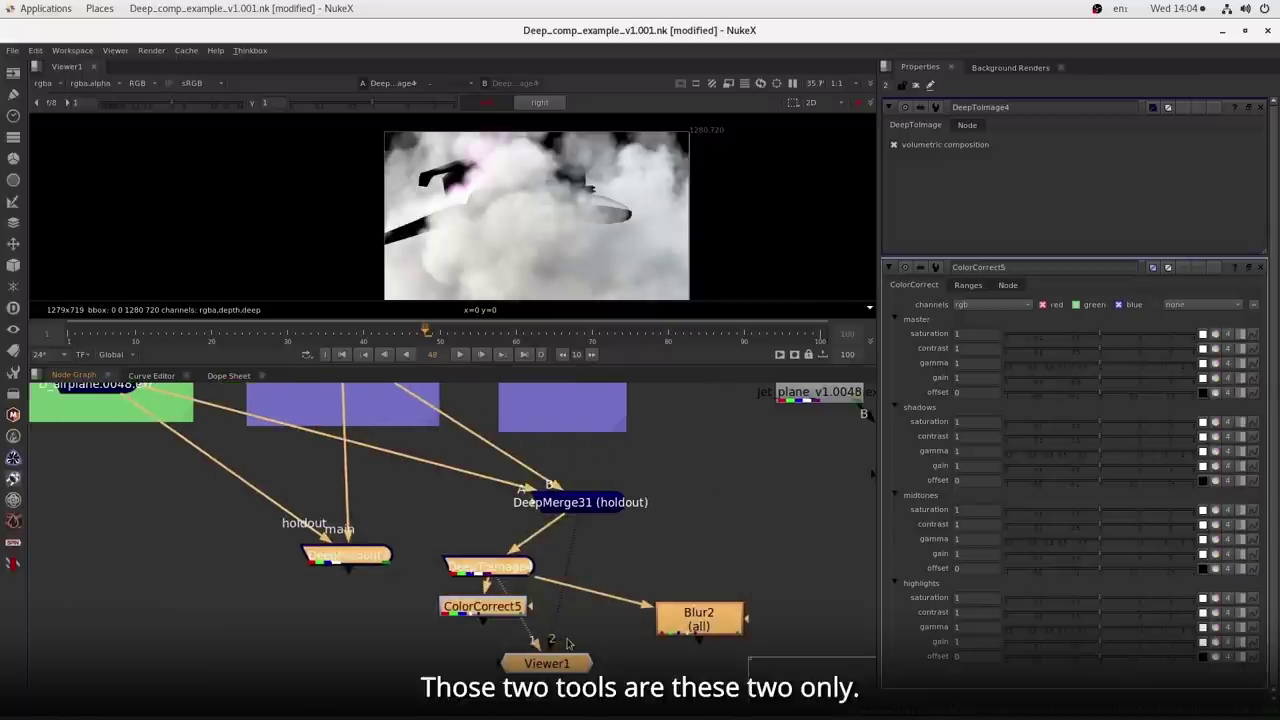
drag(230, 536, 630, 613)
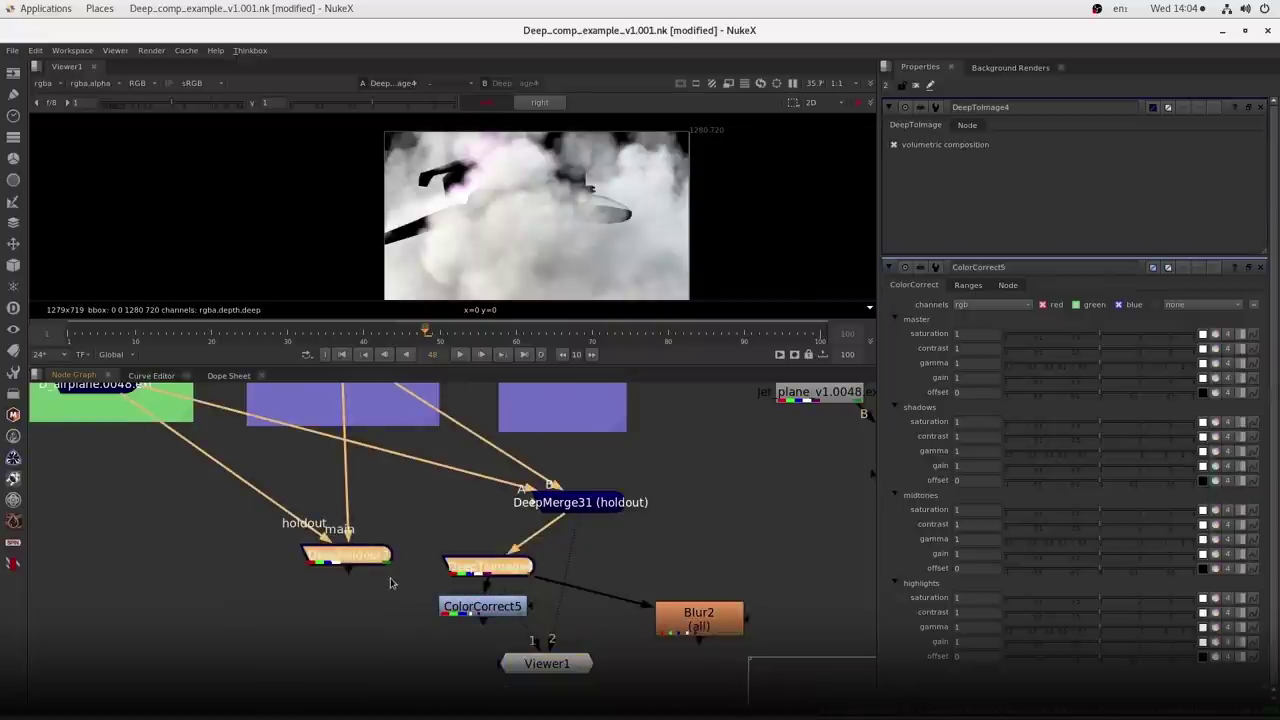
drag(279, 556, 410, 587)
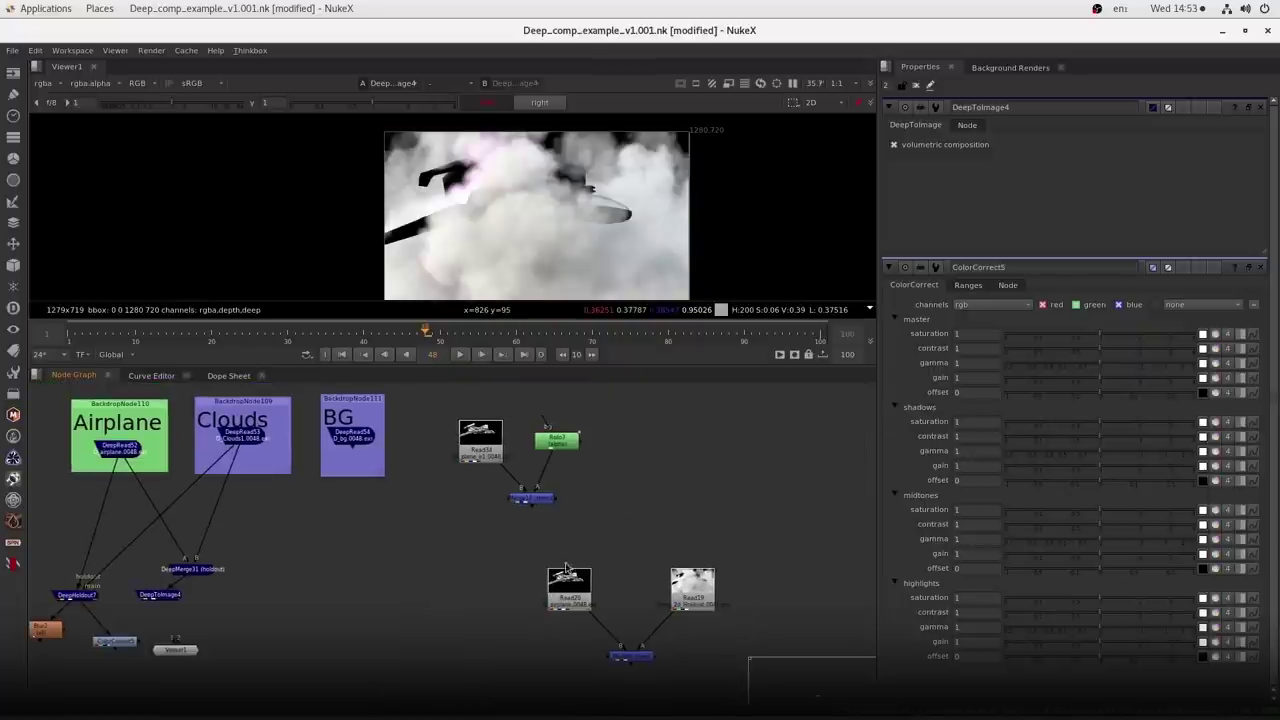
- Move the Read20, Read19 and merge node group next to the BG backdrop
drag(466, 429, 443, 611)
drag(443, 611, 443, 554)
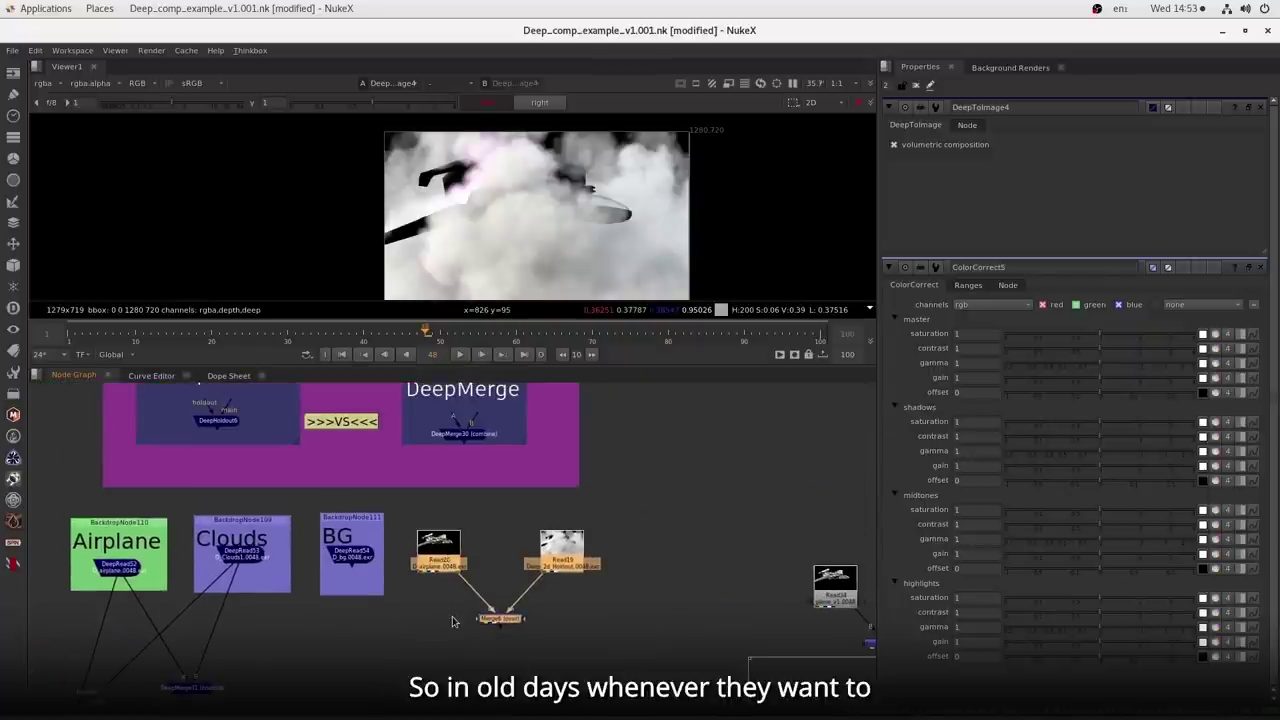
- View the outputs of Read19, Read20 and the merge node that combines them, one after another
drag(450, 632, 497, 622)
drag(591, 637, 476, 589)
click(517, 641)
click(601, 556)
key(1)
click(600, 510)
click(487, 543)
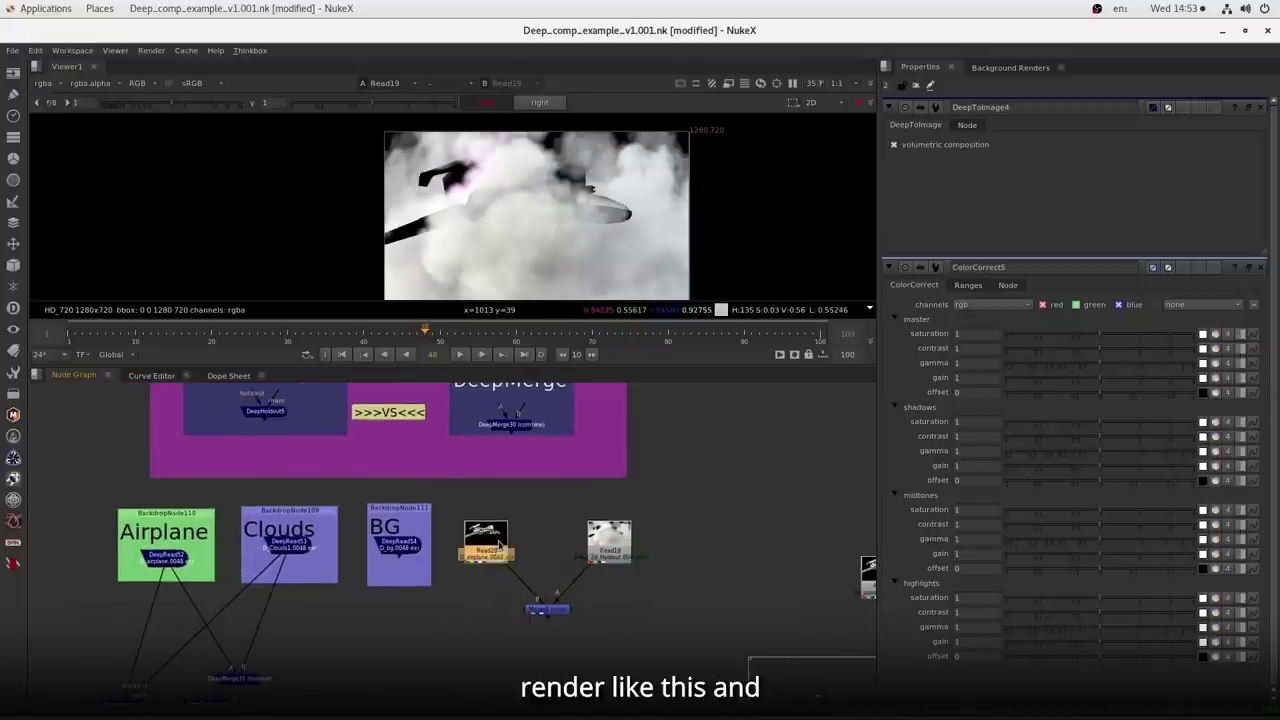
key(1)
drag(605, 643, 464, 583)
key(1)
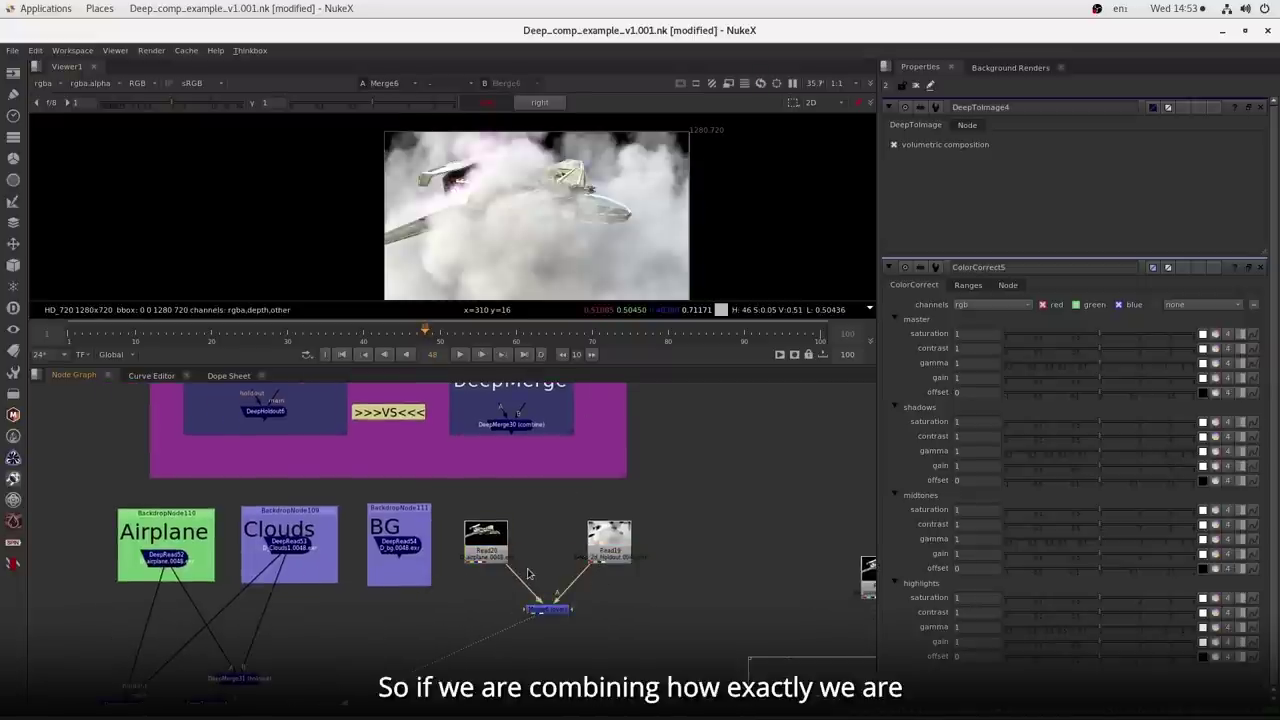
- Set the DeepMerge31 operation to combine, and place the node below the Clouds backdrop for viewing
double_click(250, 680)
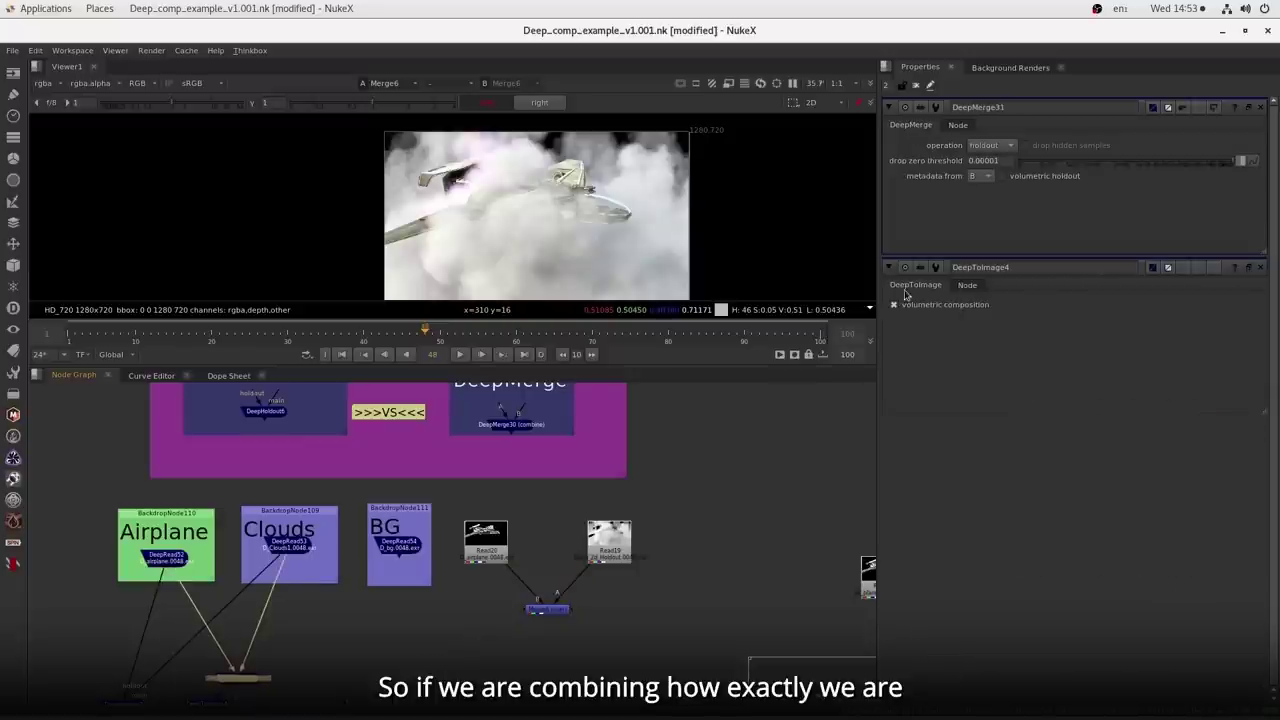
click(990, 146)
click(990, 132)
drag(232, 679, 283, 660)
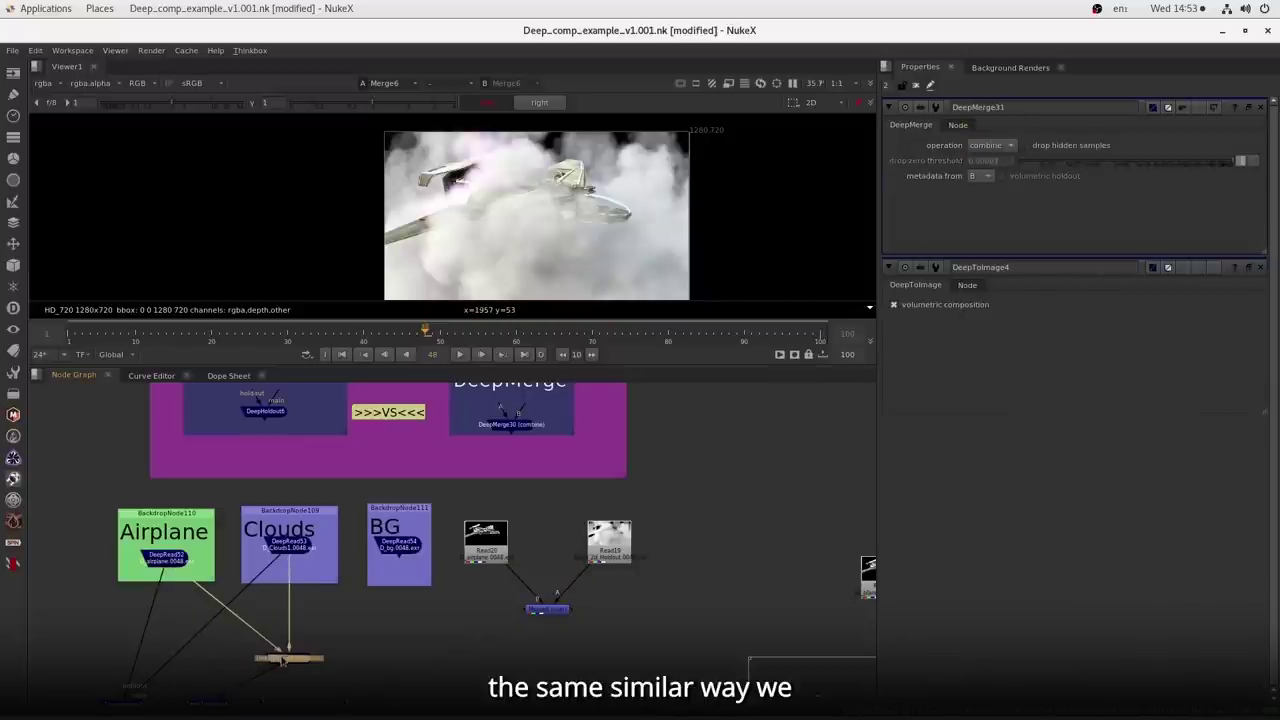
key(1)
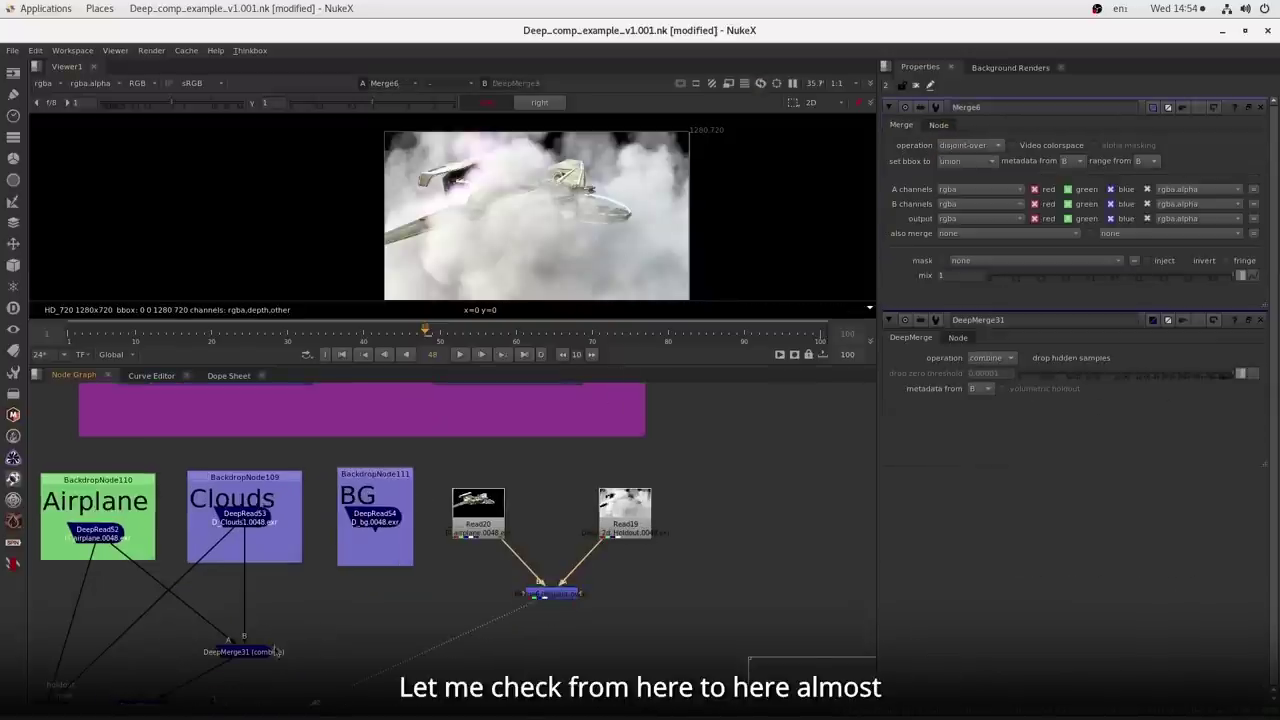
- Compare the Merge6 result of Read20 and Read19 with the output of DeepMerge31 in combine mode
click(262, 652)
key(1)
key(1)
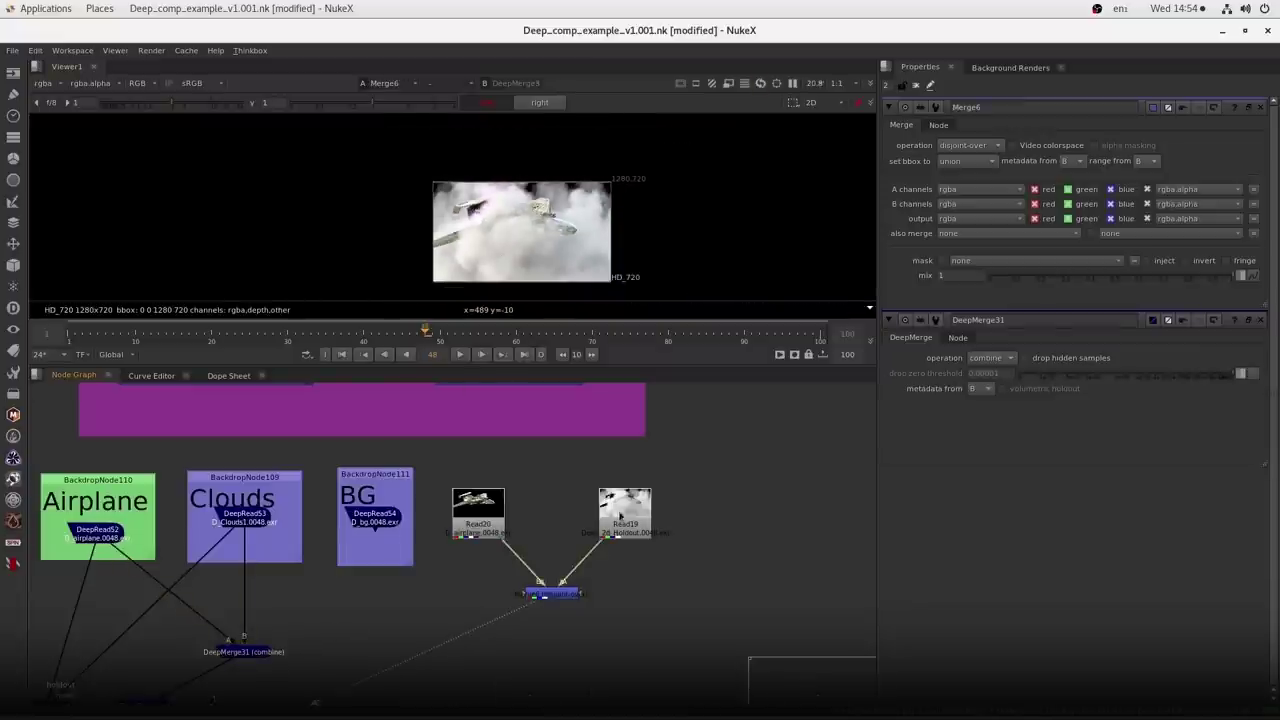
scroll(624, 545, up, 3)
drag(713, 566, 552, 433)
drag(468, 418, 298, 570)
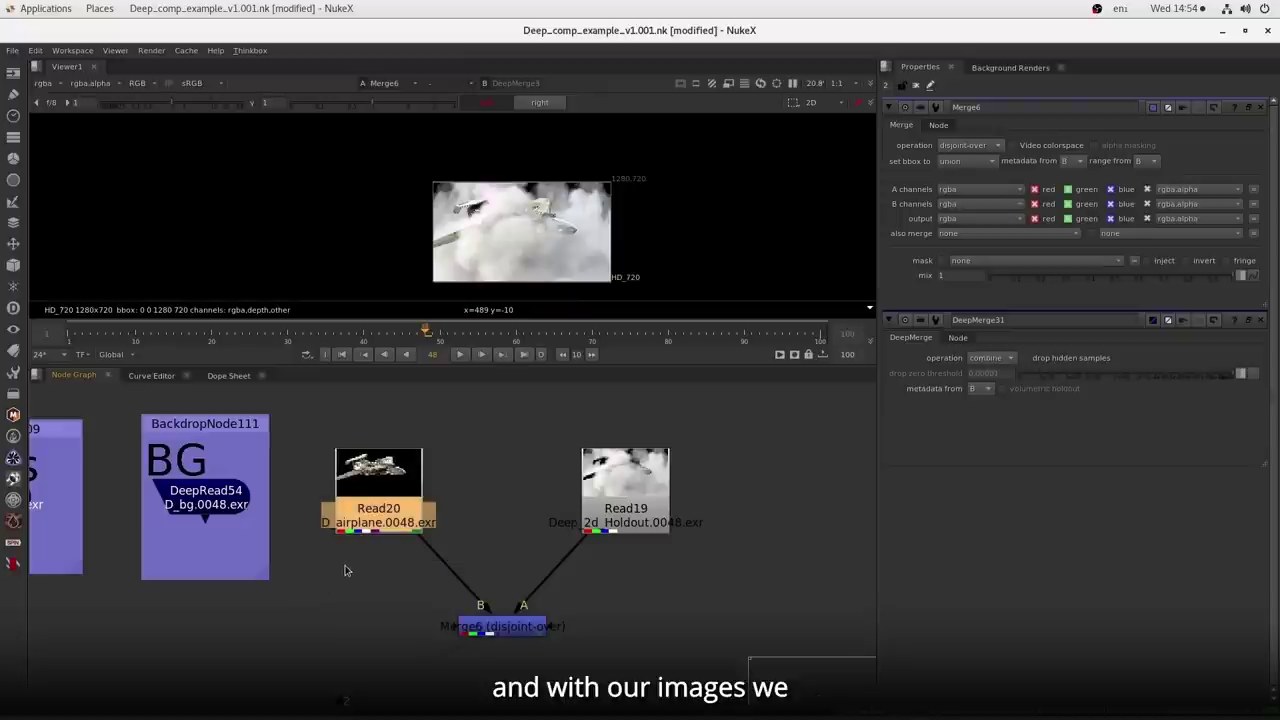
drag(619, 603, 395, 672)
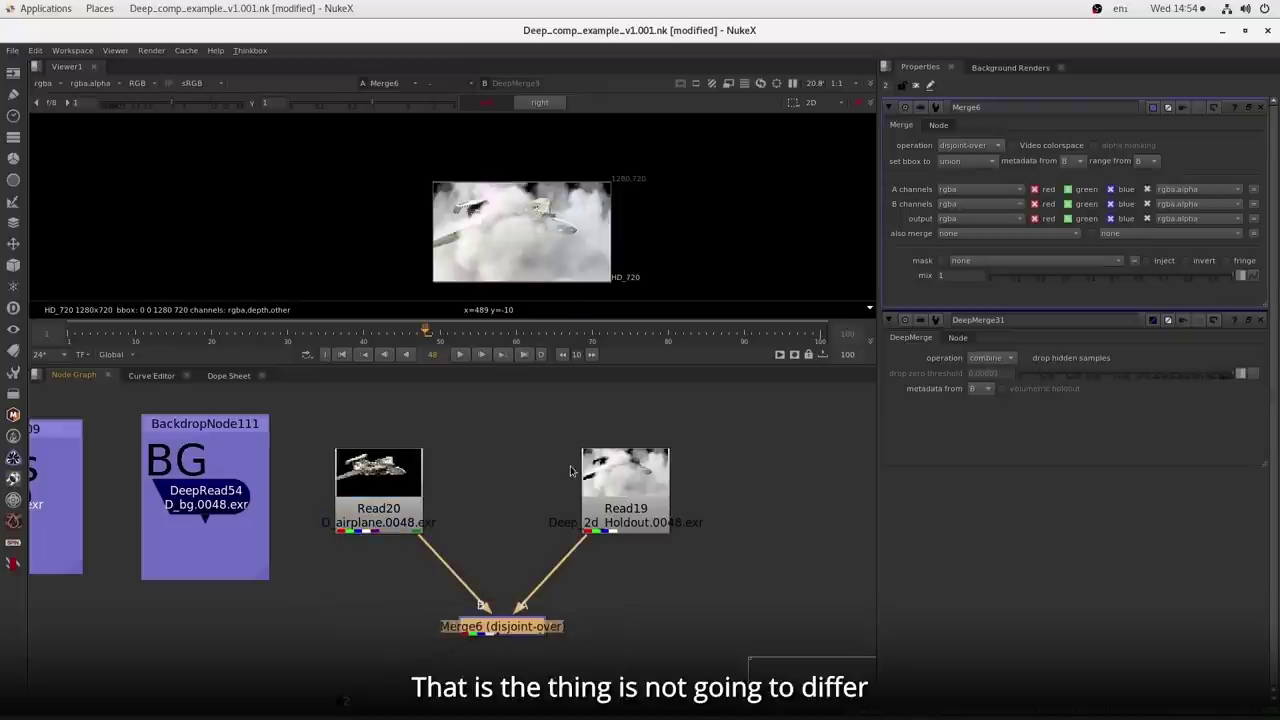
scroll(490, 580, down, 3)
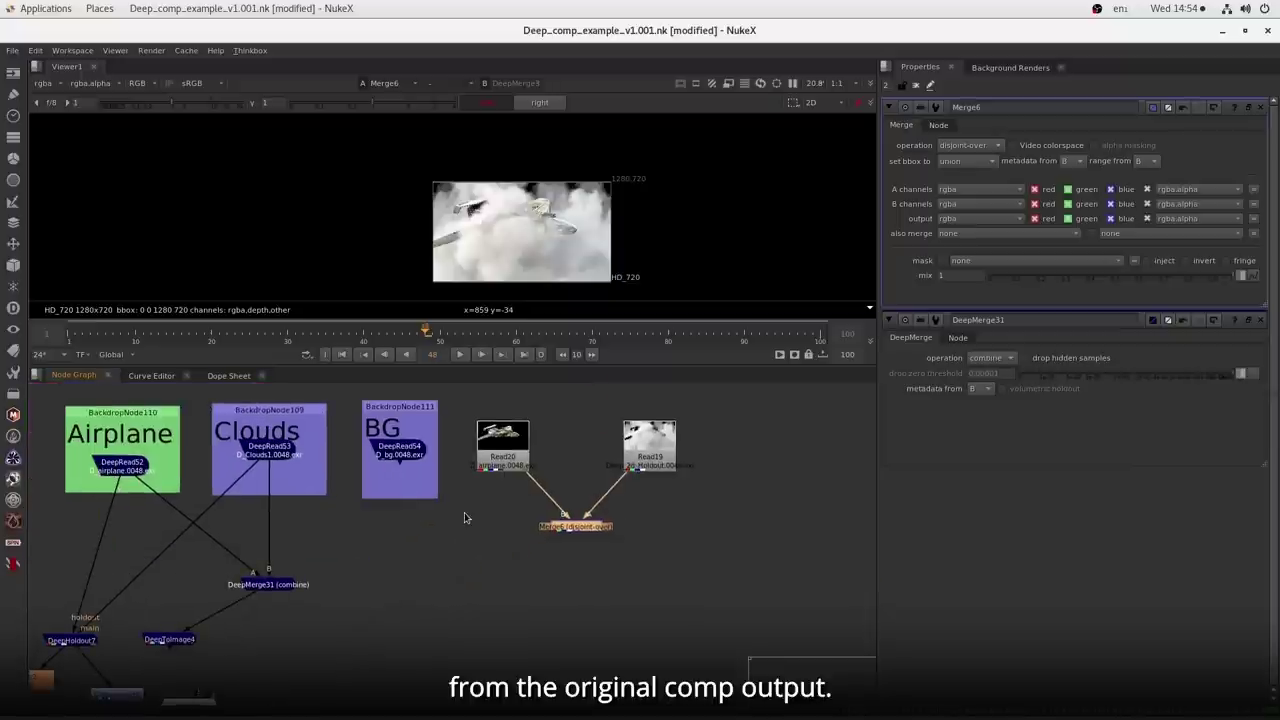
click(267, 586)
key(1)
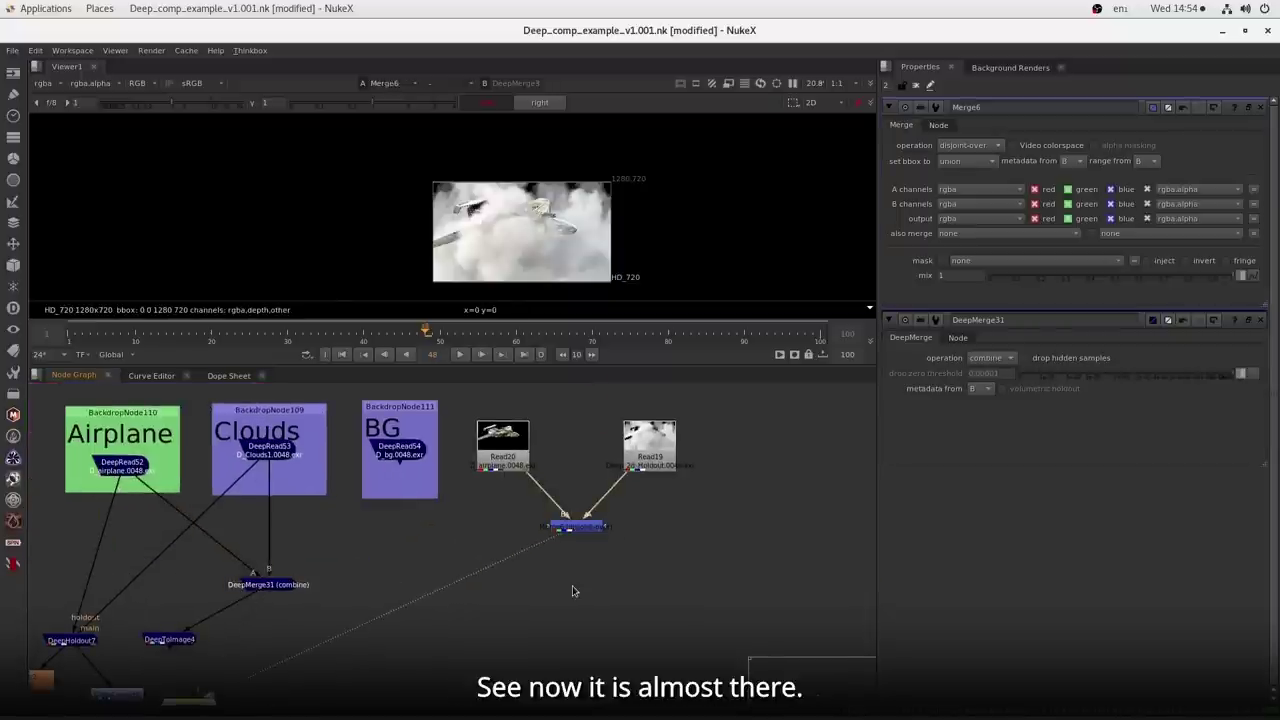
key(2)
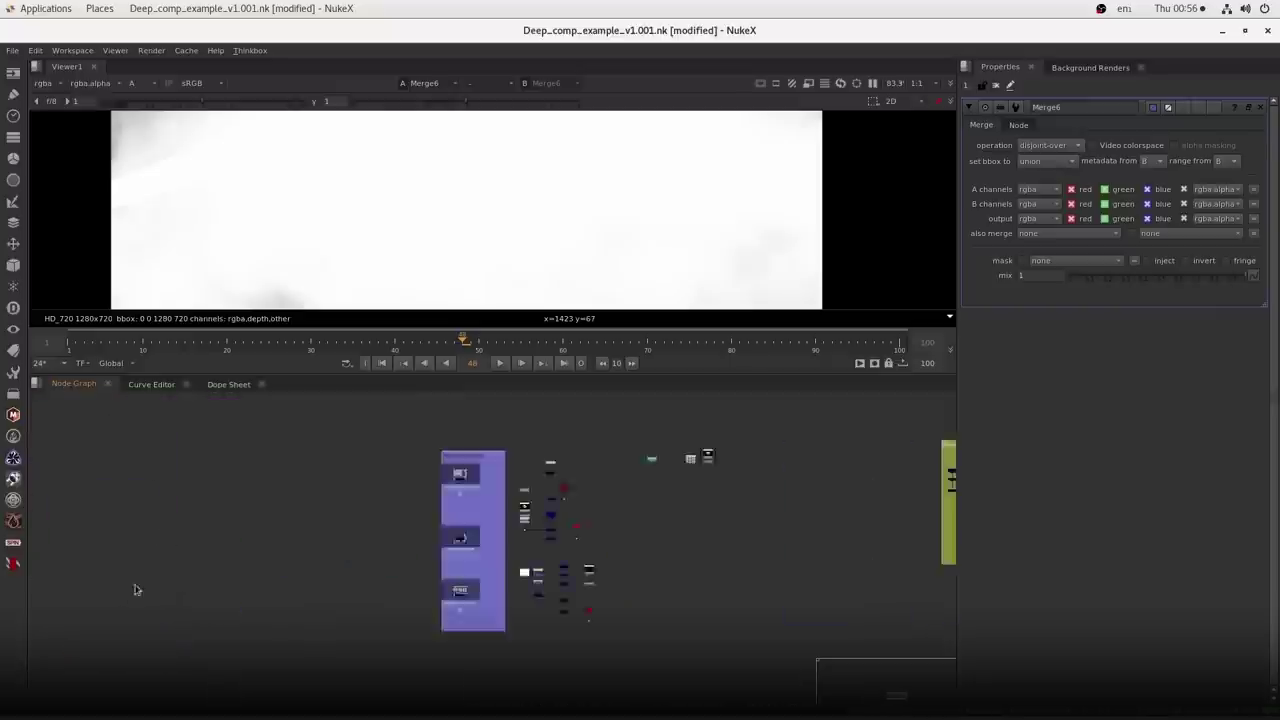
- In the 2d Images to Deep section, move Camera6 and DeepToPoints8 up closer to DeepFromImage4
scroll(465, 568, up, 3)
drag(466, 563, 478, 532)
scroll(476, 540, up, 2)
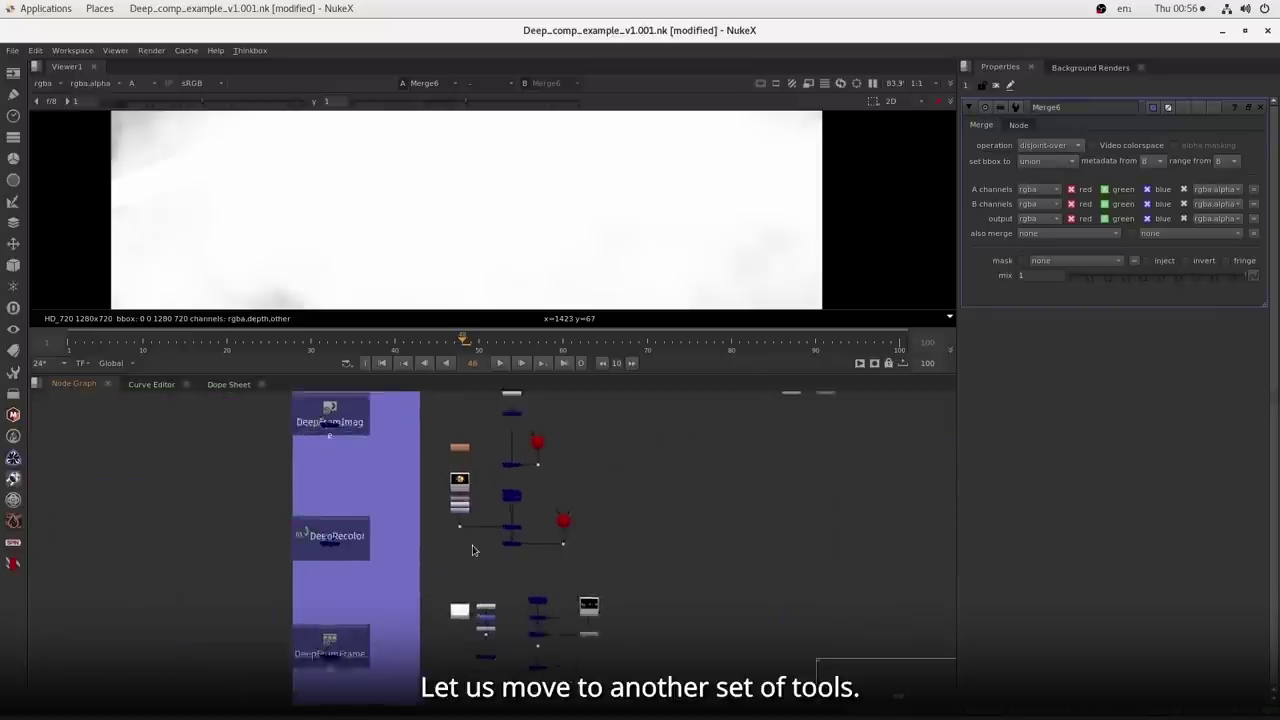
scroll(479, 563, down, 2)
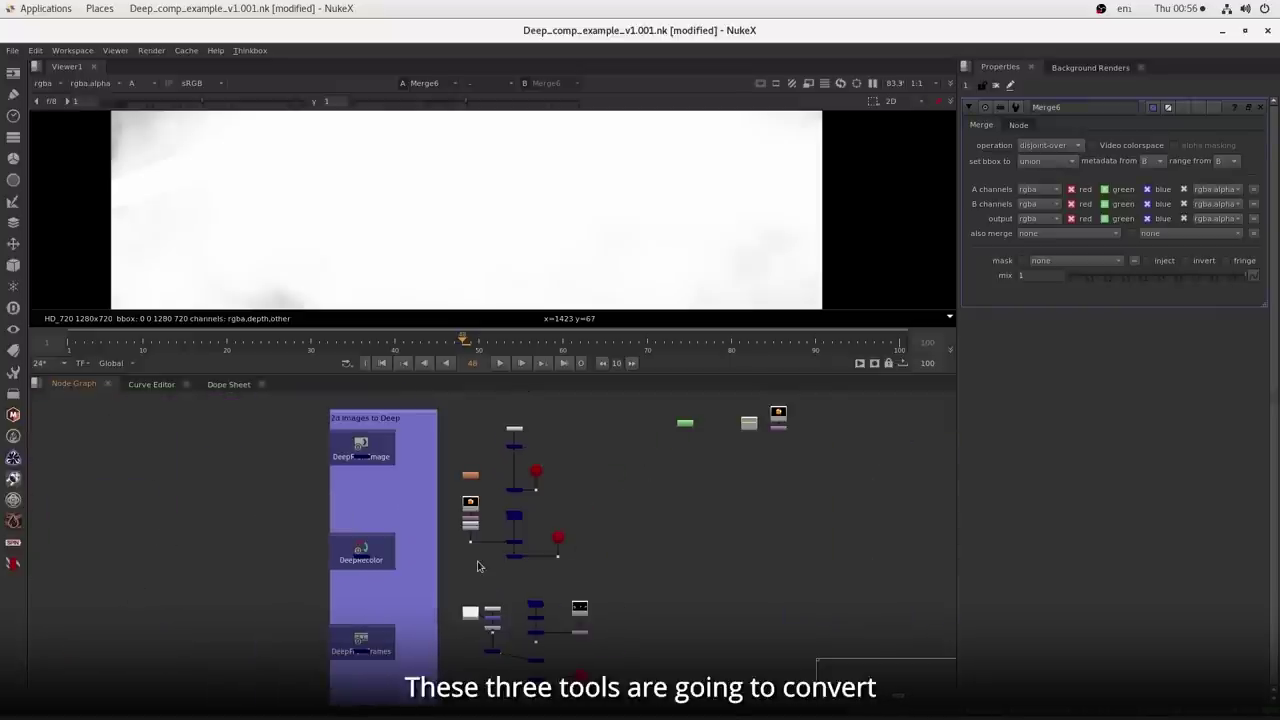
drag(557, 448, 500, 513)
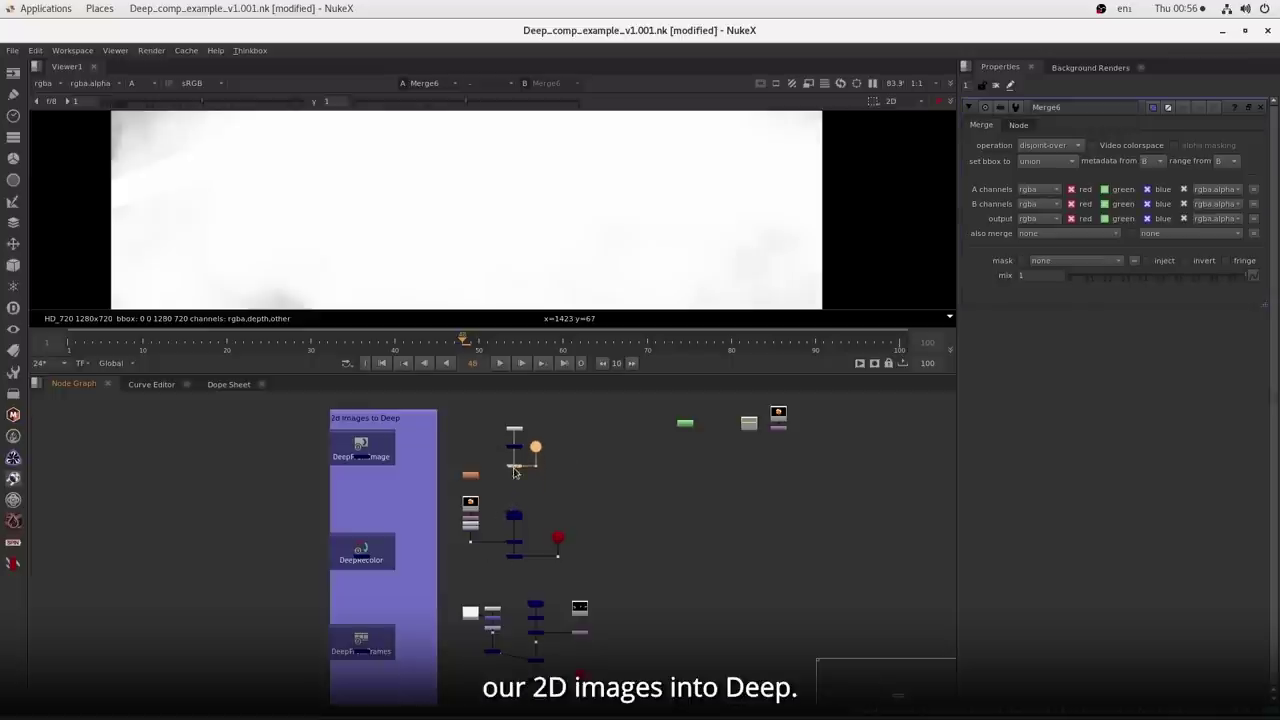
scroll(540, 478, up, 10)
click(528, 456)
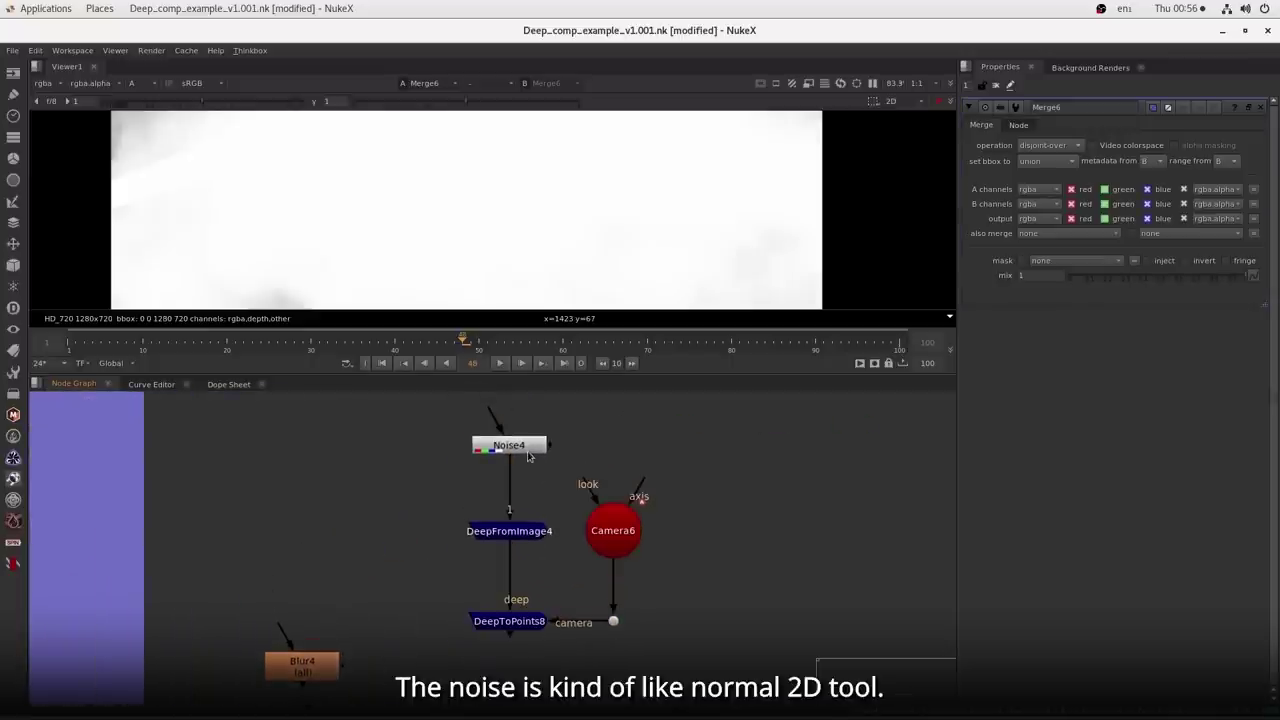
- View the Noise4 output and open the node's properties
click(518, 456)
key(1)
scroll(512, 237, down, 4)
double_click(548, 445)
drag(1207, 252, 1203, 264)
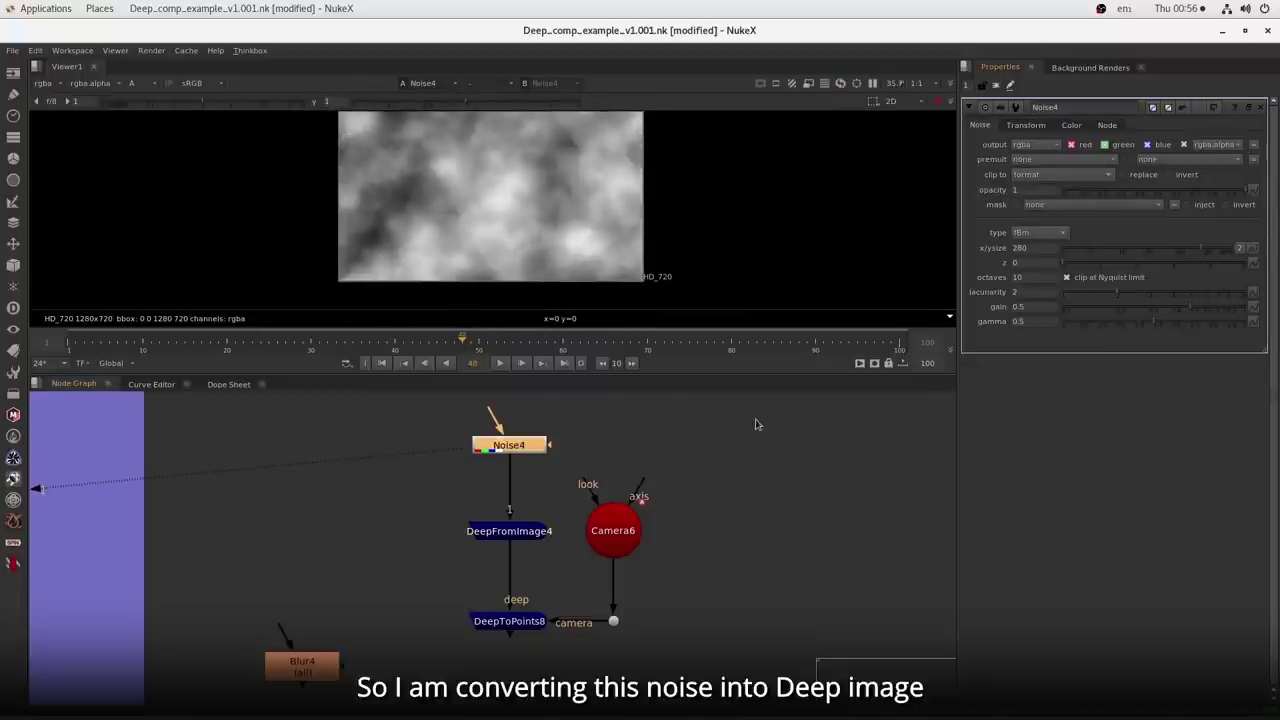
- Open the DeepFromImage4 properties, shift the node up towards Noise4, and view DeepToPoints8 in 3D
double_click(542, 536)
click(516, 624)
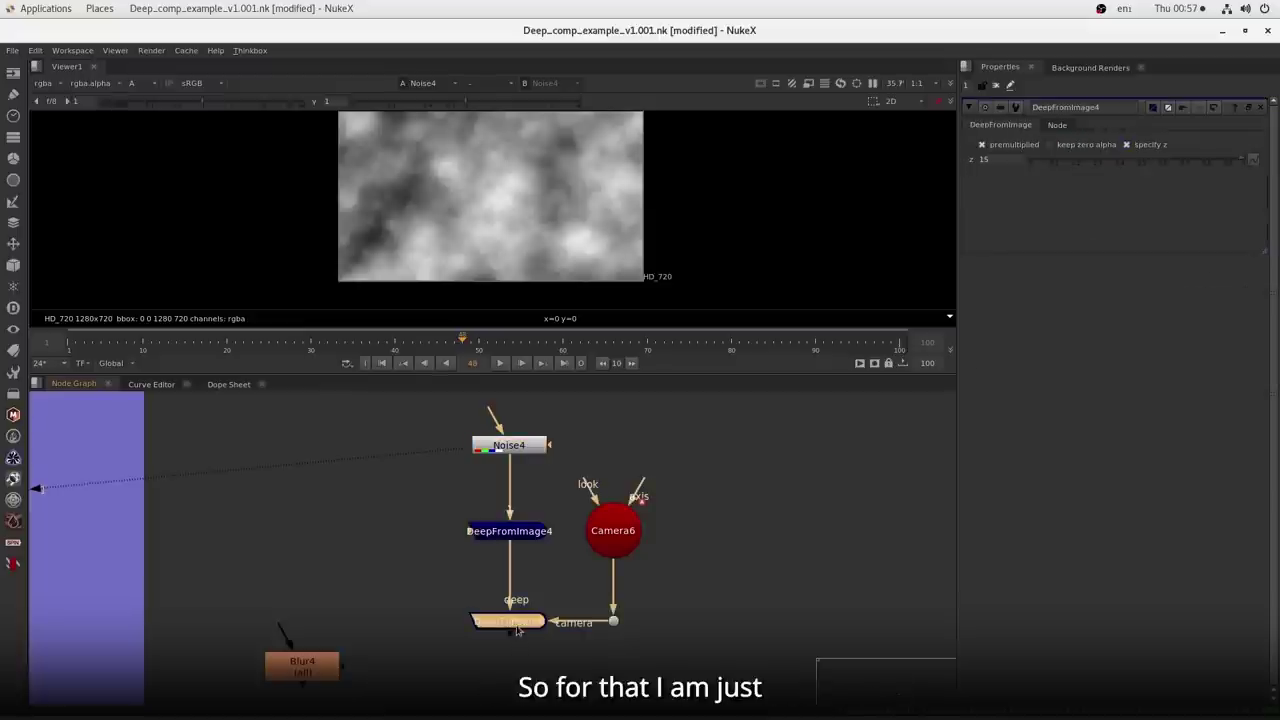
drag(516, 532, 511, 511)
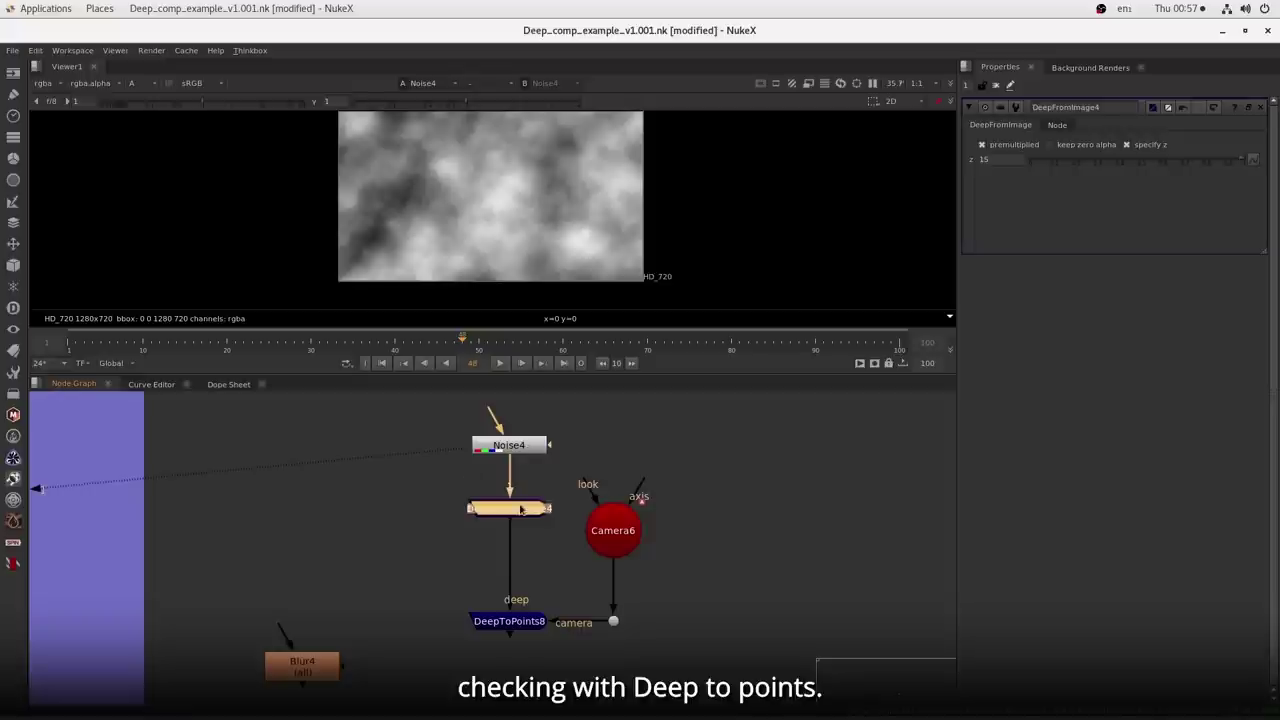
drag(455, 586, 549, 643)
drag(570, 654, 648, 658)
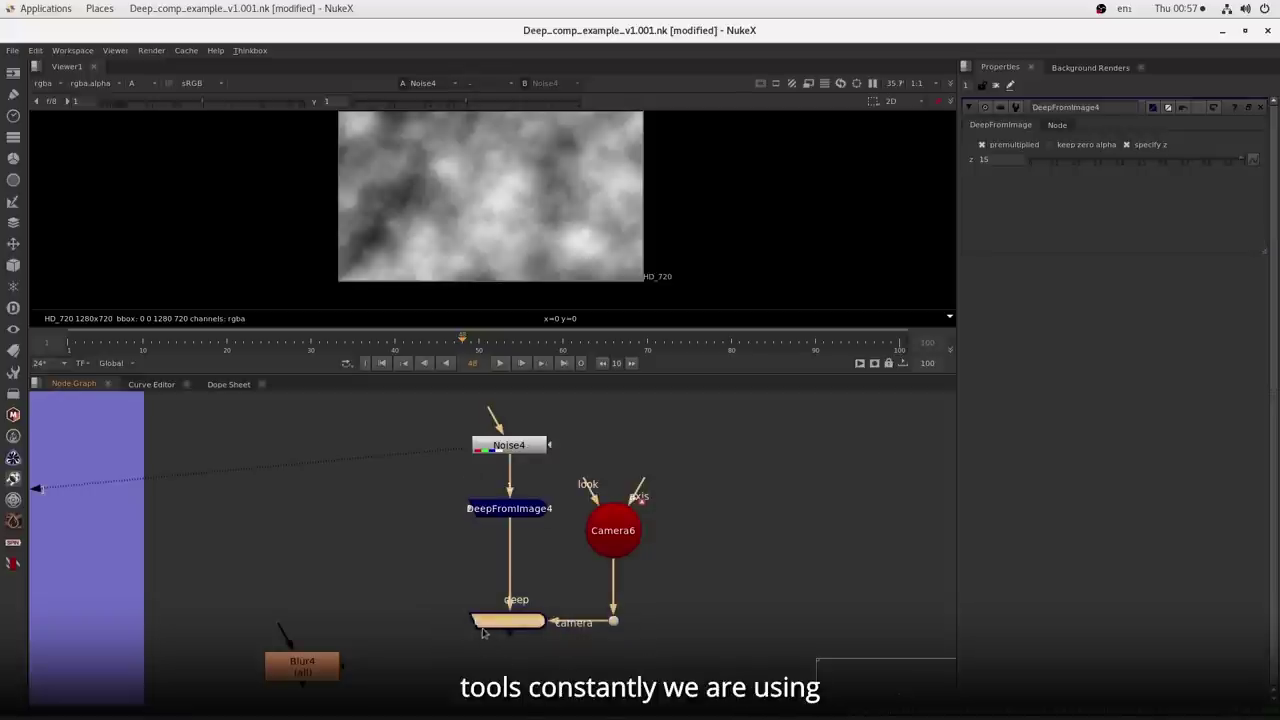
key(1)
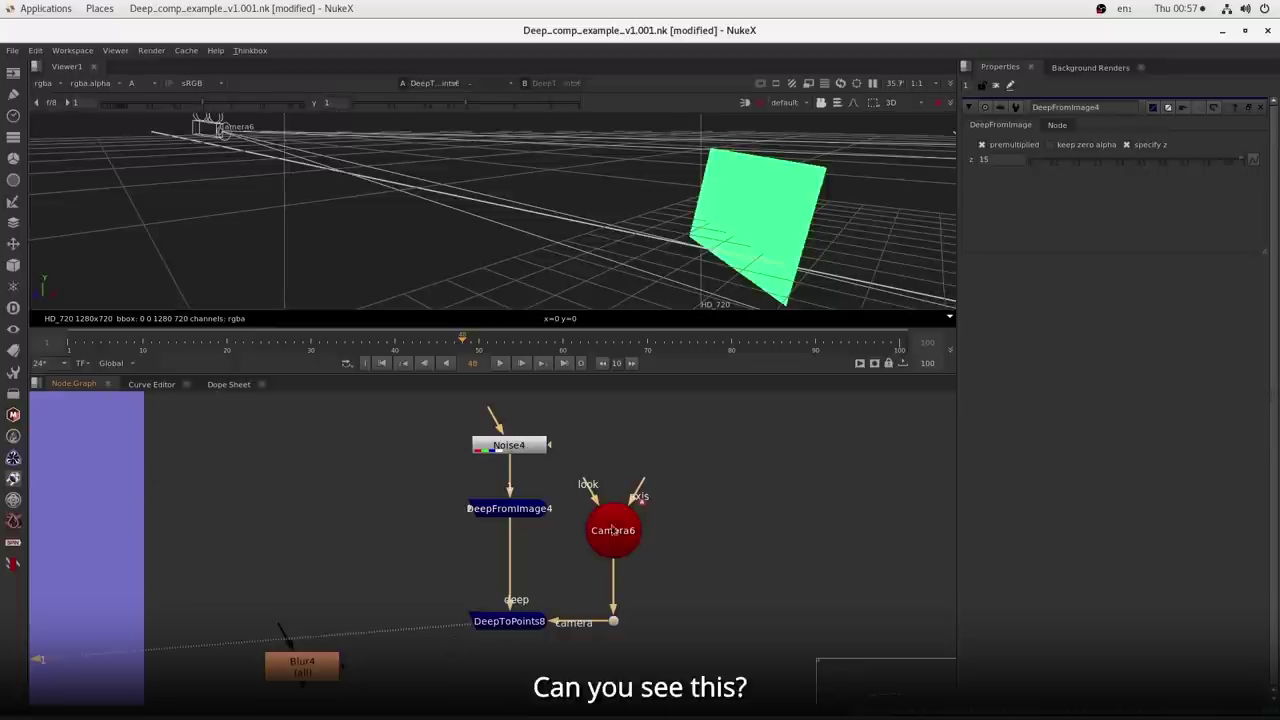
key(f)
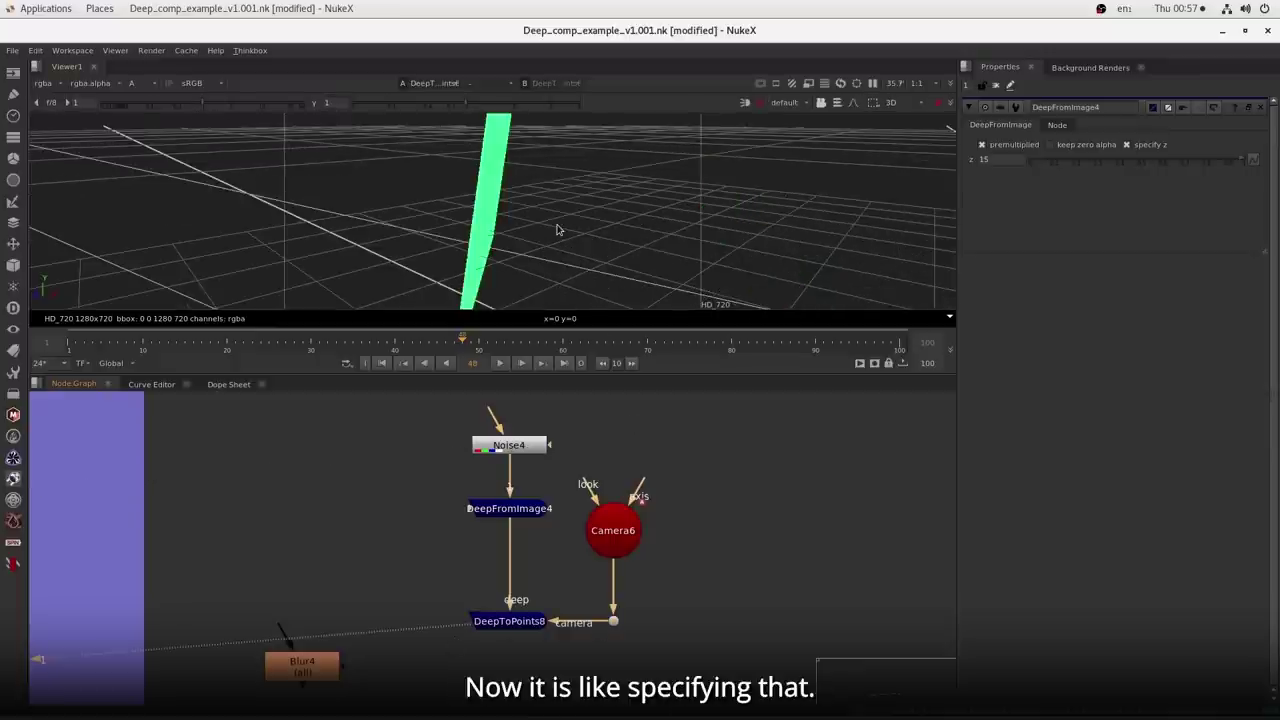
scroll(589, 251, down, 4)
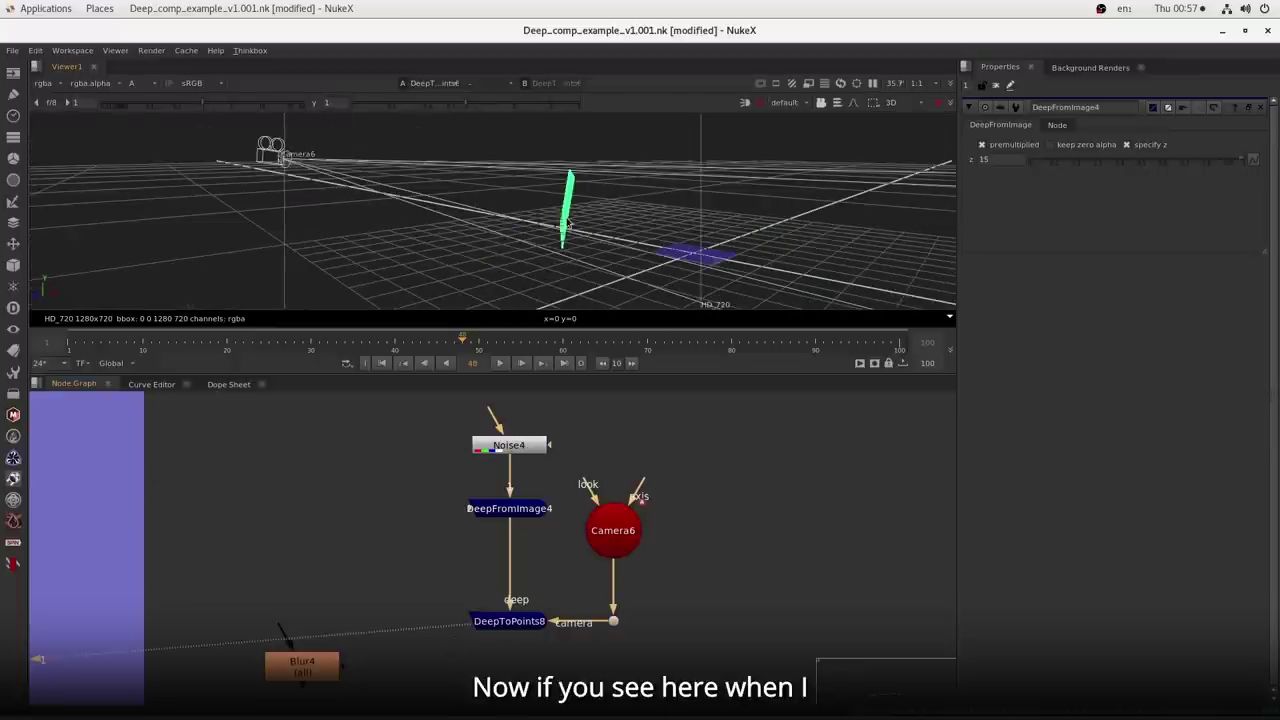
- Try resetting all DeepFromImage4 knobs to their defaults, and undo the reset
click(513, 503)
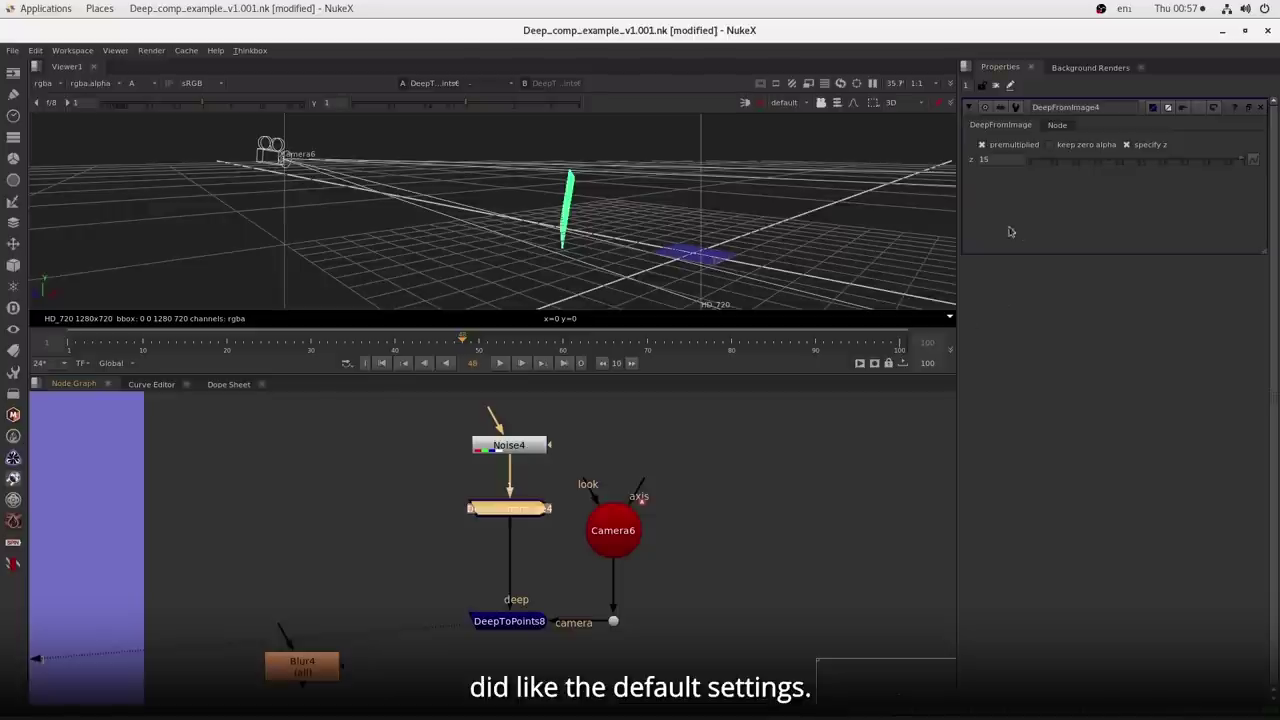
right_click(1054, 213)
click(1091, 247)
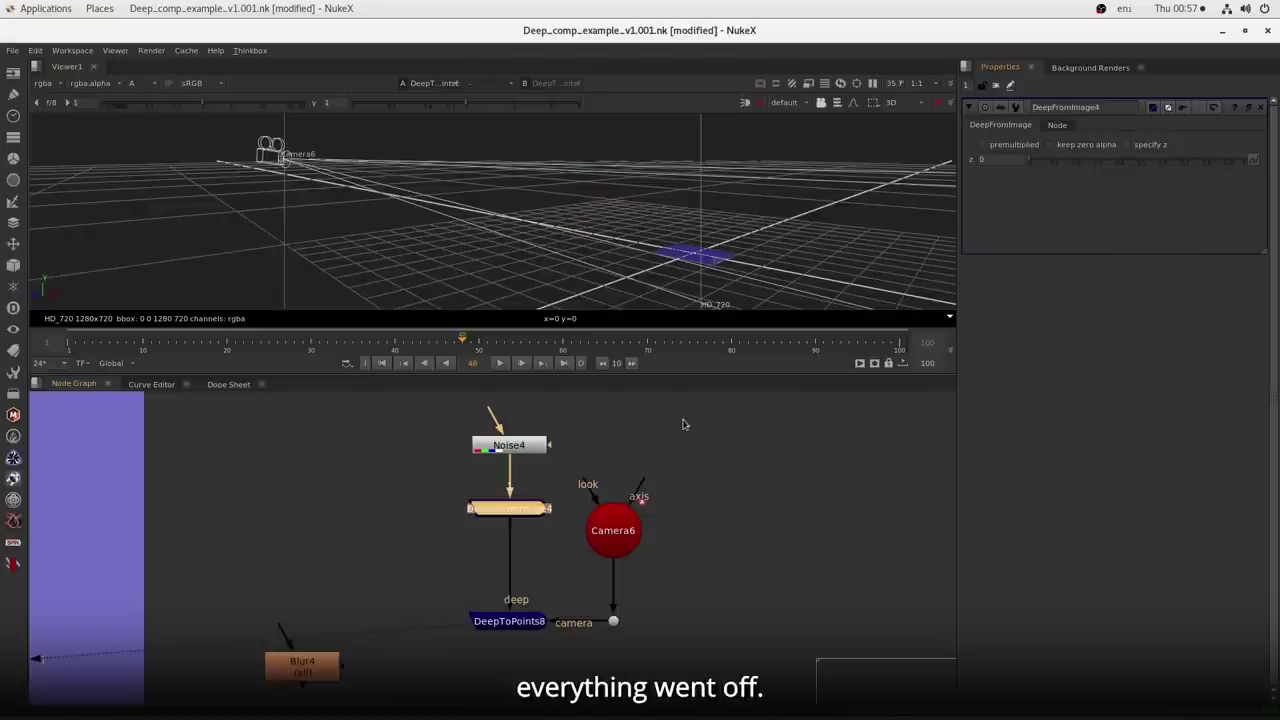
key(ctrl+z)
- Reset the DeepFromImage4 knobs to default, enable specify z and set z to 10
right_click(1053, 213)
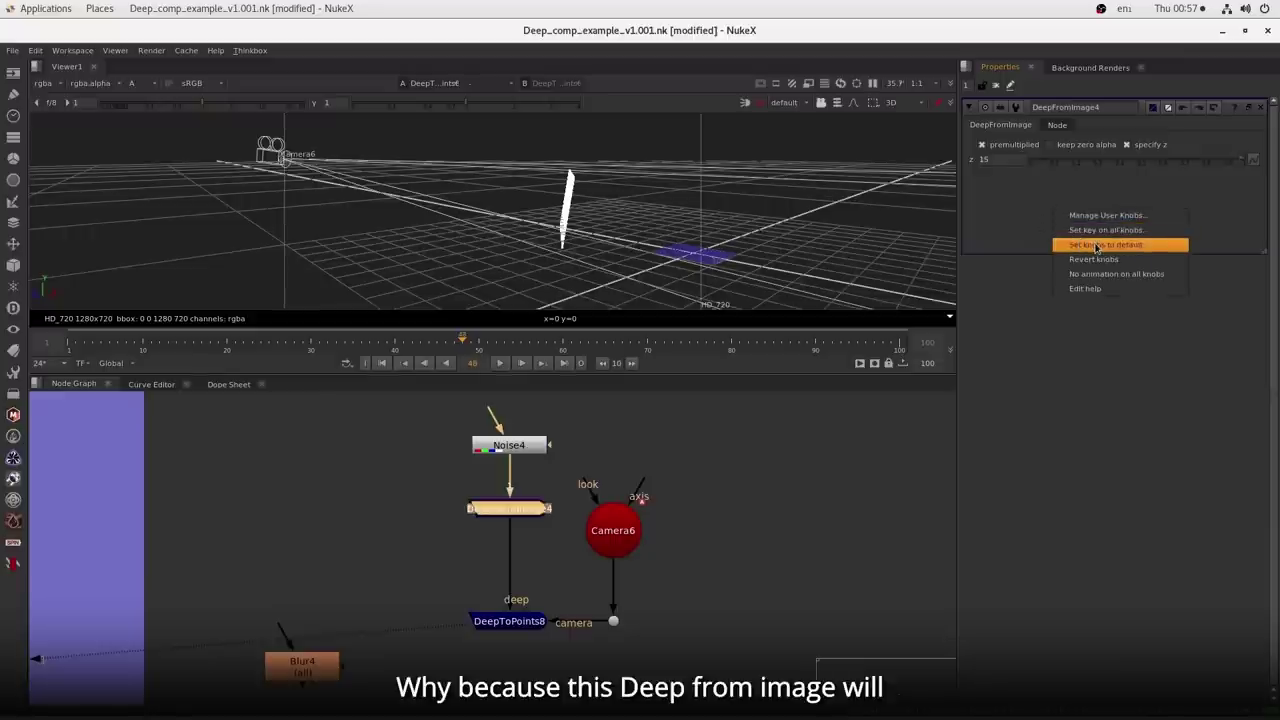
click(1097, 247)
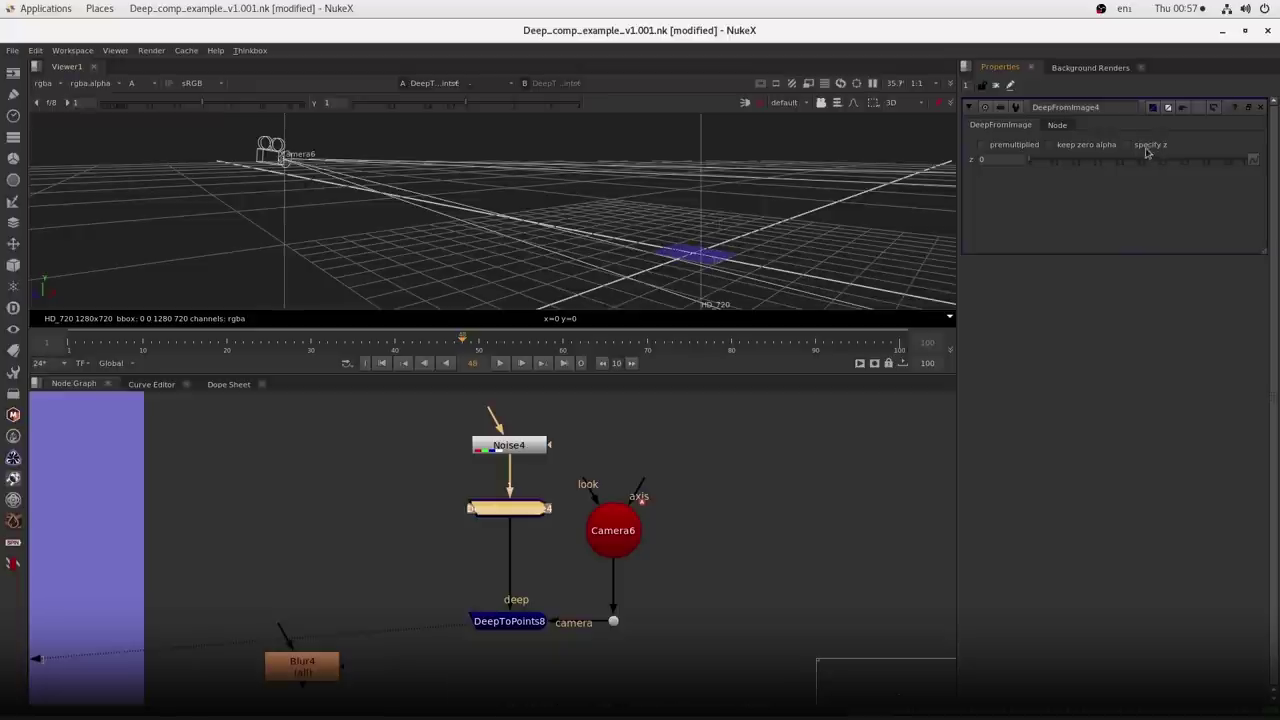
click(1005, 160)
text(0)
key(Return)
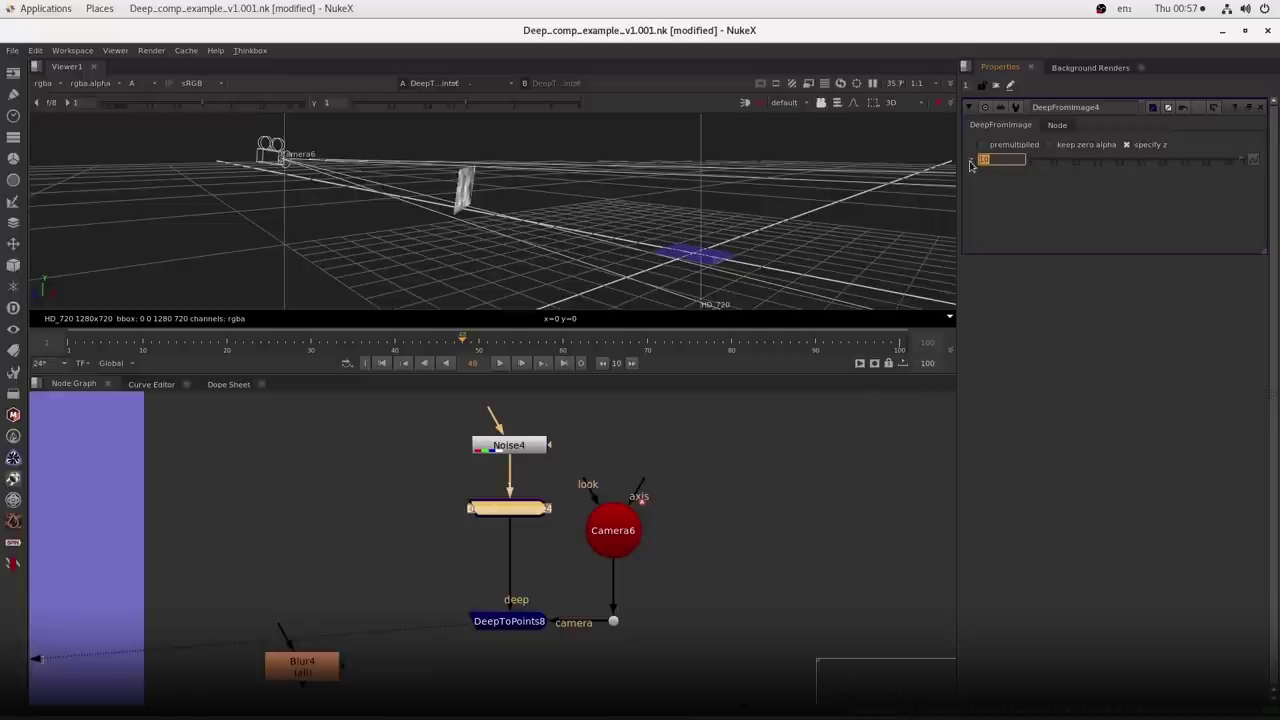
- Set the DeepFromImage4 z value to 5 to bring the noise card closer to the camera
drag(432, 246, 585, 264)
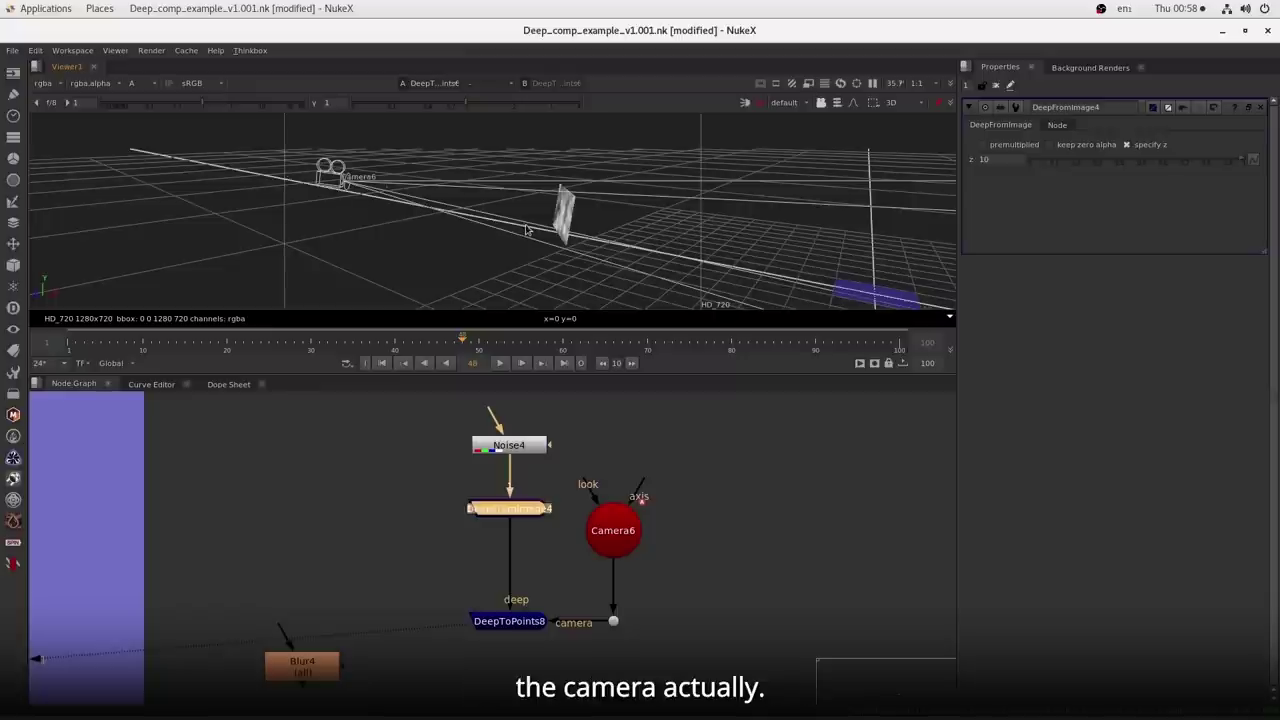
drag(1011, 160, 943, 158)
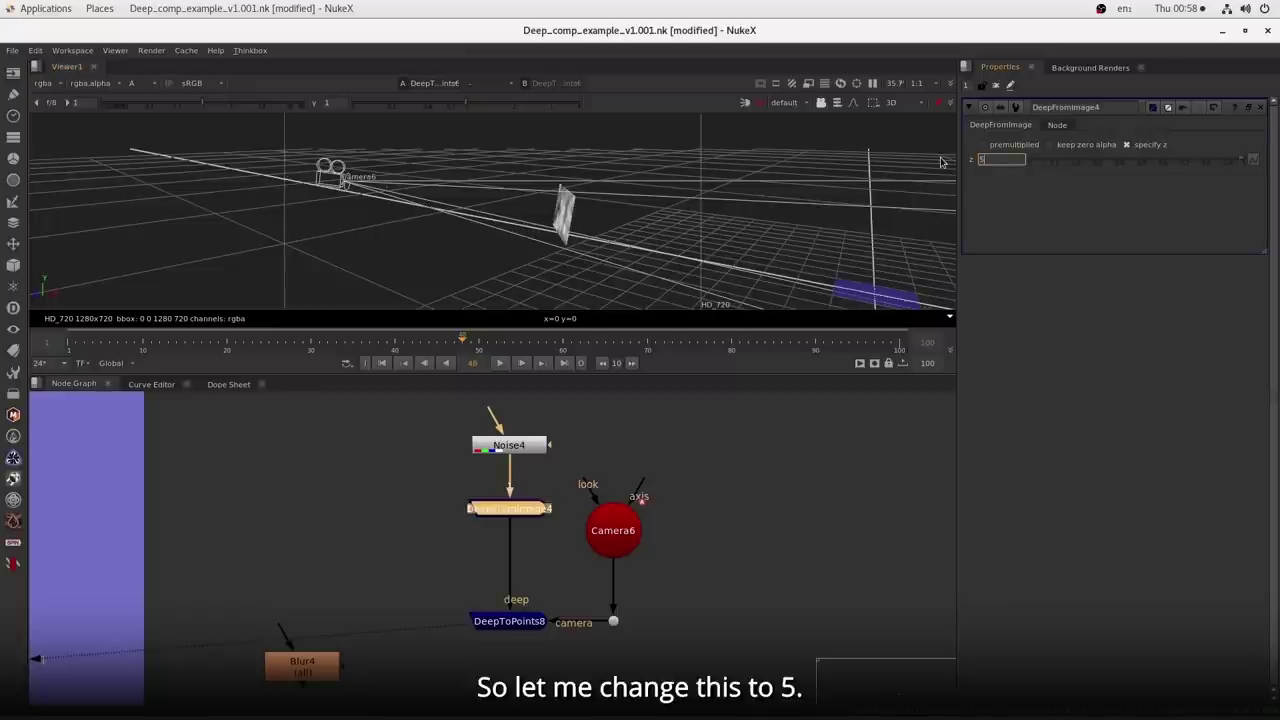
key(Return)
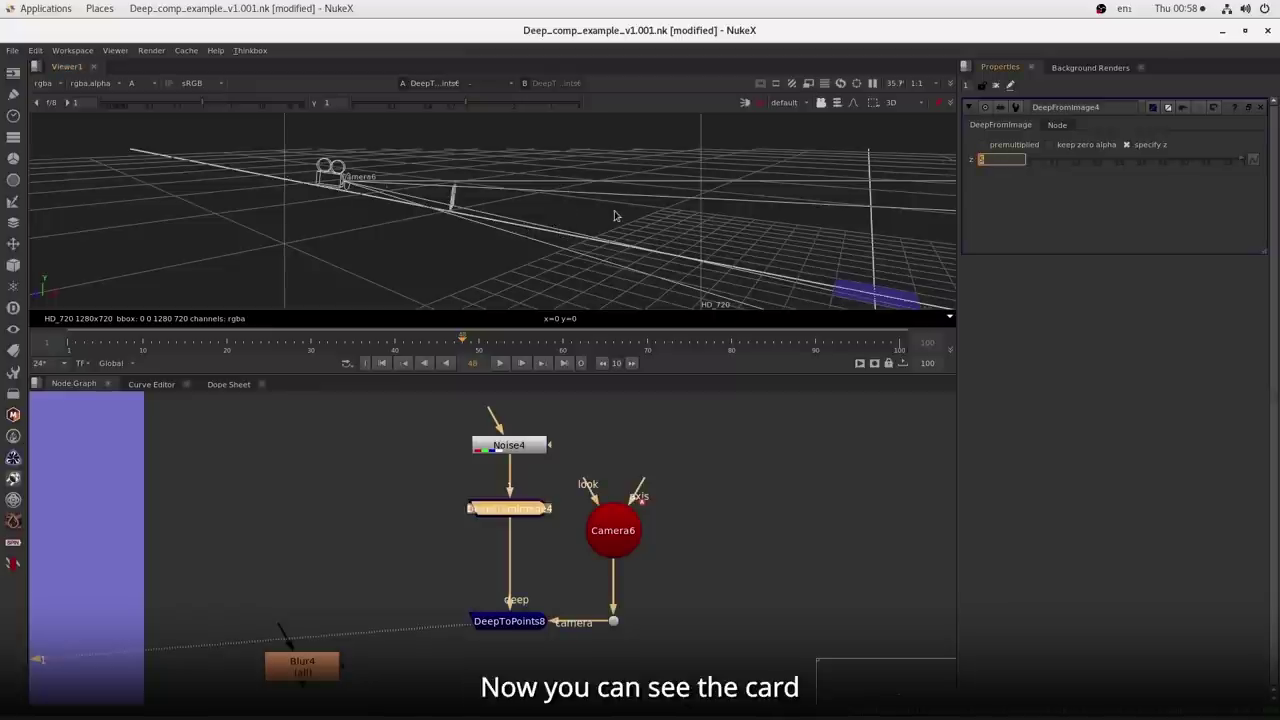
click(1091, 236)
- Turn off specify z and turn on premultiplied for DeepFromImage4
mouse_move(516, 447)
mouse_down()
mouse_move(570, 433)
mouse_move(516, 442)
mouse_up()
scroll(508, 463, up, 2)
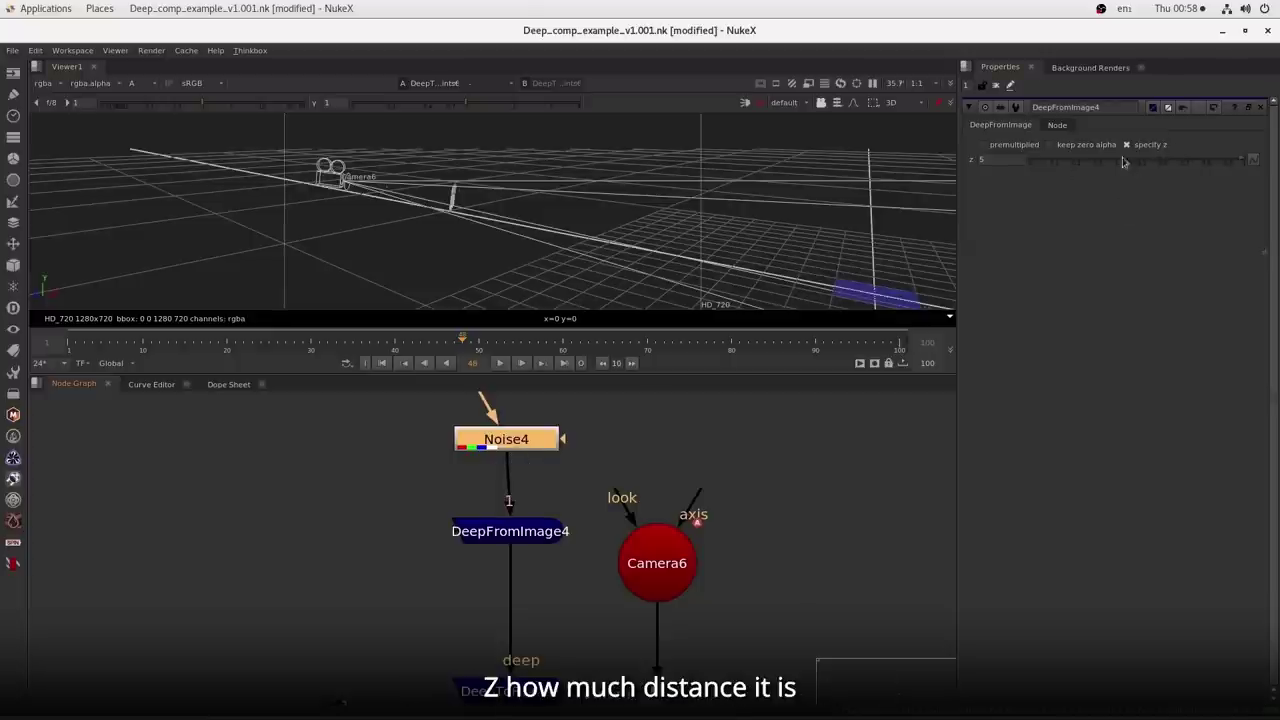
drag(994, 159, 939, 172)
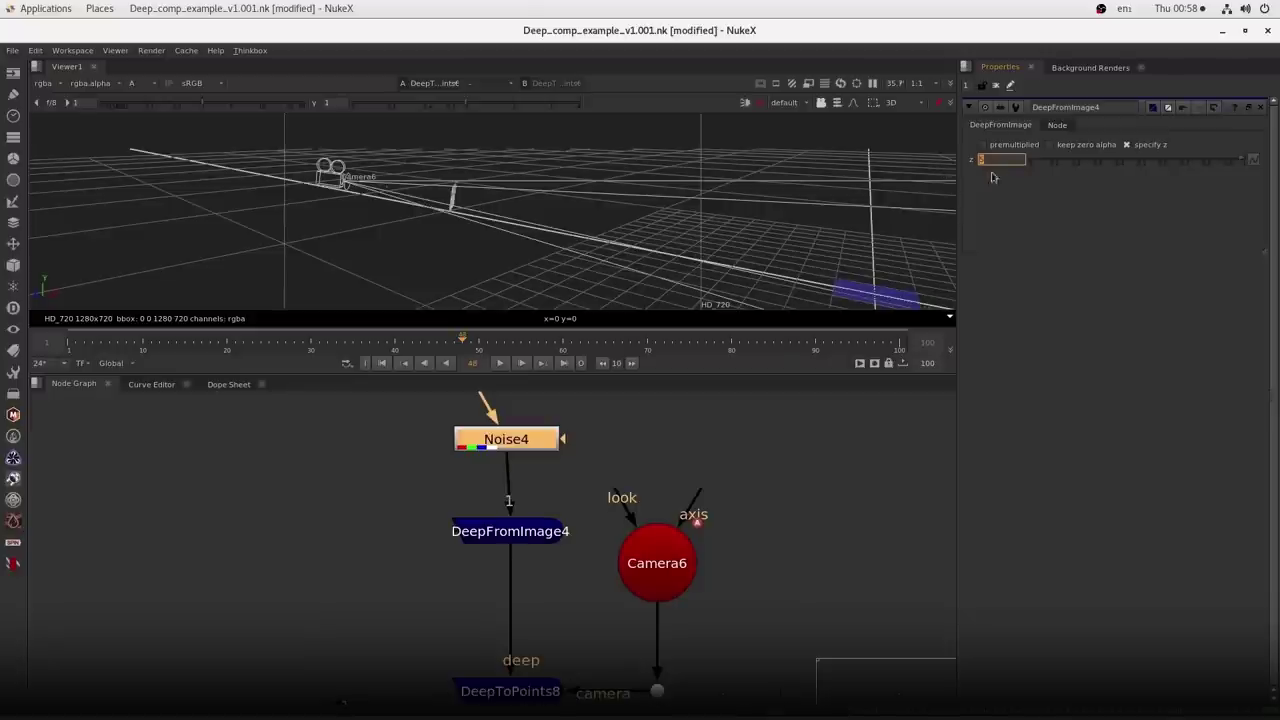
click(1143, 147)
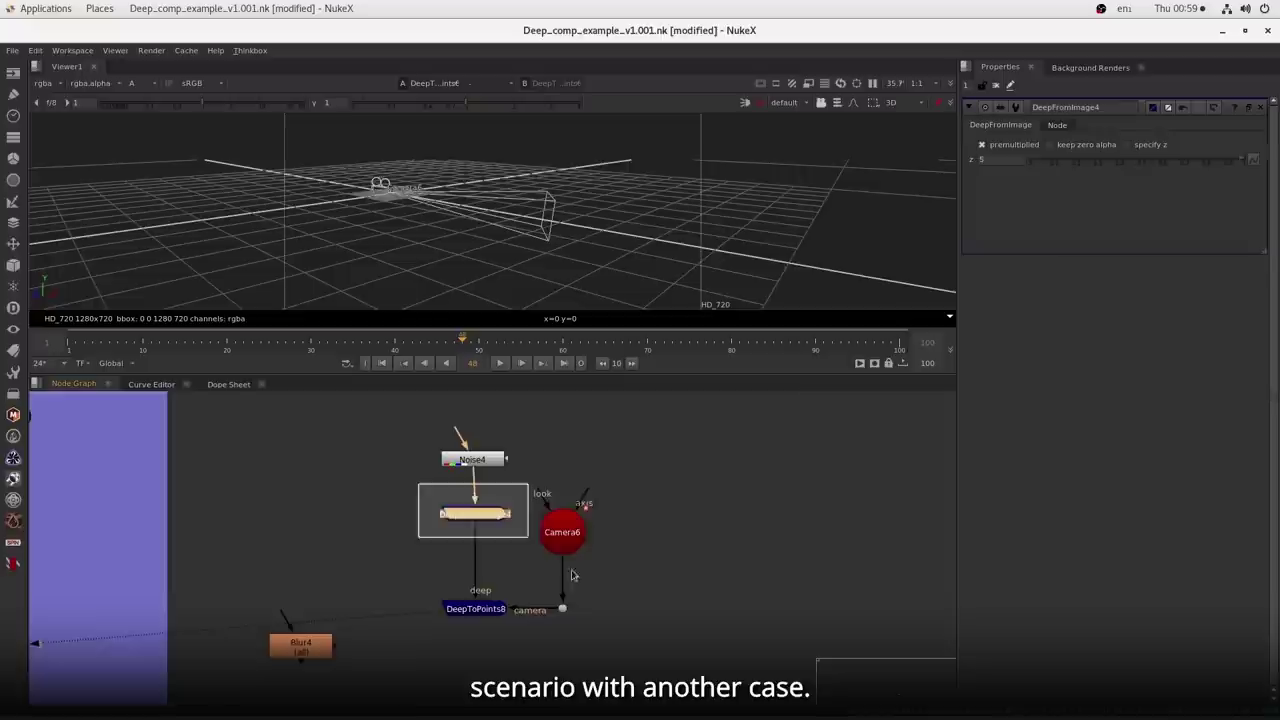
- Duplicate the DeepFromImage, DeepToPoints and camera setup, and feed the copied DeepFromImage from Reformat12 below Read35
drag(572, 575, 636, 638)
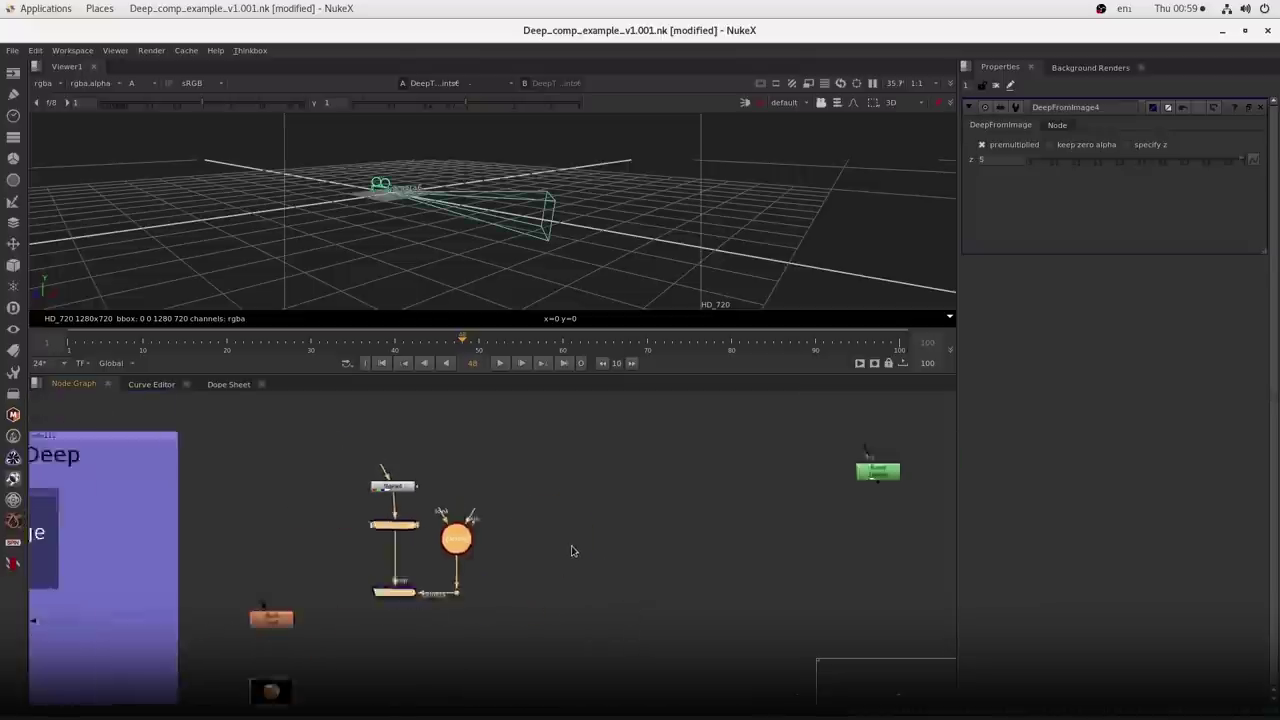
key(ctrl+v)
drag(657, 585, 744, 616)
click(703, 550)
drag(629, 566, 647, 527)
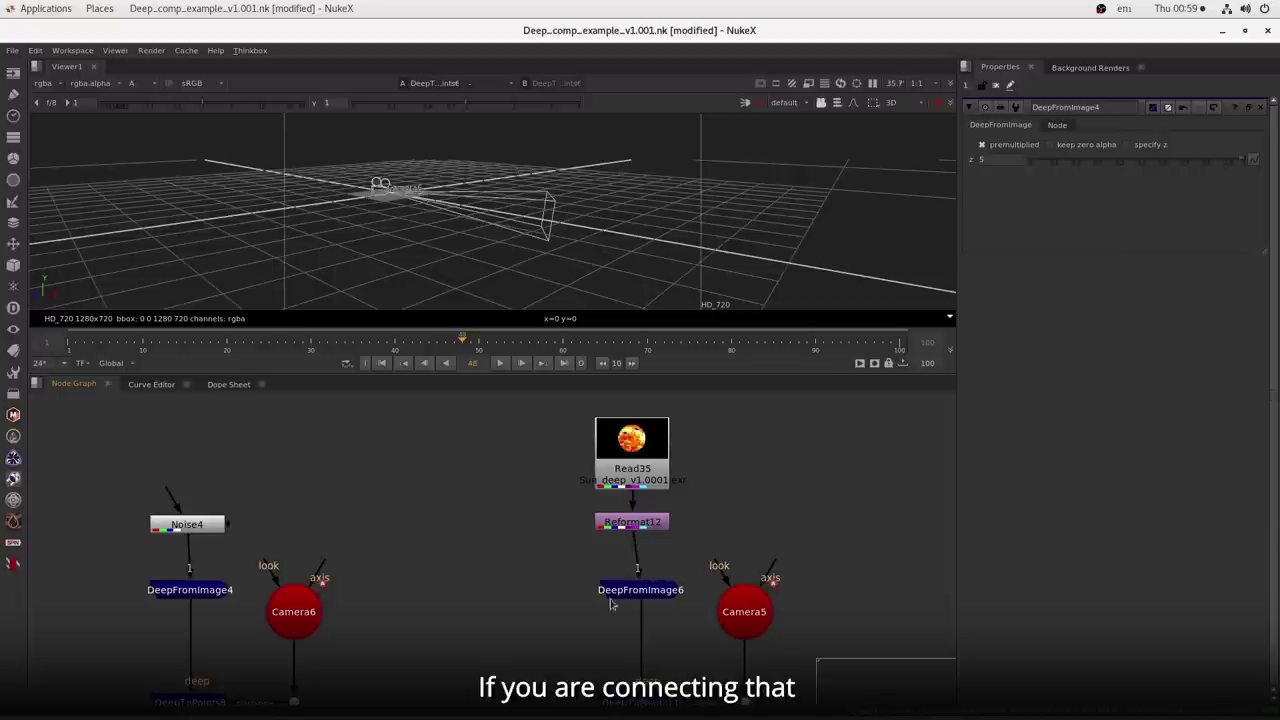
- View the DeepToPoints11 output of the sun in 3D and examine its points alongside the DeepFromImage6 setup
drag(677, 653, 636, 582)
click(618, 636)
key(1)
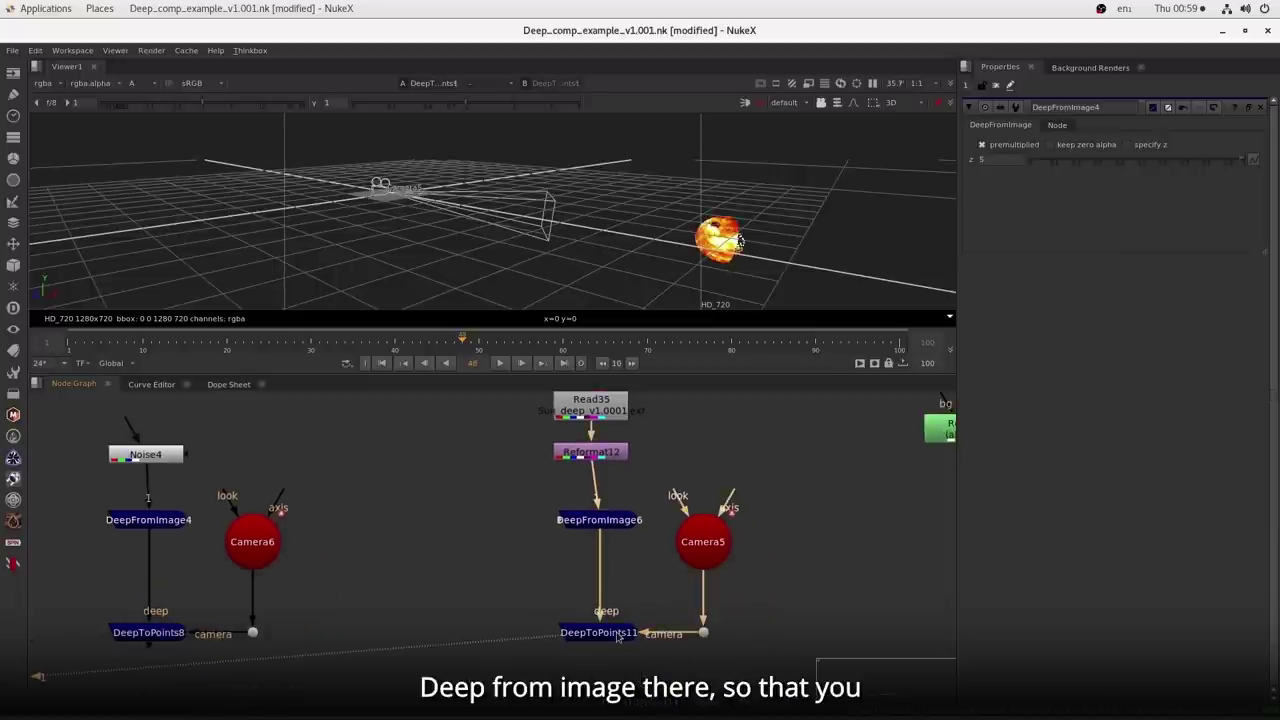
drag(699, 256, 652, 257)
drag(508, 494, 660, 549)
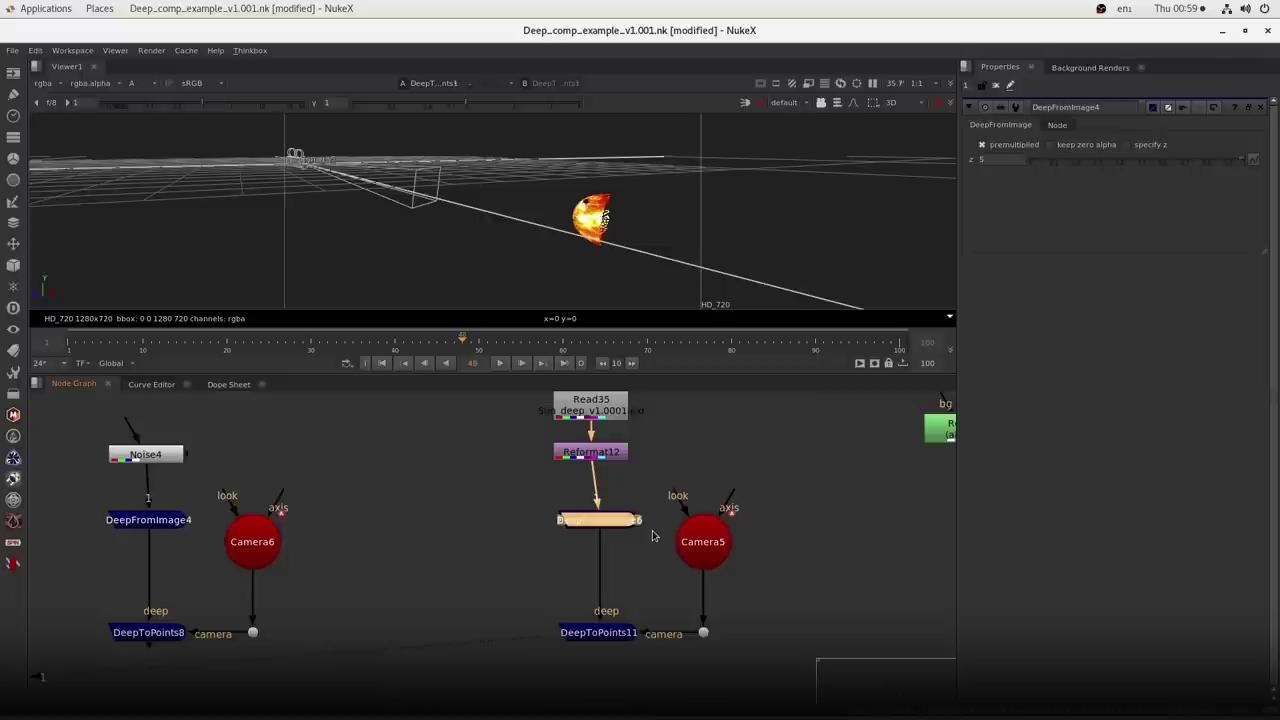
scroll(652, 536, up, 2)
click(646, 544)
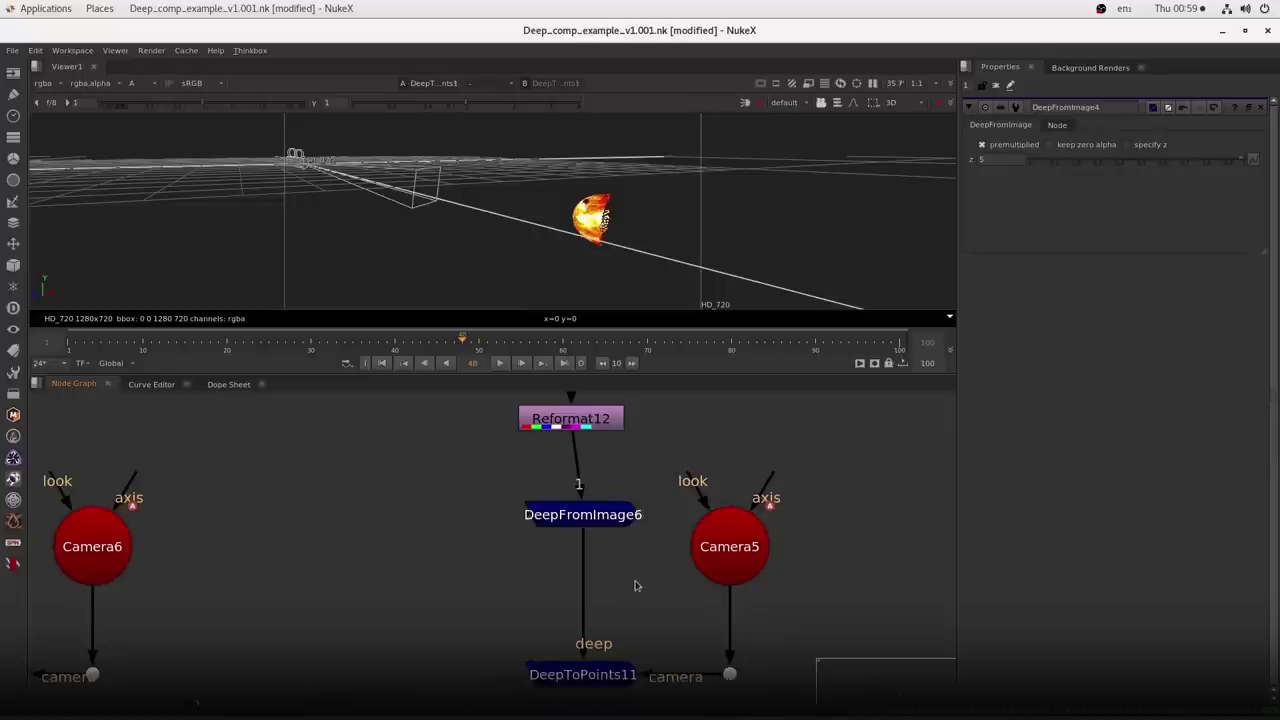
drag(637, 586, 627, 578)
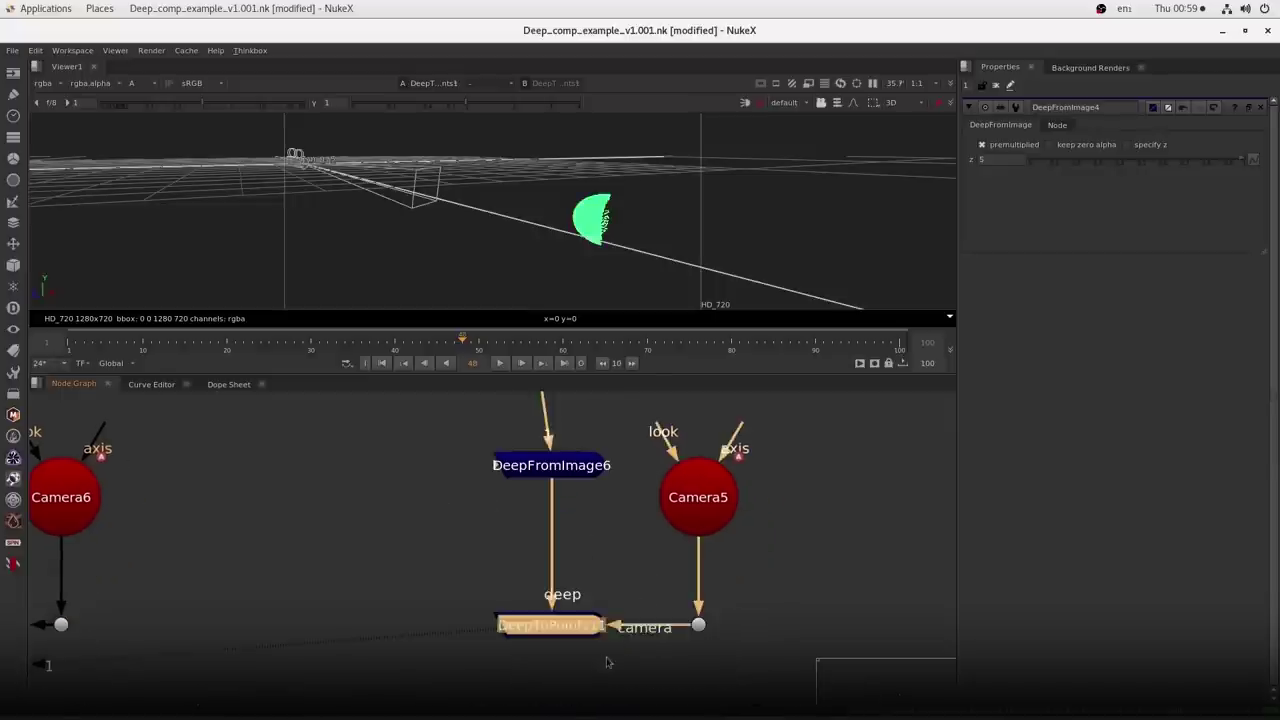
click(608, 661)
- Reset the DeepFromImage6 knobs to default and inspect the sun's points from another angle in 3D
drag(766, 592, 351, 663)
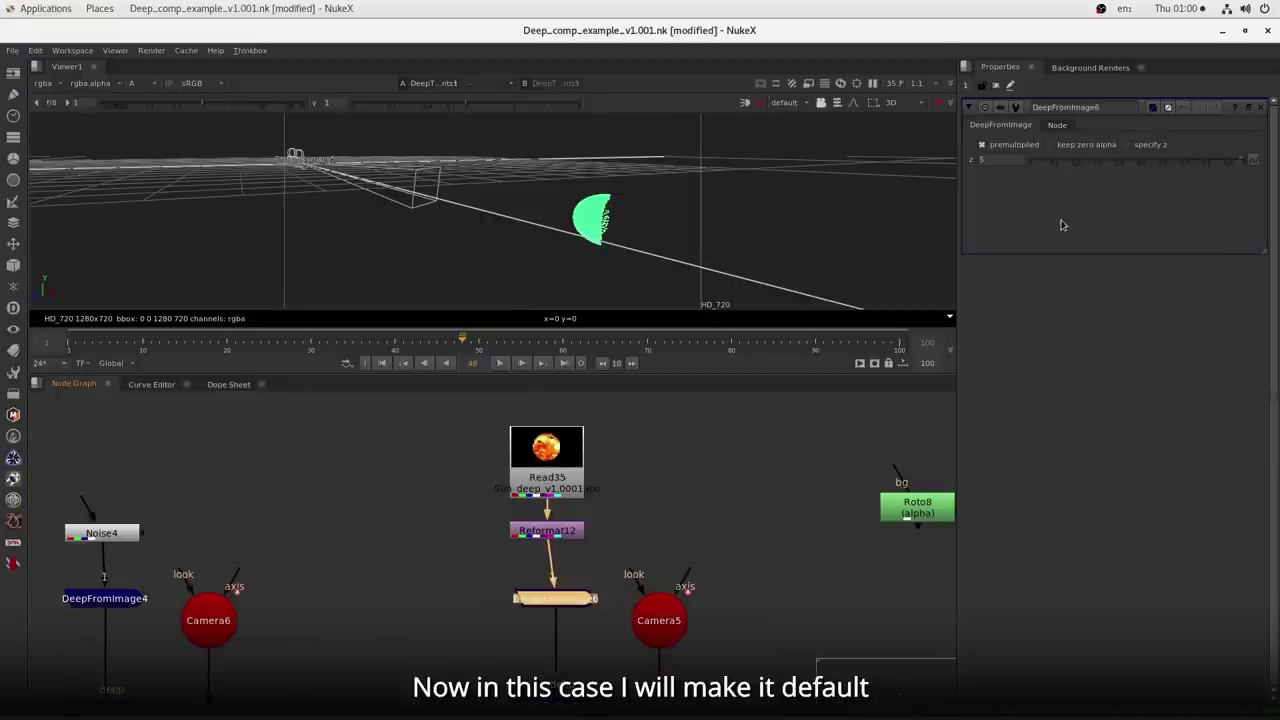
right_click(1074, 212)
click(1105, 247)
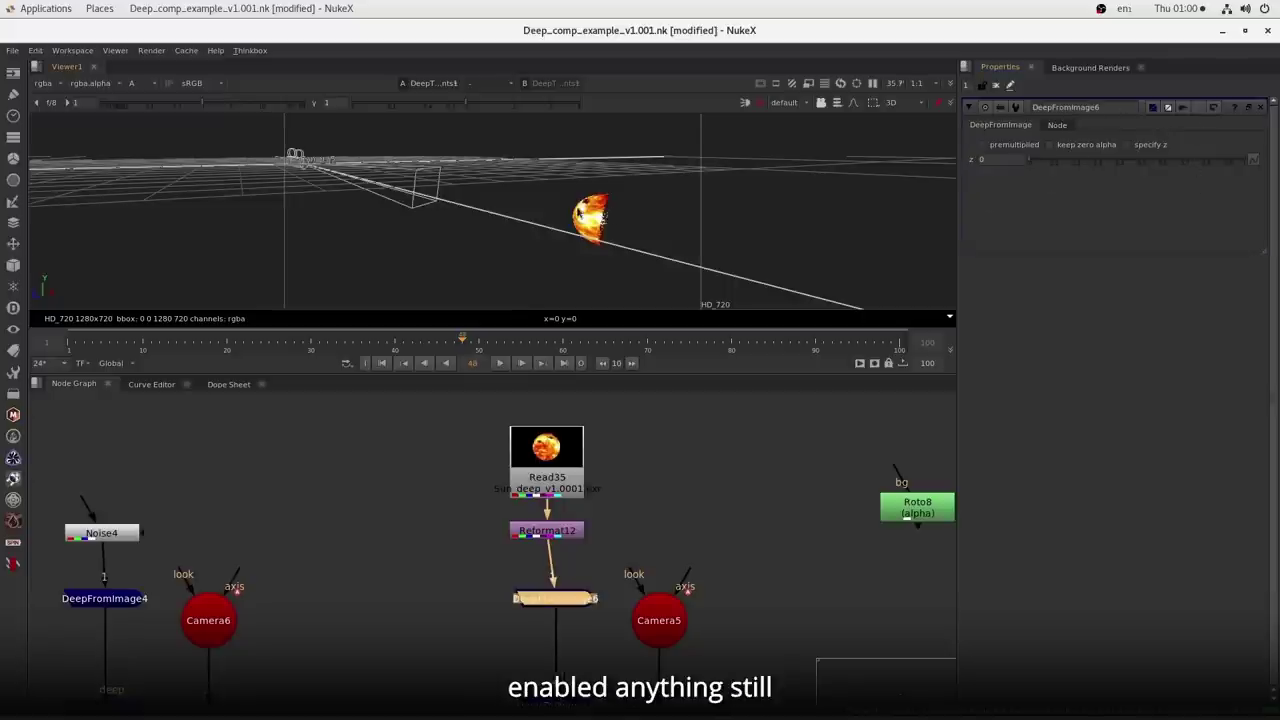
click(576, 214)
drag(586, 287, 400, 255)
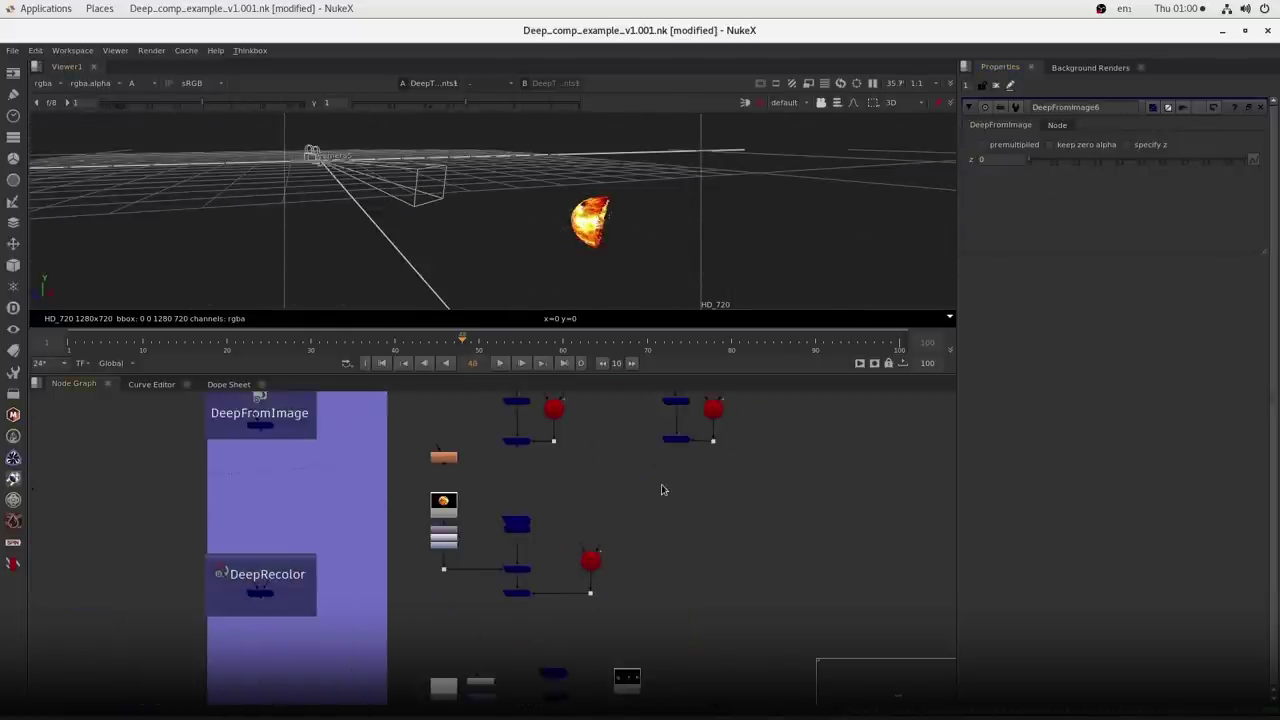
- Space DeepRead55 away from DeepReformat9 in the DeepRecolor example and view Reformat13 in the Read36 color branch
scroll(600, 518, up, 2)
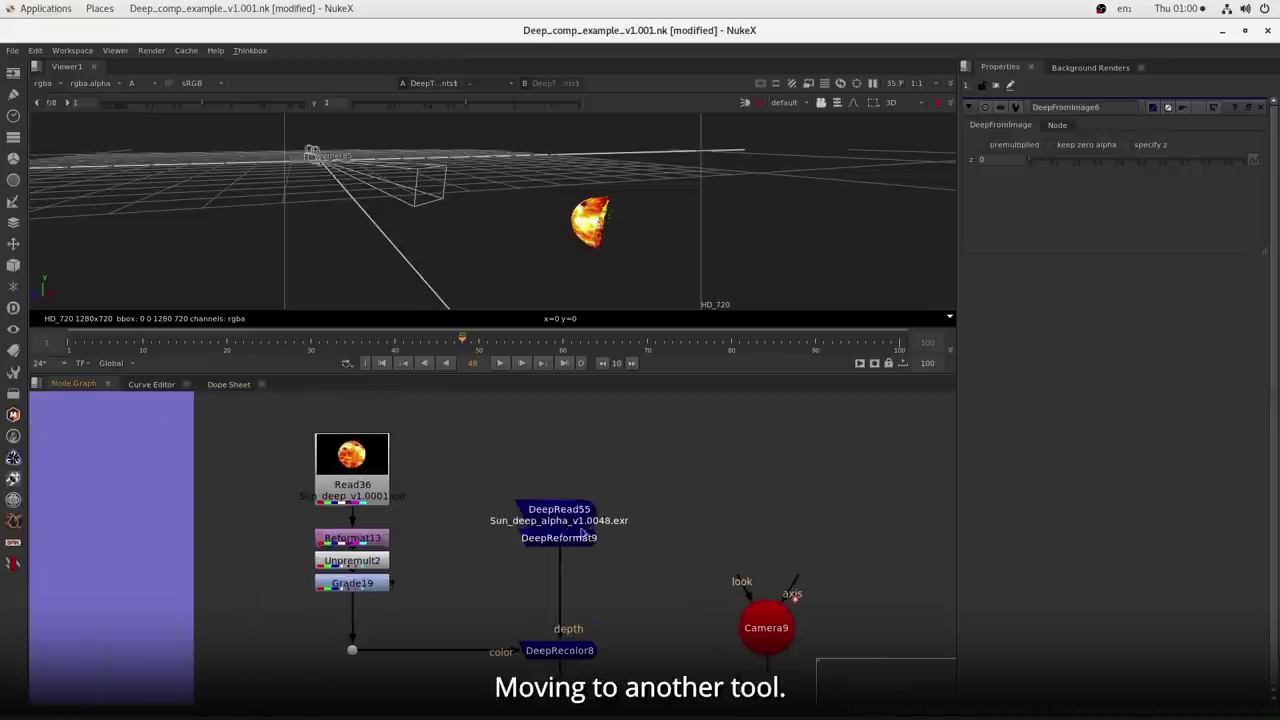
drag(560, 510, 557, 451)
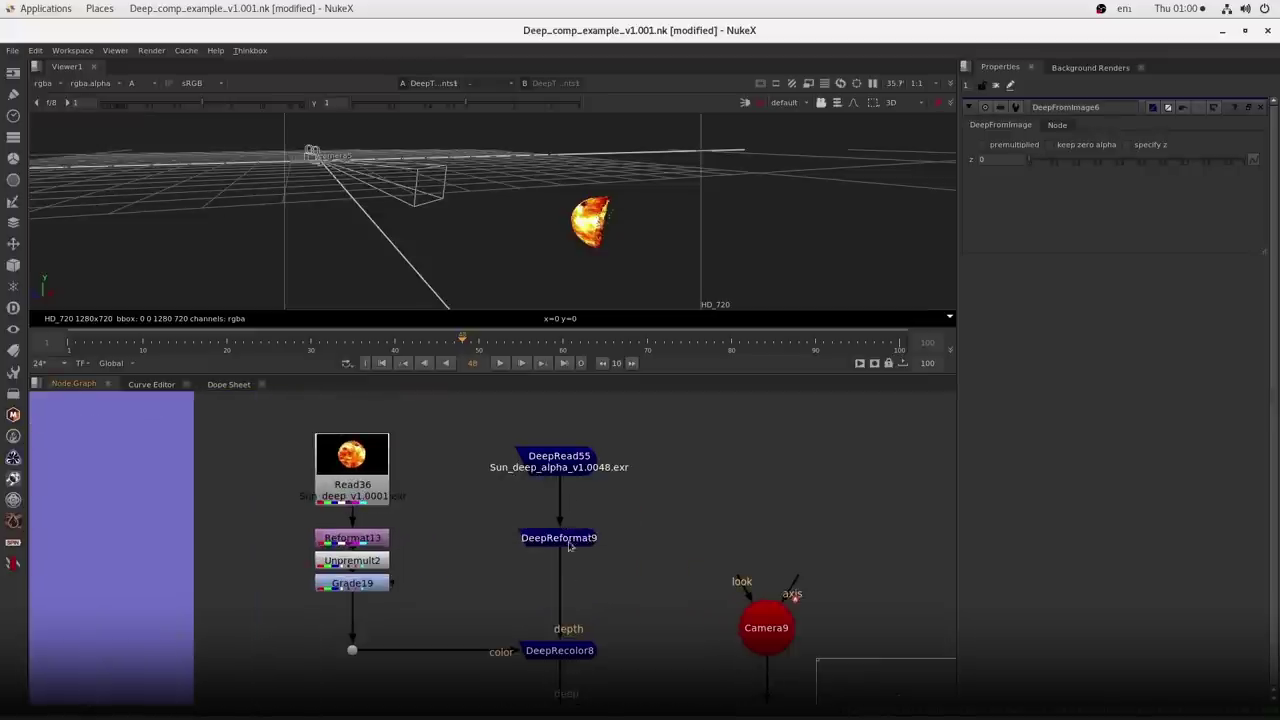
scroll(607, 600, up, 3)
drag(281, 405, 640, 662)
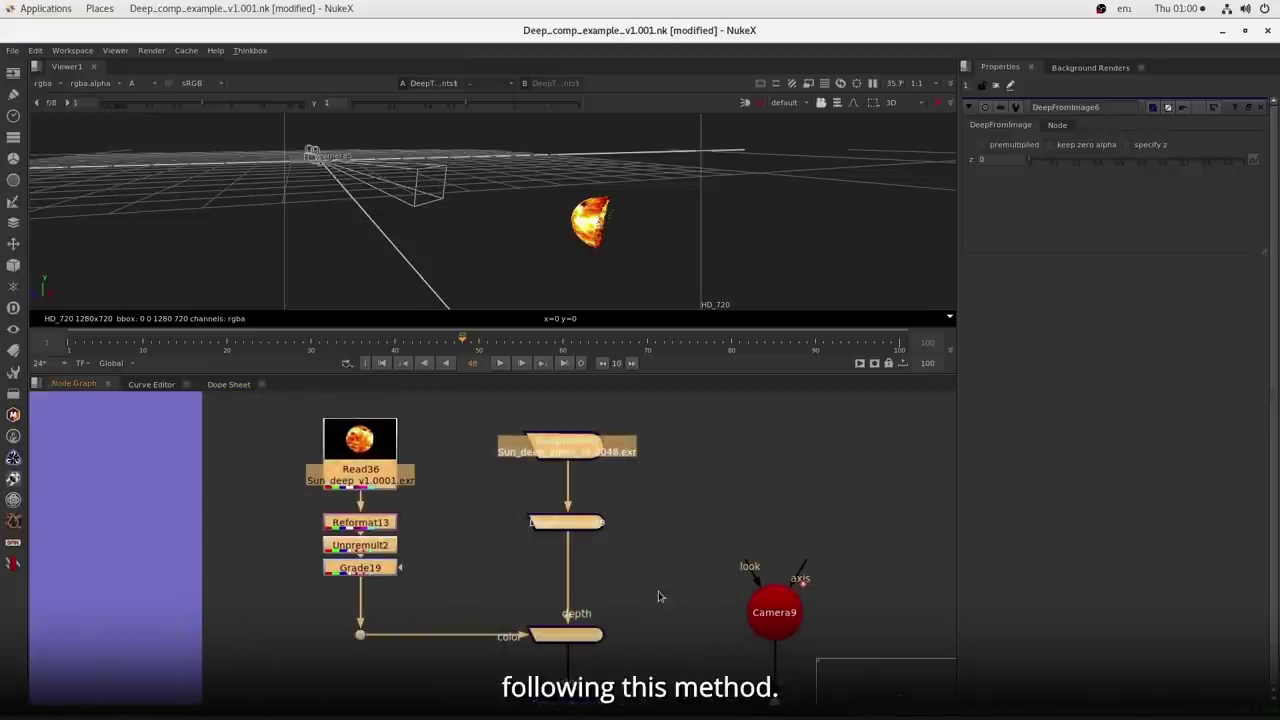
click(658, 596)
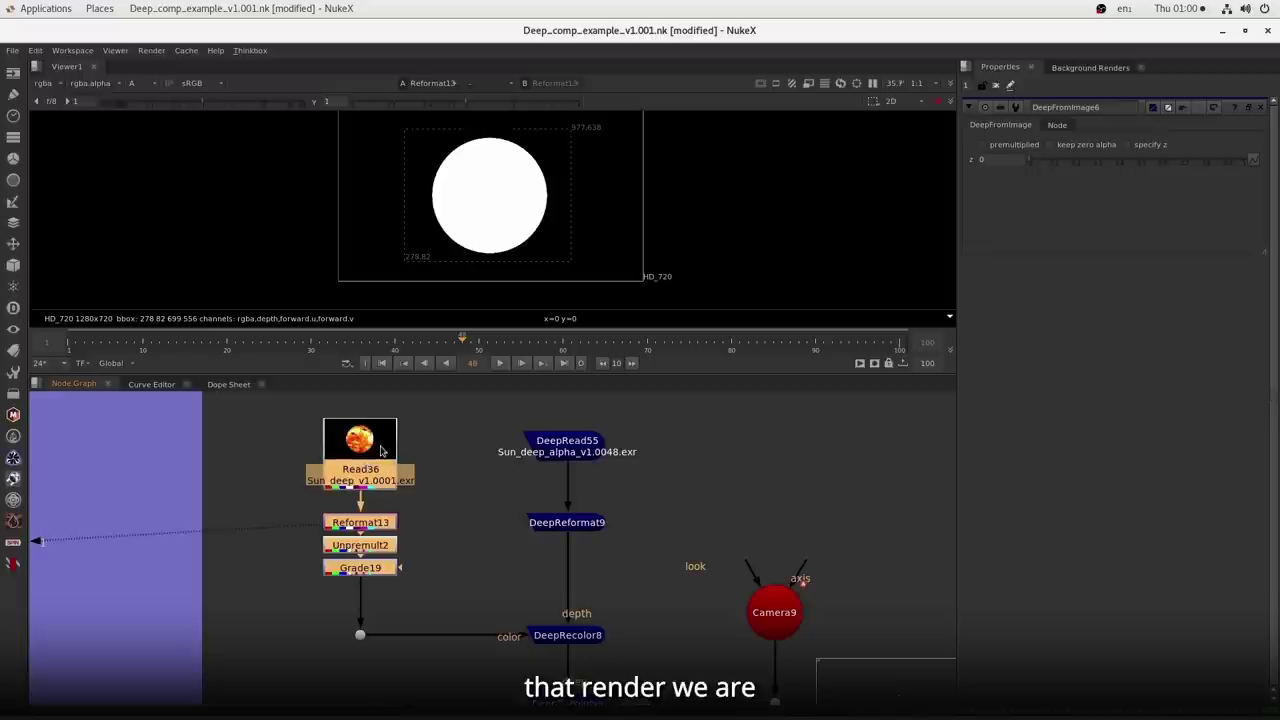
drag(618, 652, 619, 629)
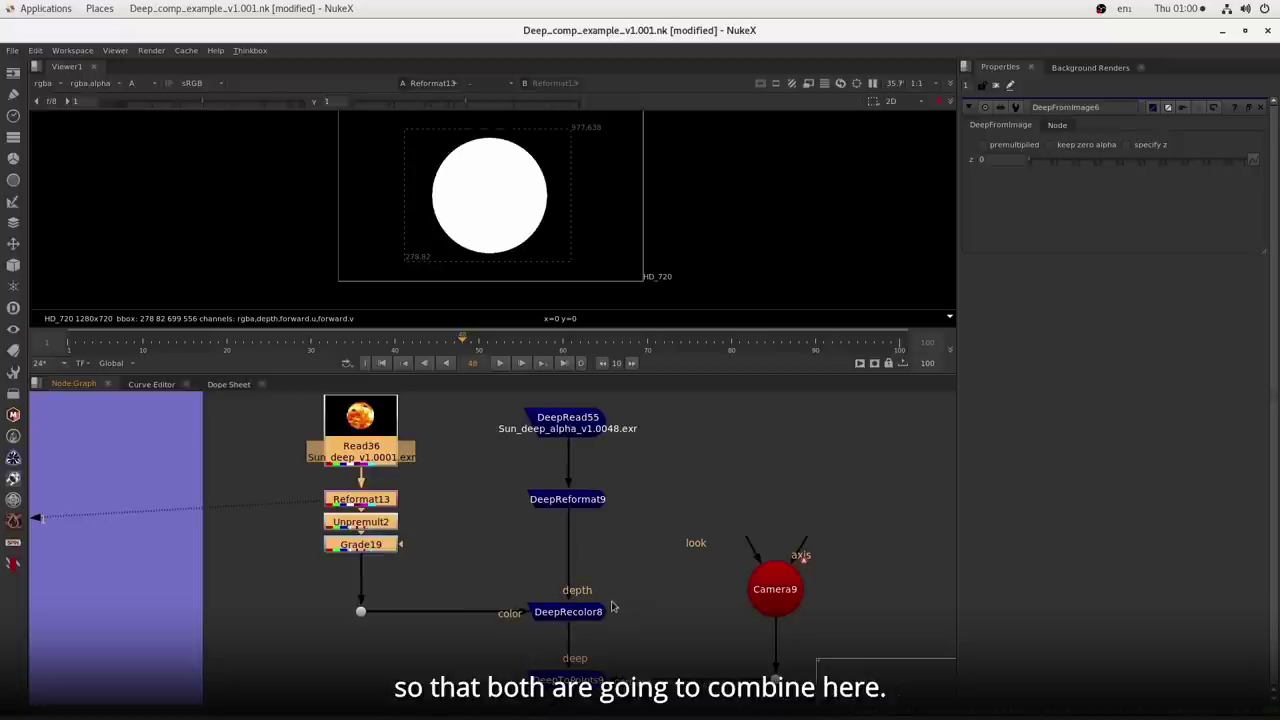
drag(626, 562, 510, 646)
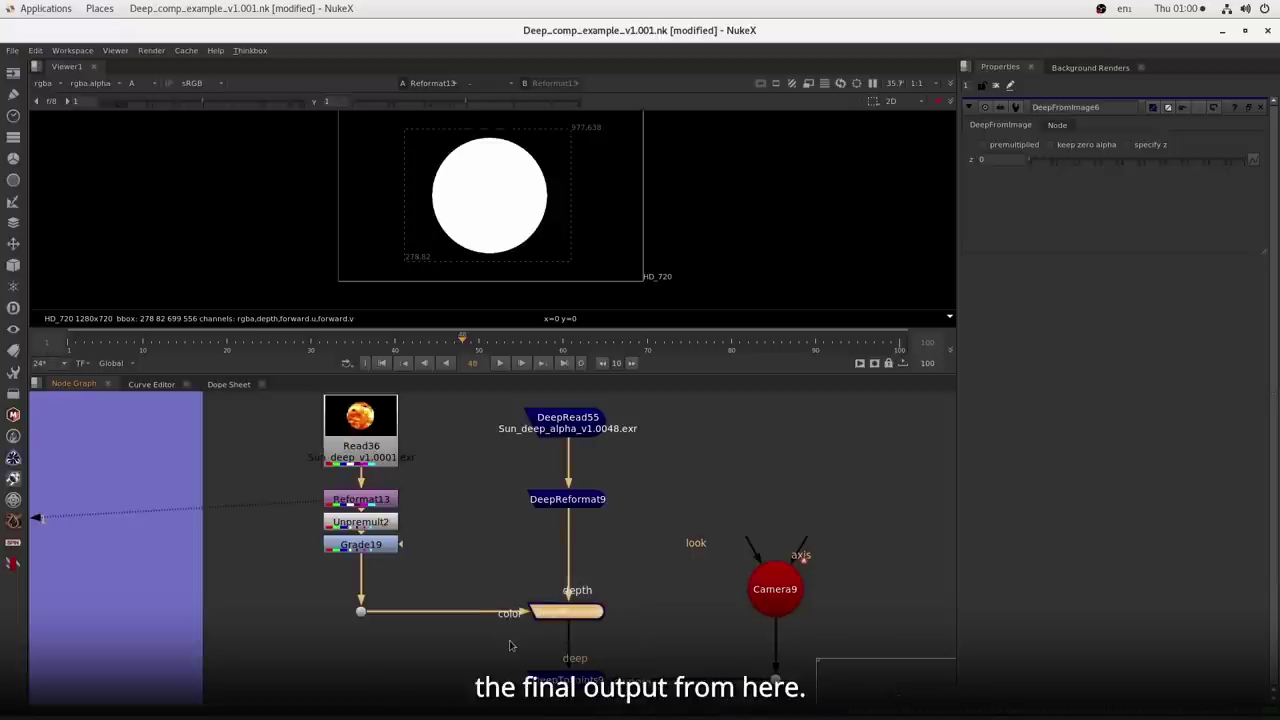
- View the DeepRead55 output, move DeepReformat9 closer below it and view the reformatted deep alpha
click(567, 417)
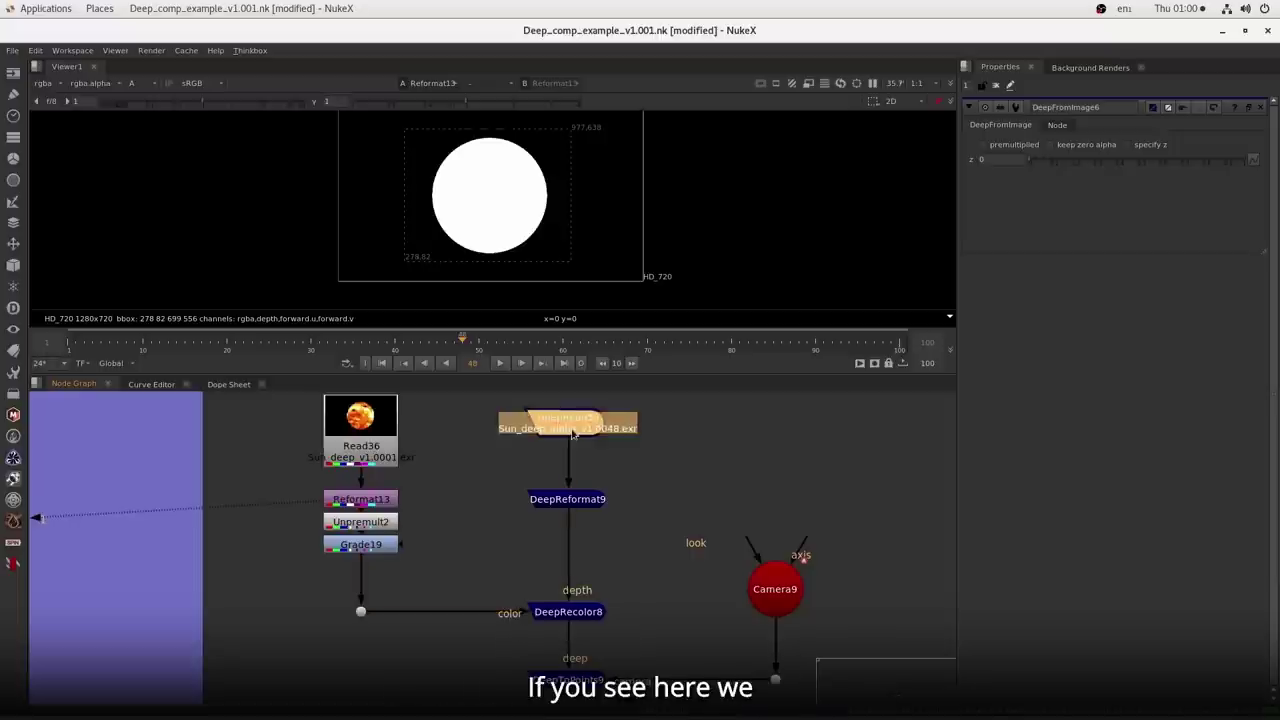
key(1)
click(562, 500)
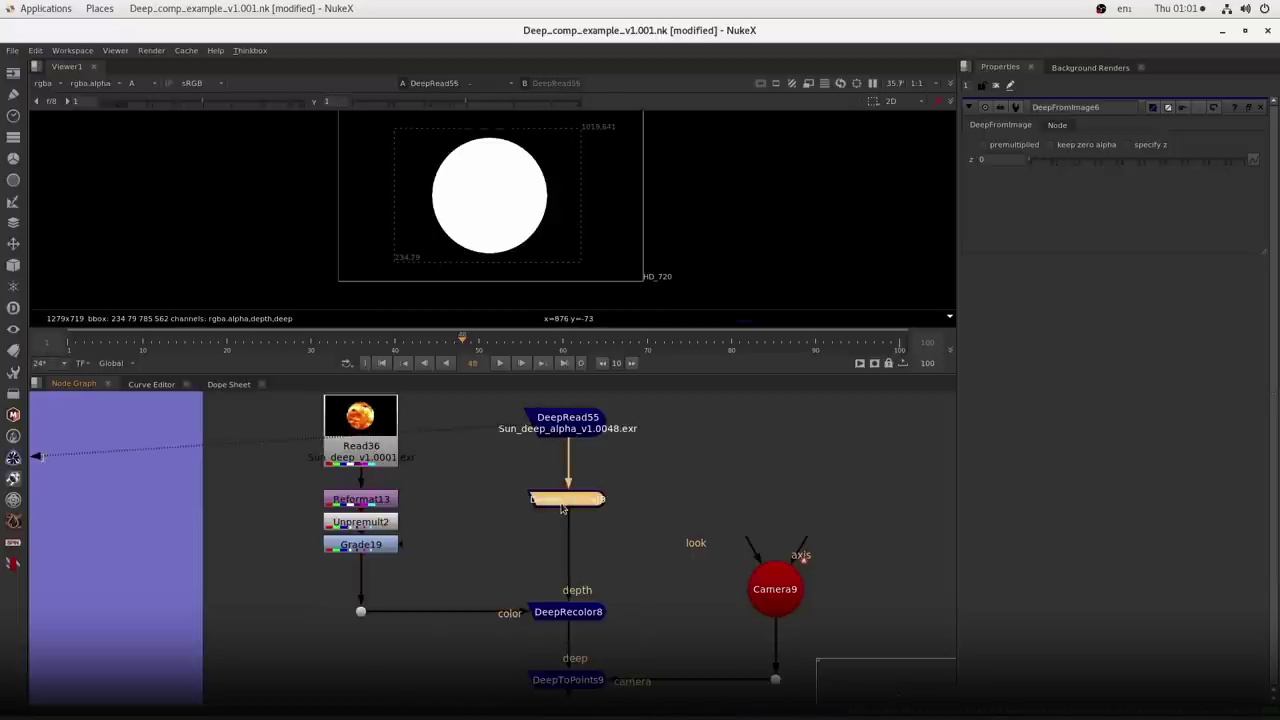
drag(562, 508, 562, 478)
key(1)
- Open the DeepRecolor8 properties to examine its settings, and view the DeepToPoints9 result in 3D
click(567, 611)
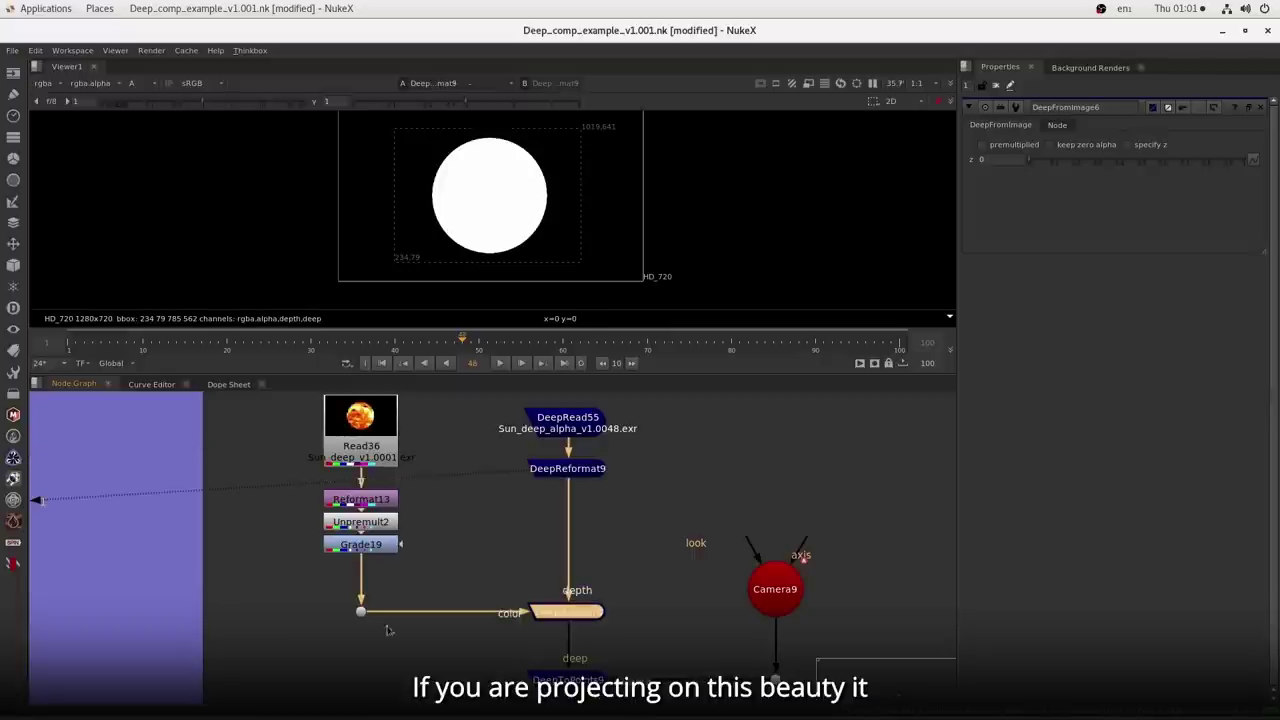
double_click(575, 615)
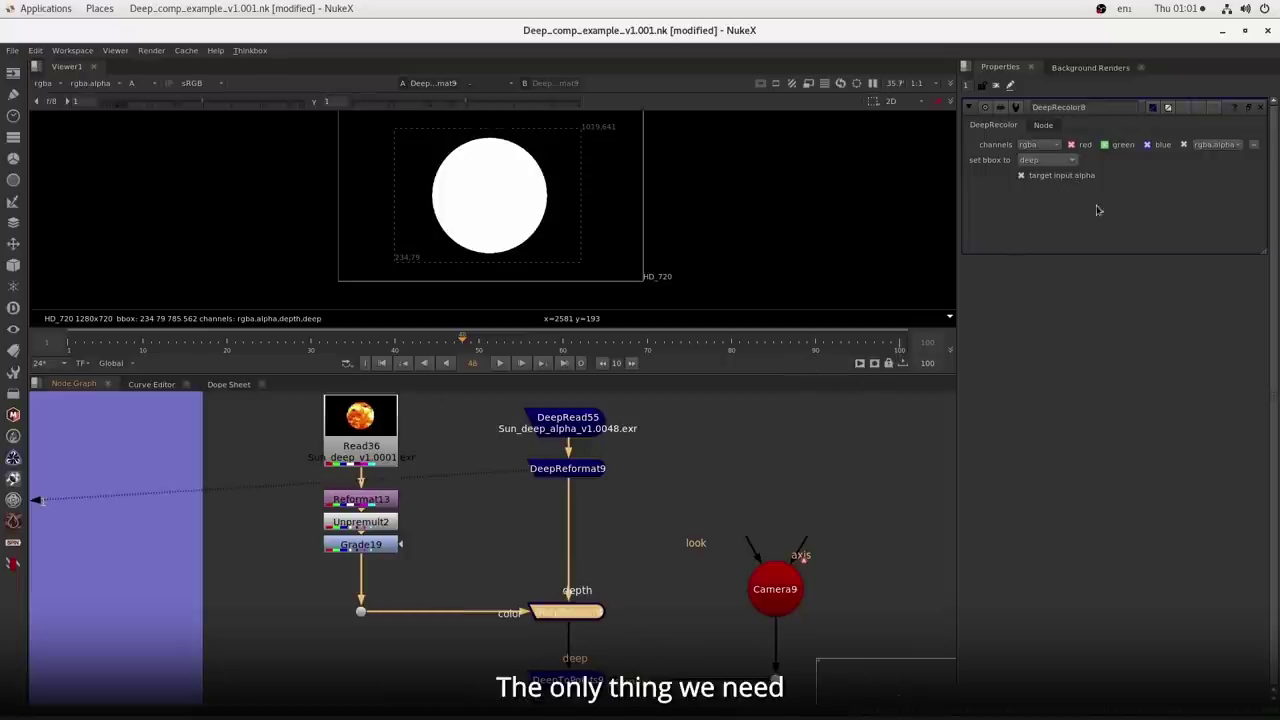
drag(623, 591, 620, 583)
scroll(620, 587, down, 3)
click(578, 626)
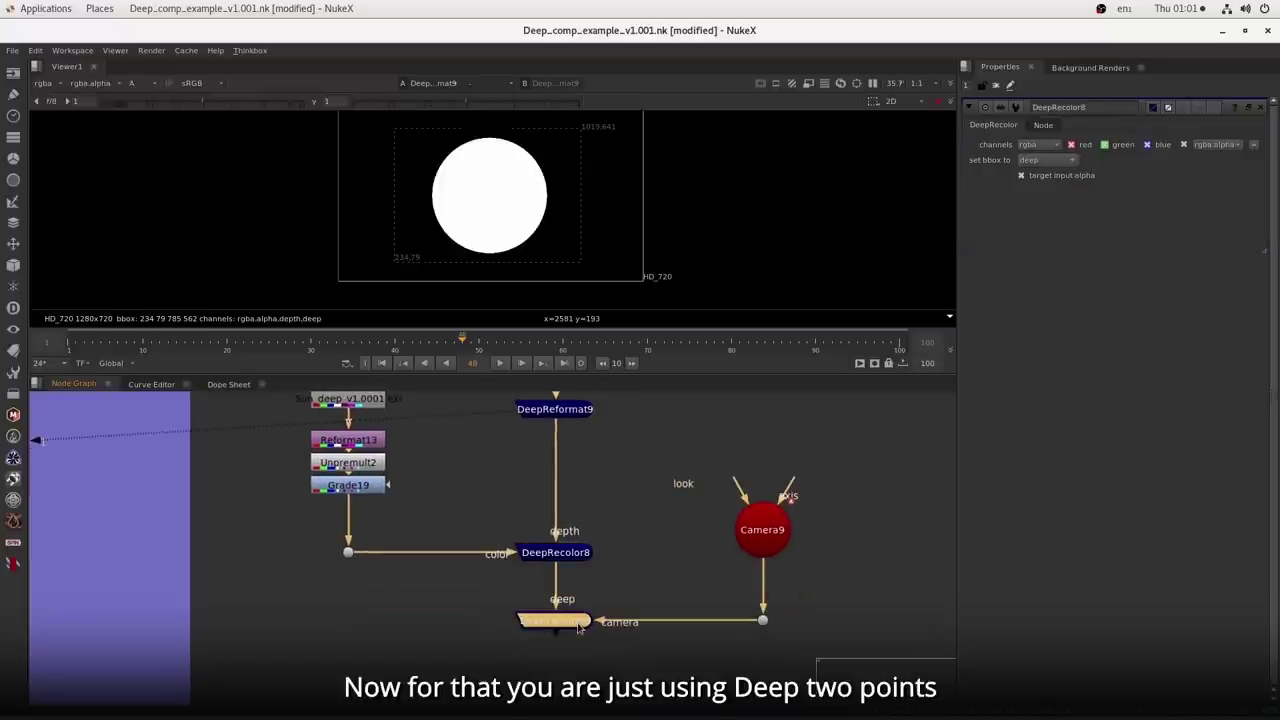
key(1)
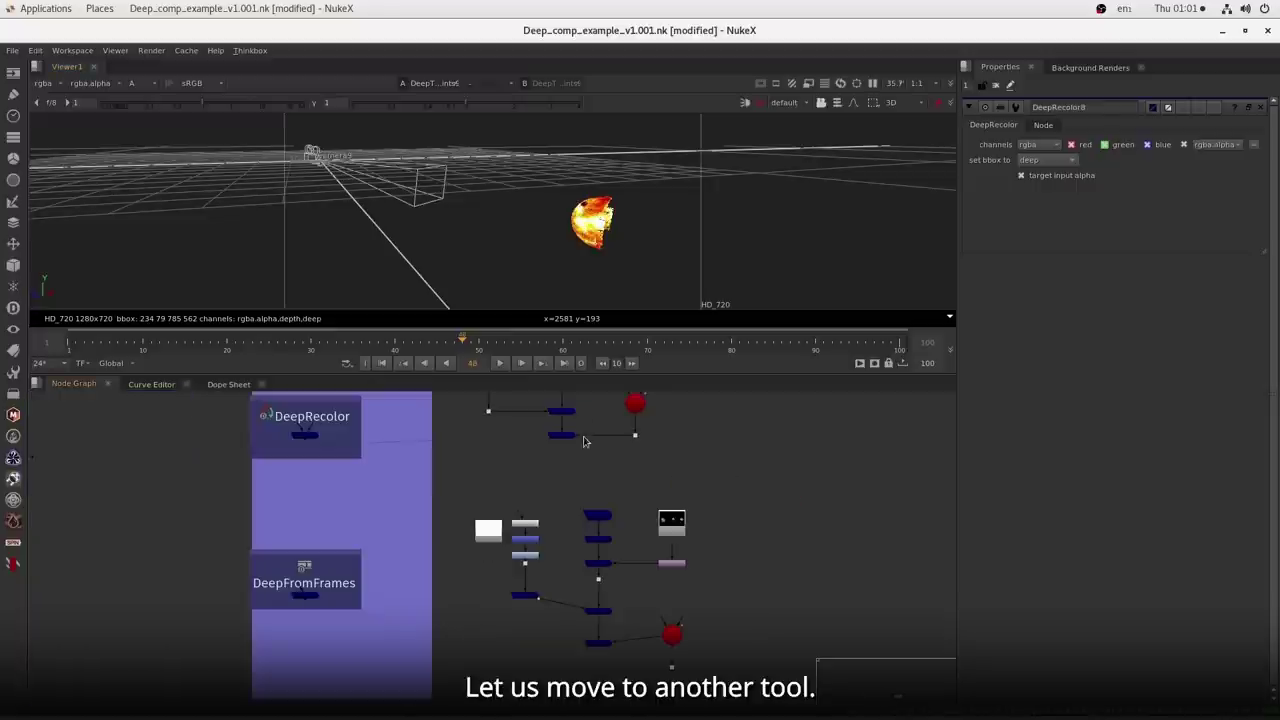
- Add a new DeepFromFrames node beside DeepFromFrames4 and review its samples, zmin and zmax settings
scroll(652, 450, up, 4)
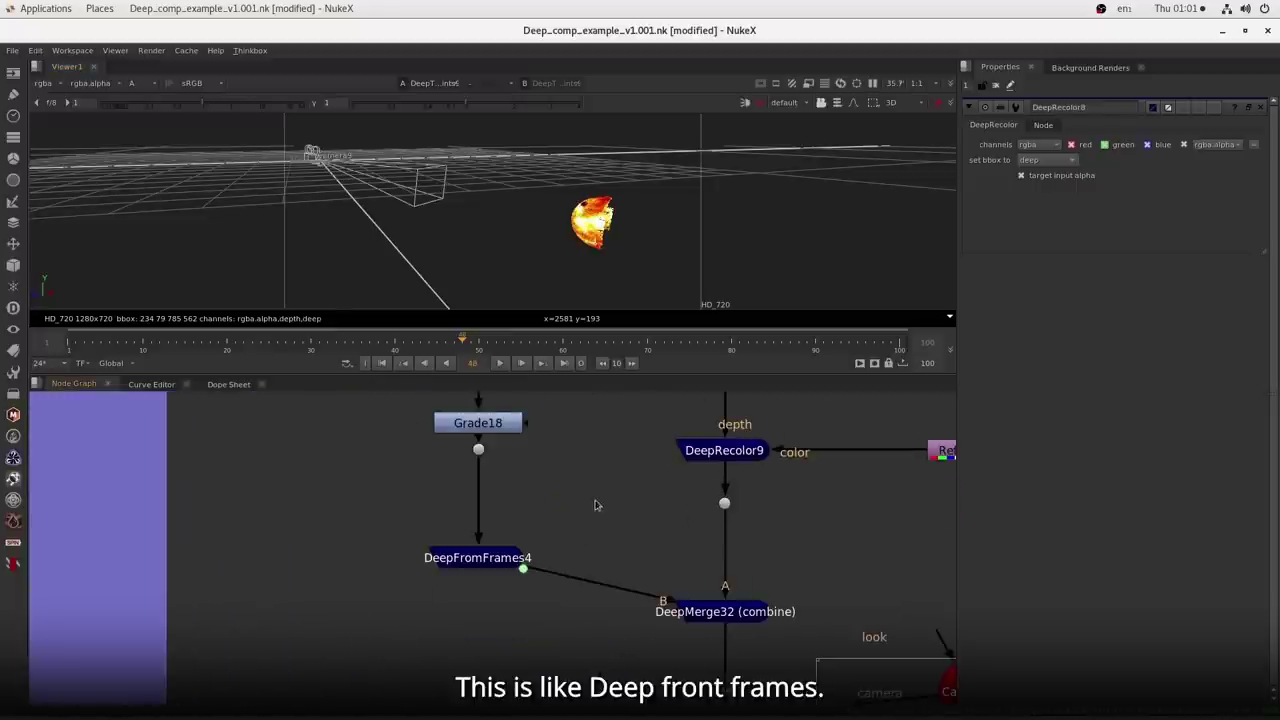
click(478, 557)
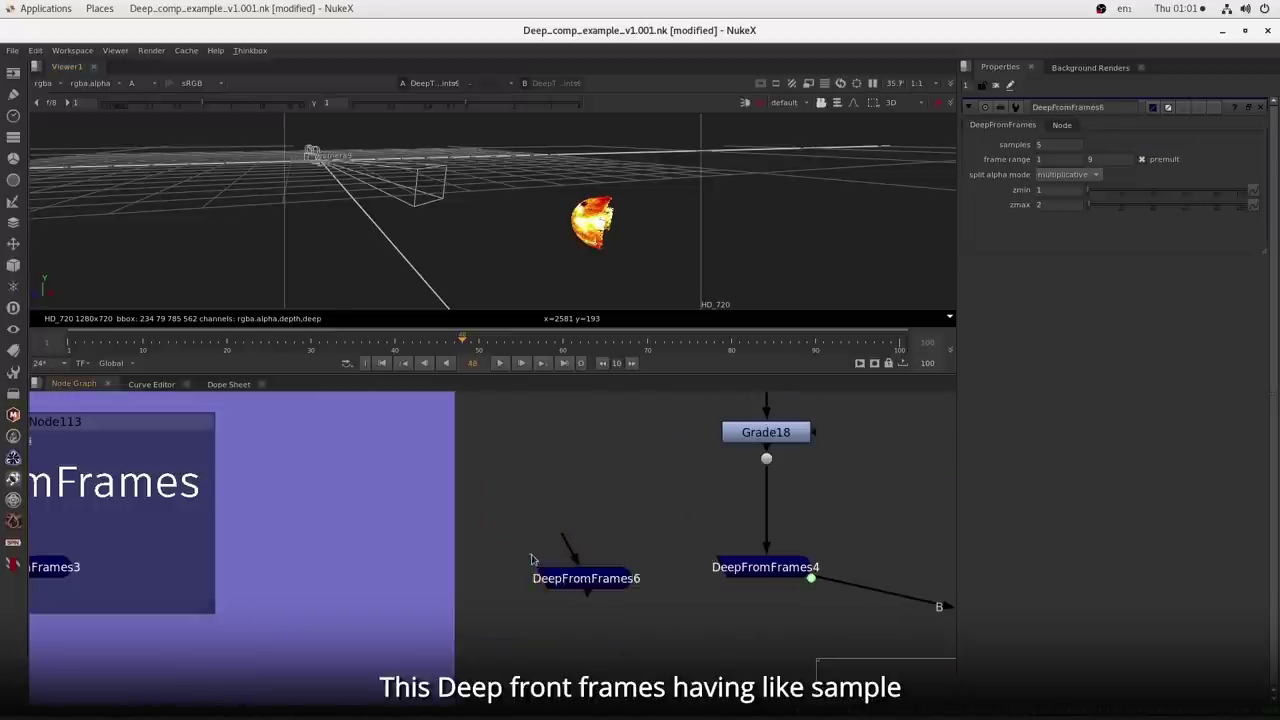
click(586, 578)
click(1054, 144)
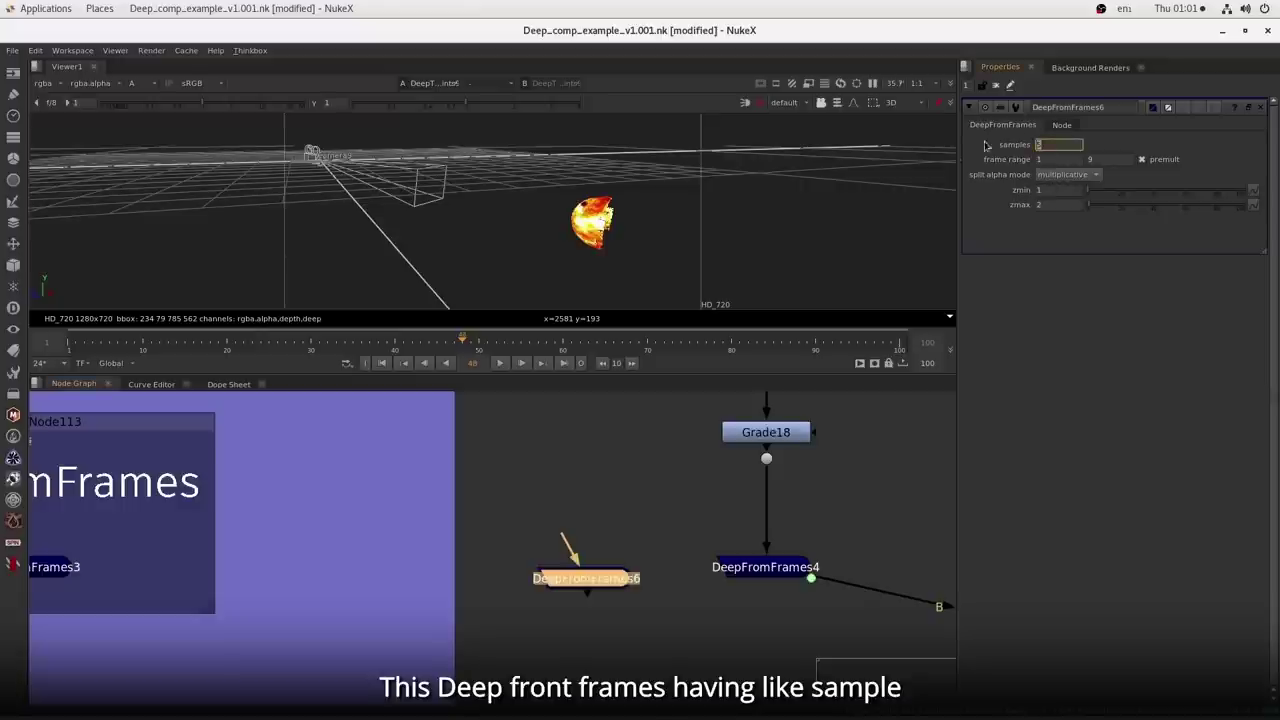
click(1059, 189)
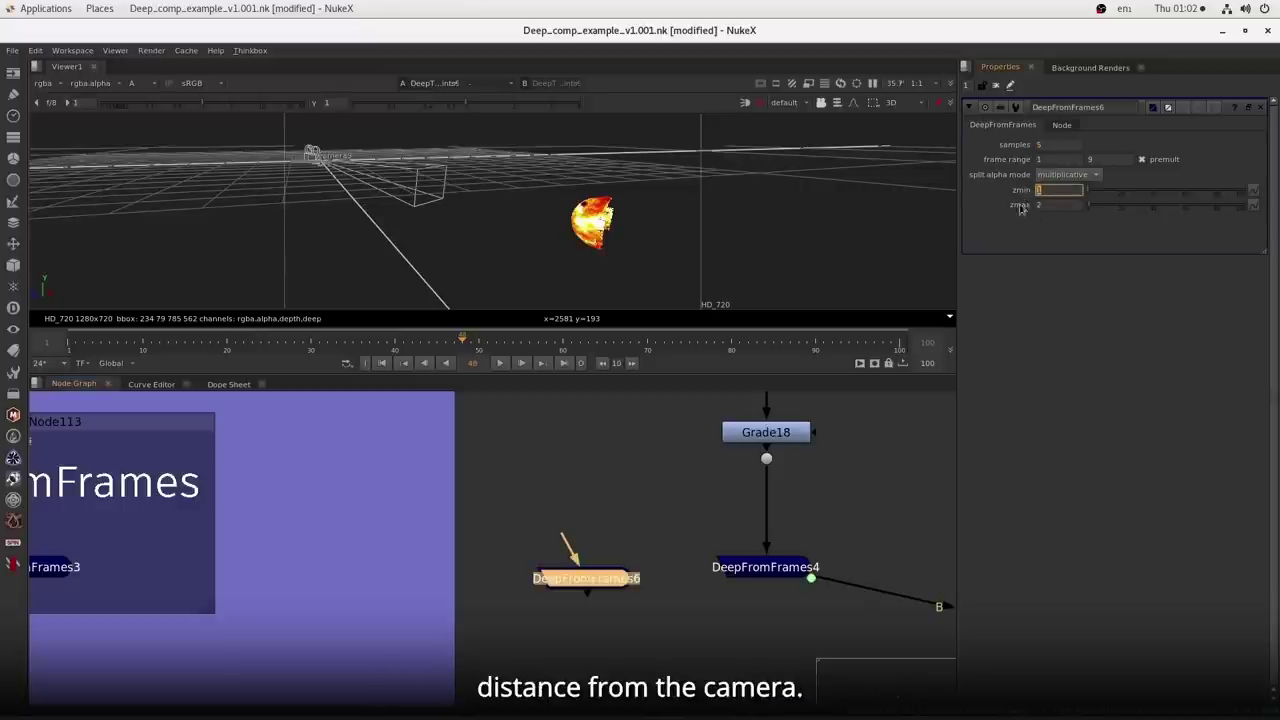
click(1060, 204)
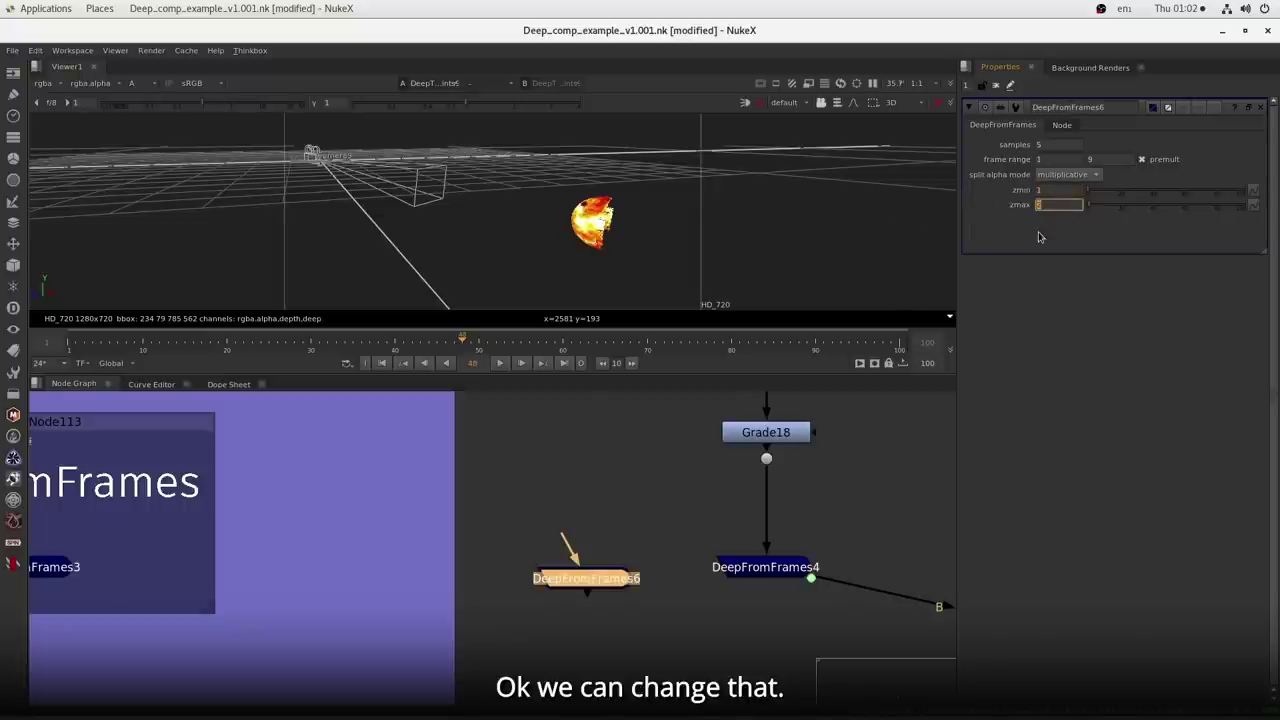
- Set the new DeepFromFrames node's samples to 25 and drive the end of its frame range with the expression samples
click(1050, 144)
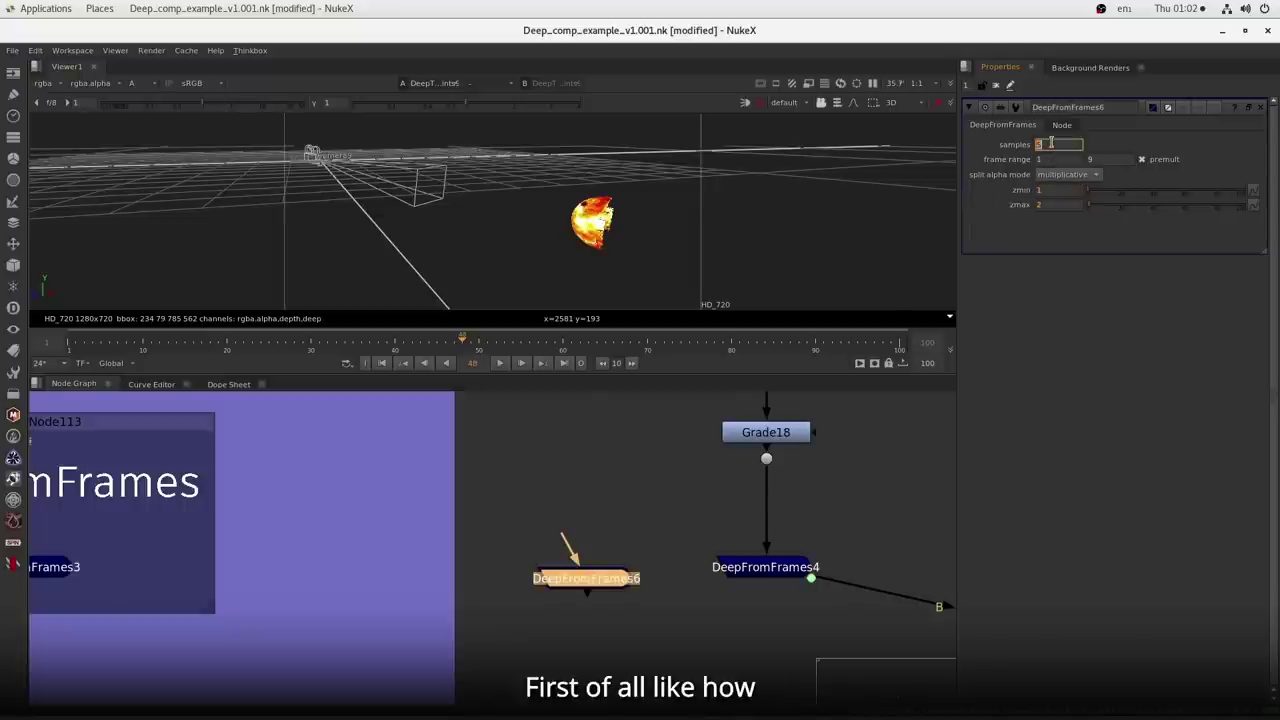
text(25)
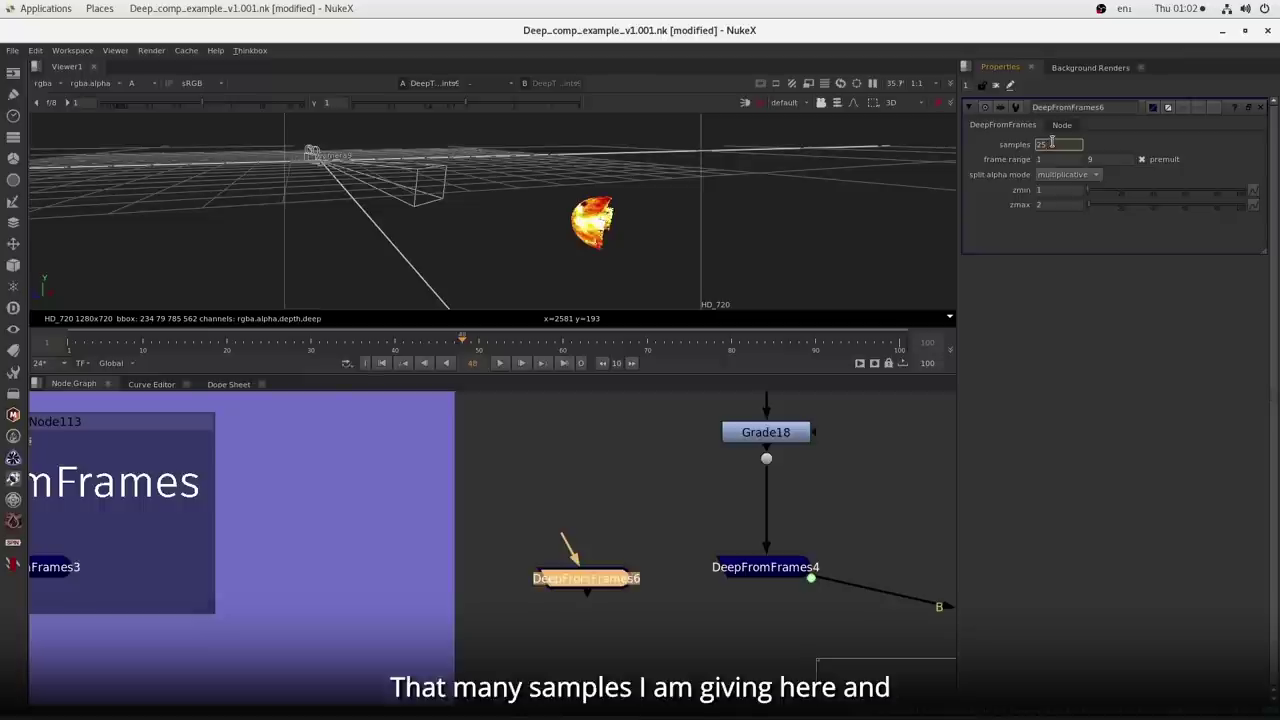
right_click(1110, 160)
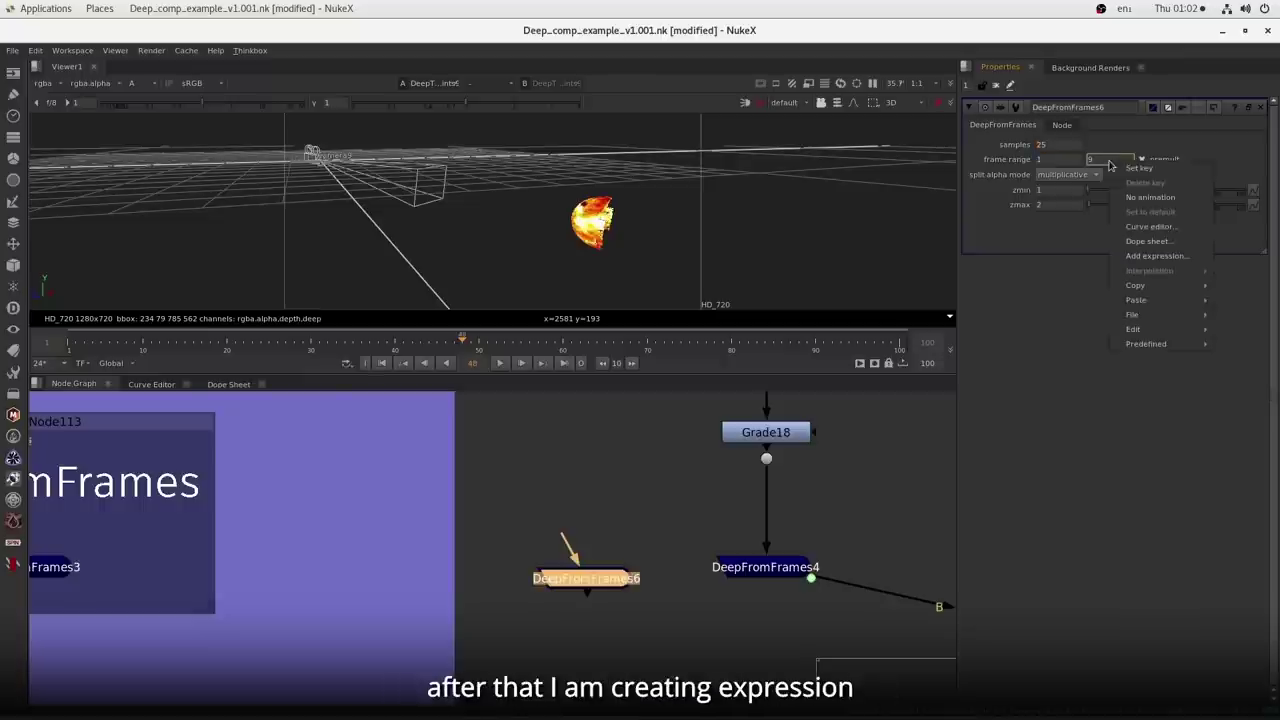
click(1149, 257)
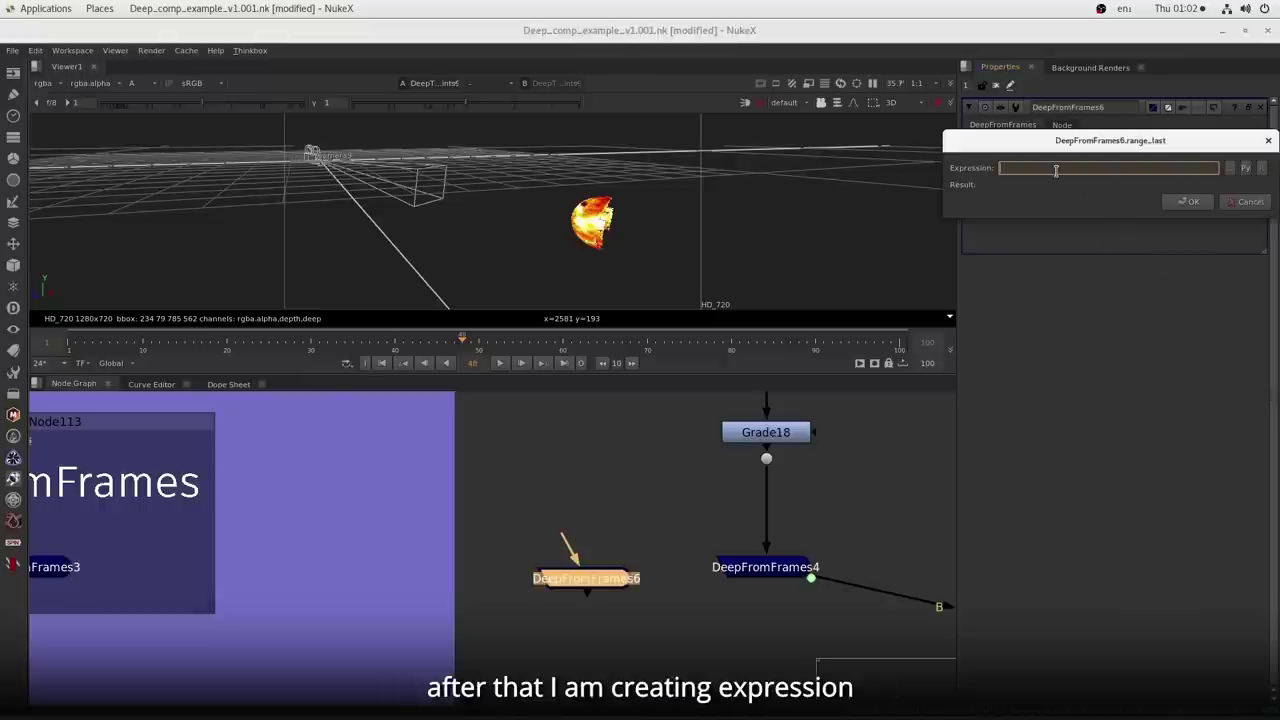
drag(1051, 141, 1047, 191)
text(samples)
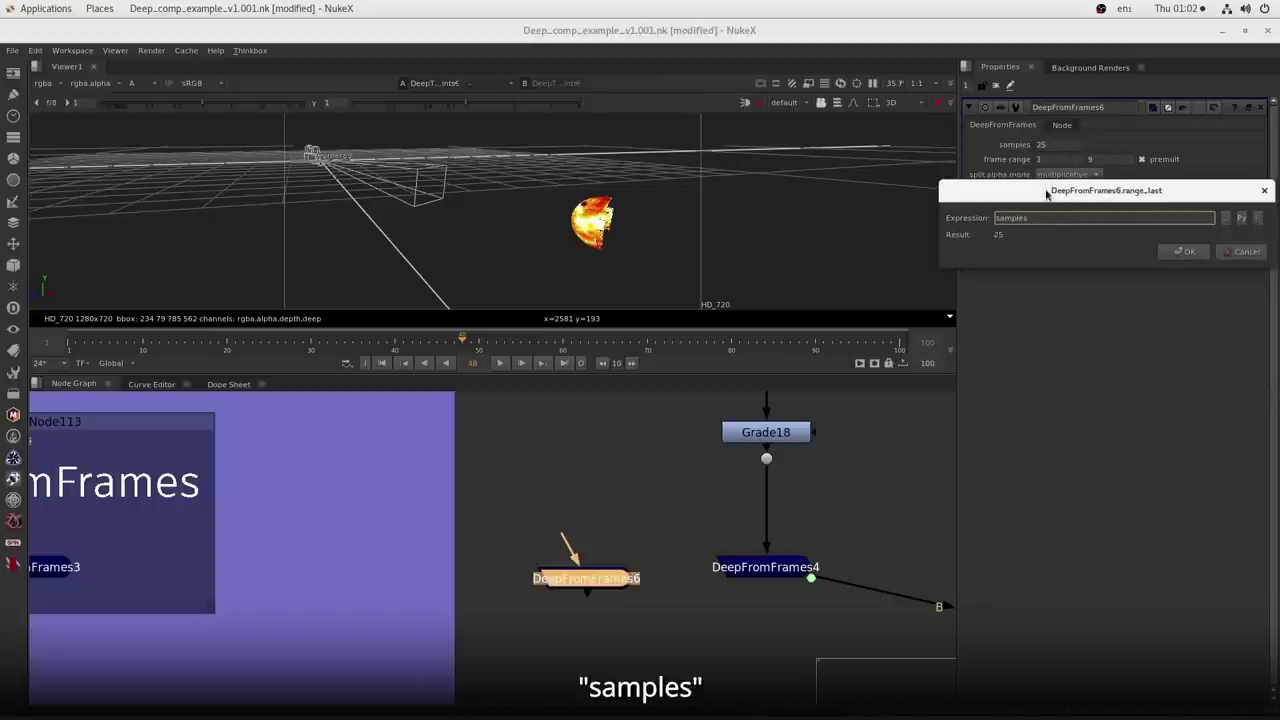
click(1190, 252)
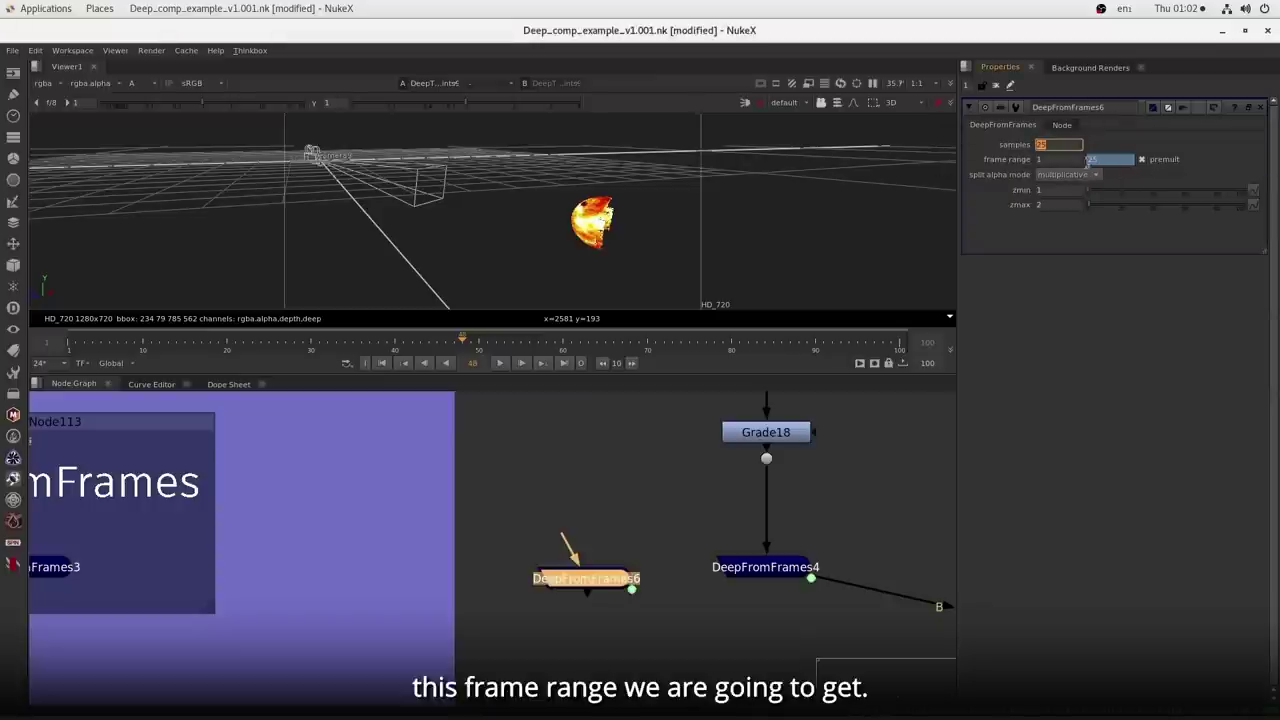
- Replace DeepFromFrames4 with the new DeepFromFrames node between Grade18 and the B input of DeepMerge32
drag(601, 575, 772, 558)
drag(892, 618, 584, 586)
drag(657, 480, 607, 663)
drag(748, 528, 611, 544)
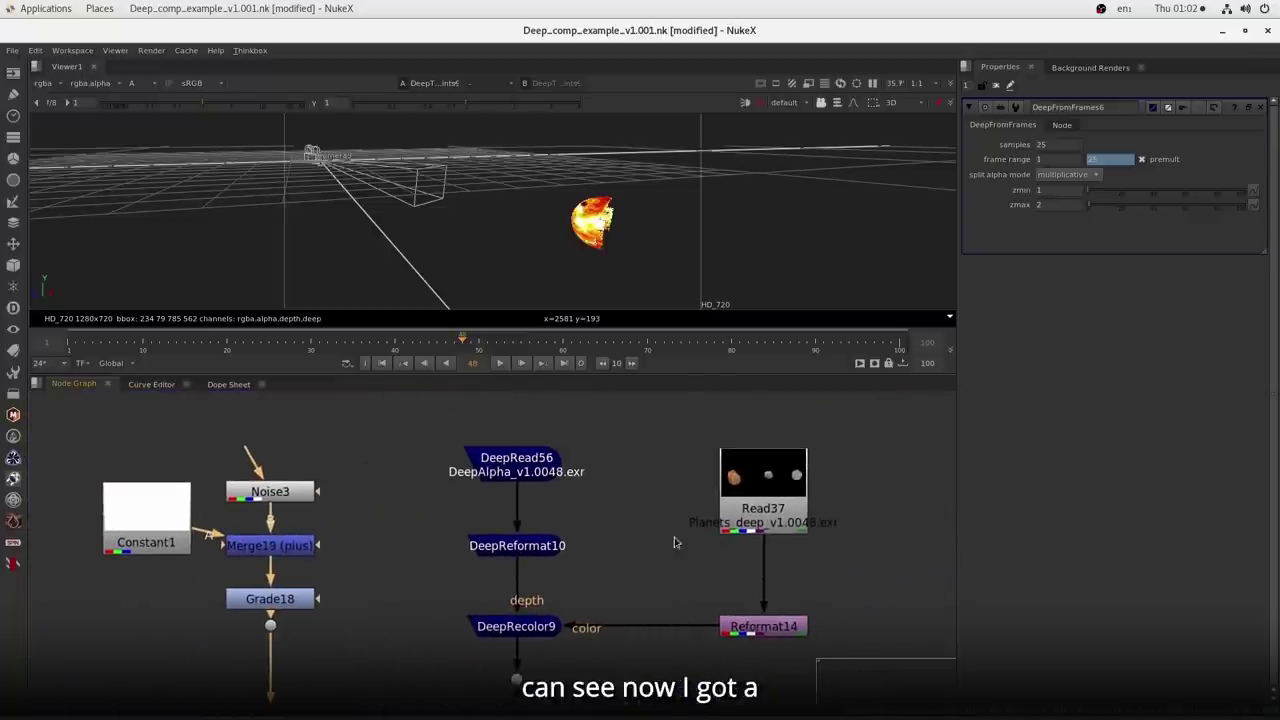
- View the recolored planets from the dot below DeepRecolor9, switching the viewer from alpha to RGB
drag(554, 662, 490, 686)
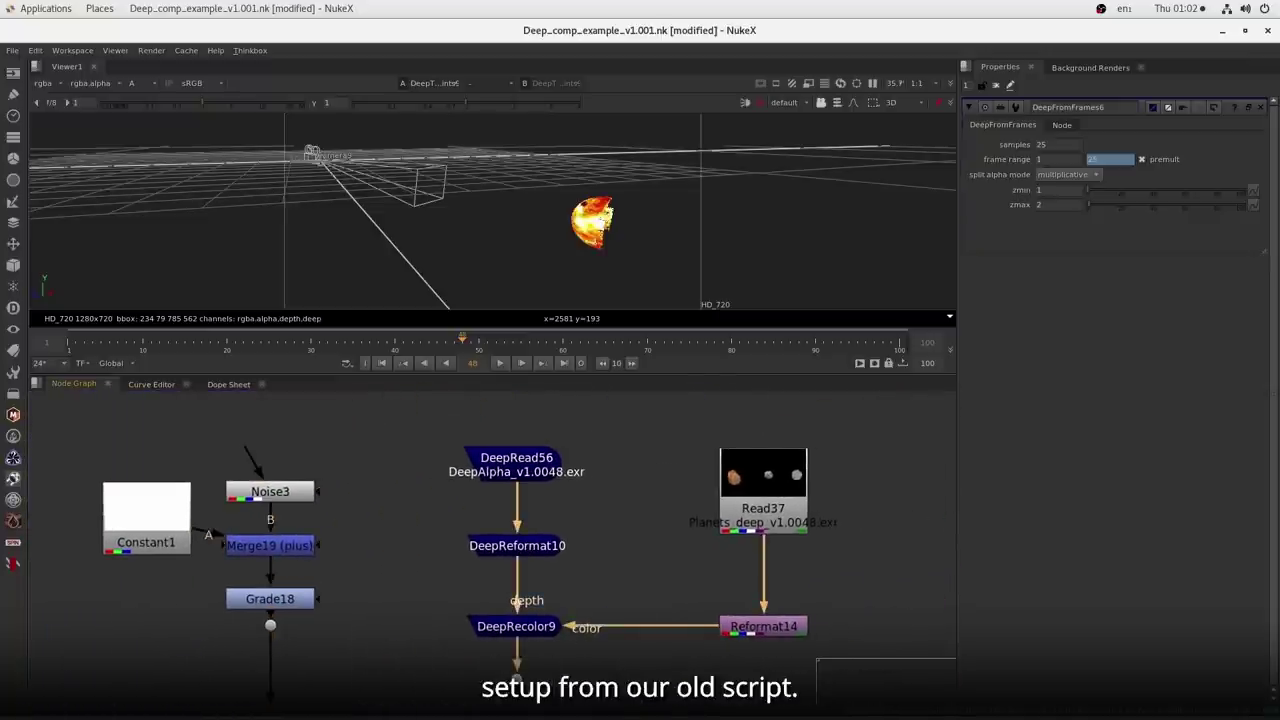
key(1)
key(a)
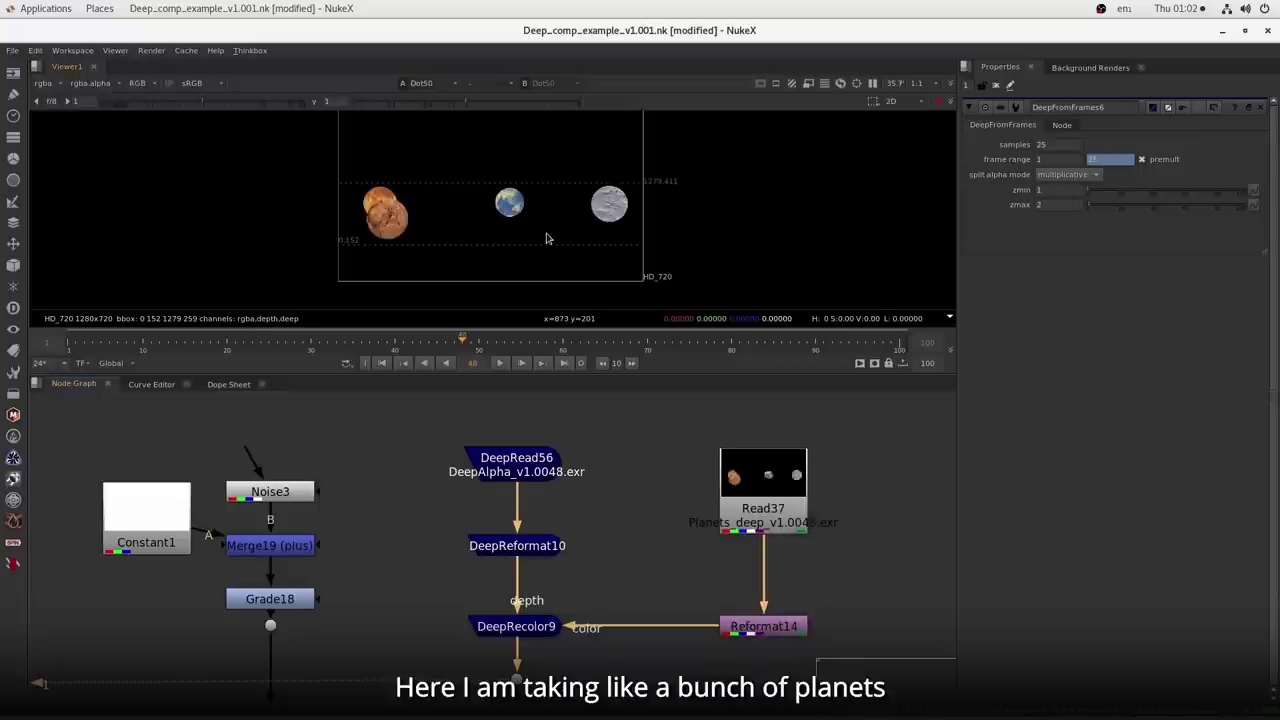
- View the DeepMerge32 combine of the planets and noise fog at frame 1
drag(616, 587, 653, 490)
drag(623, 636, 646, 535)
click(556, 596)
key(1)
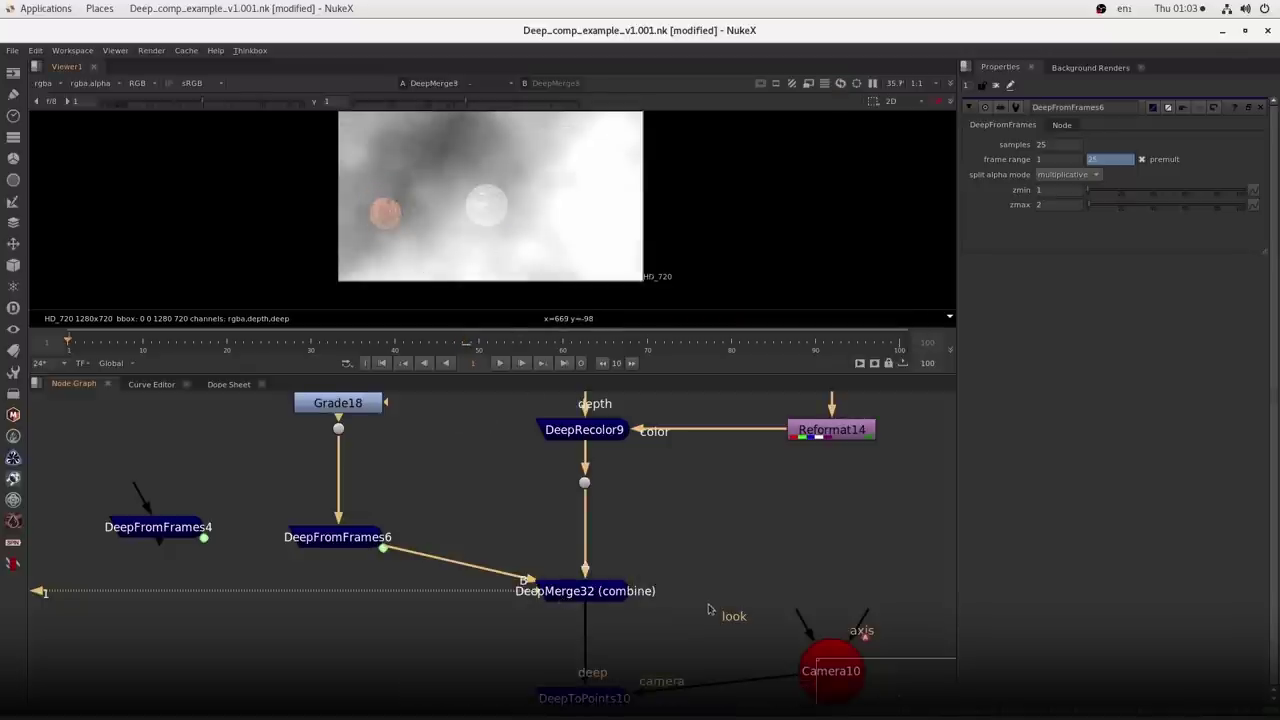
- View the combined planets and fog in 3D through DeepToPoints10
drag(708, 609, 660, 532)
click(560, 620)
key(1)
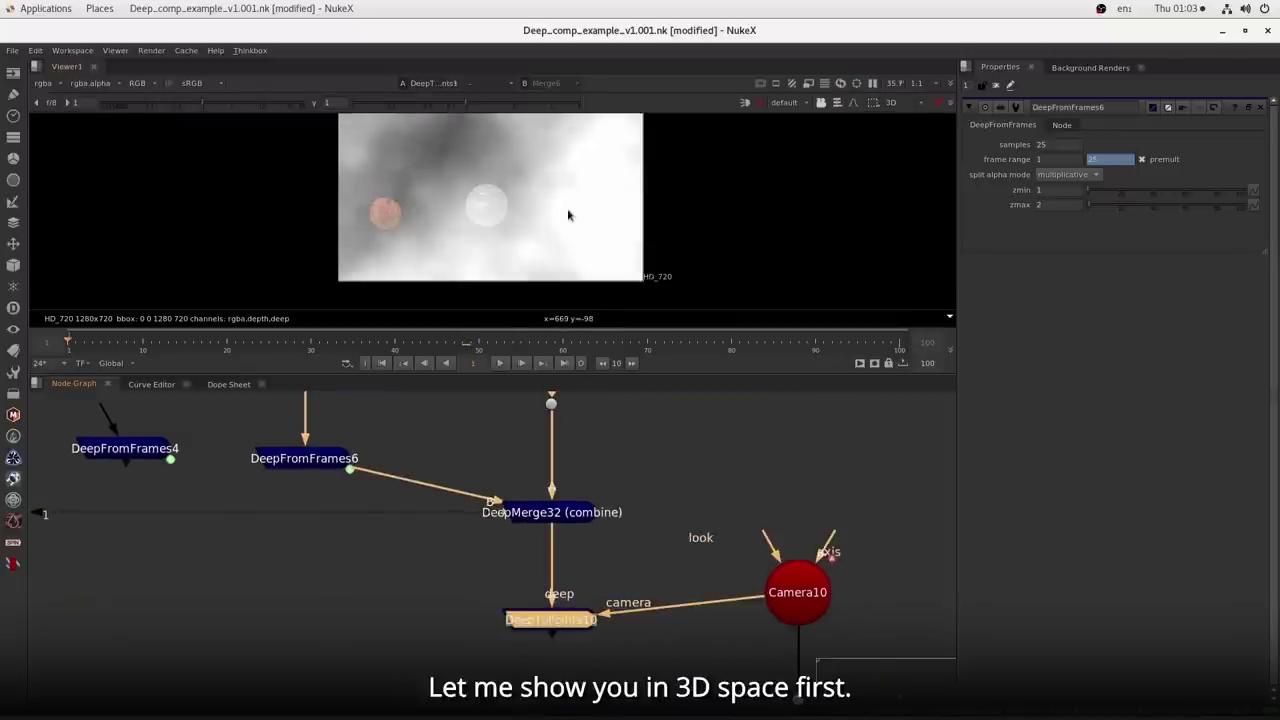
- Feed DeepFromFrames6 into DeepToPoints10 and orbit around the fog slices in 3D at frame 48
drag(549, 529, 719, 568)
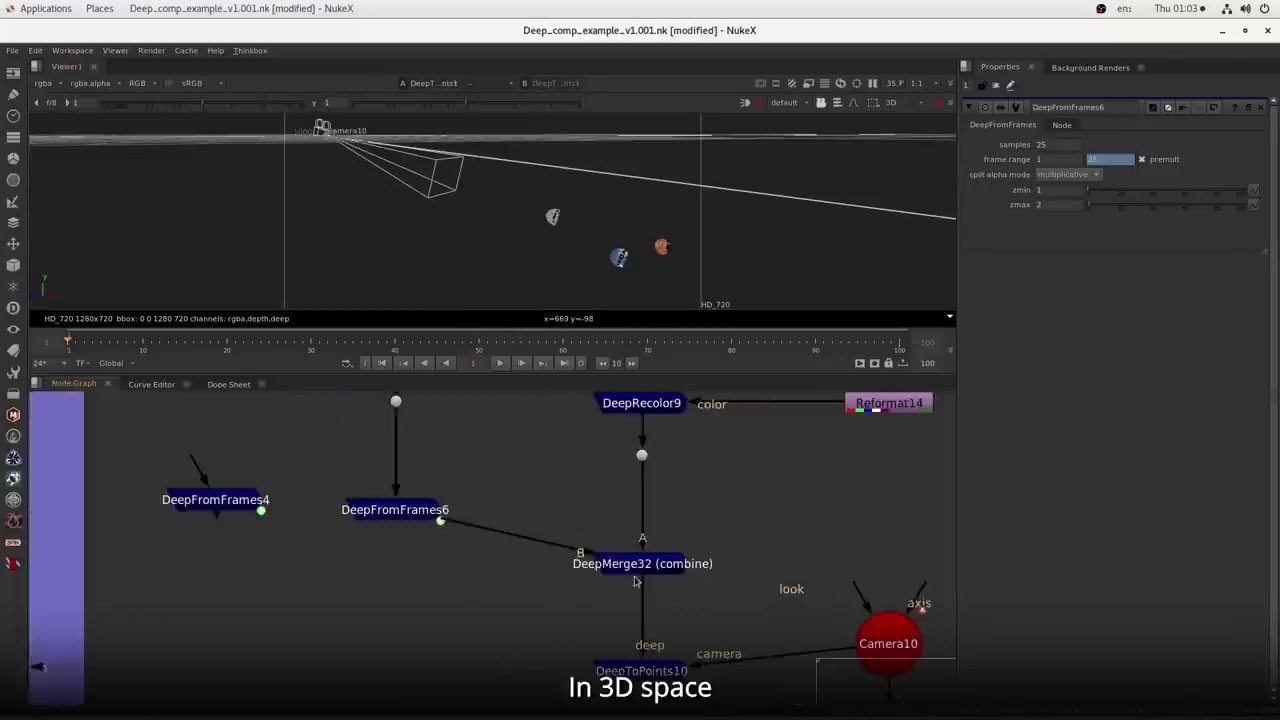
drag(670, 620, 415, 516)
double_click(634, 670)
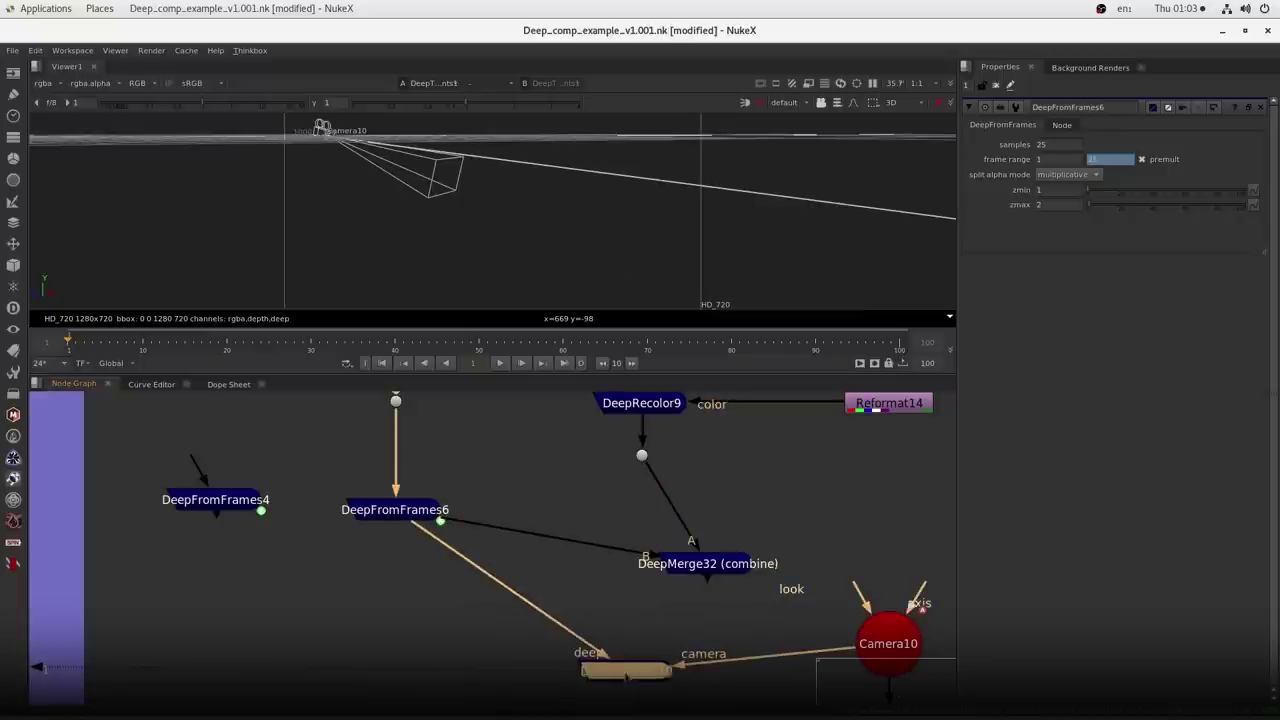
click(461, 340)
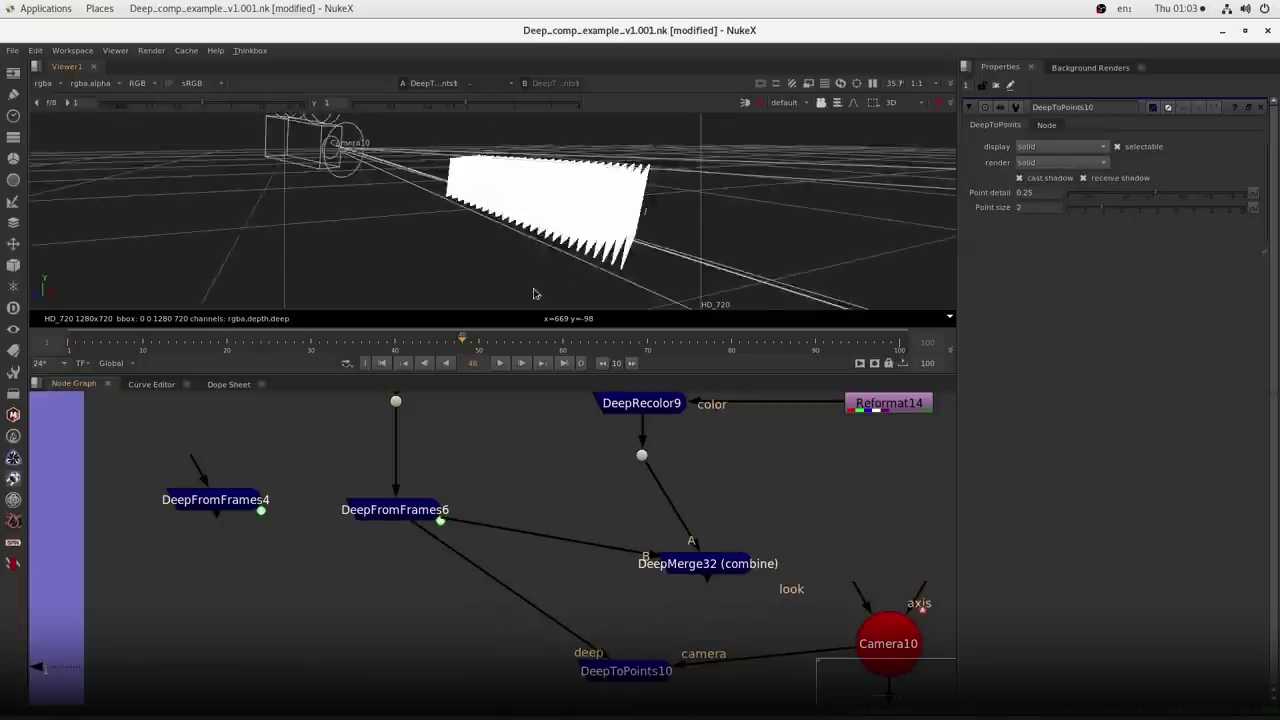
drag(534, 294, 590, 286)
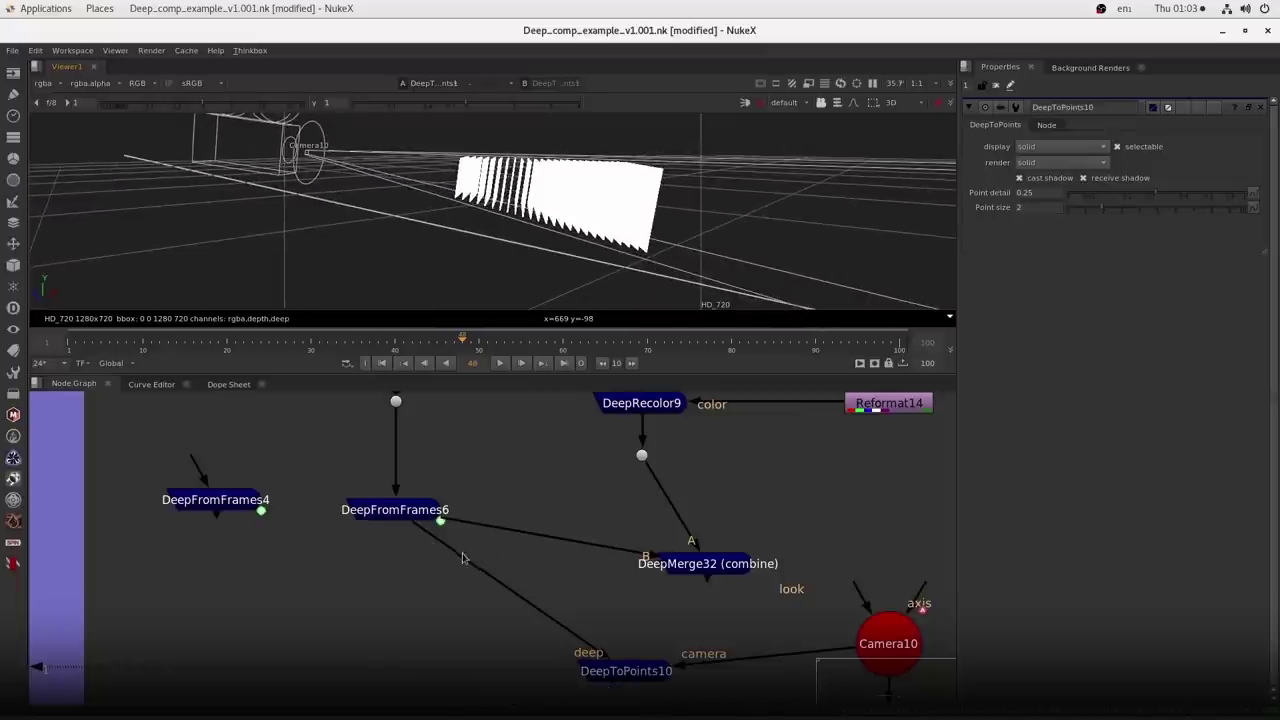
- Try DeepFromFrames6 with 10 and 2 samples while viewing the slices in 3D, and restore the samples to 25
double_click(404, 511)
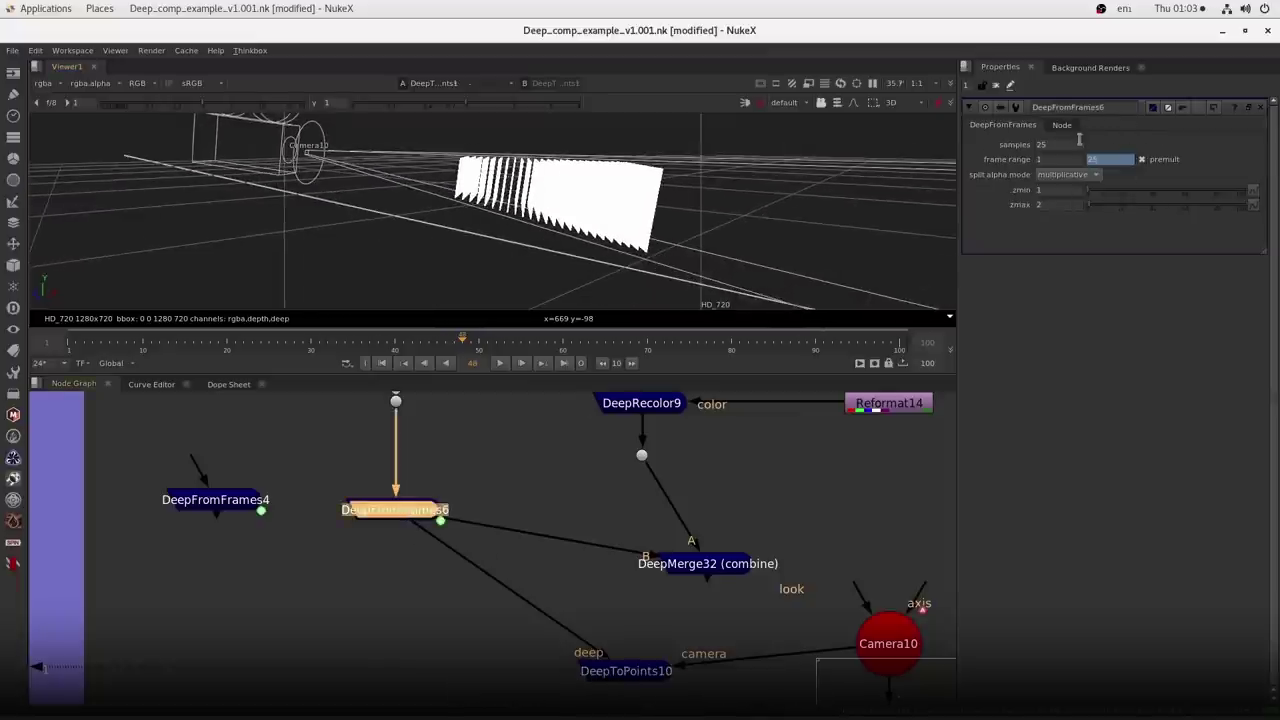
double_click(1066, 144)
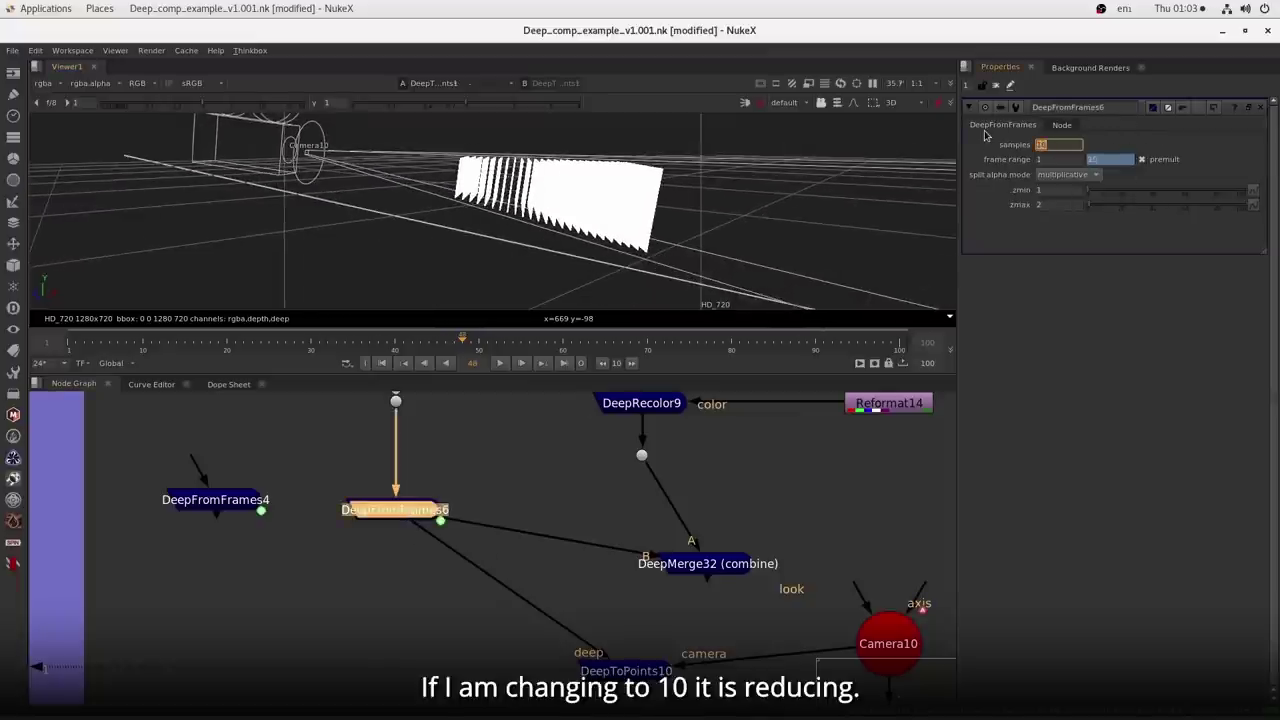
click(702, 254)
double_click(1043, 145)
text(2)
key(Return)
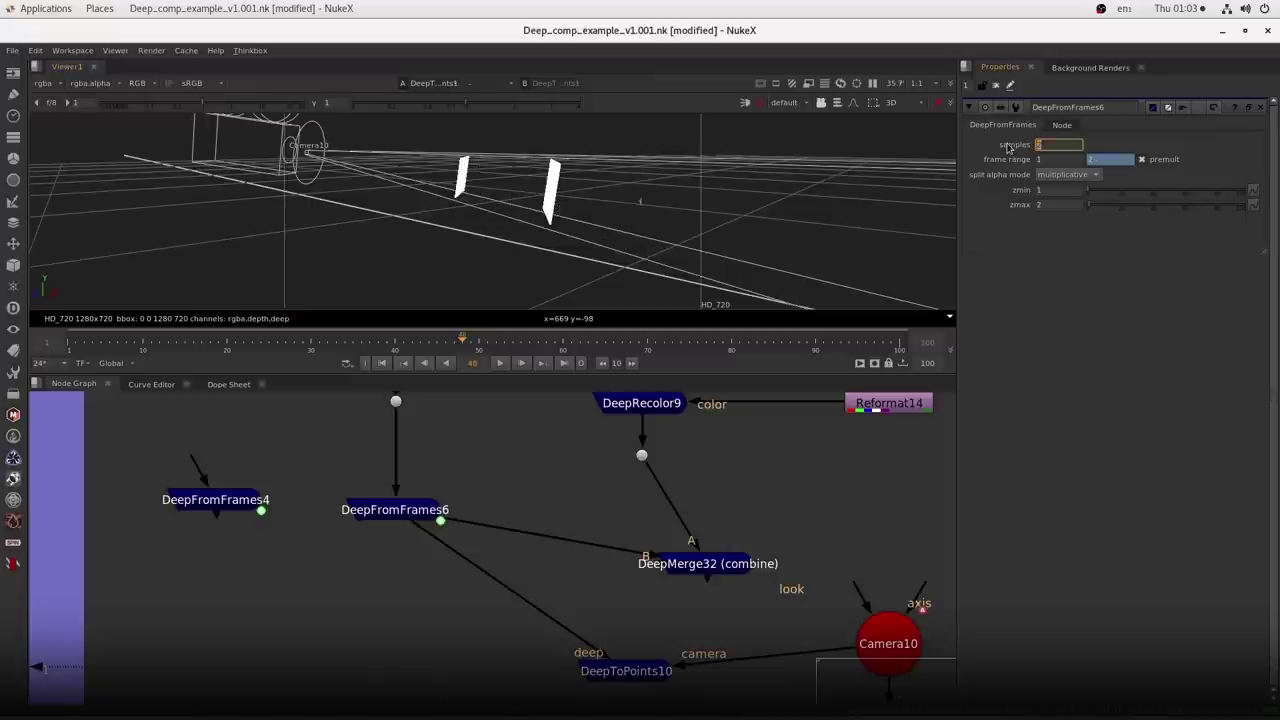
text(25)
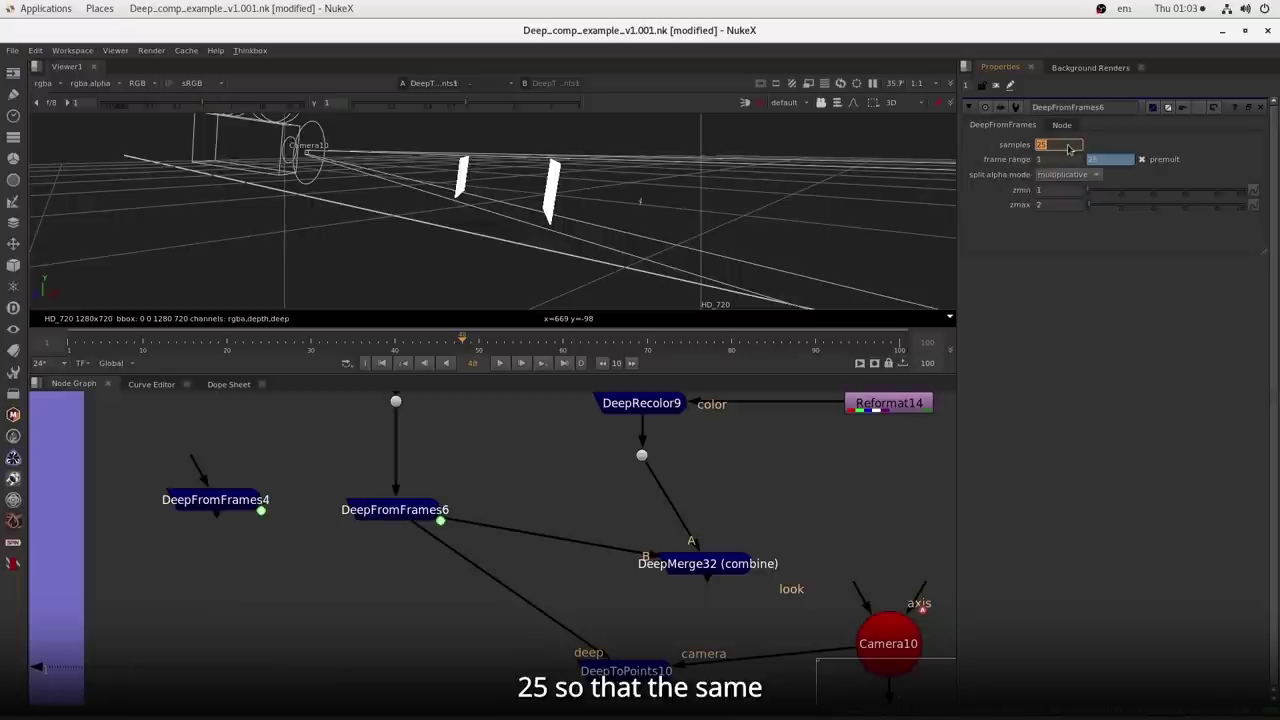
key(Return)
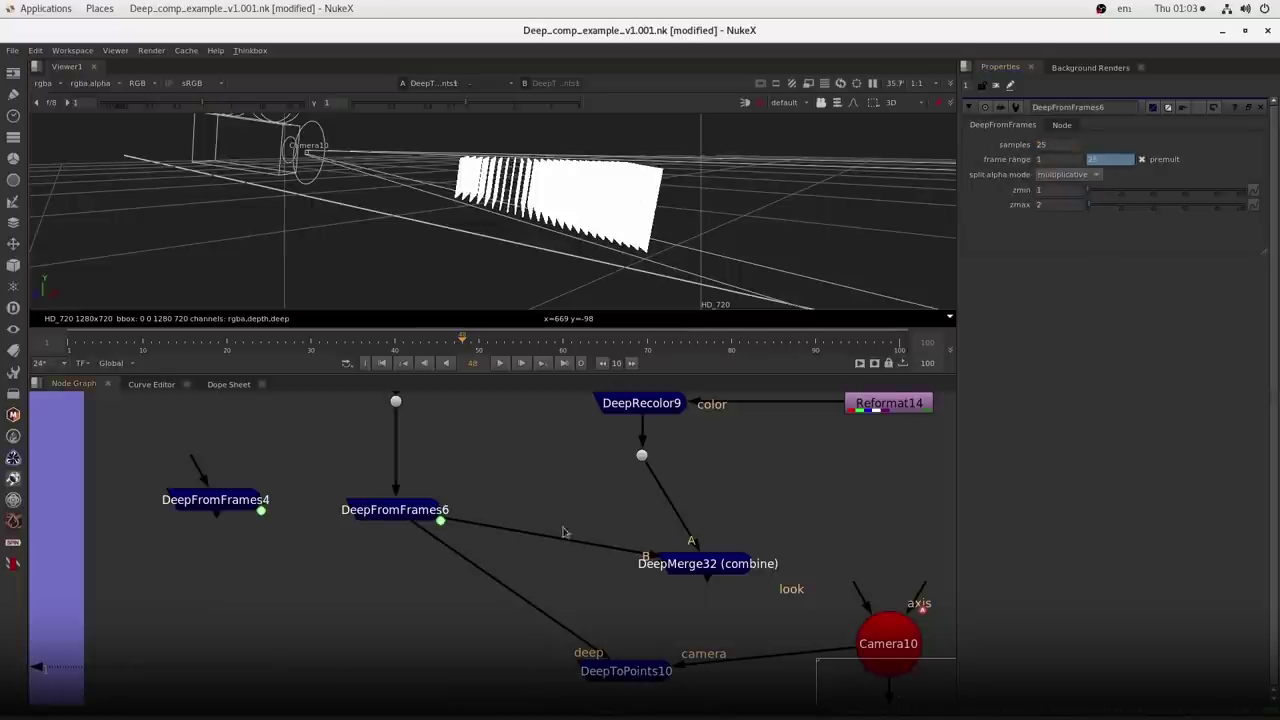
- Feed DeepToPoints10 from the dot below DeepRecolor9 and view the planets' 3D positions at frame 50
drag(666, 542, 601, 541)
drag(357, 537, 566, 515)
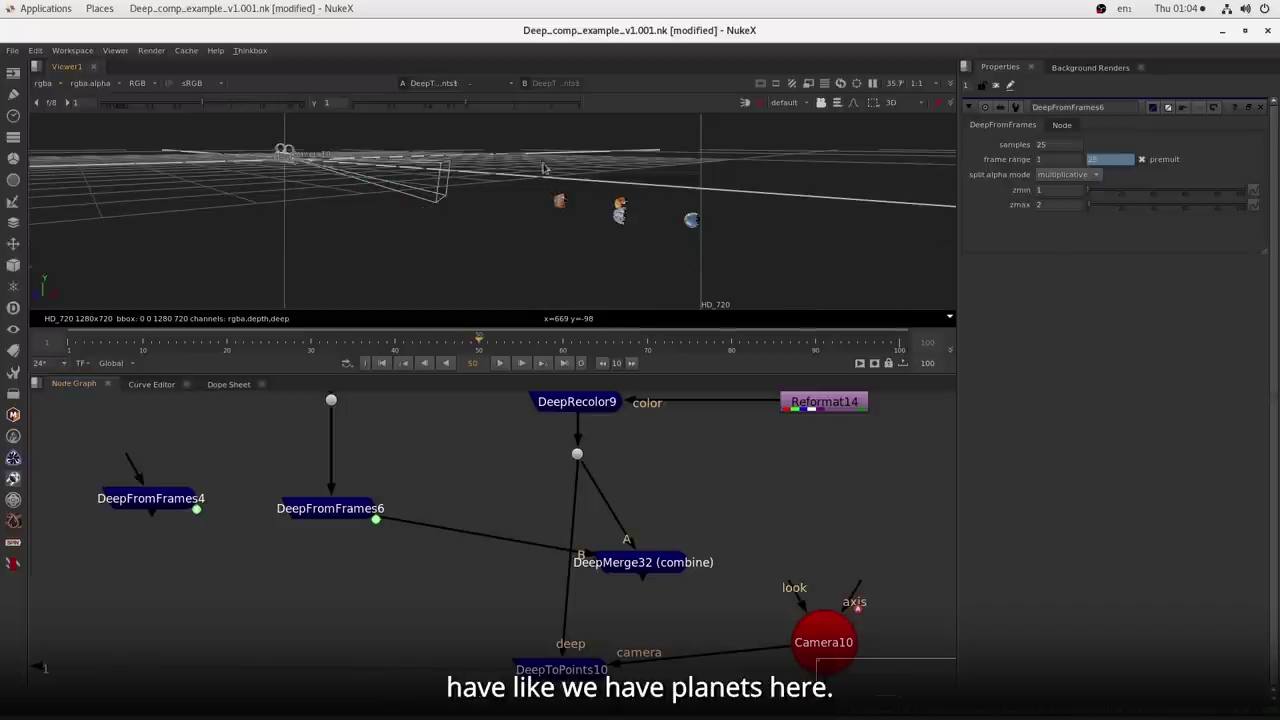
drag(542, 161, 725, 255)
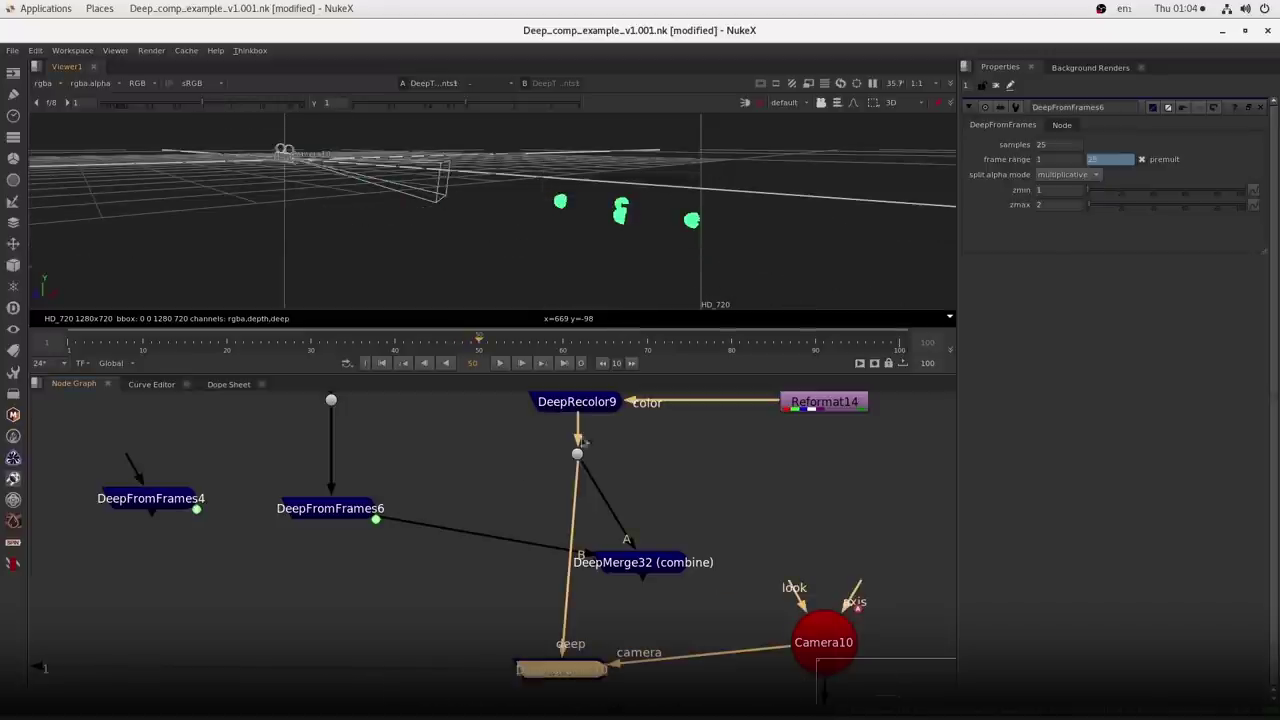
- Set the zmax of DeepFromFrames6 to 200
click(354, 516)
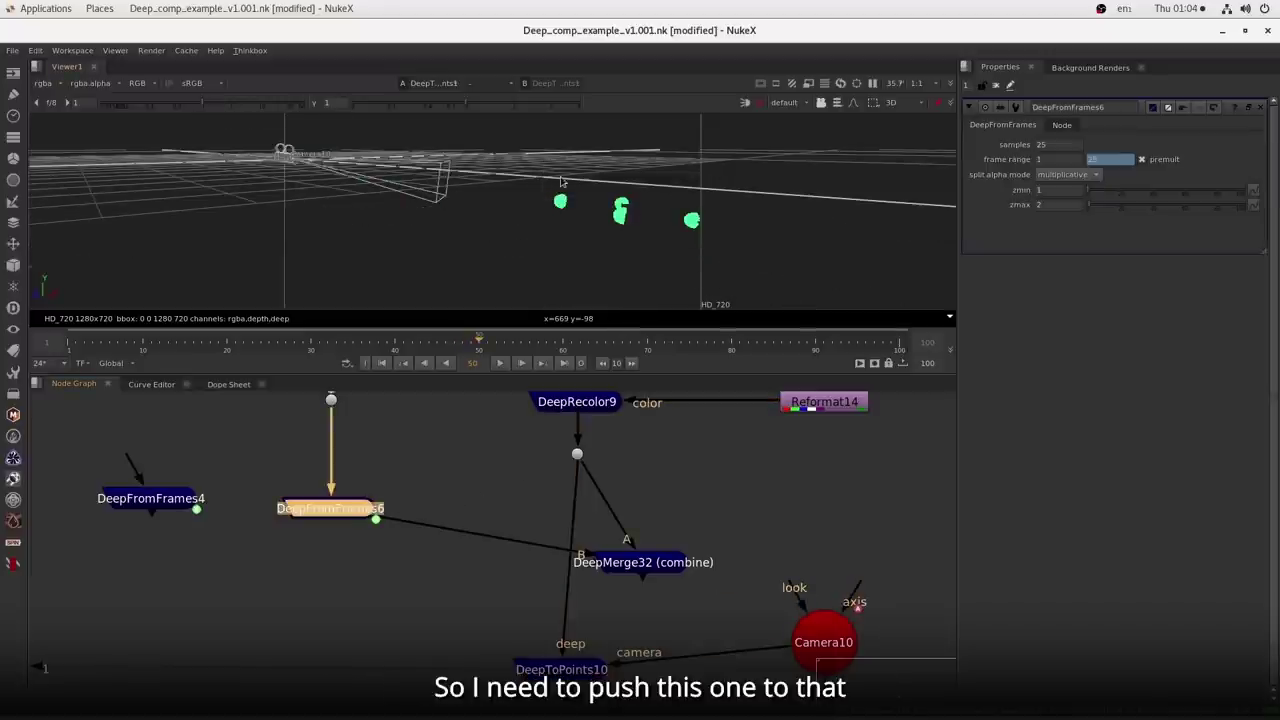
click(1056, 203)
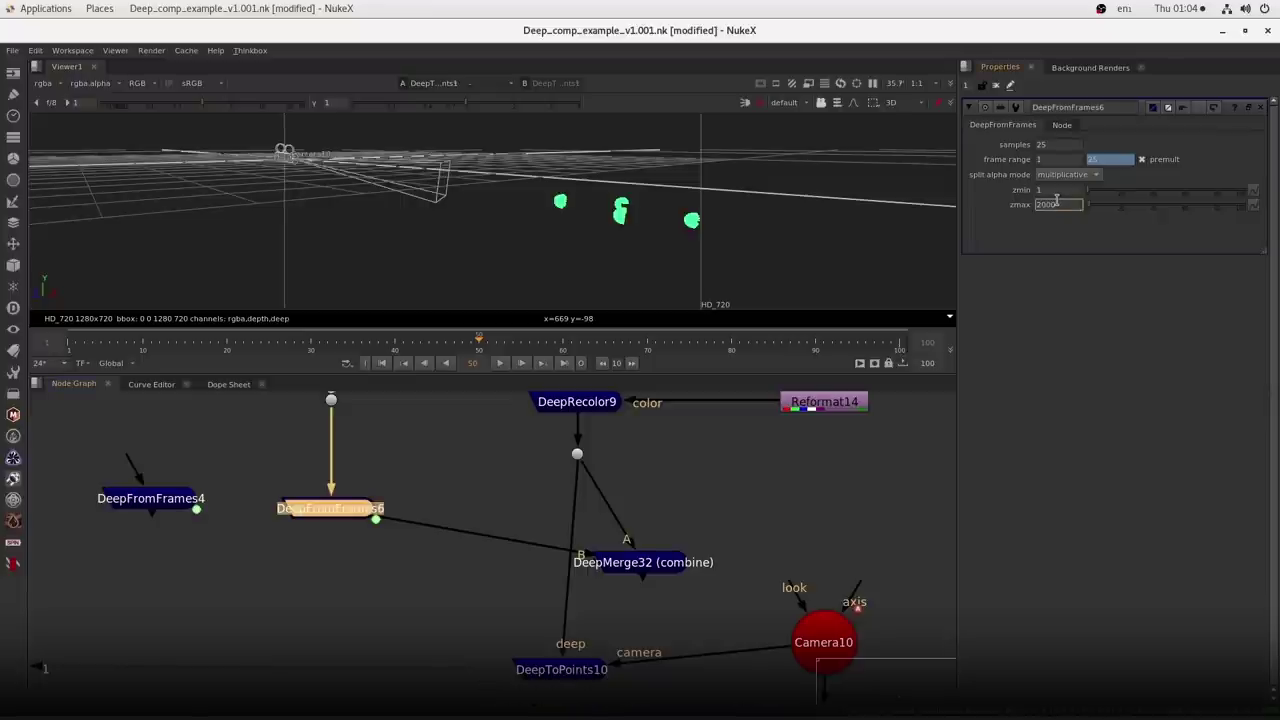
text(200)
click(821, 530)
- Reconnect DeepToPoints10's deep input to DeepFromFrames6 and view the fog slices' depth extent in 3D
click(570, 670)
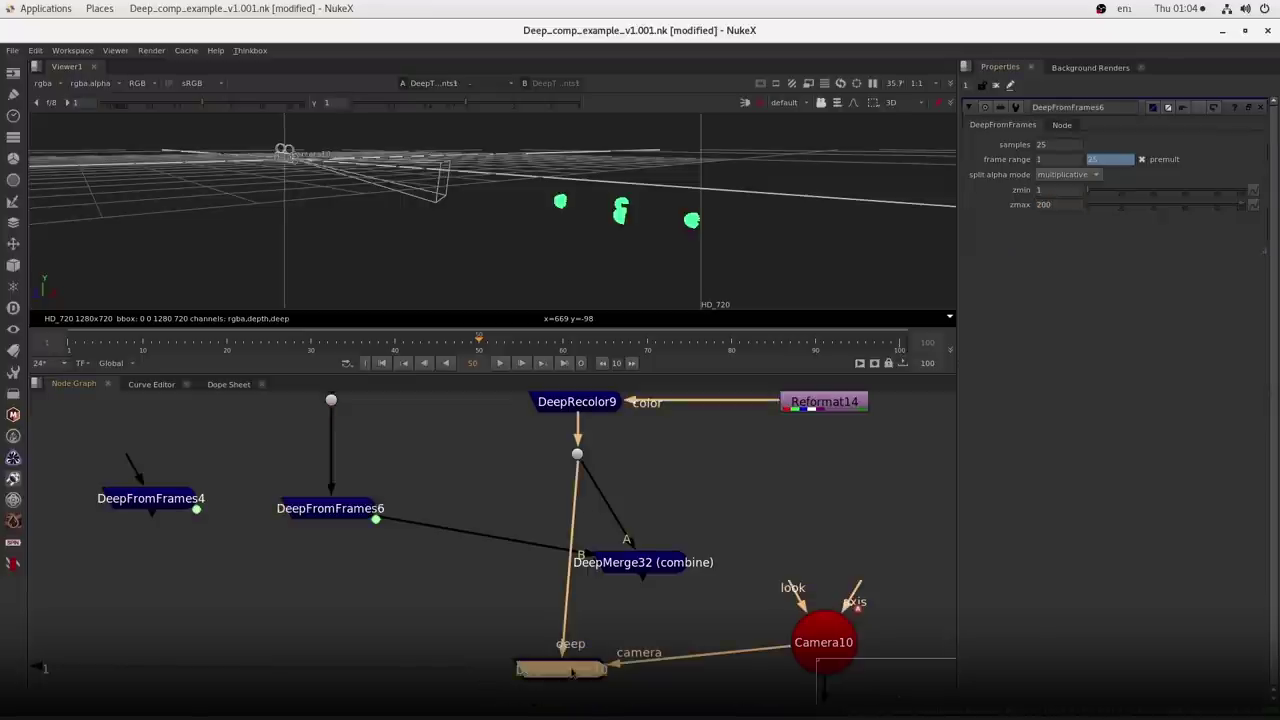
click(585, 268)
drag(576, 478, 340, 510)
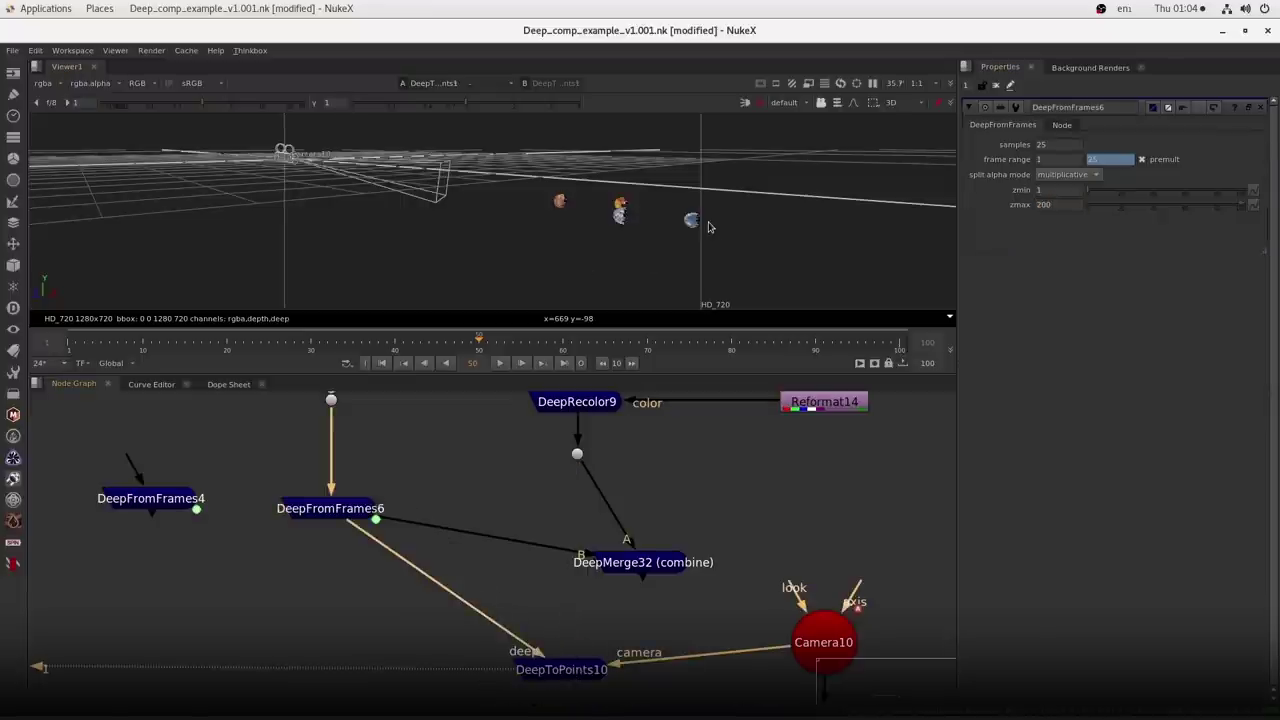
click(495, 349)
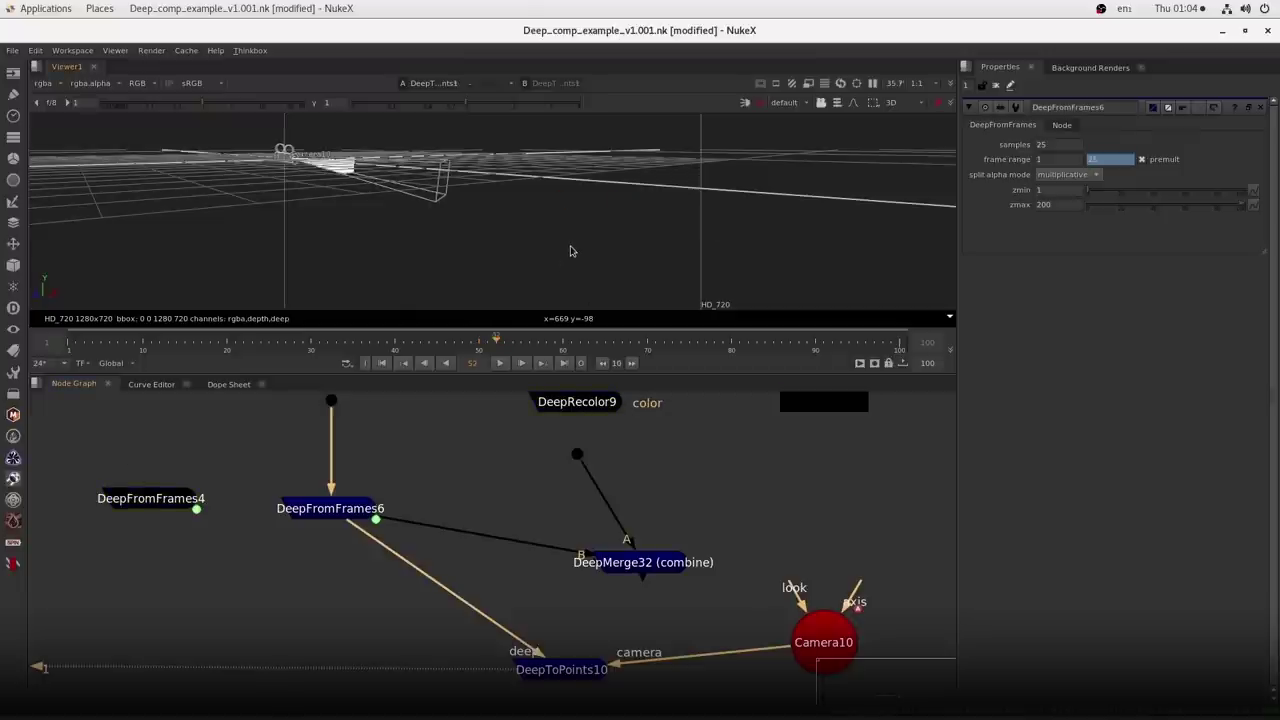
scroll(525, 518, down, 2)
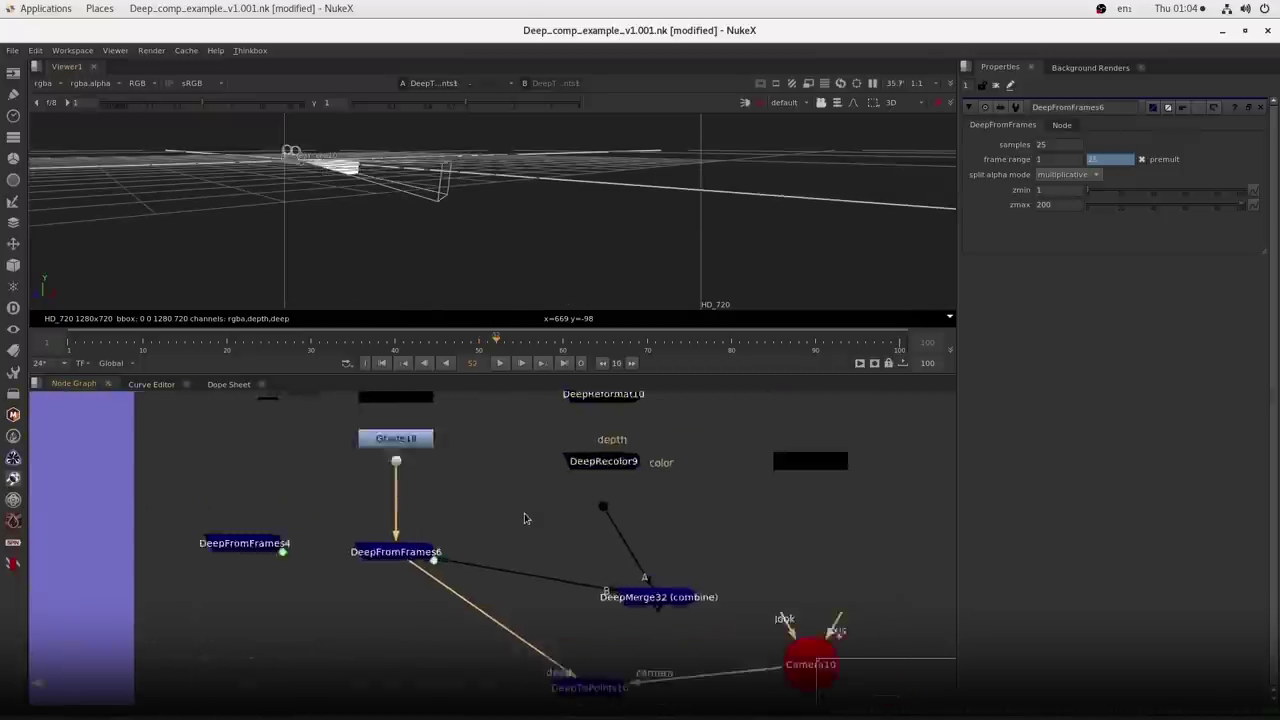
- Set the zmax of DeepFromFrames6 to 2100 to spread the fog slices through the planets' depth
scroll(525, 518, up, 4)
click(1045, 204)
text(2100)
key(Return)
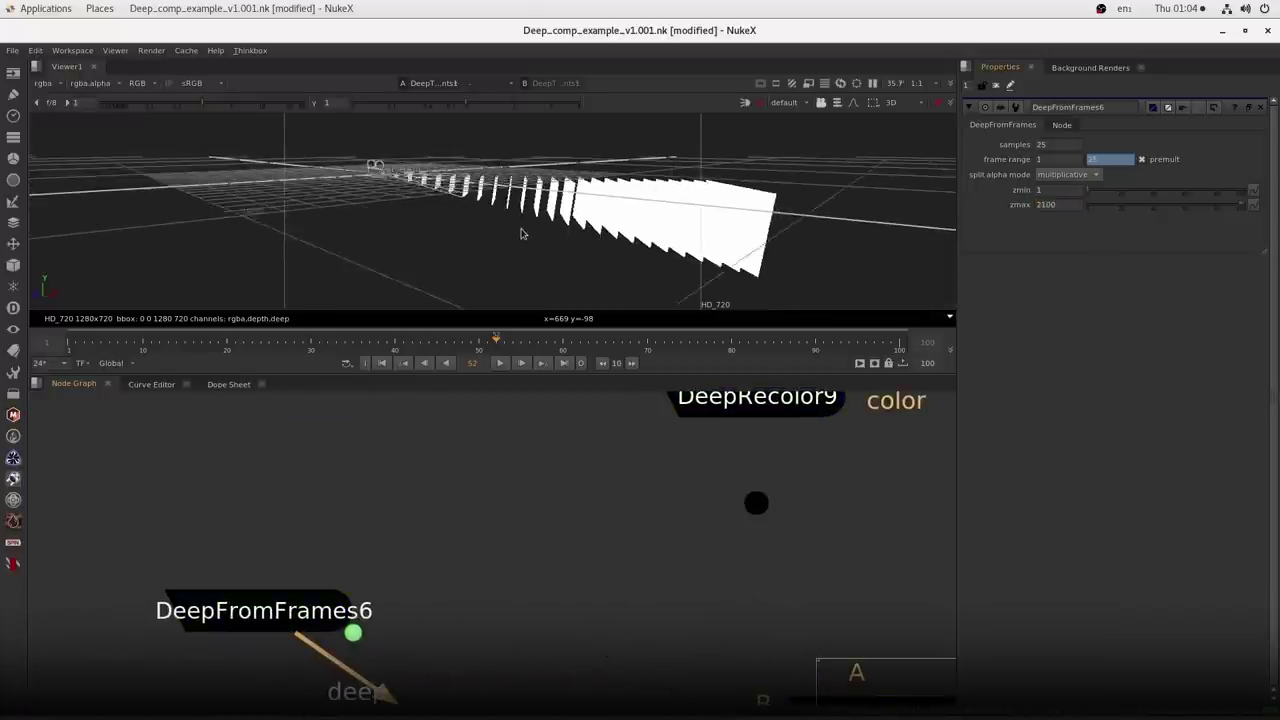
scroll(588, 578, down, 5)
- Connect DeepToPoints10's deep input to DeepMerge32 and view the DeepMerge32 result in 2D
click(588, 577)
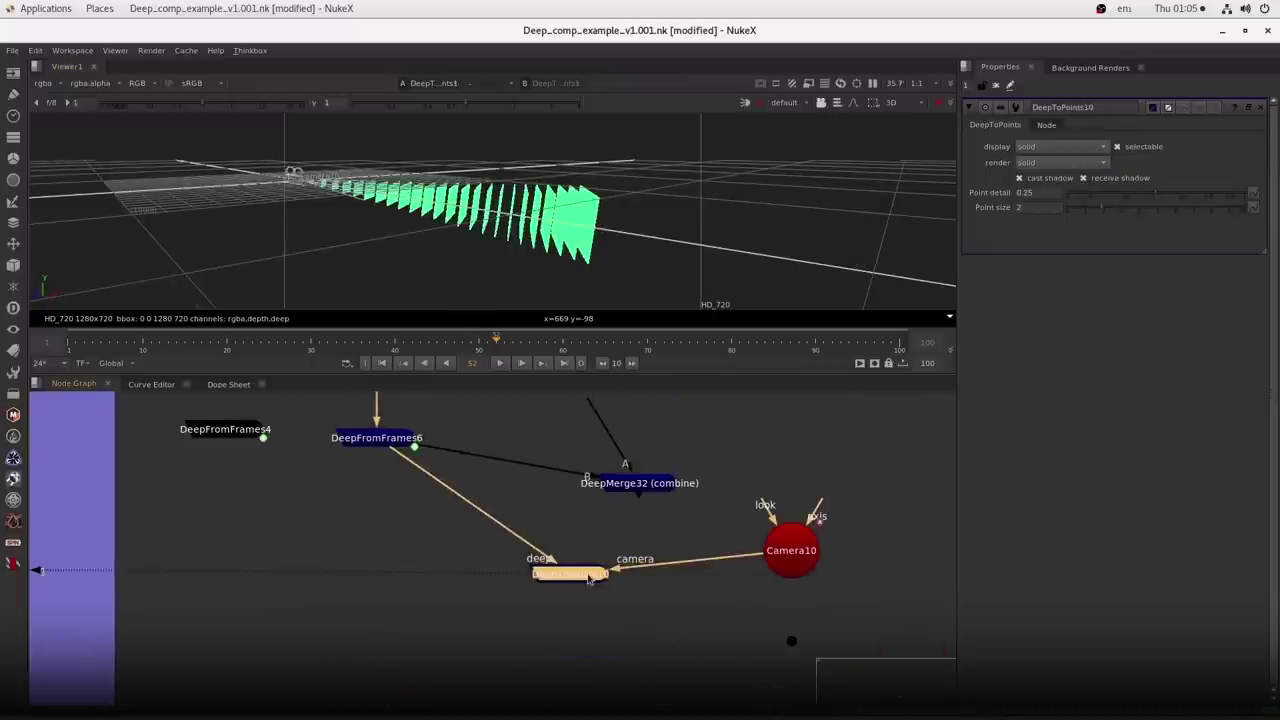
click(893, 105)
click(894, 120)
drag(548, 556, 600, 489)
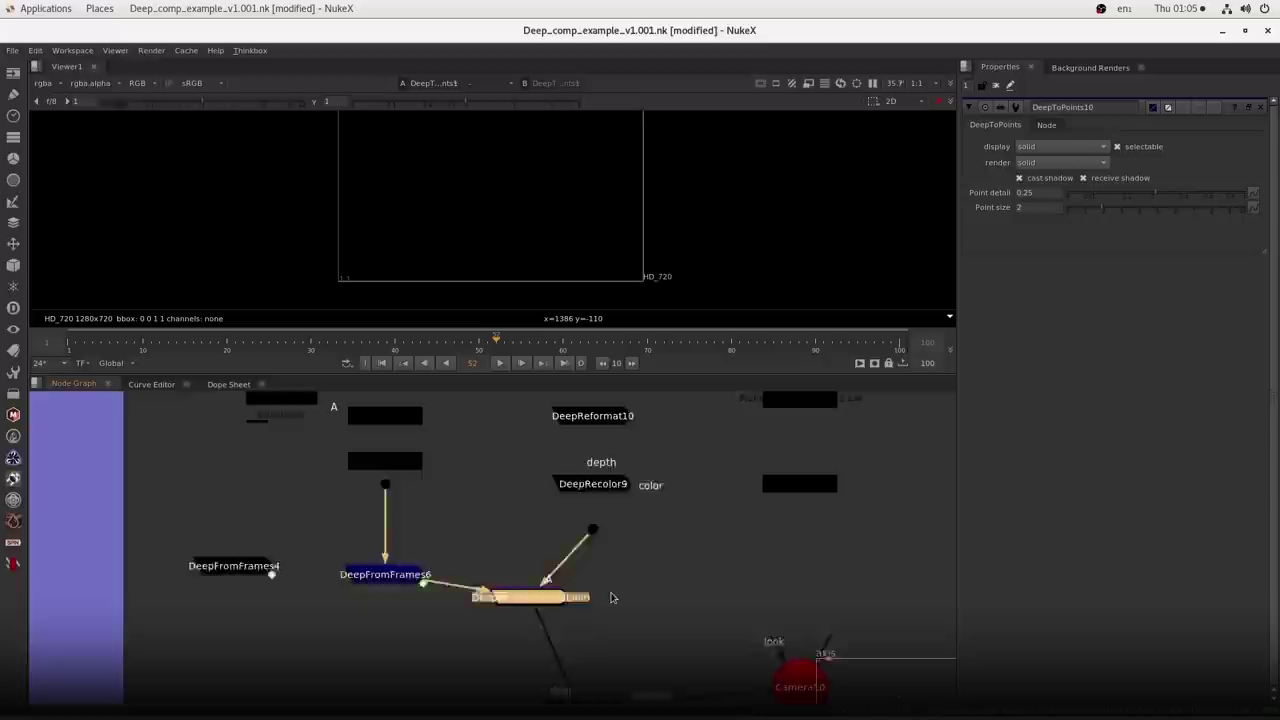
click(523, 429)
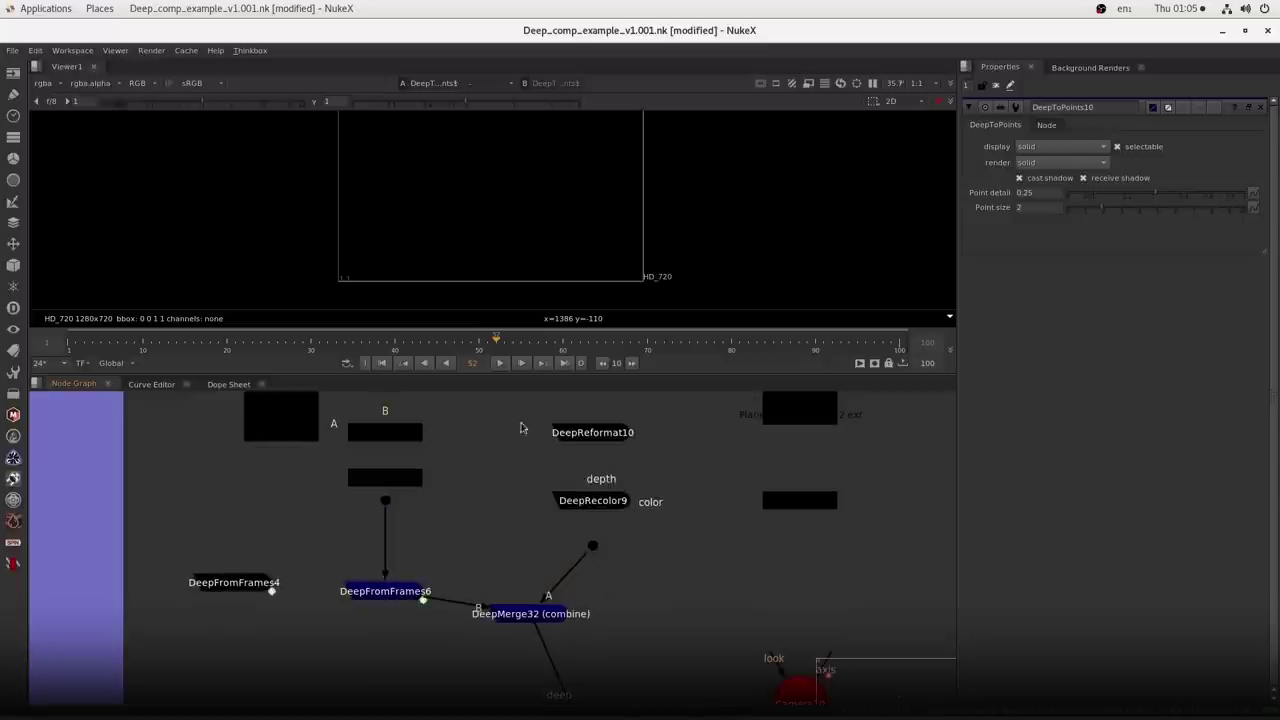
click(566, 575)
key(1)
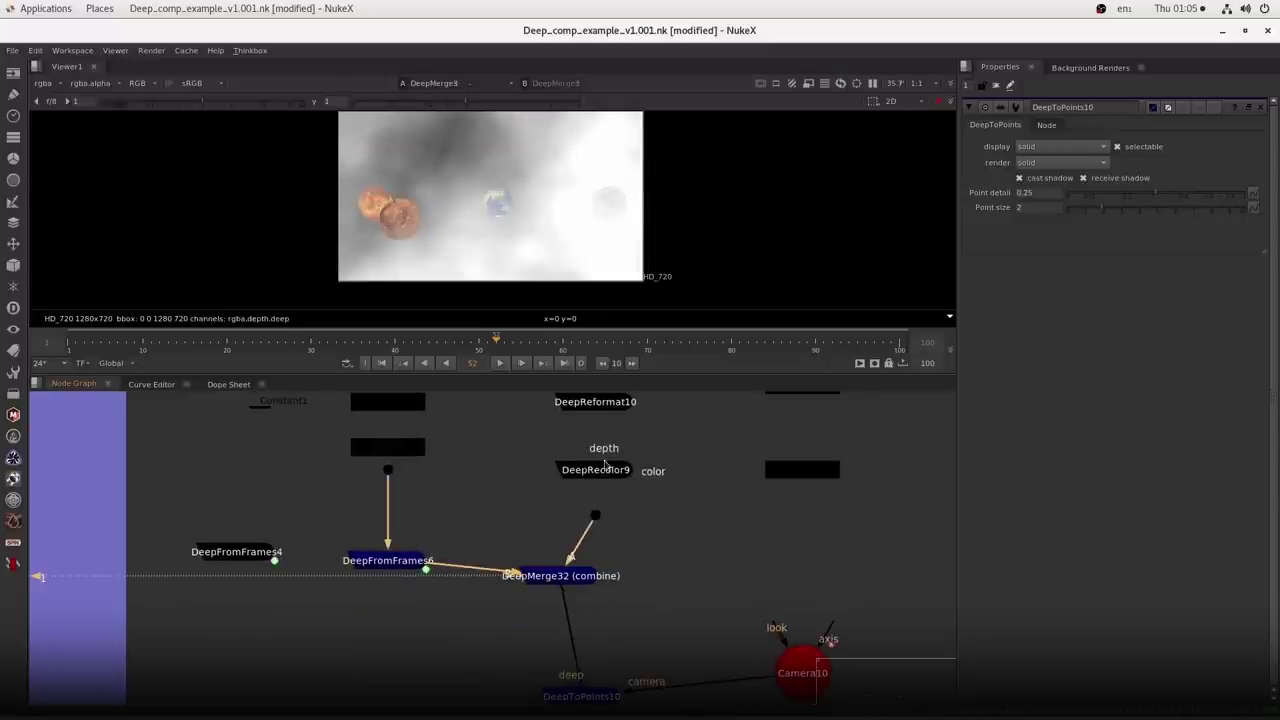
- Maximize the viewer with the image fitted, and play and scrub through the merged planets and fog
key(space)
key(f)
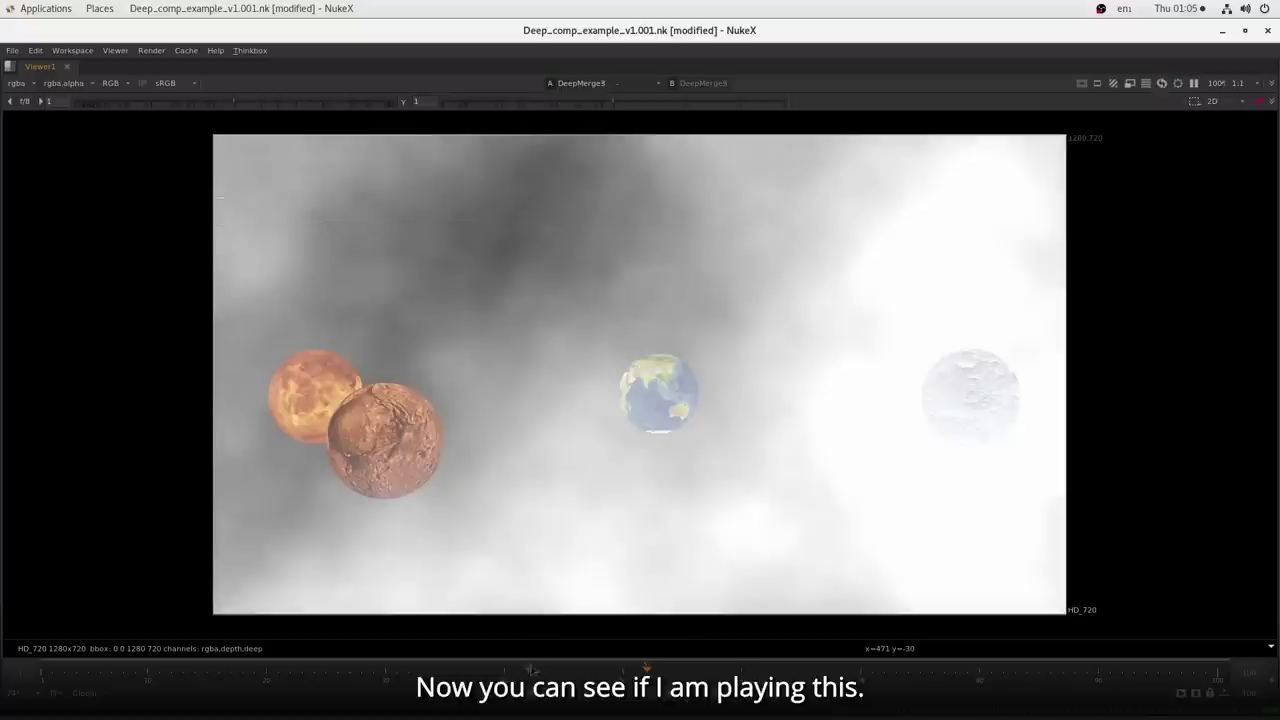
click(647, 693)
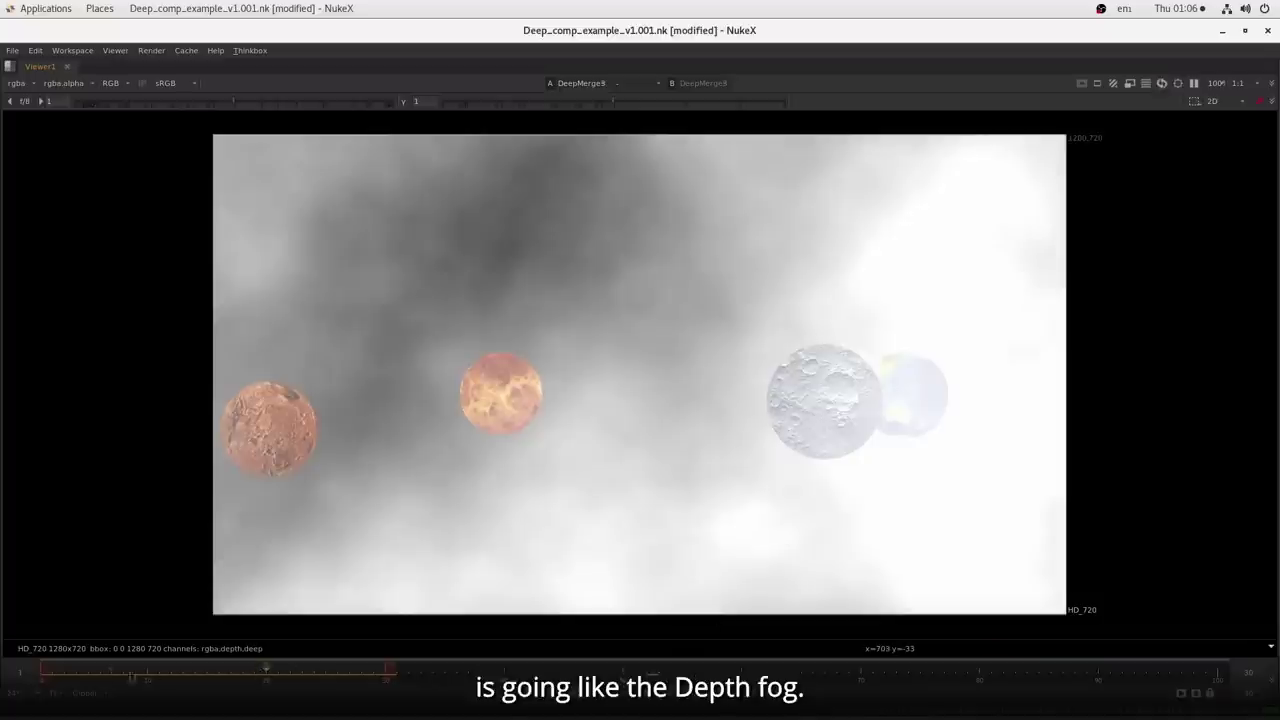
drag(312, 676, 253, 670)
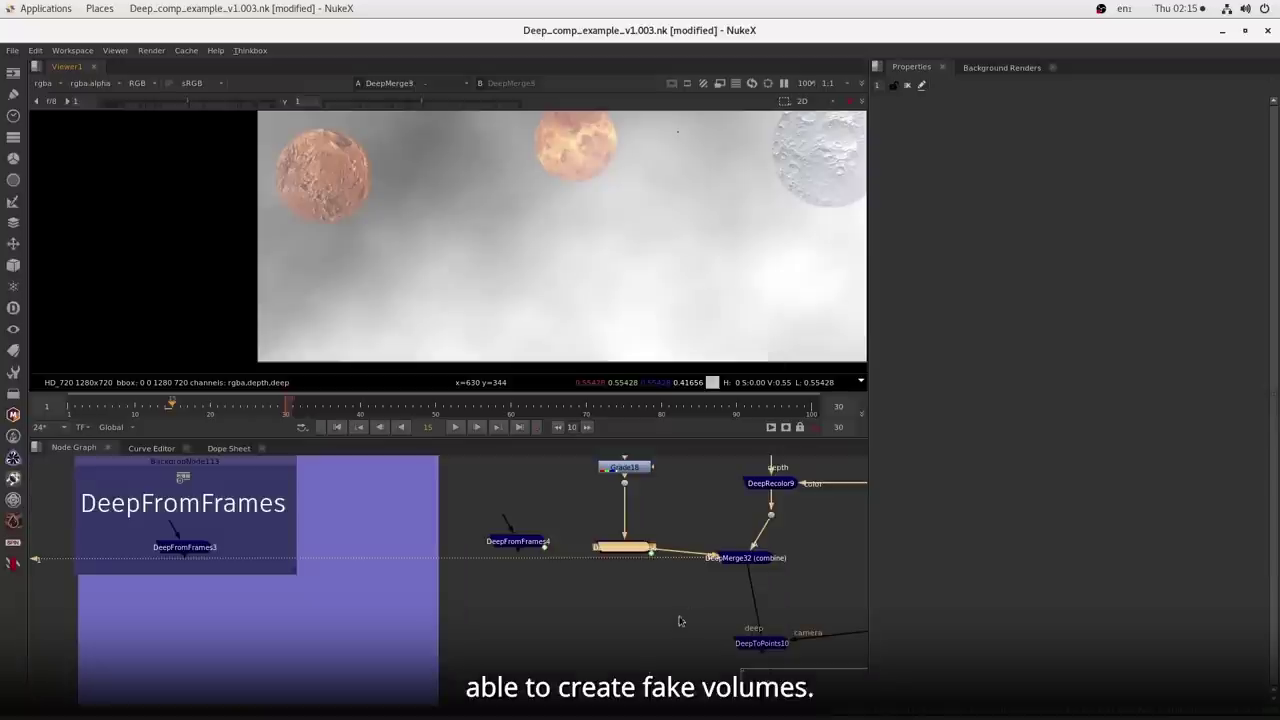
- Examine the two output branches of the Deep Compositing network, one through DeepToImage5 to Write3 and one to DeepWrite3
scroll(683, 620, down, 3)
drag(683, 620, 544, 515)
scroll(486, 631, down, 3)
scroll(486, 631, up, 4)
scroll(544, 515, up, 5)
scroll(563, 606, down, 6)
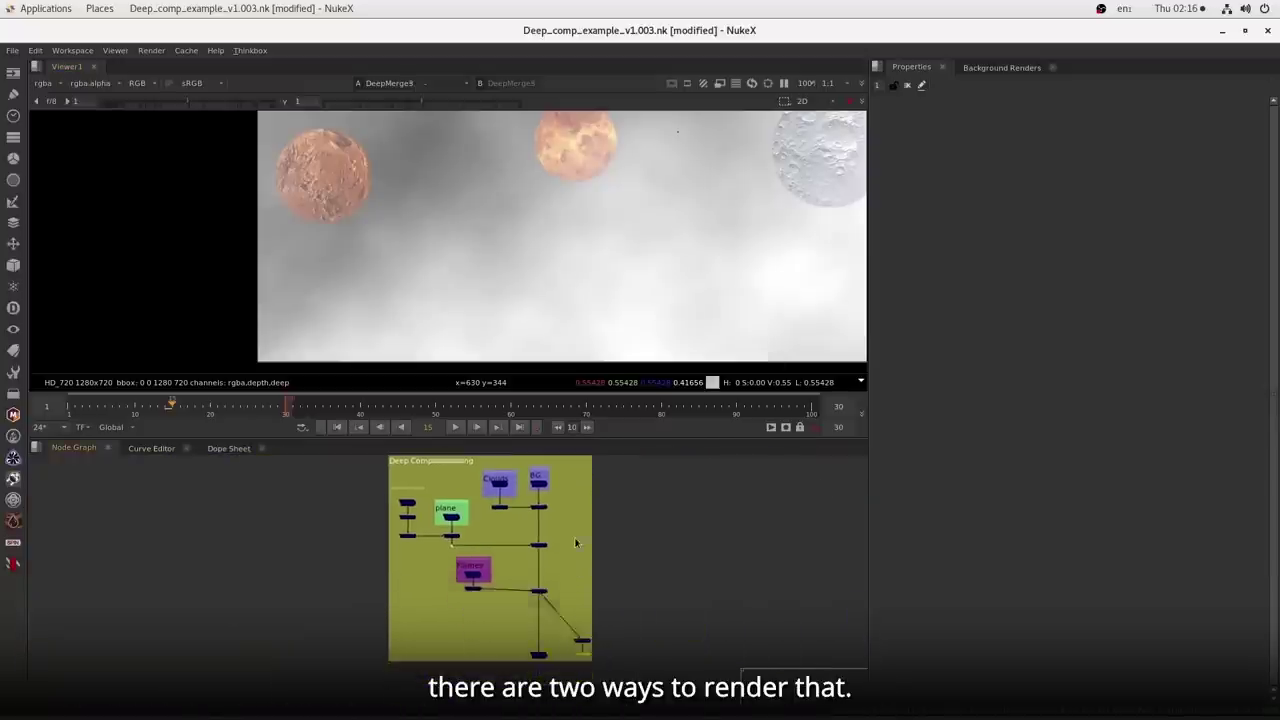
scroll(575, 620, up, 6)
drag(544, 562, 534, 604)
drag(512, 532, 751, 613)
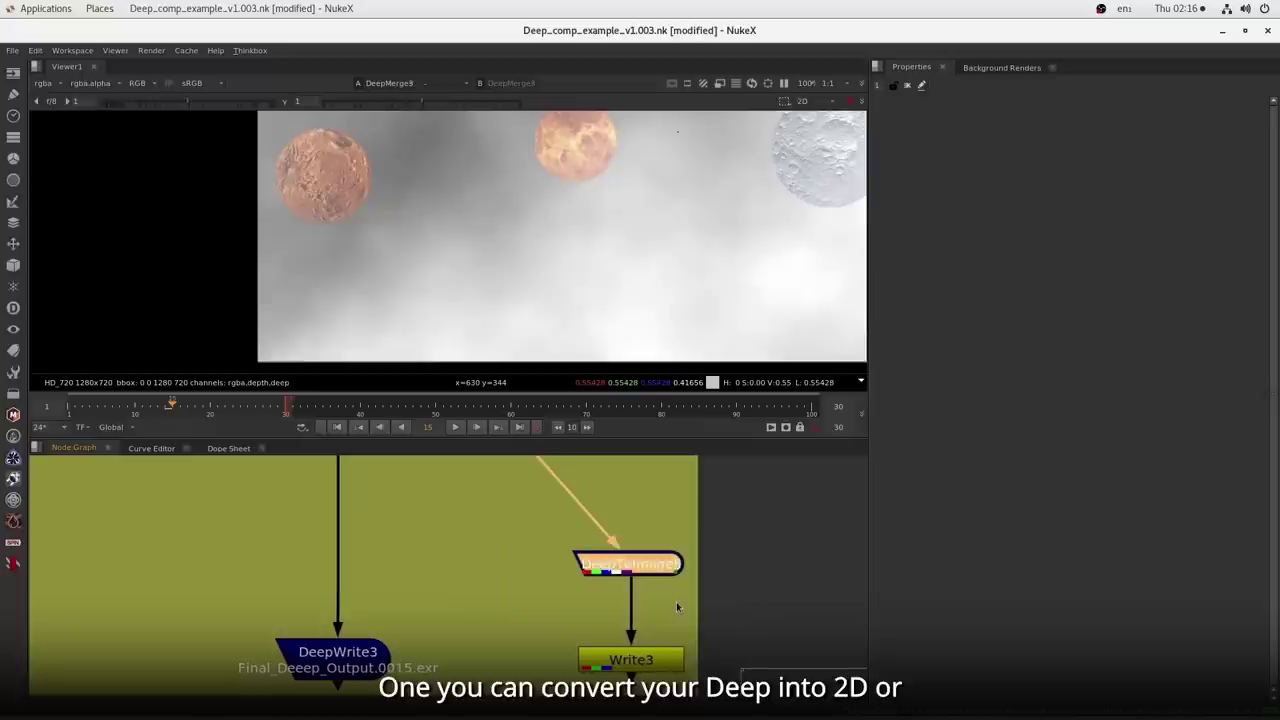
drag(438, 585, 209, 700)
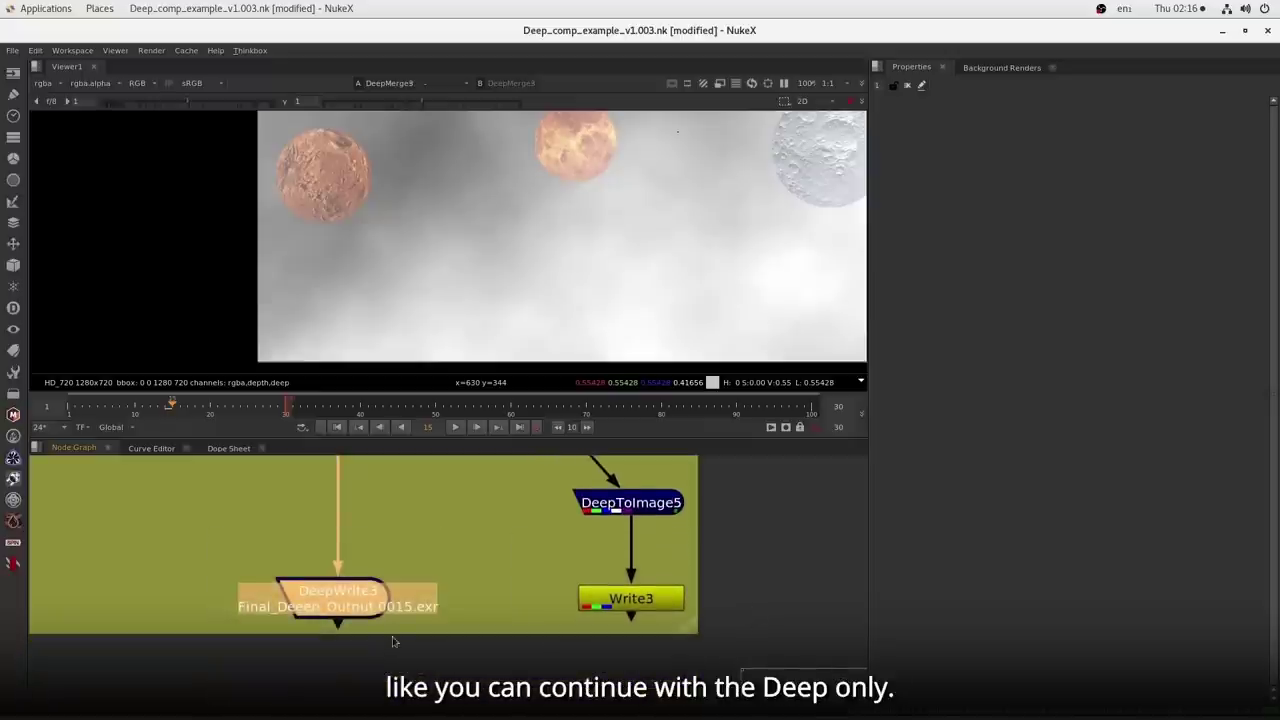
drag(394, 599, 469, 603)
drag(306, 556, 504, 668)
- Open the DeepWrite3 properties and review the channel choices available for deep rendering
double_click(414, 611)
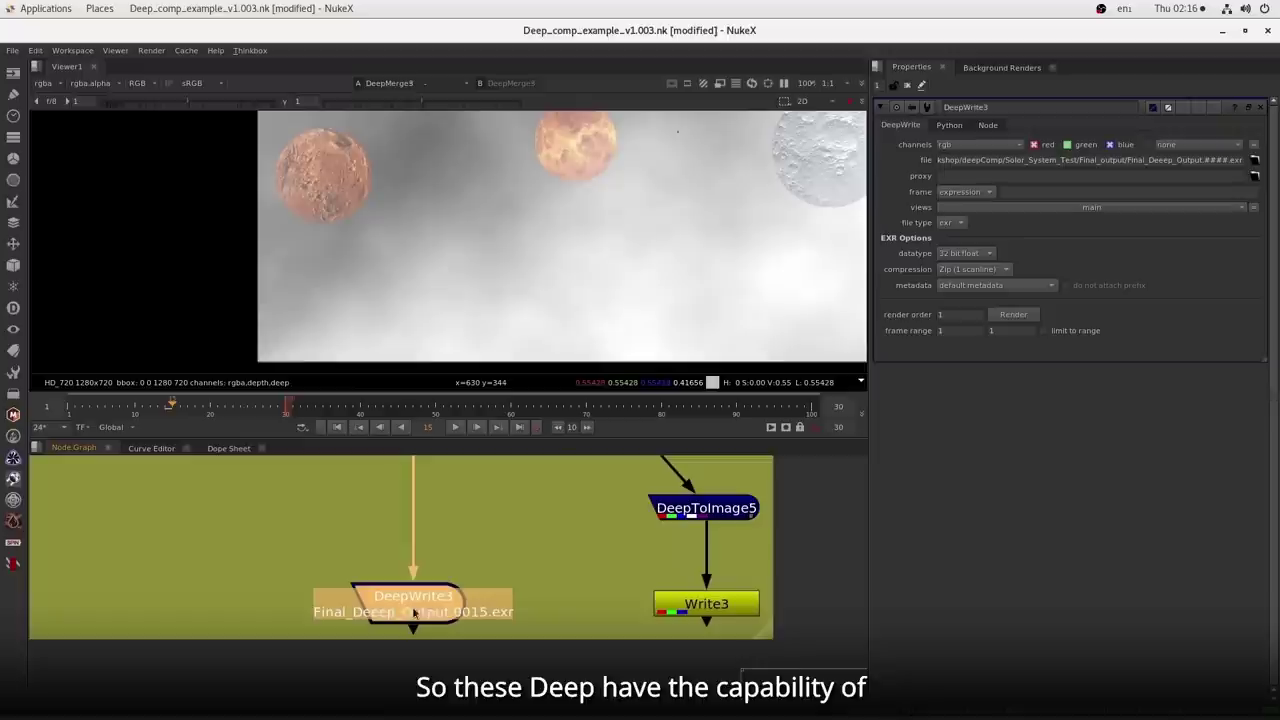
click(965, 144)
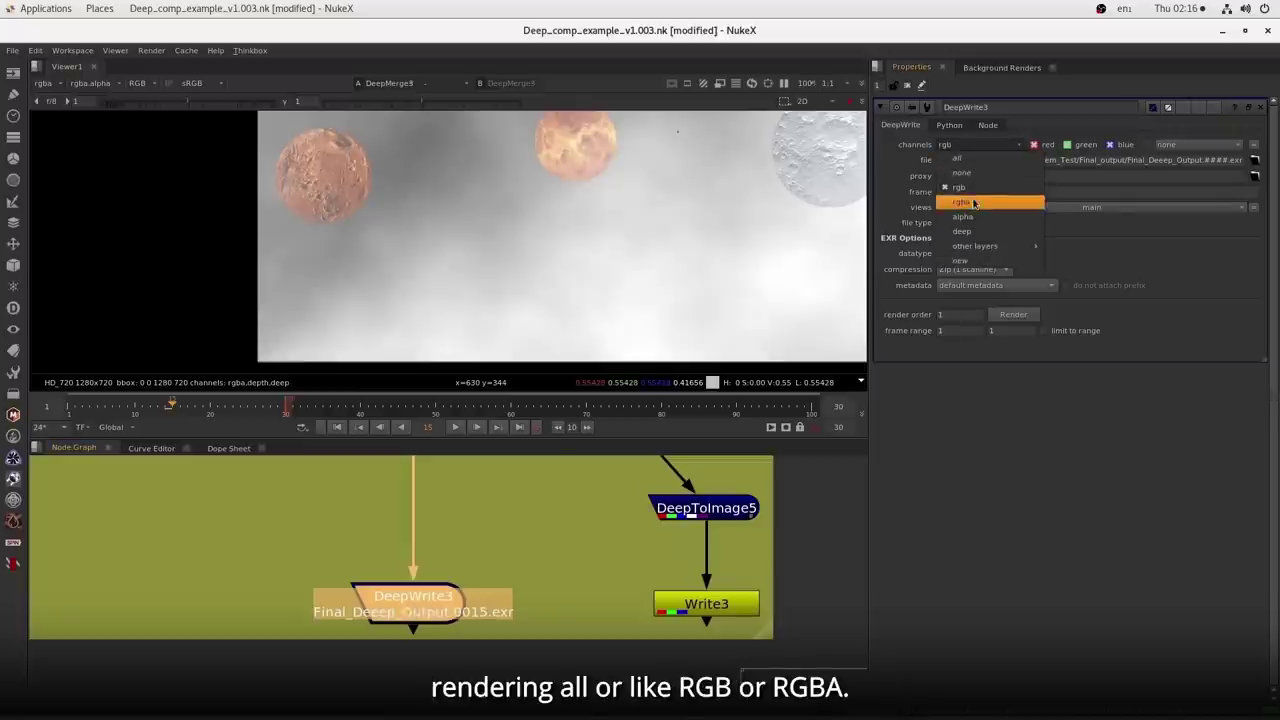
click(726, 201)
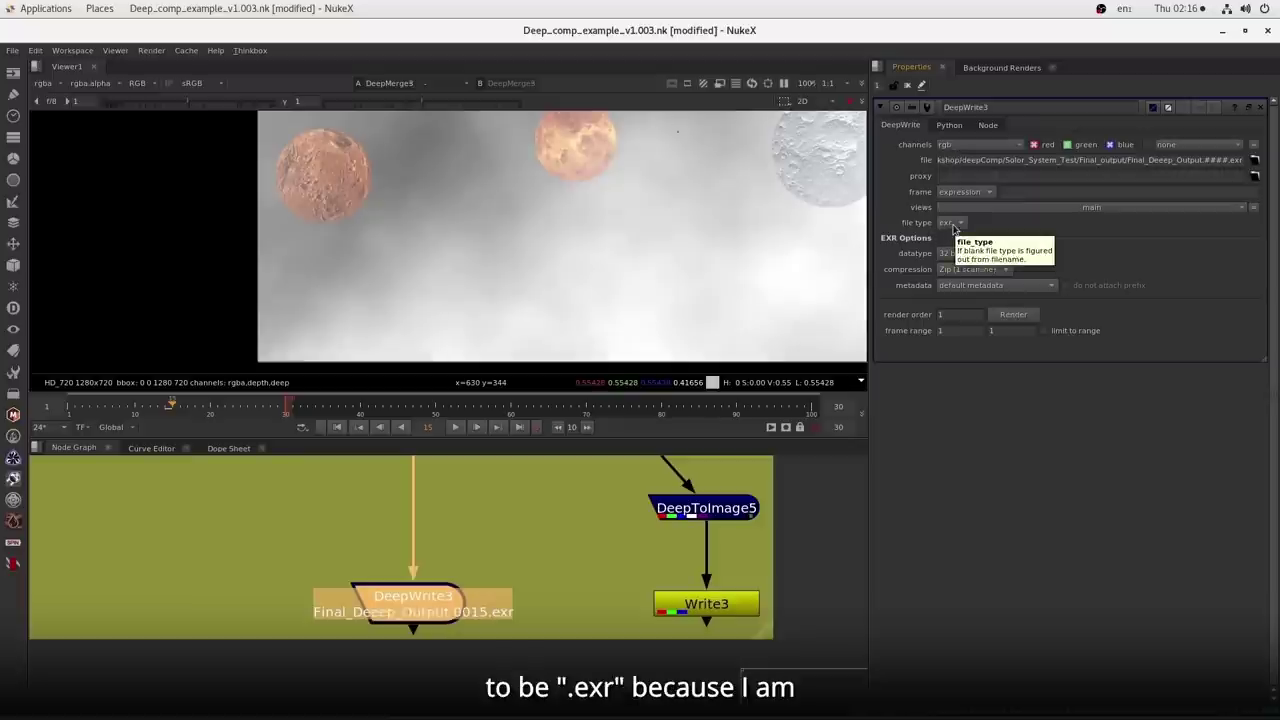
- Set DeepWrite3's file type to exr and its datatype to 32 bit float
drag(479, 534, 522, 641)
scroll(522, 639, down, 4)
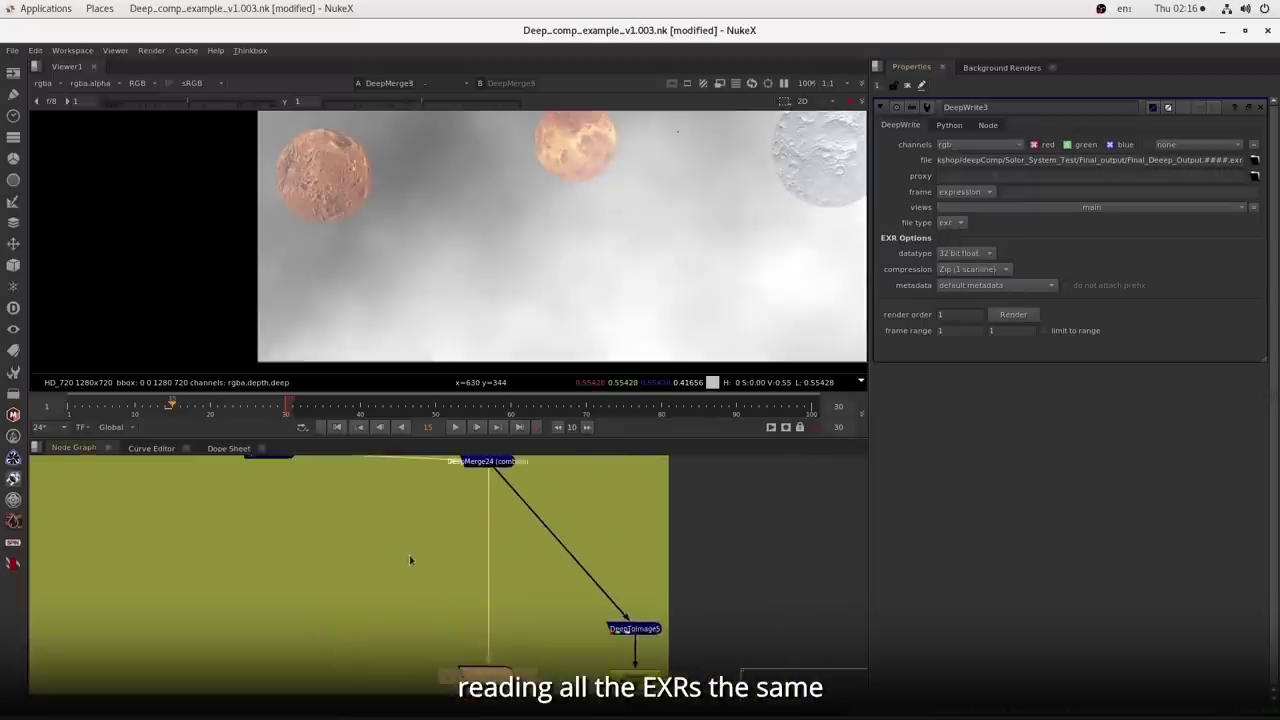
drag(361, 516, 487, 658)
scroll(411, 612, up, 2)
drag(537, 555, 505, 483)
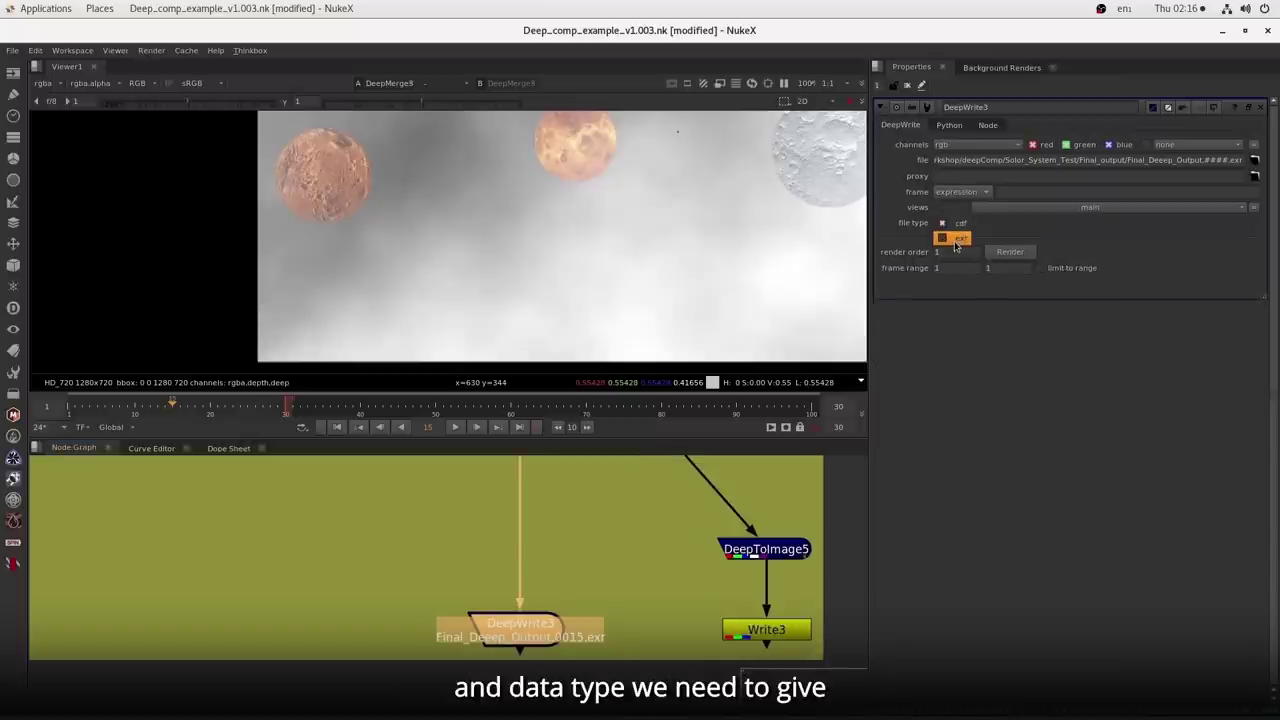
click(957, 242)
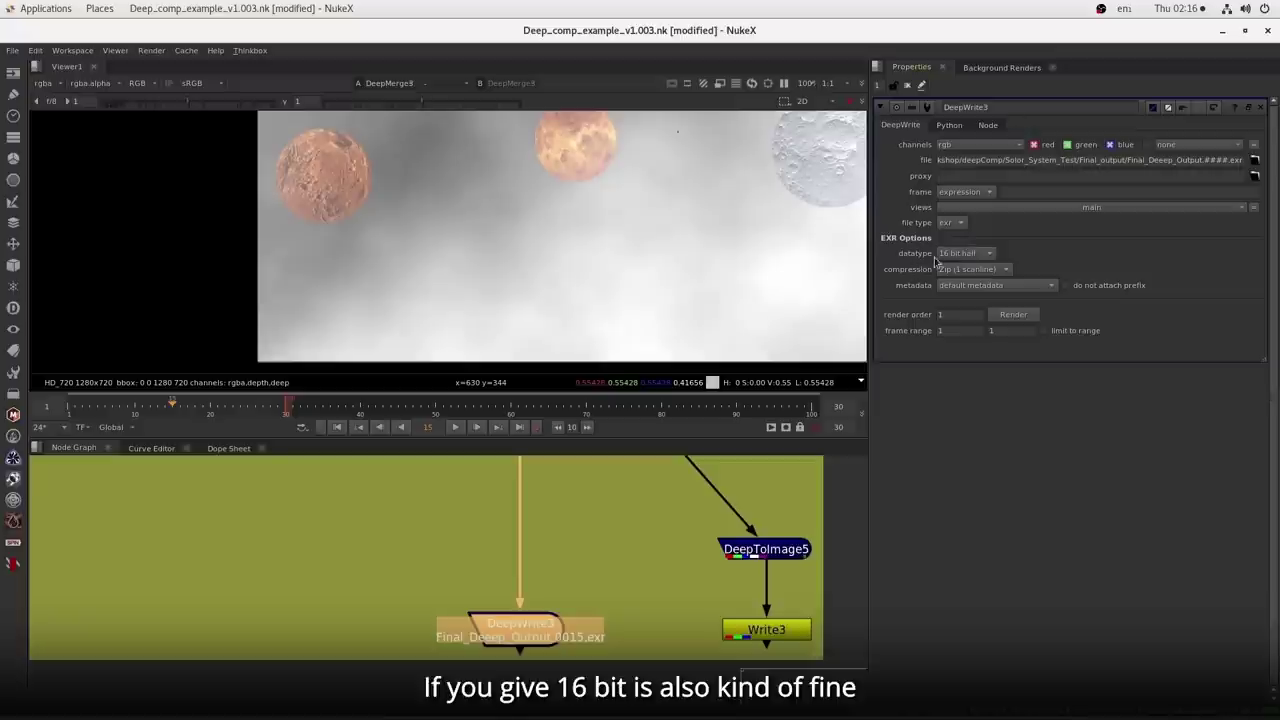
click(963, 256)
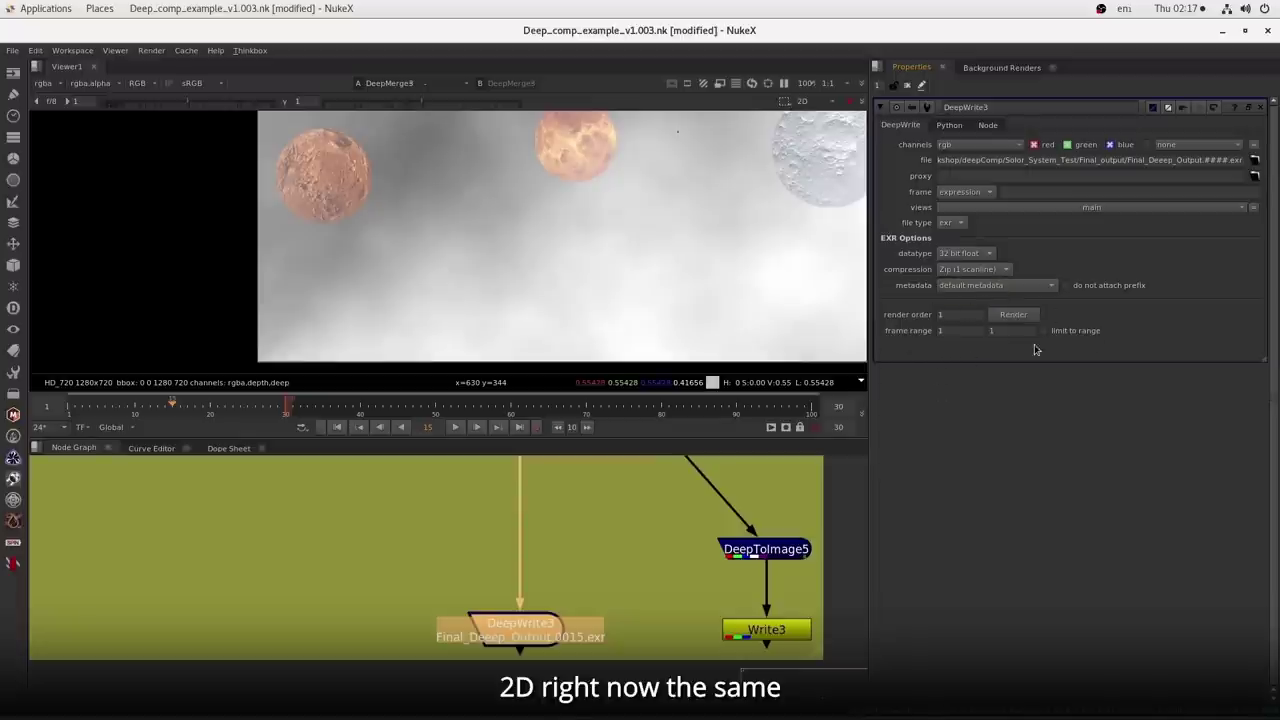
- Open the properties of the Write3 node below DeepToImage5
click(777, 640)
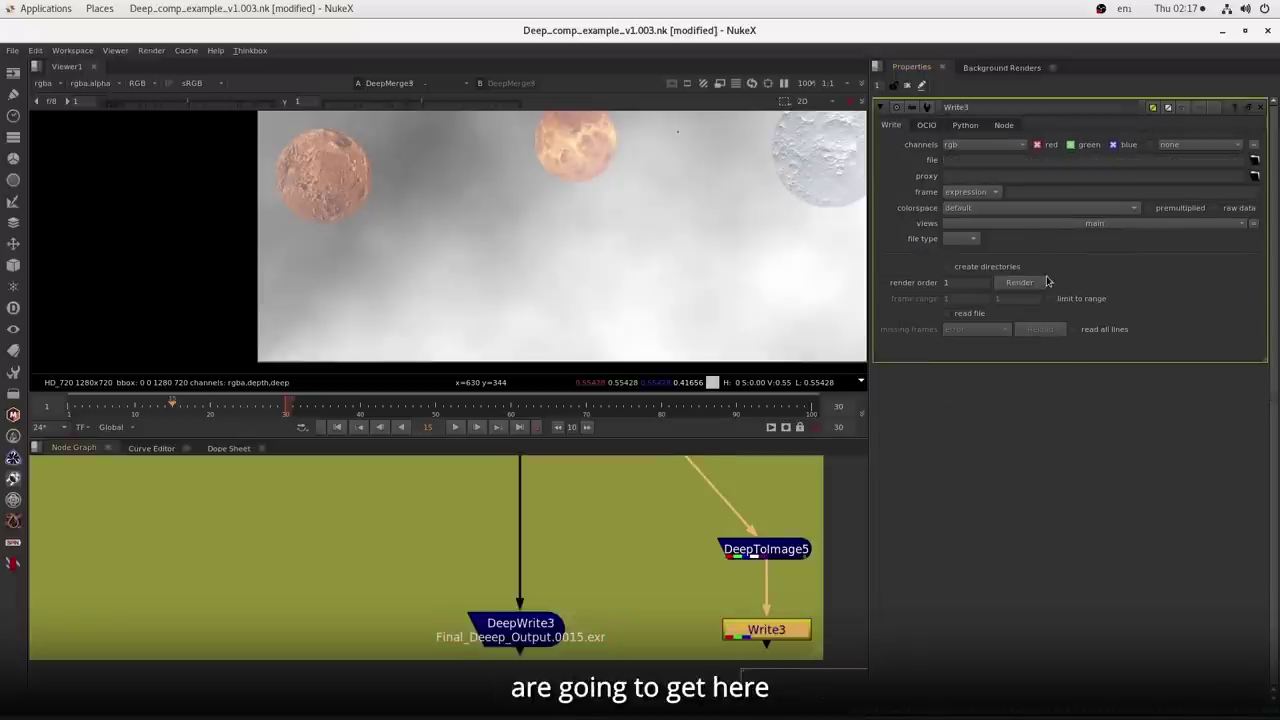